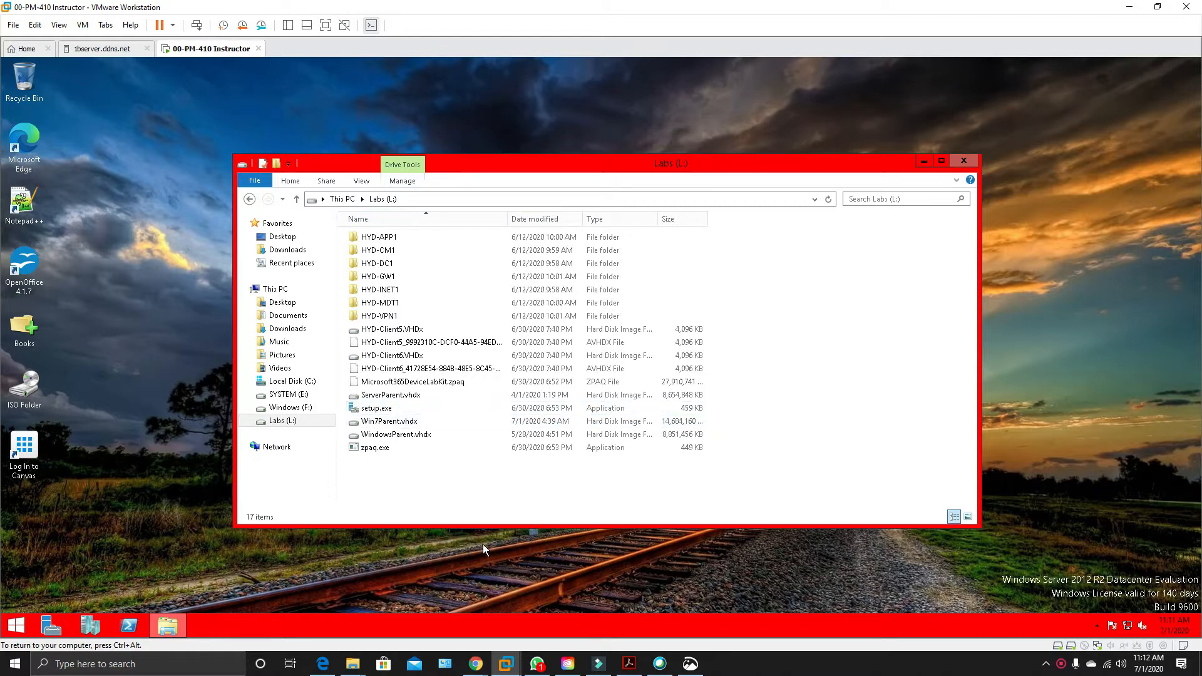
Review the bcdboot.exe copy error in the Snip & Sketch capture, and minimize the capture.
left_click(690, 664)
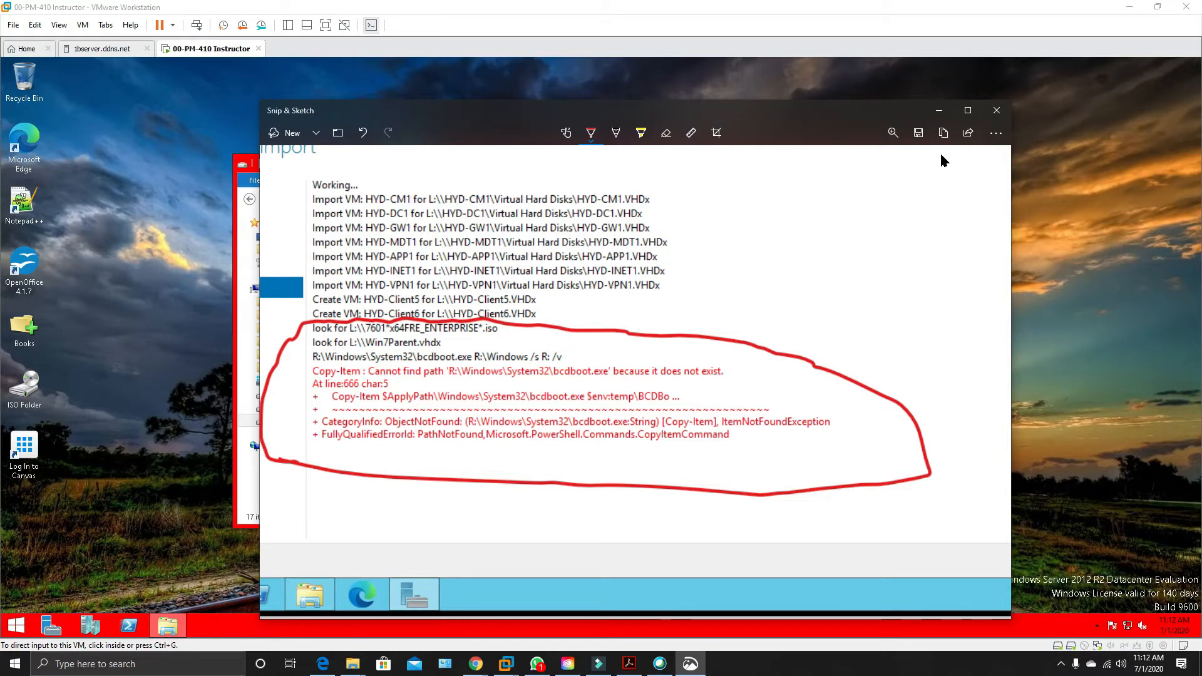
left_click(937, 111)
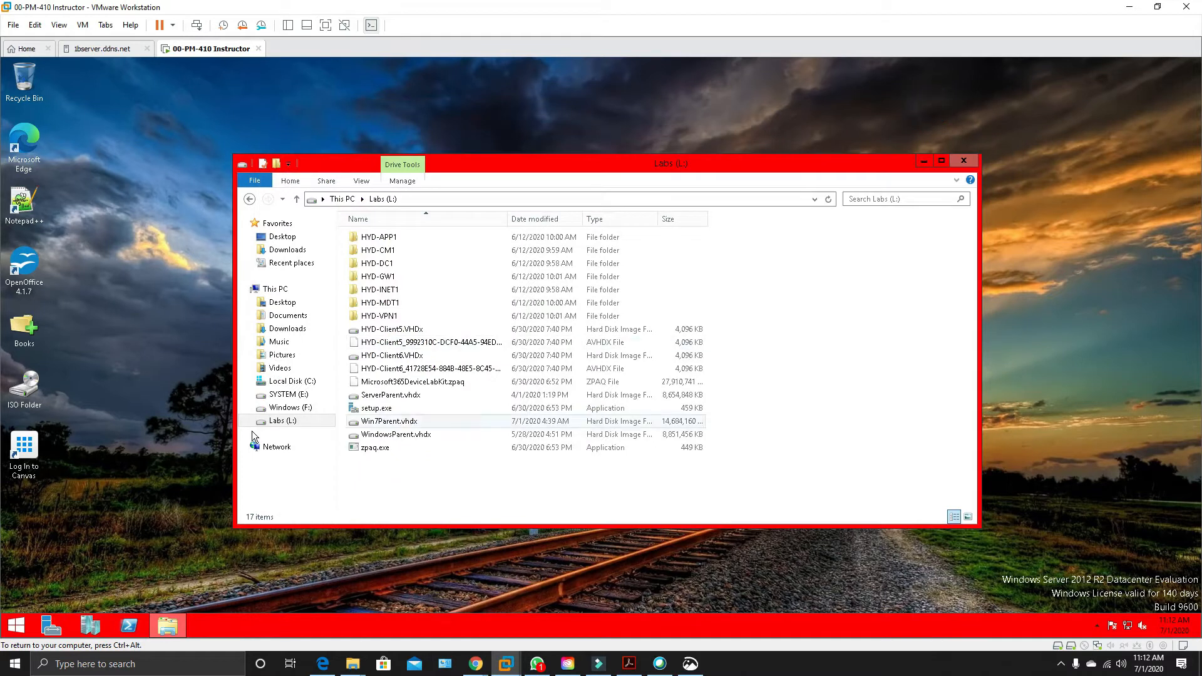
Inspect the contents of the Windows (F:) and SYSTEM (E:) drives, and return to the Labs (L:) drive.
left_click(286, 412)
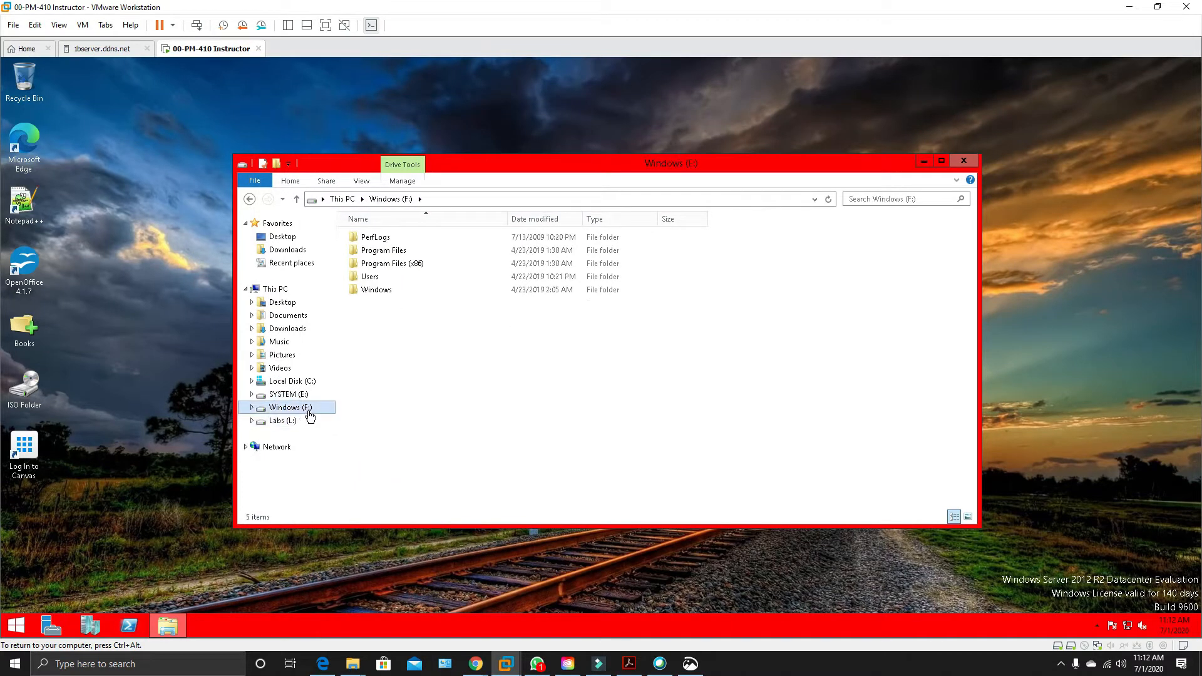
double_click(387, 291)
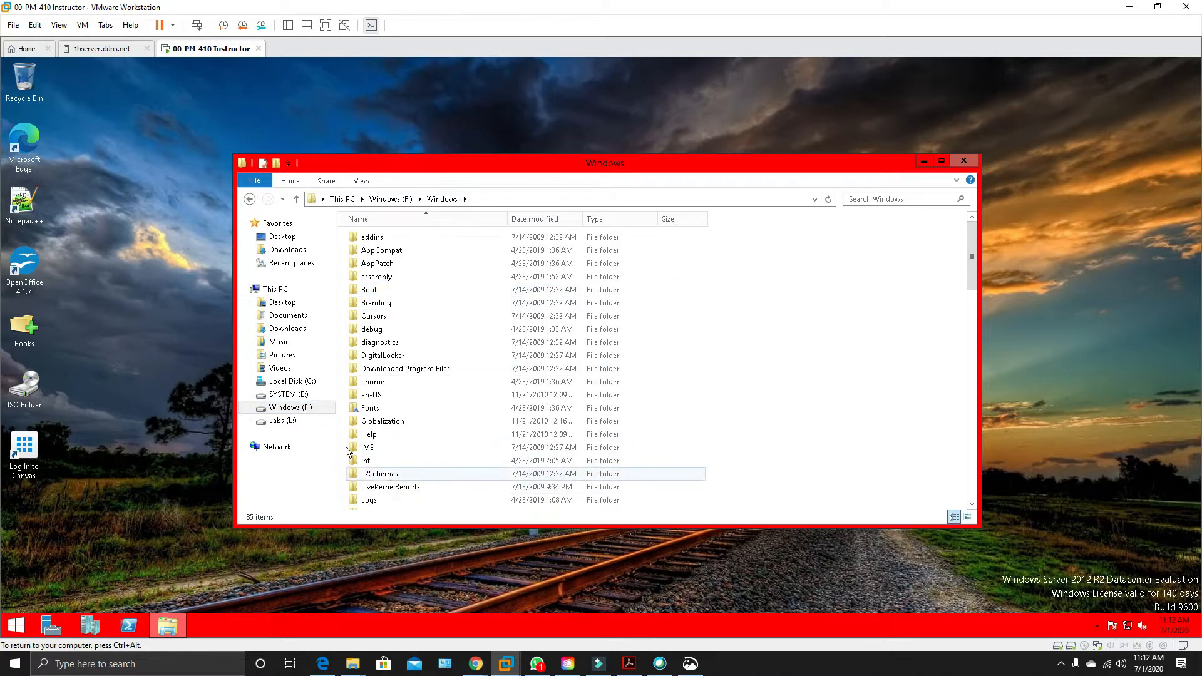
left_click(280, 394)
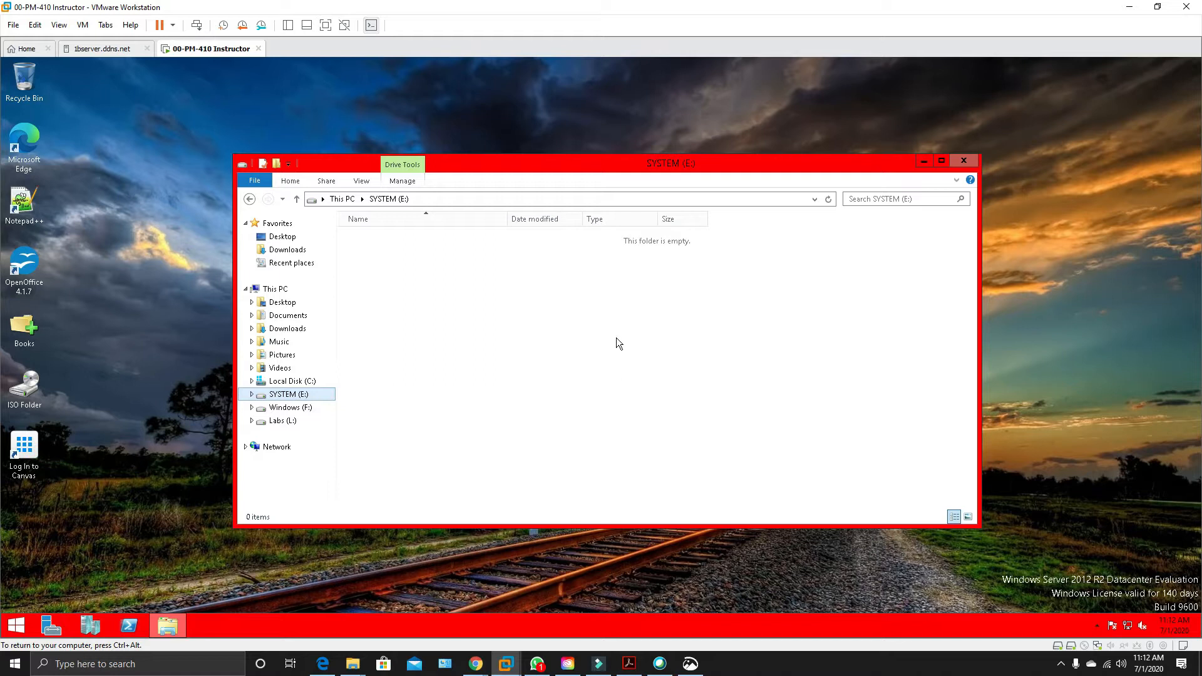
left_click_drag(806, 161, 751, 130)
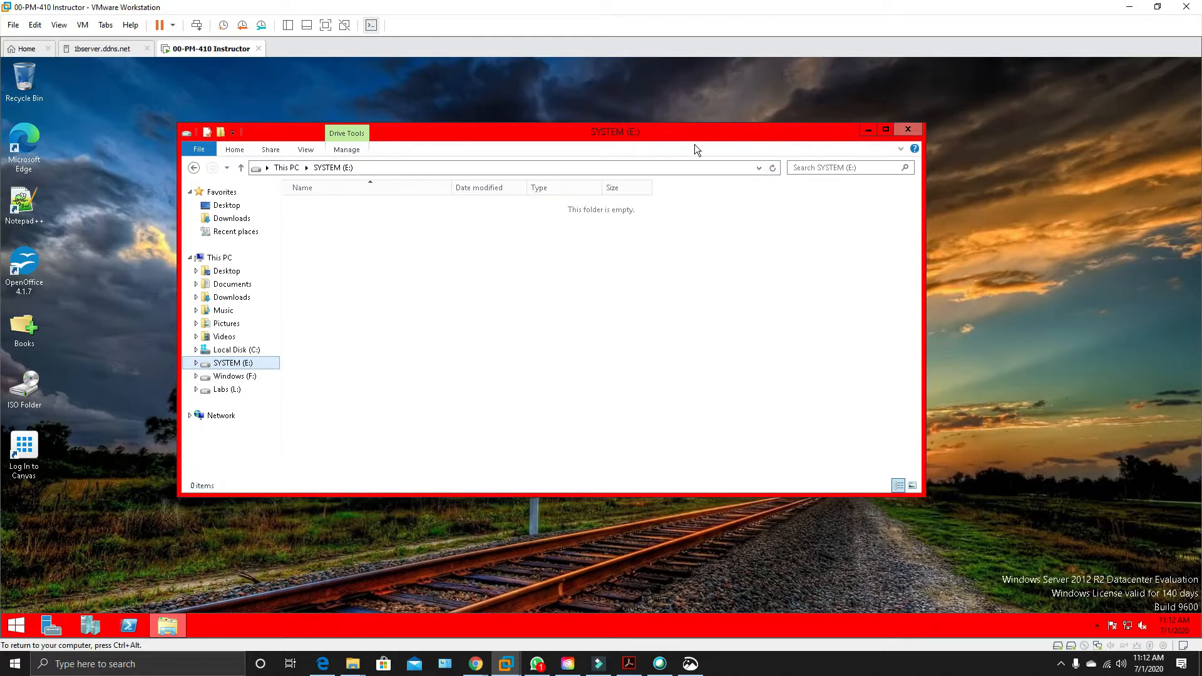
left_click(194, 168)
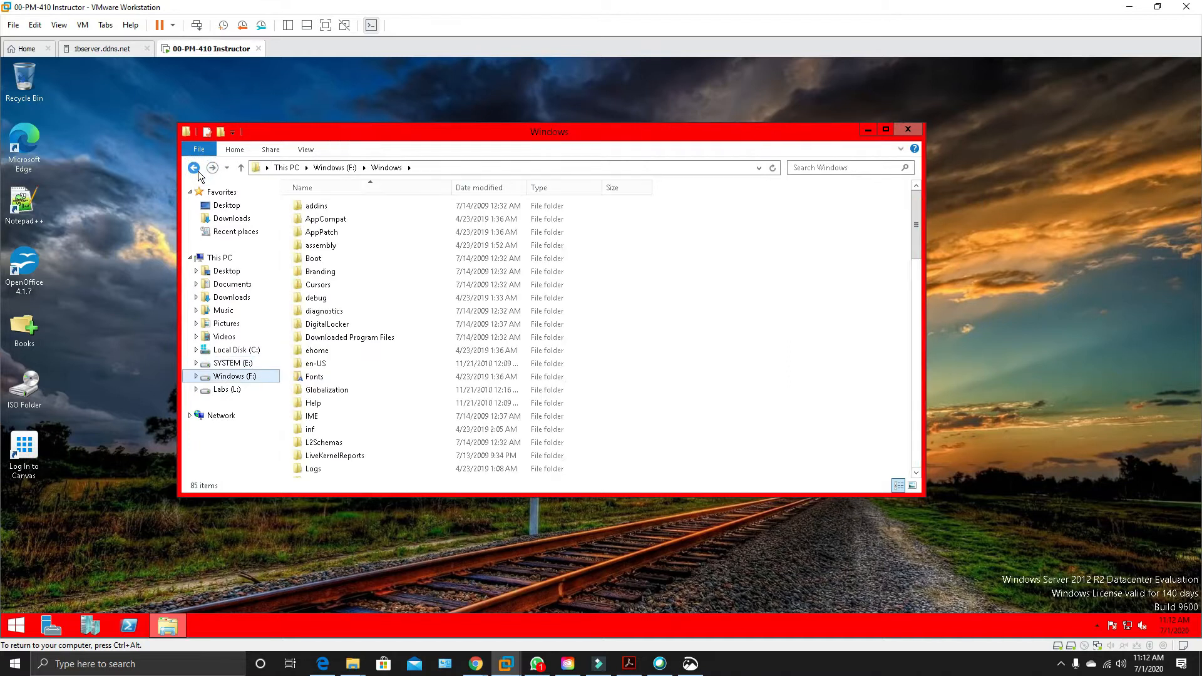
left_click(196, 169)
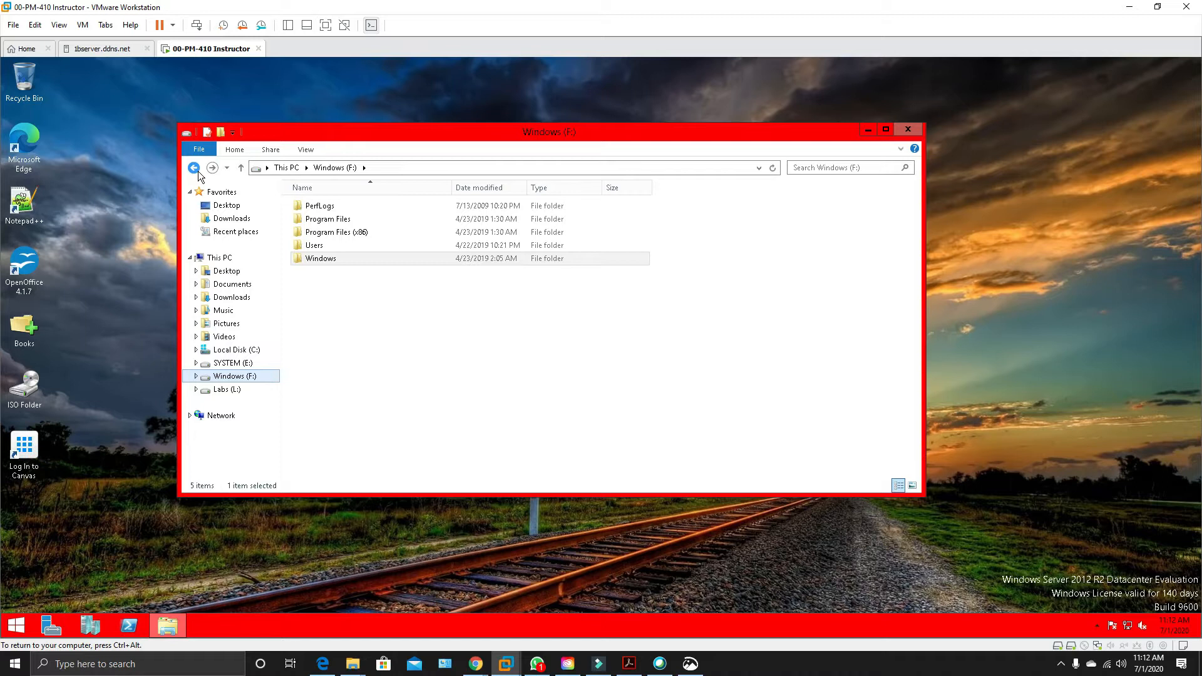
left_click(194, 169)
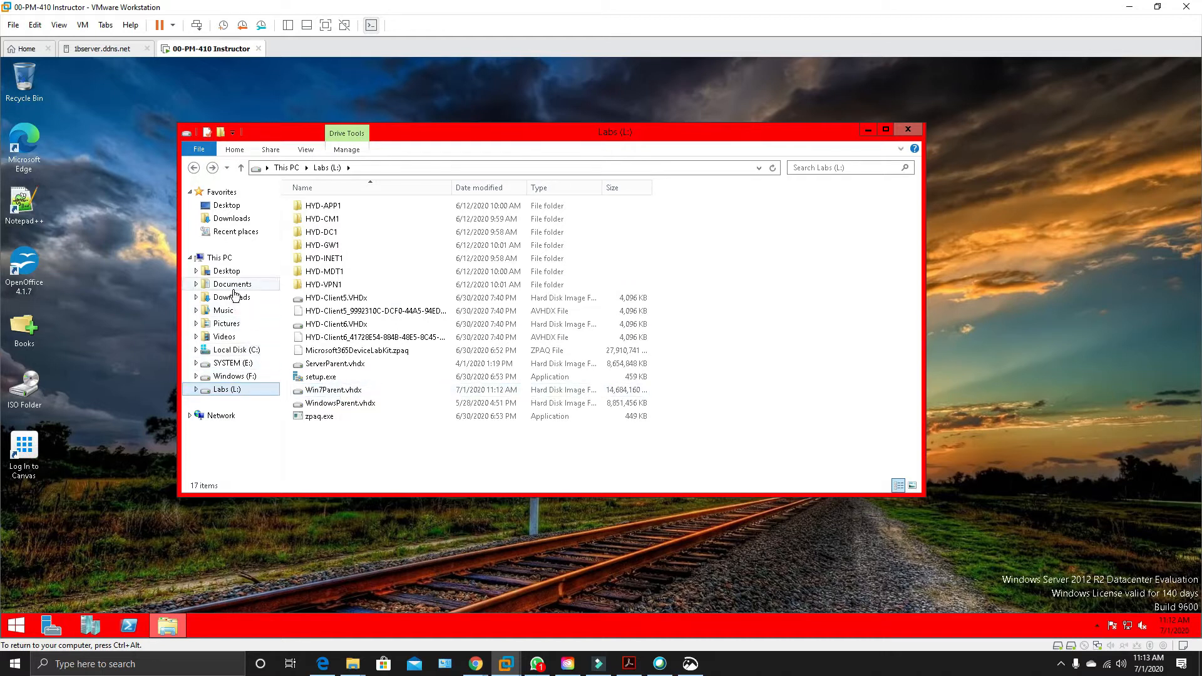
Open the Hyper-V Virtual Hard Disks folder inside Public Documents on Local Disk (C:).
left_click(236, 349)
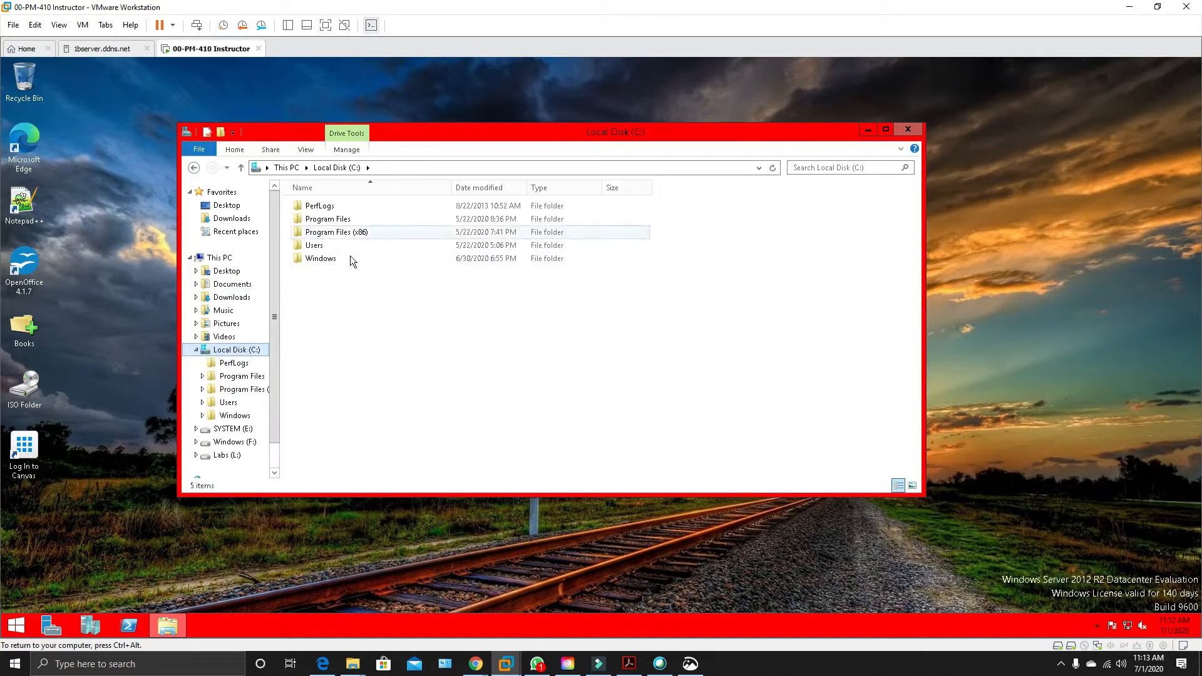
double_click(321, 249)
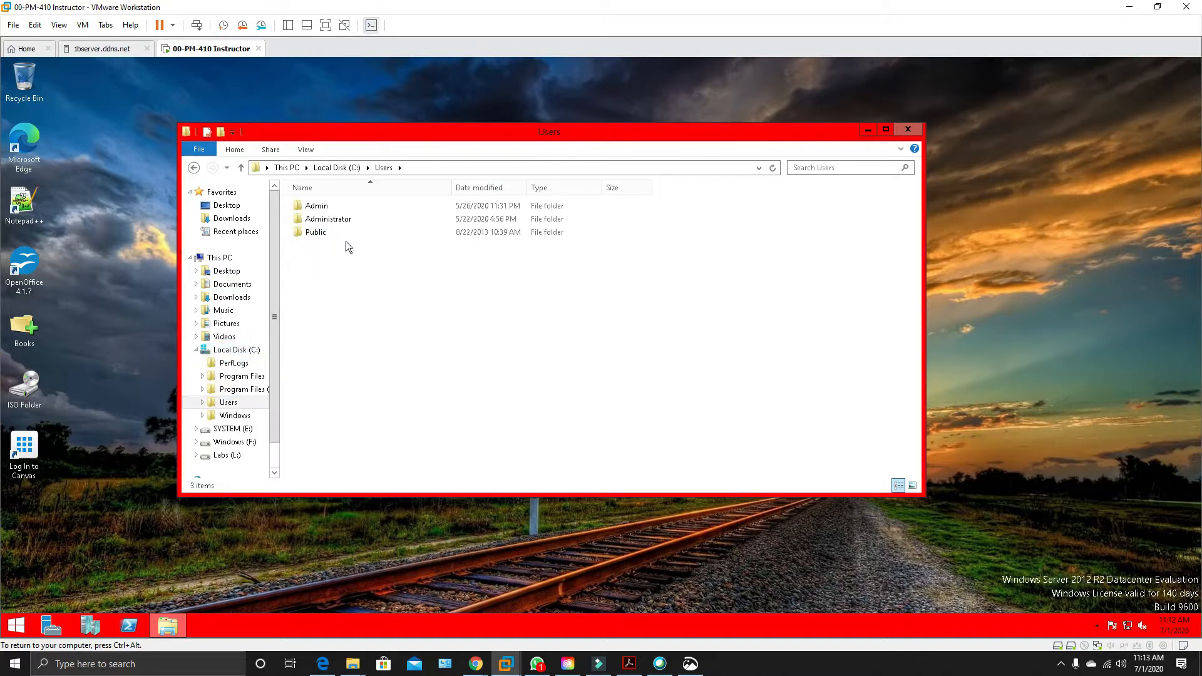
double_click(321, 237)
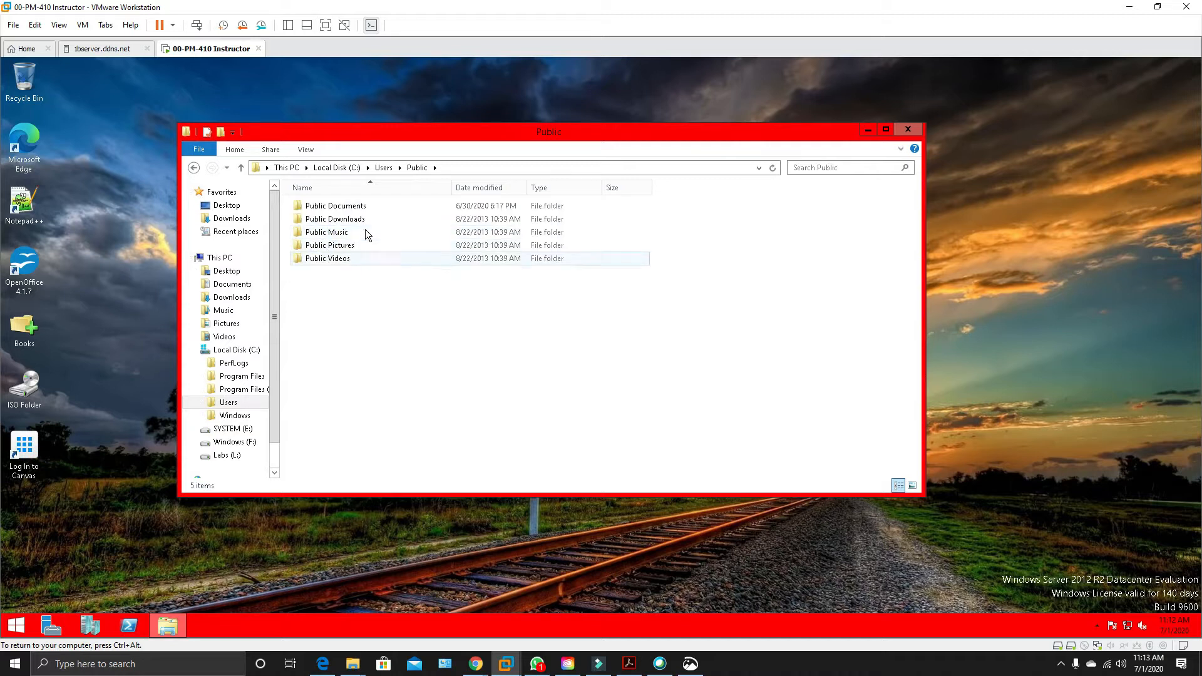
double_click(360, 210)
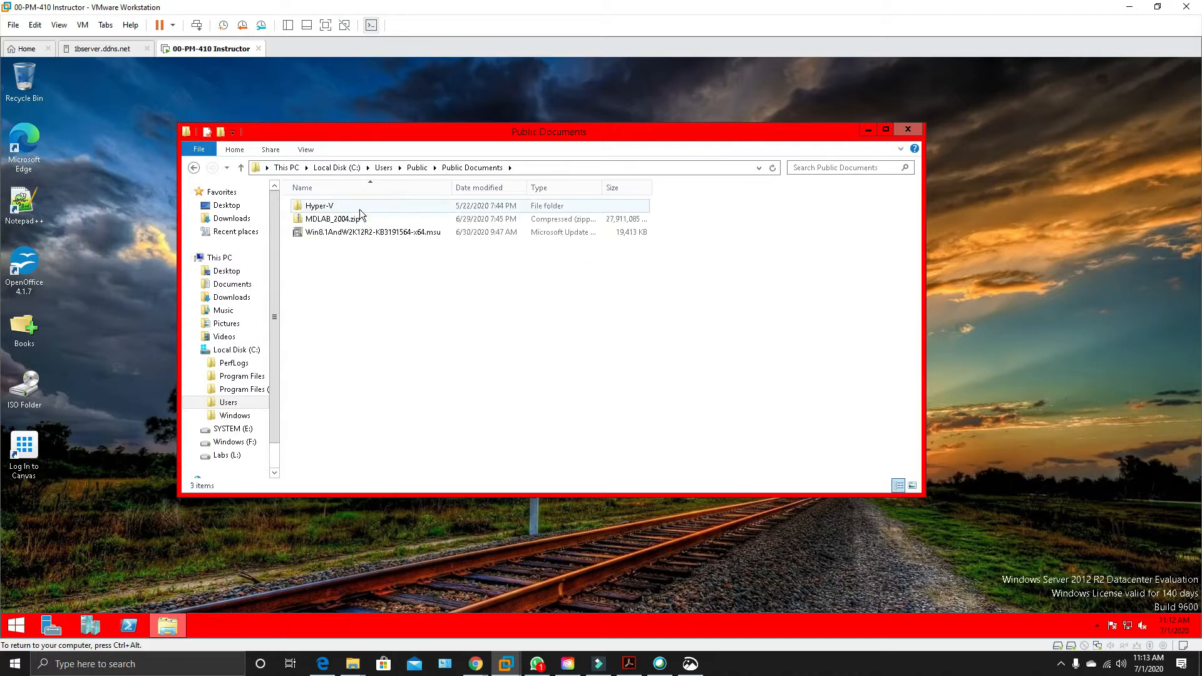
double_click(360, 209)
left_click(360, 213)
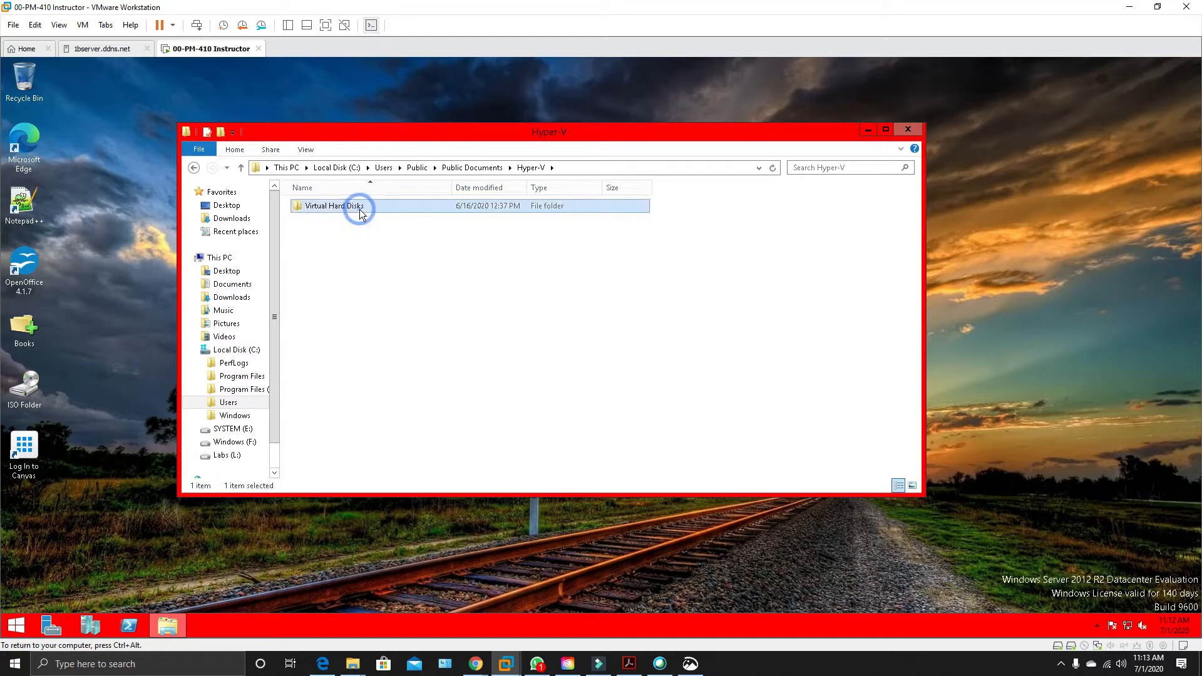
double_click(361, 214)
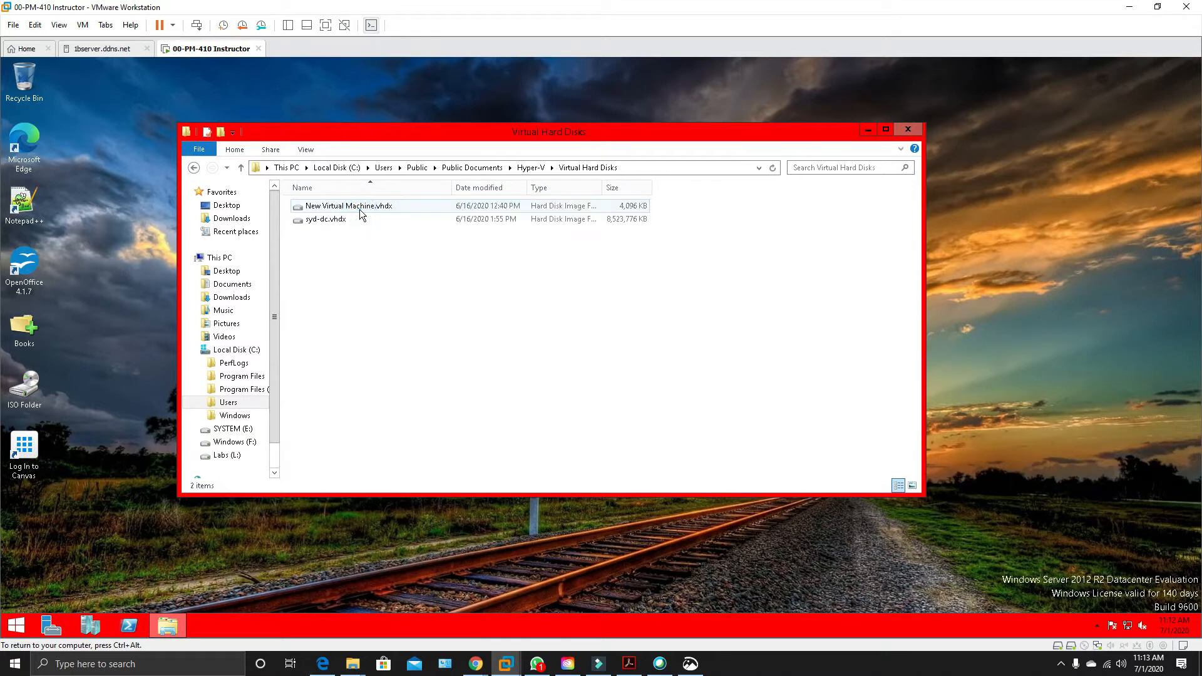
Permanently delete New Virtual Machine.vhdx and syd-dc.vhdx from the Virtual Hard Disks folder, and close the folder window.
left_click_drag(415, 282, 318, 227)
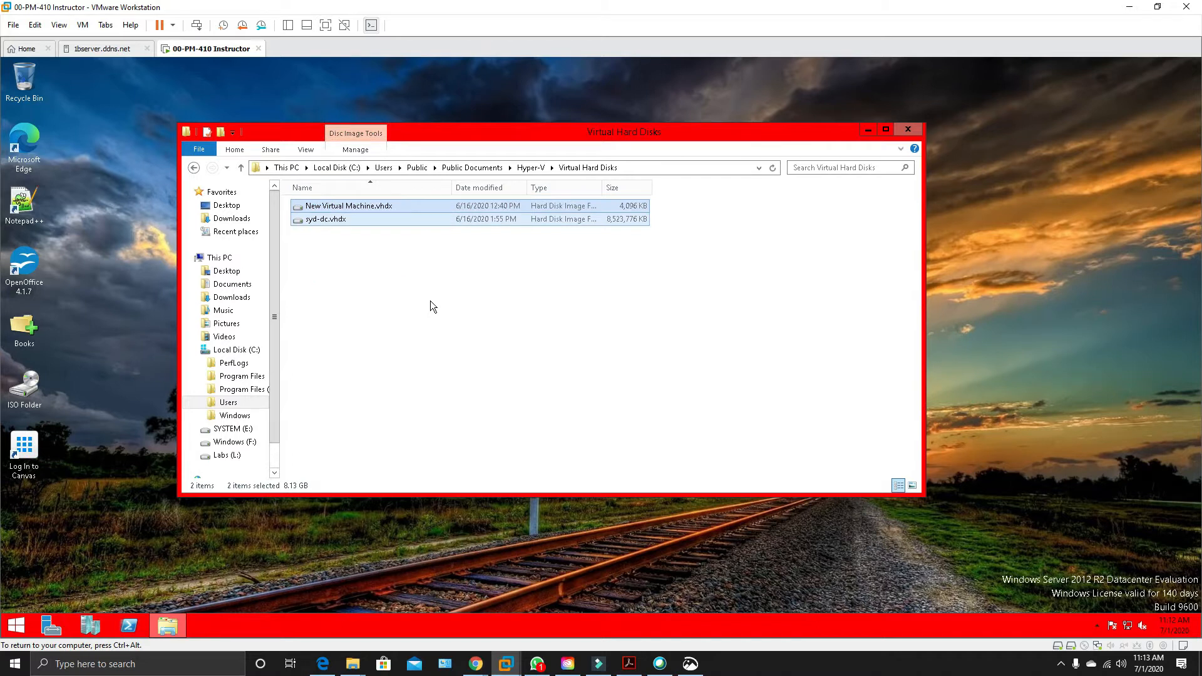
key("Delete")
left_click(323, 235)
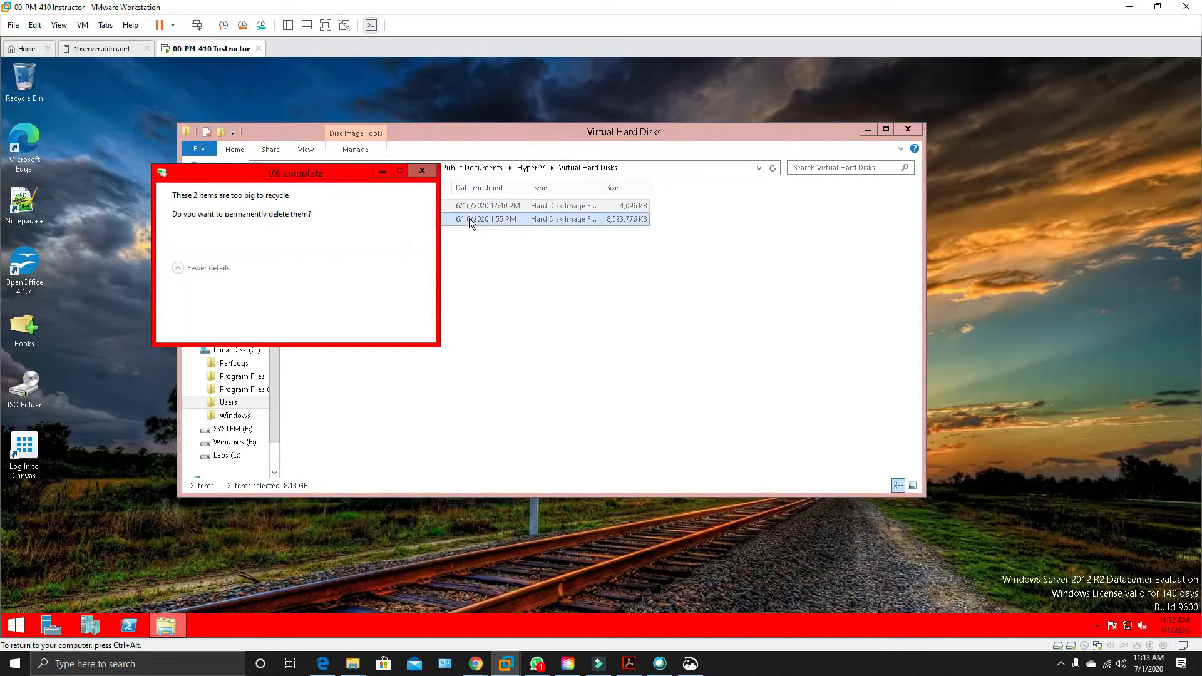
left_click(909, 132)
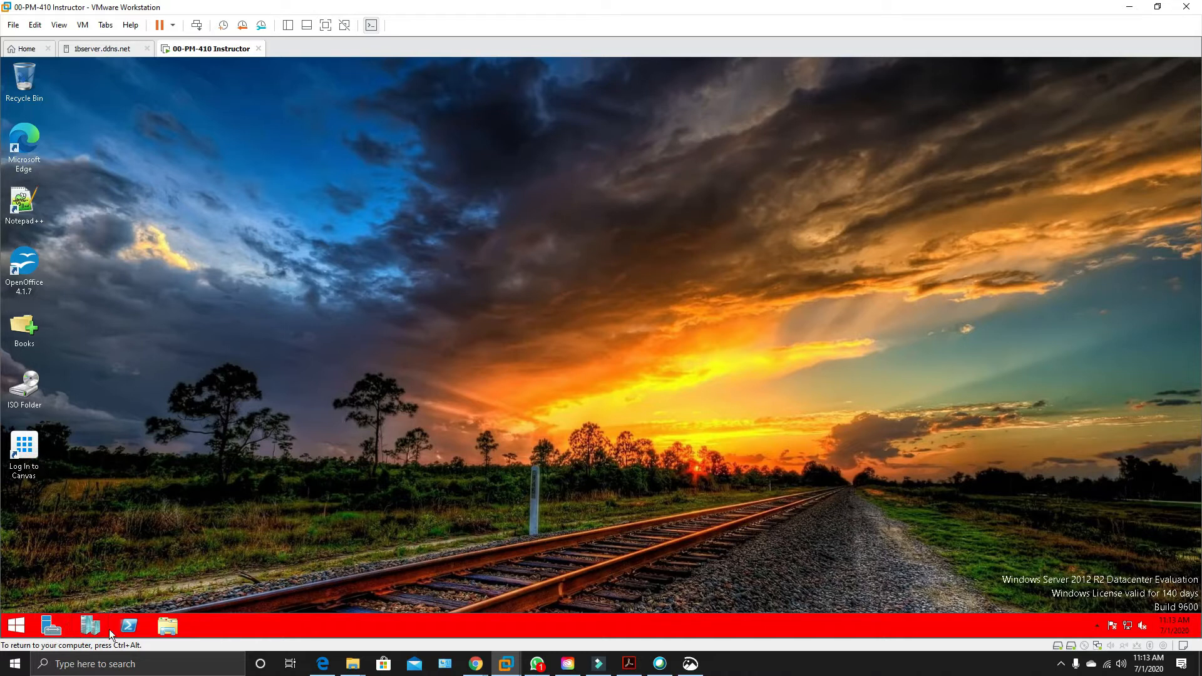
Open Hyper-V Manager and select the HYD-DC1, HYD-GW1 and HYD-INET1 virtual machines together.
left_click(84, 628)
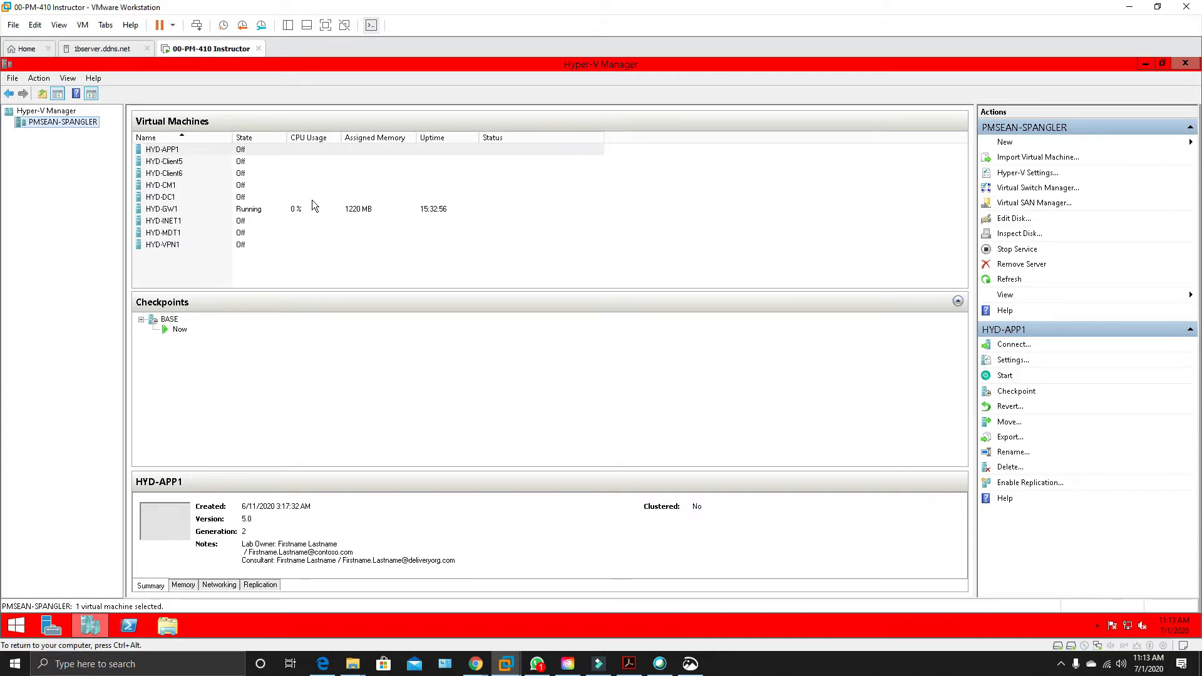
left_click(173, 198)
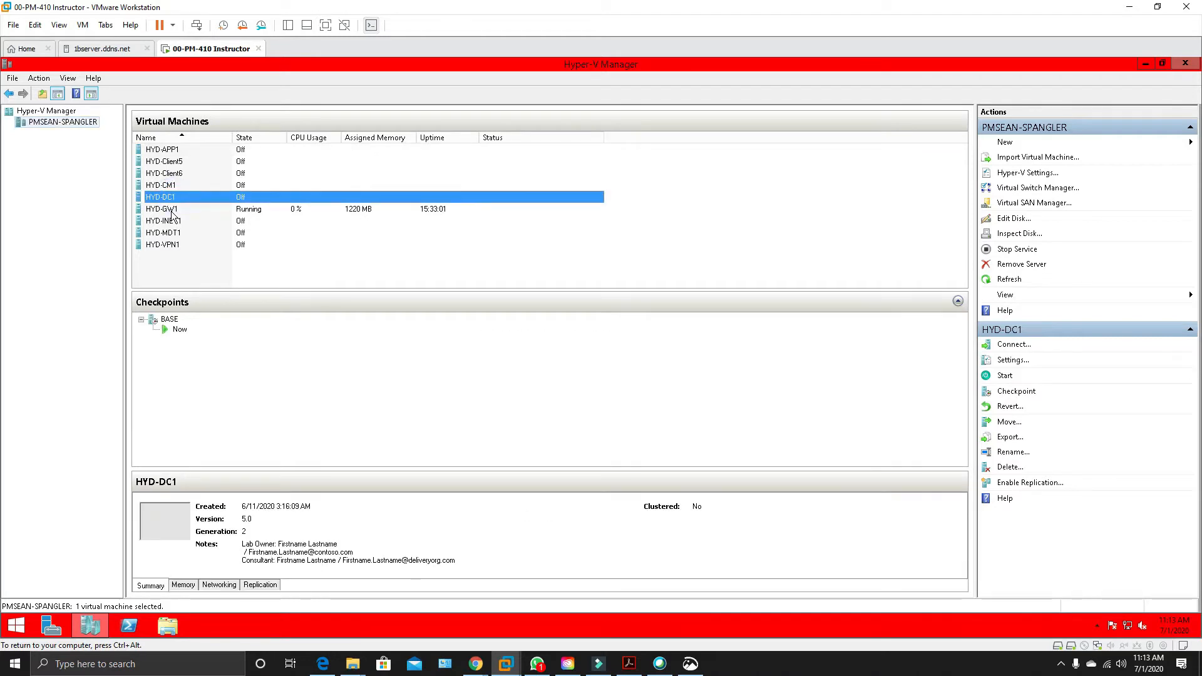
left_click(172, 210, "ctrl")
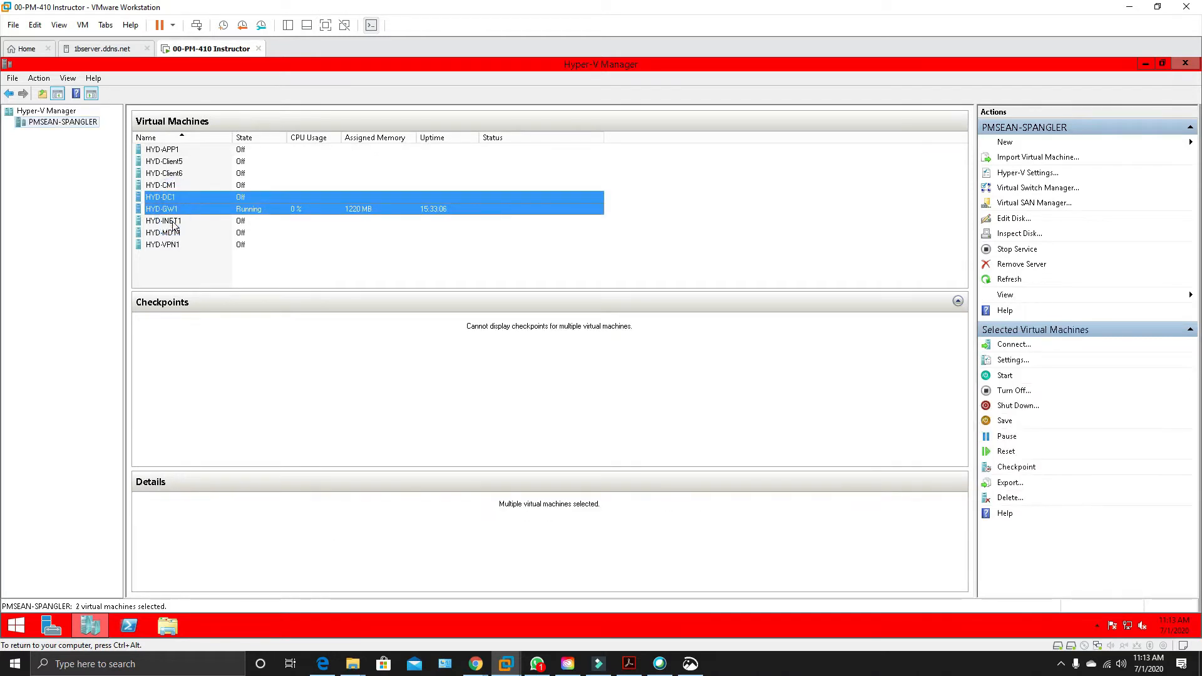
left_click(173, 223, "ctrl")
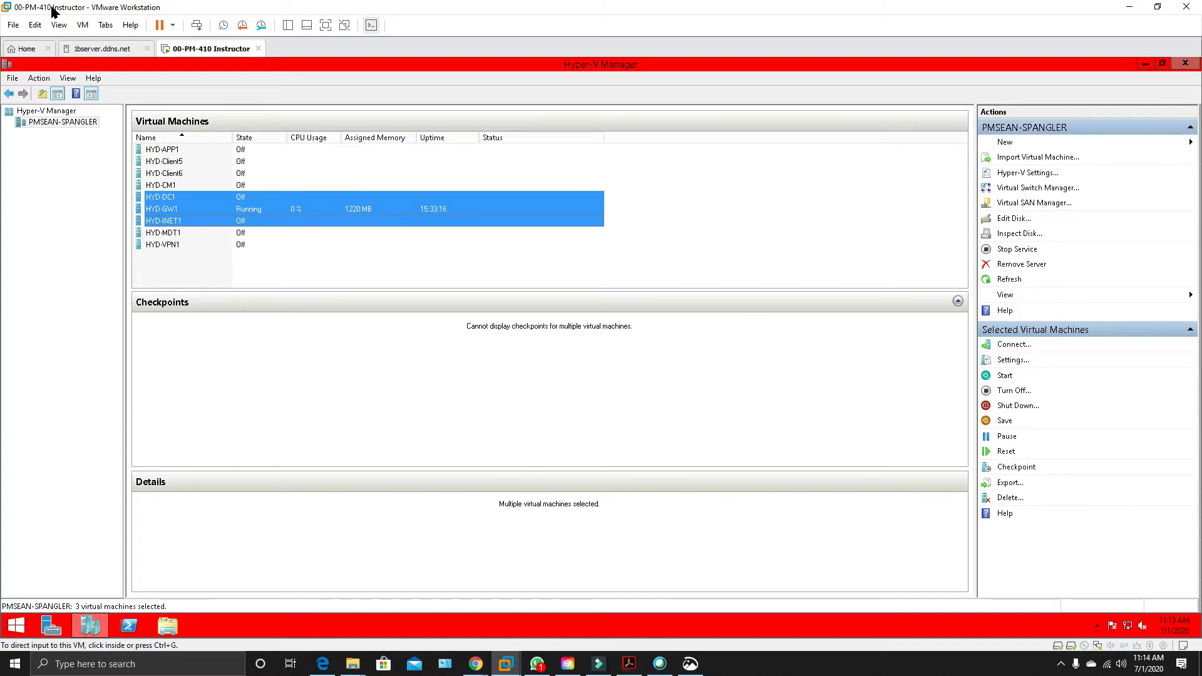
Switch to the Applied knowledge page in Chrome and highlight the Windows Server 2012 R2 and Hyper-V operating system requirements.
key("alt+Tab")
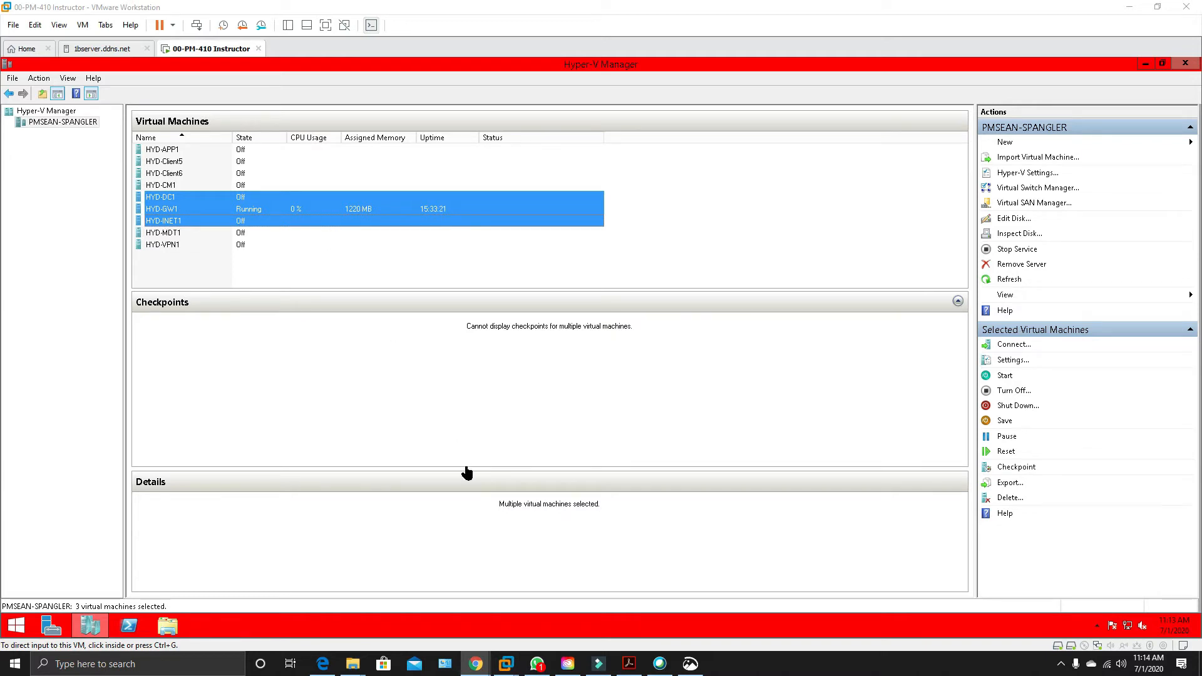
left_click_drag(1201, 44, 223, 7)
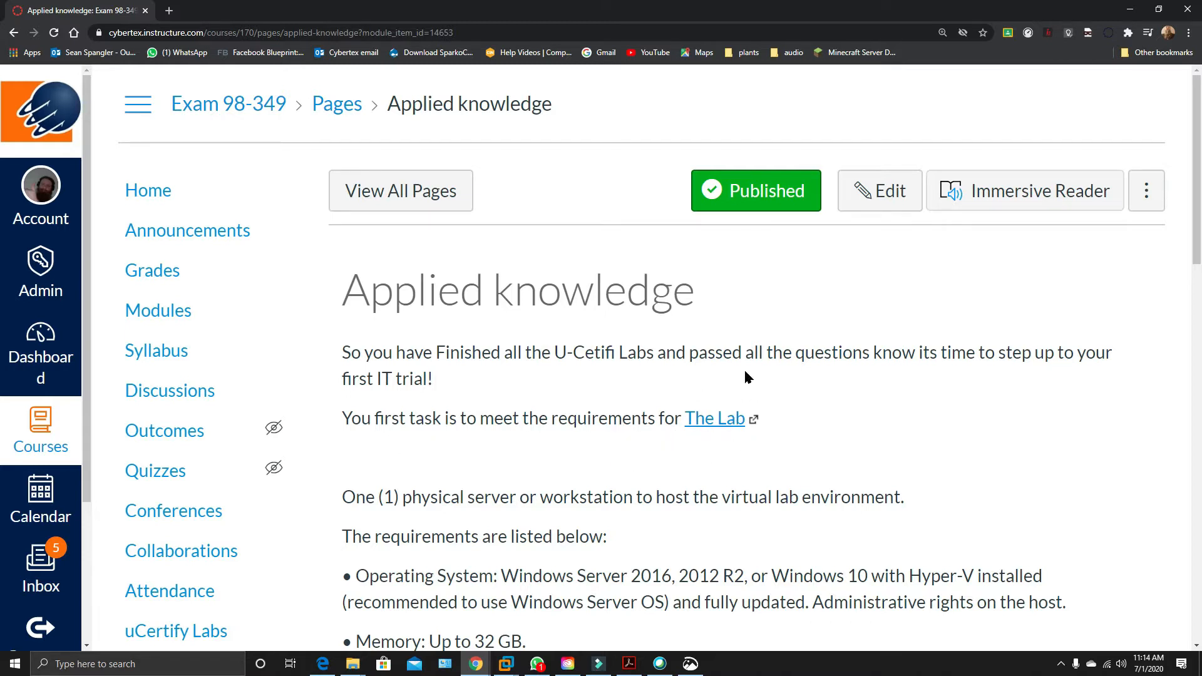
scroll(595, 476, "down", 3)
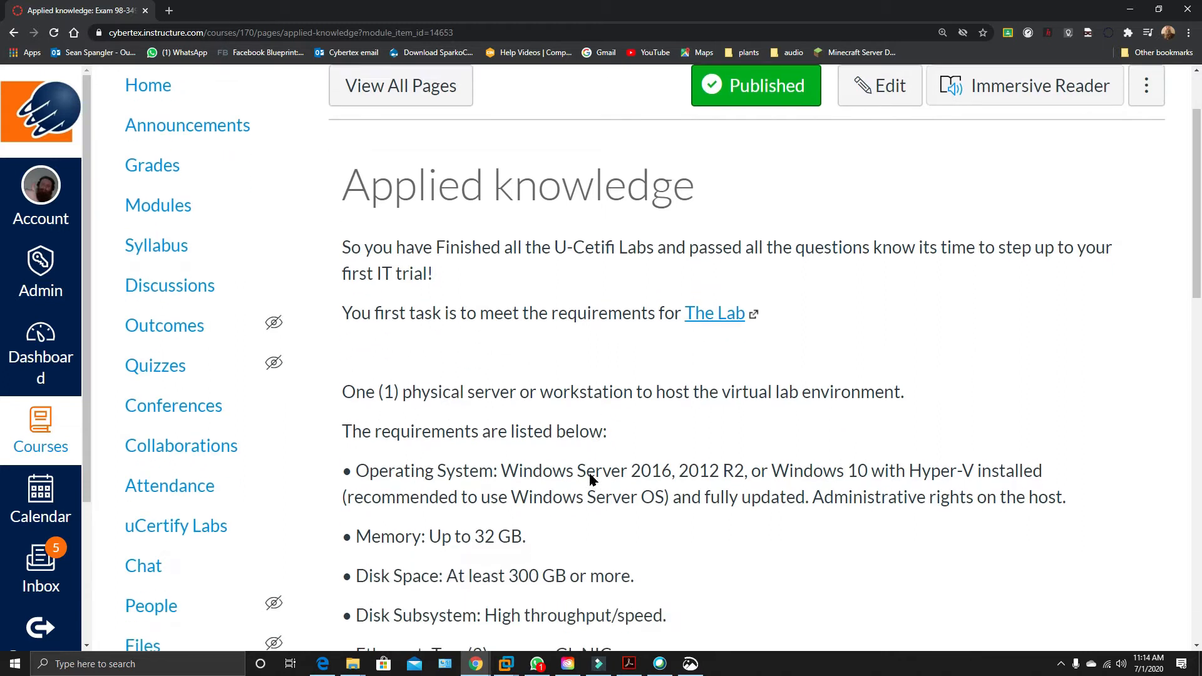
scroll(591, 479, "down", 1)
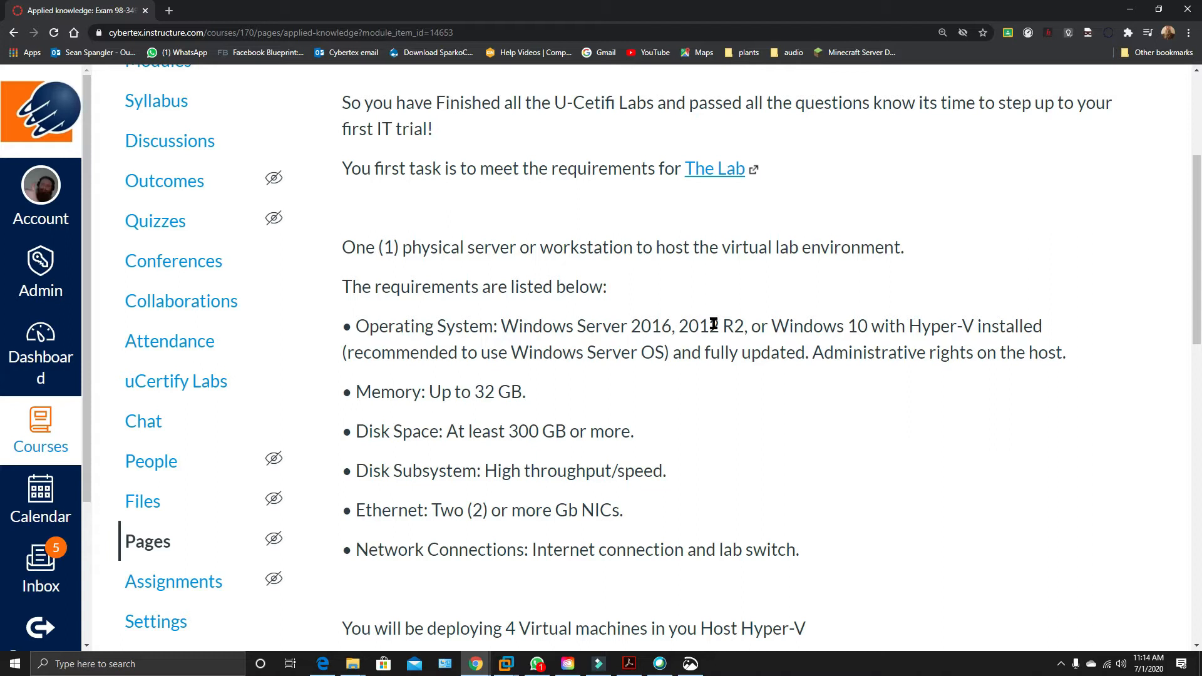
left_click_drag(675, 325, 734, 325)
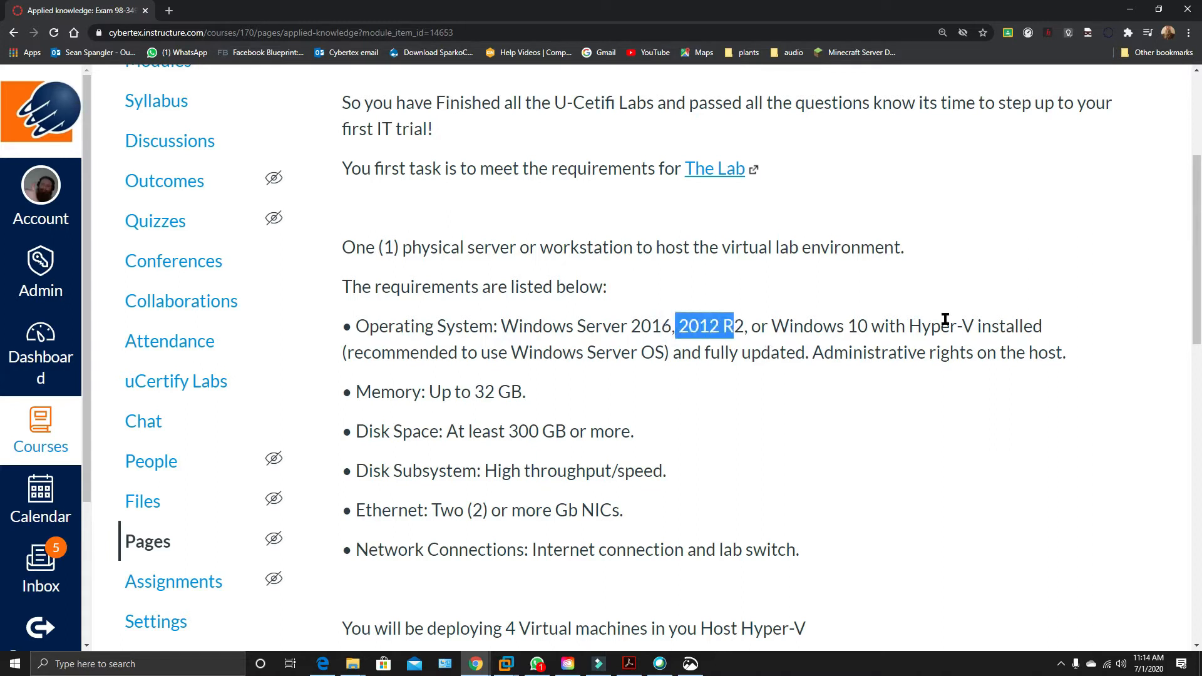
left_click_drag(922, 325, 1019, 325)
Highlight the memory, disk space and Ethernet requirements for the lab host on the page.
scroll(831, 311, "down", 1)
scroll(831, 311, "down", 1)
left_click_drag(472, 204, 543, 214)
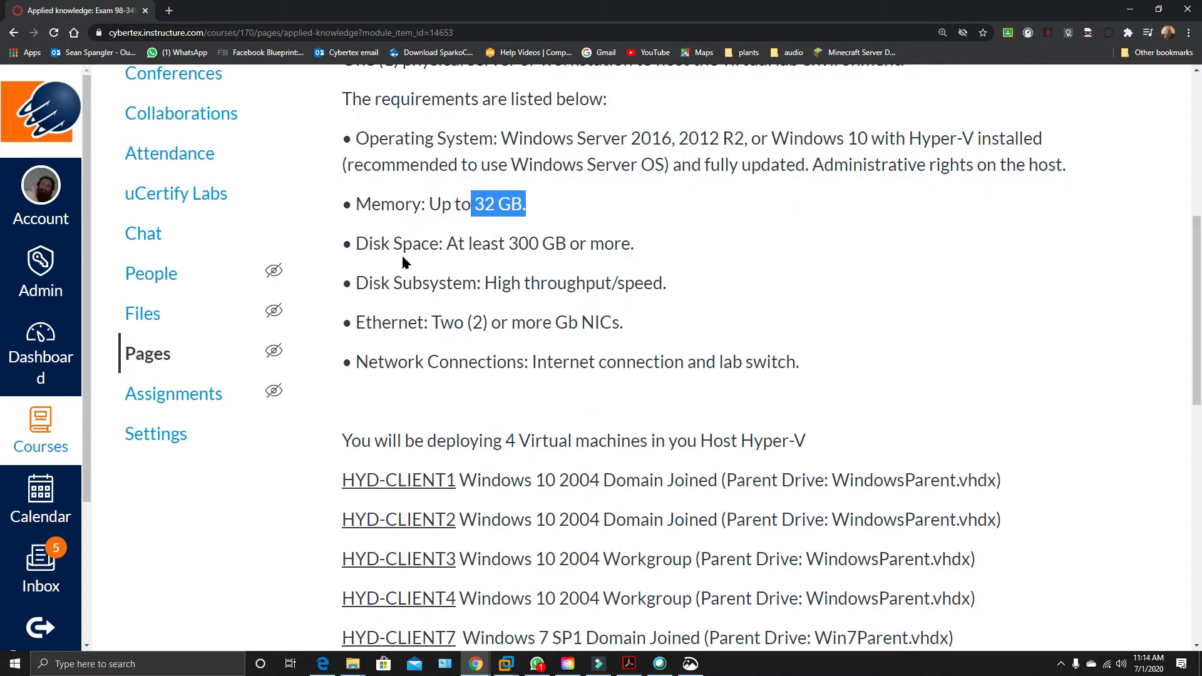
left_click_drag(506, 245, 573, 248)
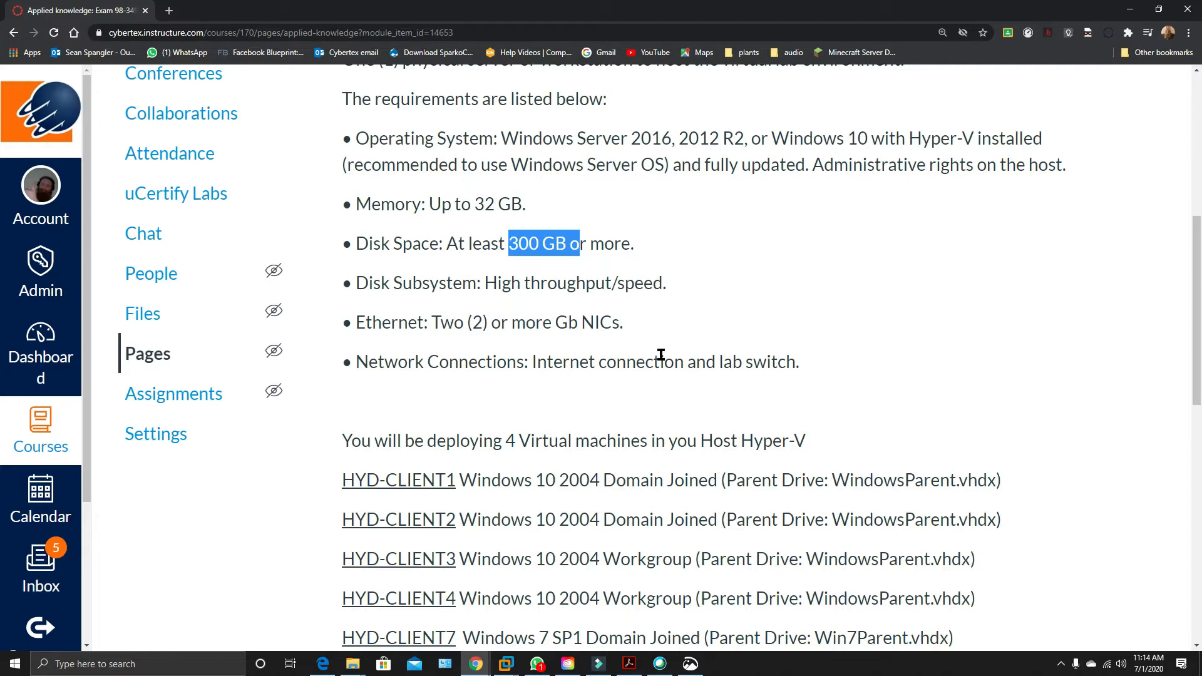
scroll(631, 356, "down", 1)
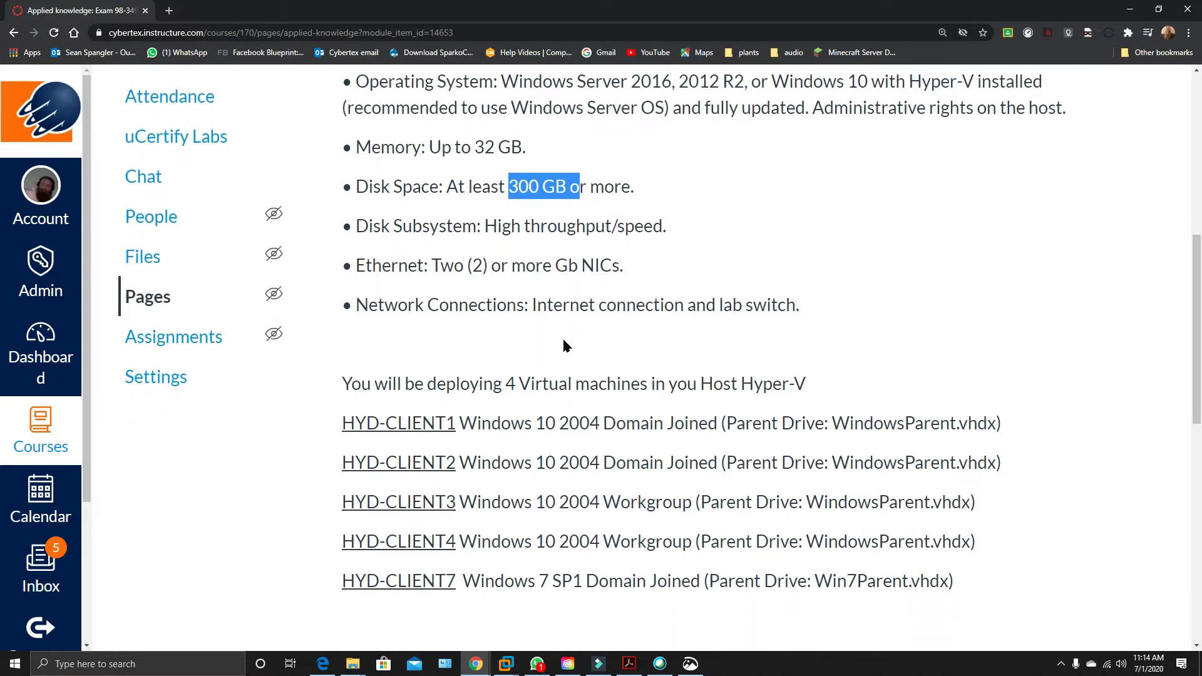
left_click_drag(465, 253, 579, 255)
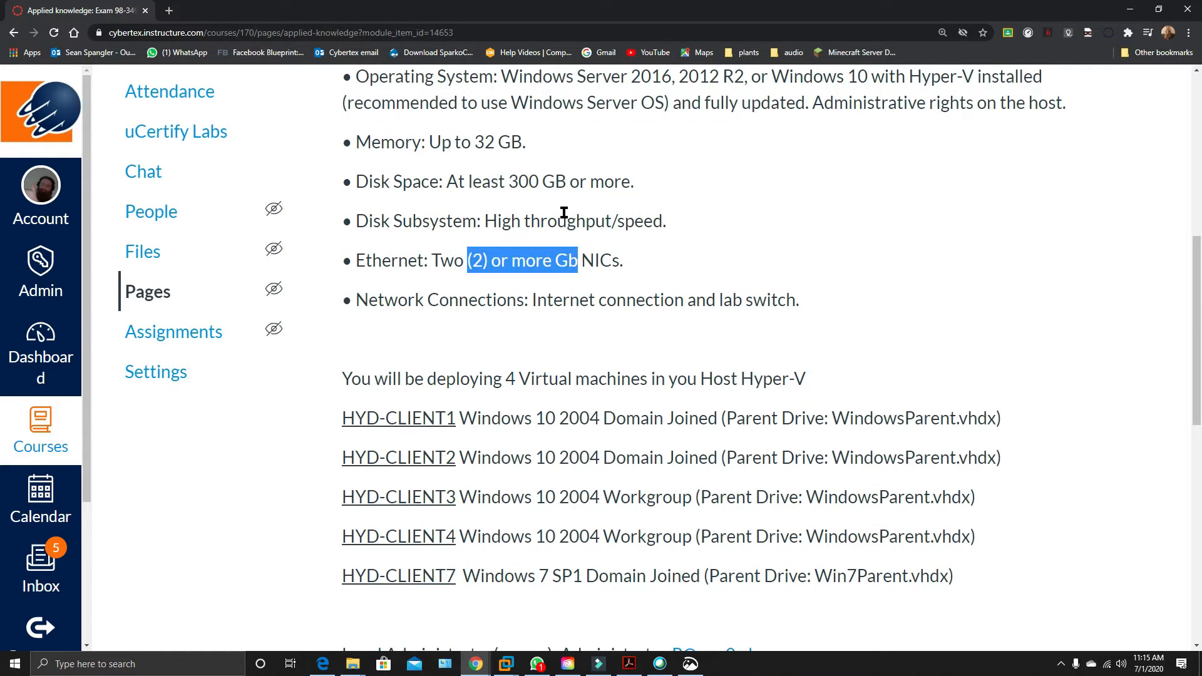
Highlight the list of client virtual machines to deploy, from HYD-CLIENT1 to HYD-CLIENT7, and clear the selection.
scroll(526, 282, "down", 1)
scroll(525, 282, "down", 1)
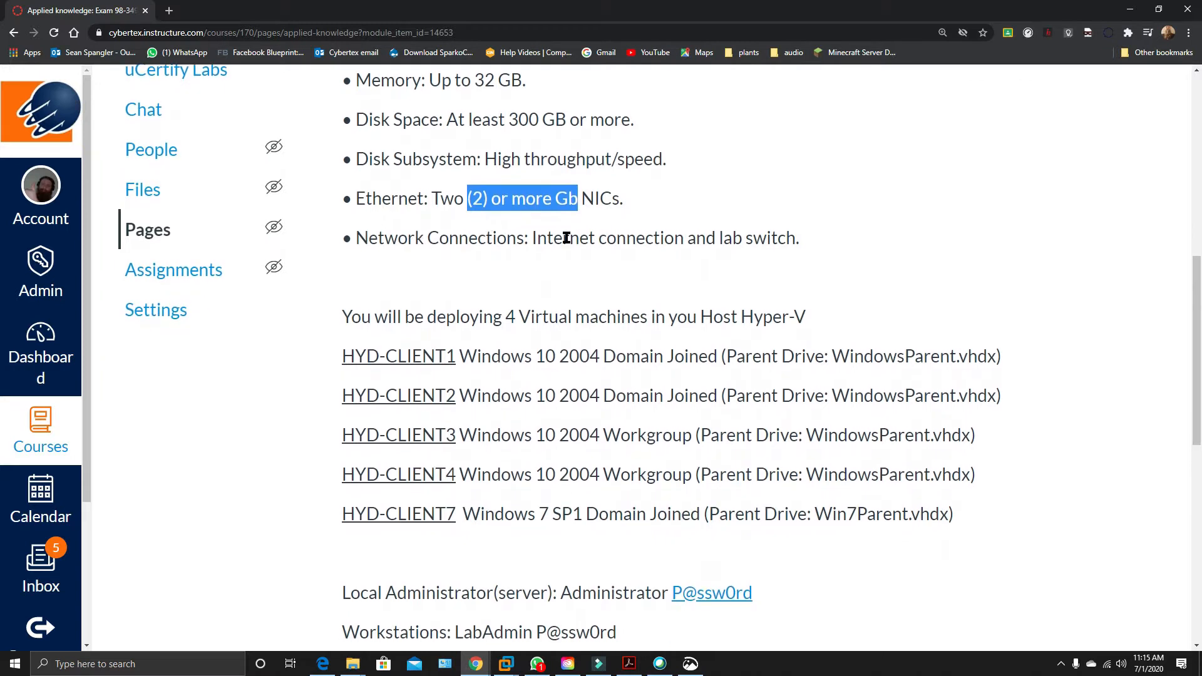
scroll(567, 238, "down", 5)
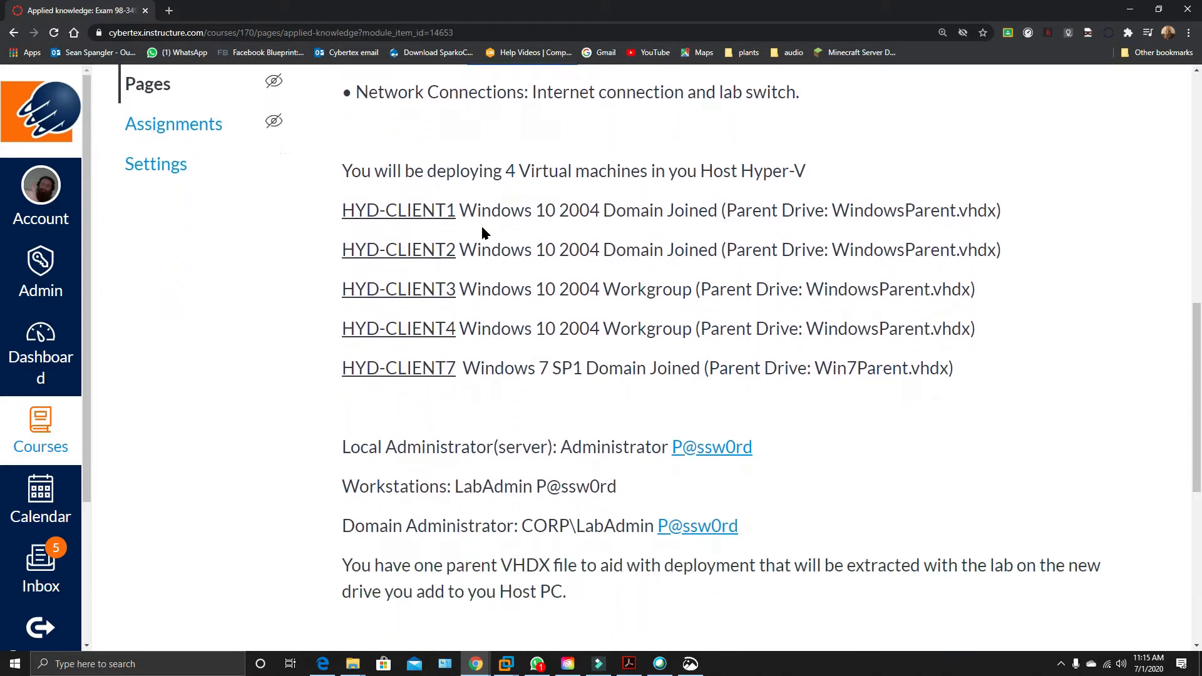
left_click_drag(342, 164, 958, 336)
scroll(902, 338, "up", 3)
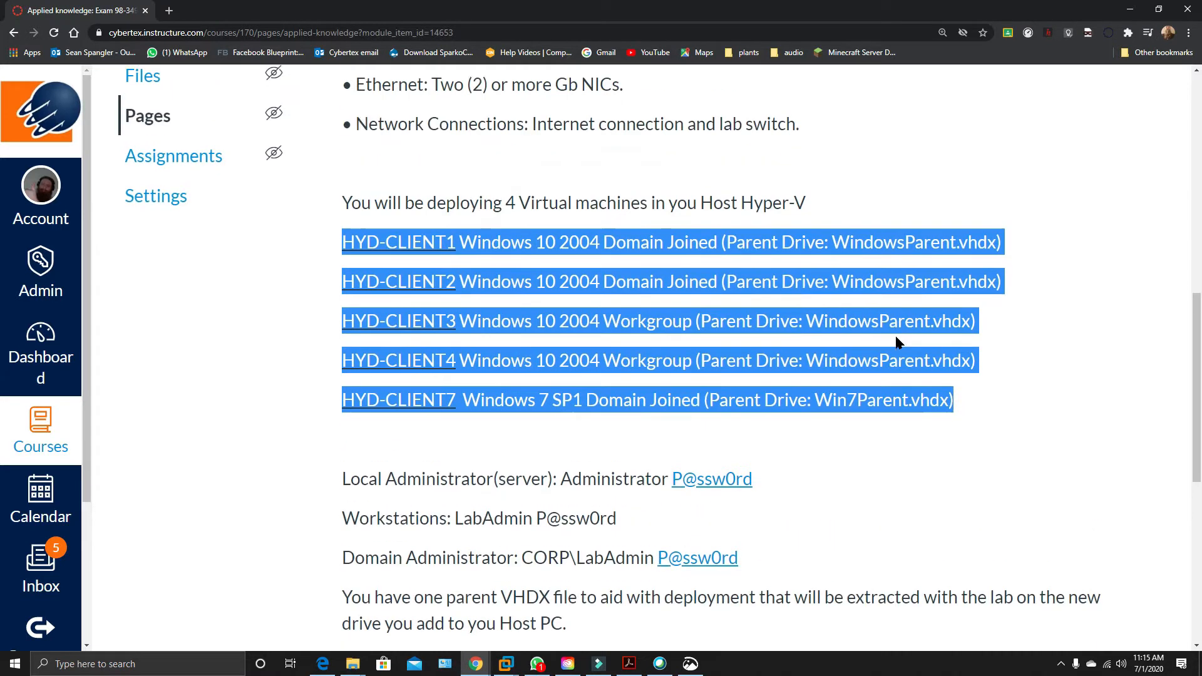
left_click(530, 376)
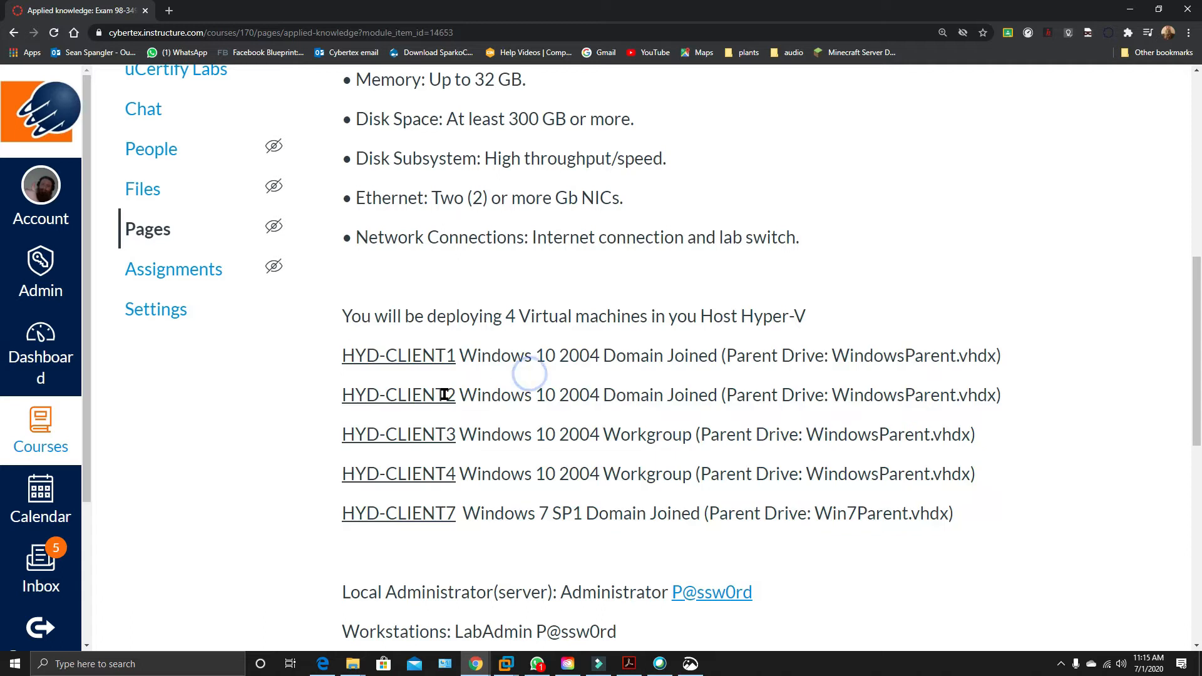
Highlight HYD-CLIENT1's Domain Joined label, the Workgroup labels of HYD-CLIENT3 and HYD-CLIENT4, and HYD-CLIENT7's SP1 label.
left_click_drag(607, 355, 722, 357)
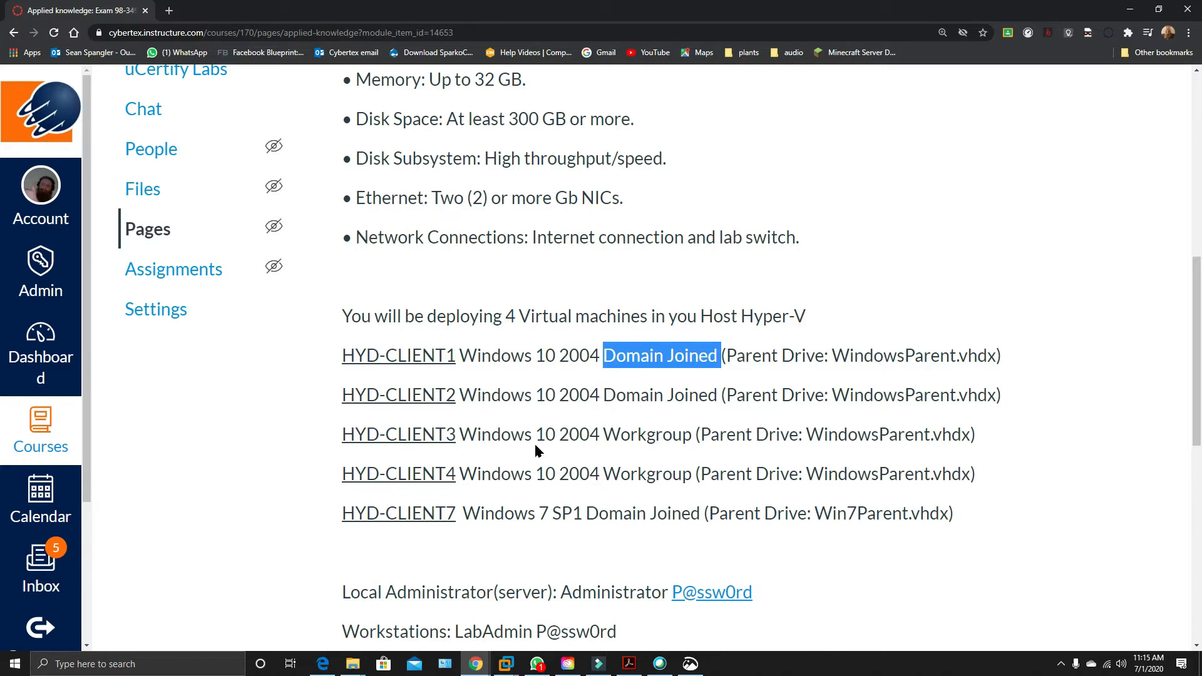
left_click_drag(611, 437, 693, 437)
left_click_drag(605, 478, 692, 475)
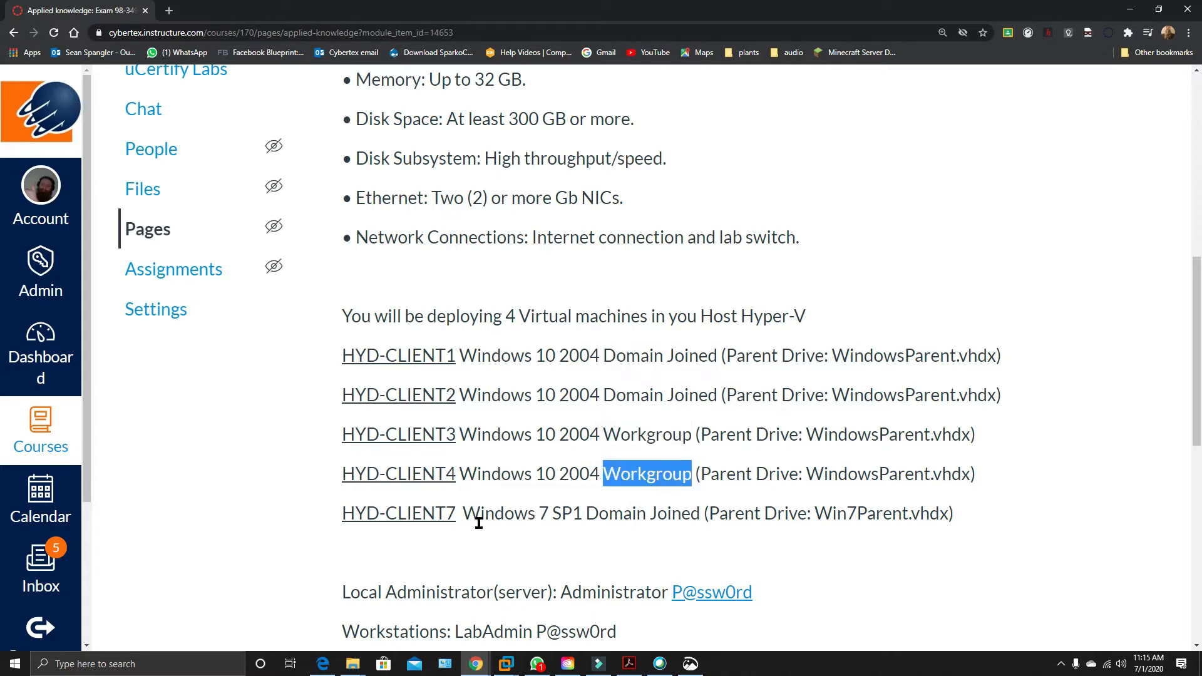
left_click_drag(554, 524, 582, 522)
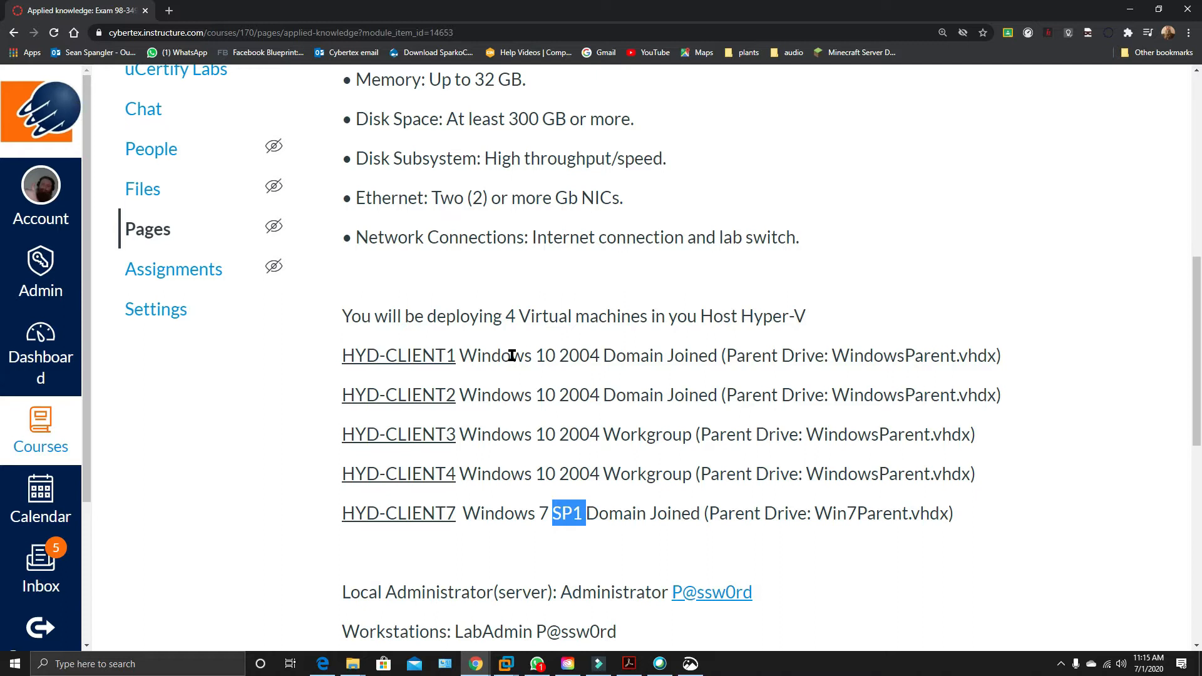
Highlight the server, workstation and domain administrator sign-in details on the page, including the LabAdmin account, its password and the CORP domain.
scroll(512, 355, "down", 4)
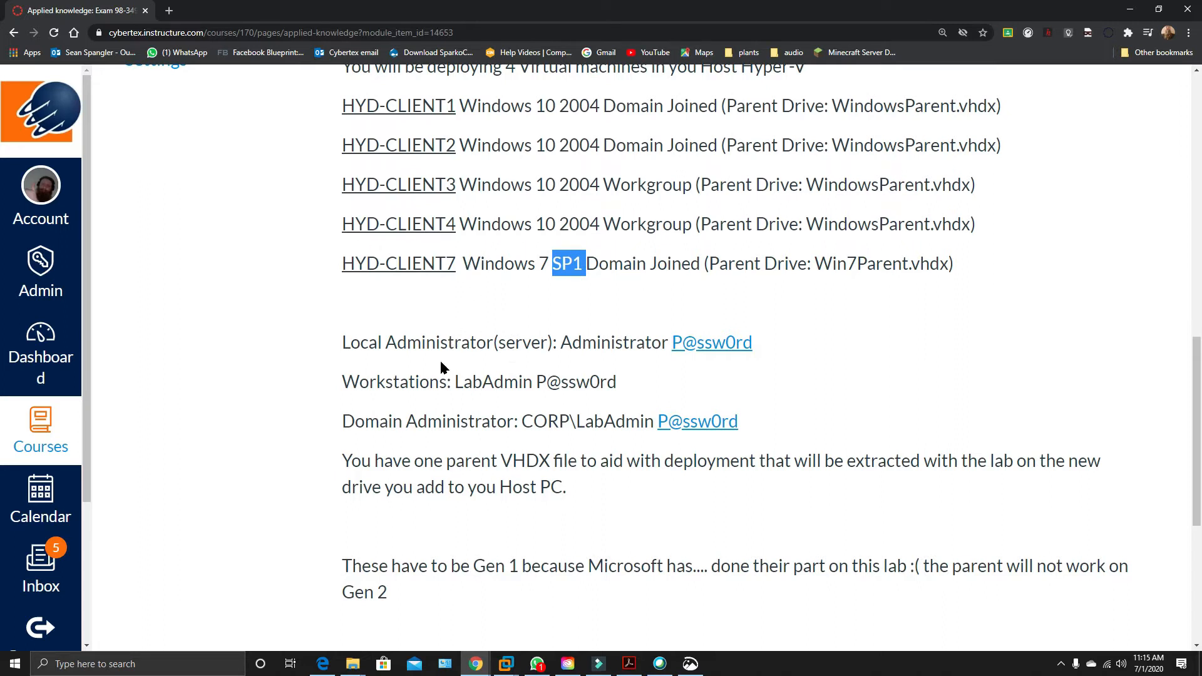
left_click_drag(498, 348, 546, 350)
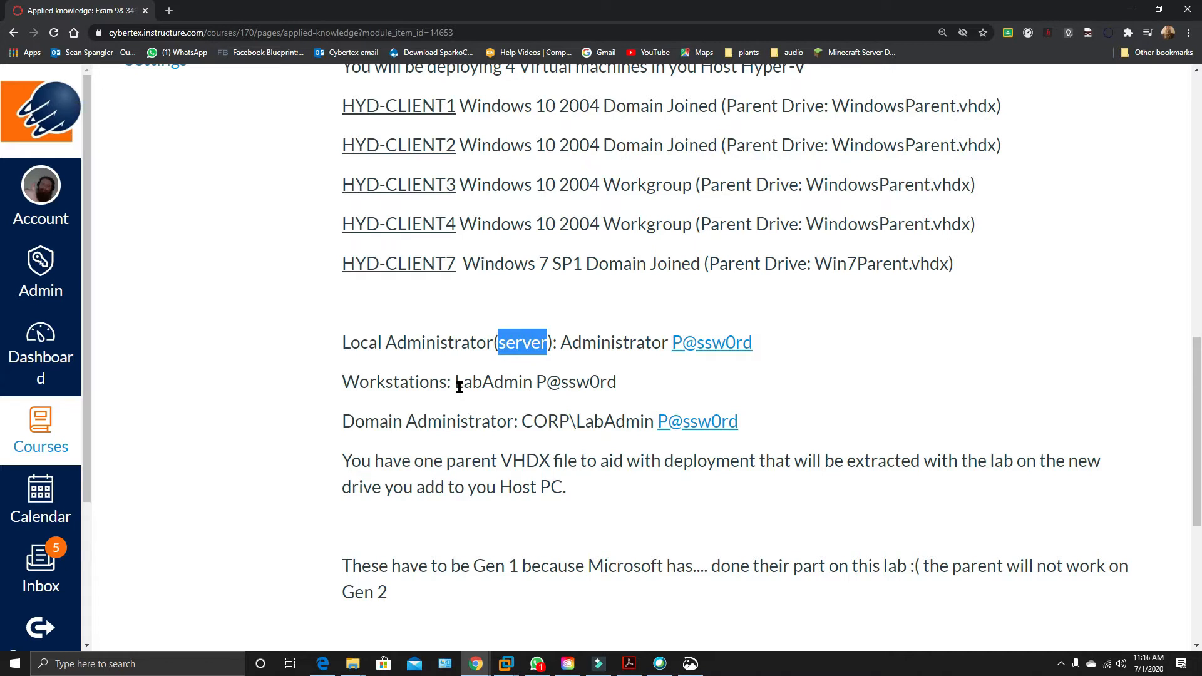
left_click_drag(454, 388, 532, 390)
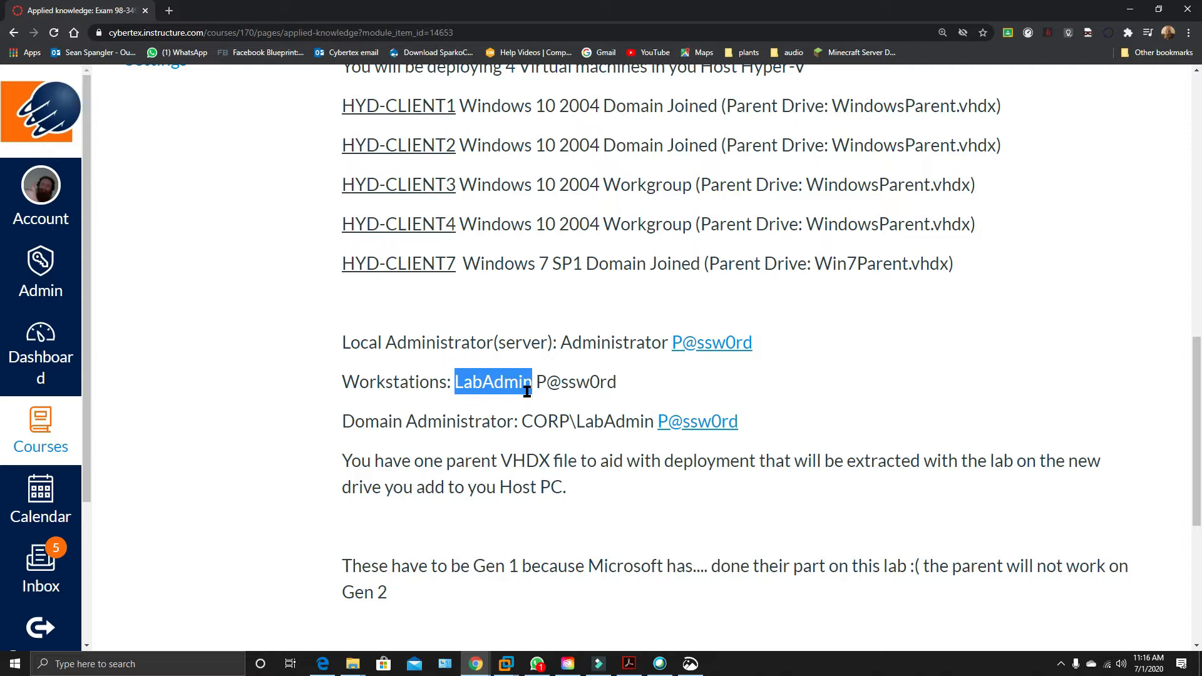
left_click_drag(537, 383, 617, 383)
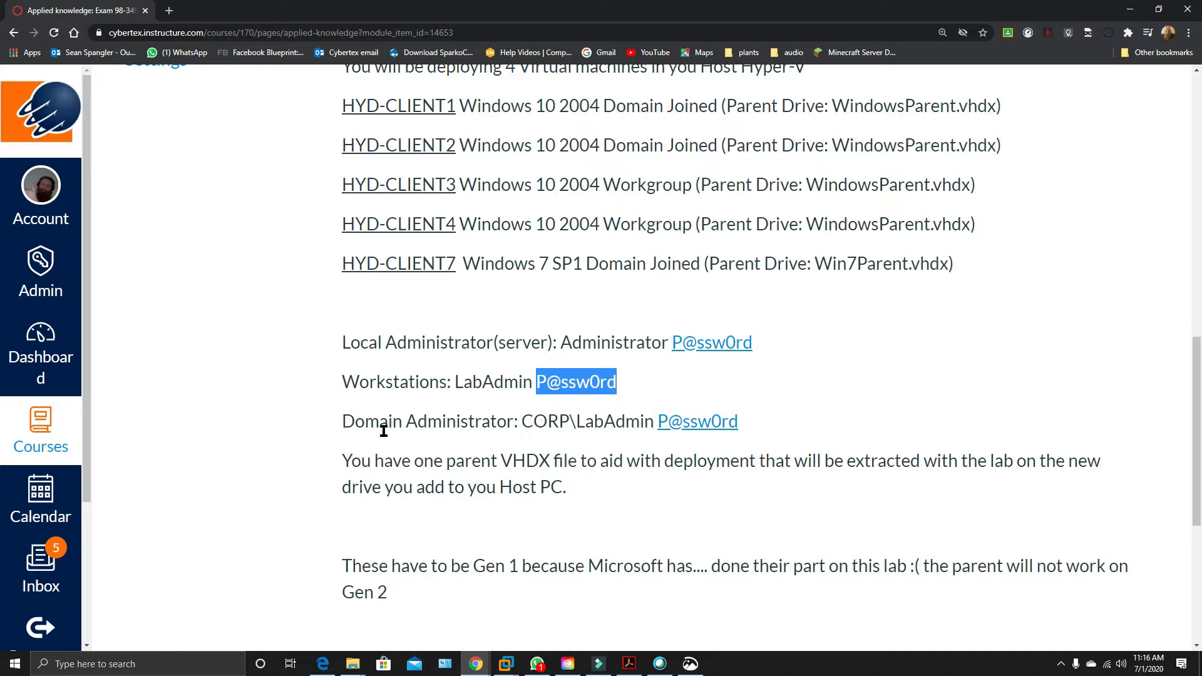
left_click_drag(577, 426, 636, 424)
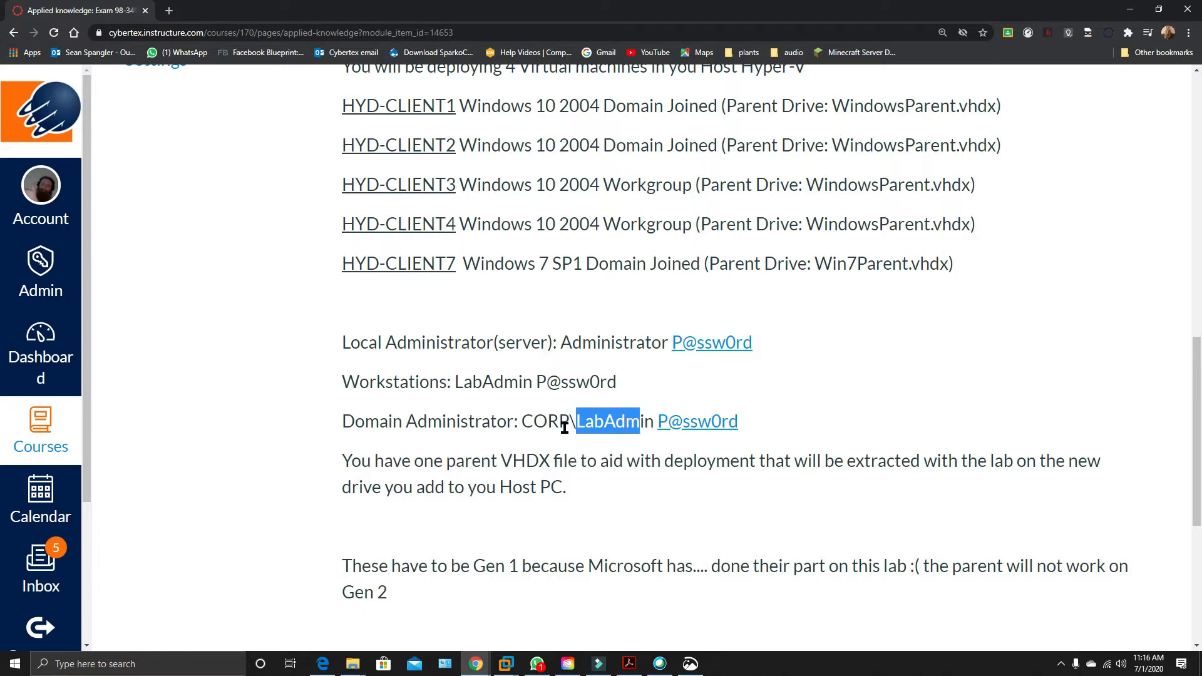
left_click_drag(521, 424, 570, 424)
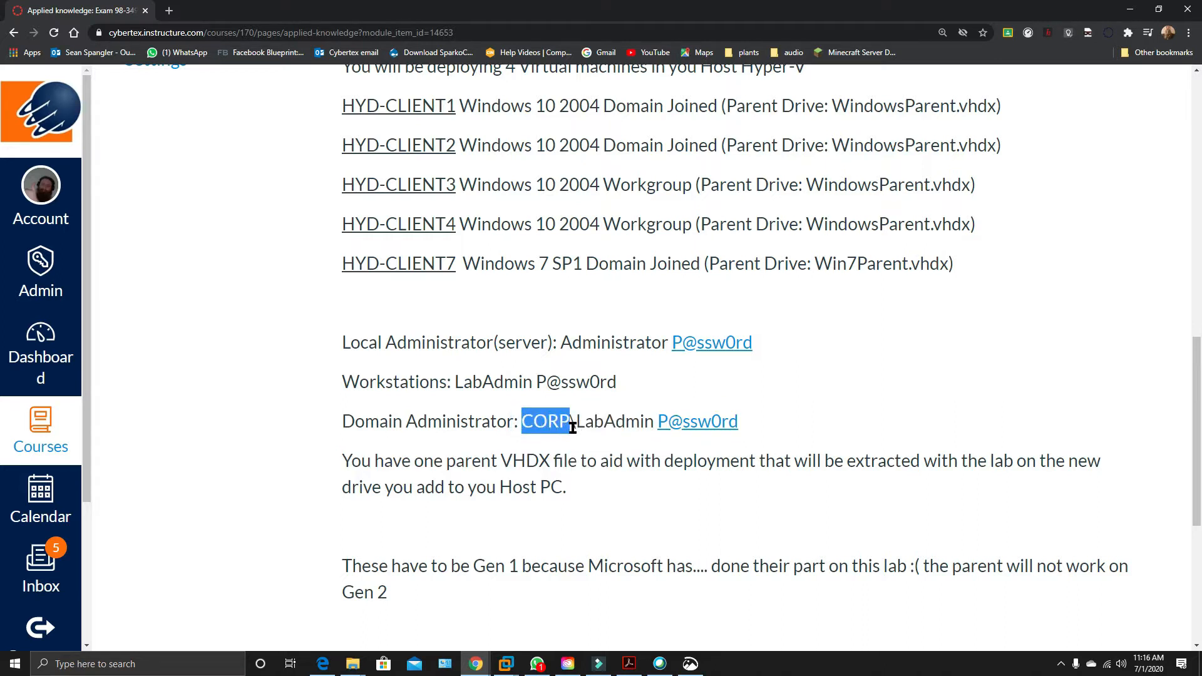
left_click_drag(343, 384, 434, 396)
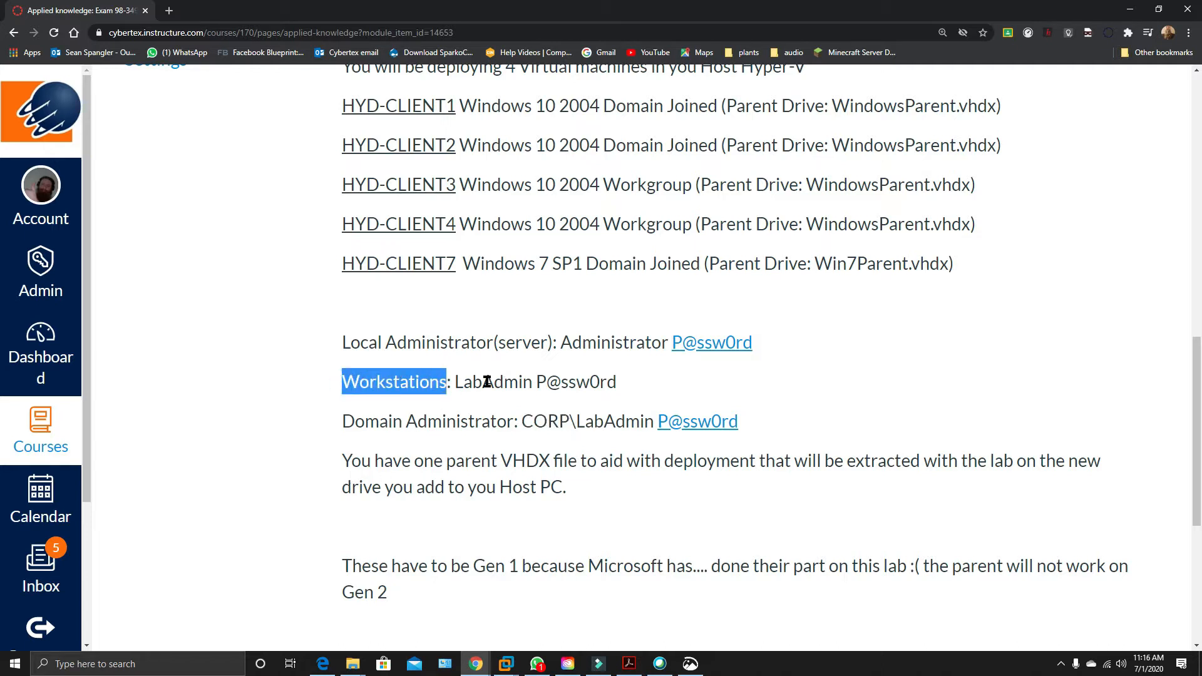
left_click_drag(452, 385, 589, 424)
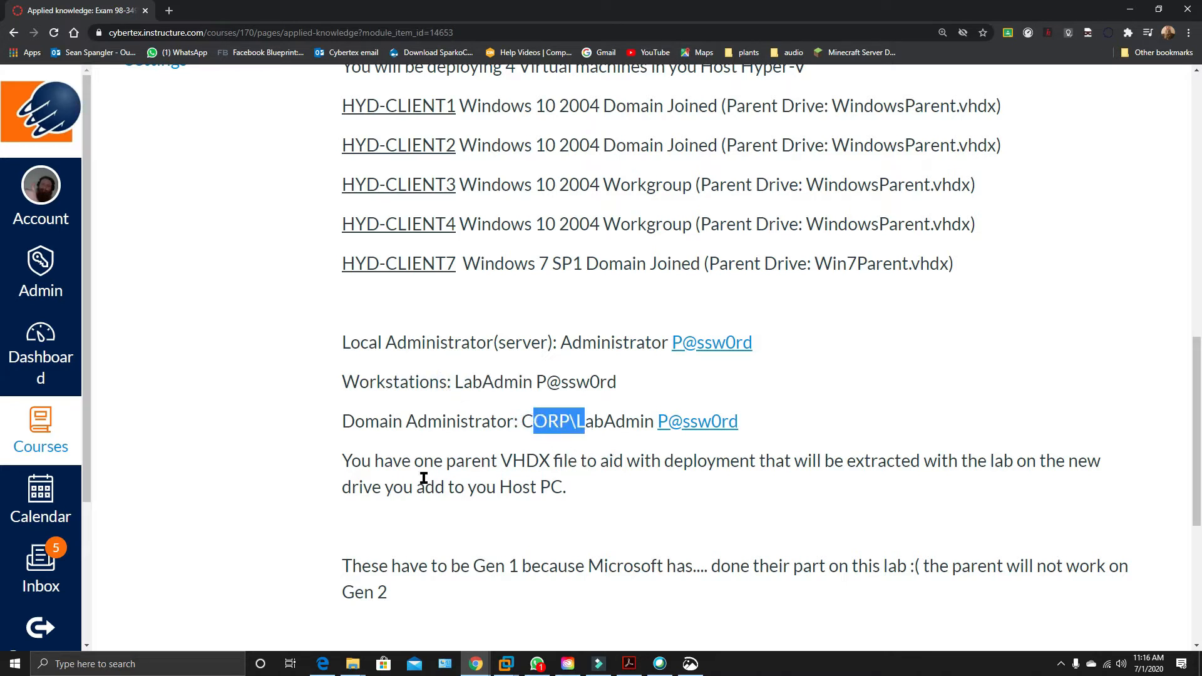
Highlight the parent VHDX file note and the WindowsParent.vhdx parent drive listed for HYD-CLIENT1.
scroll(434, 471, "down", 1)
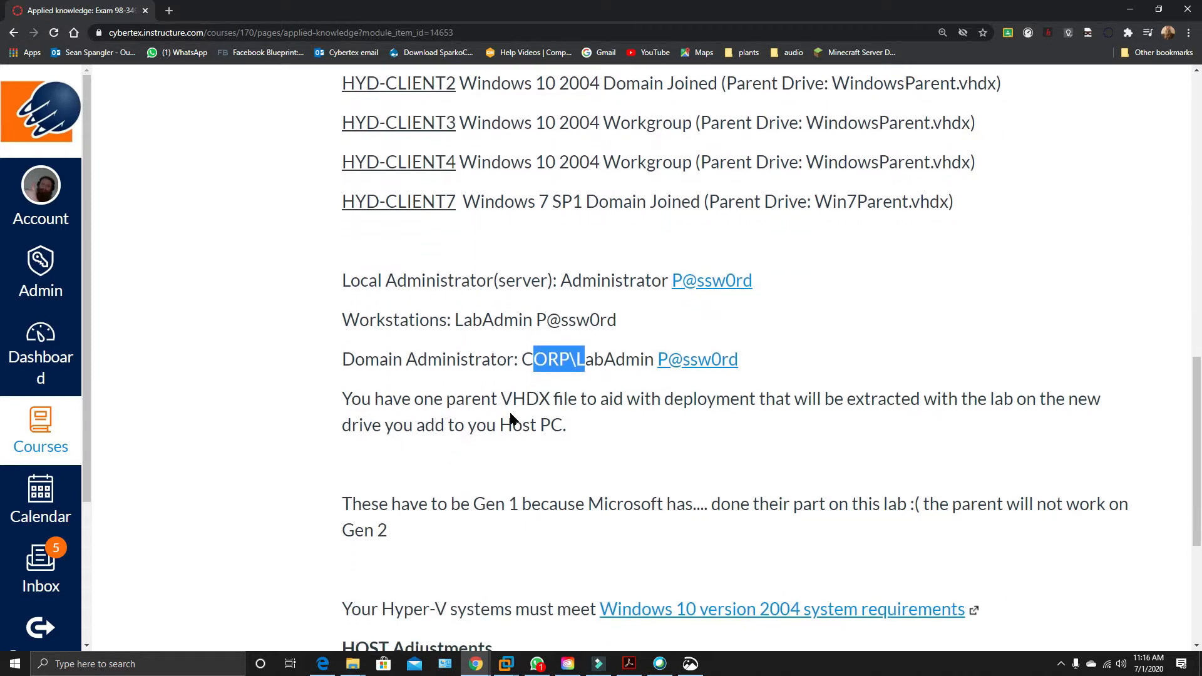
left_click_drag(501, 399, 569, 402)
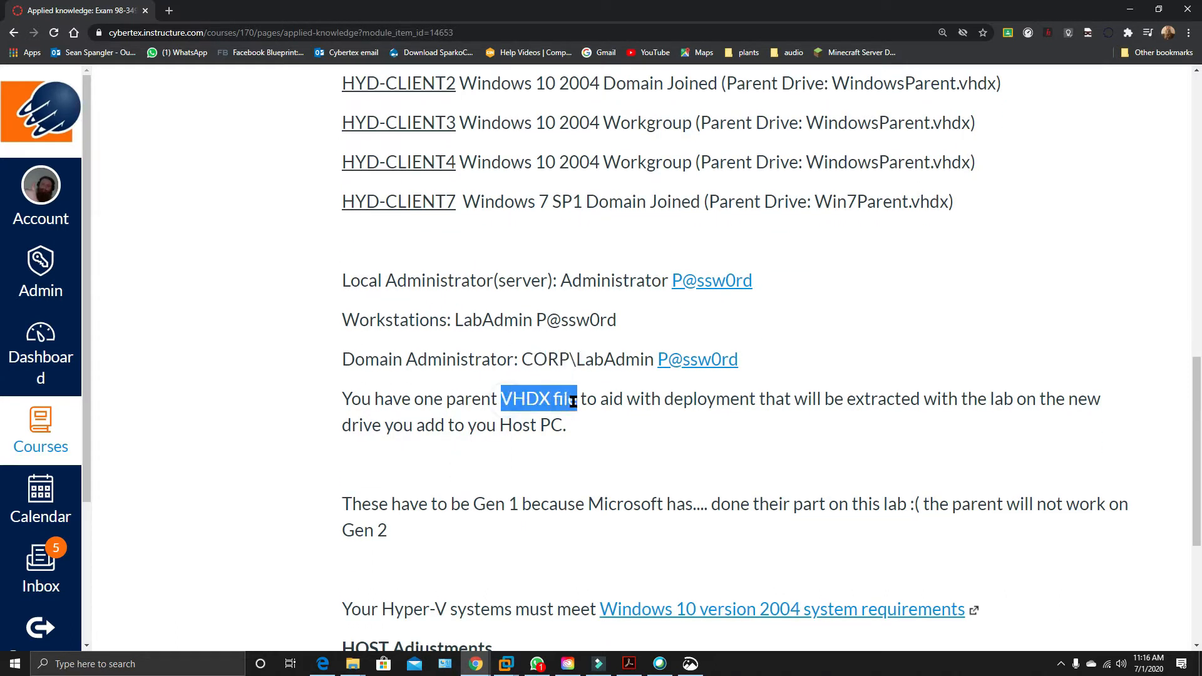
scroll(754, 437, "up", 3)
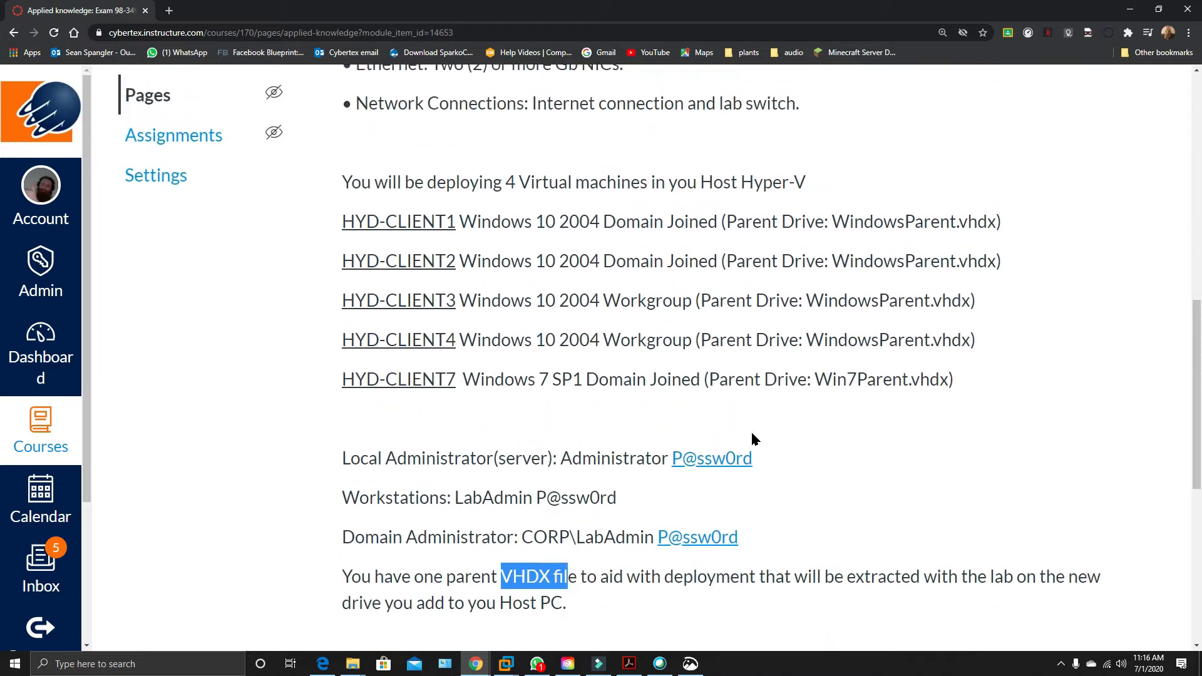
left_click_drag(833, 223, 990, 240)
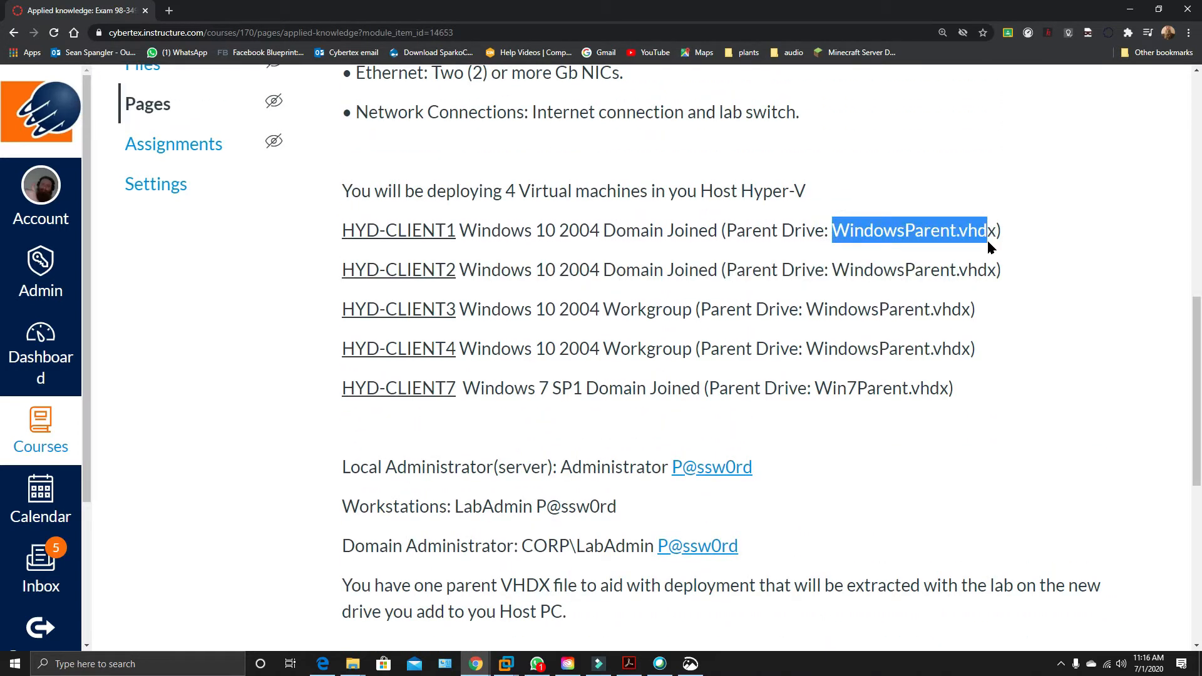
left_click(1000, 233)
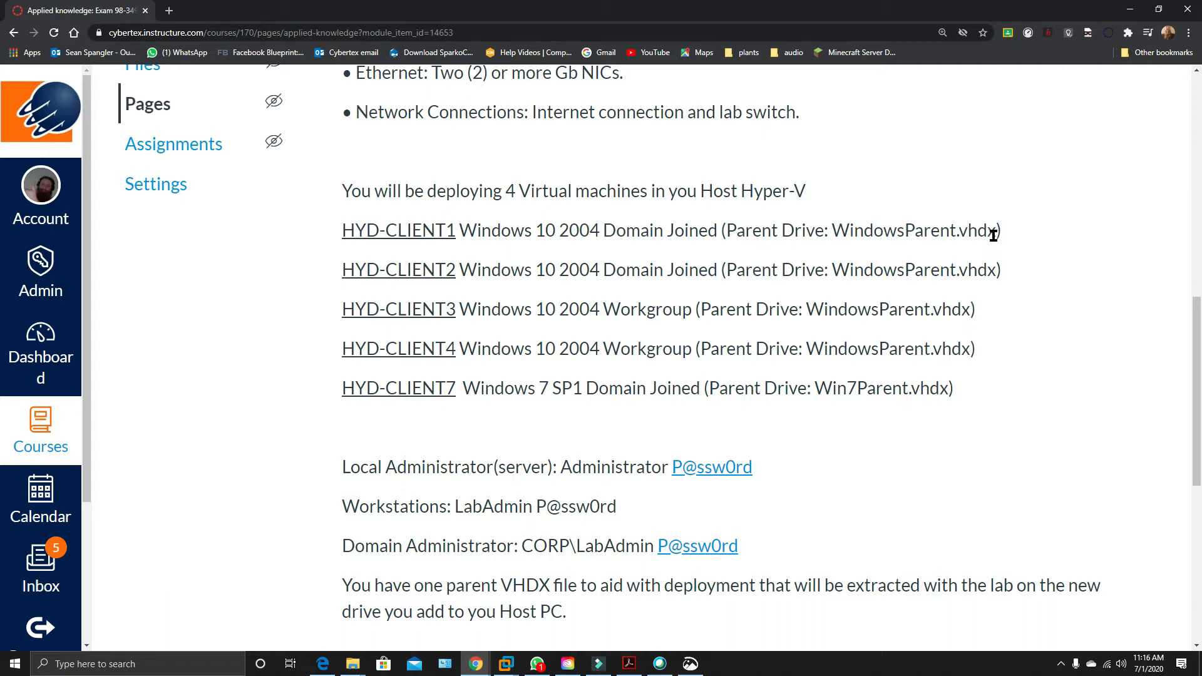
left_click_drag(836, 231, 998, 242)
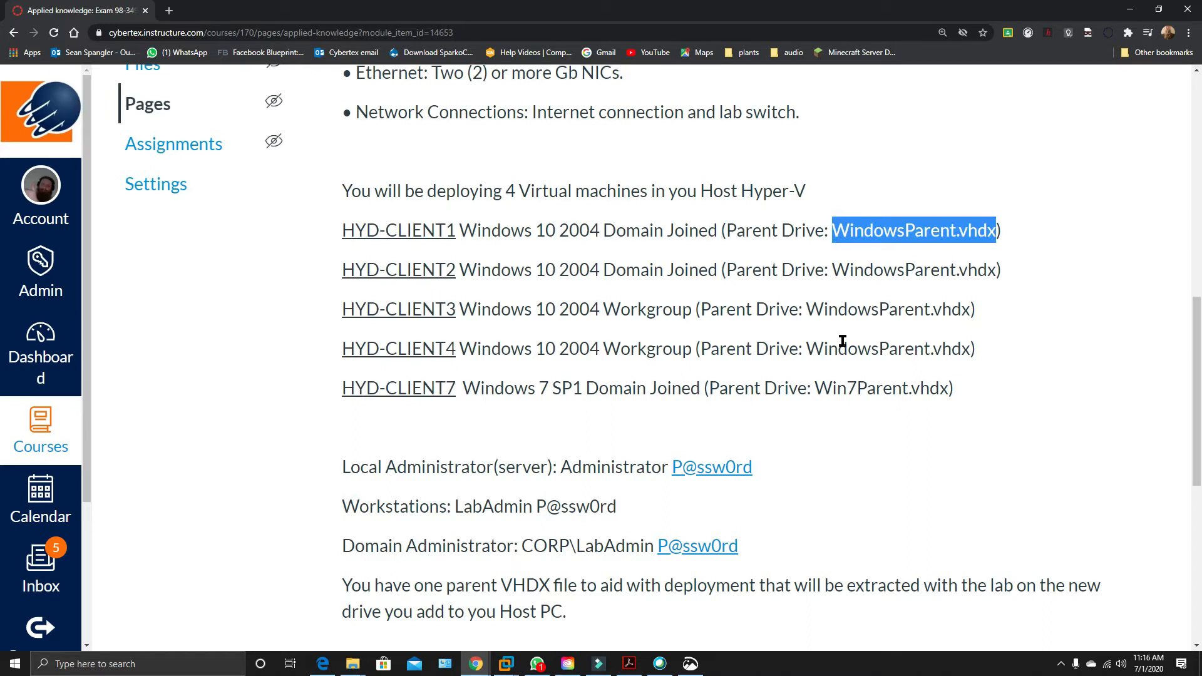
Highlight Gen 1 in the note about the required virtual machine generation.
scroll(674, 355, "down", 4)
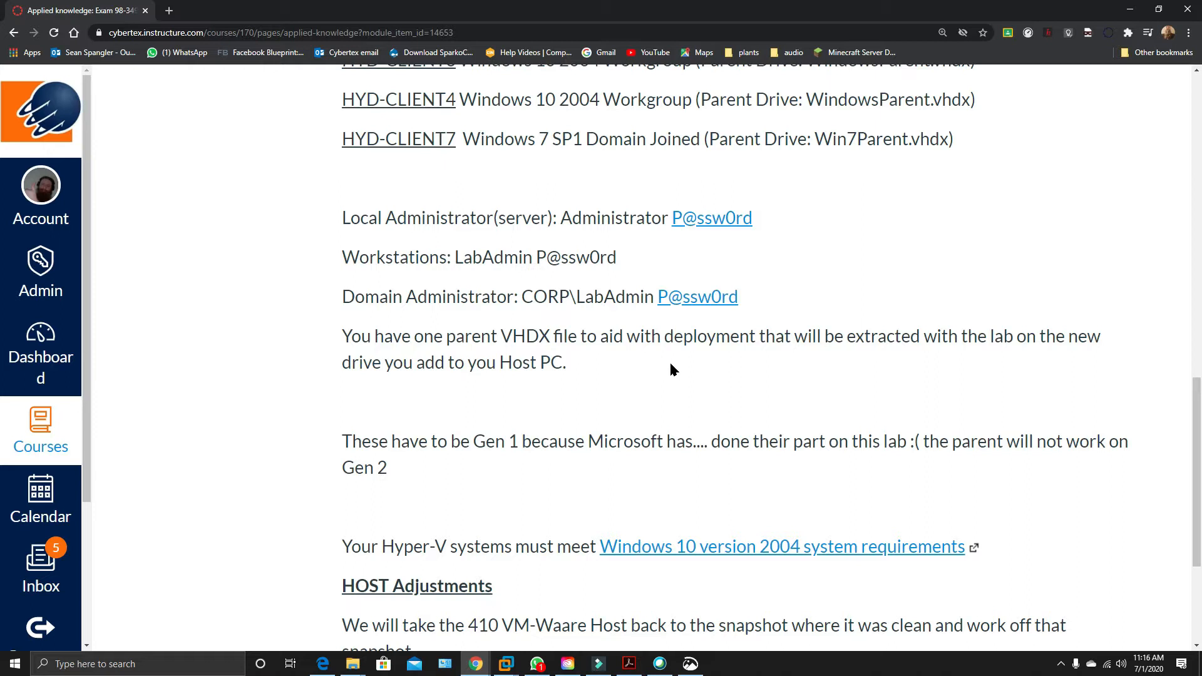
scroll(670, 369, "down", 1)
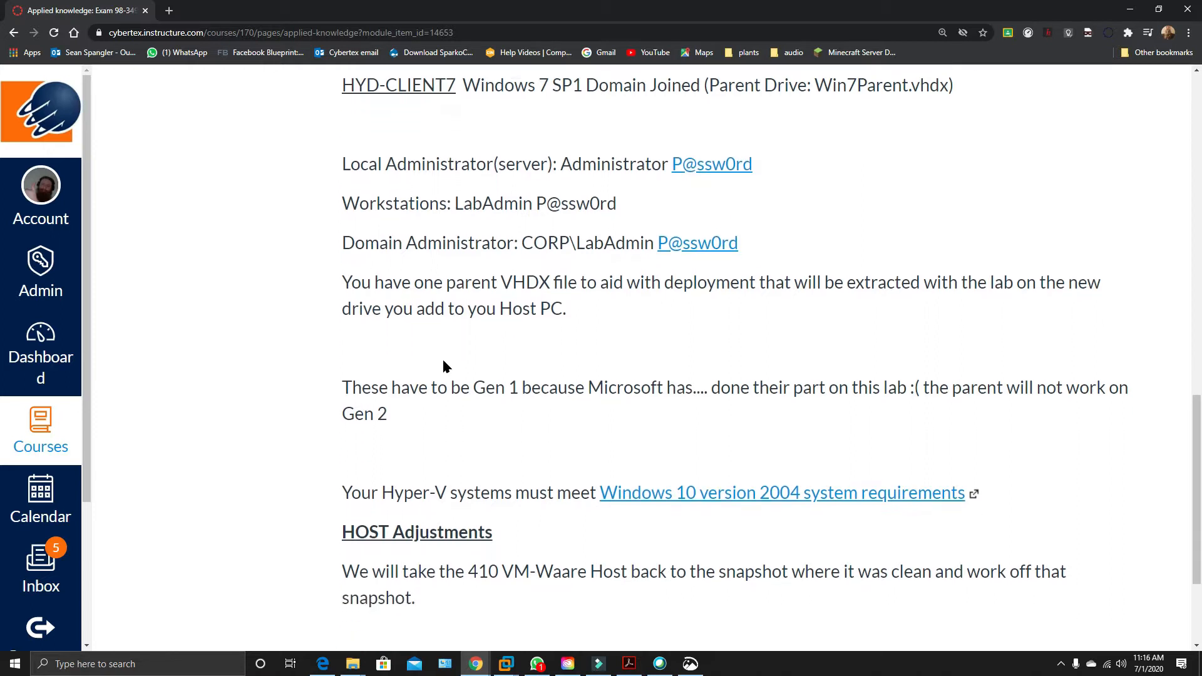
left_click_drag(472, 378, 516, 378)
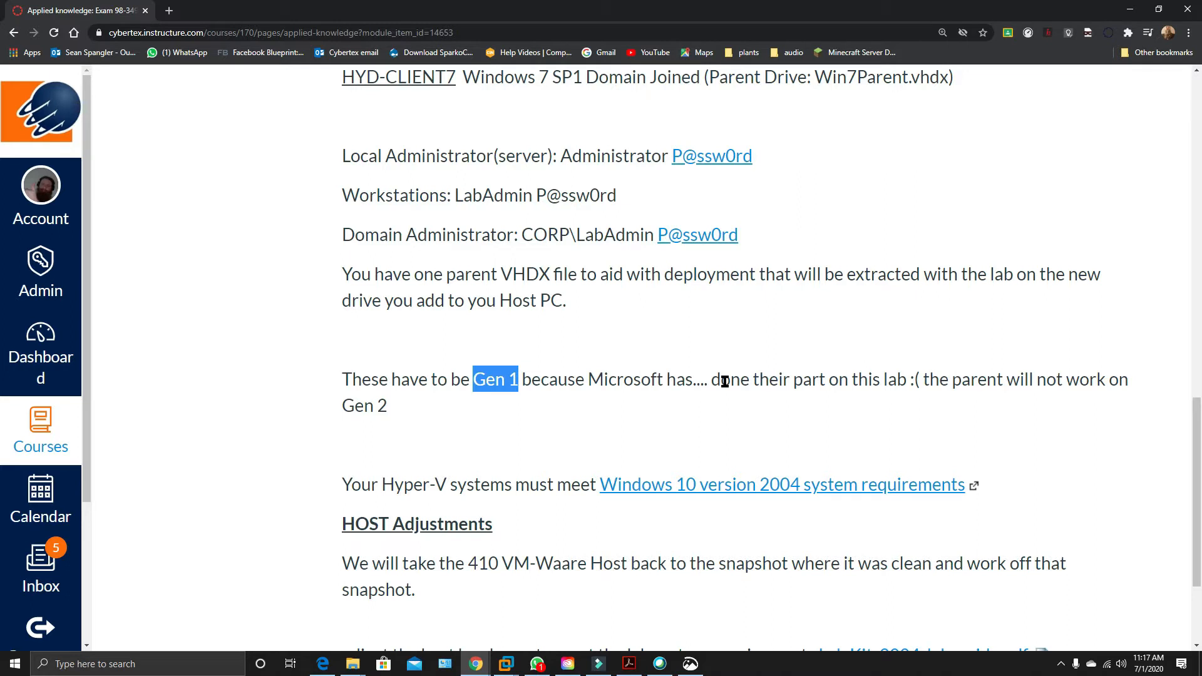
Open the linked Windows 10 version 2004 system requirements article and highlight the 32GB or larger disk requirement for clean installs.
scroll(583, 437, "down", 1)
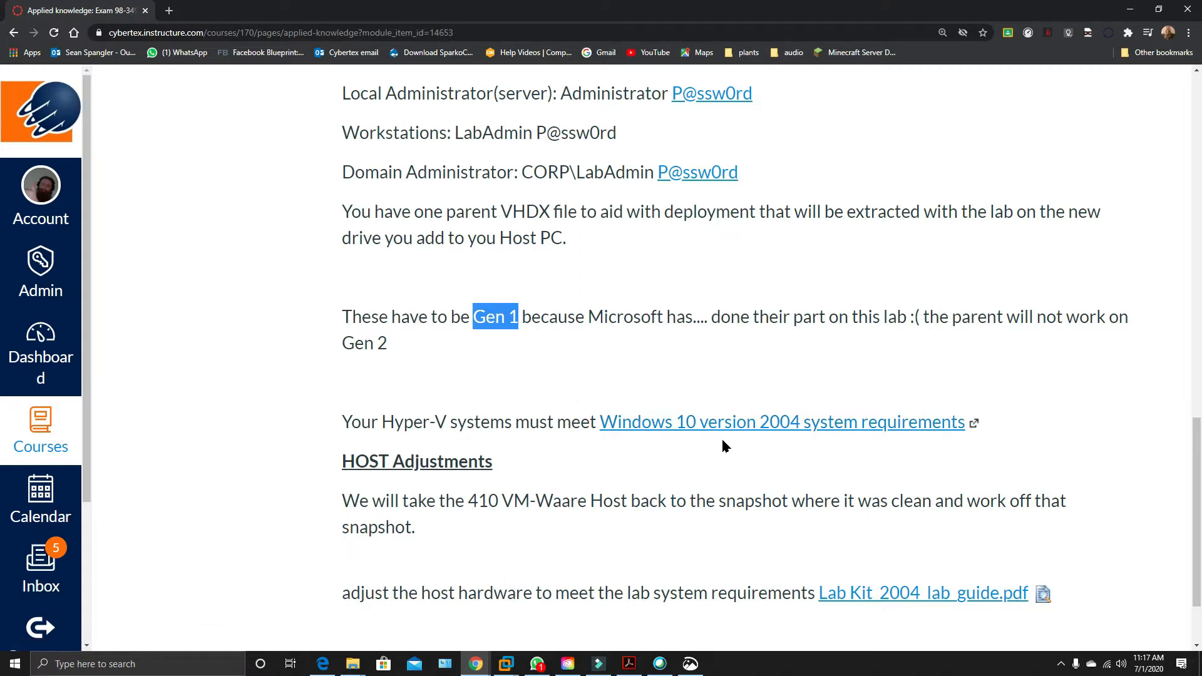
left_click(770, 418)
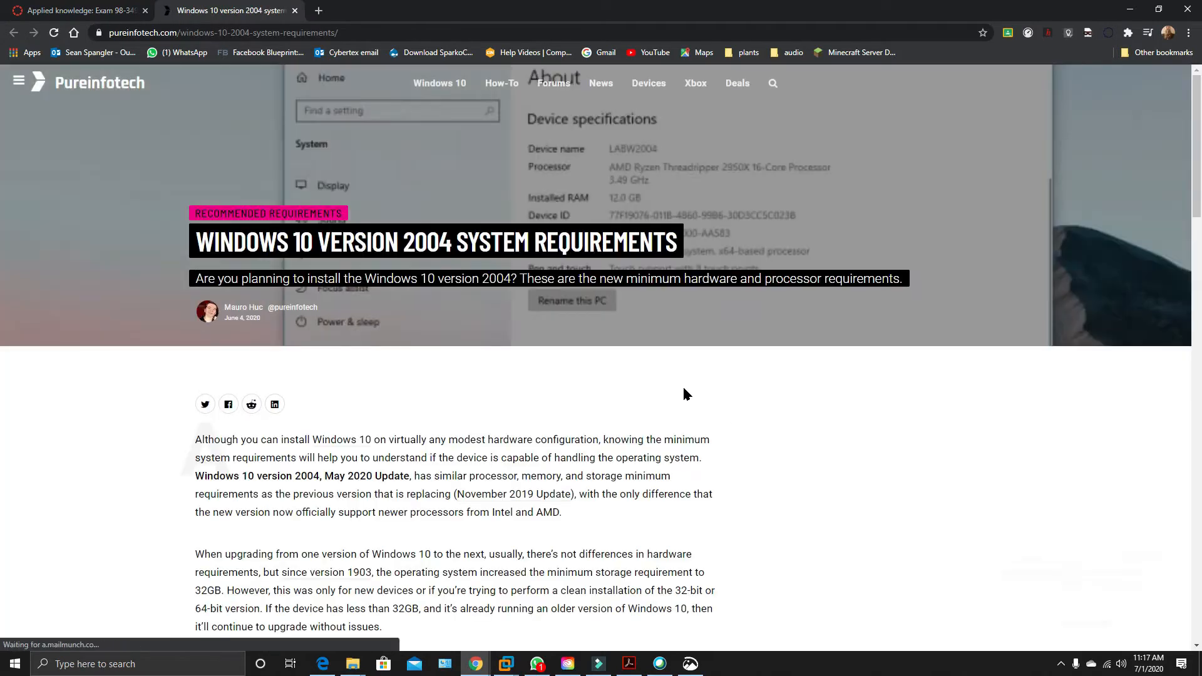
scroll(491, 315, "down", 3)
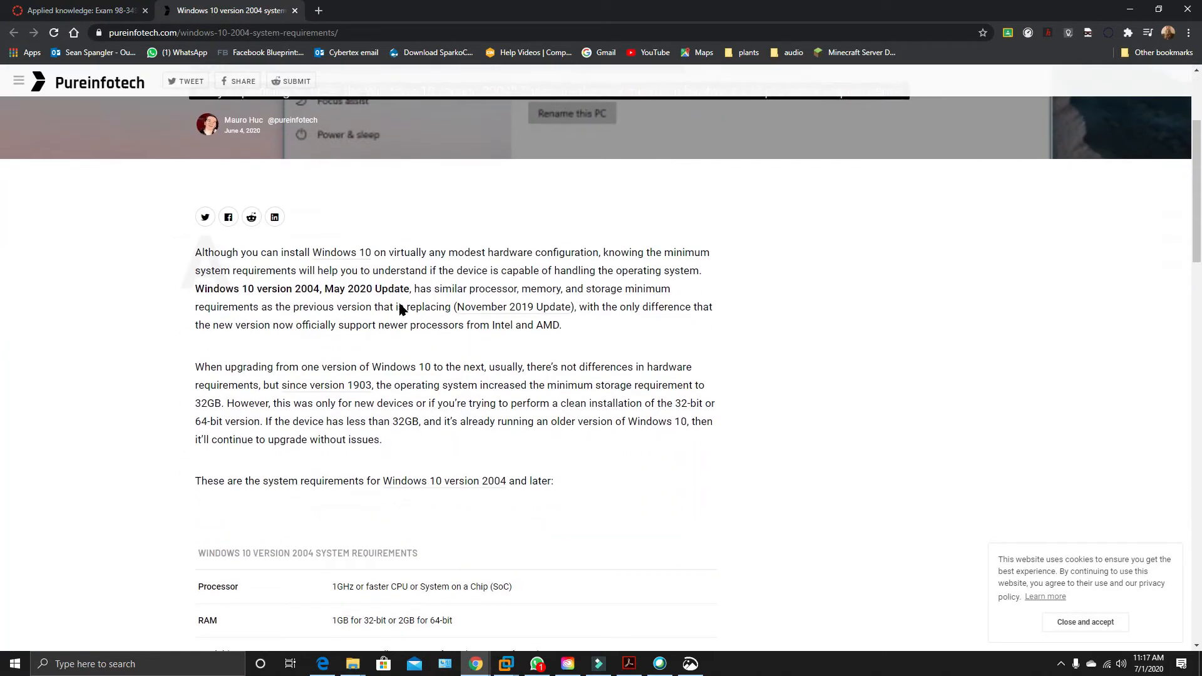
scroll(459, 384, "down", 5)
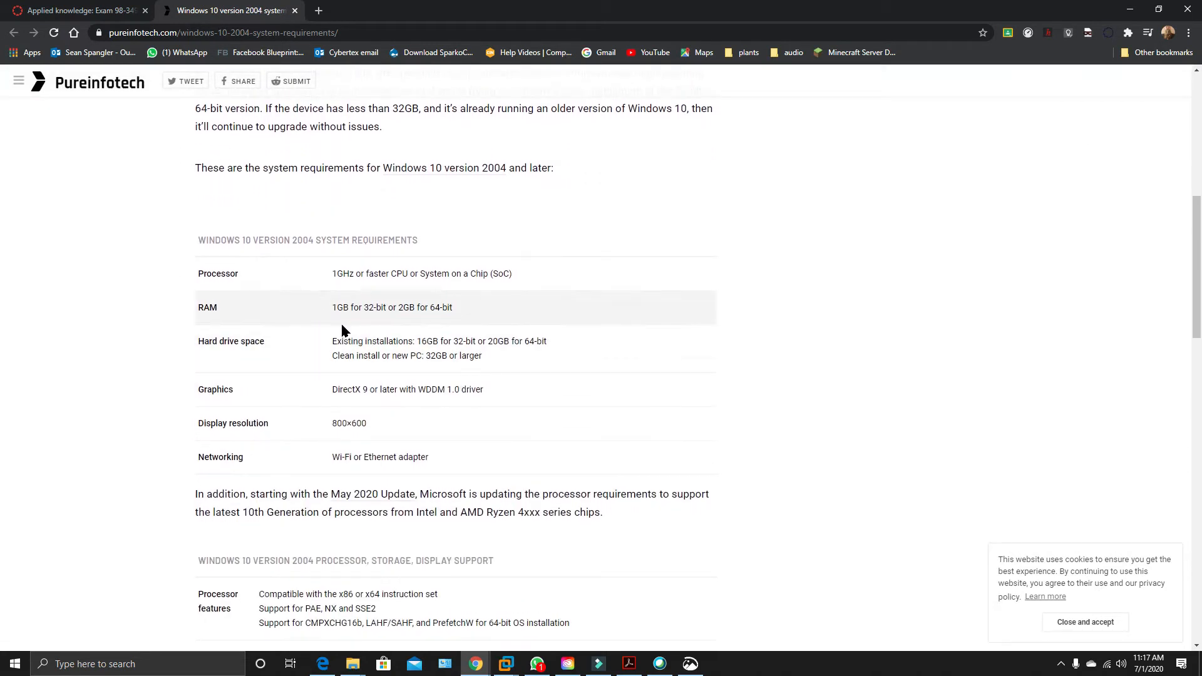
scroll(495, 354, "down", 1)
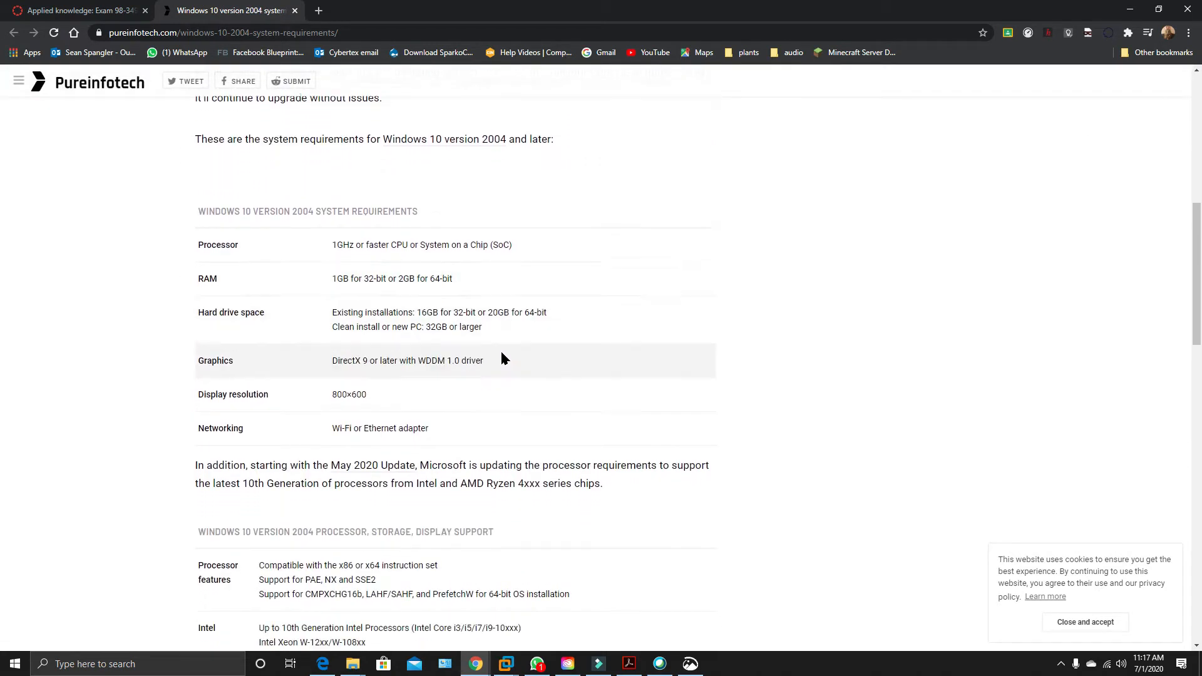
left_click_drag(423, 297, 494, 297)
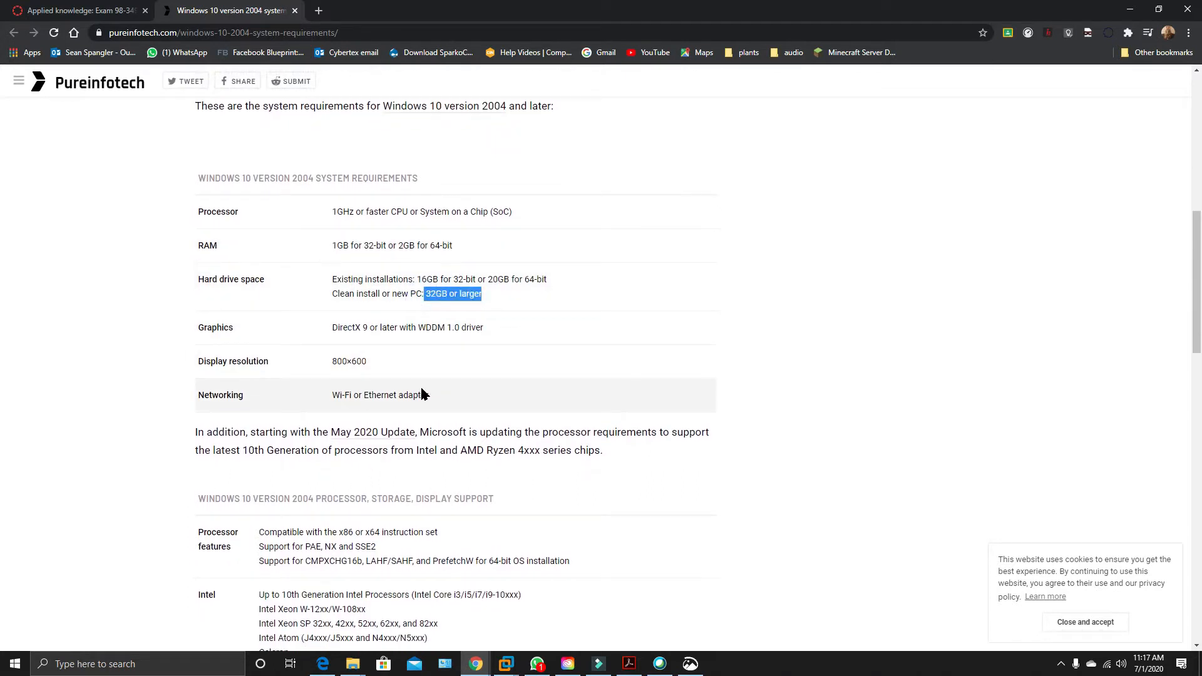
Review the article's processor, storage and display support table, then return to the main system requirements.
scroll(408, 275, "down", 2)
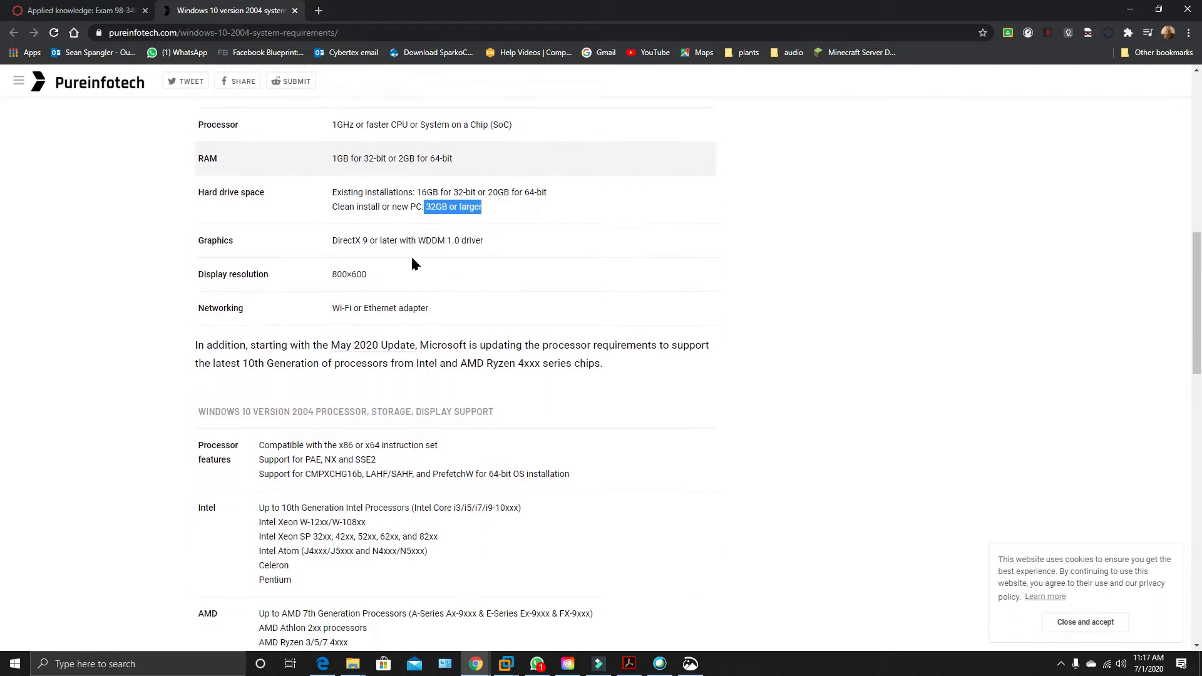
scroll(416, 286, "down", 3)
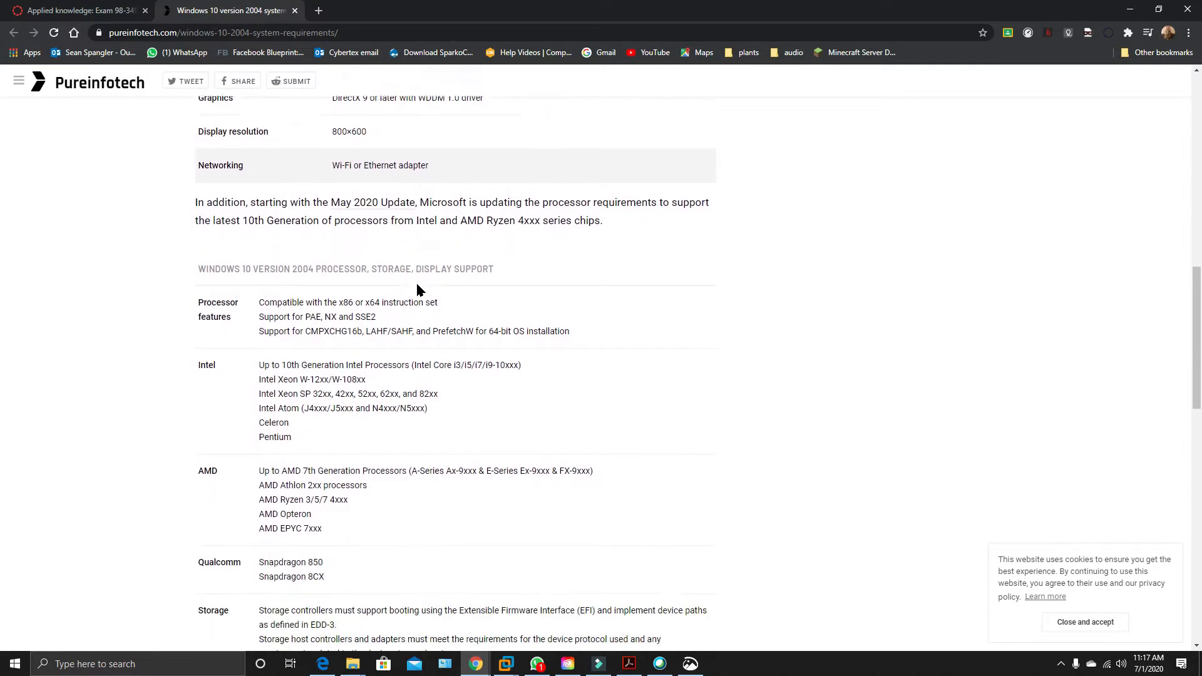
scroll(417, 286, "down", 3)
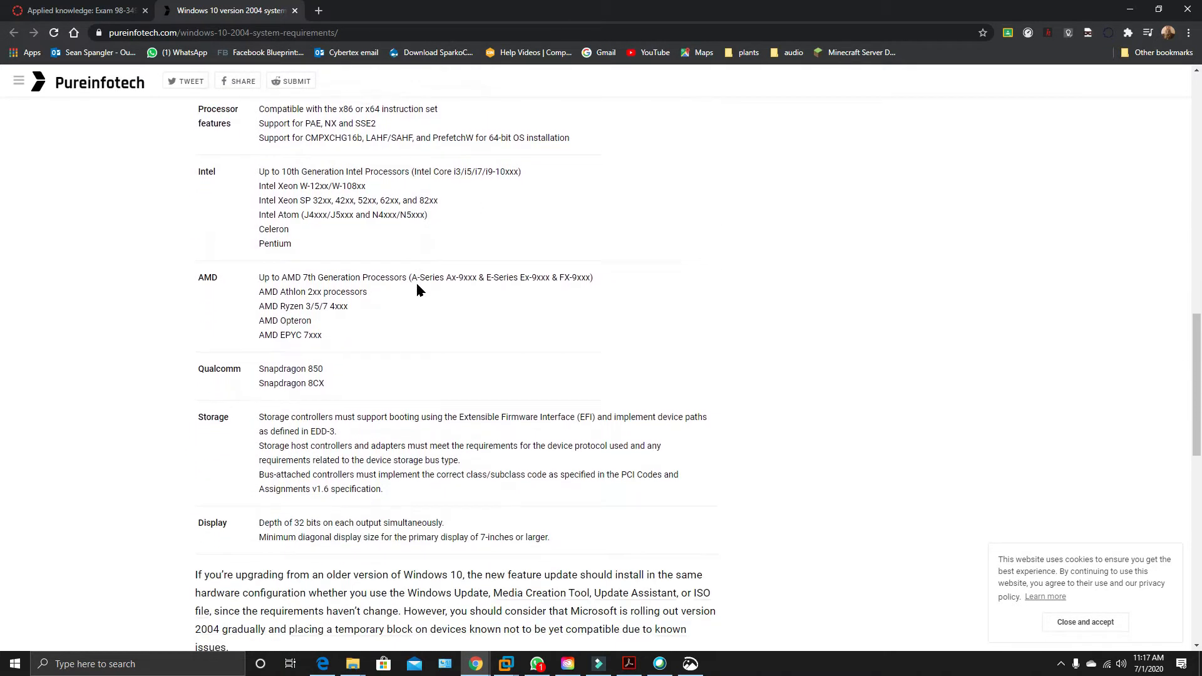
scroll(417, 286, "up", 9)
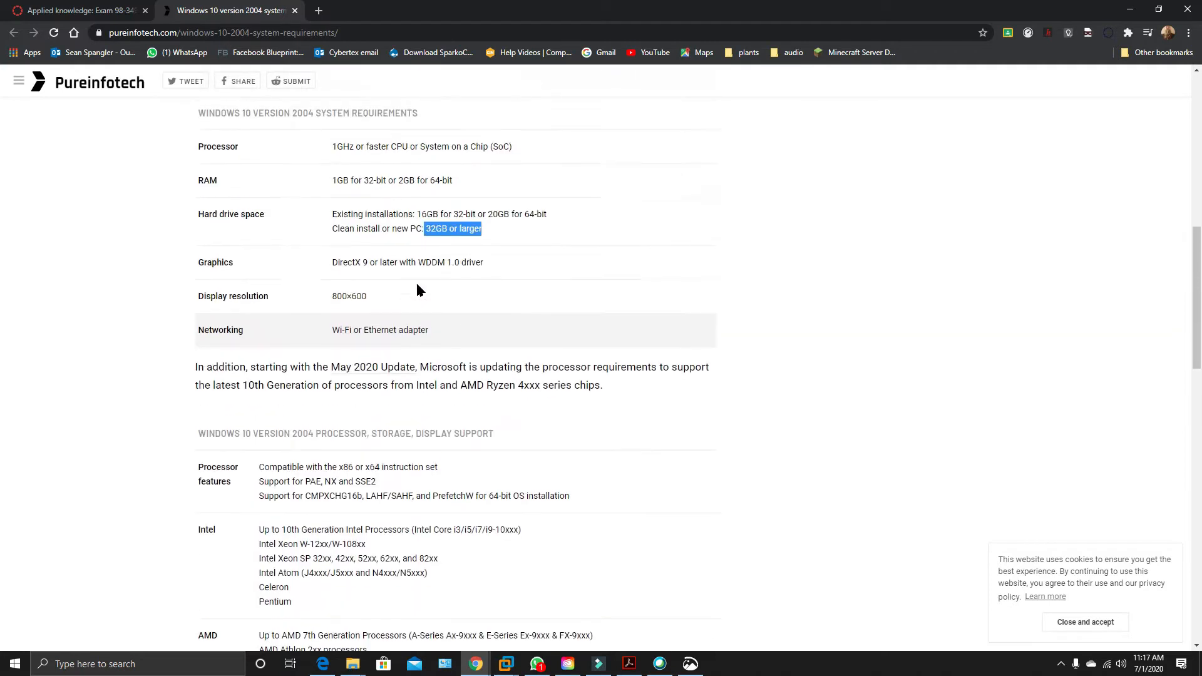
scroll(417, 286, "up", 3)
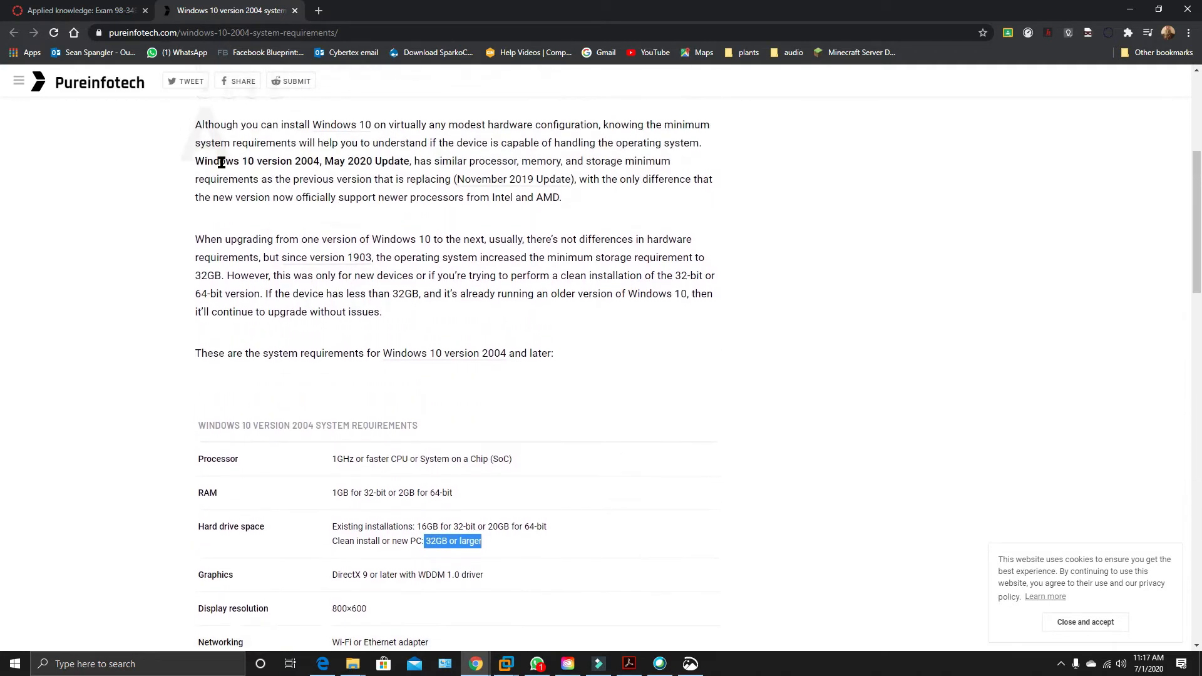
Return to the Applied knowledge page, highlight the VM-Waare Host wording under HOST Adjustments, and switch to VMware.
left_click(91, 12)
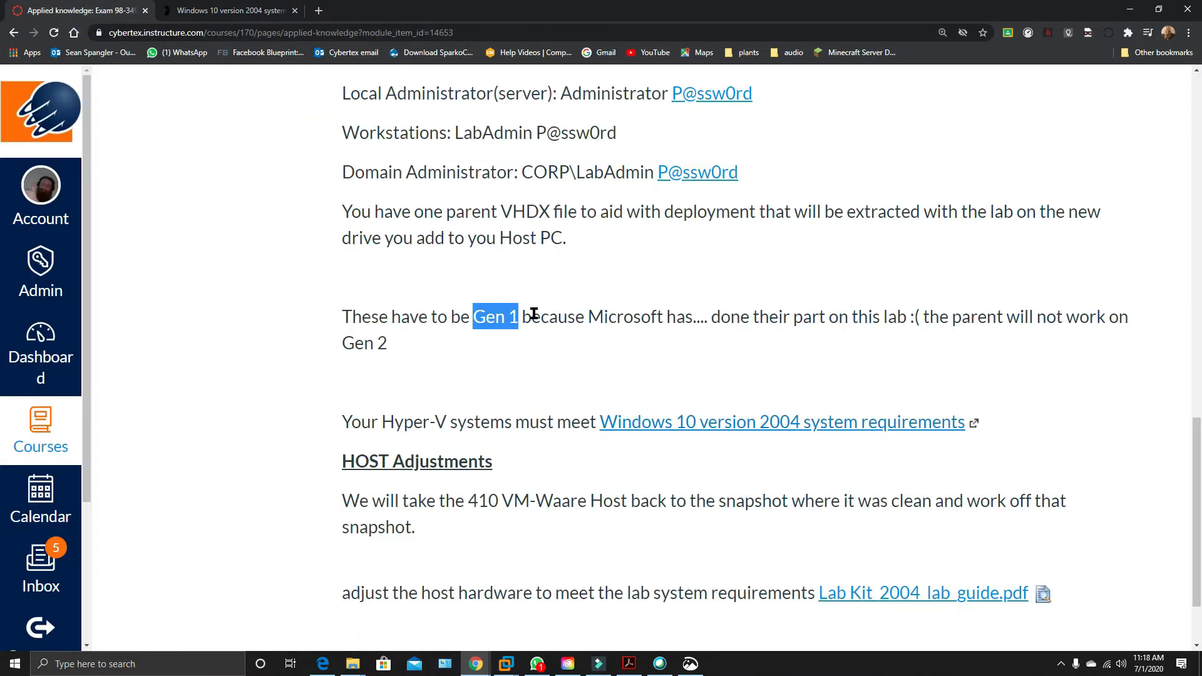
scroll(534, 314, "down", 2)
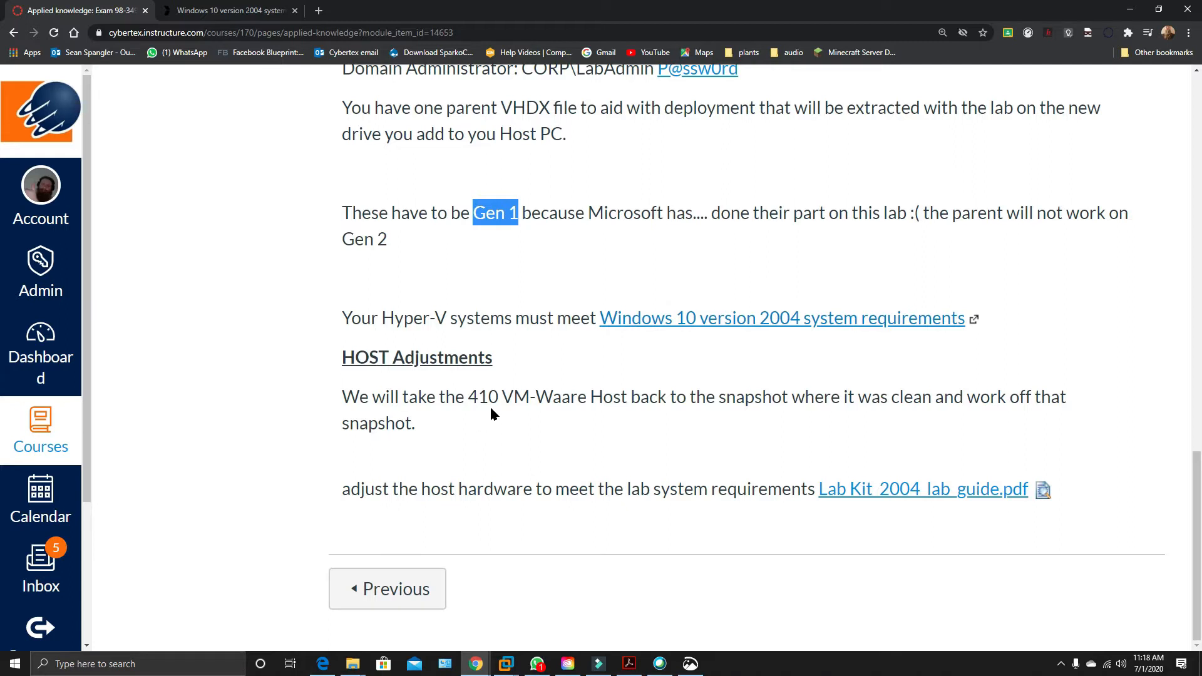
left_click(557, 404)
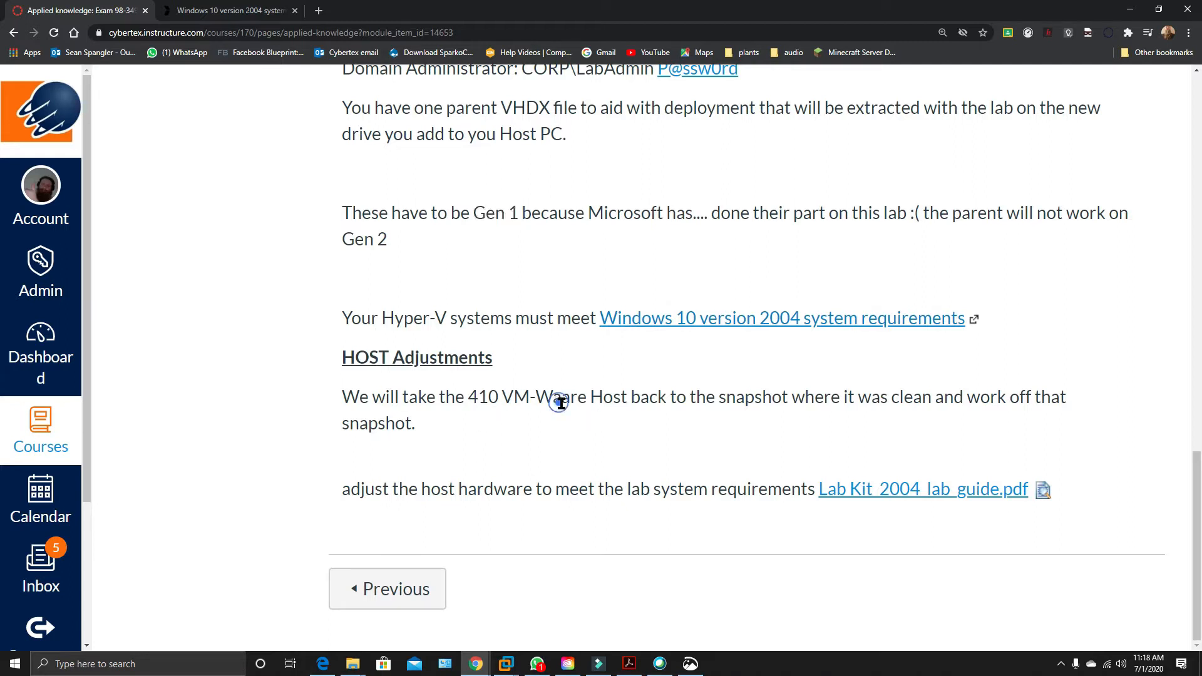
left_click_drag(556, 404, 582, 414)
left_click(508, 666)
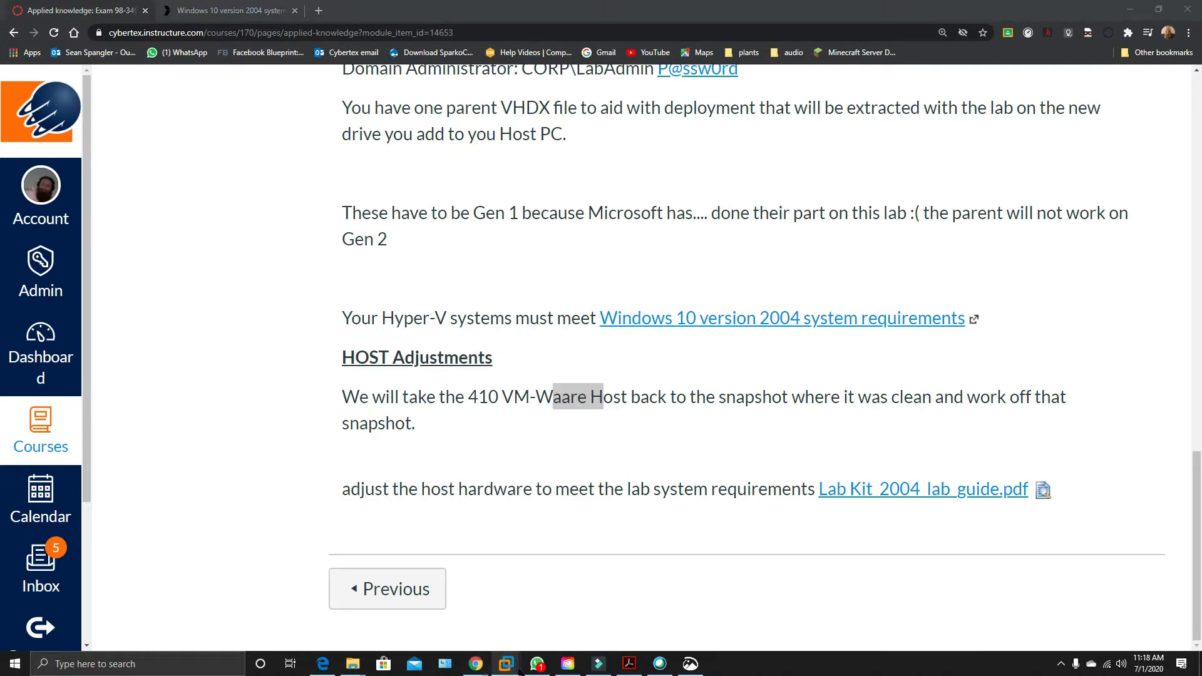
Switch to the 1bserver.ddns.net server overview in VMware Workstation.
mouse_move(639, 564)
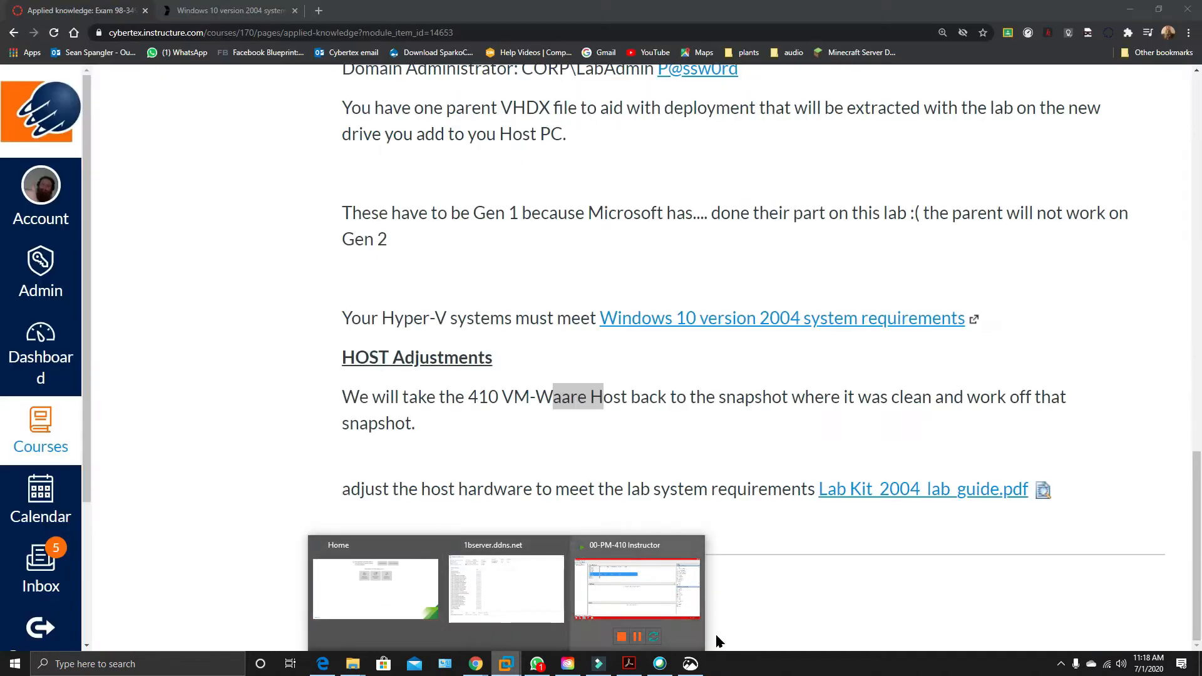
left_click(503, 669)
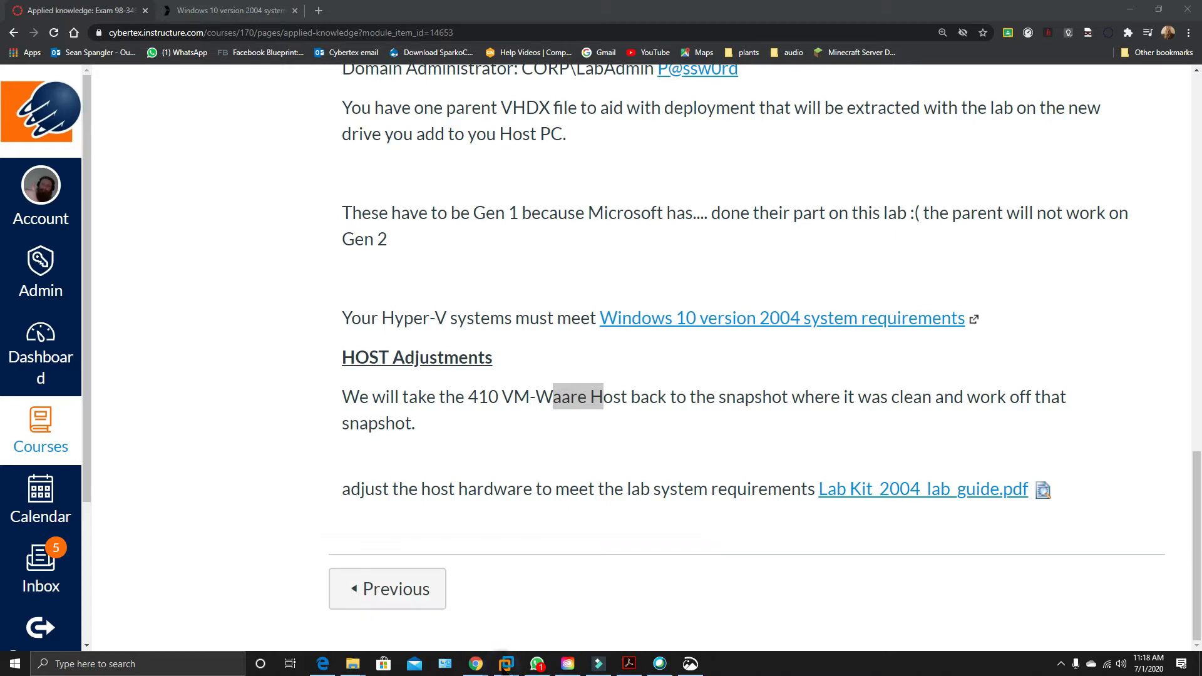
mouse_move(505, 667)
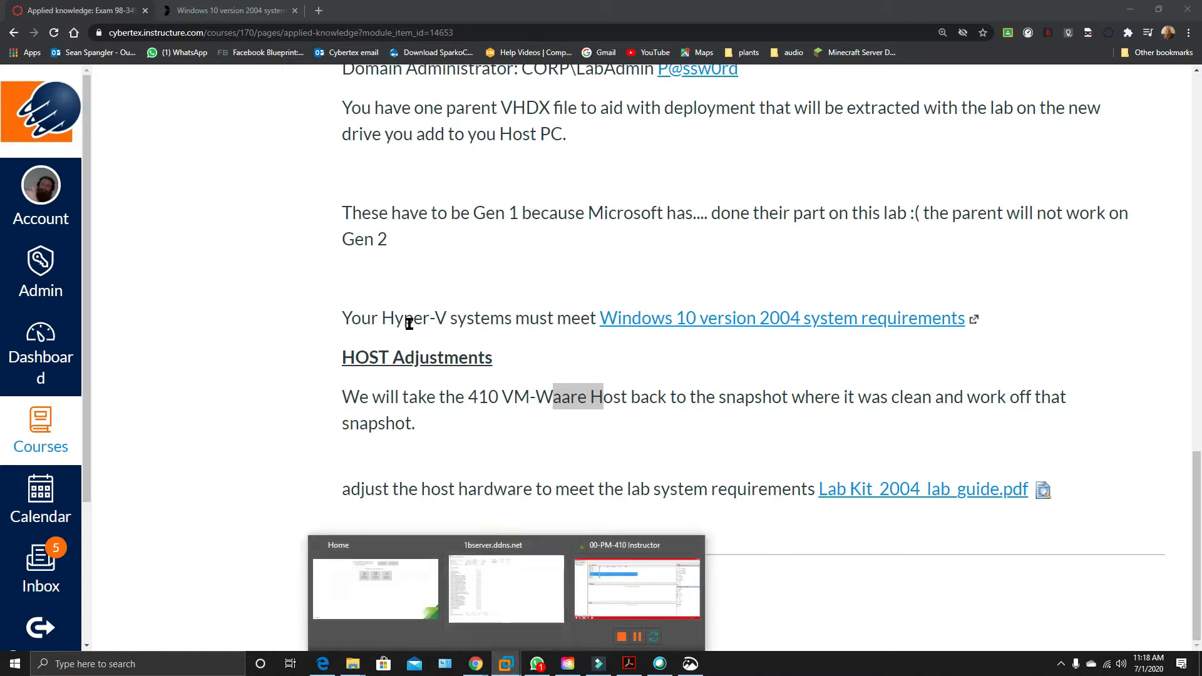
left_click(530, 571)
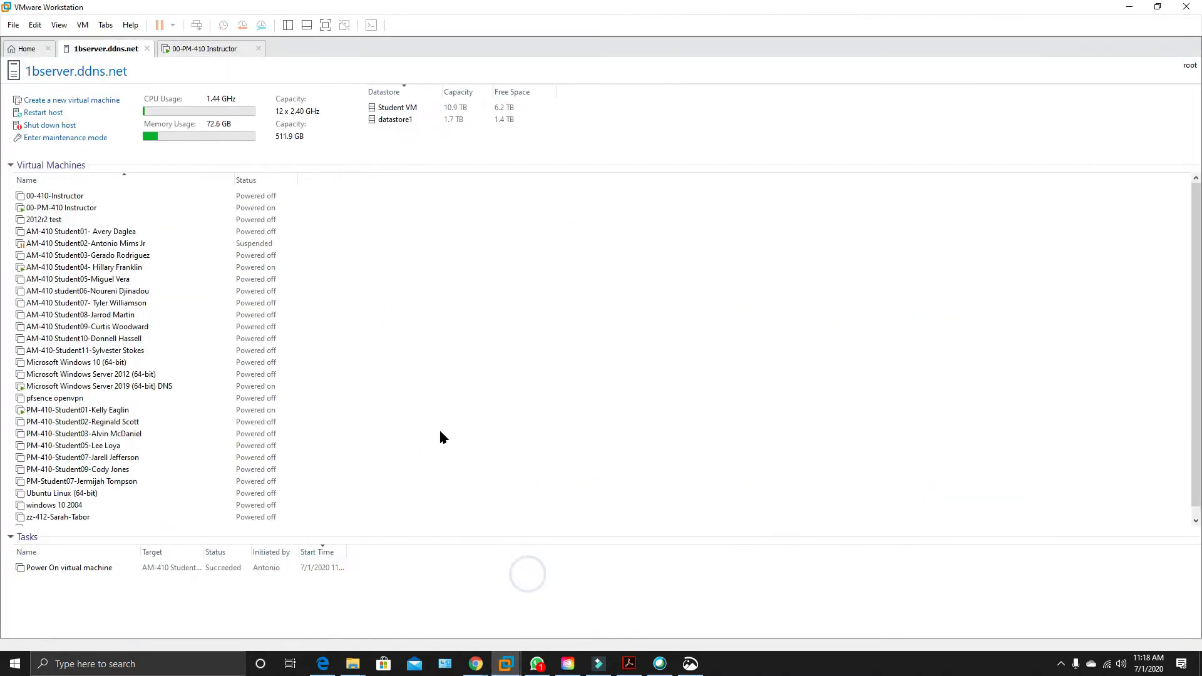
Inspect the 410 end snapshot and its available actions in the Snapshot Manager of 00-PM-410 Instructor, leaving the snapshots as they are.
right_click(66, 209)
mouse_move(157, 348)
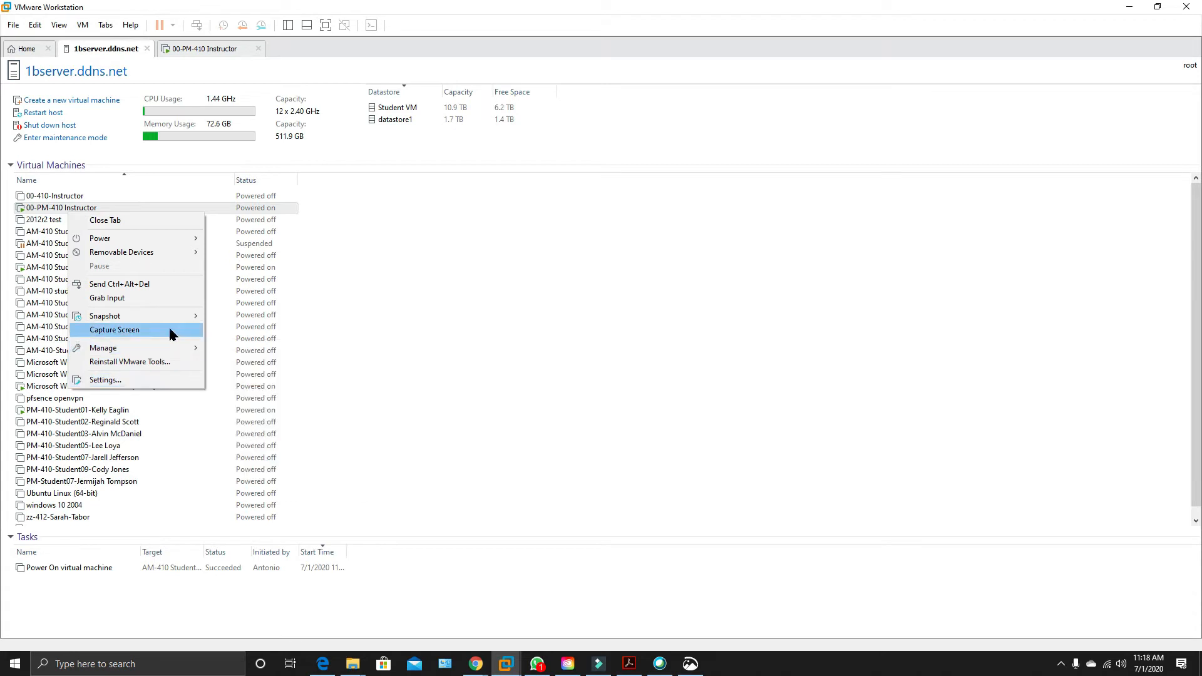
mouse_move(171, 324)
left_click(253, 348)
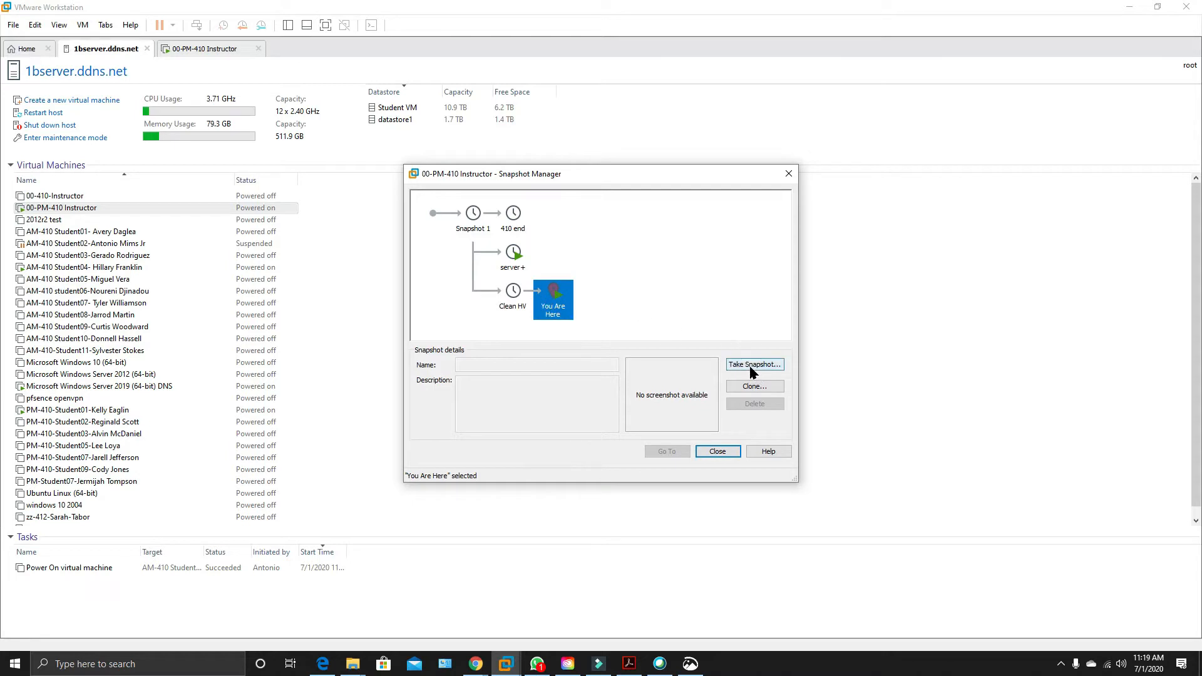
right_click(513, 218)
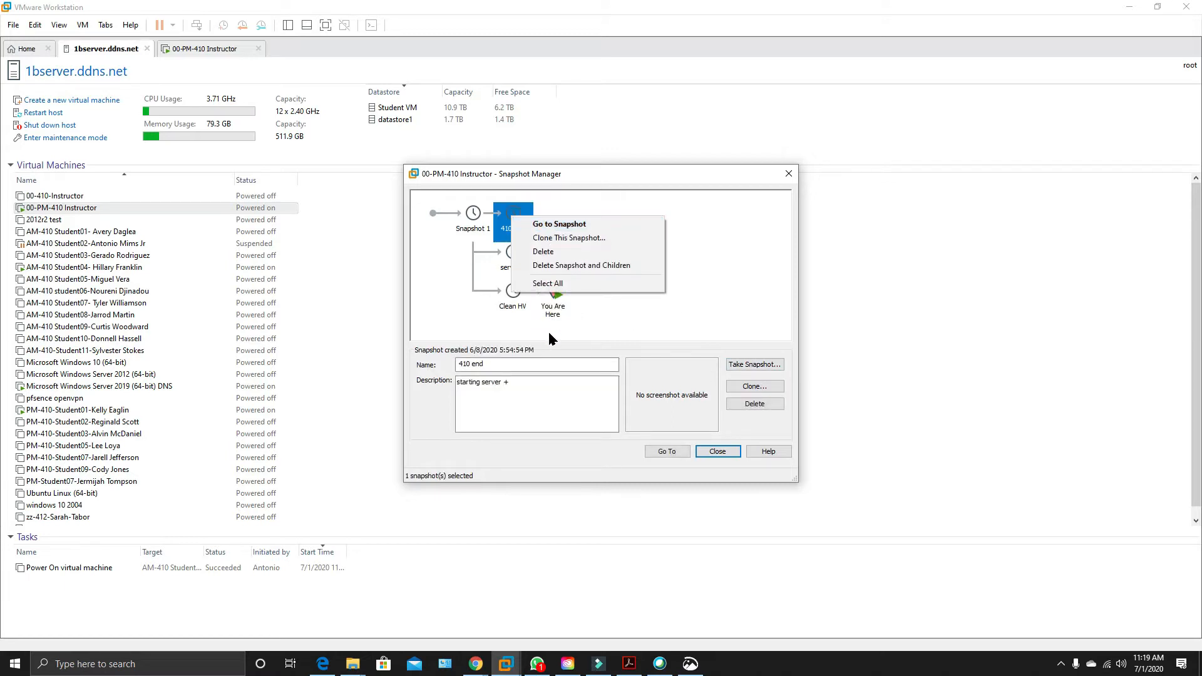
left_click(581, 328)
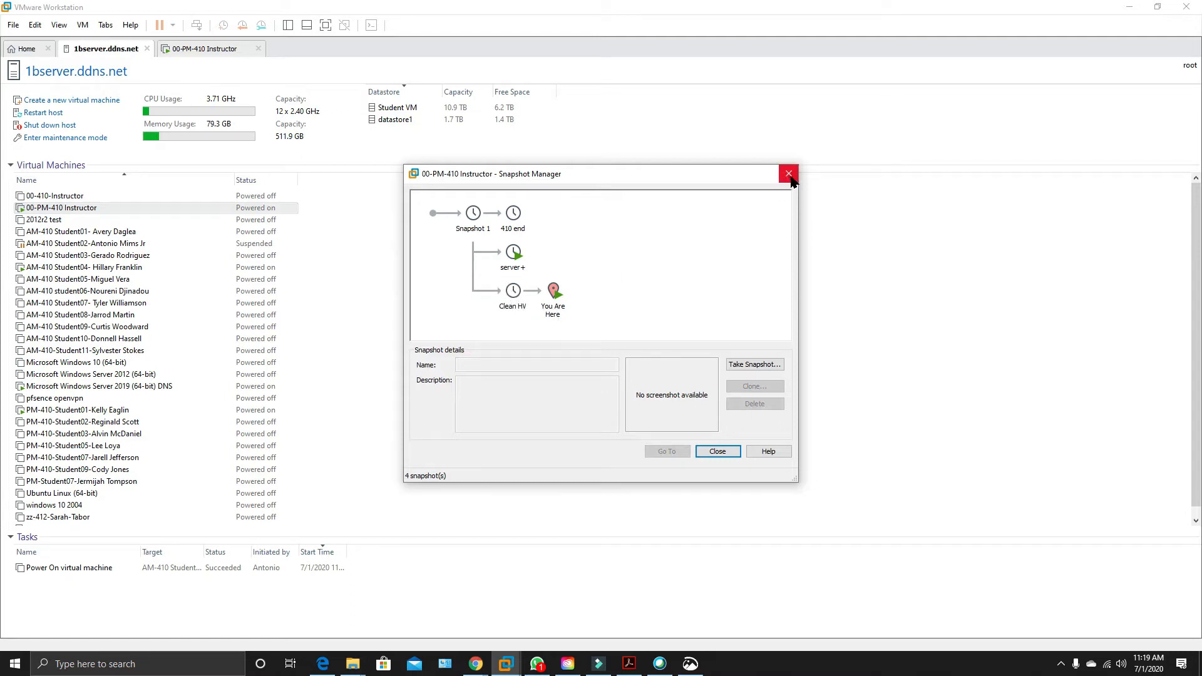
left_click(789, 174)
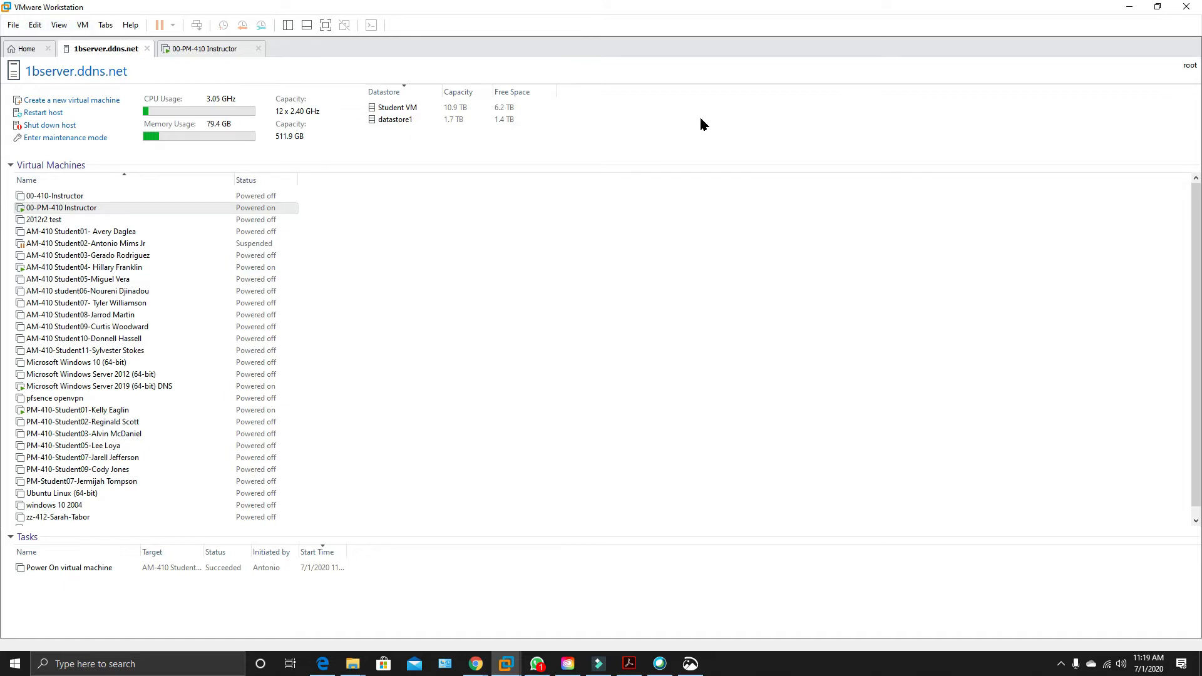
Show the 00-PM-410 Instructor virtual machine and select HYD-DC1 in its Hyper-V Manager.
left_click(205, 53)
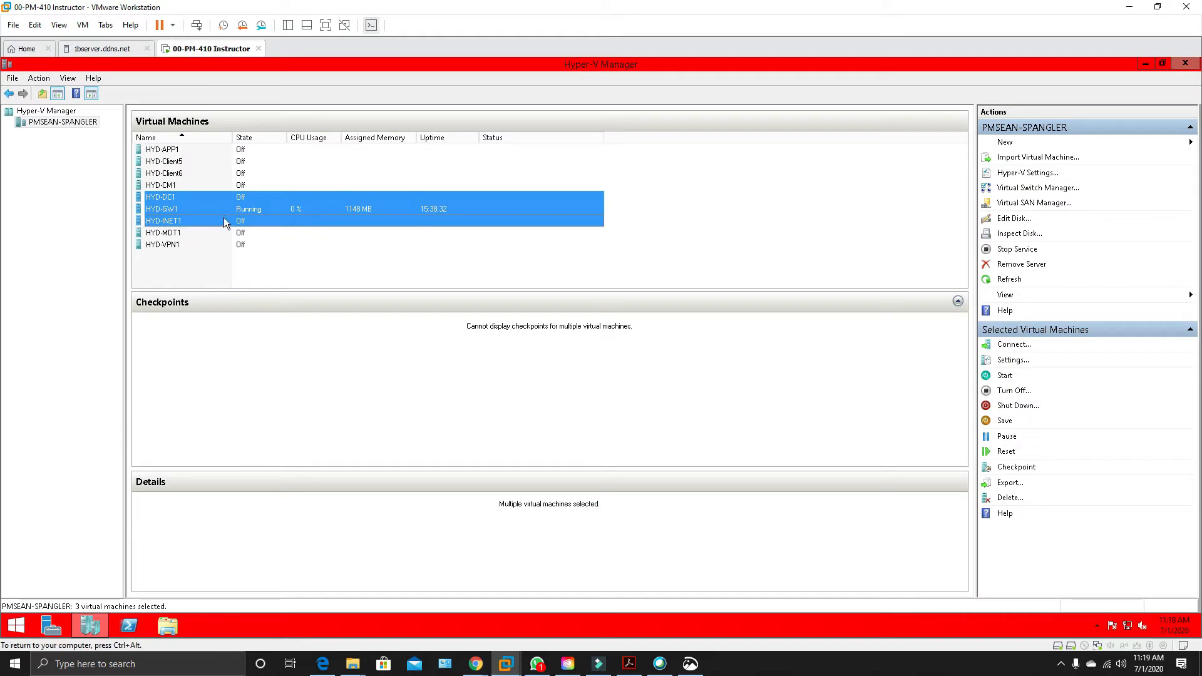
left_click(212, 198)
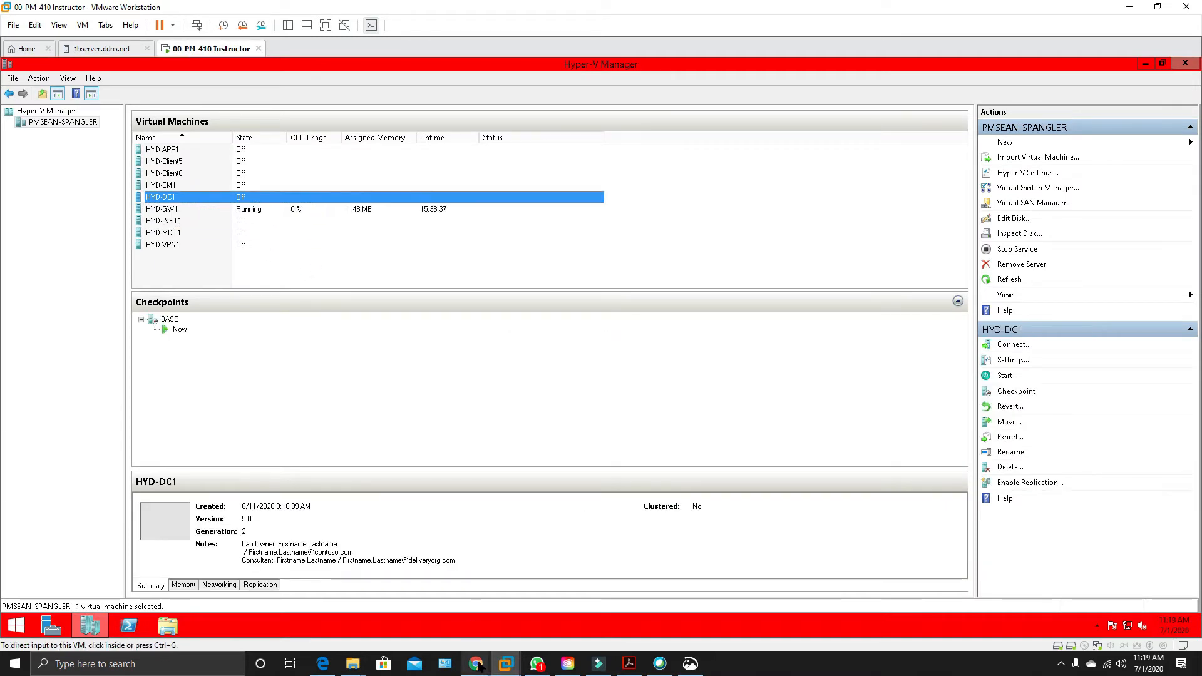
Switch to Chrome's Applied knowledge page and open The Lab link to view the Windows and Office Deployment Lab Kit evaluation.
mouse_move(478, 664)
left_click(366, 595)
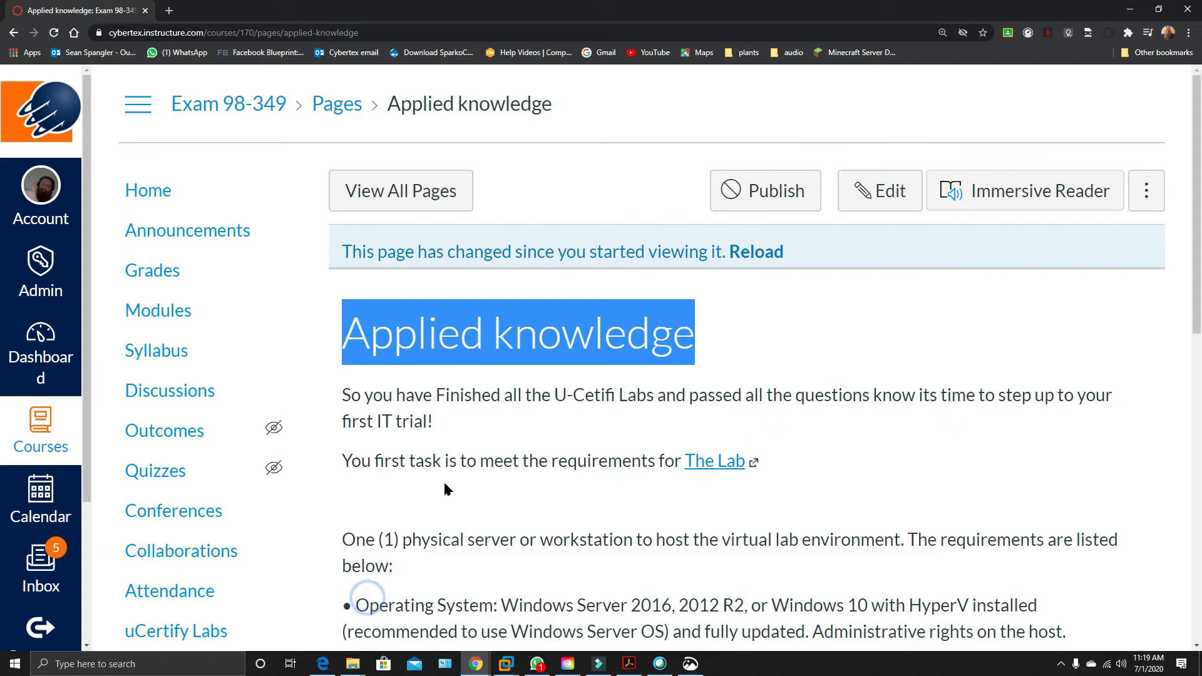
scroll(740, 432, "down", 3)
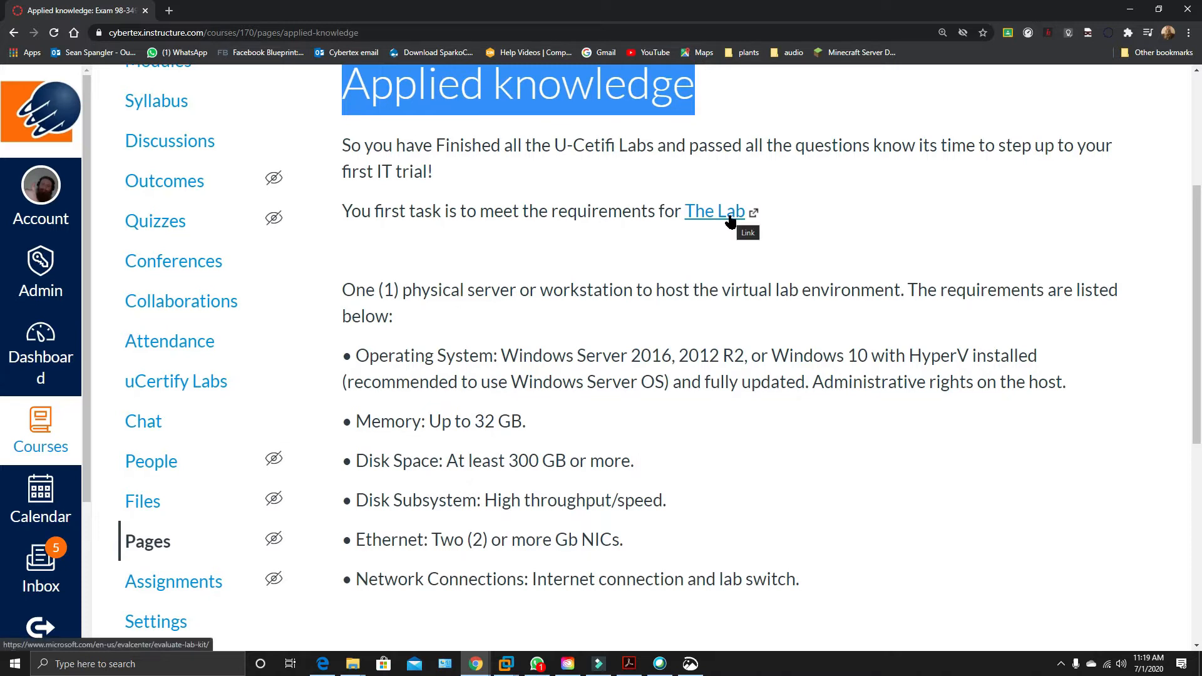
left_click(706, 216)
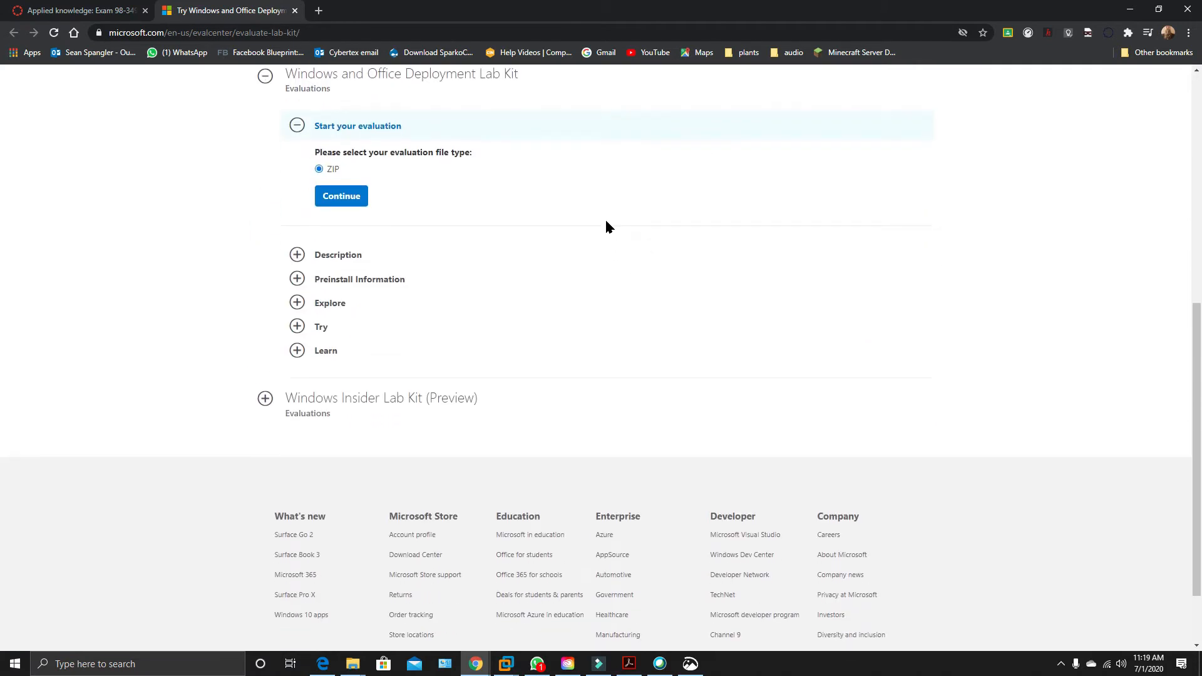
scroll(418, 171, "up", 3)
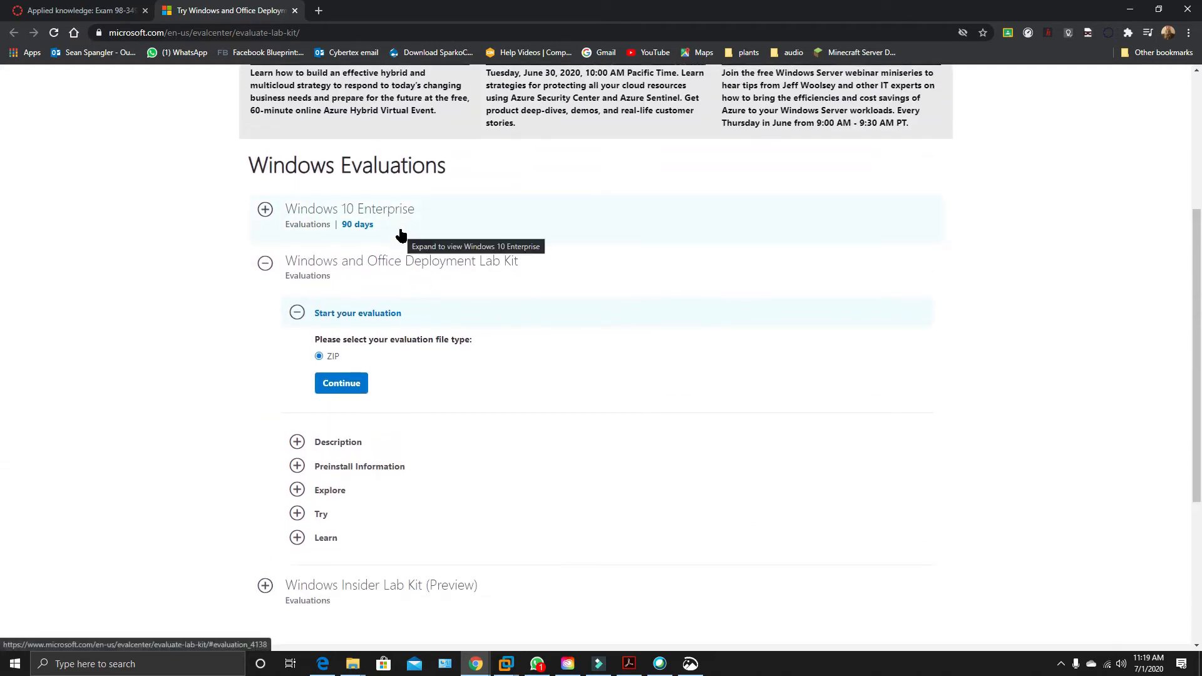
Return to the Applied knowledge page, look through its virtual machine and administrator details, and reopen The Lab link.
left_click(106, 12)
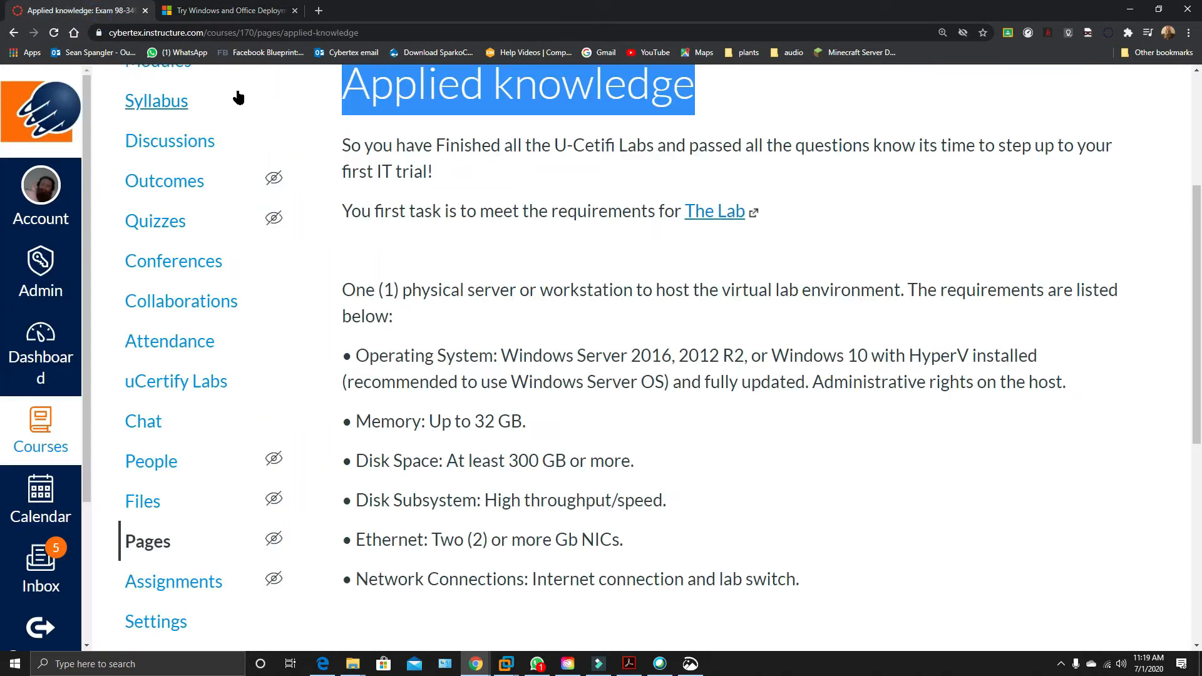
scroll(573, 347, "down", 7)
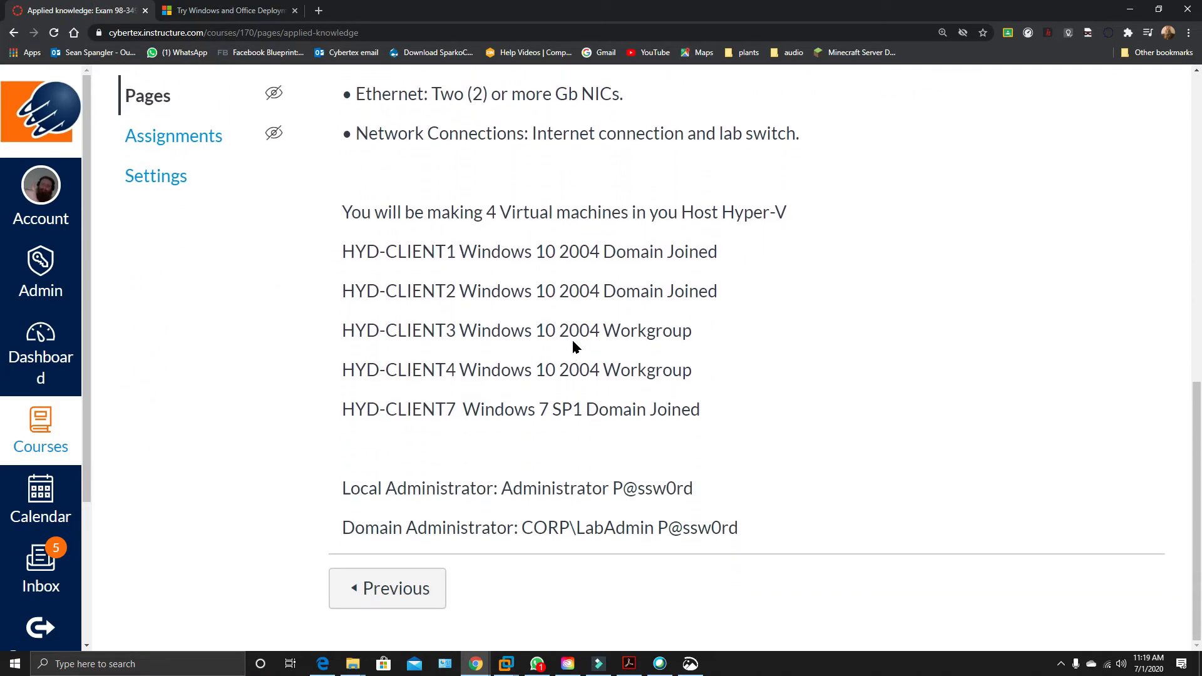
scroll(573, 346, "up", 7)
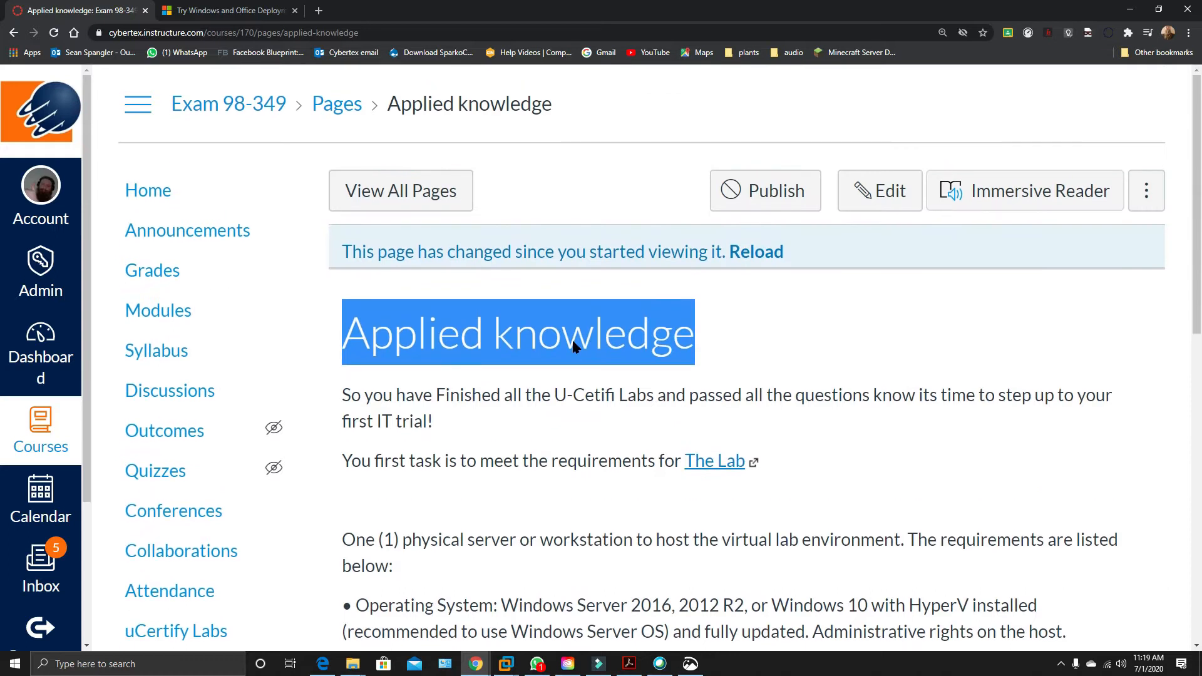
scroll(573, 346, "down", 10)
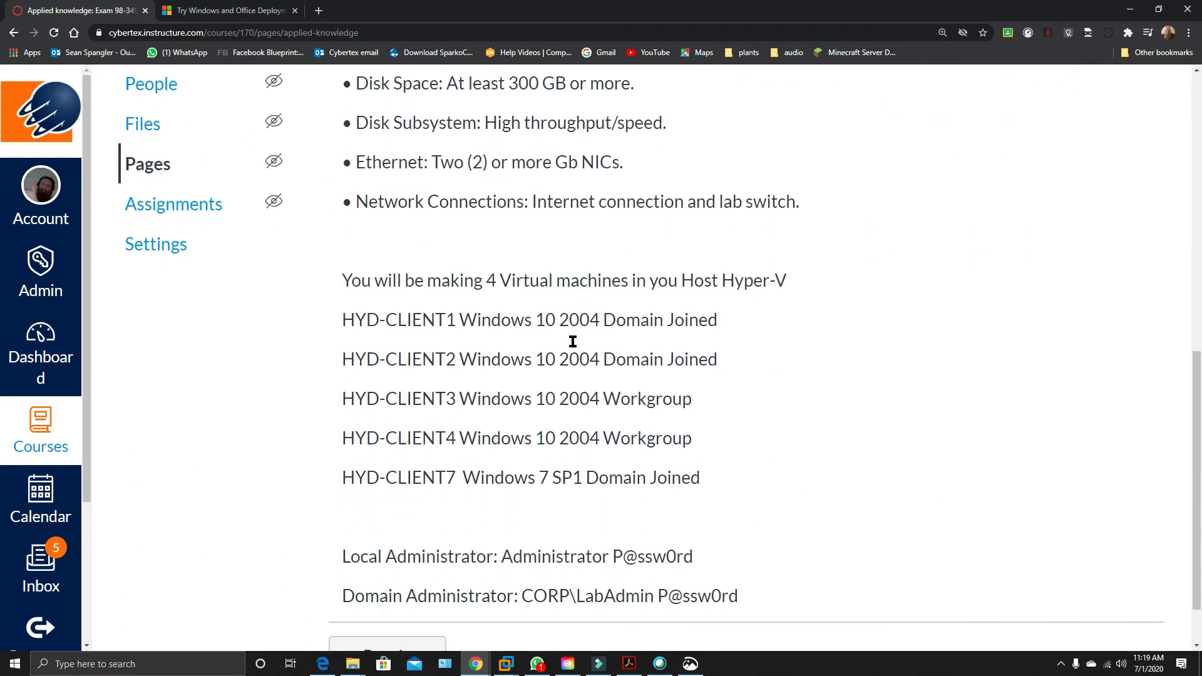
scroll(573, 342, "down", 1)
scroll(573, 341, "up", 9)
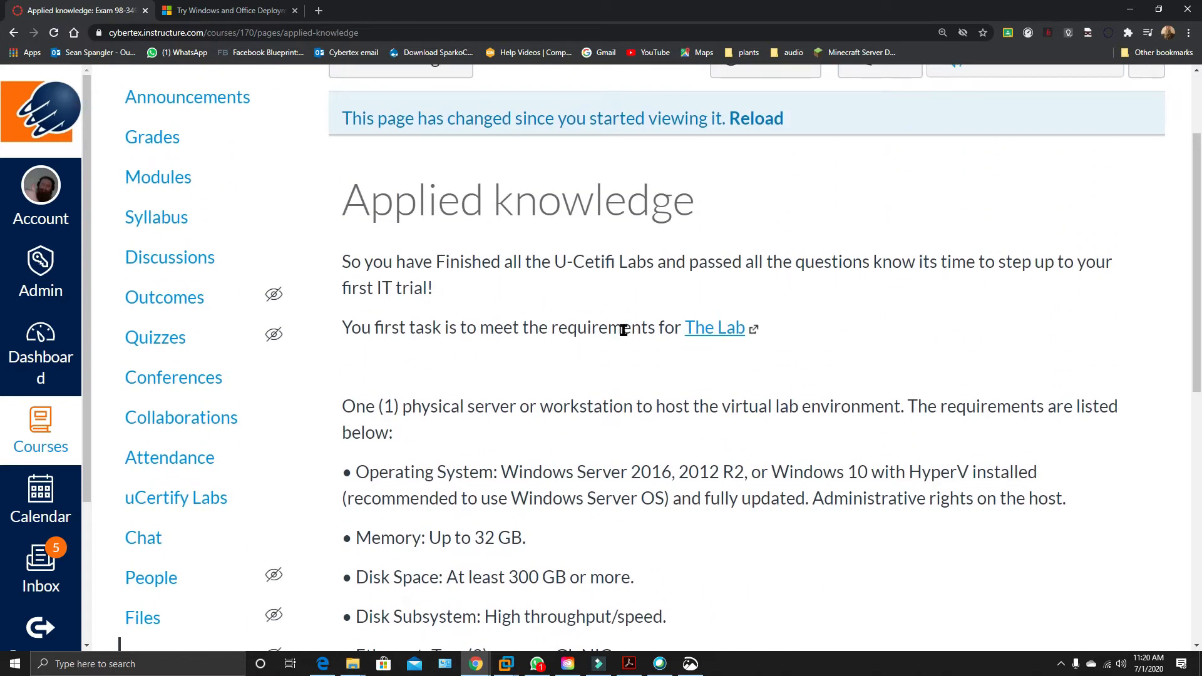
left_click(720, 328)
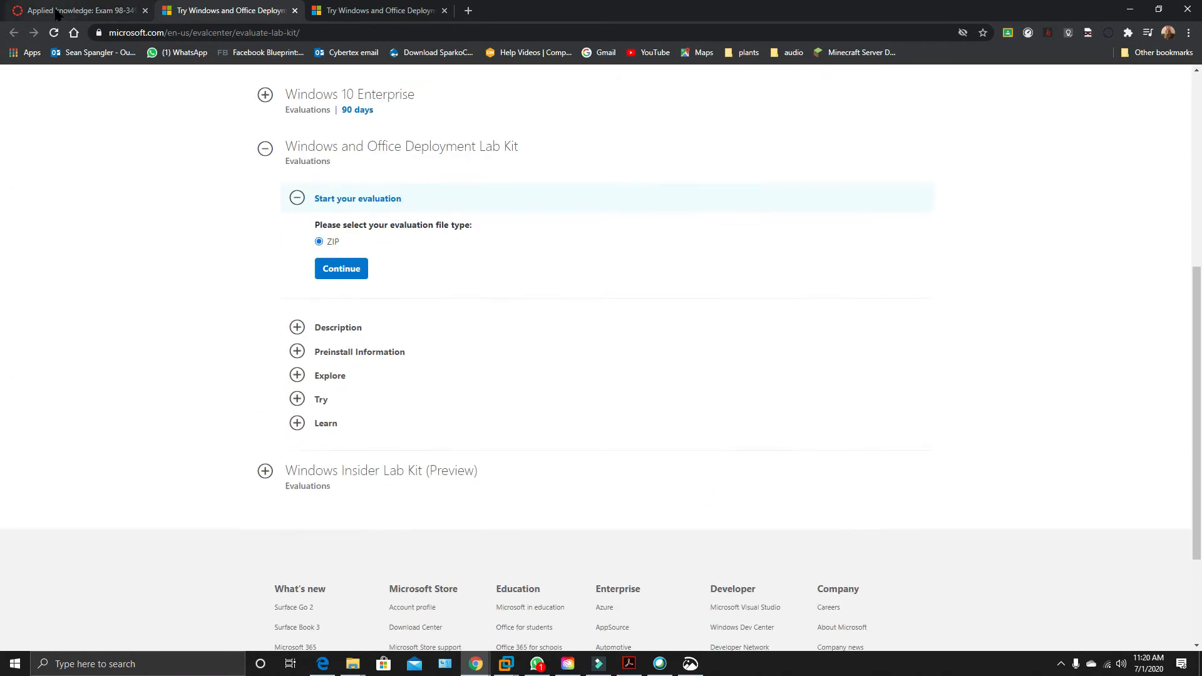
Reload the Applied knowledge page and go through the updated content down to the lab guide link under HOST Adjustments.
left_click(62, 11)
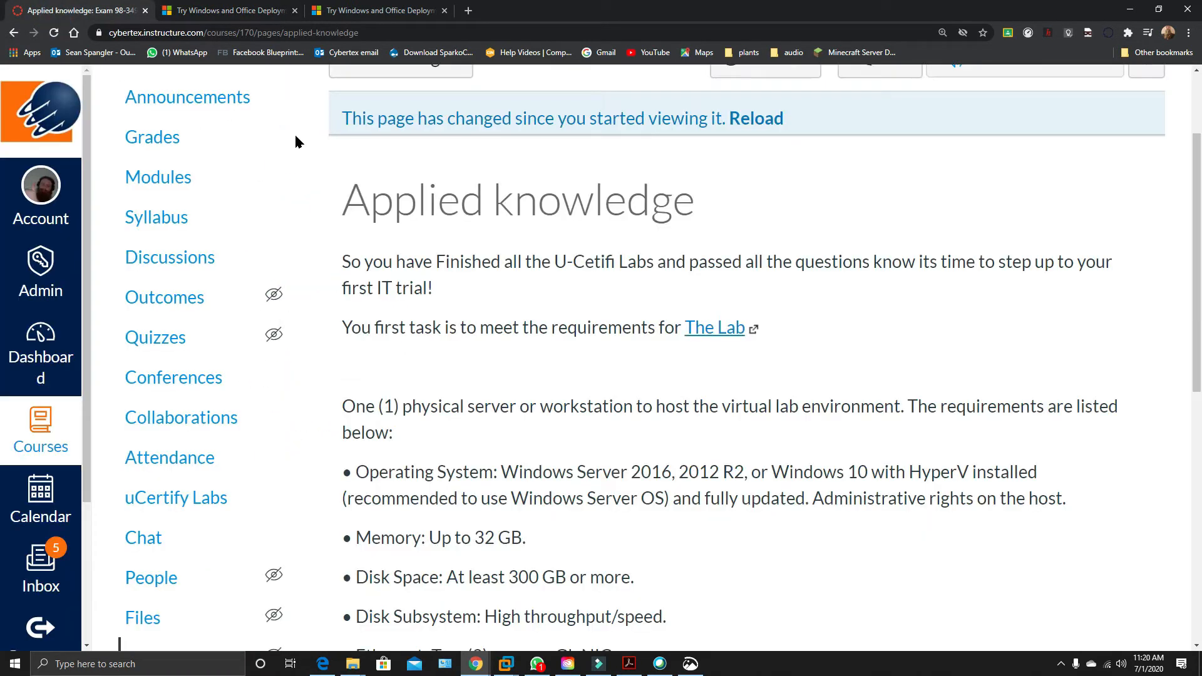
left_click(54, 33)
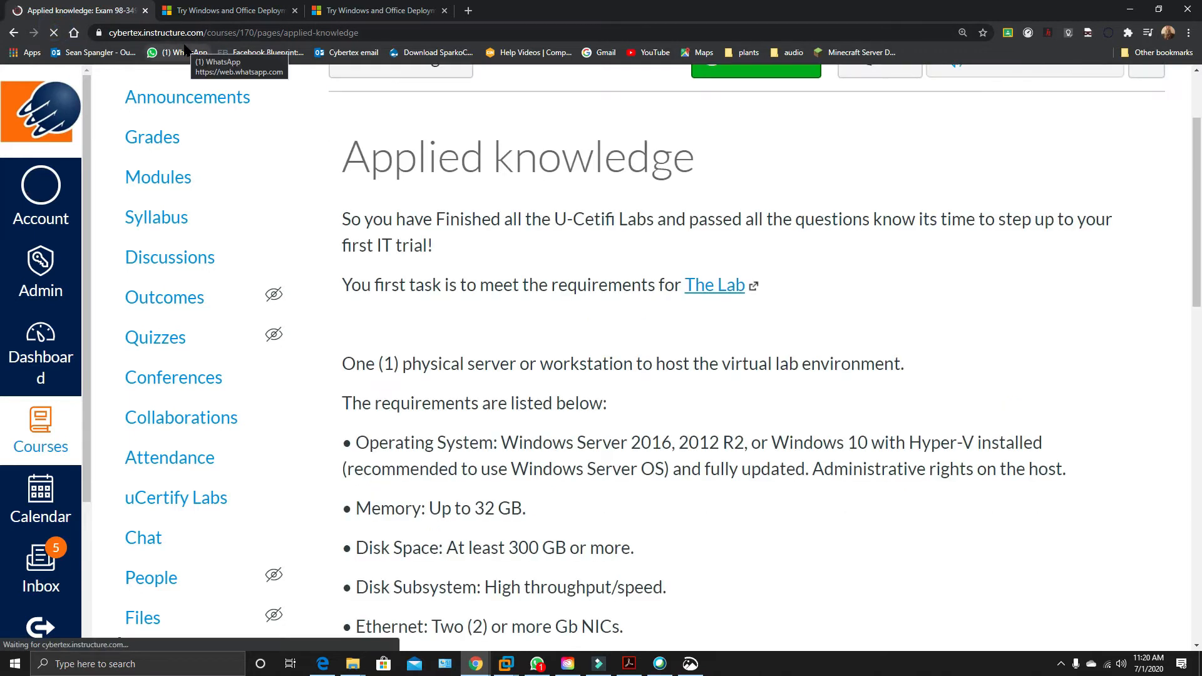
scroll(736, 343, "down", 4)
scroll(735, 343, "down", 10)
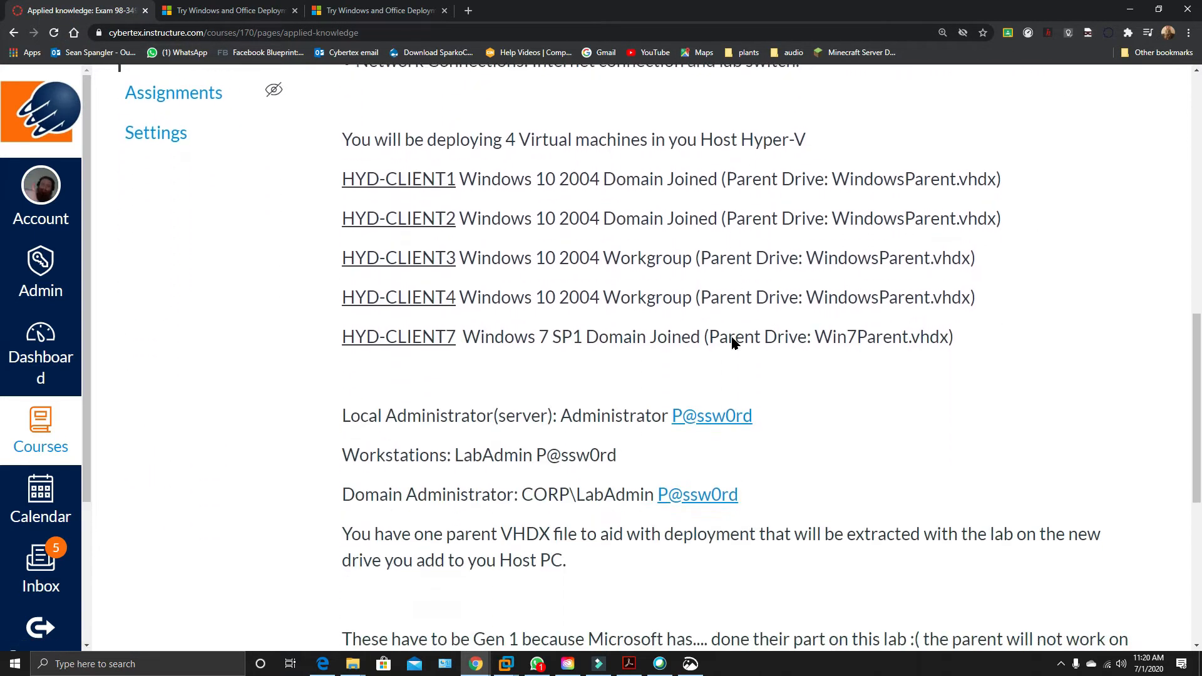
scroll(736, 343, "down", 1)
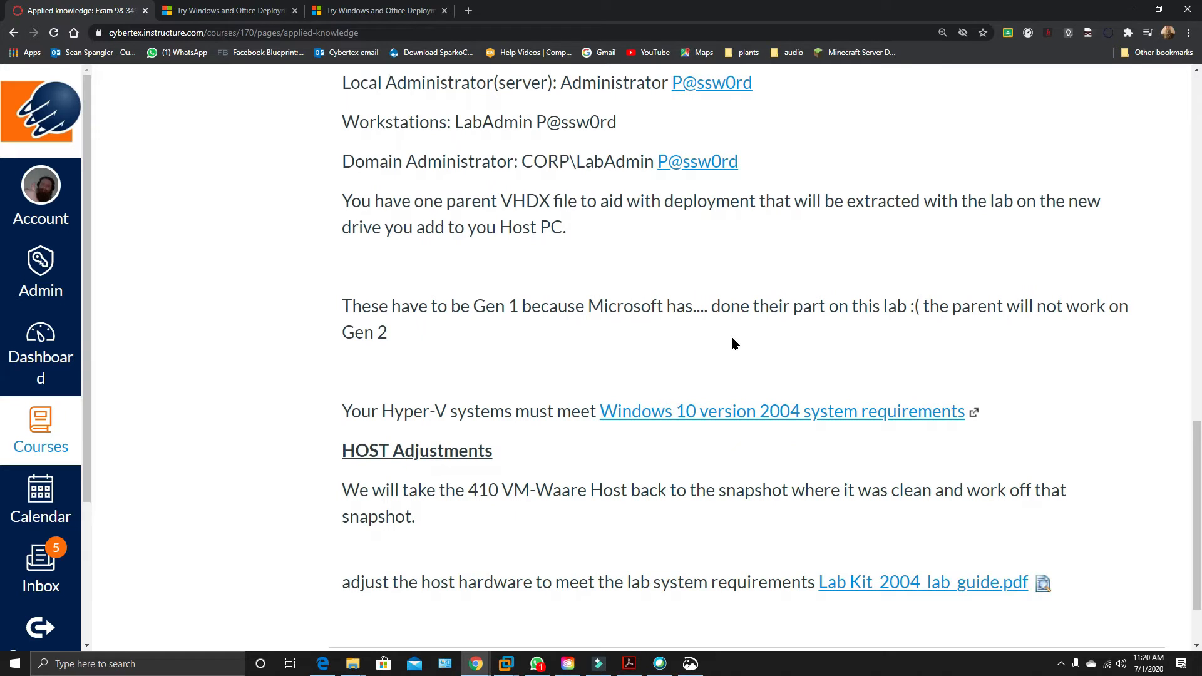
scroll(736, 343, "down", 3)
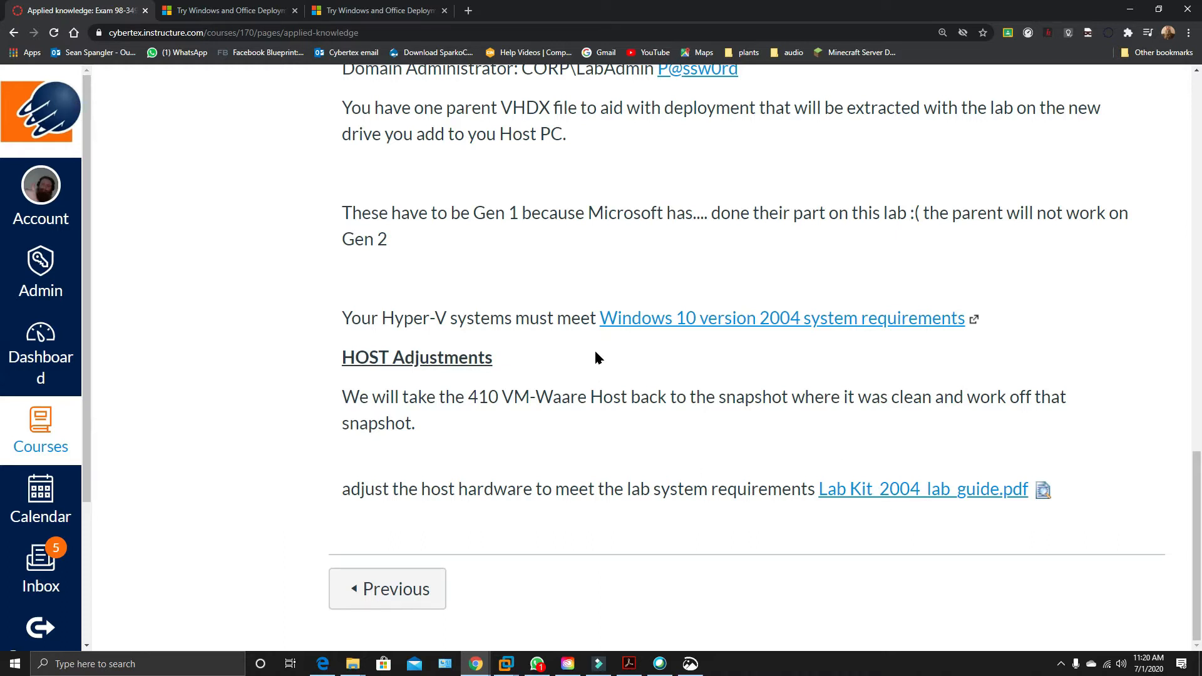
Follow the lab guide link and open the existing Lab Kit_2004_lab_guide.pdf on New Volume (E:) with Microsoft Edge.
left_click(888, 491)
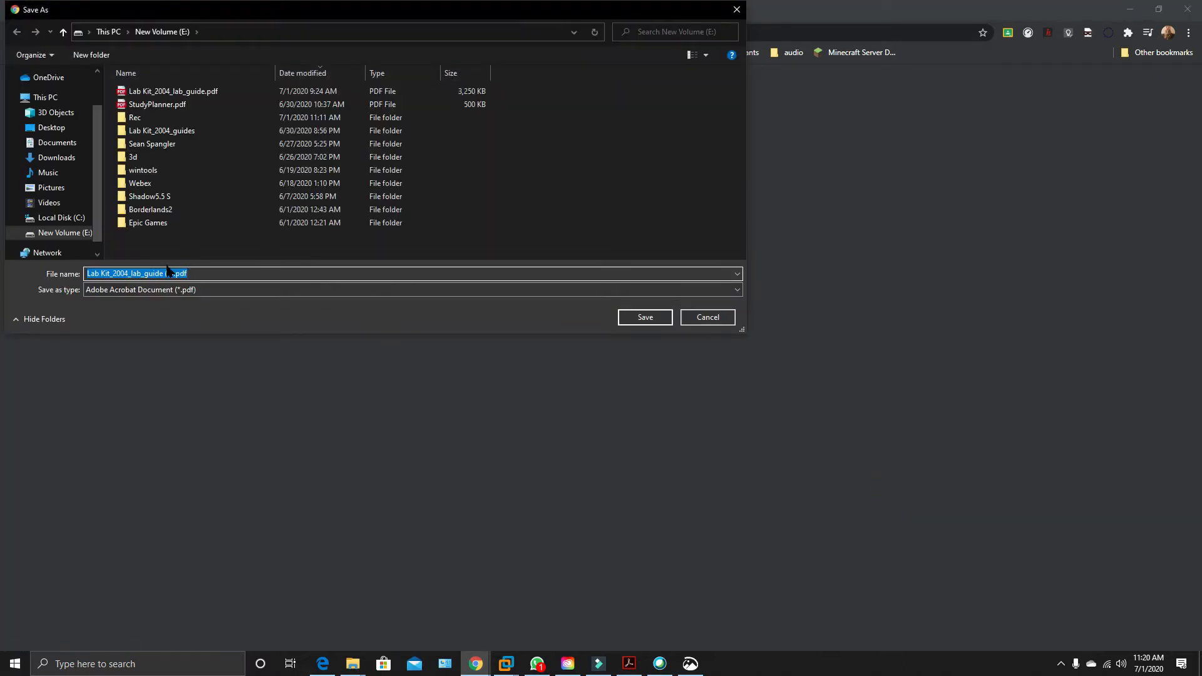
left_click(188, 92)
right_click(196, 92)
left_click(232, 117)
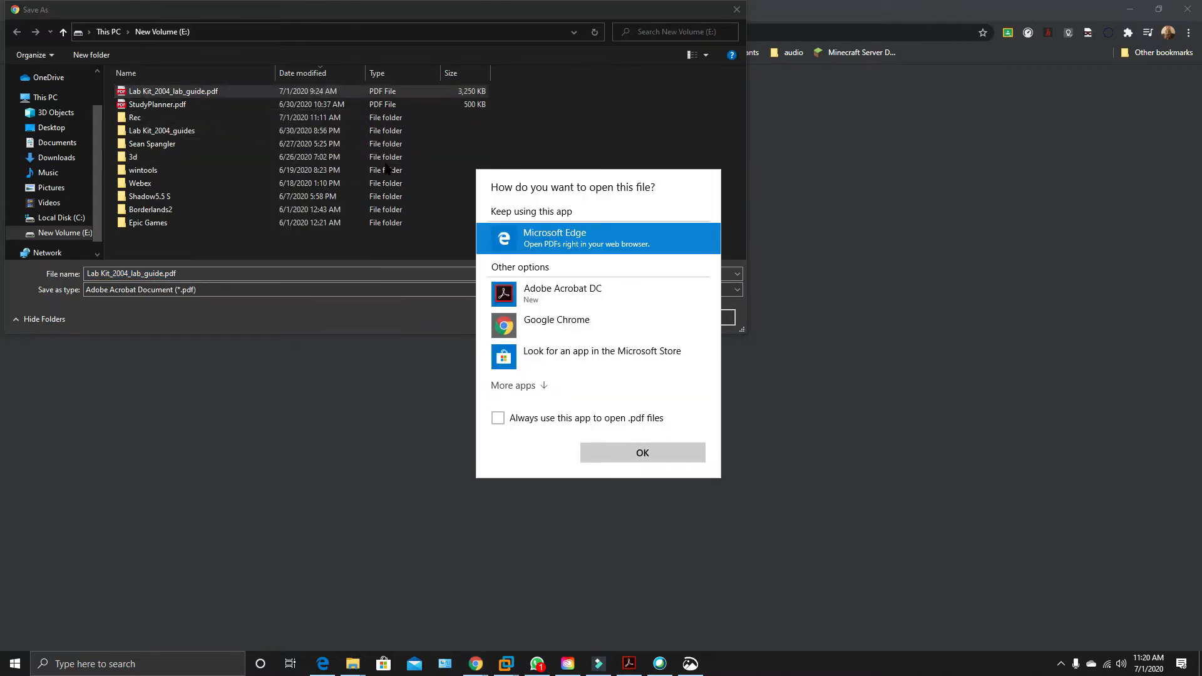
left_click(565, 244)
left_click(658, 448)
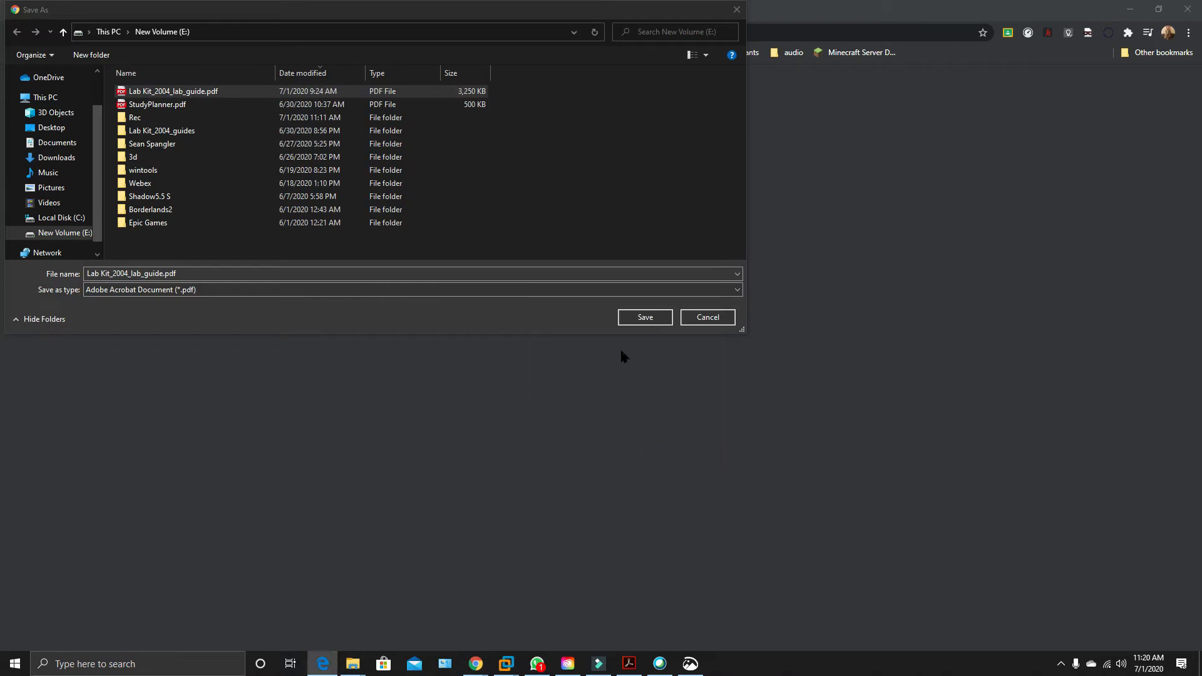
Cancel saving another copy of the guide and switch to the lab guide PDF in Microsoft Edge.
left_click(737, 10)
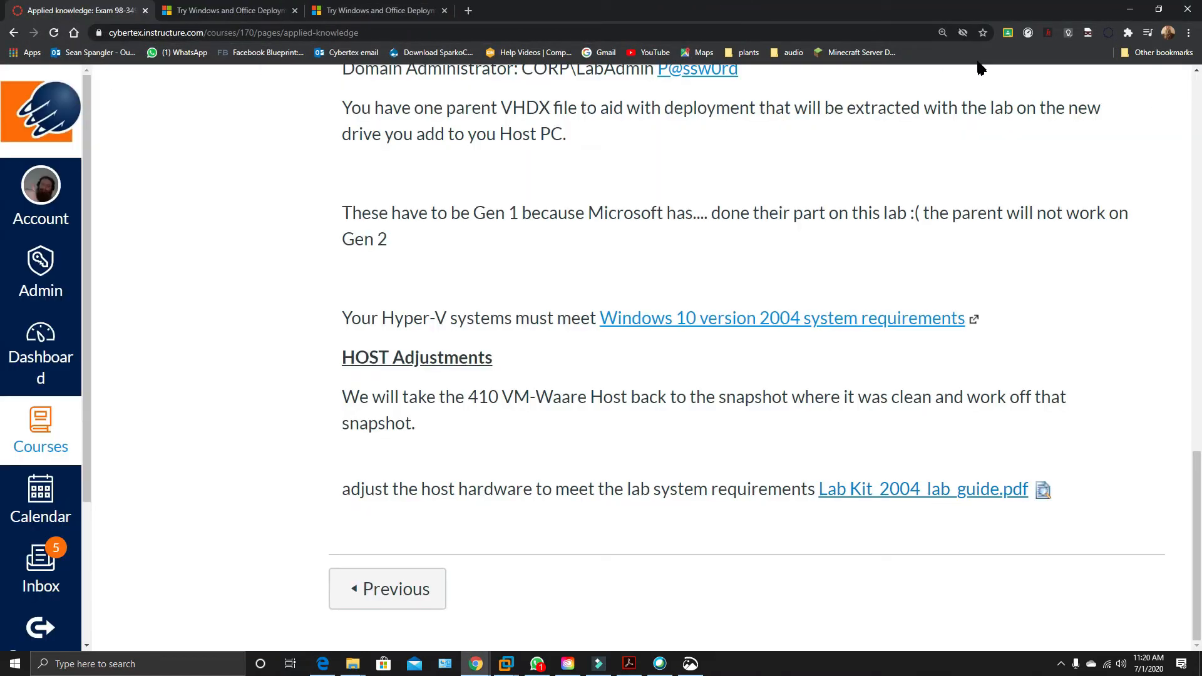
left_click_drag(1201, 47, 632, 61)
left_click(1037, 57)
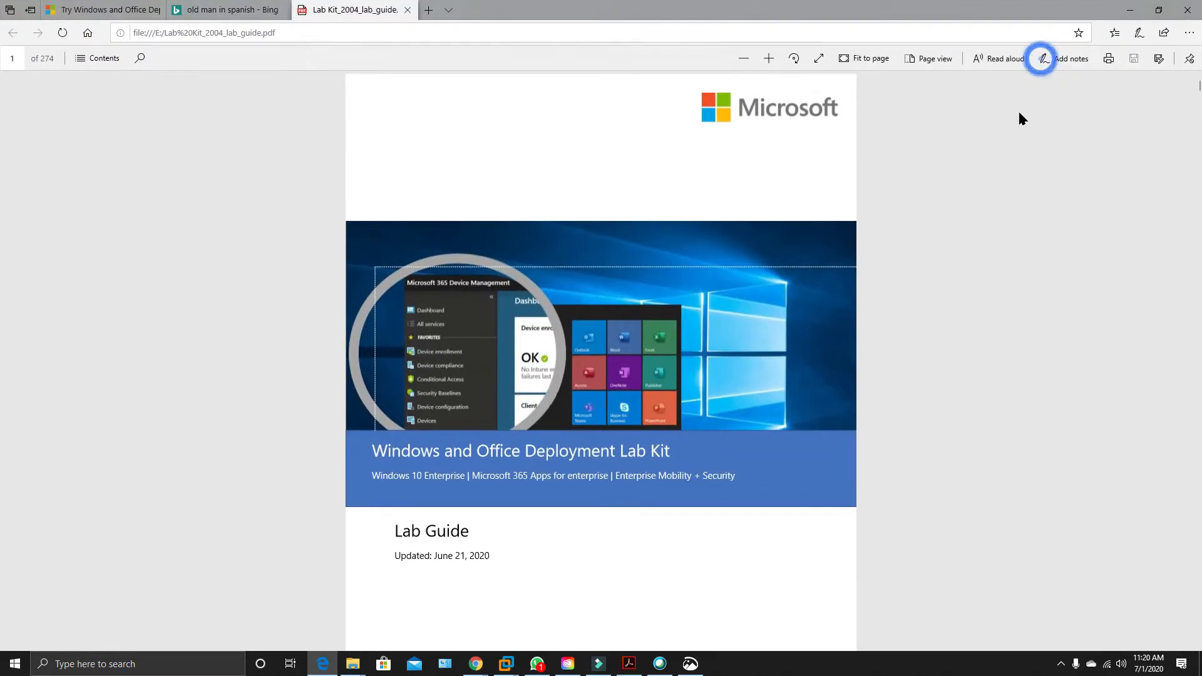
Examine the lab guide's table of contents, from the introduction and lab setup to security and OS deployment topics.
scroll(978, 224, "down", 6)
scroll(979, 229, "down", 2)
scroll(978, 229, "down", 3)
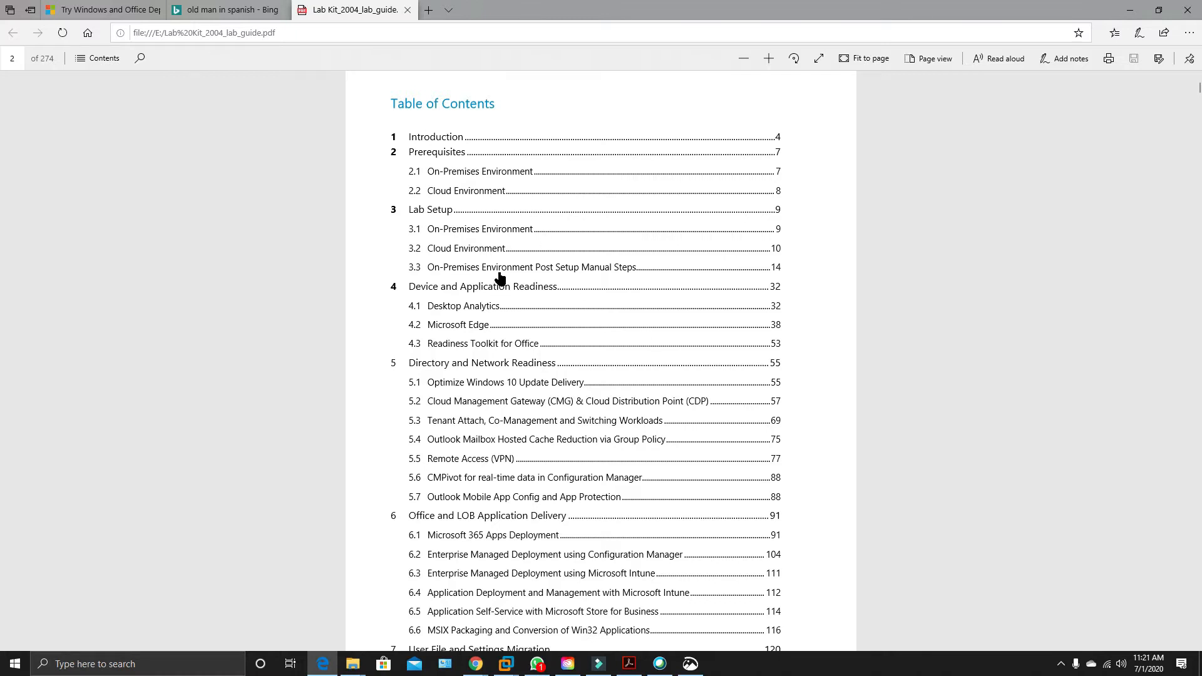
scroll(482, 365, "down", 3)
scroll(482, 365, "down", 5)
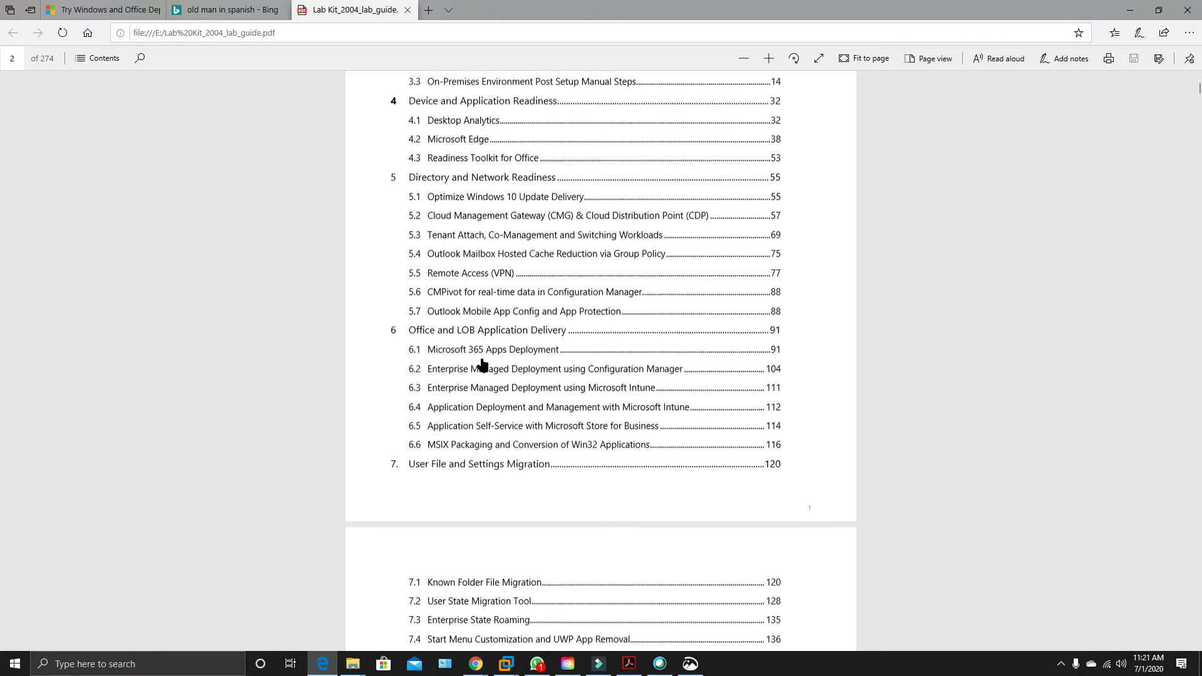
scroll(483, 365, "down", 2)
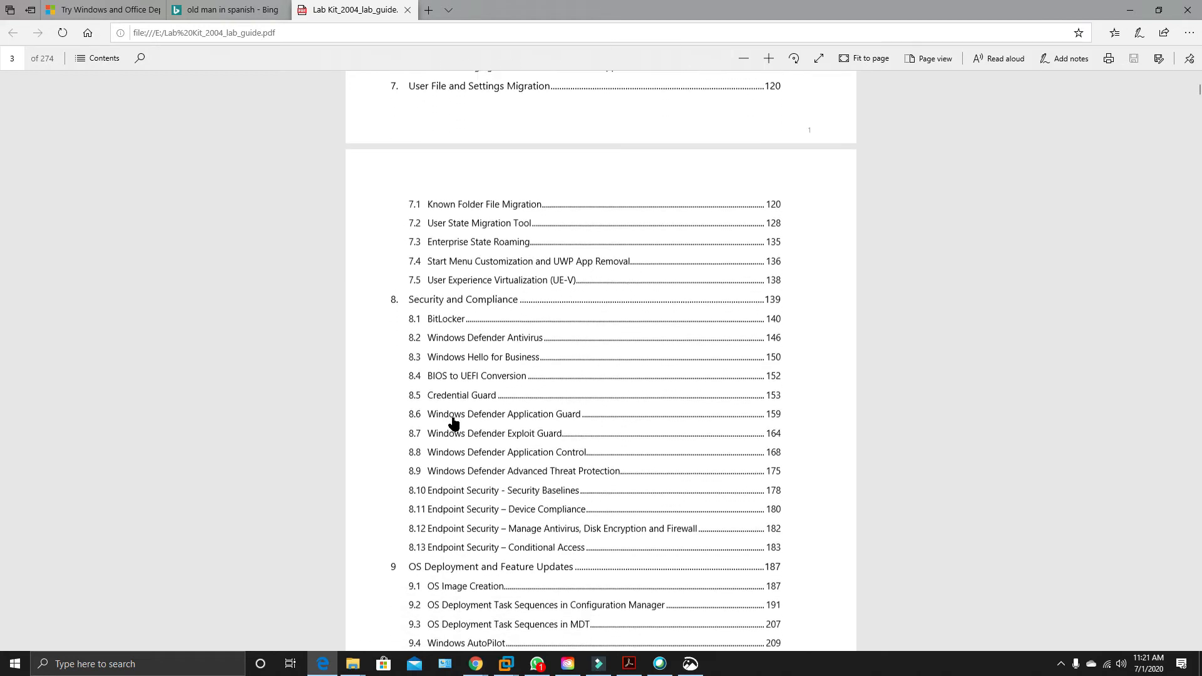
scroll(514, 279, "down", 4)
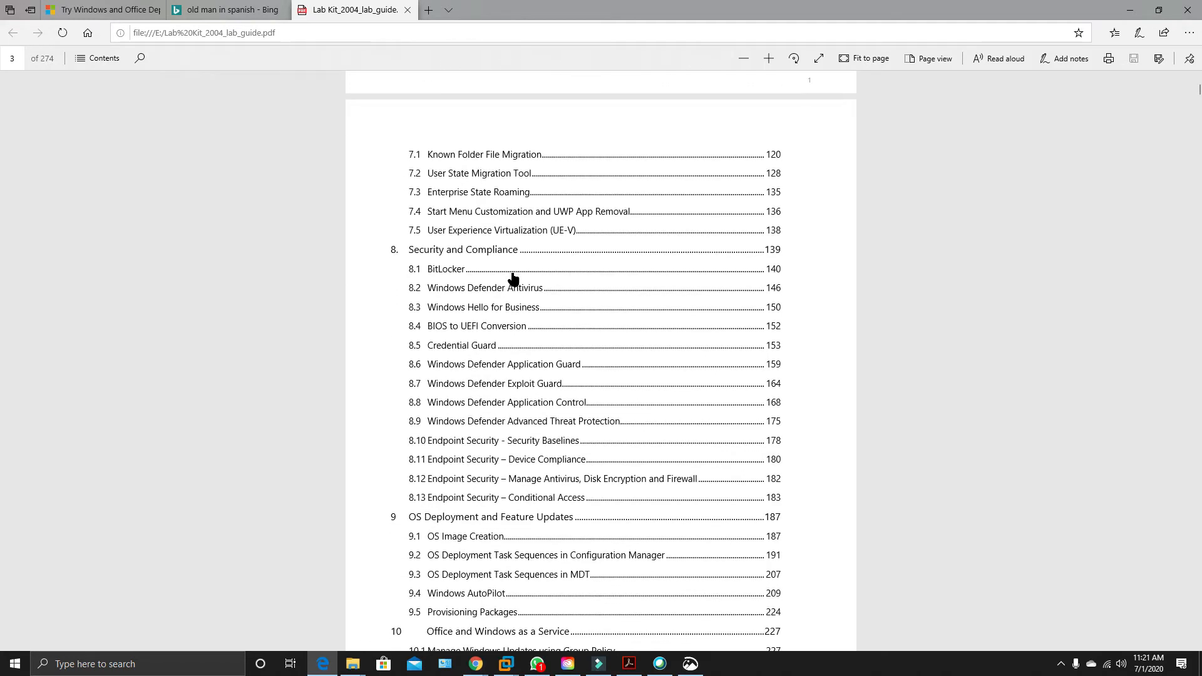
Open the guide's chapter 9, OS Deployment and Feature Updates, and examine the OS image creation prerequisites and the reference image procedure.
scroll(513, 278, "down", 1)
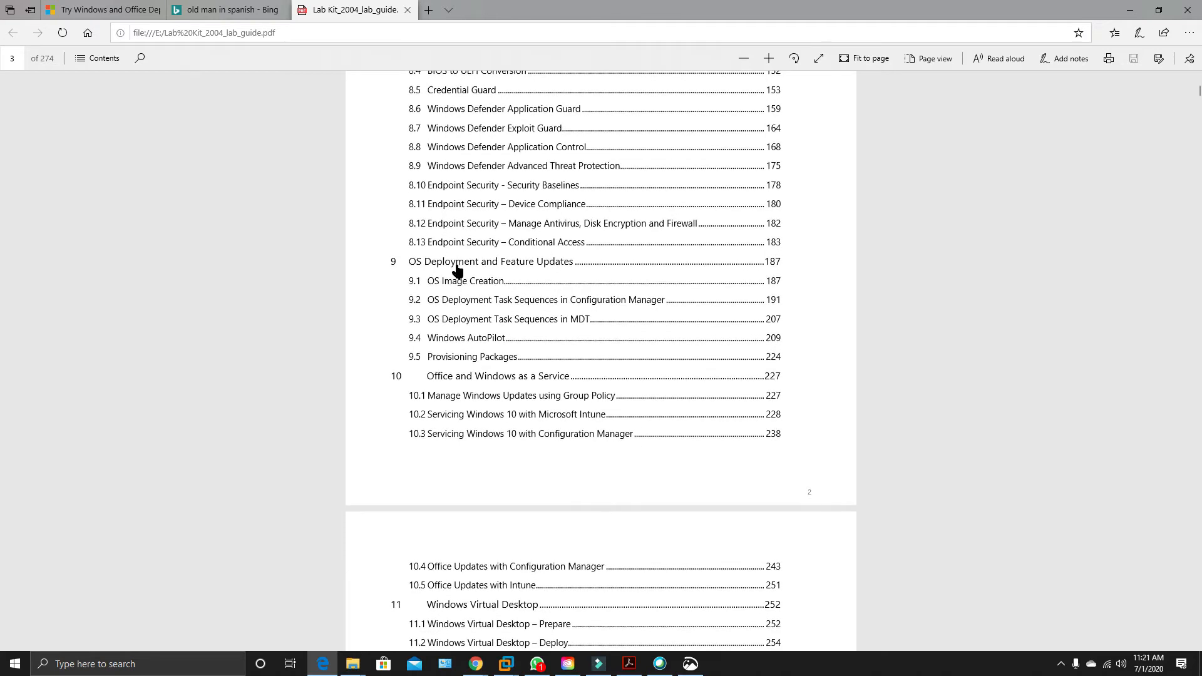
left_click(456, 264)
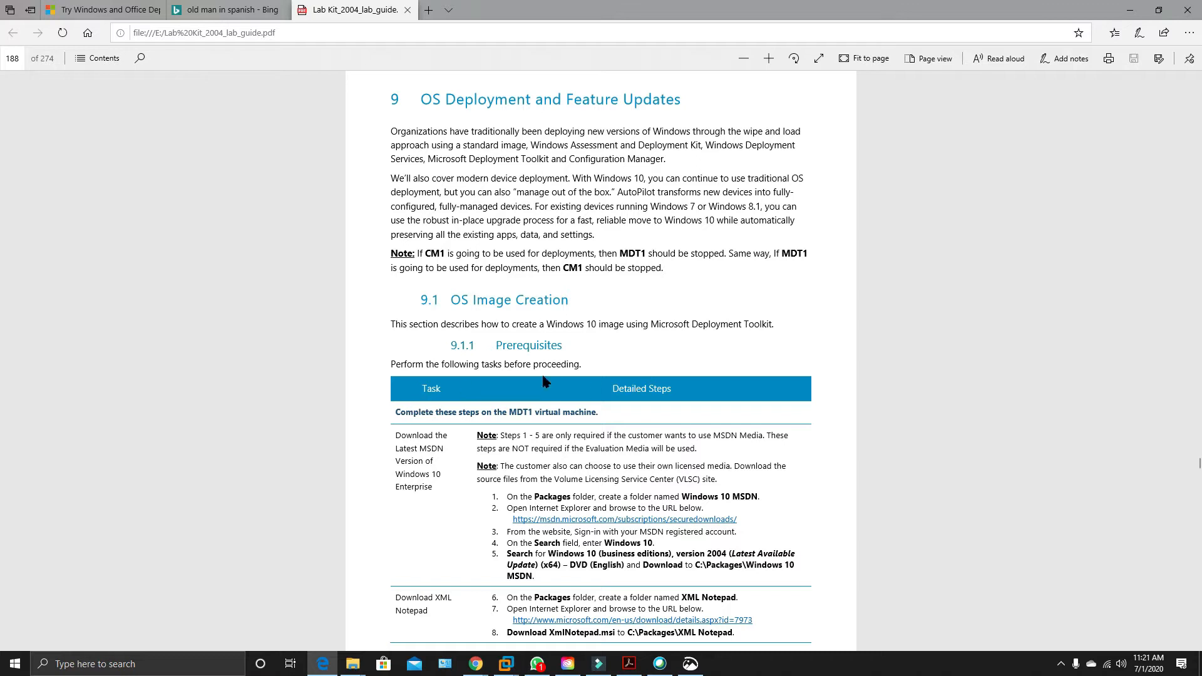
scroll(544, 381, "down", 3)
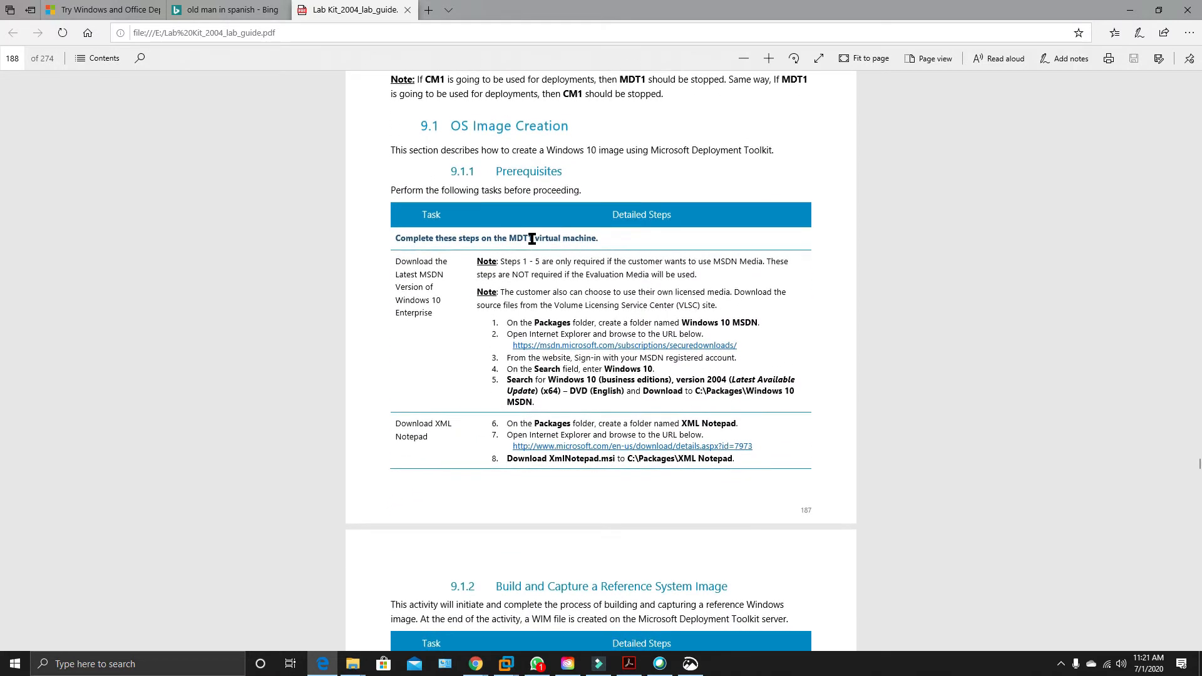
left_click_drag(506, 235, 563, 238)
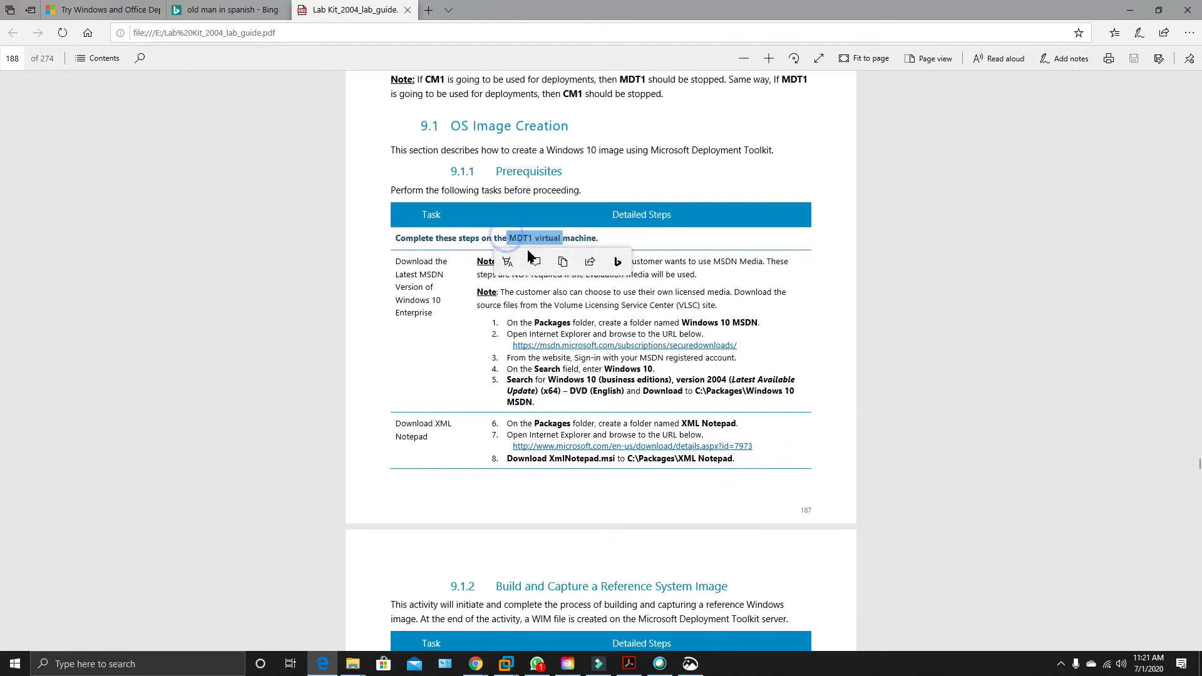
left_click(602, 314)
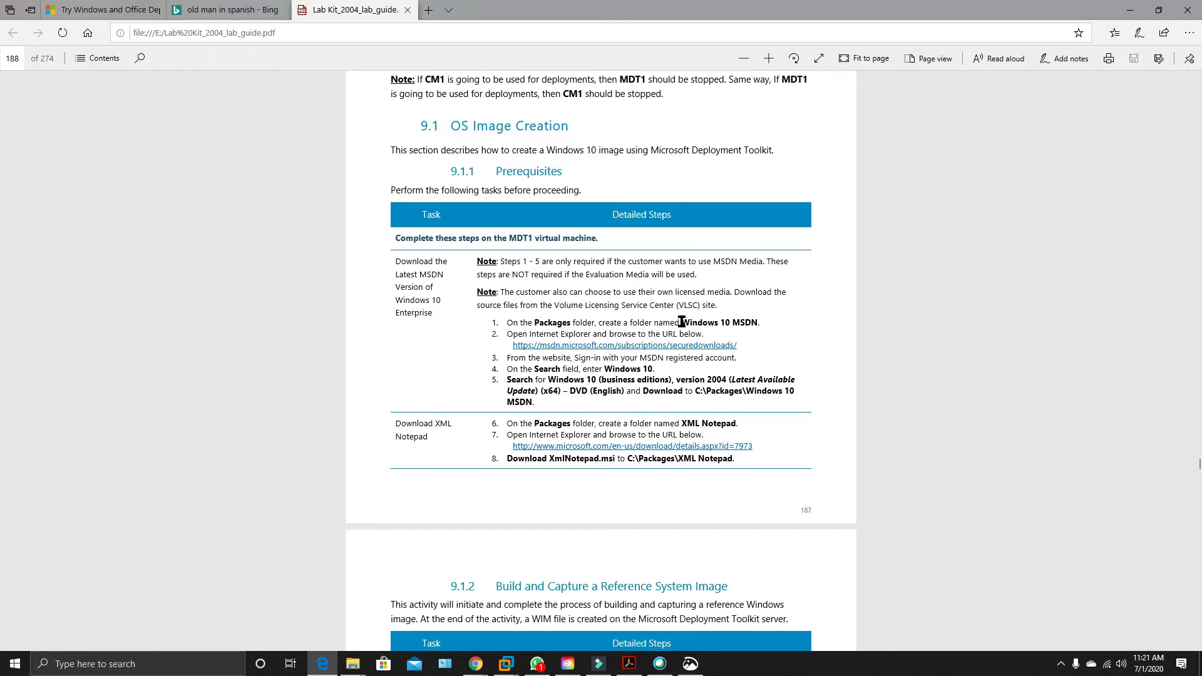
scroll(564, 225, "down", 1)
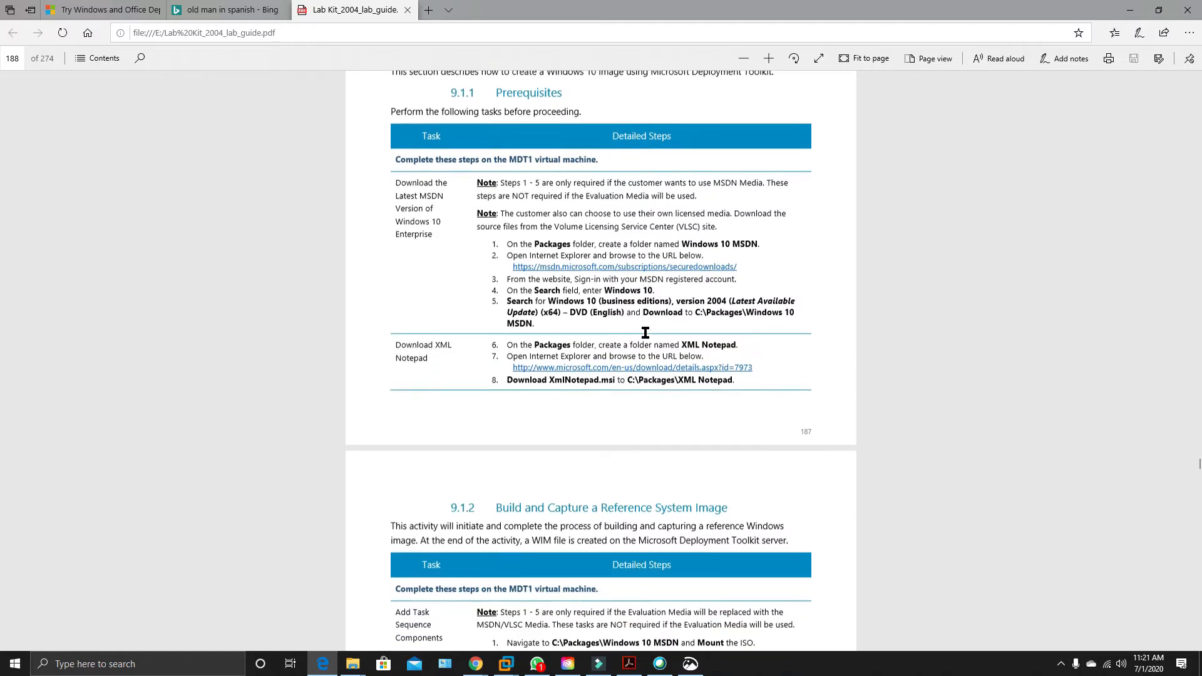
scroll(754, 136, "down", 6)
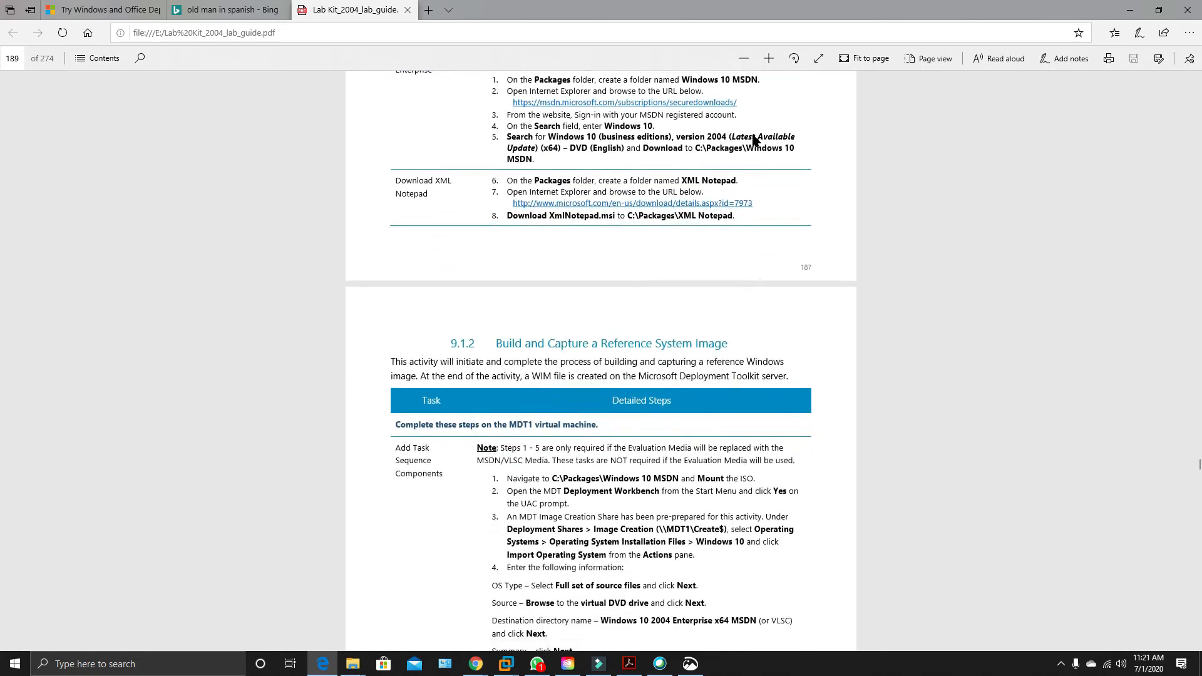
scroll(754, 136, "down", 5)
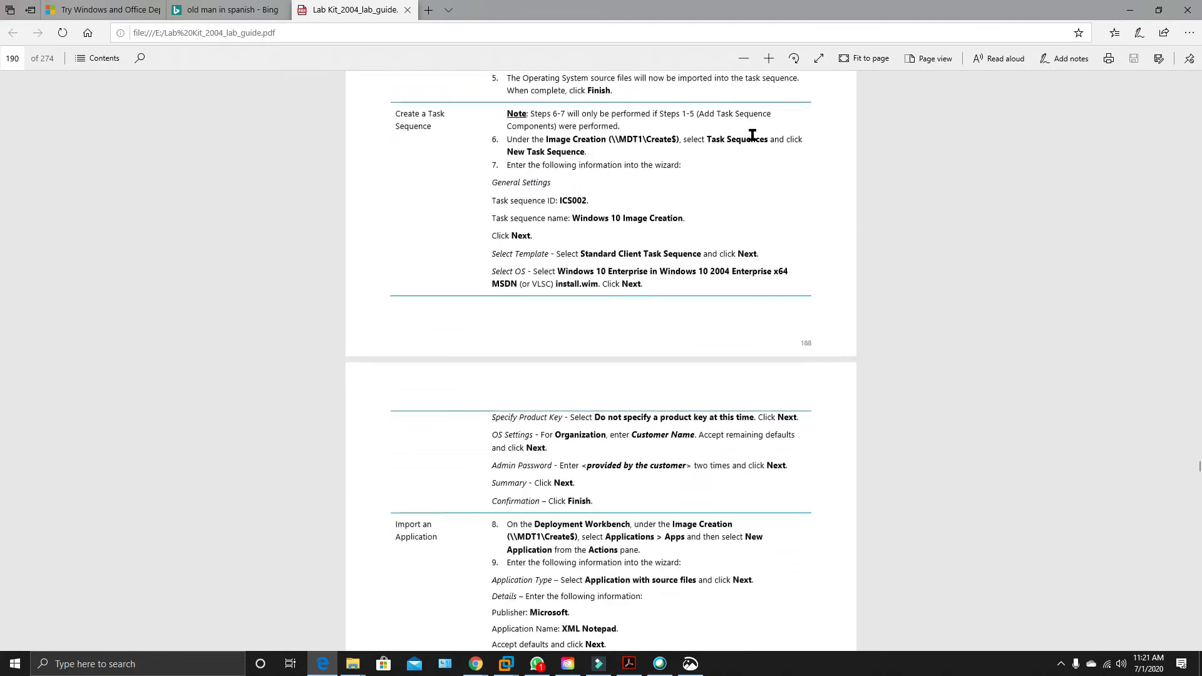
scroll(753, 136, "up", 7)
scroll(753, 135, "up", 9)
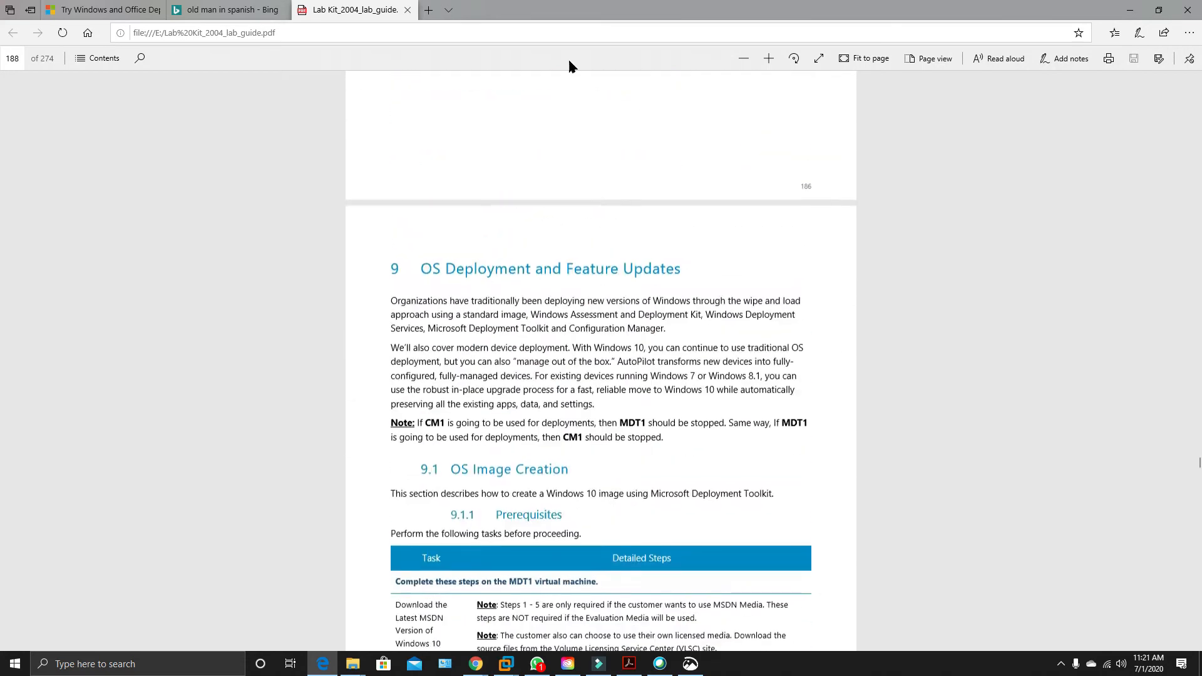
Close the lab guide, return to the Applied knowledge page in Chrome and reread the Gen 1, system requirements and HOST Adjustments notes.
left_click(406, 10)
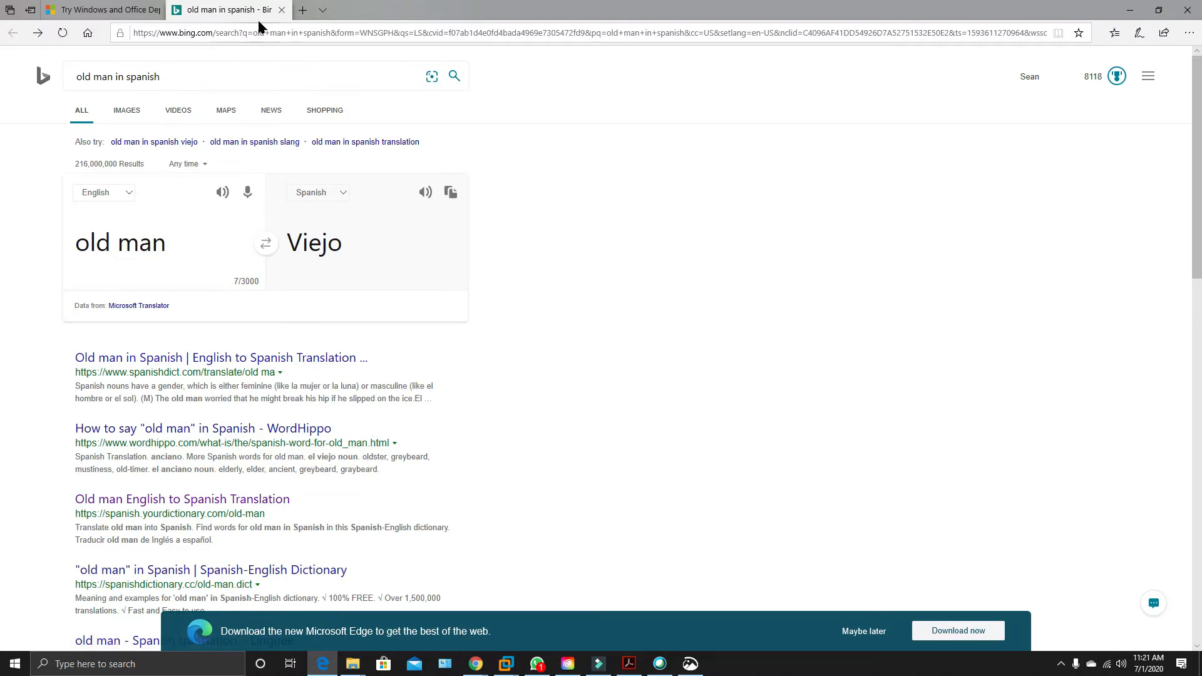
left_click(1130, 10)
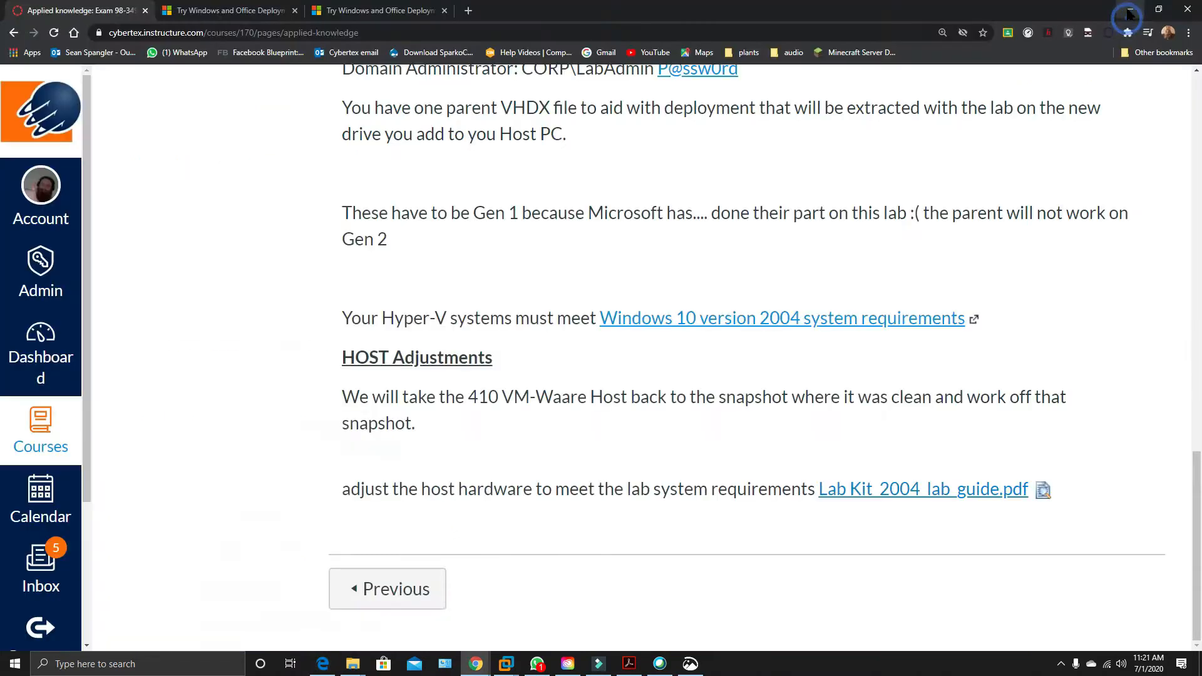
scroll(808, 317, "up", 1)
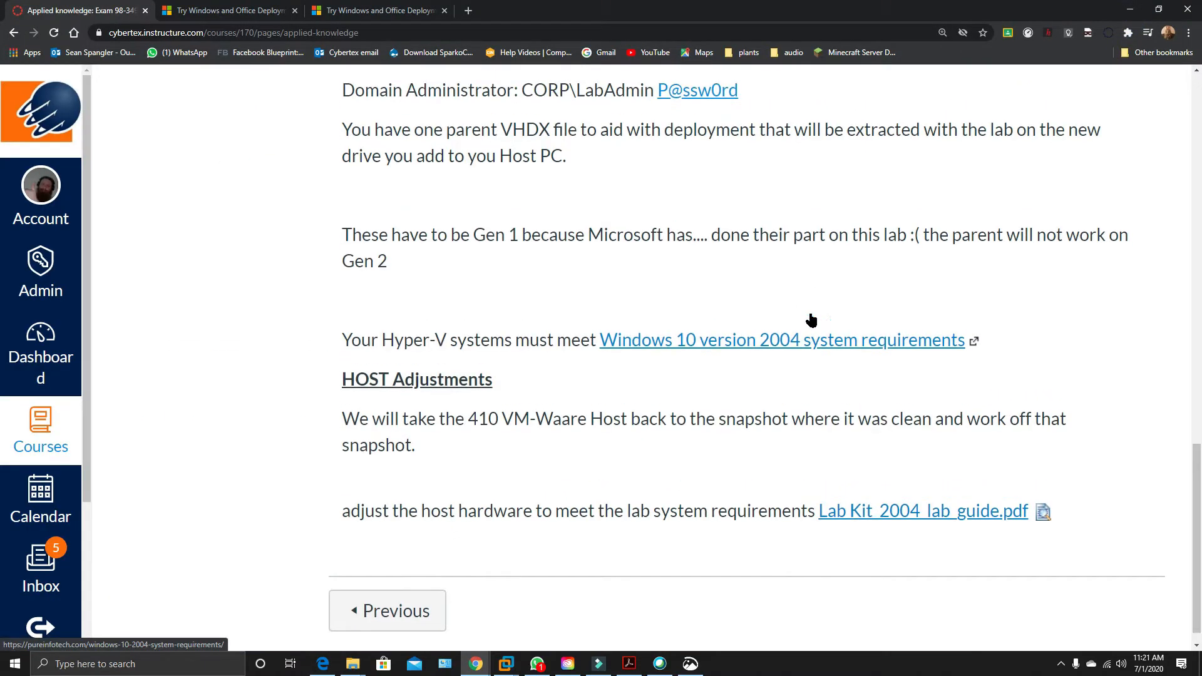
scroll(718, 396, "up", 1)
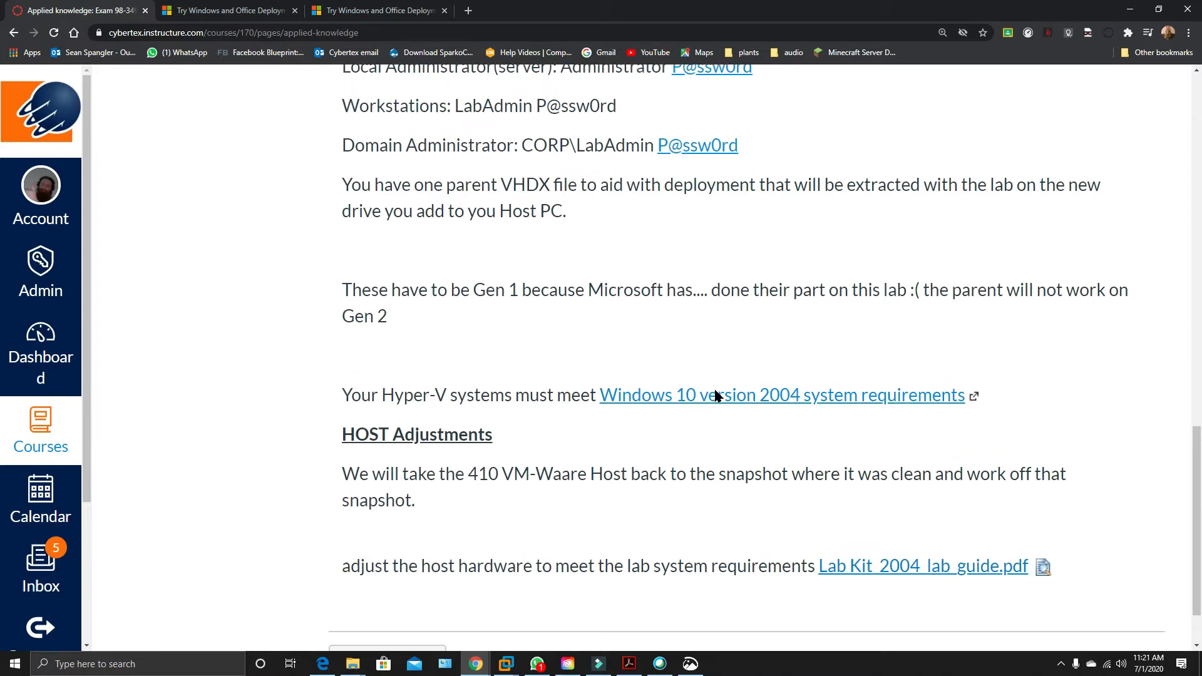
scroll(717, 396, "up", 1)
scroll(718, 396, "down", 3)
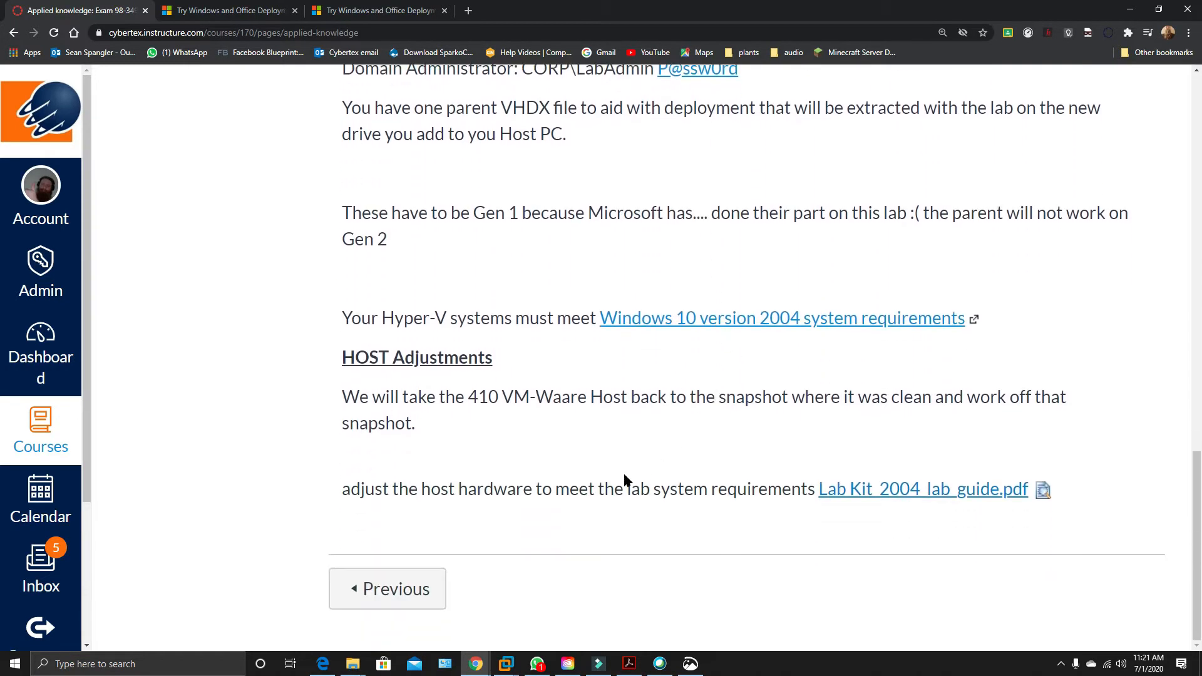
scroll(614, 418, "up", 3)
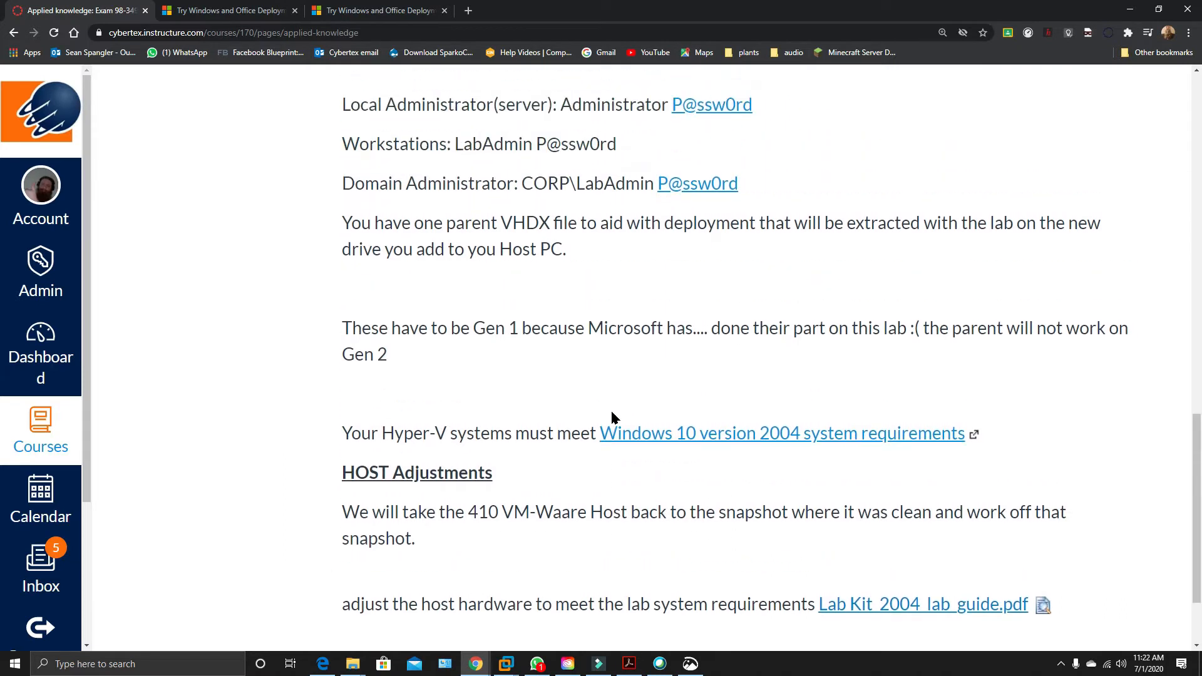
scroll(614, 418, "up", 3)
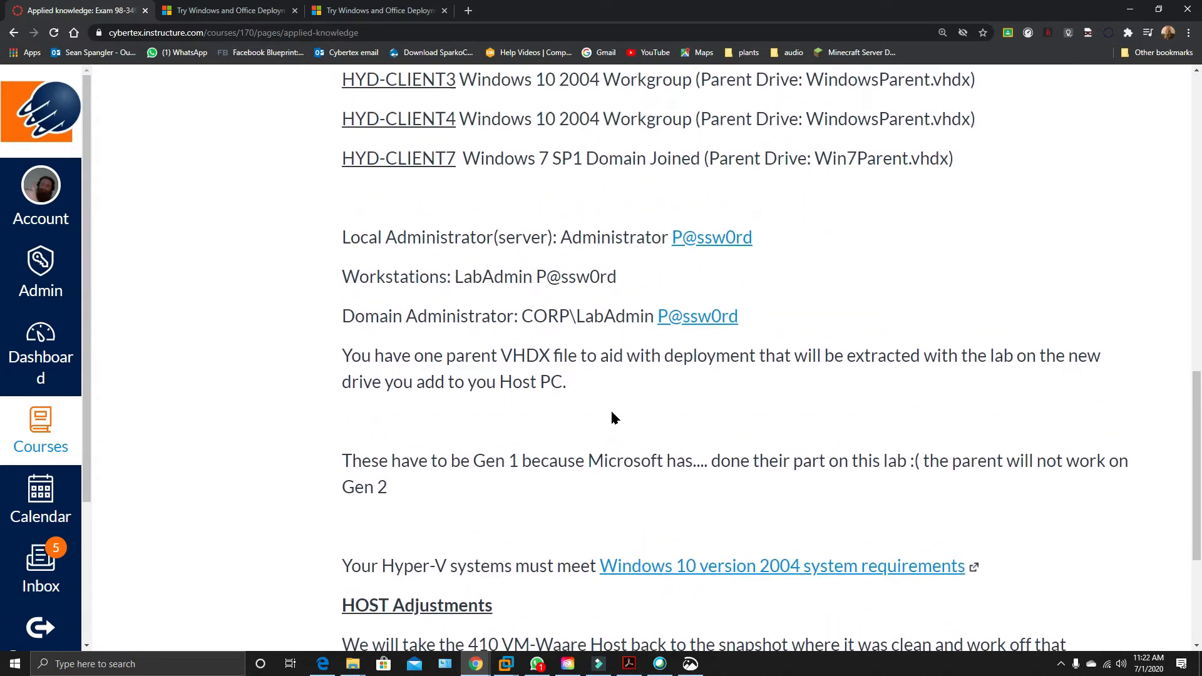
scroll(614, 418, "down", 1)
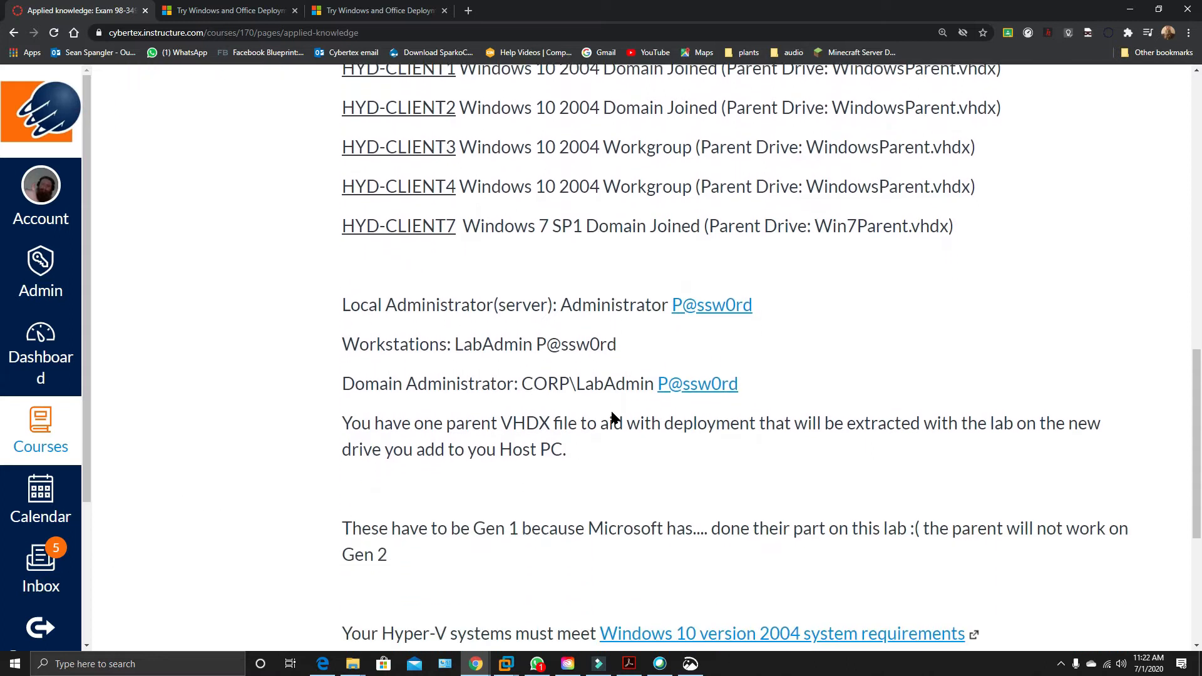
scroll(611, 413, "down", 2)
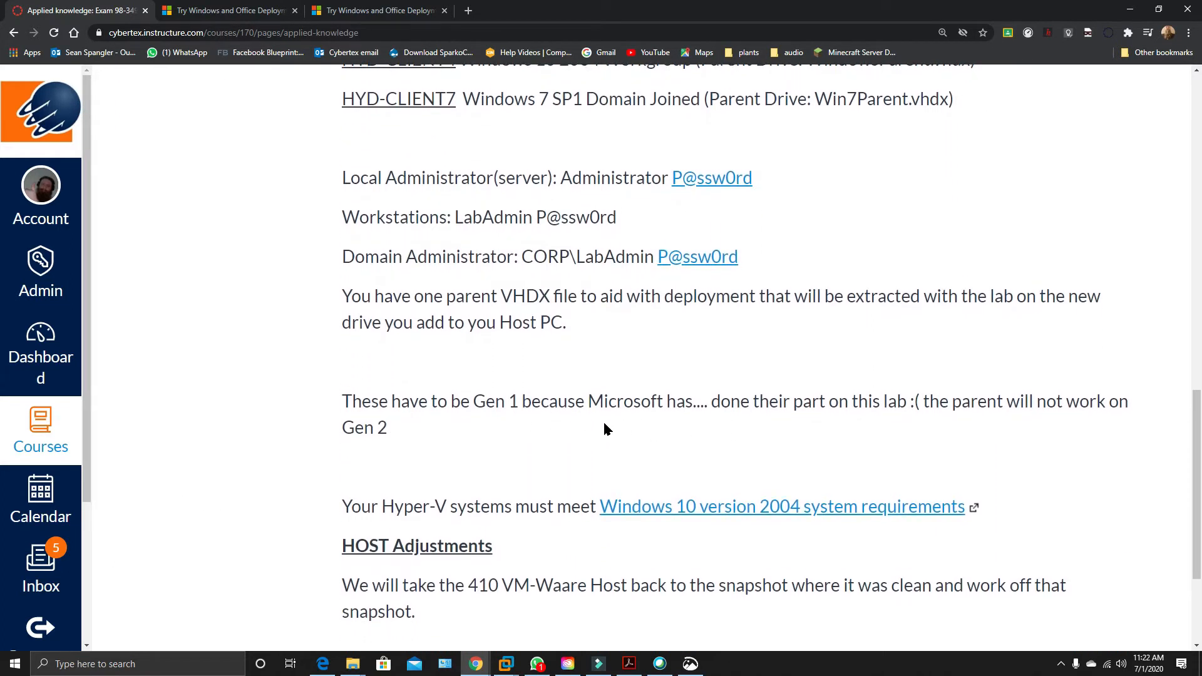
scroll(607, 427, "down", 3)
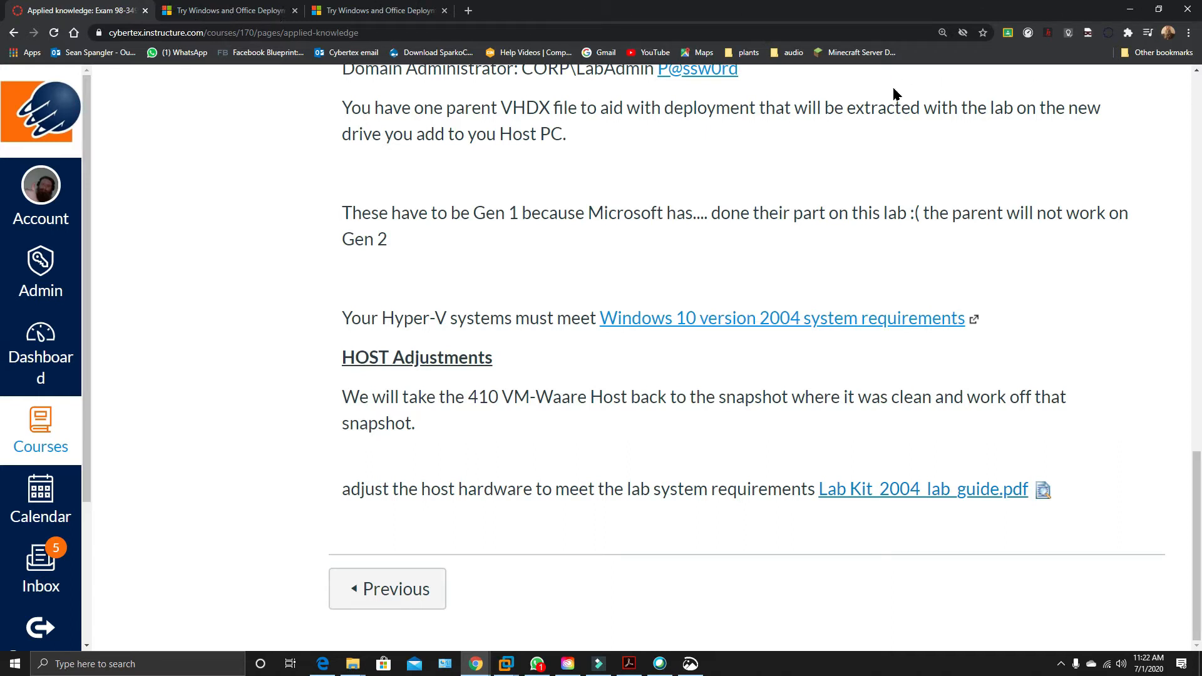
Go back over the Applied knowledge page's host requirements, virtual machine list and account details down to the HOST Adjustments section.
scroll(700, 292, "up", 3)
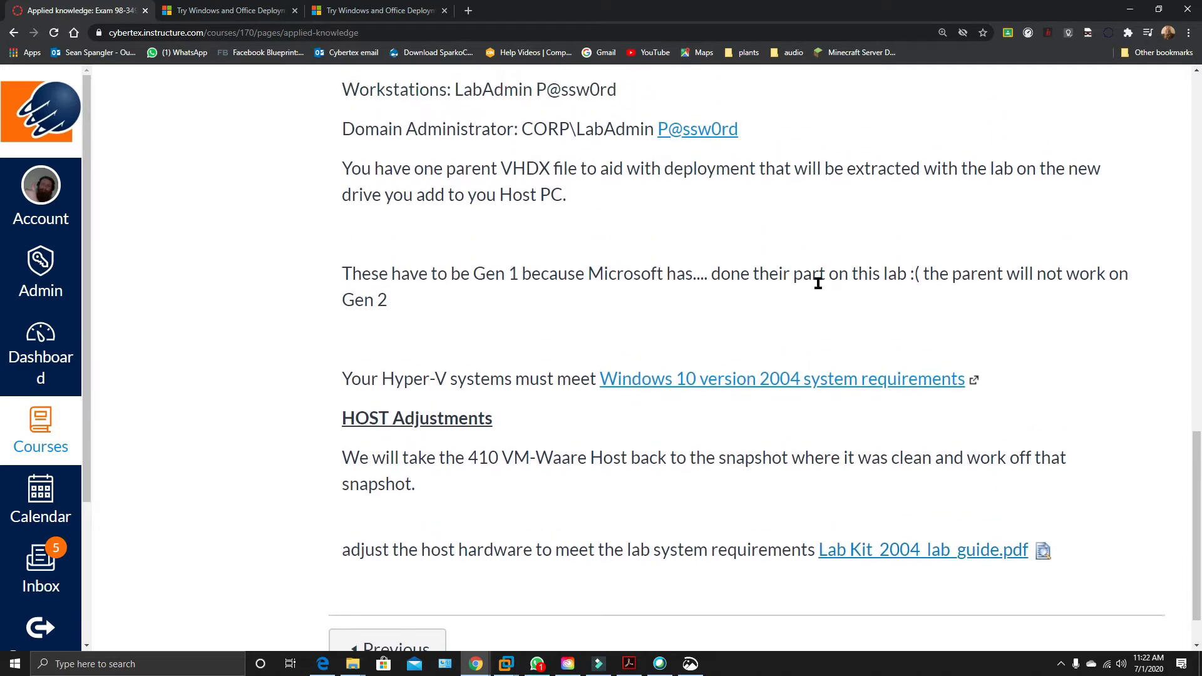
scroll(699, 288, "up", 5)
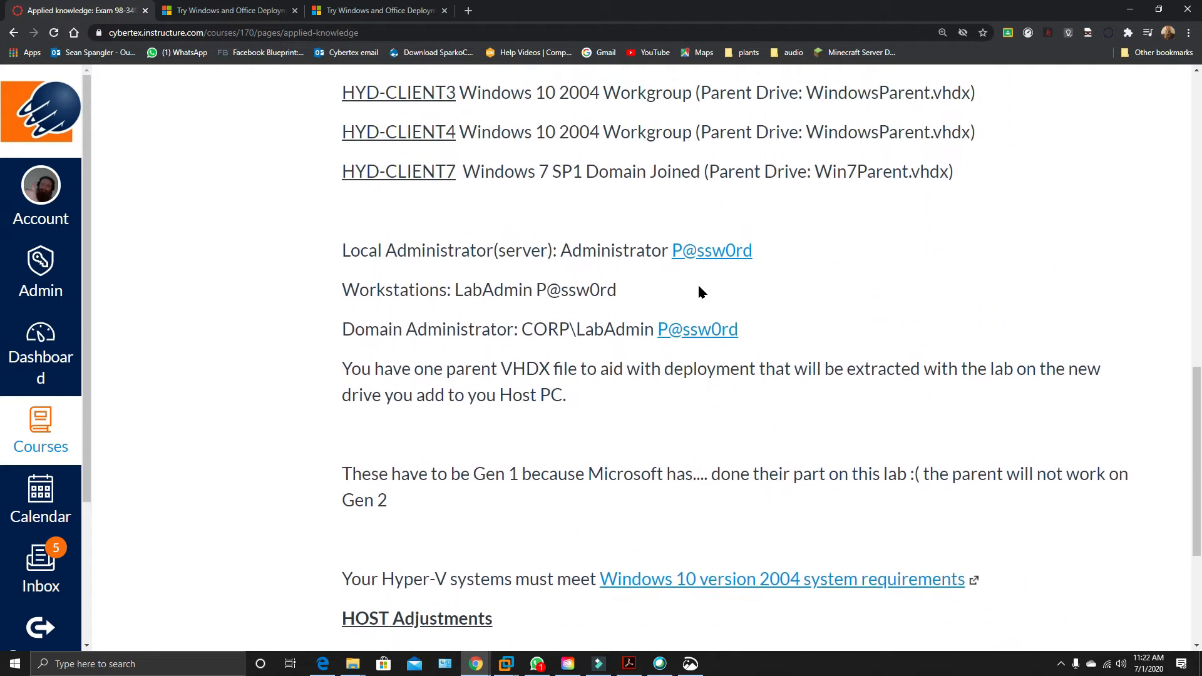
scroll(699, 292, "up", 2)
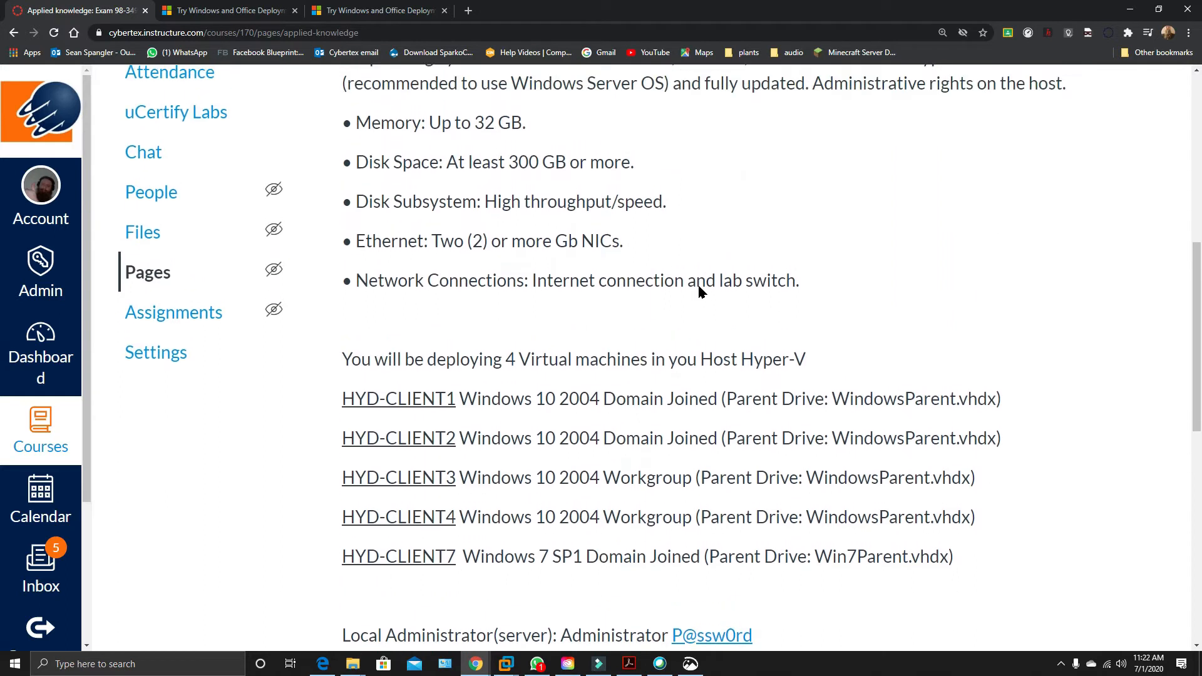
scroll(701, 291, "up", 4)
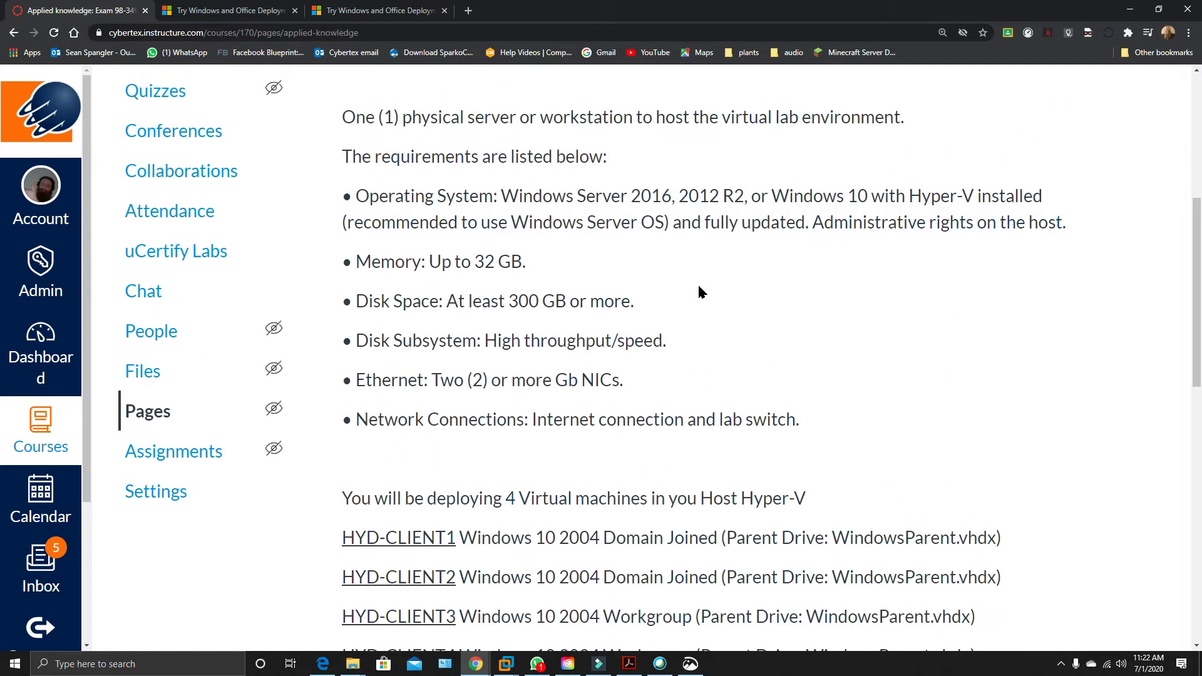
scroll(699, 292, "up", 2)
scroll(699, 292, "down", 7)
scroll(700, 291, "down", 5)
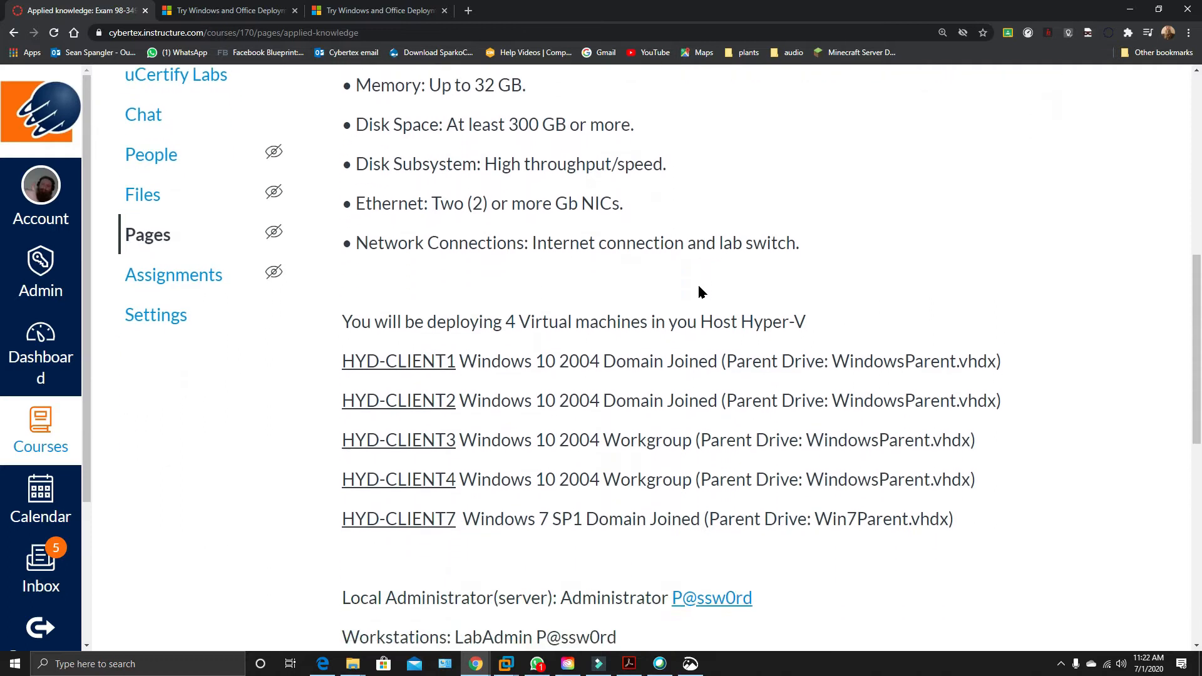
scroll(699, 292, "down", 4)
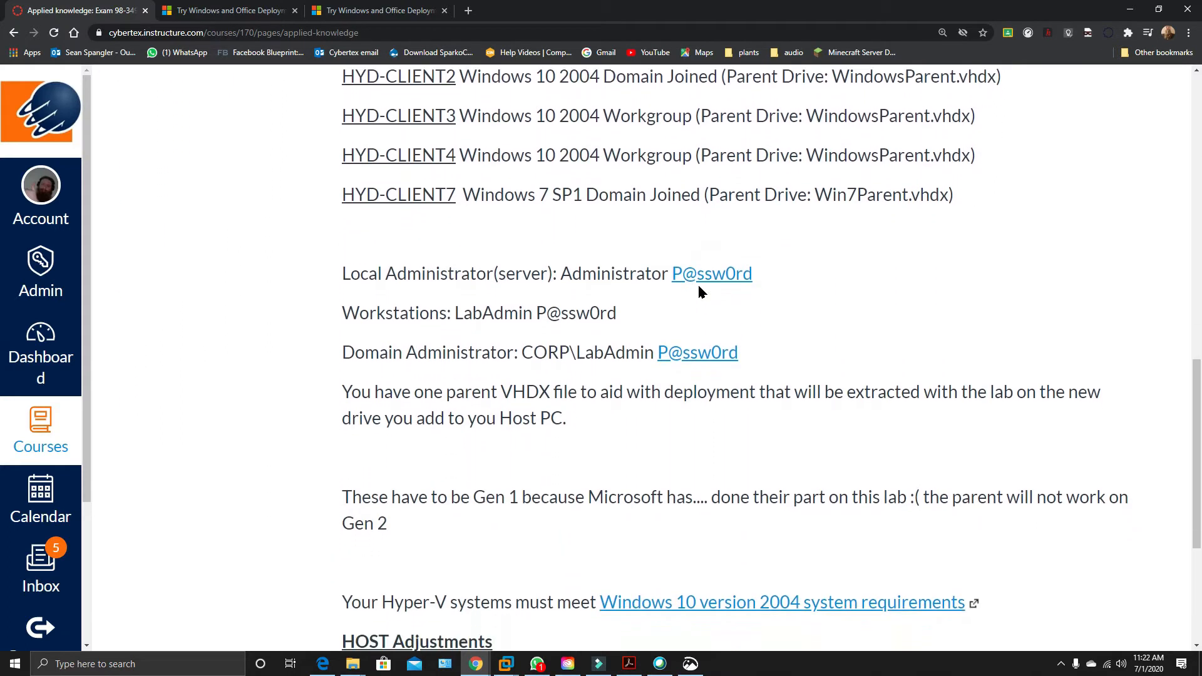
scroll(699, 289, "down", 2)
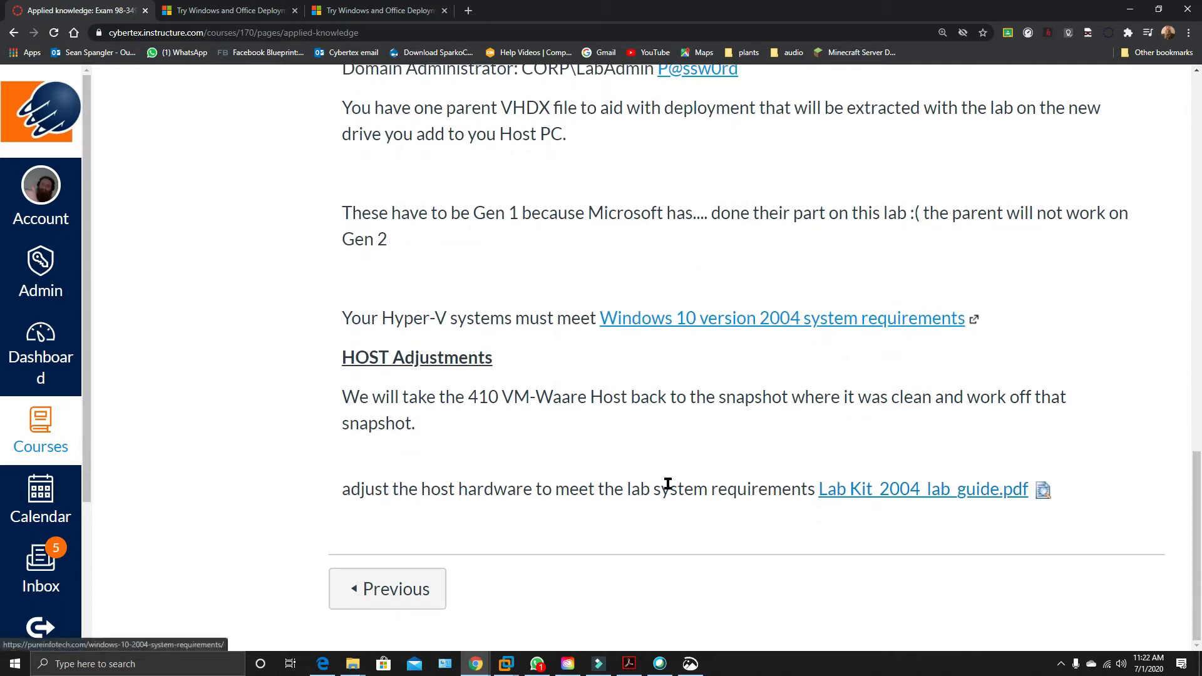
Switch to Hyper-V Manager in the VMware host, start creating a new virtual machine and enter its HYD client name.
left_click(1130, 9)
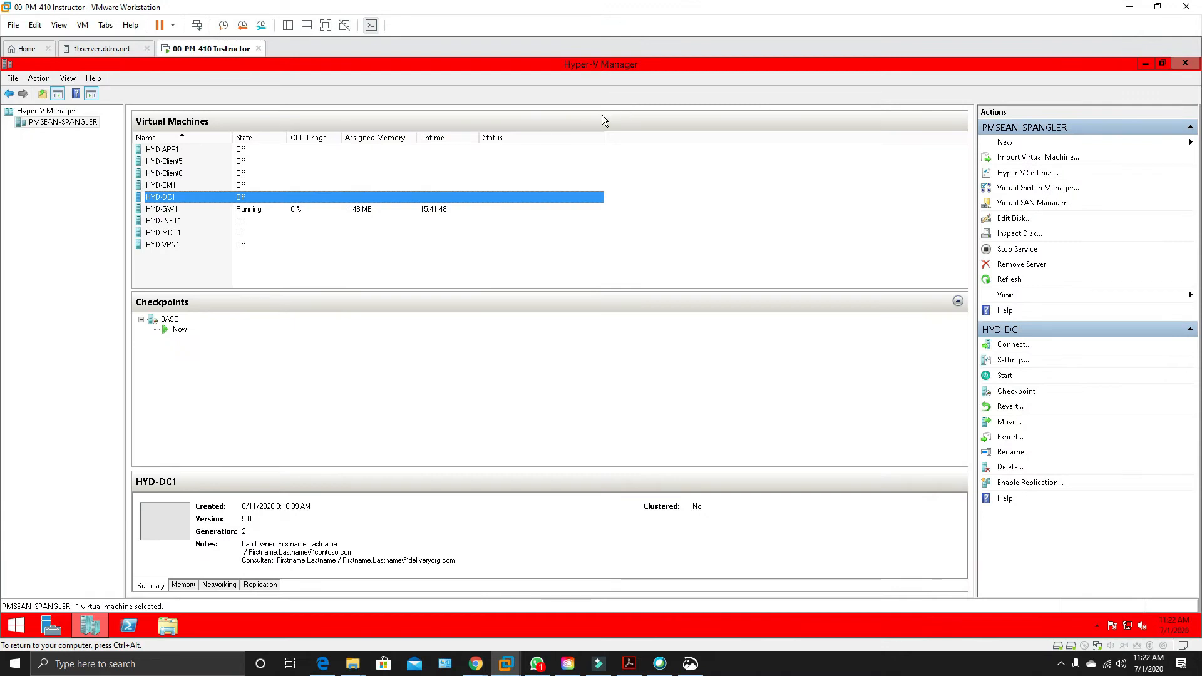
left_click(1004, 143)
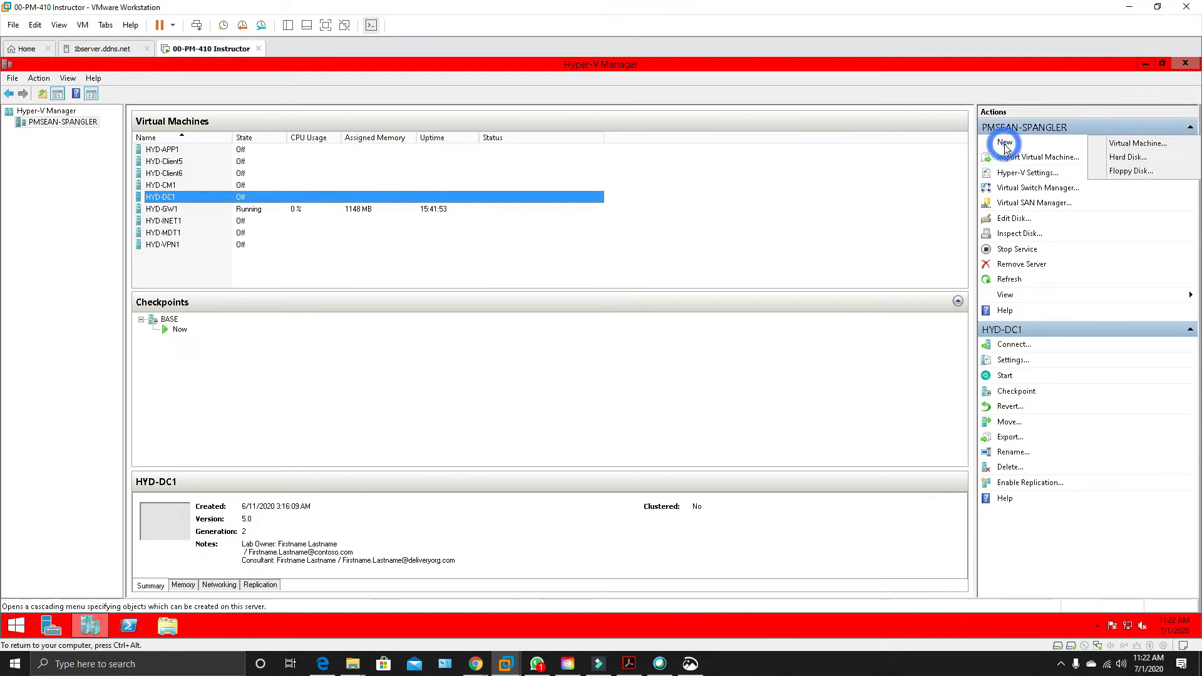
left_click(1123, 147)
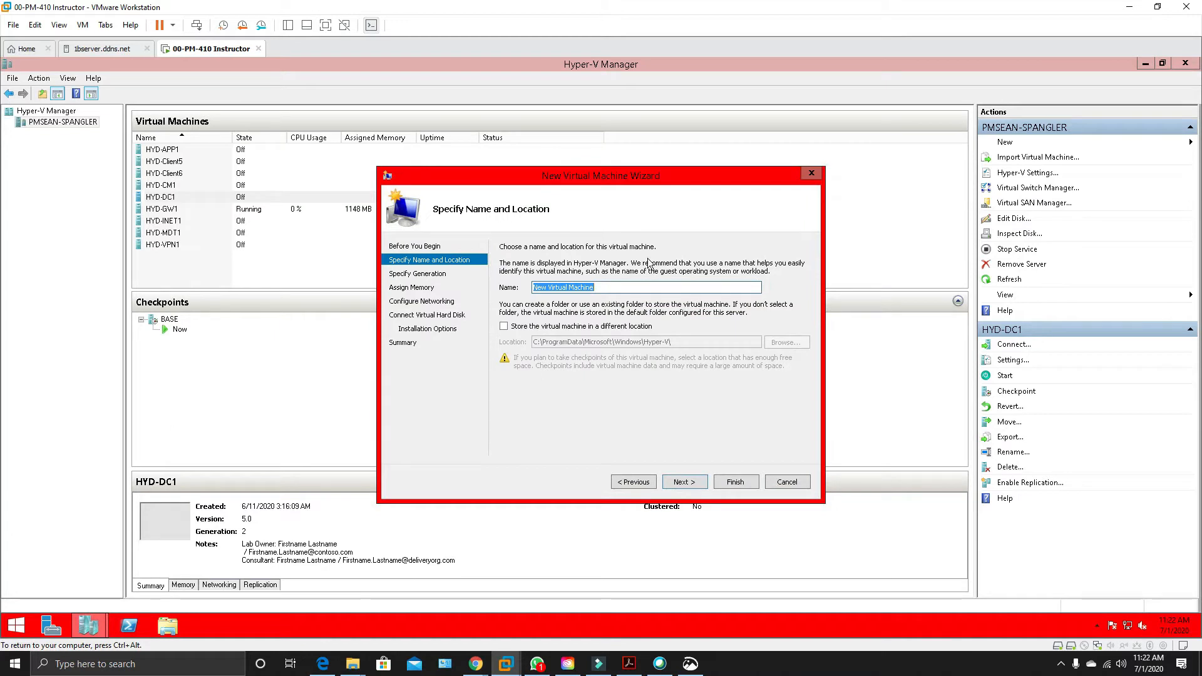
type("HY")
type("ent")
left_click(701, 483)
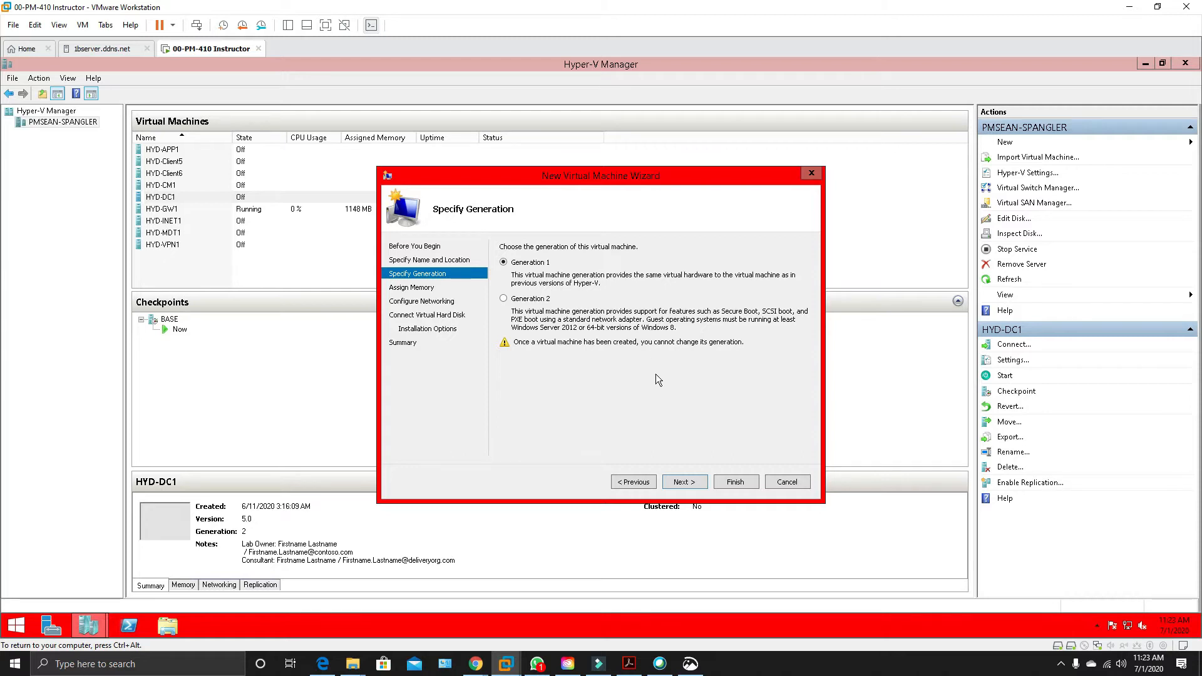
Keep Generation 1 for the new virtual machine and set its startup memory to 2048 MB.
left_click(684, 483)
left_click(566, 277)
left_click_drag(567, 277, 650, 282)
key("BackSpace")
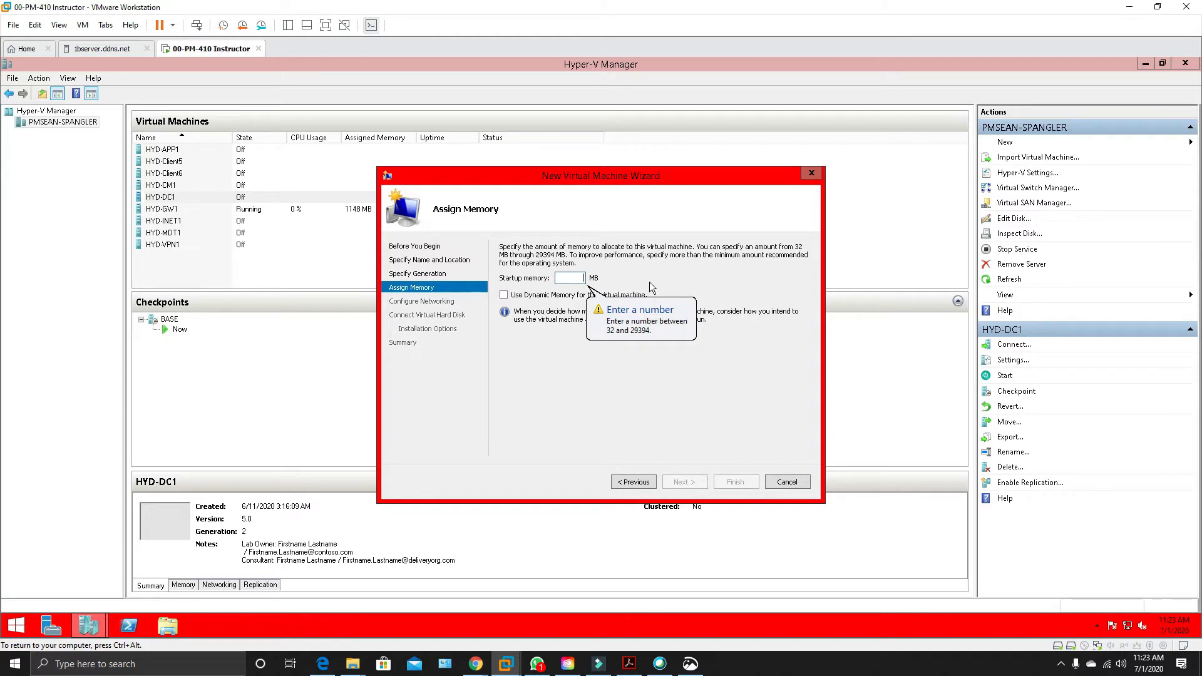
type("2048")
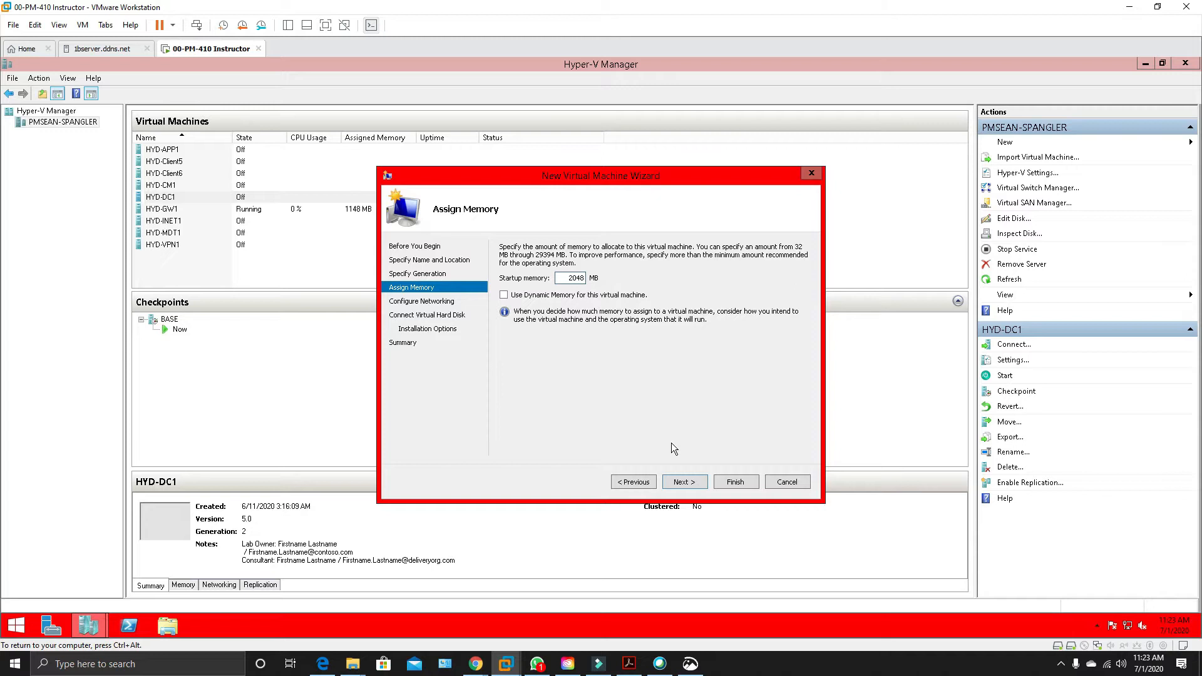
Connect the new virtual machine's network adapter to the Intel(R) 82574L Gigabit Network Connection - Virtual Switch.
left_click(684, 483)
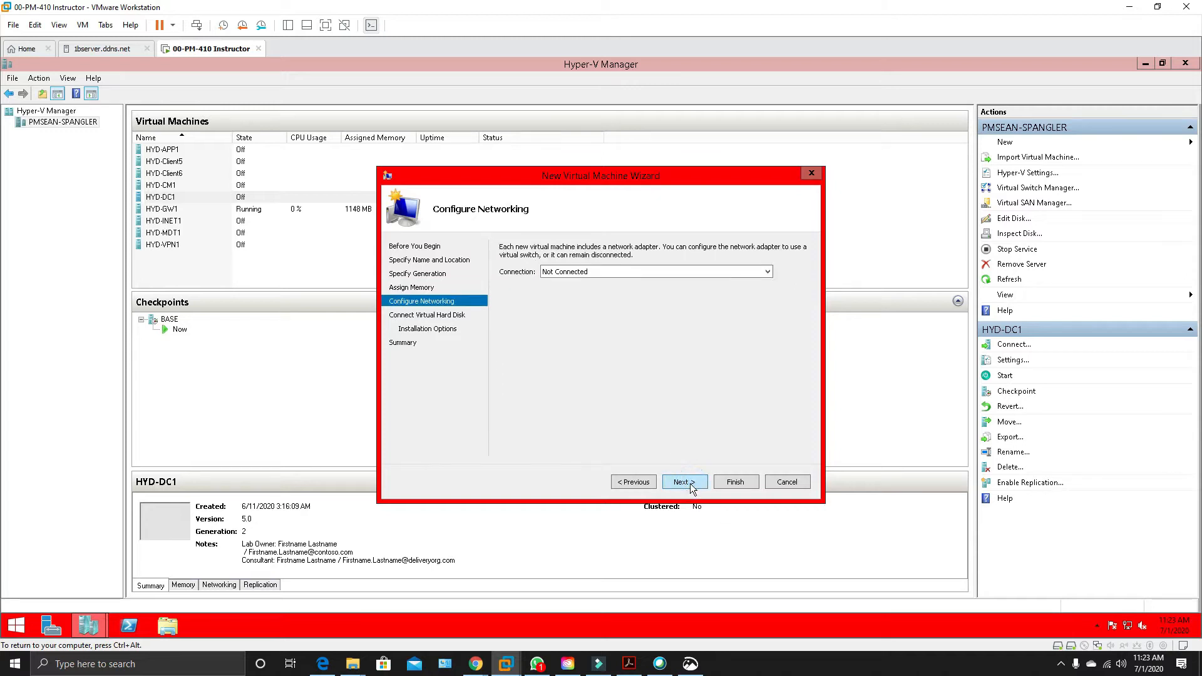
left_click(595, 272)
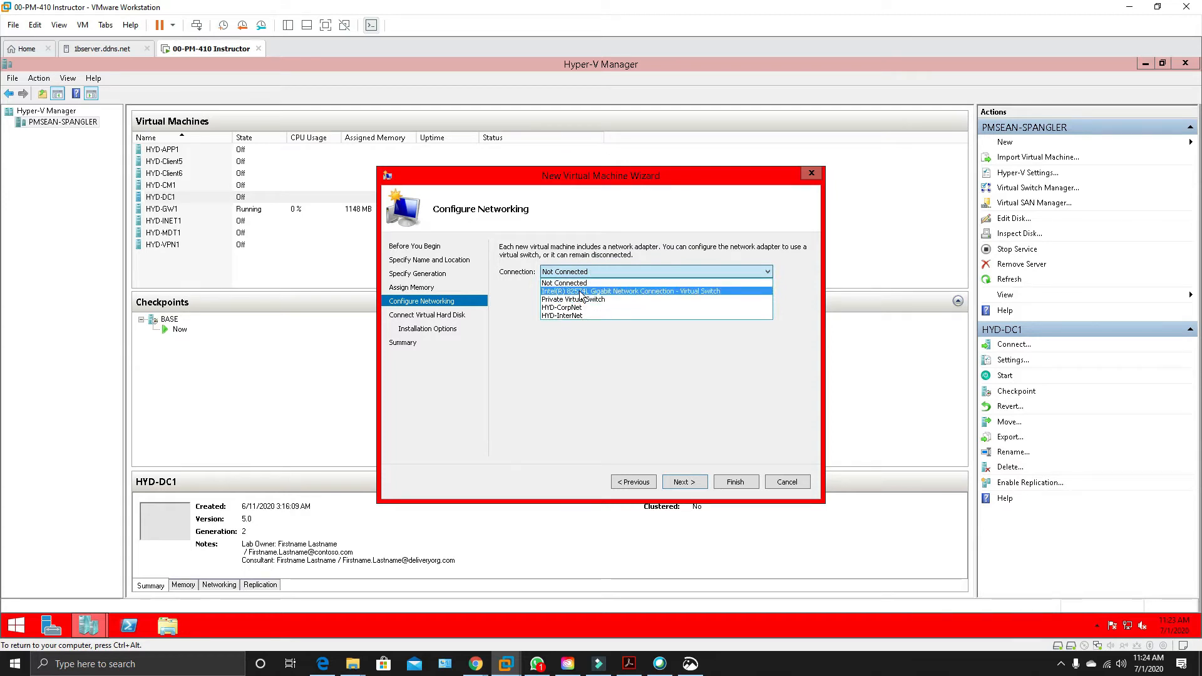
left_click(697, 291)
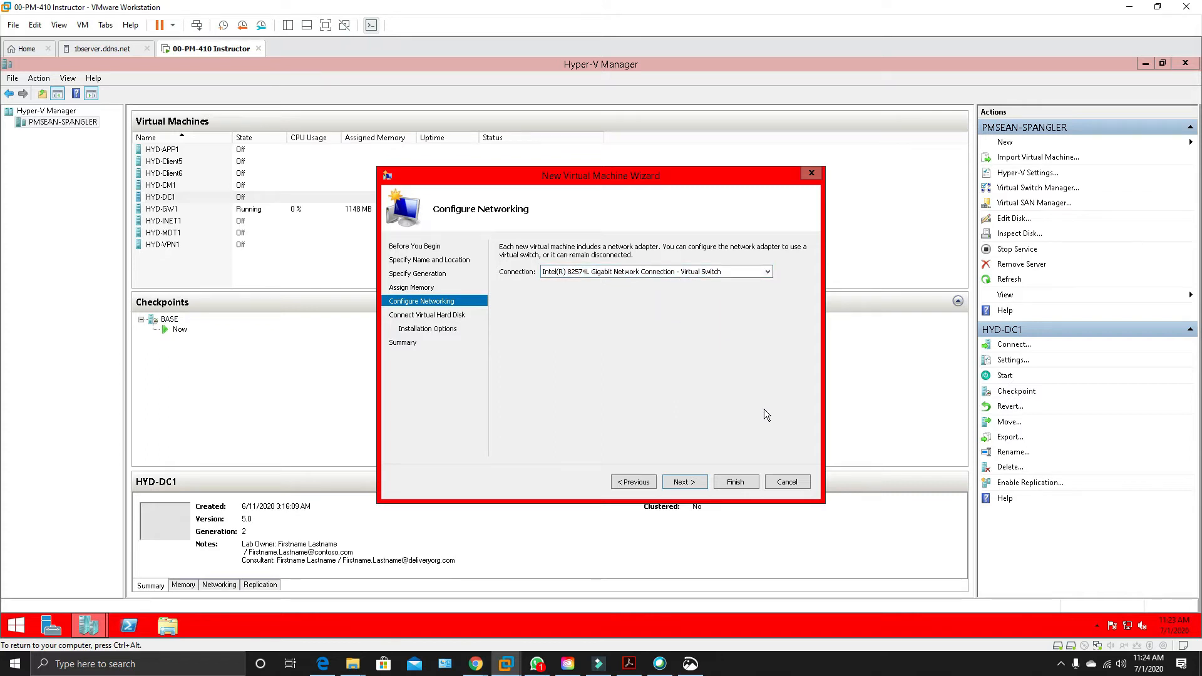
Choose to attach a virtual hard disk later and finish creating the HYD-Client1 virtual machine.
left_click(685, 482)
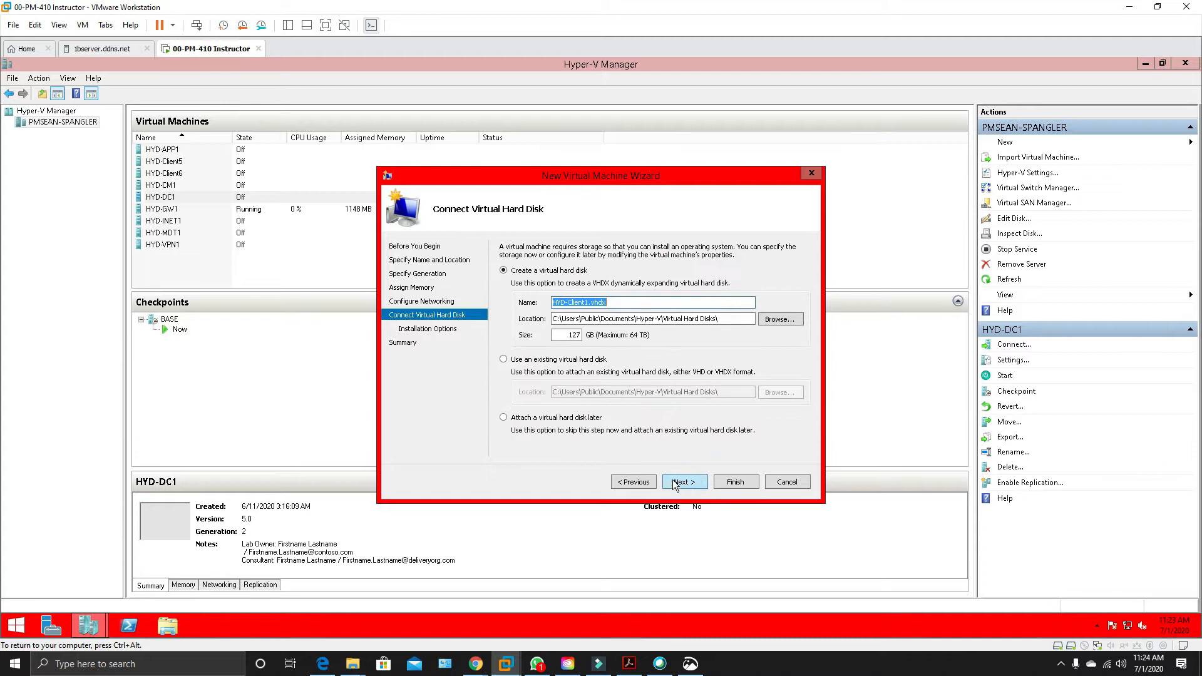
left_click(504, 417)
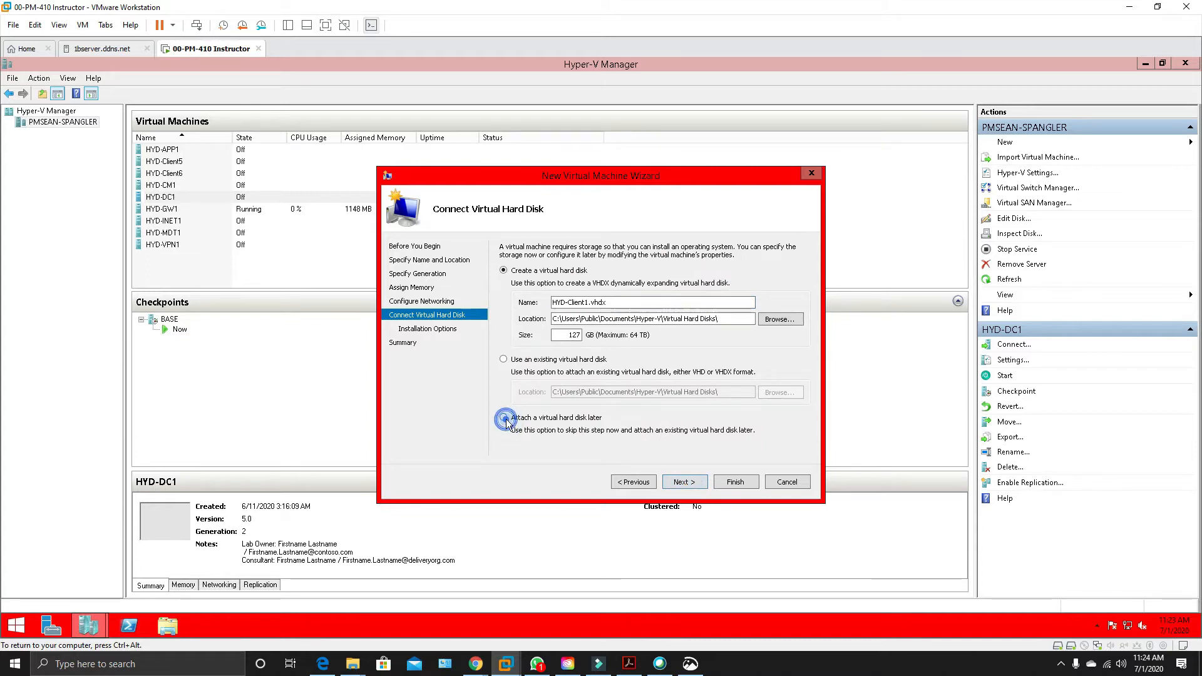
left_click(696, 483)
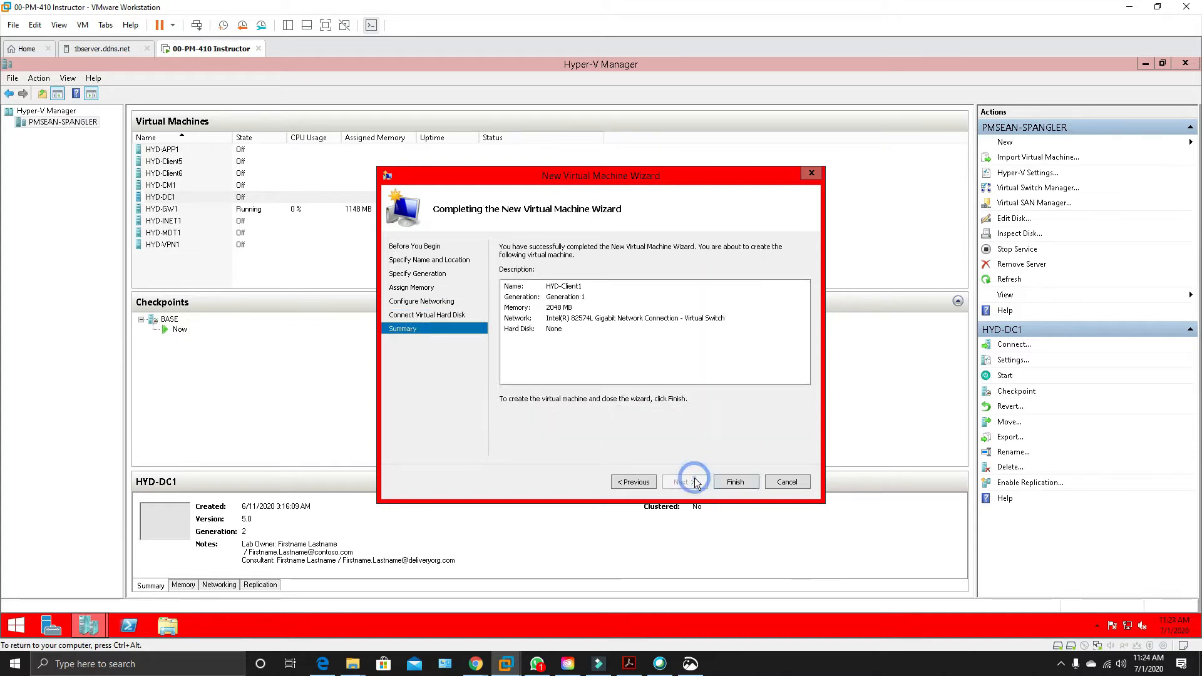
left_click(735, 482)
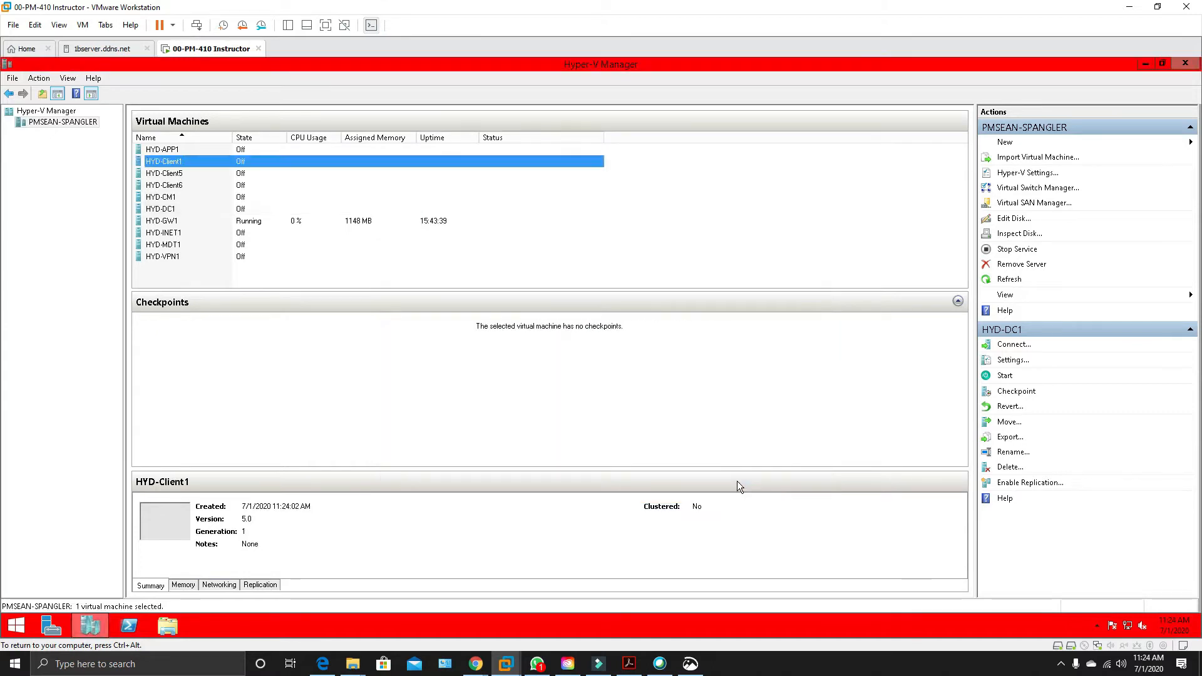
Open the HYD-Client1 virtual machine's settings and add a hard drive to IDE Controller 0.
right_click(216, 159)
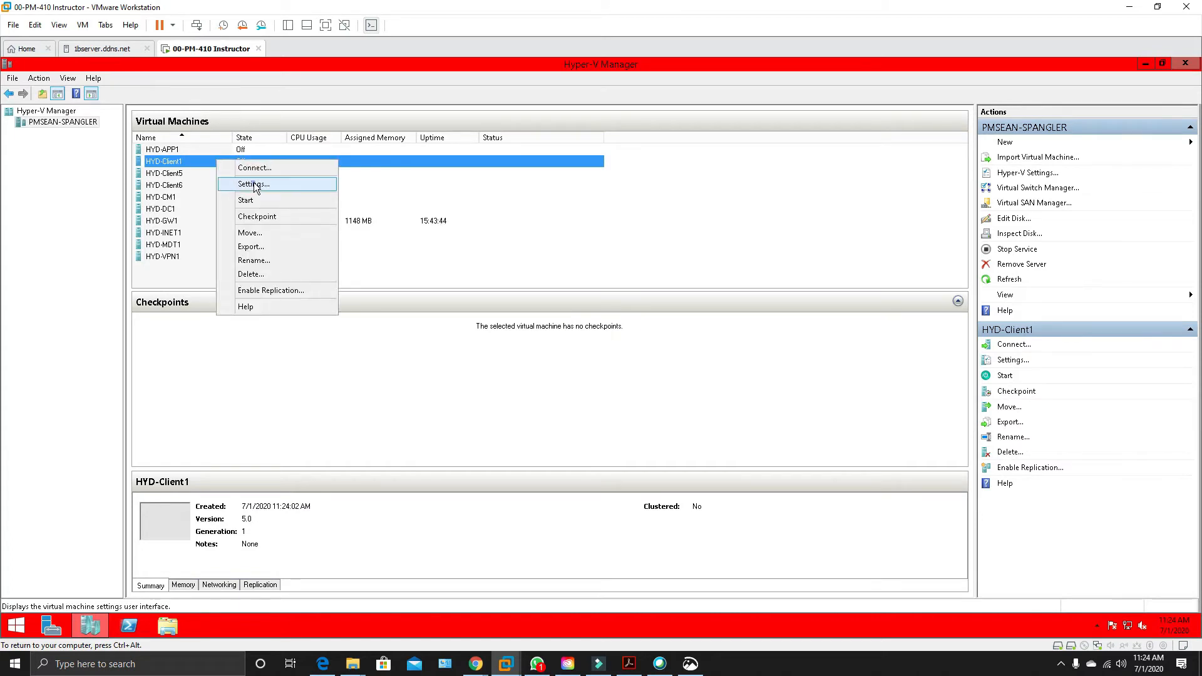
left_click(253, 182)
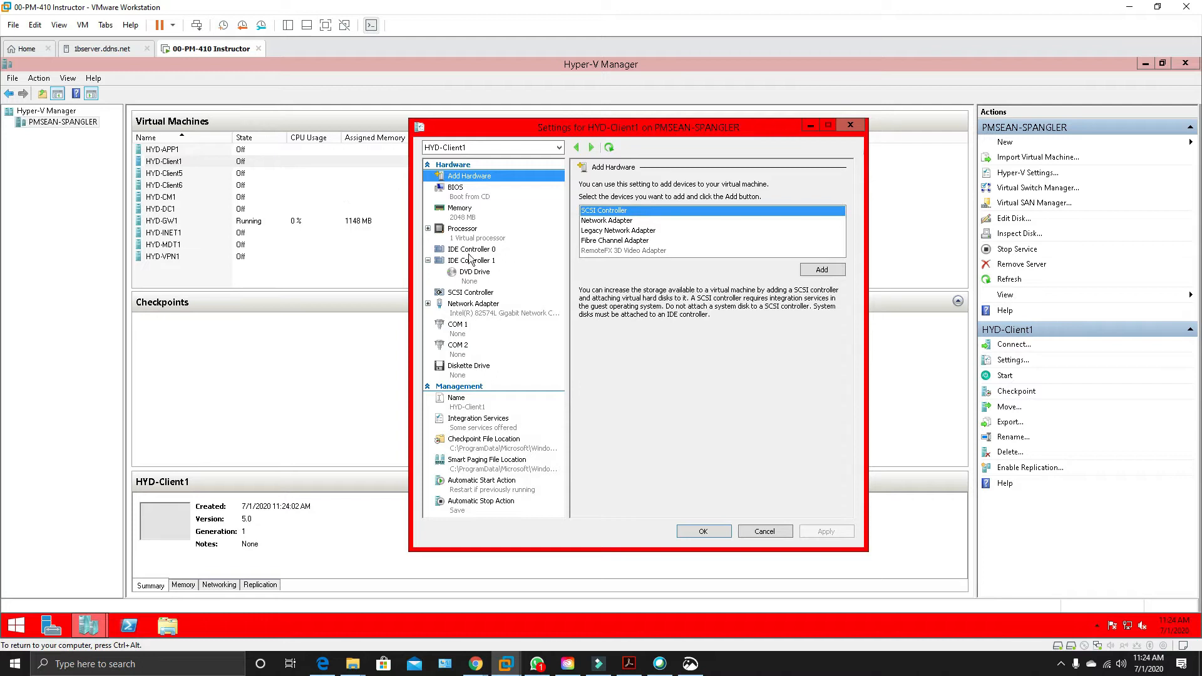
left_click(469, 258)
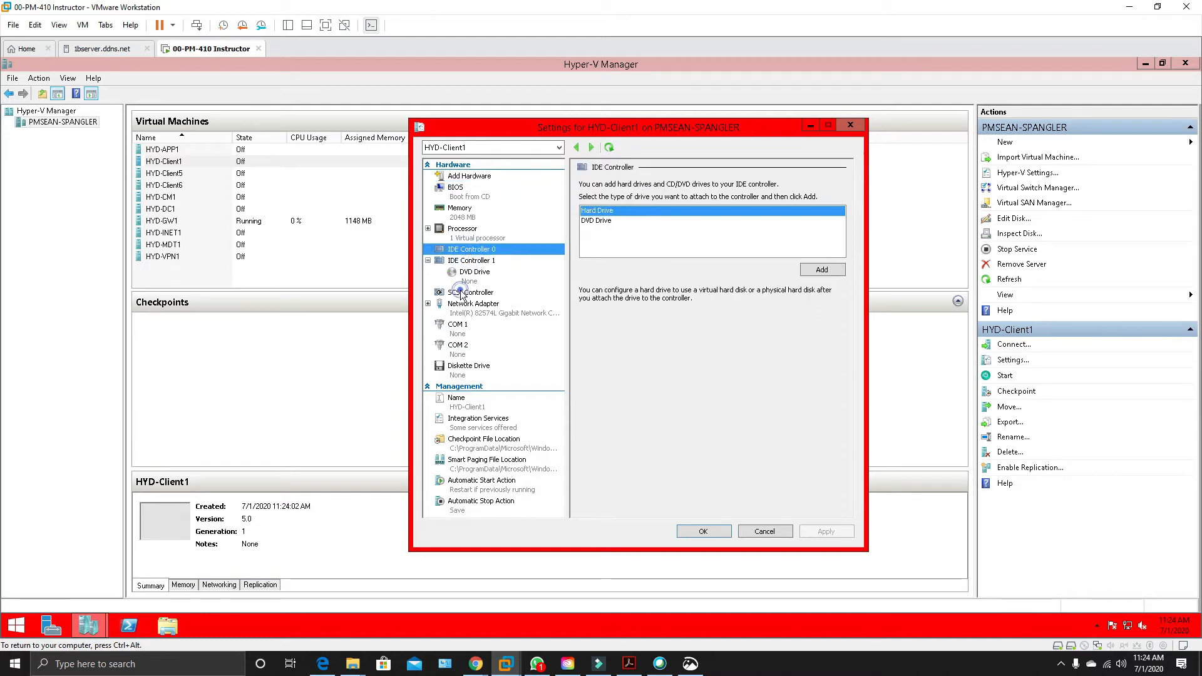
left_click(462, 294)
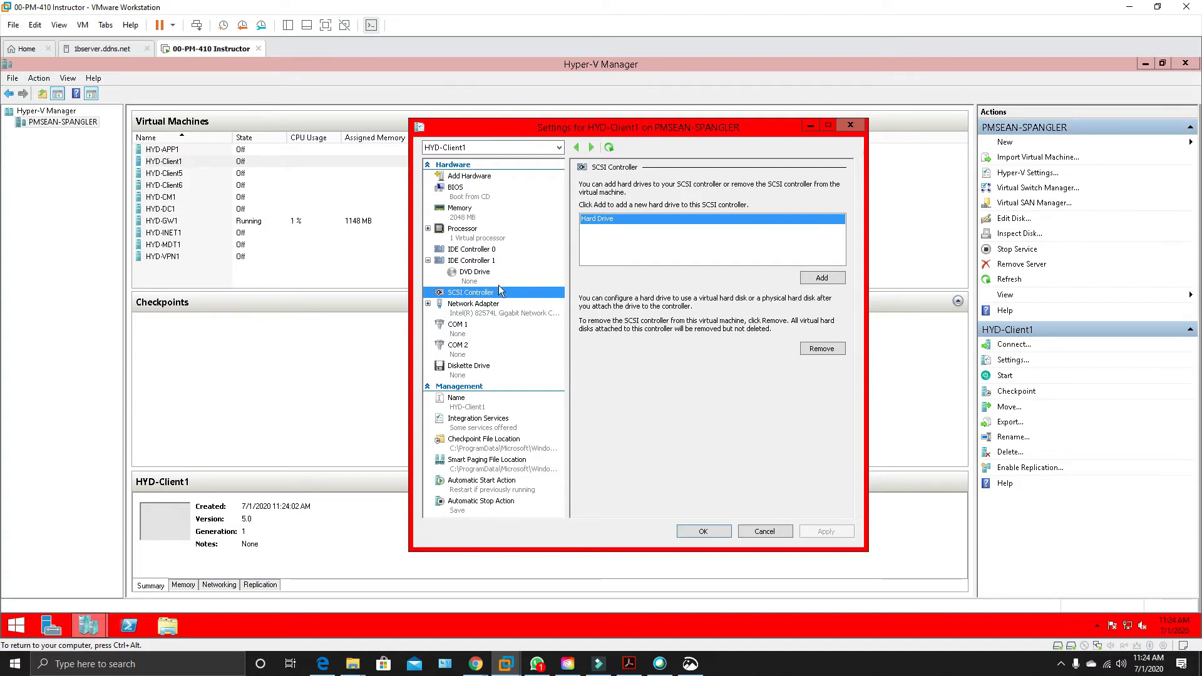
left_click(464, 190)
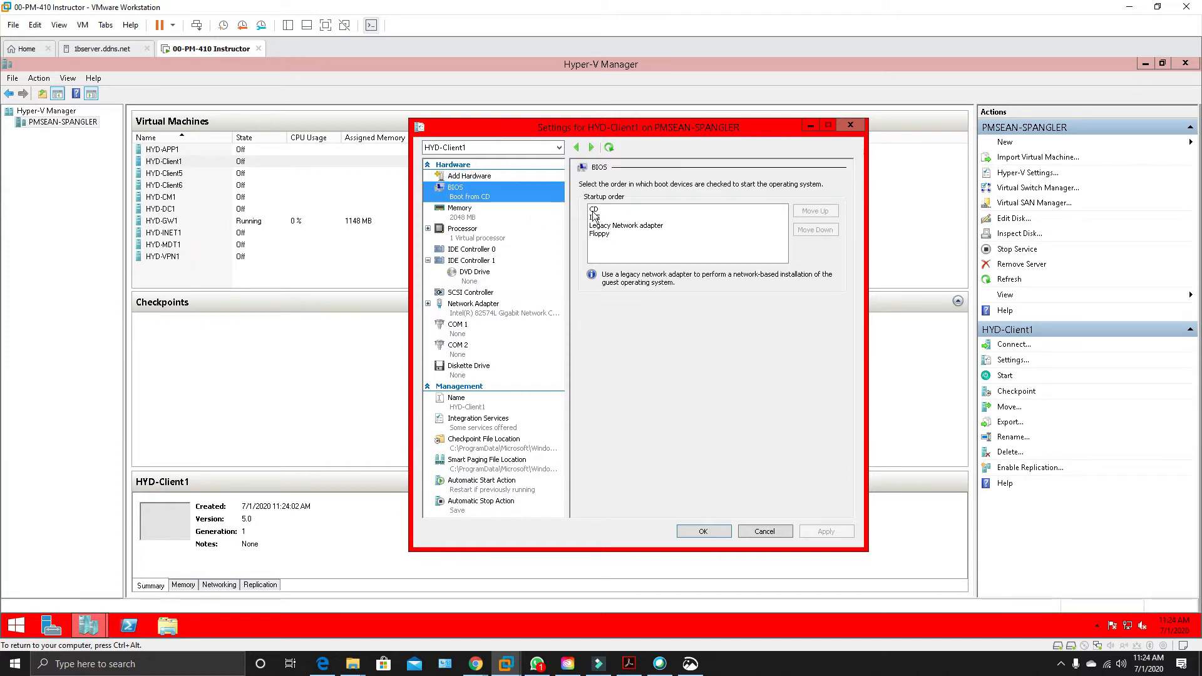
left_click(476, 251)
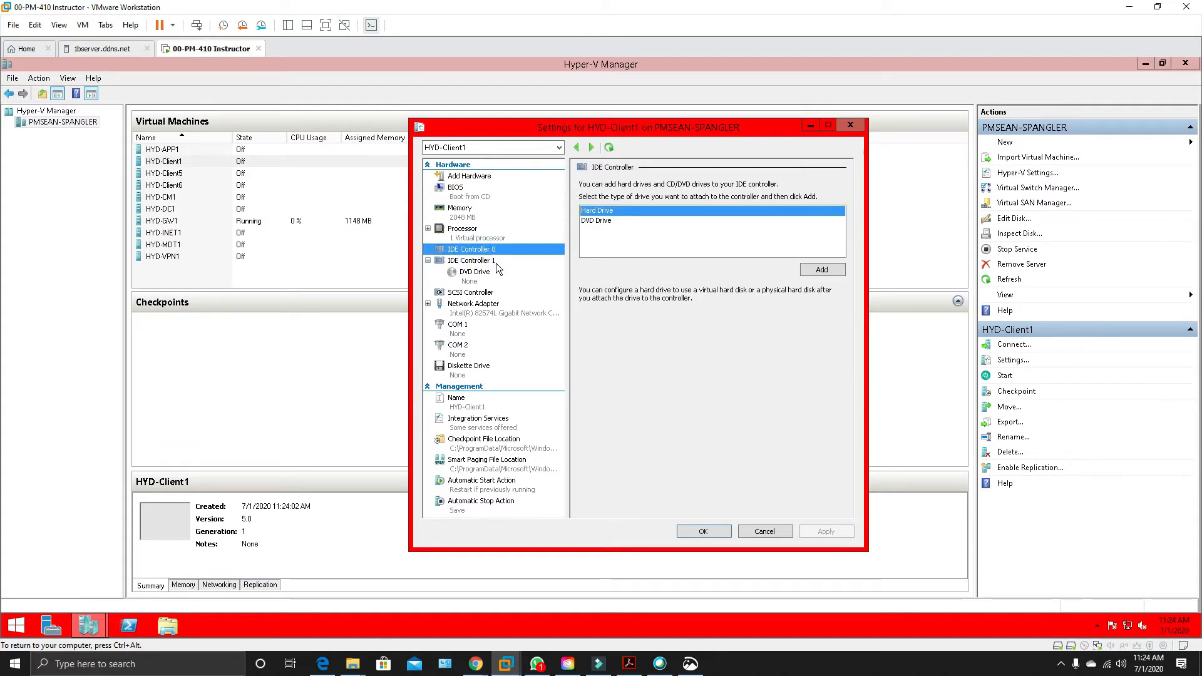
left_click(479, 249)
left_click(814, 271)
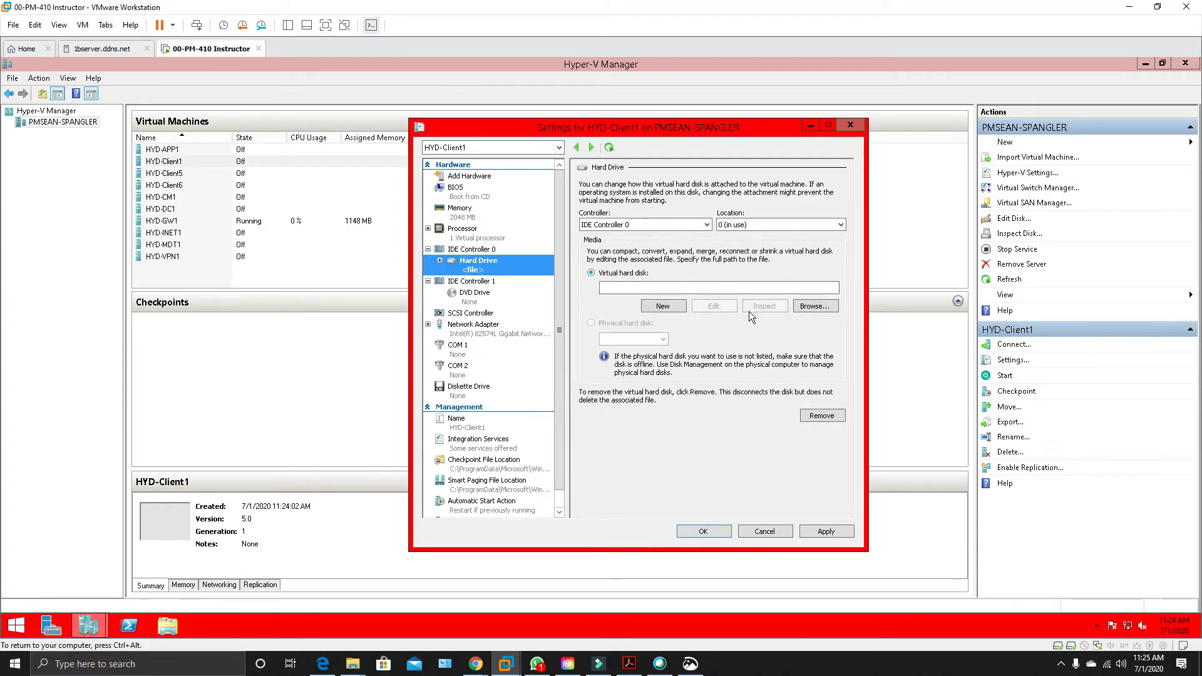
Start creating a new virtual hard disk for the added drive and copy the HYD-Client1 name from the virtual machine list.
left_click(661, 305)
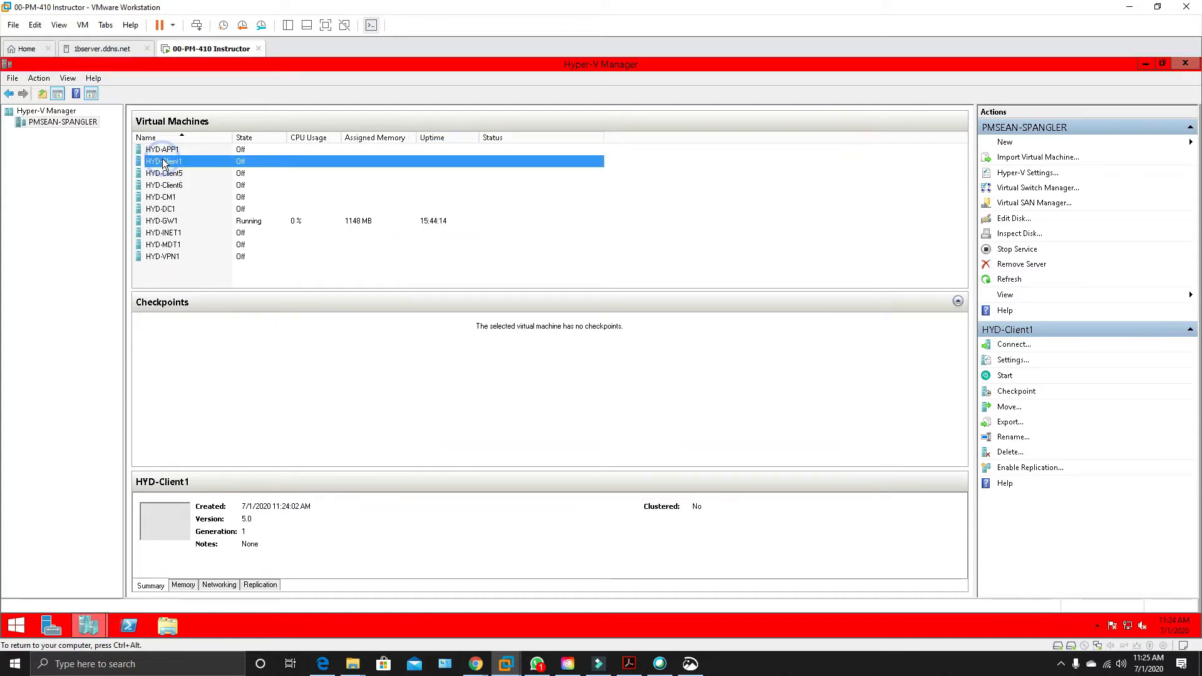
left_click(163, 159)
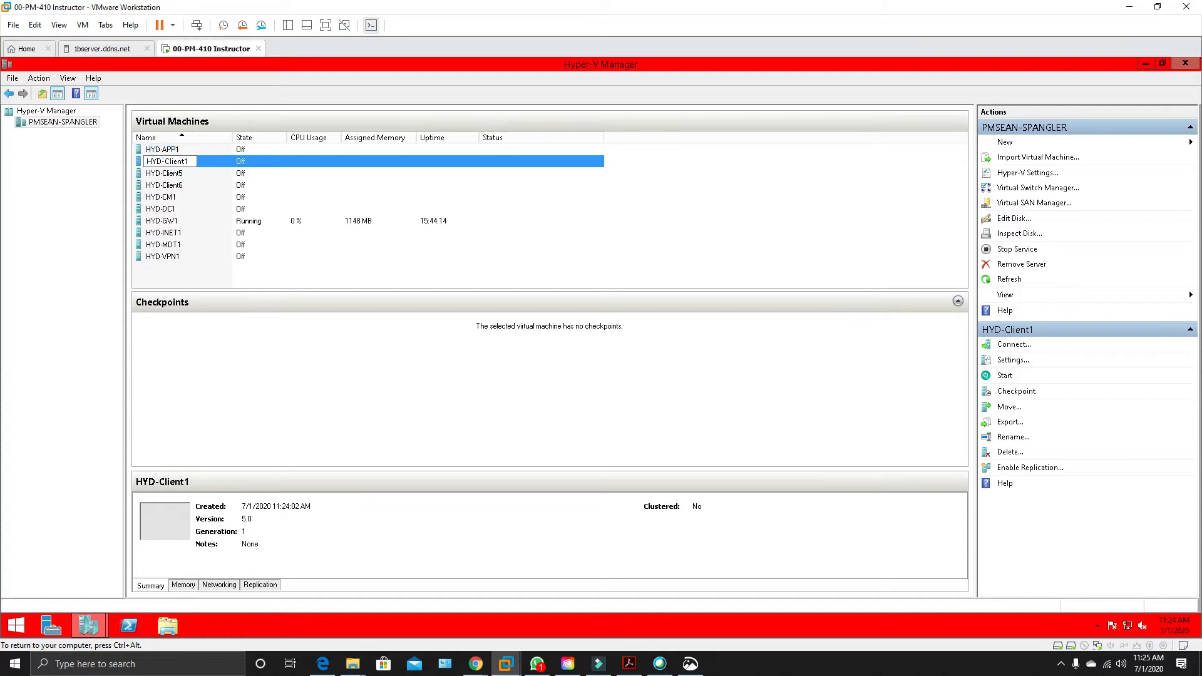
key("ctrl+a")
key("ctrl+c")
right_click(162, 160)
left_click(193, 198)
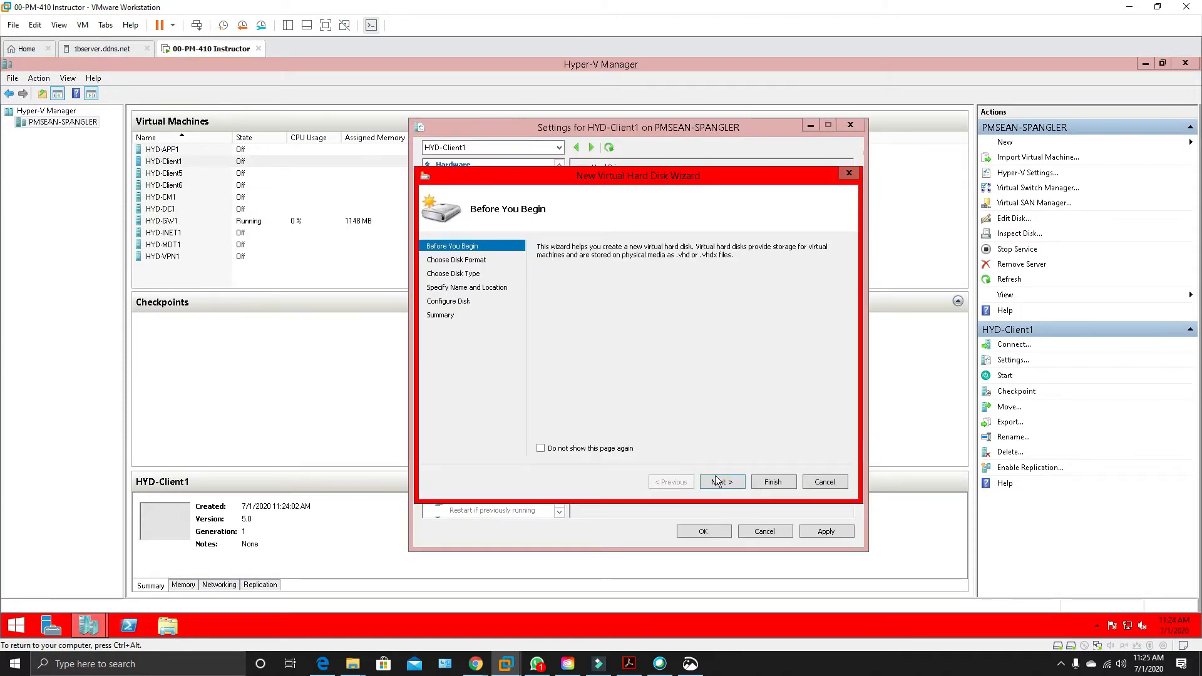
Keep the VHDX format for the new virtual hard disk and choose the Differencing disk type.
left_click(716, 478)
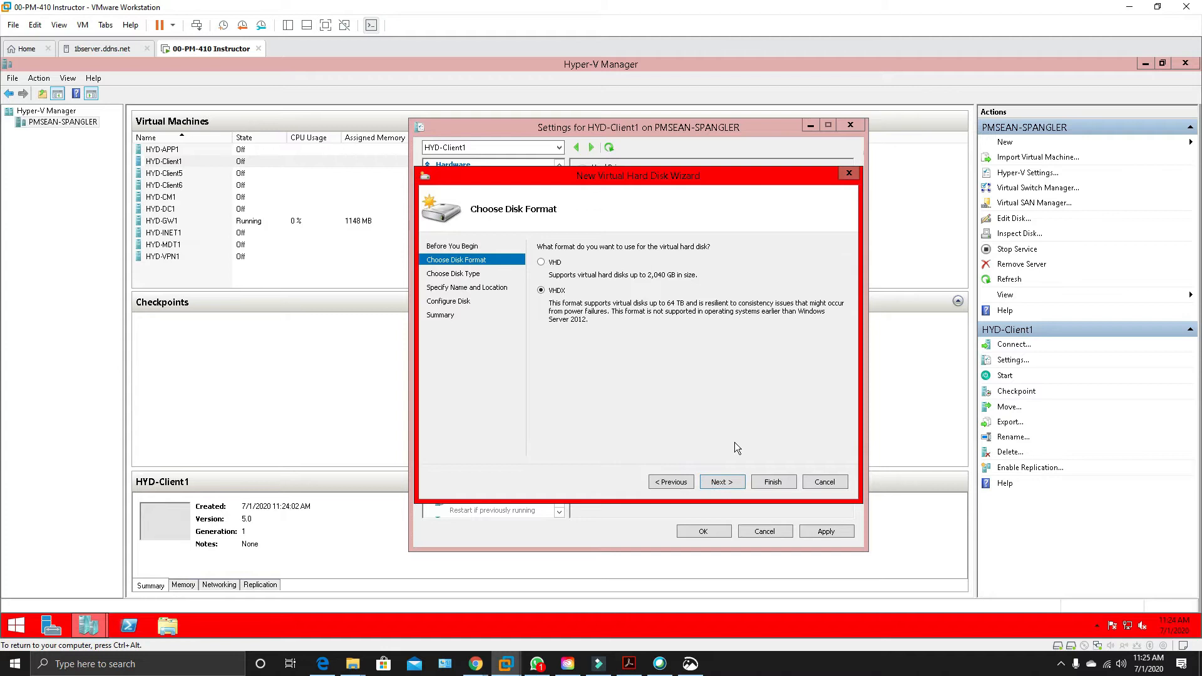
left_click(728, 481)
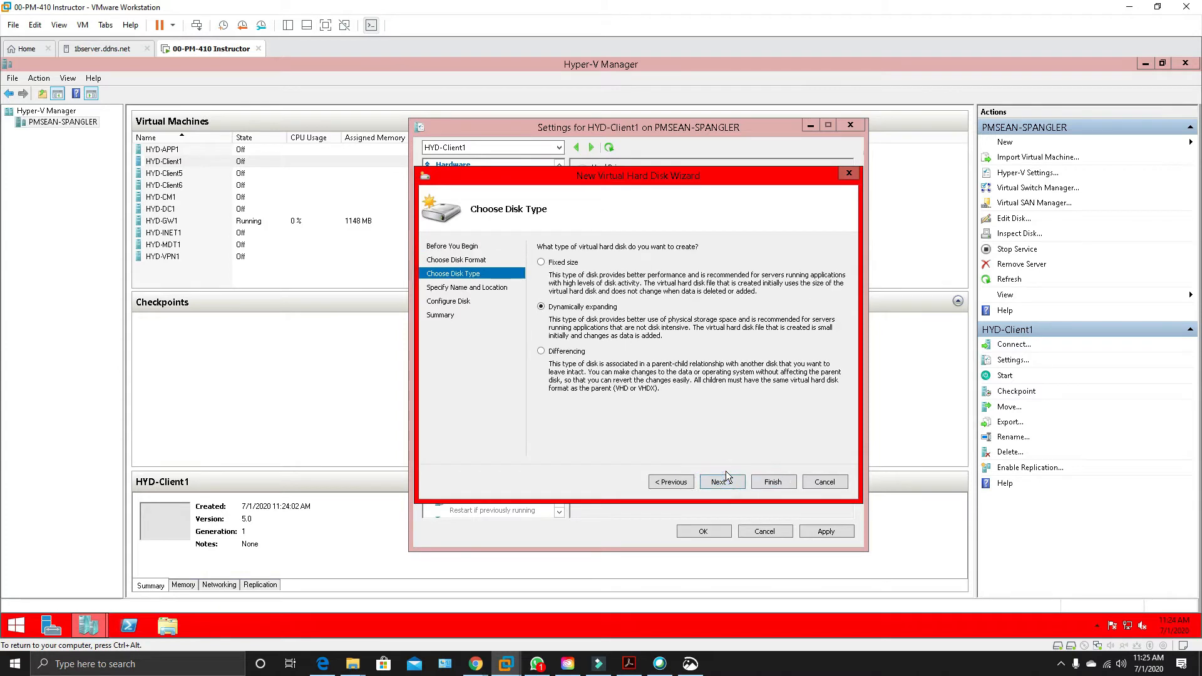
left_click(541, 352)
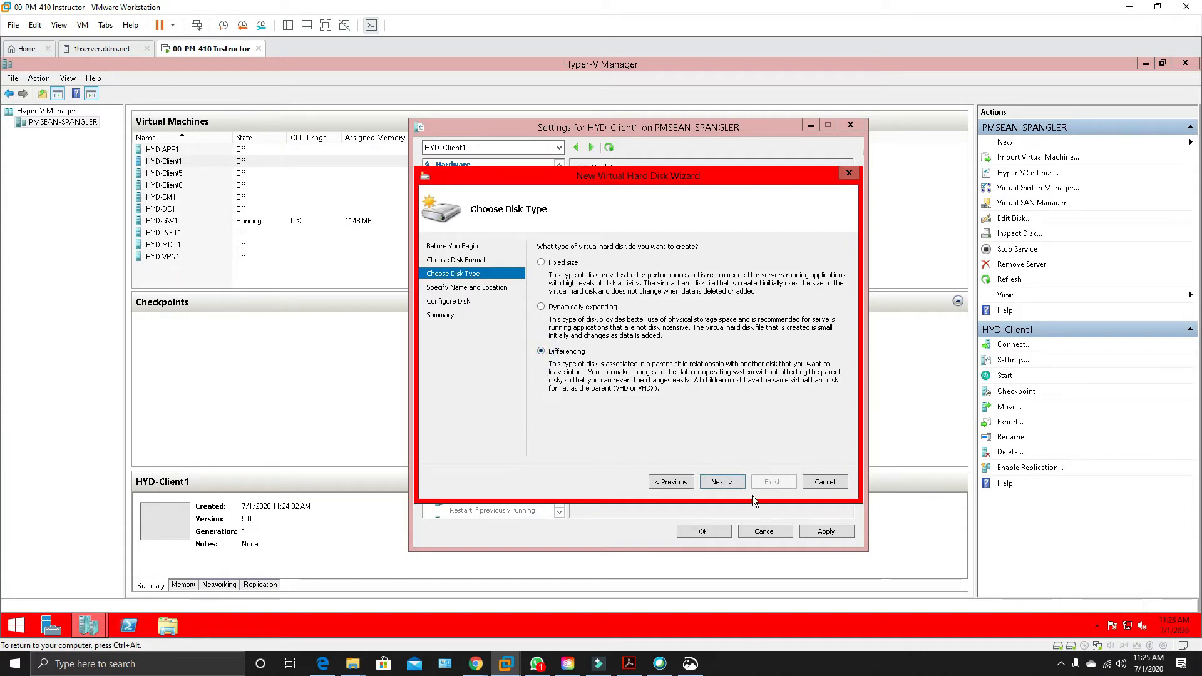
left_click(722, 482)
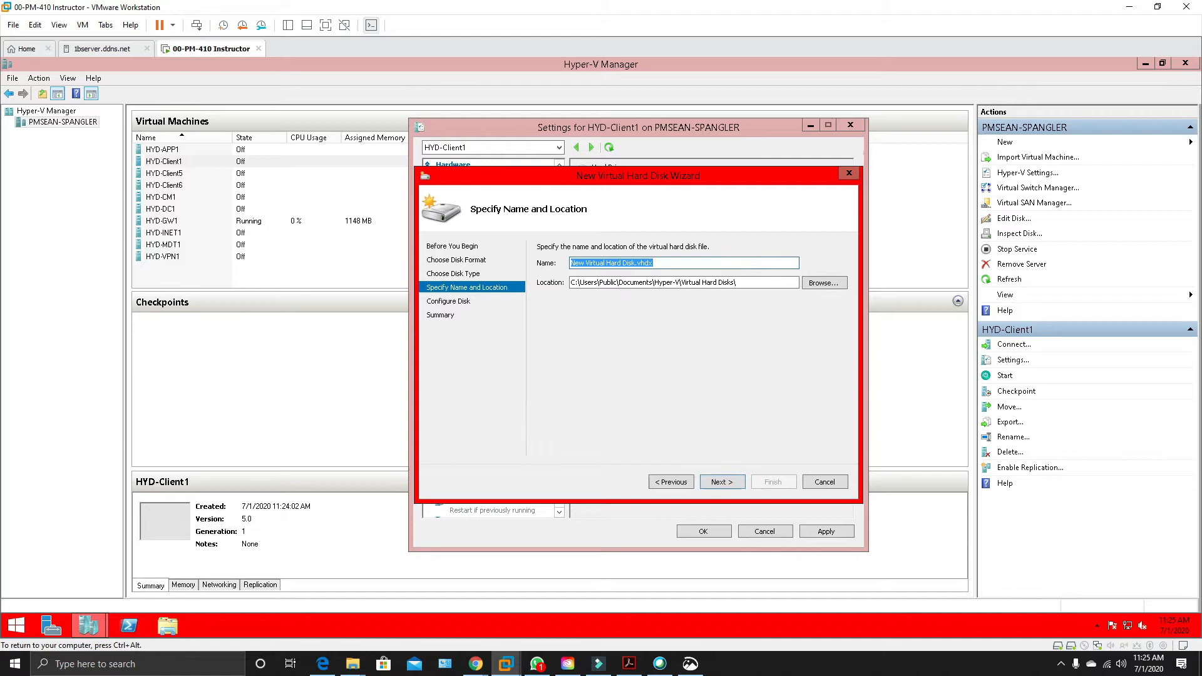
Name the virtual hard disk HYD-Client1 and store it in a new HYD-Client1 folder on the Labs (L:) drive.
right_click(604, 265)
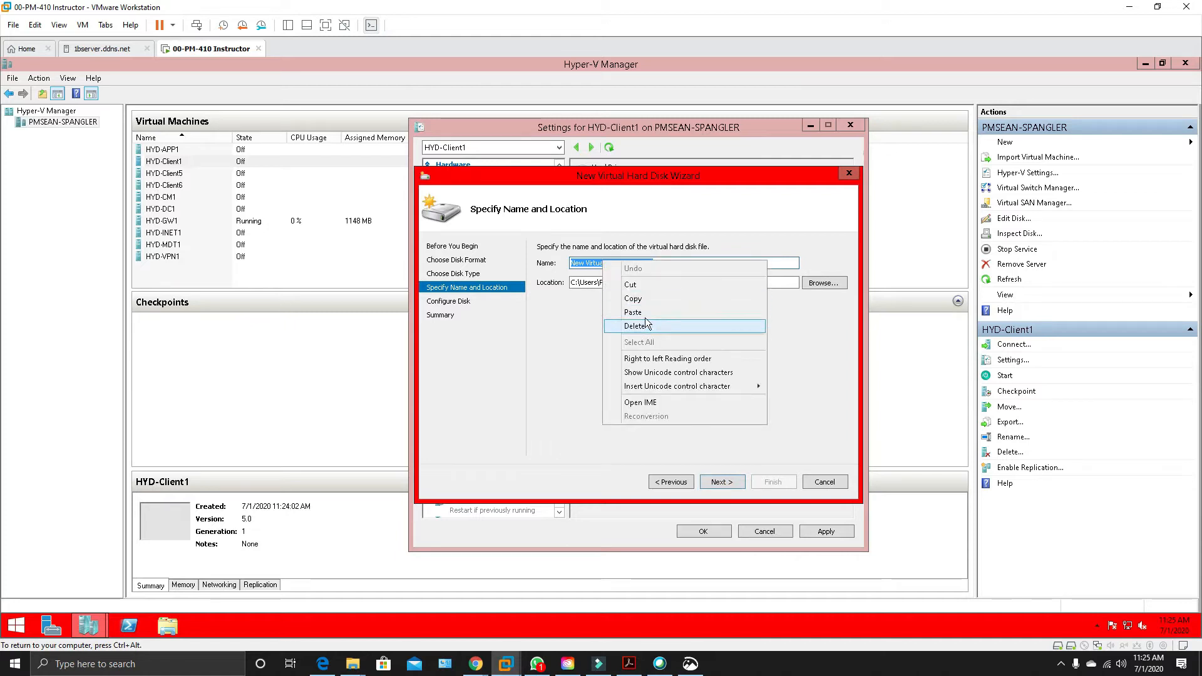
left_click(712, 310)
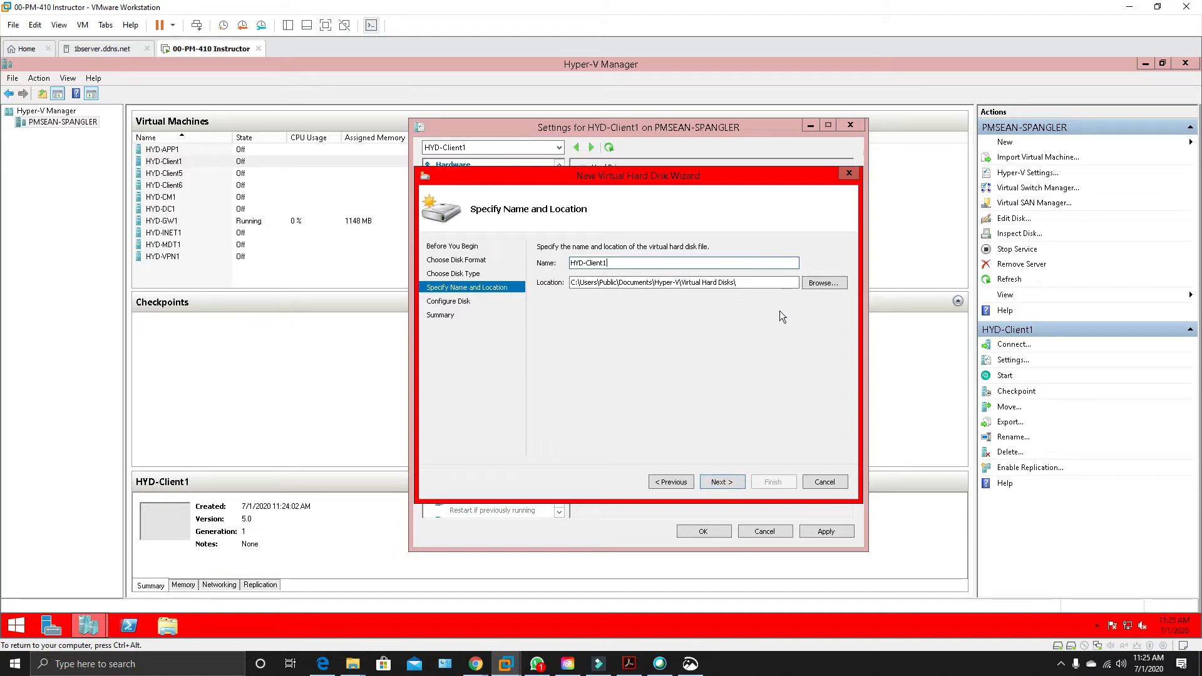
left_click(835, 285)
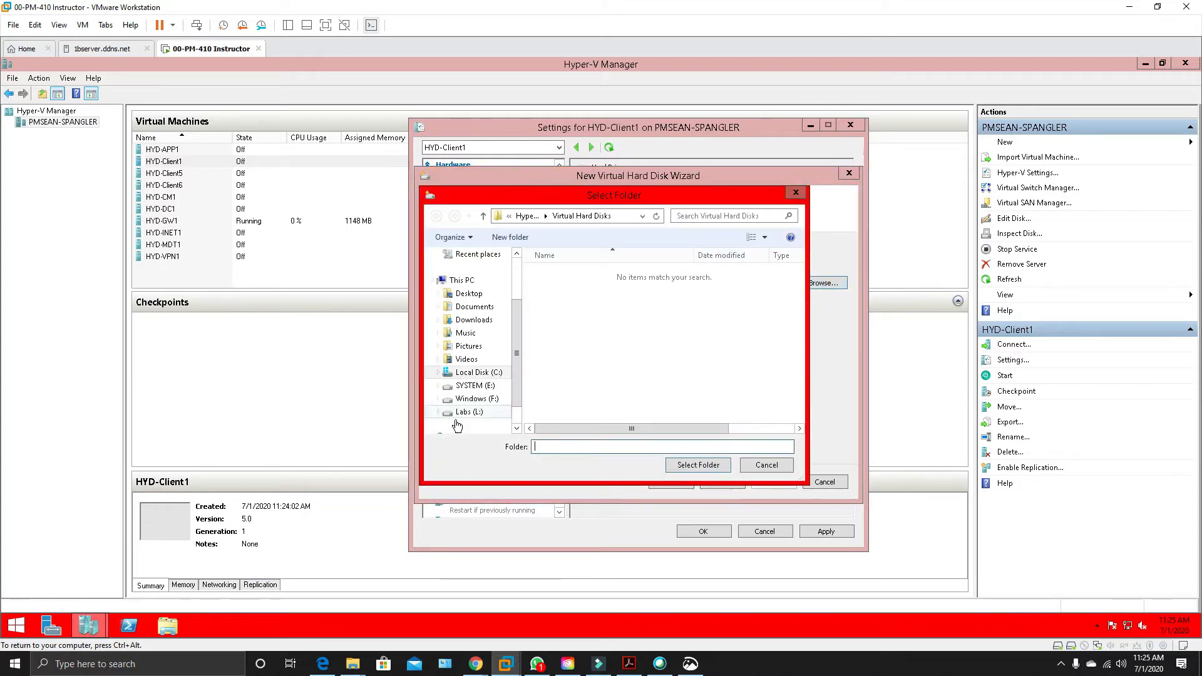
left_click(465, 415)
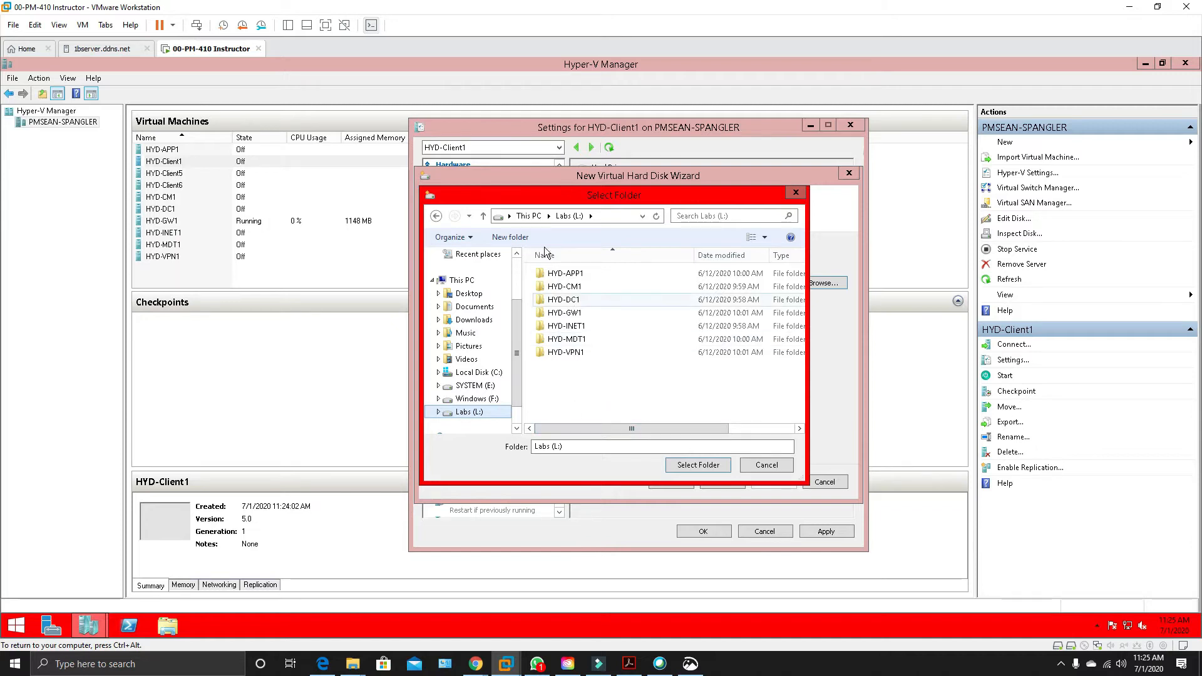
left_click(523, 238)
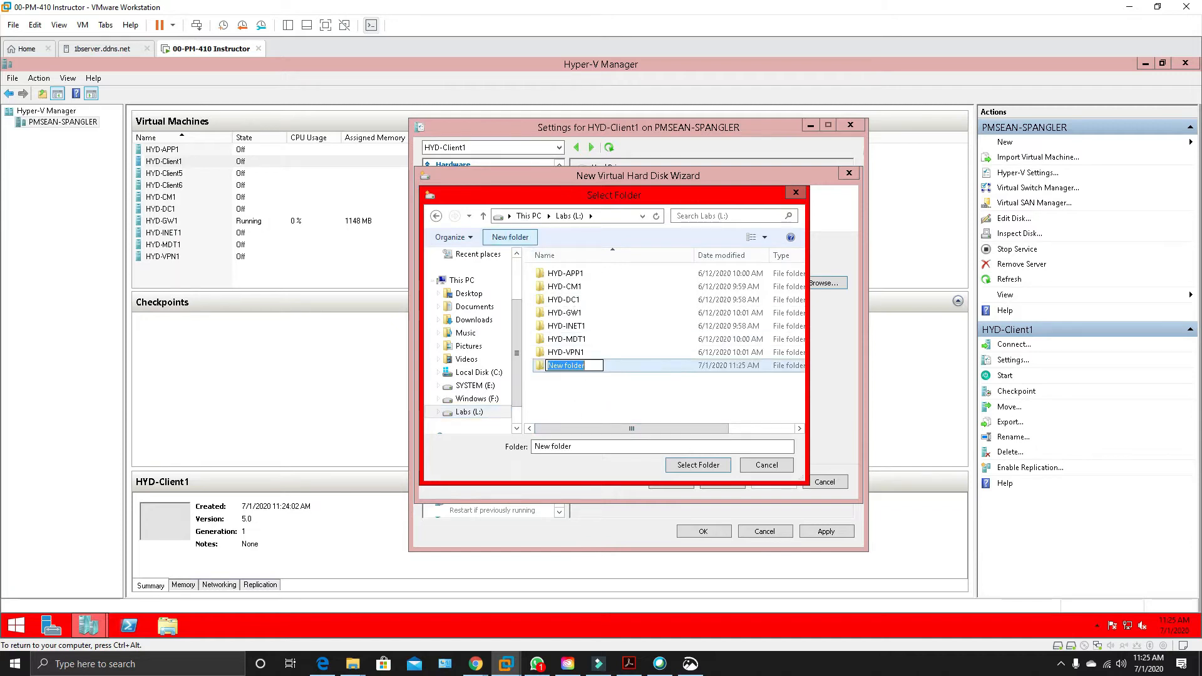
right_click(573, 365)
left_click(593, 413)
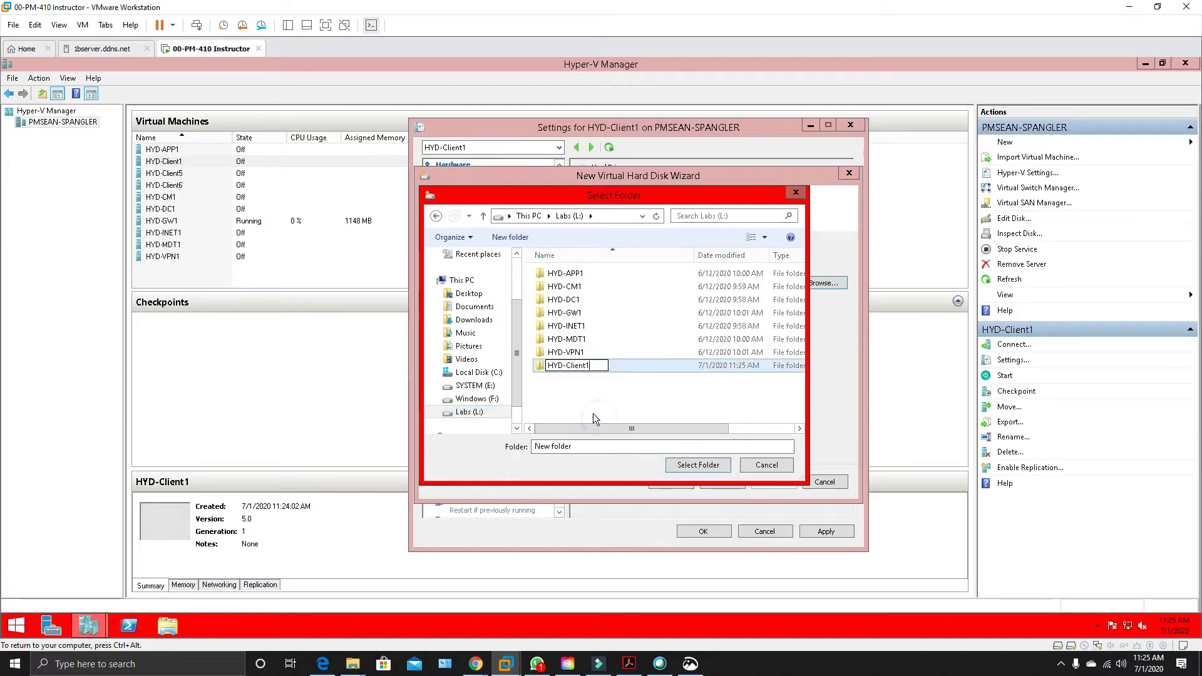
left_click(544, 367)
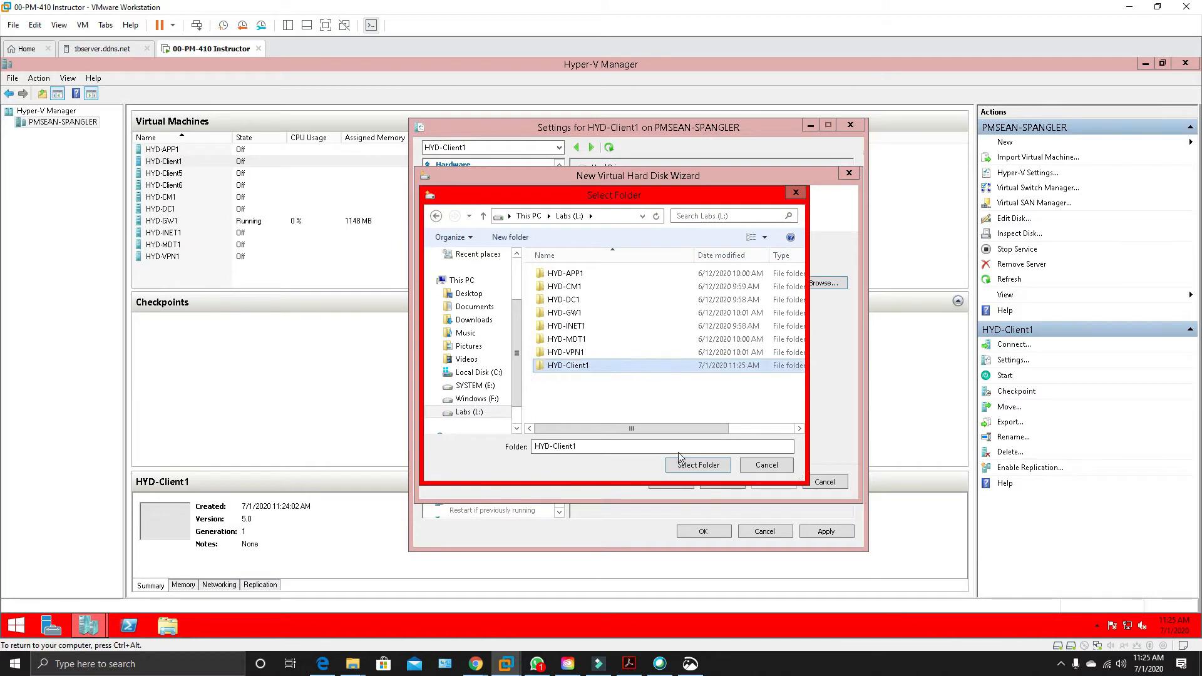
left_click(693, 466)
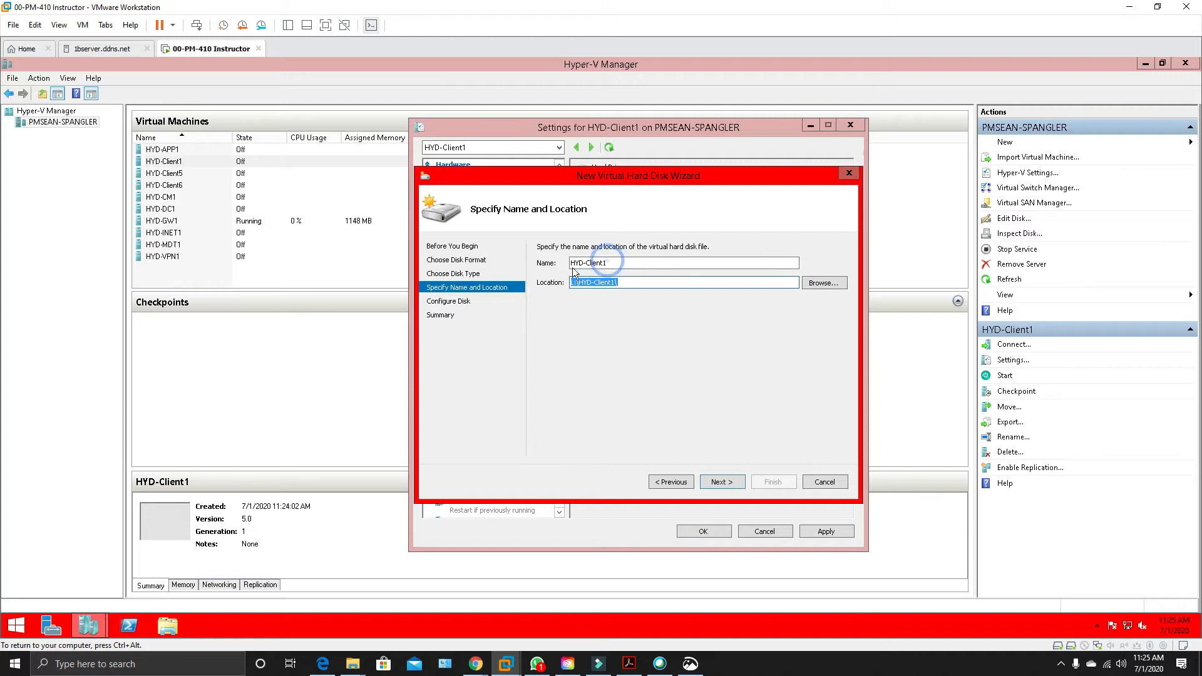
left_click(720, 482)
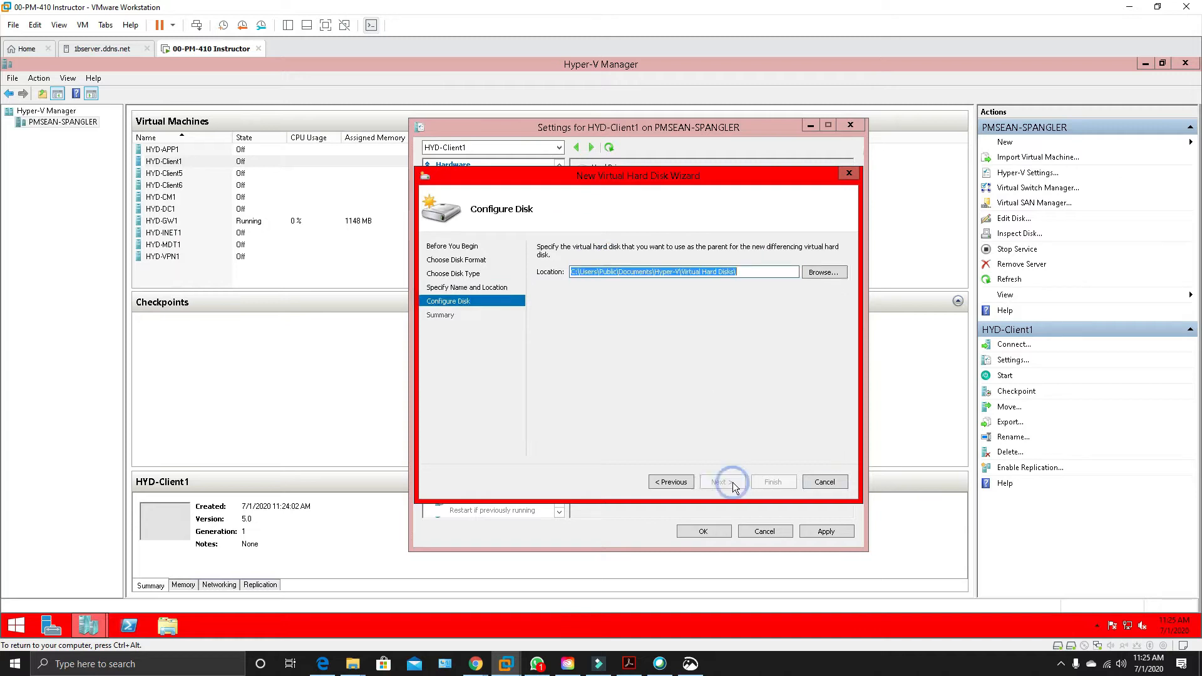
Use WindowsParent.vhdx on the Labs (L:) drive as the parent disk and finish creating the differencing disk.
left_click(825, 273)
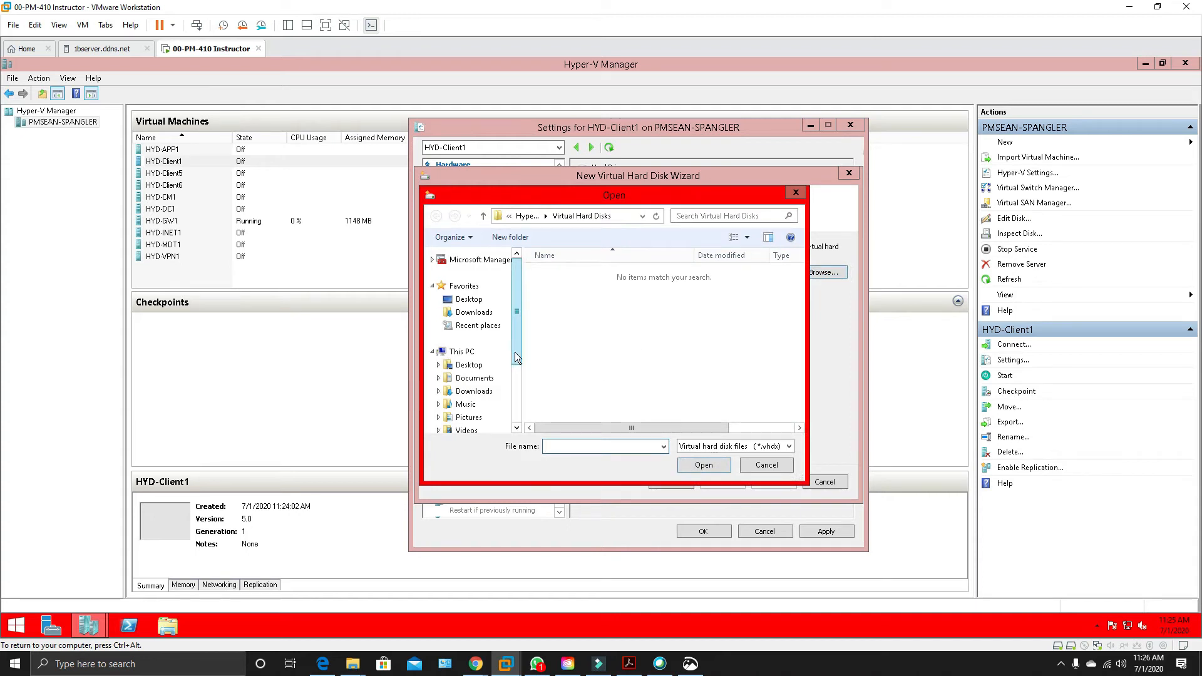
scroll(514, 352, "down", 3)
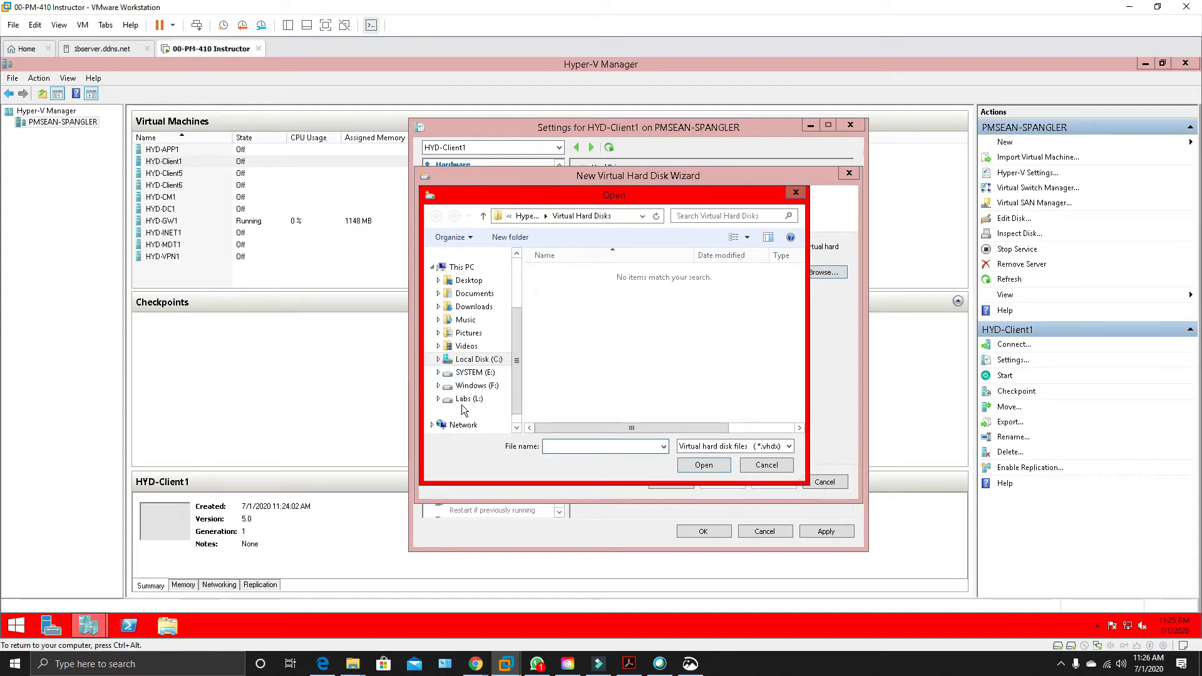
left_click(468, 399)
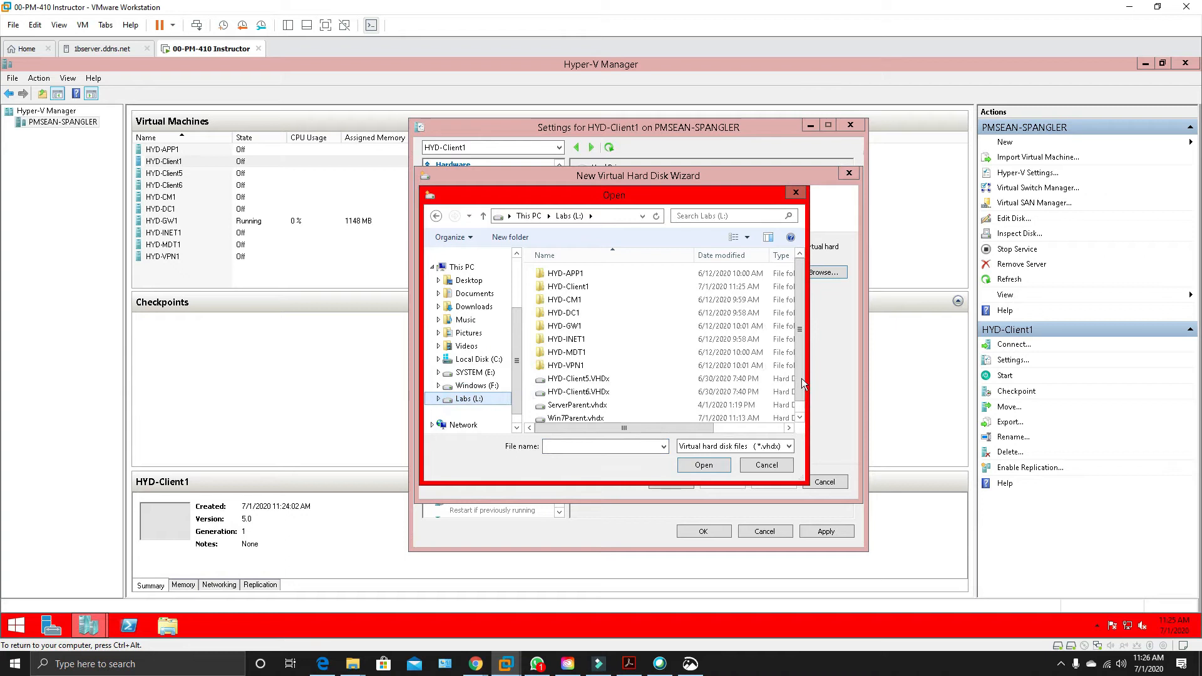
left_click_drag(802, 393, 801, 415)
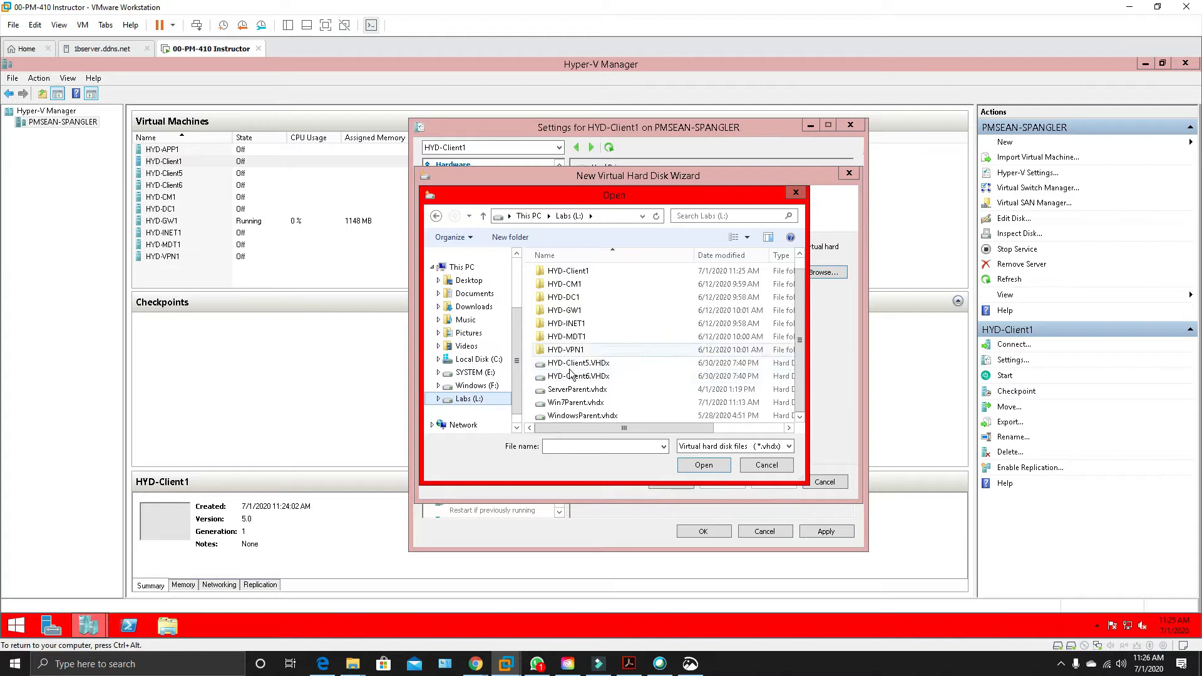
left_click(561, 416)
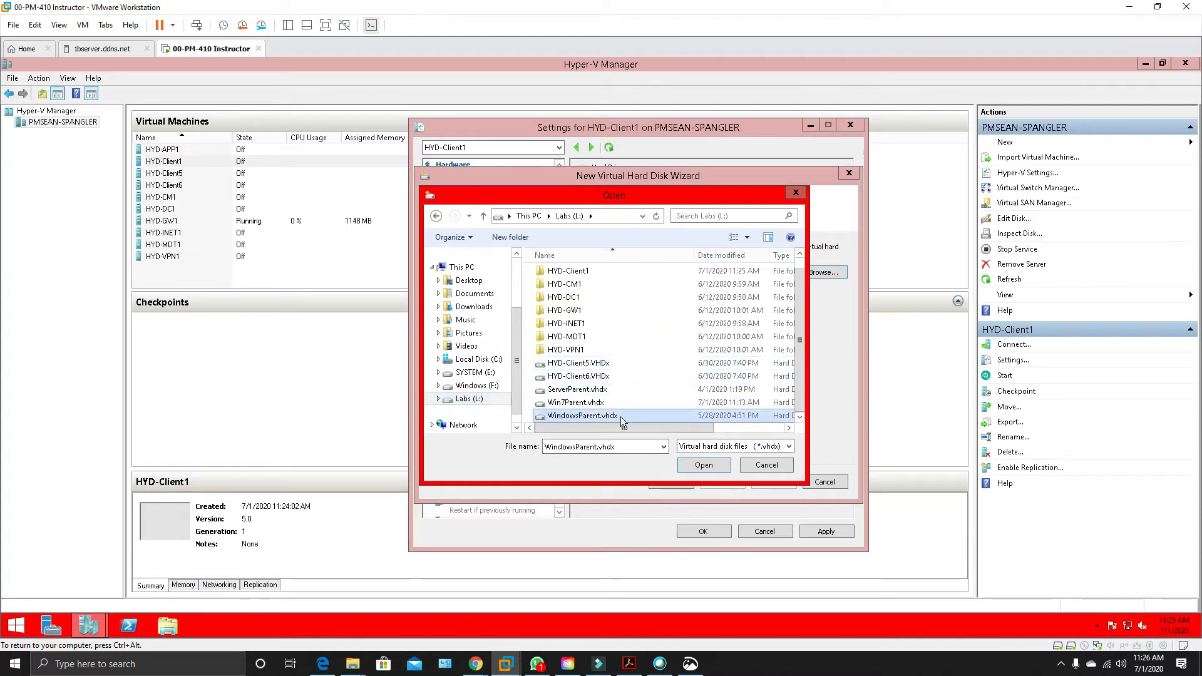
left_click(703, 466)
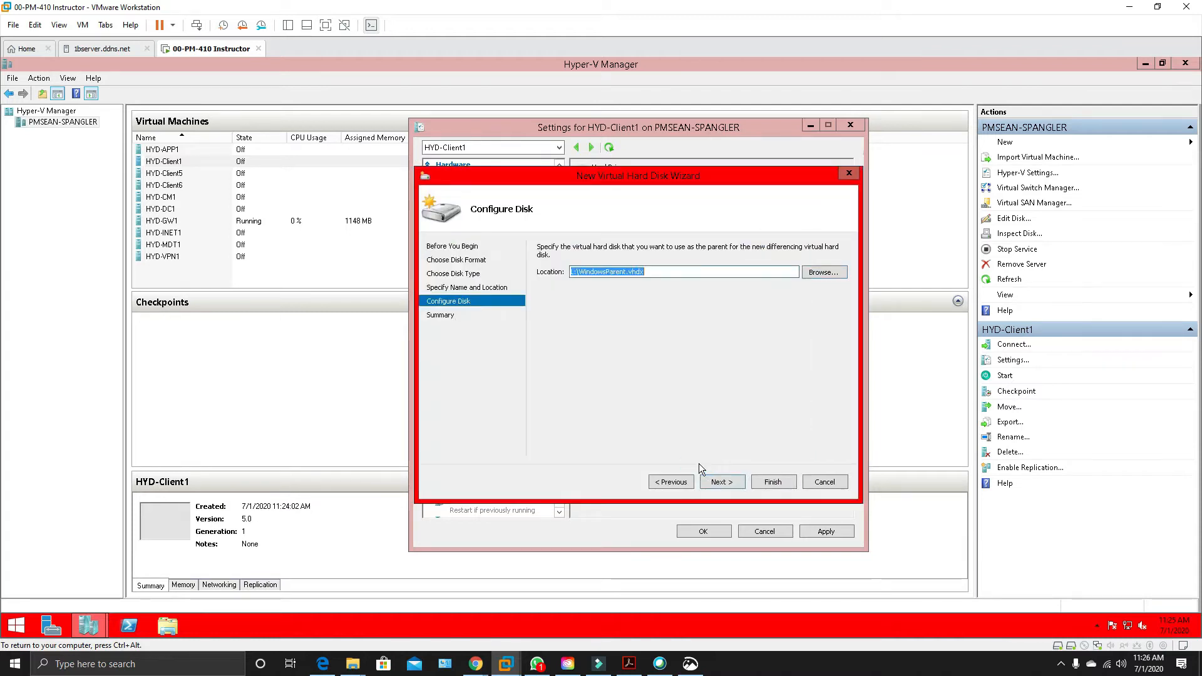
left_click(718, 483)
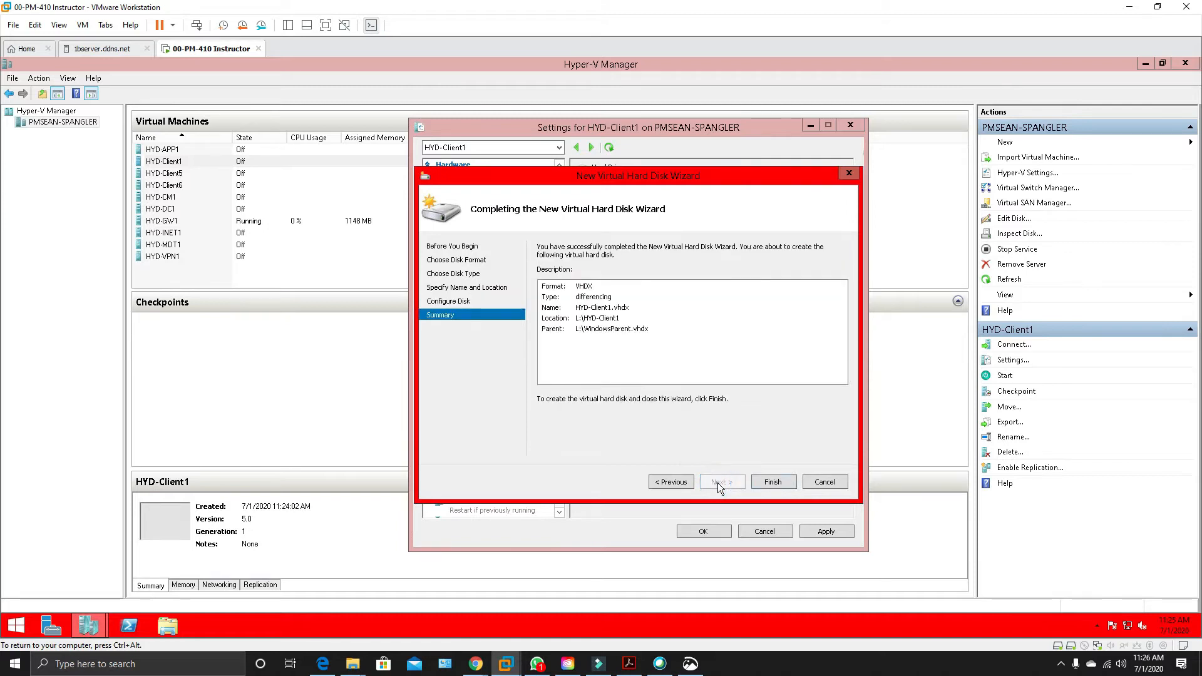
left_click(773, 486)
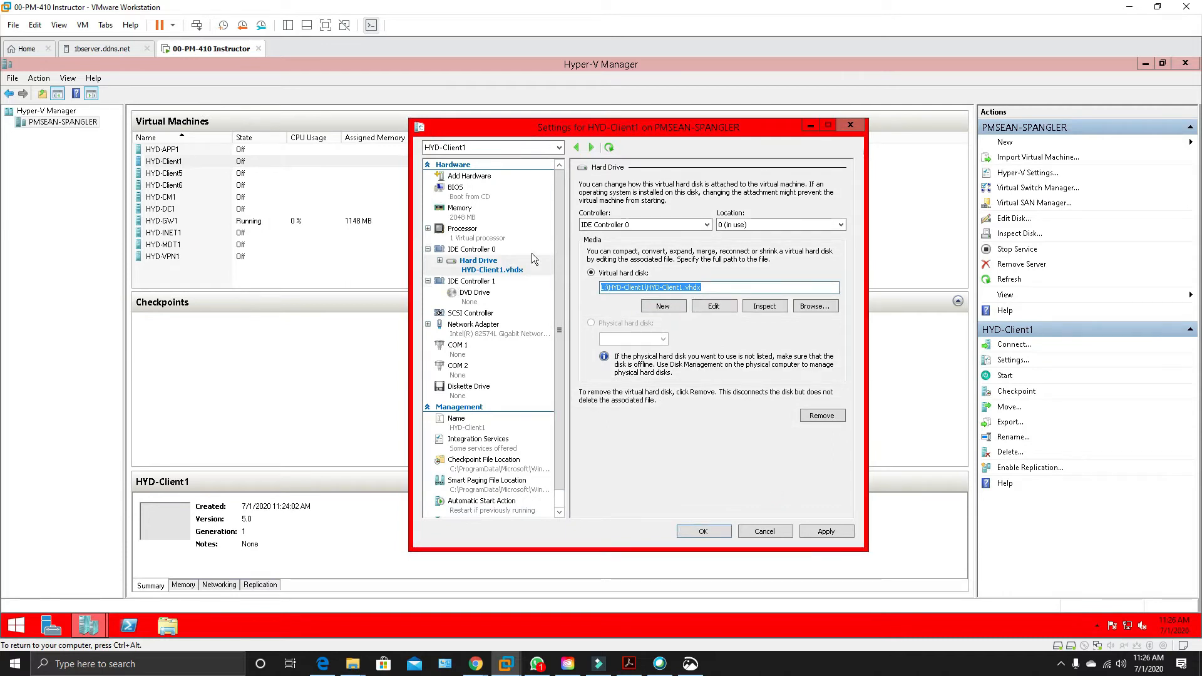
Apply the new hard drive to HYD-Client1, make IDE the first boot device in its BIOS startup order, and save the settings.
left_click(817, 535)
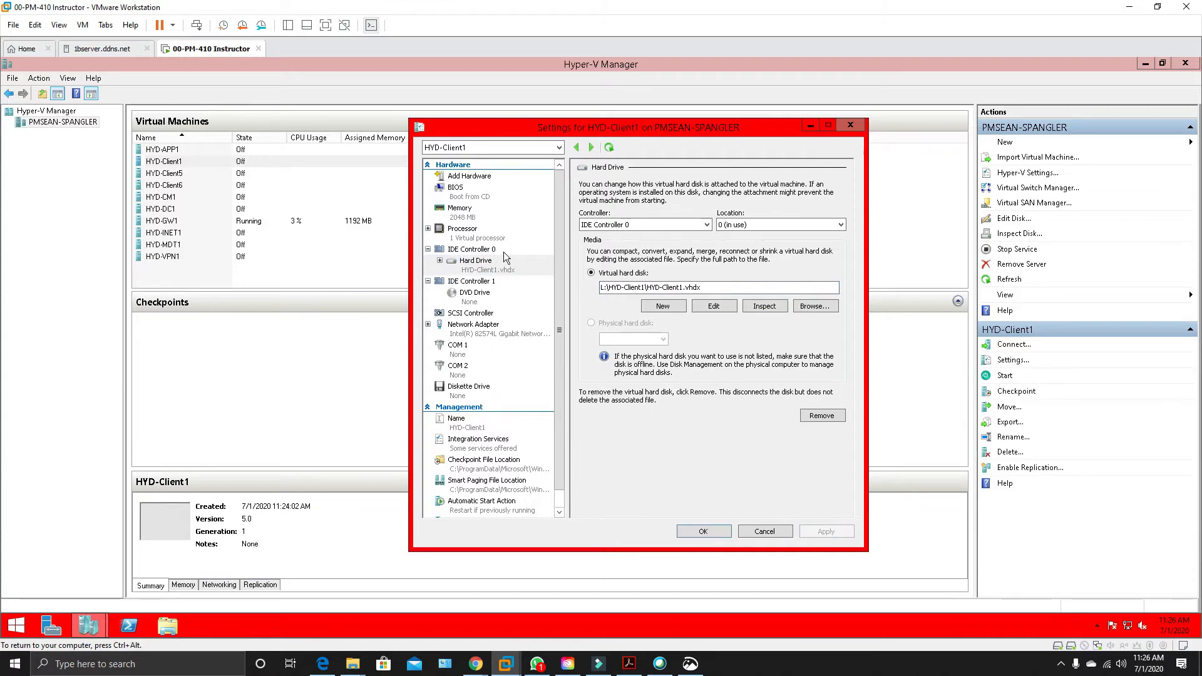
left_click(467, 192)
left_click(595, 217)
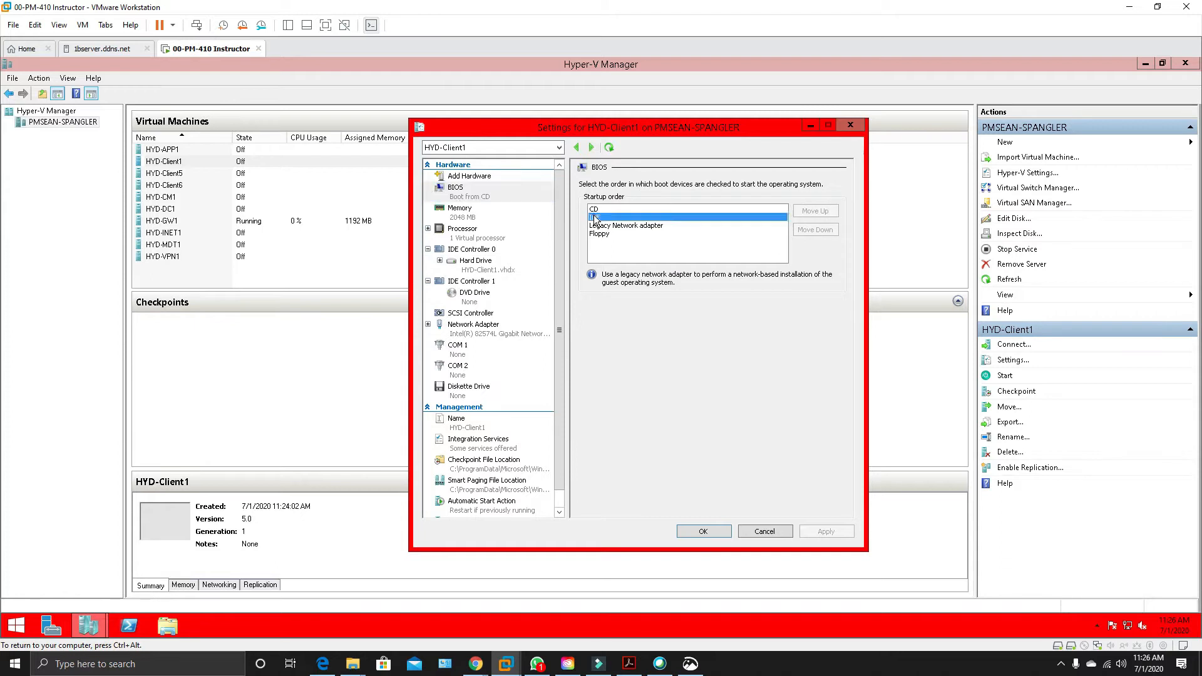
left_click(825, 211)
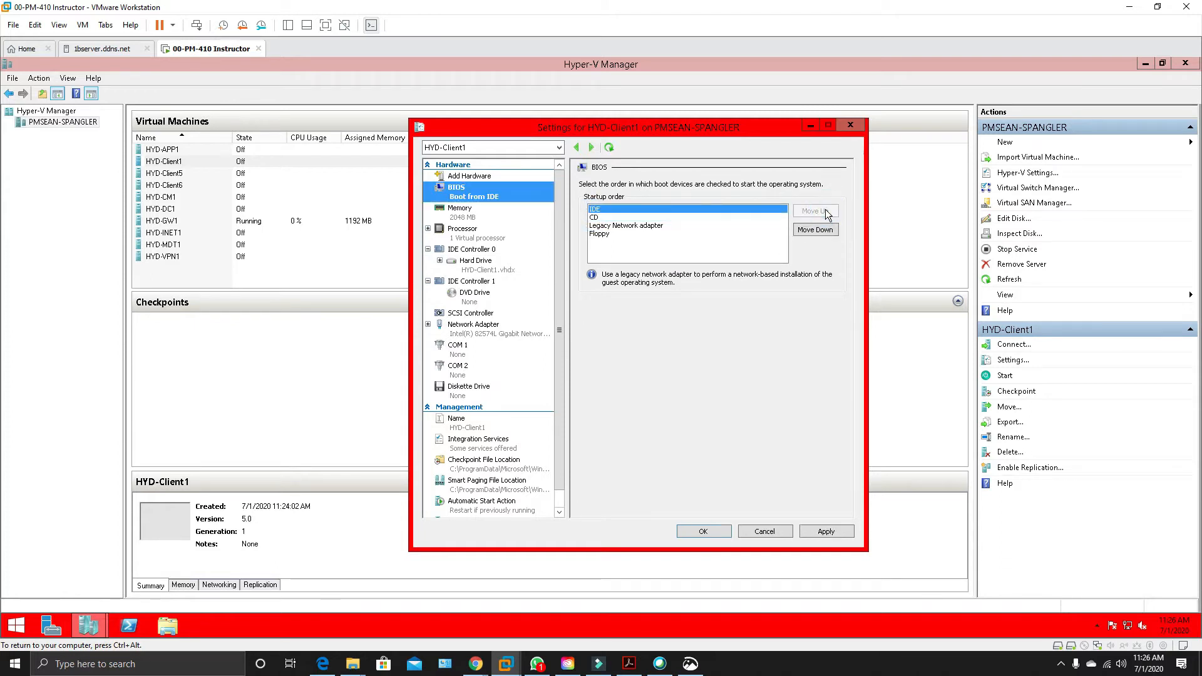
left_click(826, 532)
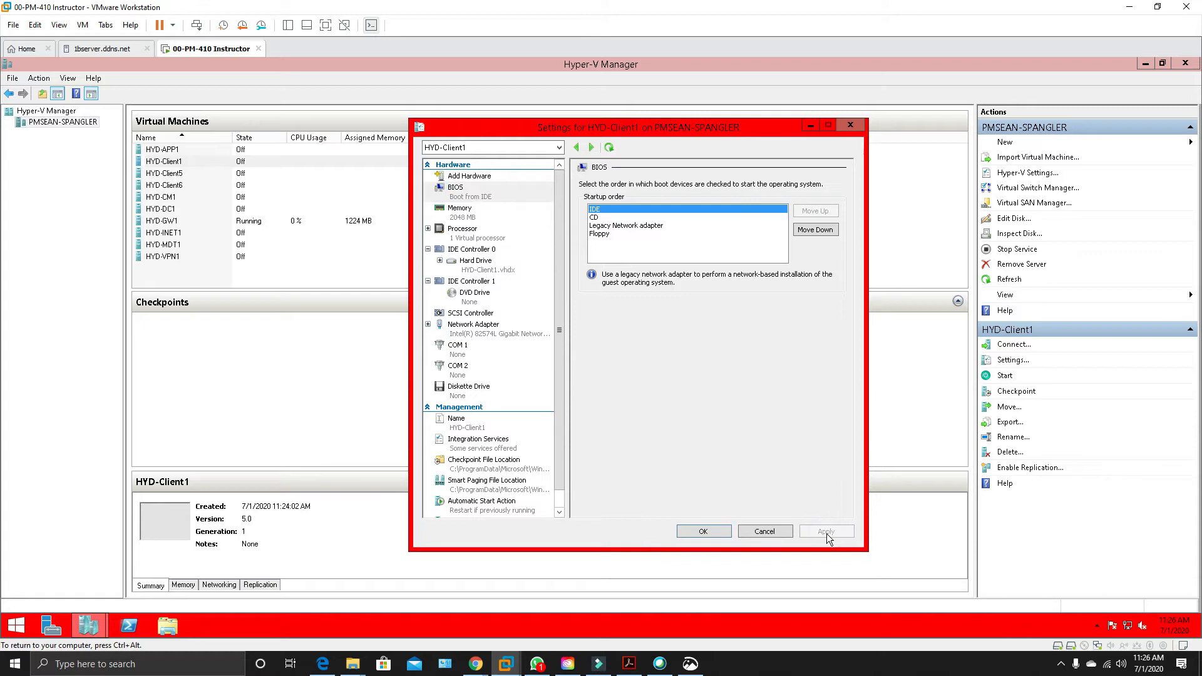
left_click(696, 531)
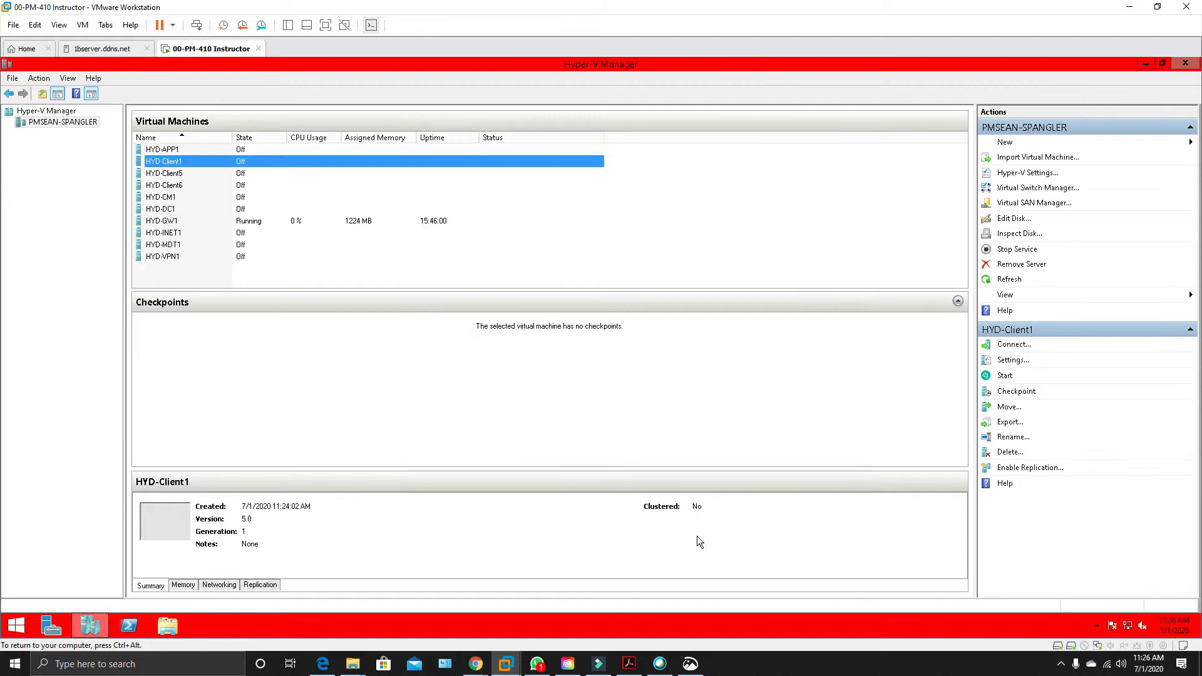
Connect to the HYD-Client1 virtual machine and start it.
right_click(173, 166)
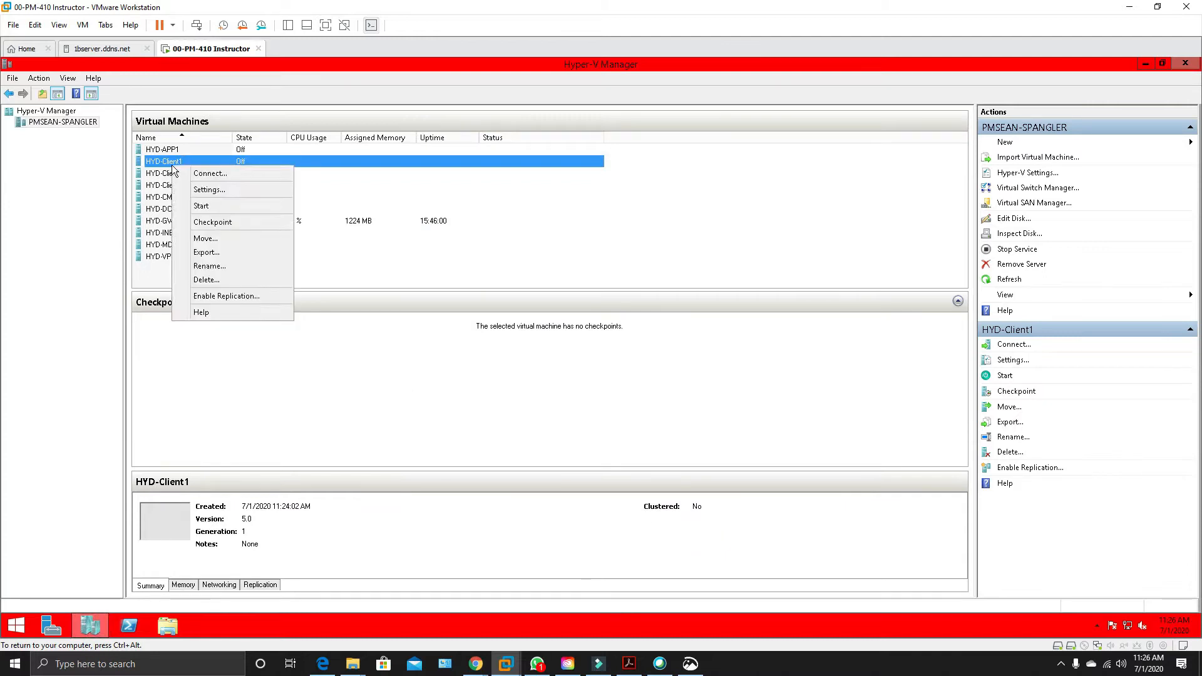
left_click(223, 175)
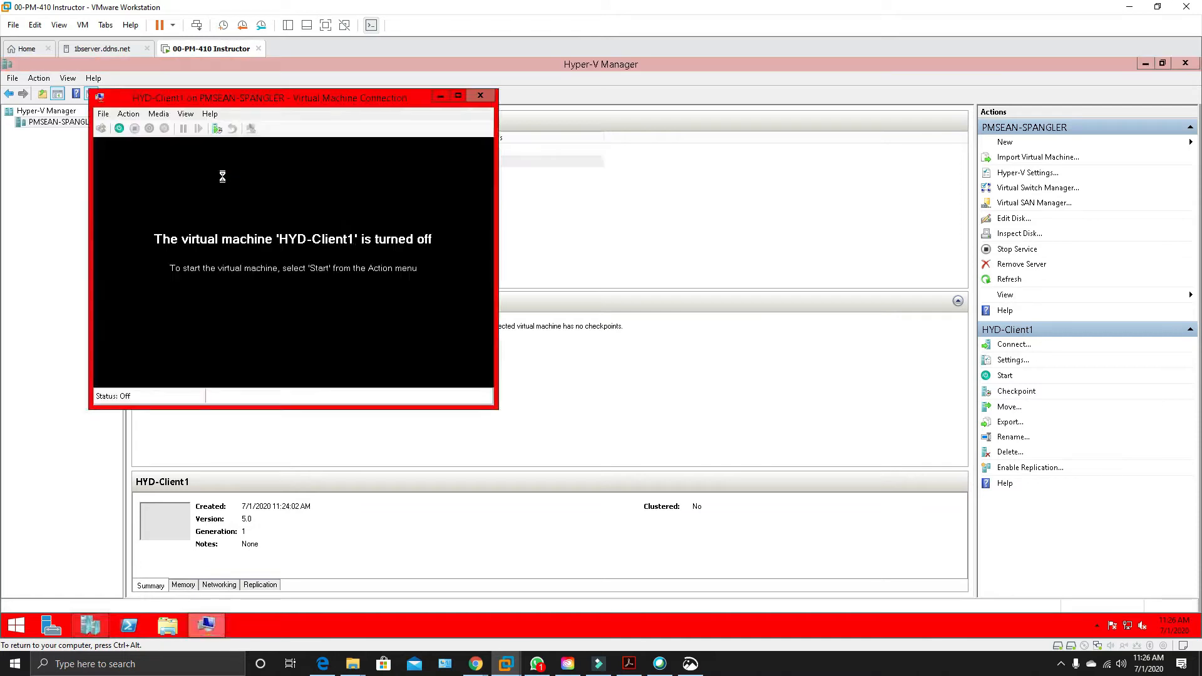
left_click(119, 129)
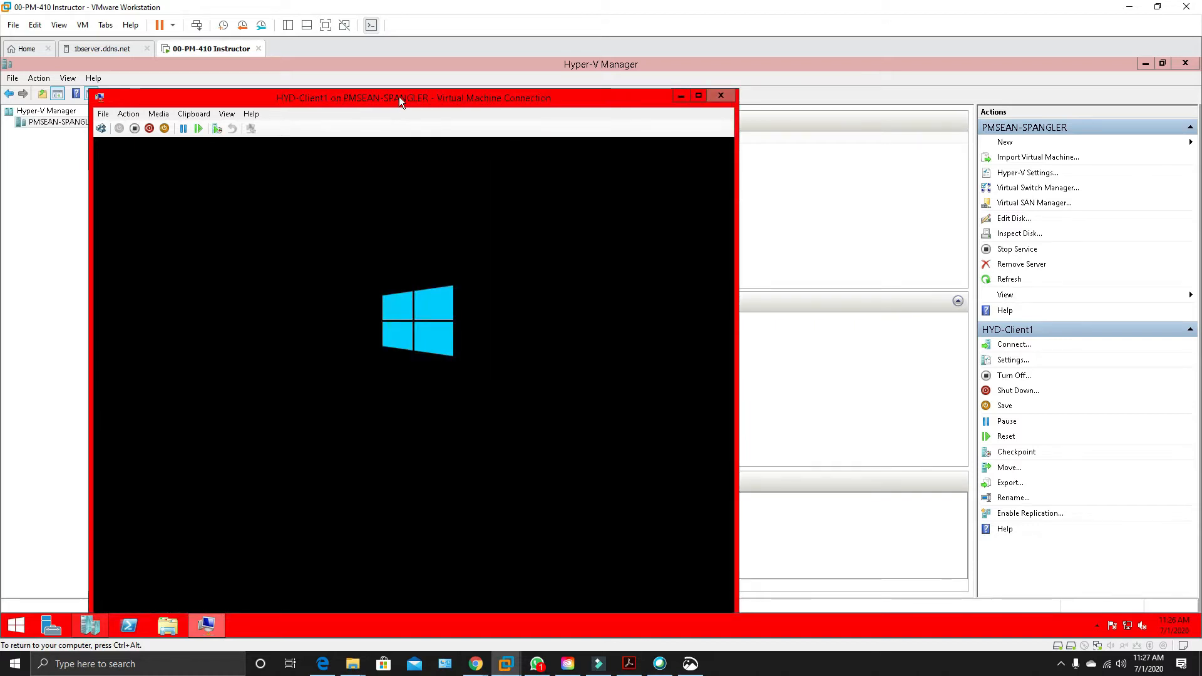
left_click_drag(399, 97, 454, 63)
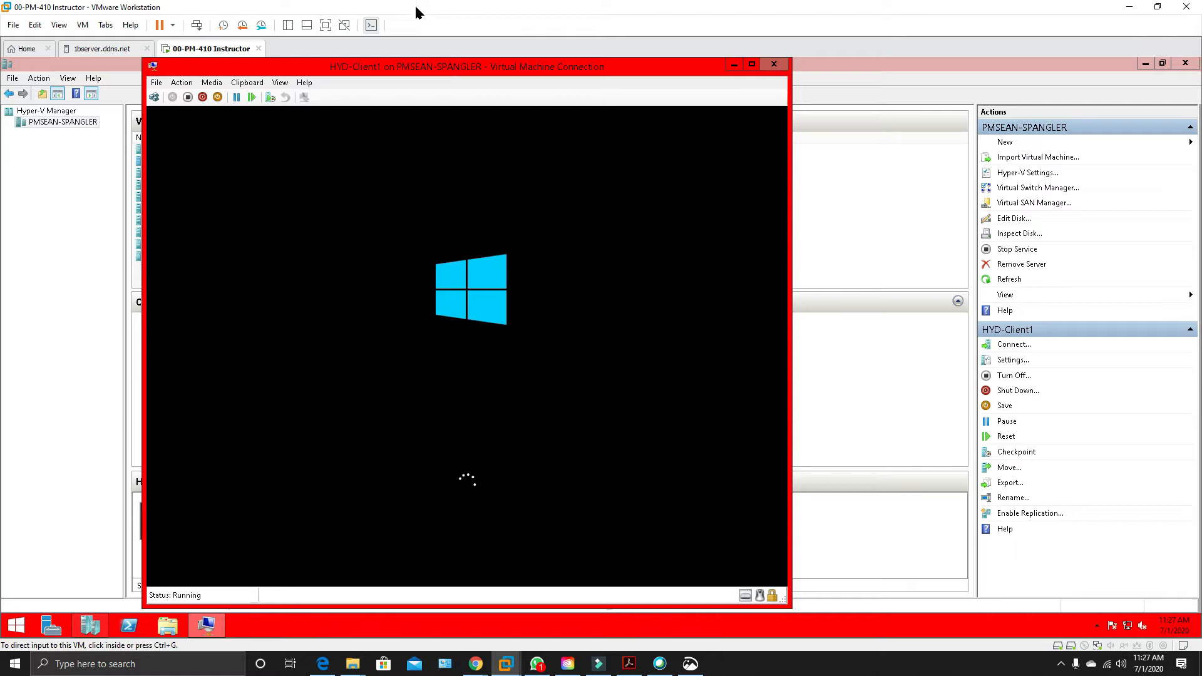
left_click_drag(437, 70, 1189, 75)
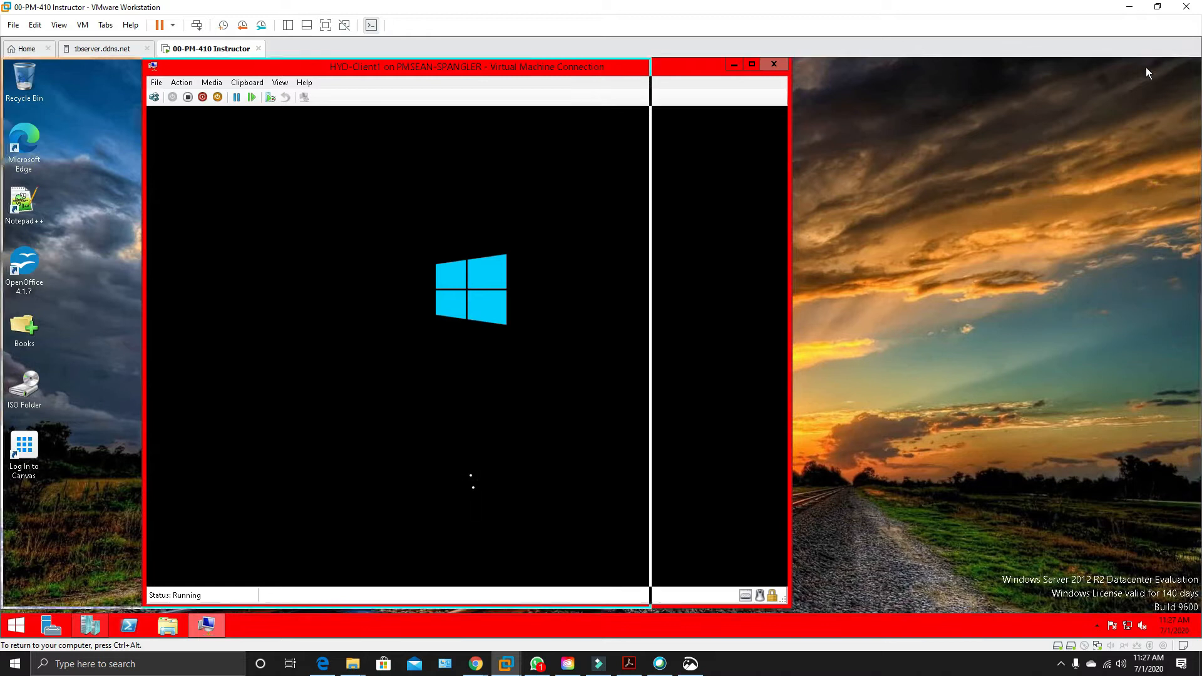
left_click_drag(918, 58, 1201, 97)
left_click_drag(1201, 158, 746, 74)
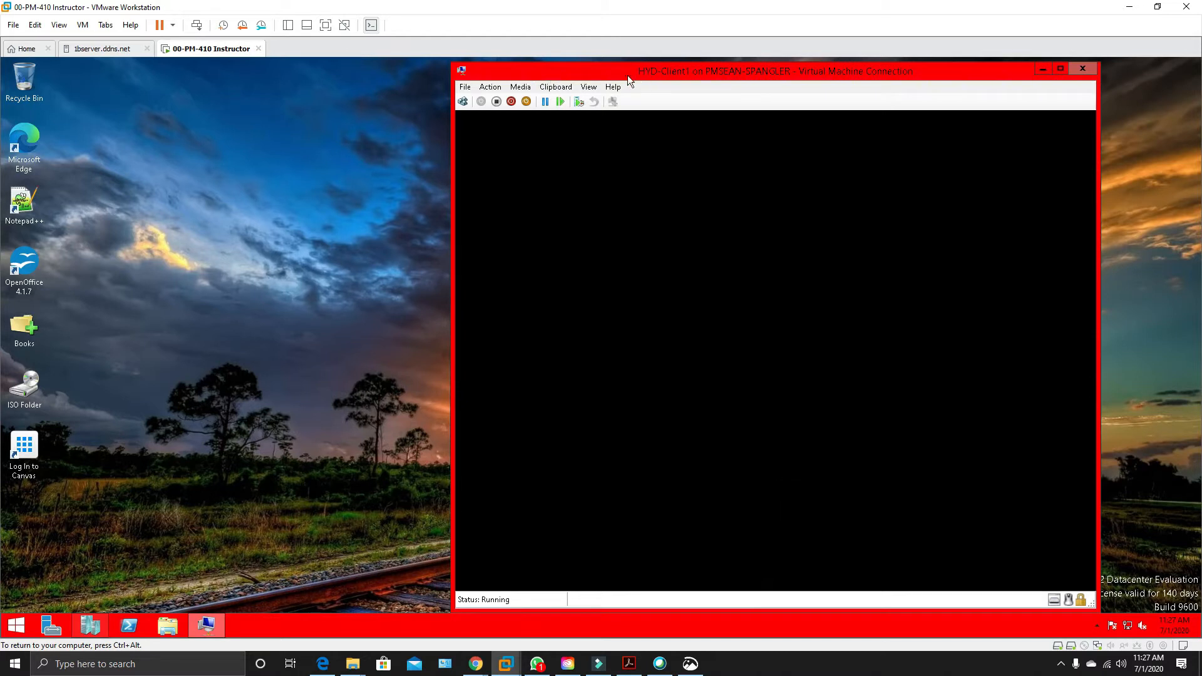
left_click_drag(625, 71, 402, 80)
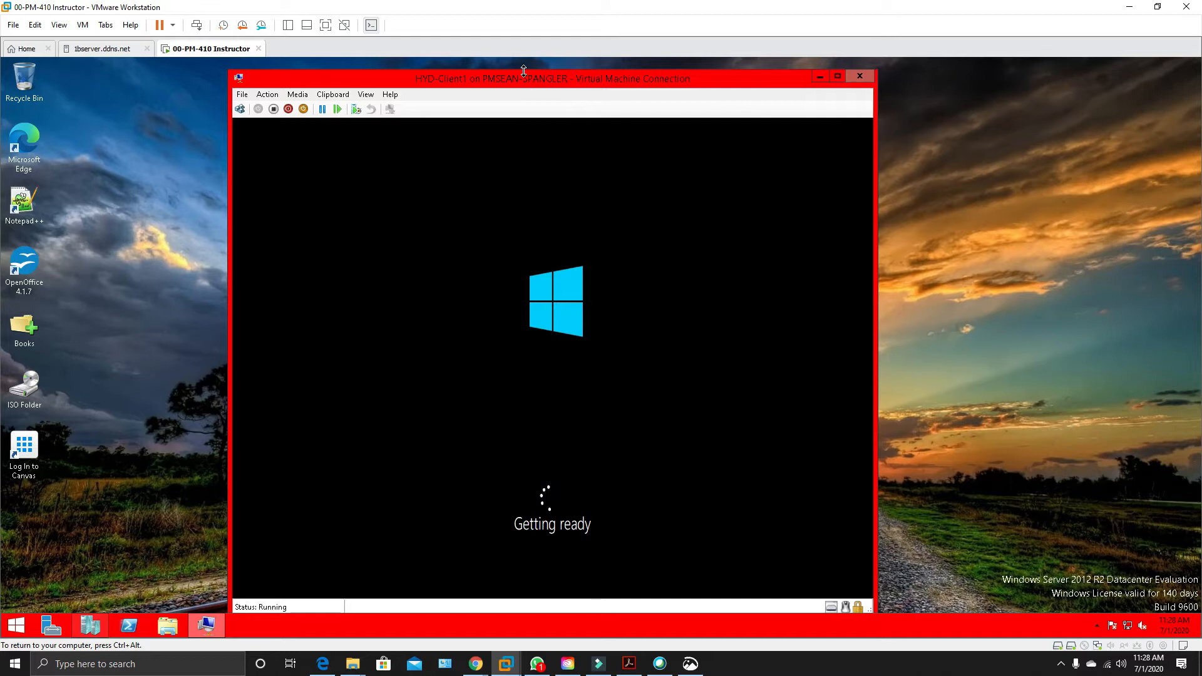
Arrange the HYD-Client1 connection window on the left half of the desktop and Hyper-V Manager on the right half.
left_click_drag(524, 78, 2, 129)
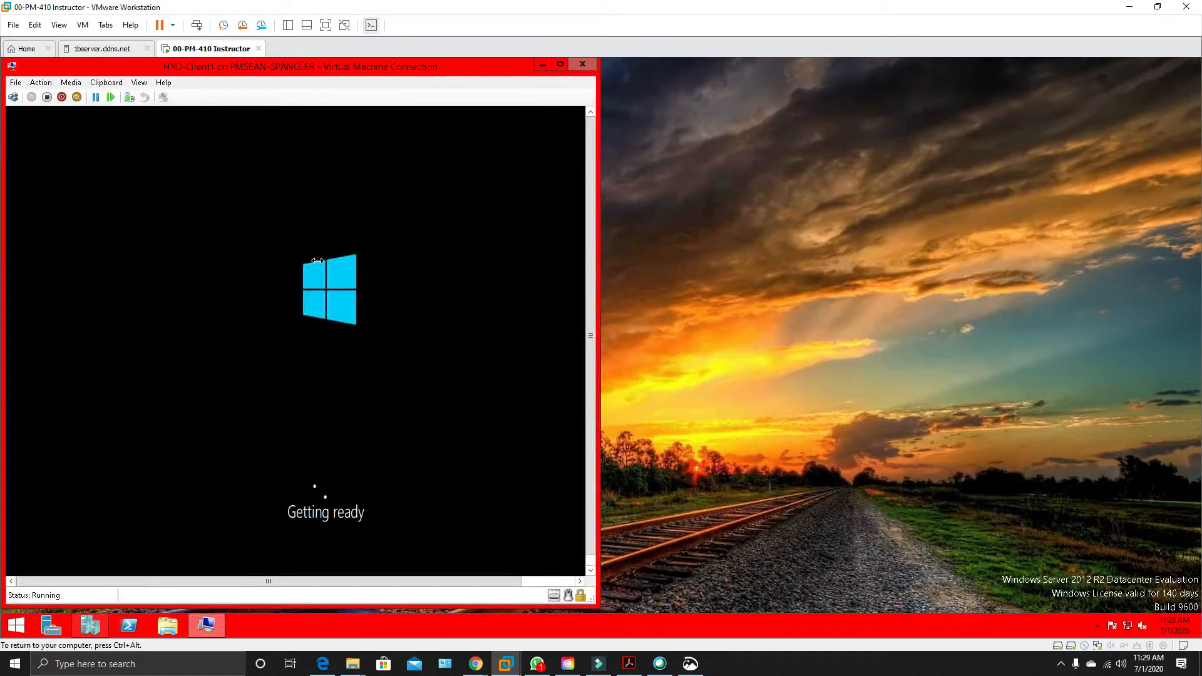
left_click(85, 629)
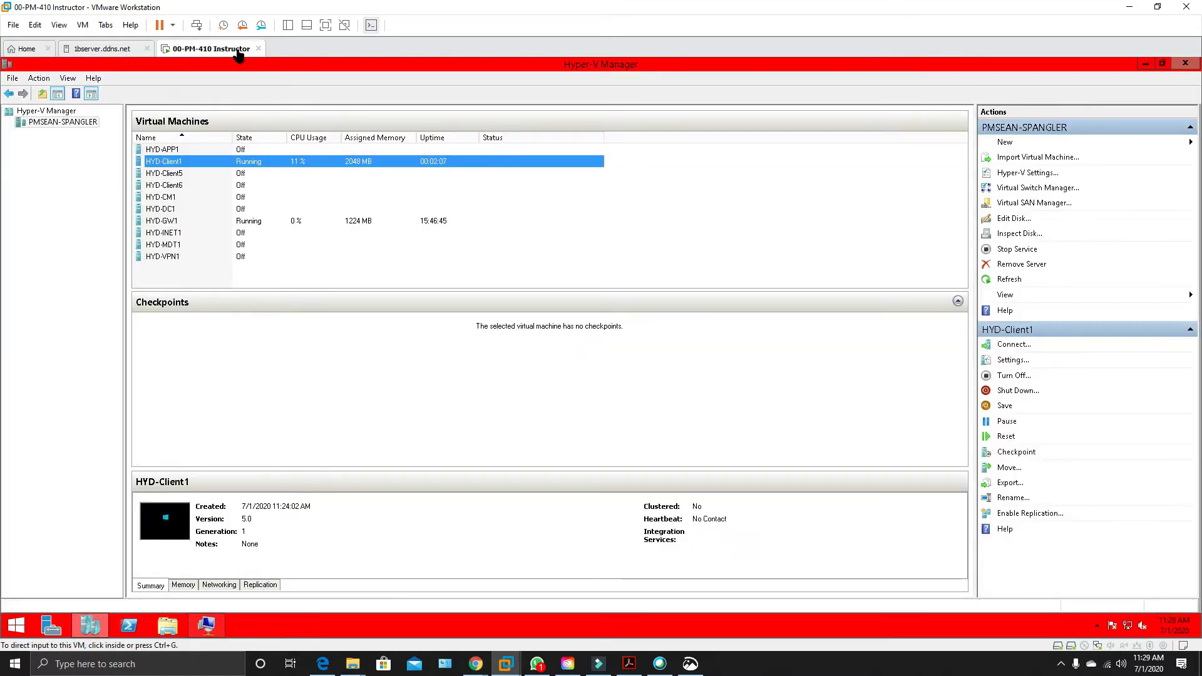
left_click_drag(246, 68, 1197, 161)
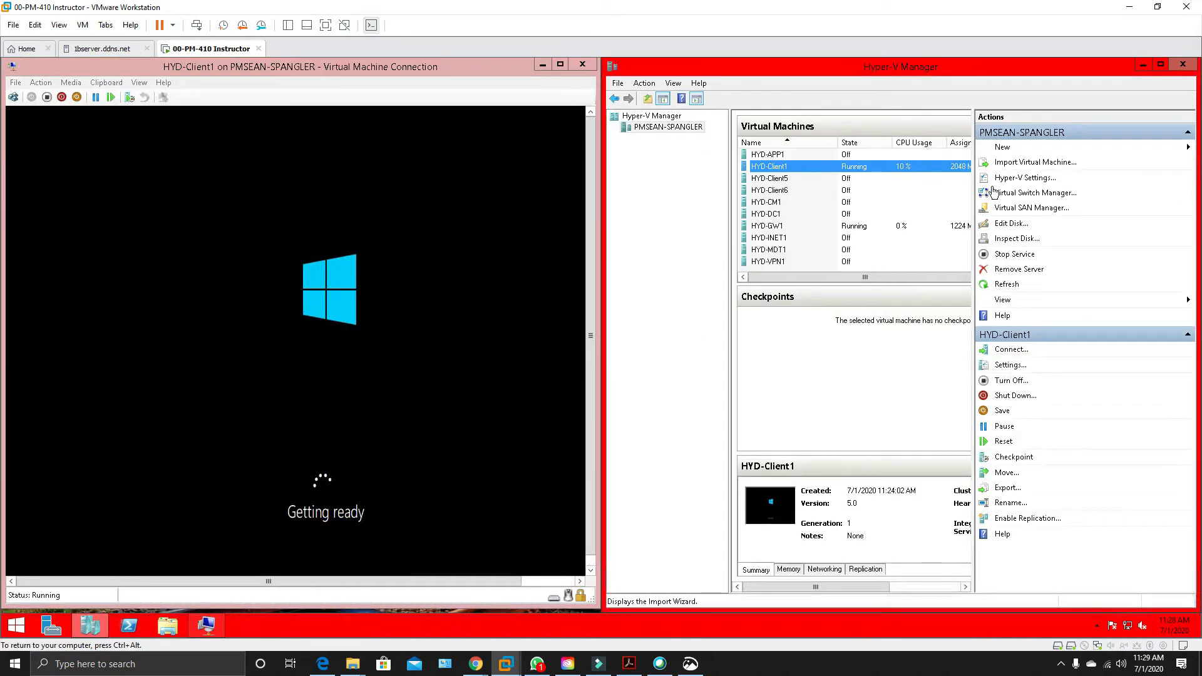
Start creating a new virtual machine named HYD-Client2 and keep it as Generation 1.
left_click(1000, 148)
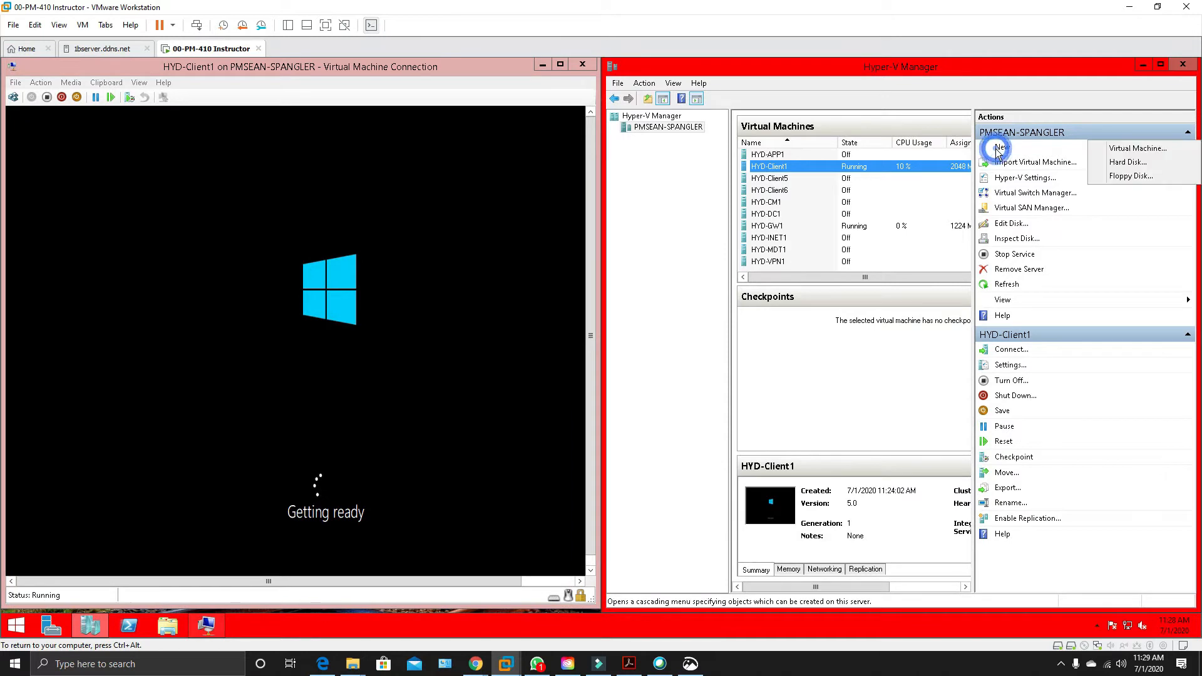
left_click(1121, 151)
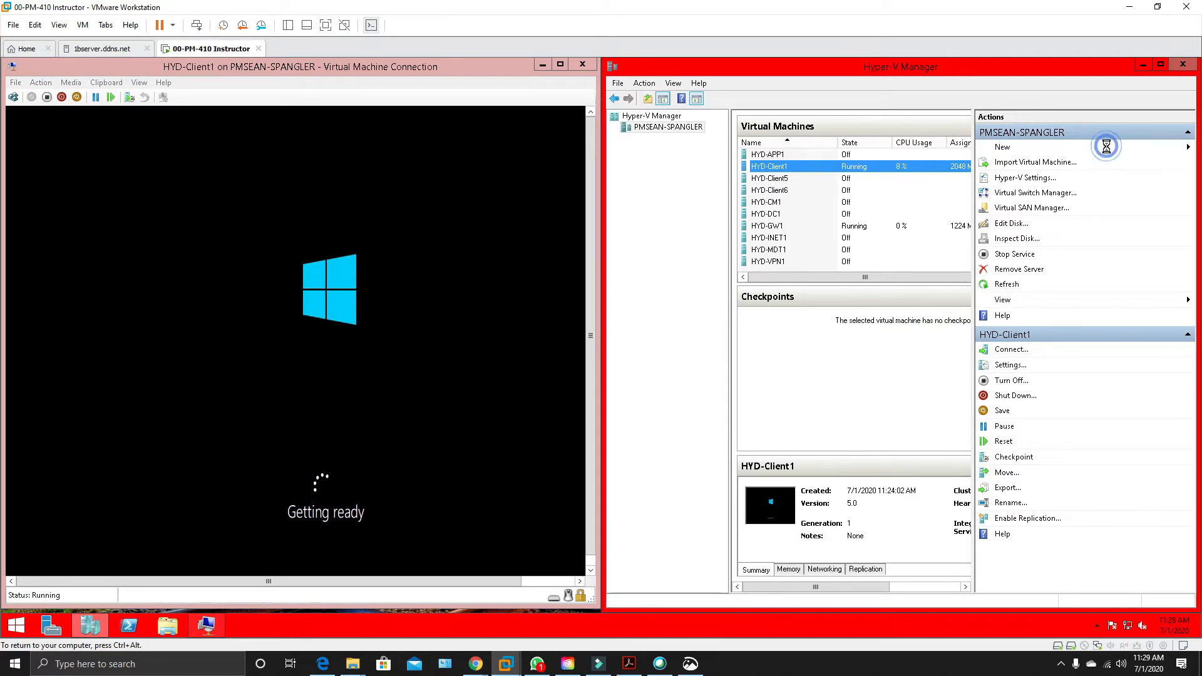
left_click_drag(659, 174, 891, 77)
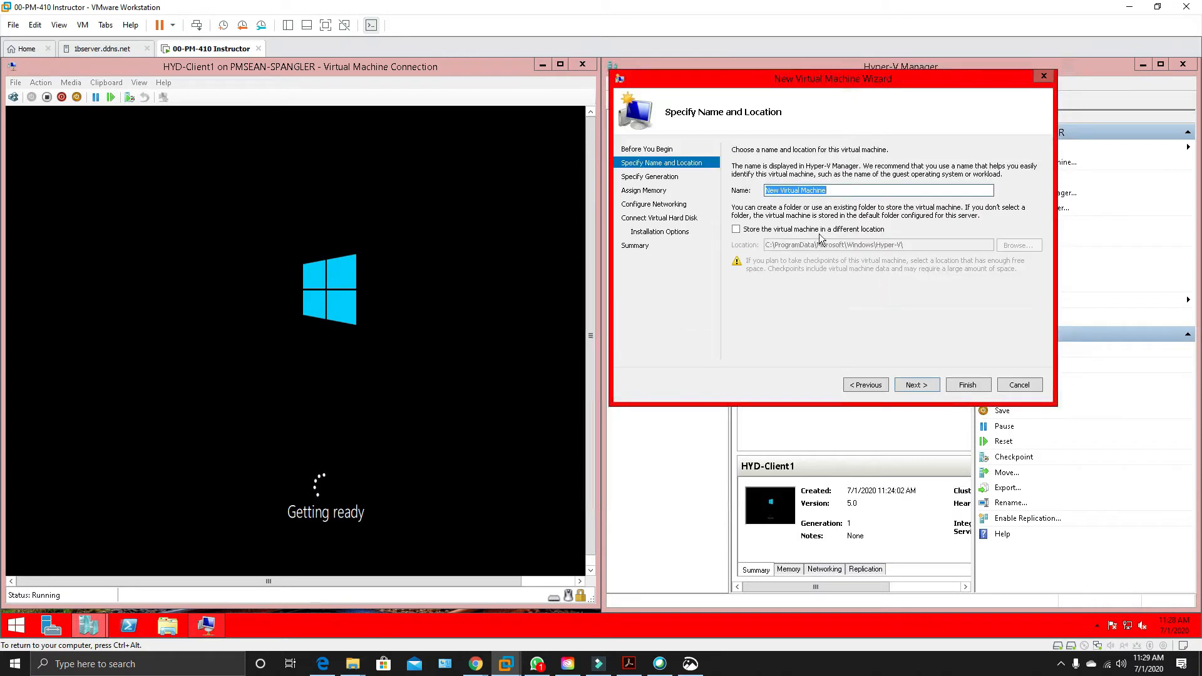
type("HYD-Client1")
key("BackSpace")
left_click(921, 383)
left_click(915, 386)
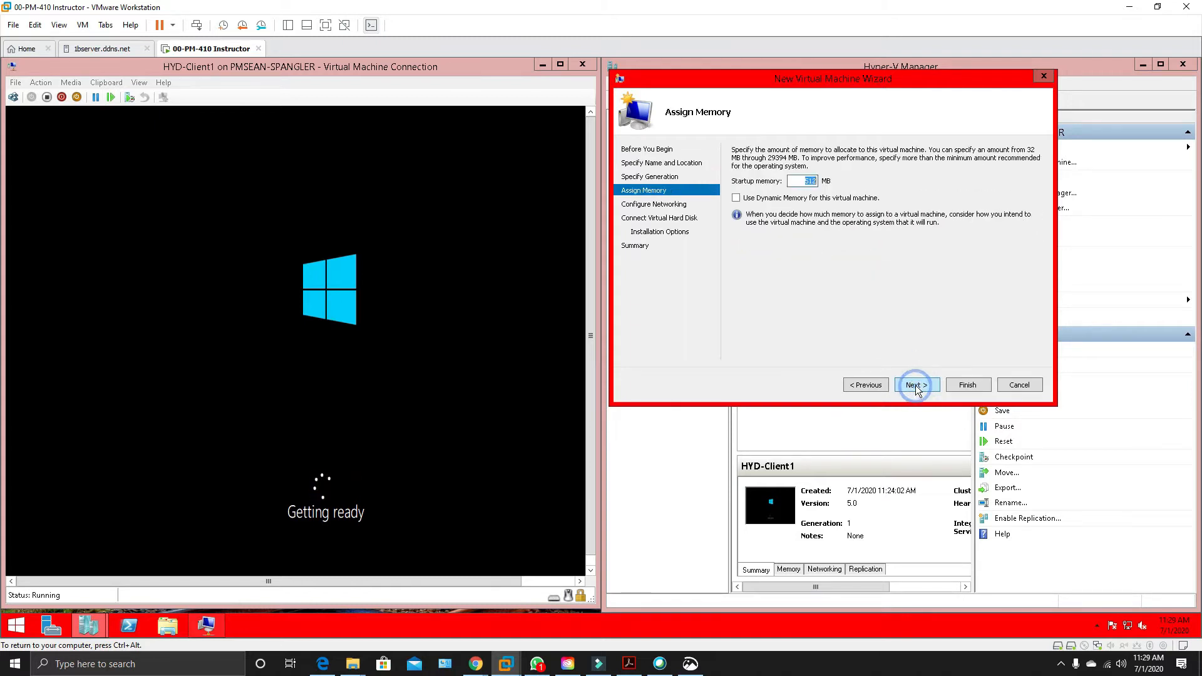
Set the startup memory of HYD-Client2 to 2048 MB.
key("Right")
key("BackSpace")
key("BackSpace")
key("BackSpace")
type("2")
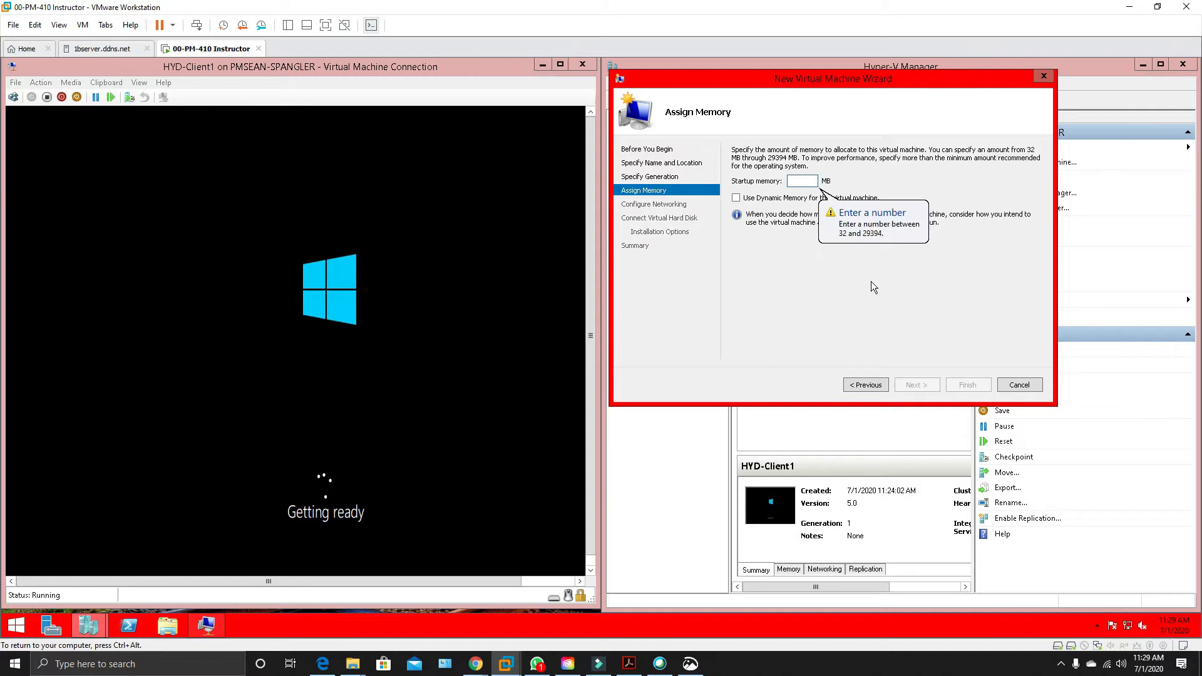
type("04")
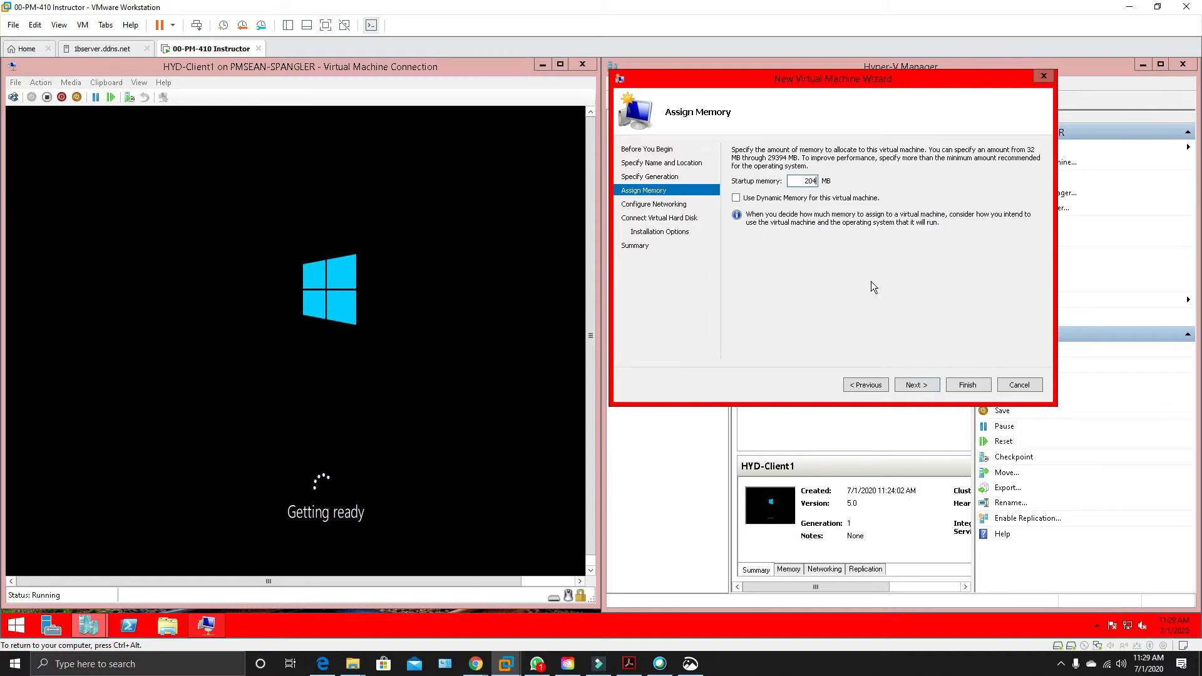
type("8")
left_click(930, 385)
Connect HYD-Client2 to the Intel(R) 82574L Gigabit Network Connection virtual switch and finish creating it with the option to attach a virtual hard disk later.
left_click(807, 175)
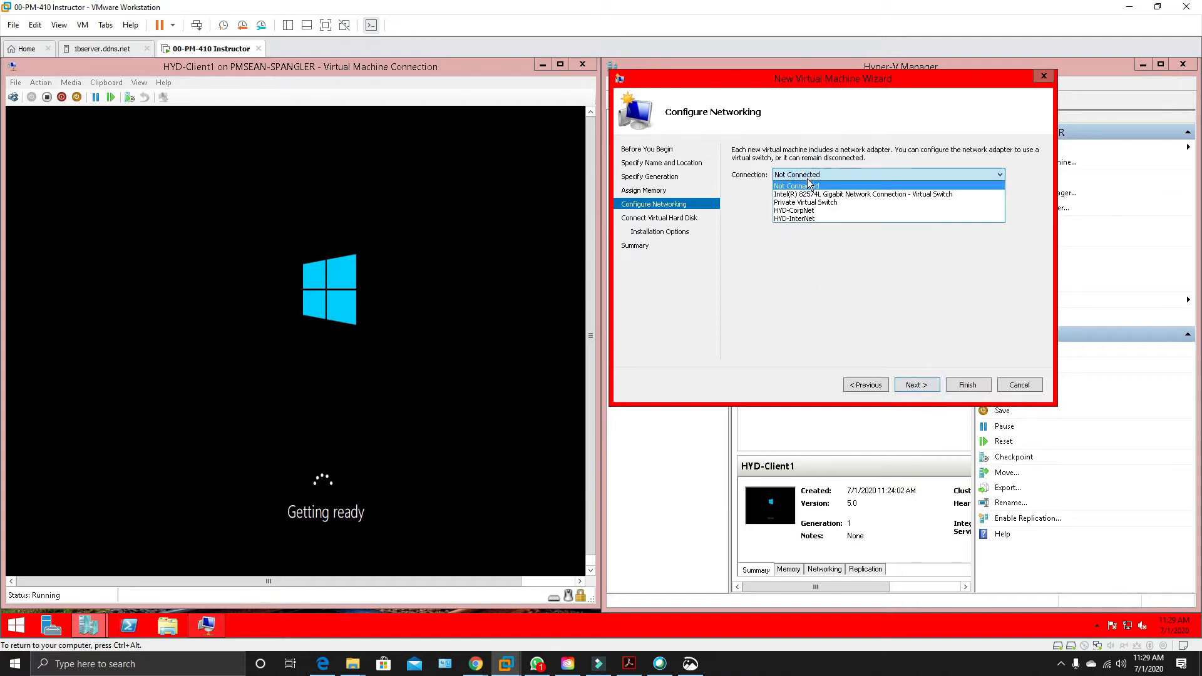
left_click(822, 195)
left_click(920, 384)
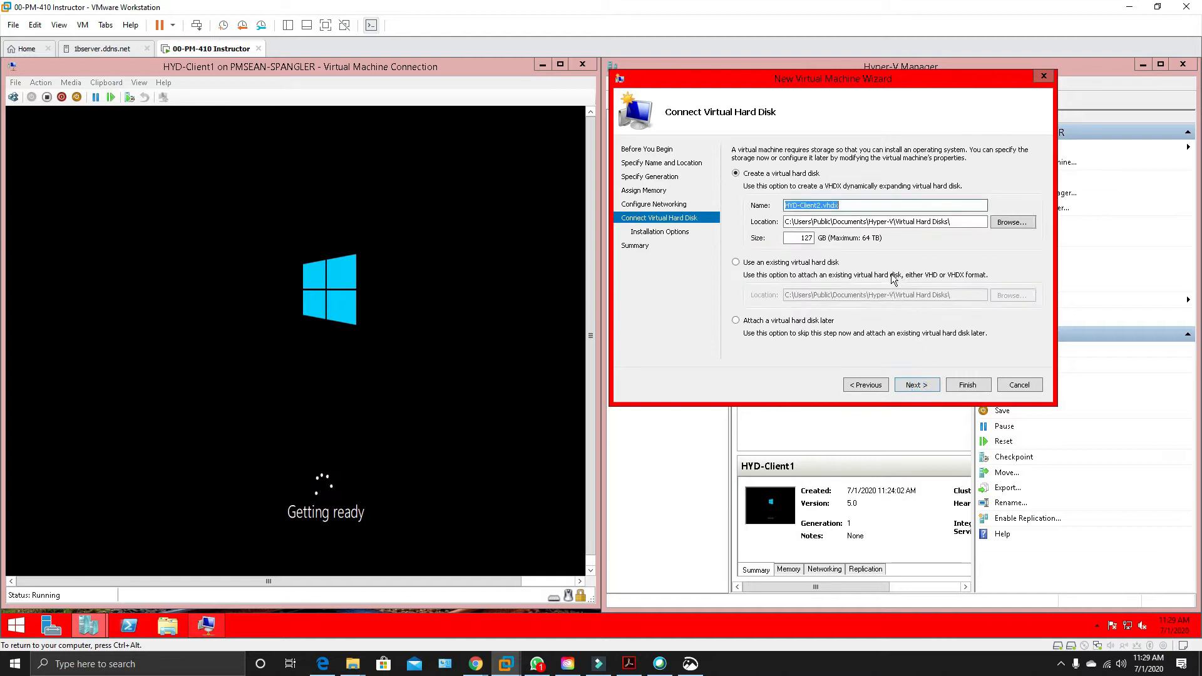
left_click(736, 320)
left_click(912, 391)
left_click(967, 385)
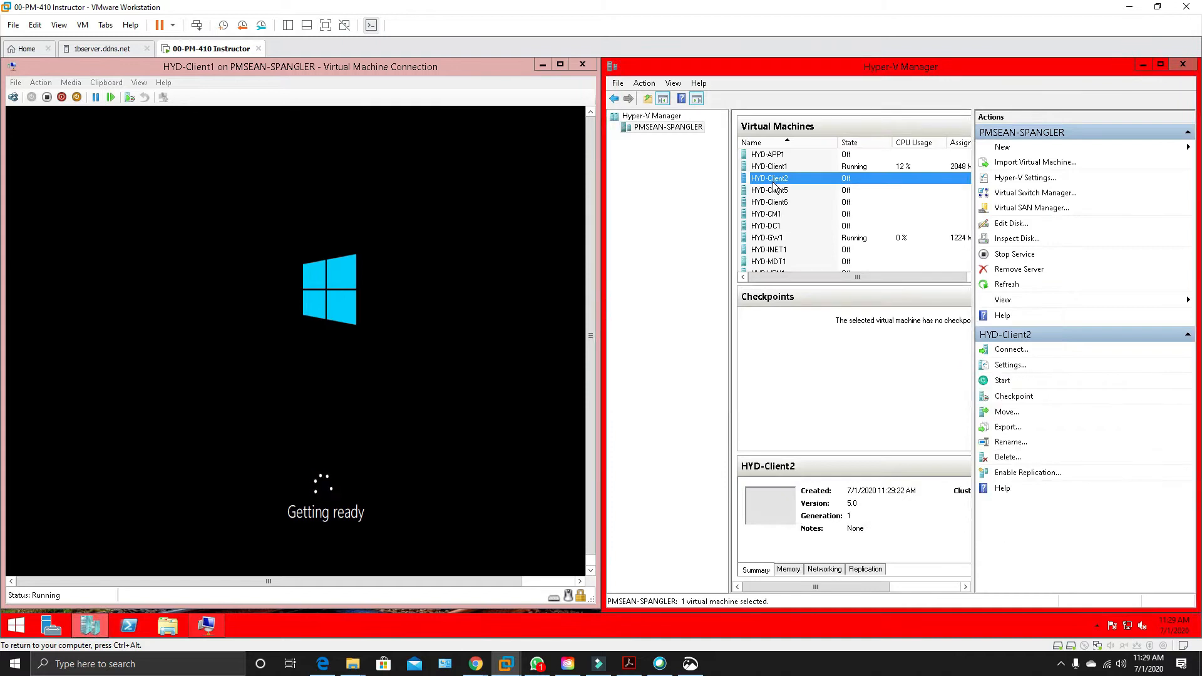
Add a hard drive to IDE Controller 0 in the HYD-Client2 settings.
right_click(771, 182)
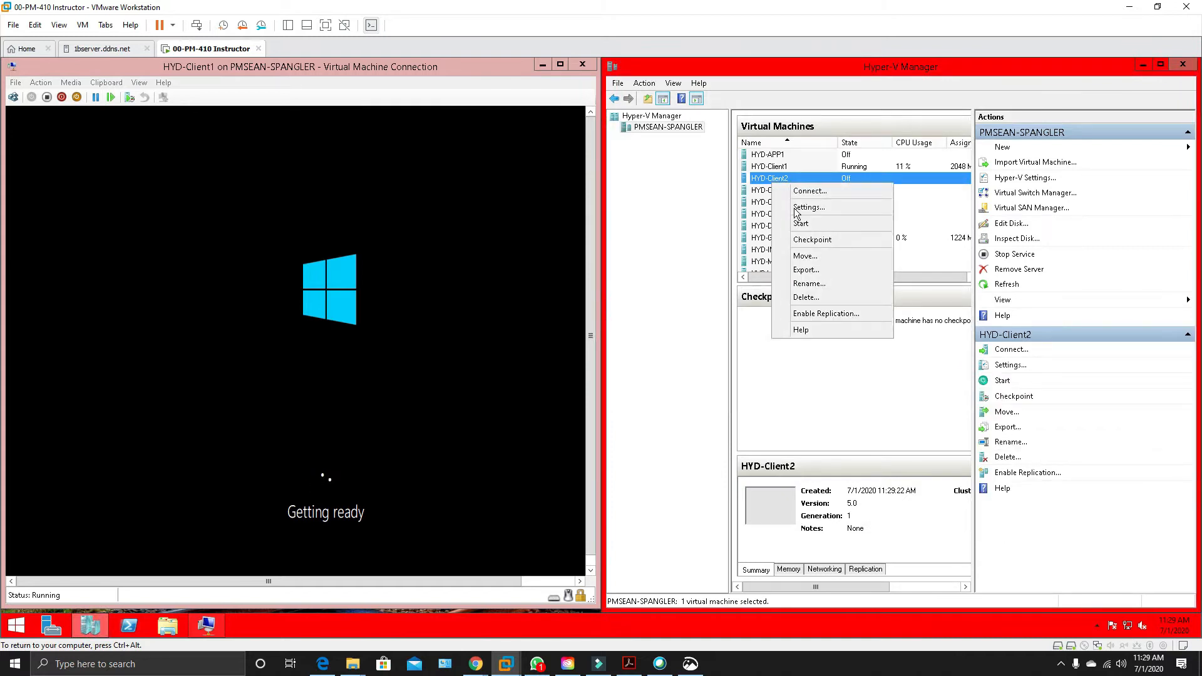
left_click(800, 203)
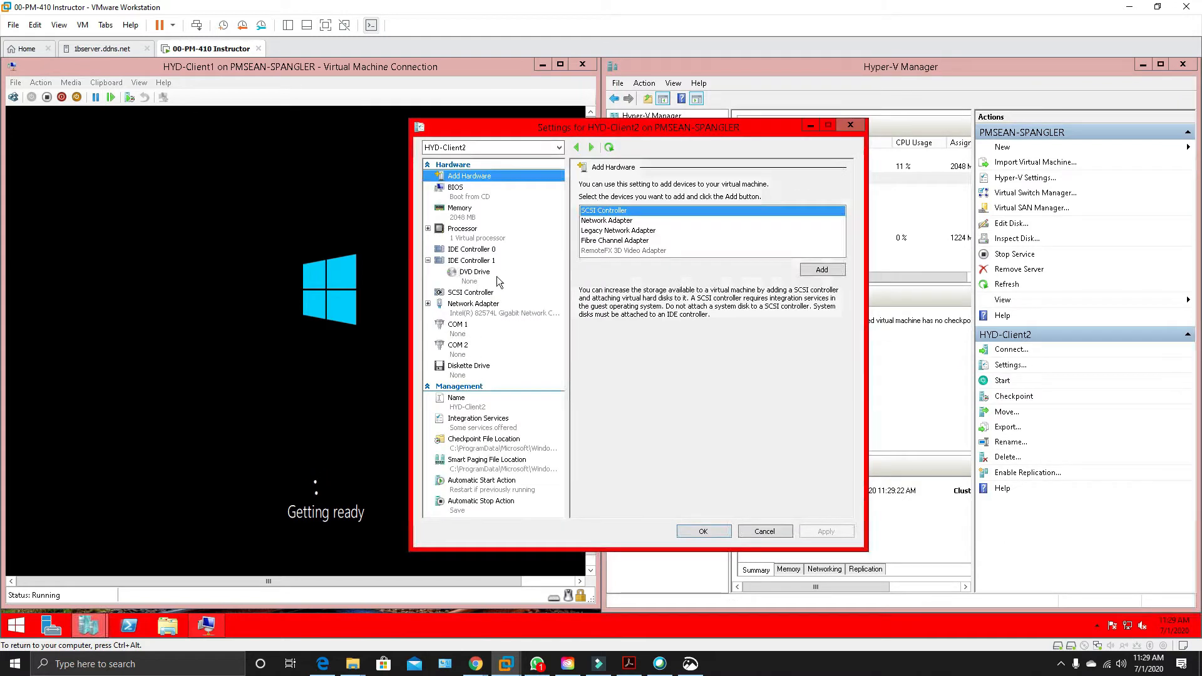
left_click(467, 250)
left_click(835, 272)
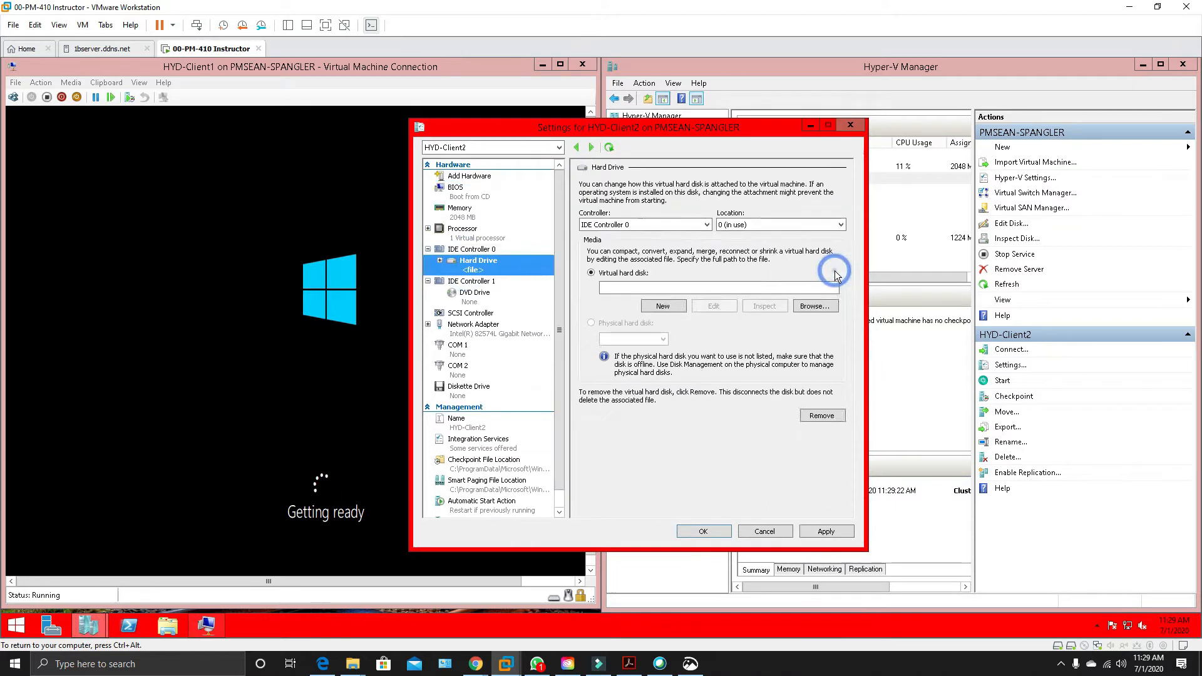
Start creating a virtual hard disk for the added drive, keeping the VHDX format and choosing the Differencing type.
left_click(663, 306)
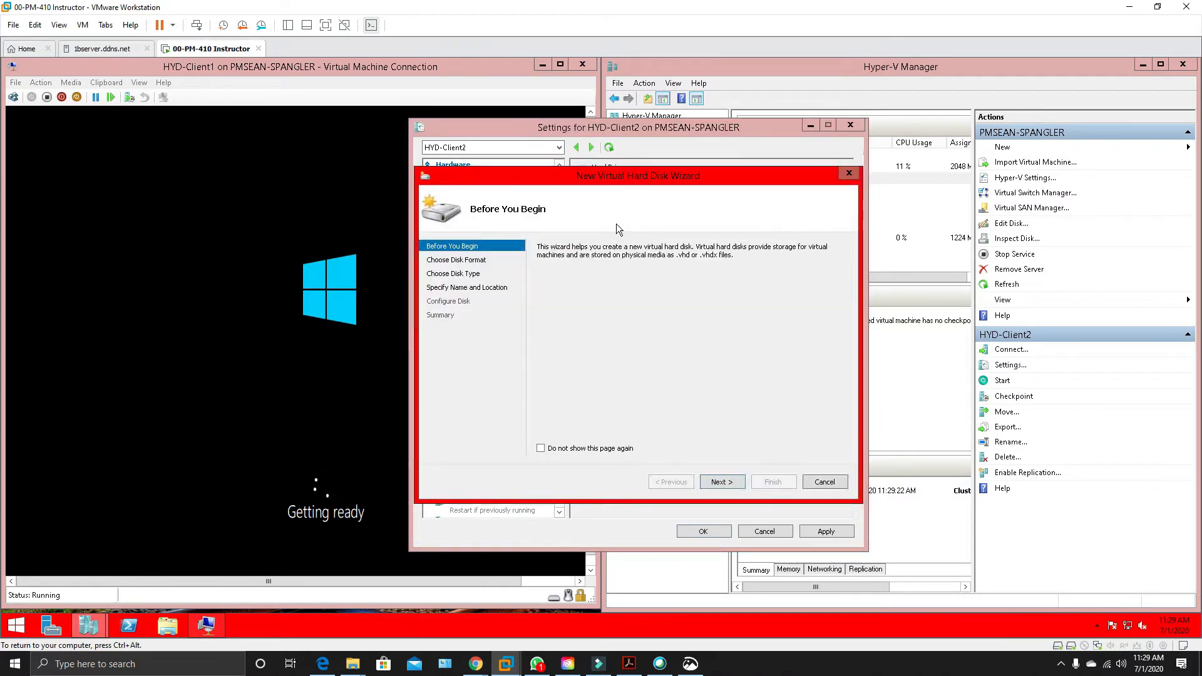
left_click(728, 485)
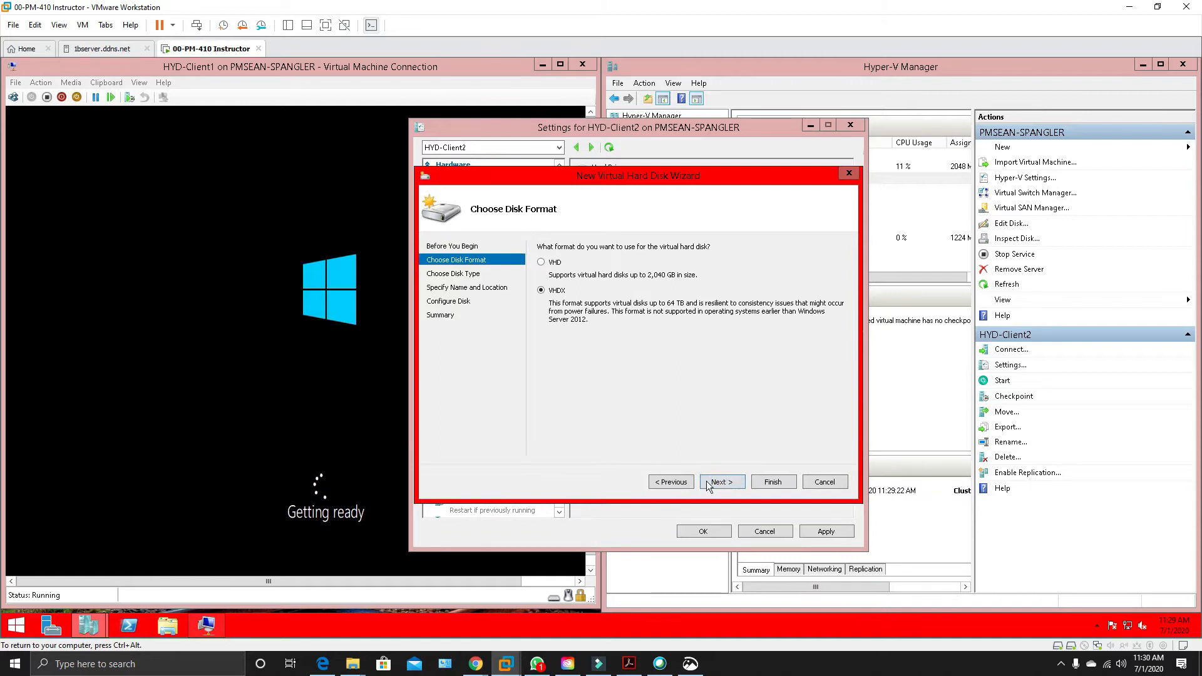
left_click(721, 479)
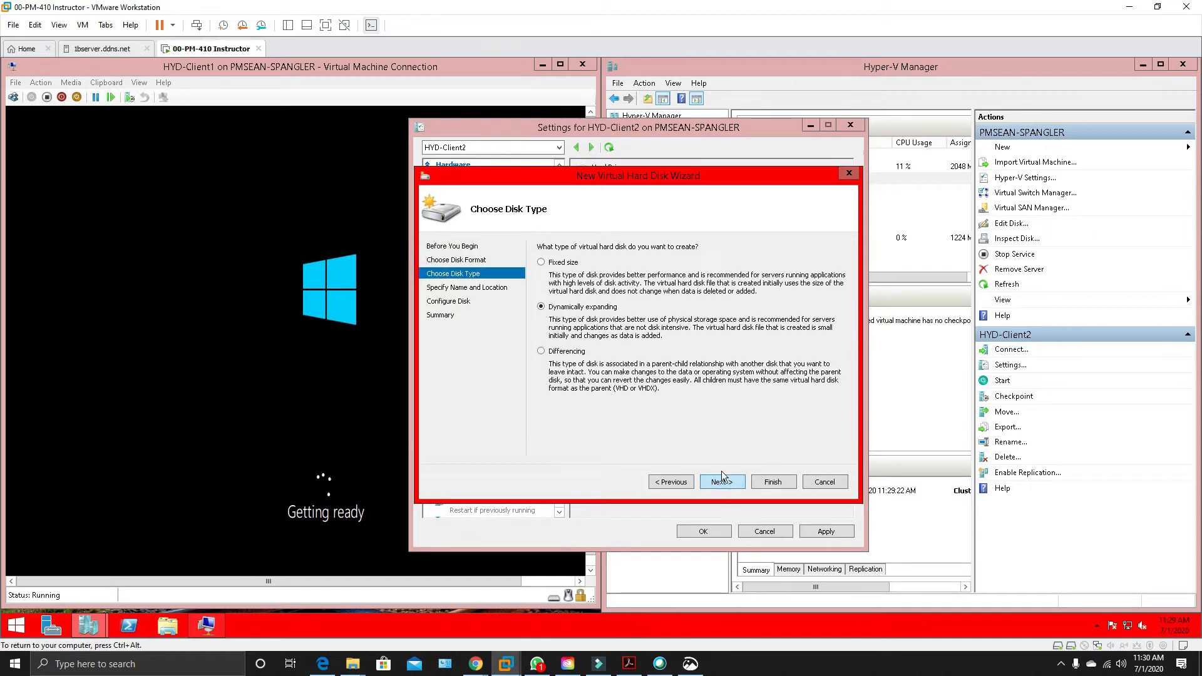
left_click(541, 351)
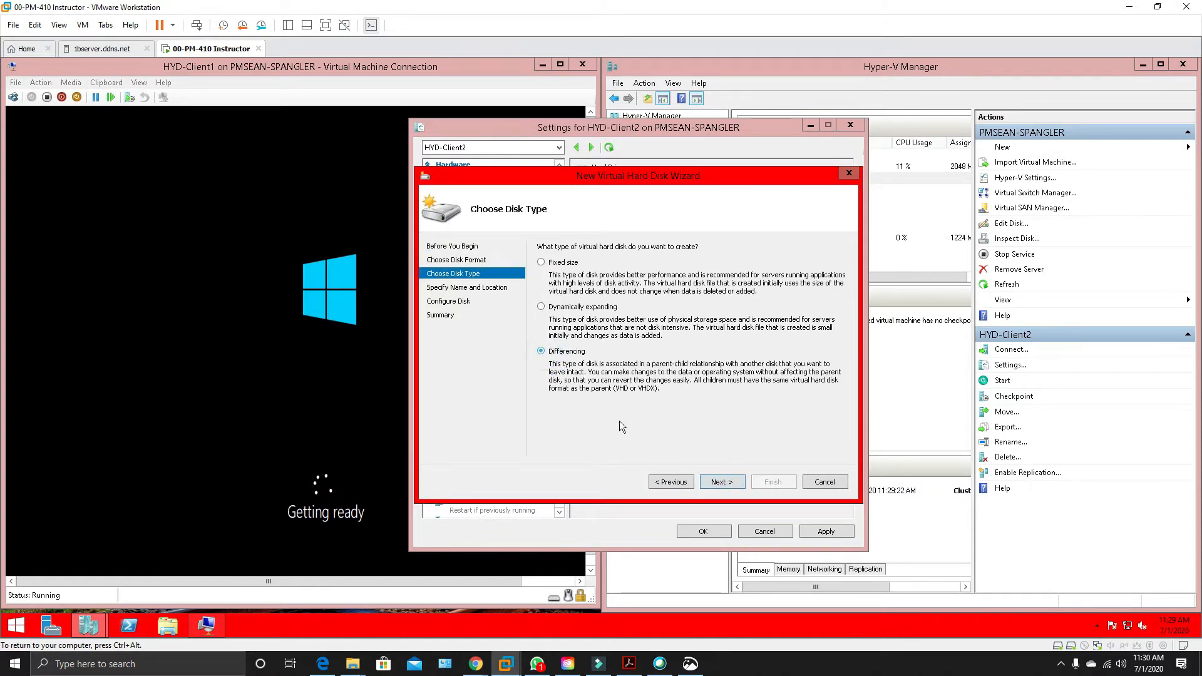
left_click(721, 482)
Name the new virtual hard disk HYD-Client1 and browse to the Labs (L:) drive for its location.
right_click(614, 260)
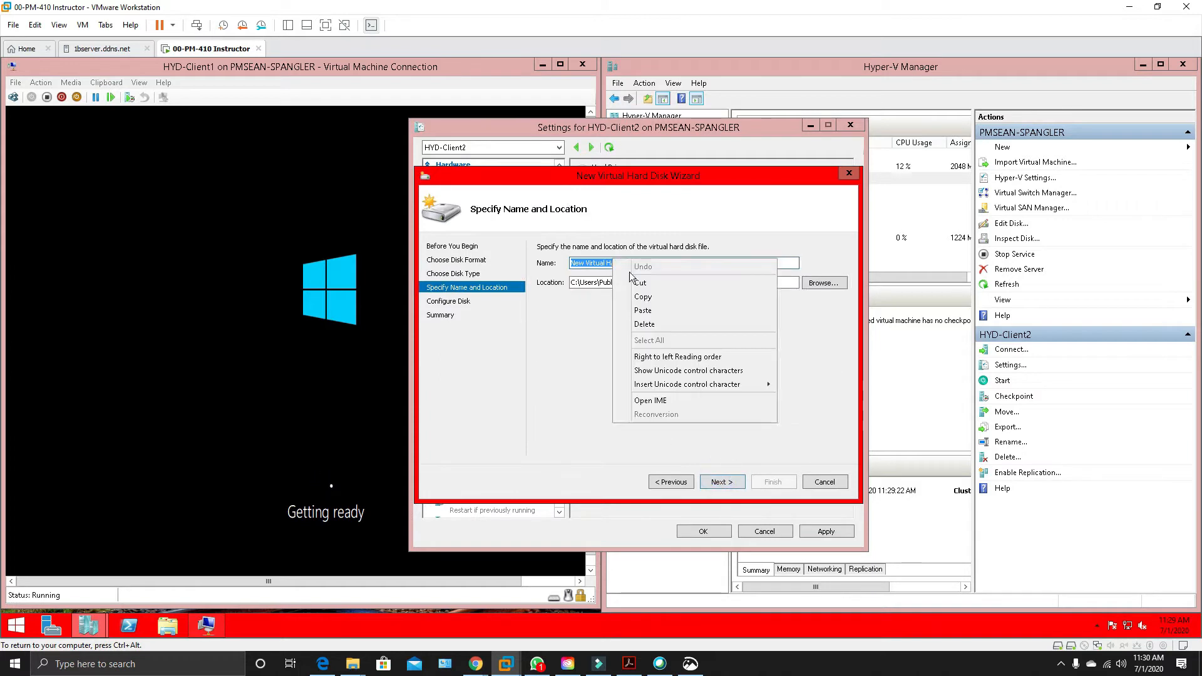
left_click(649, 311)
left_click(823, 283)
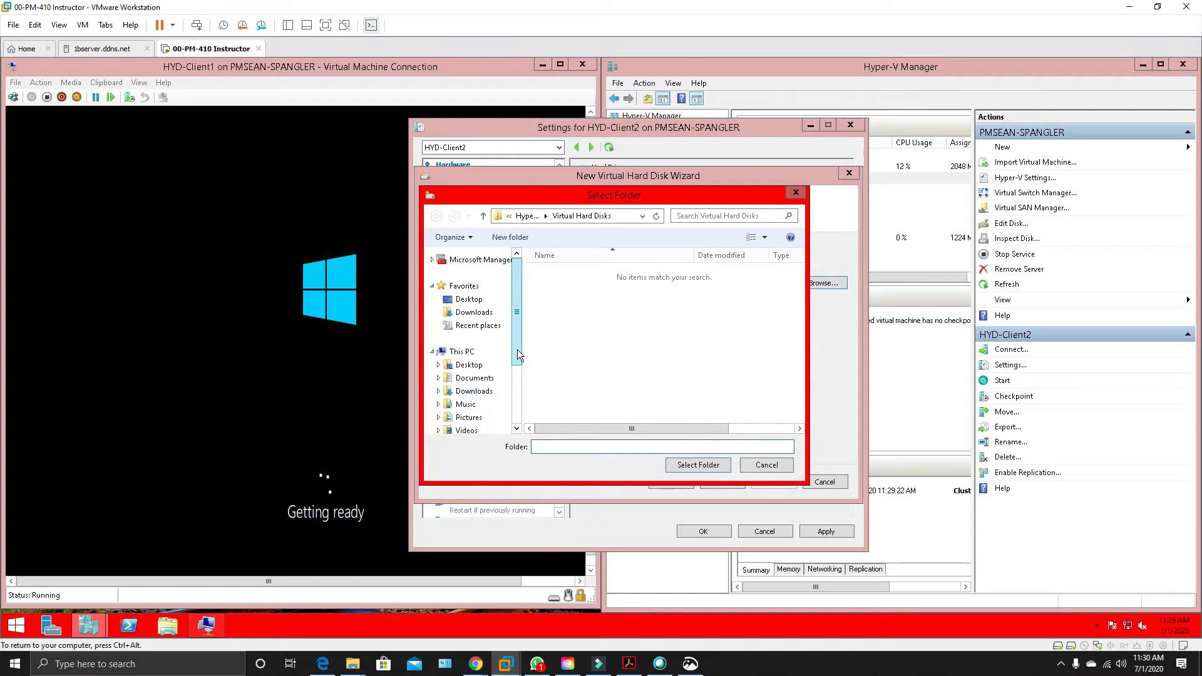
scroll(482, 391, "down", 3)
left_click(471, 374)
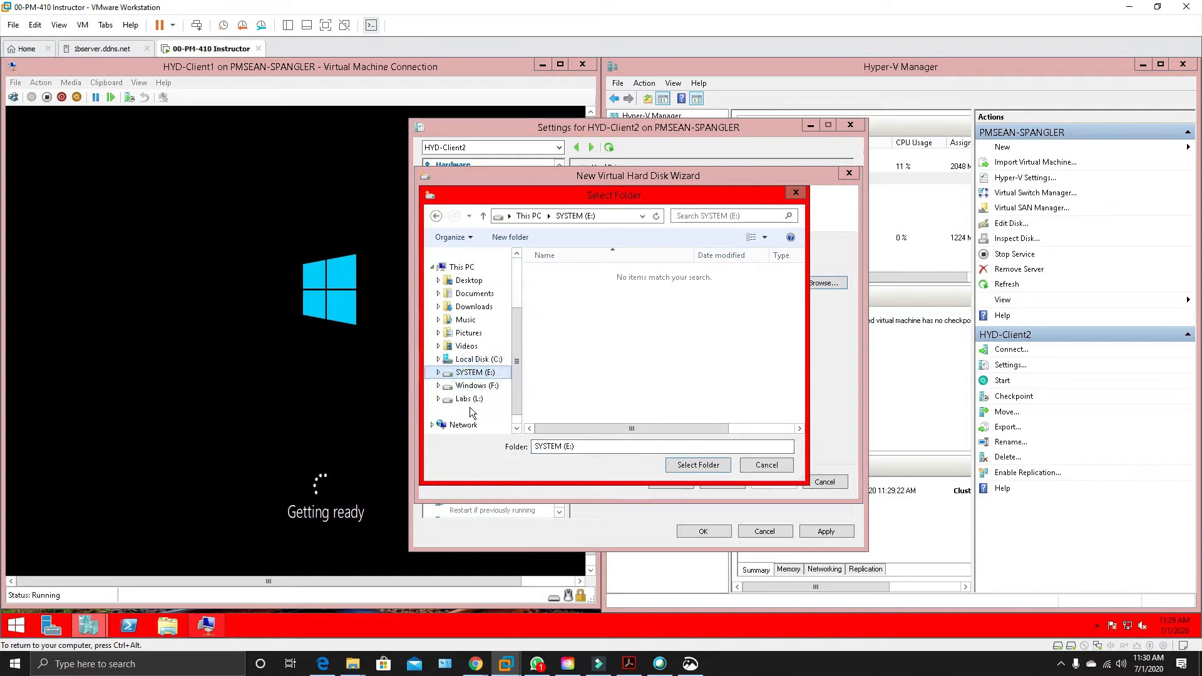
left_click(470, 399)
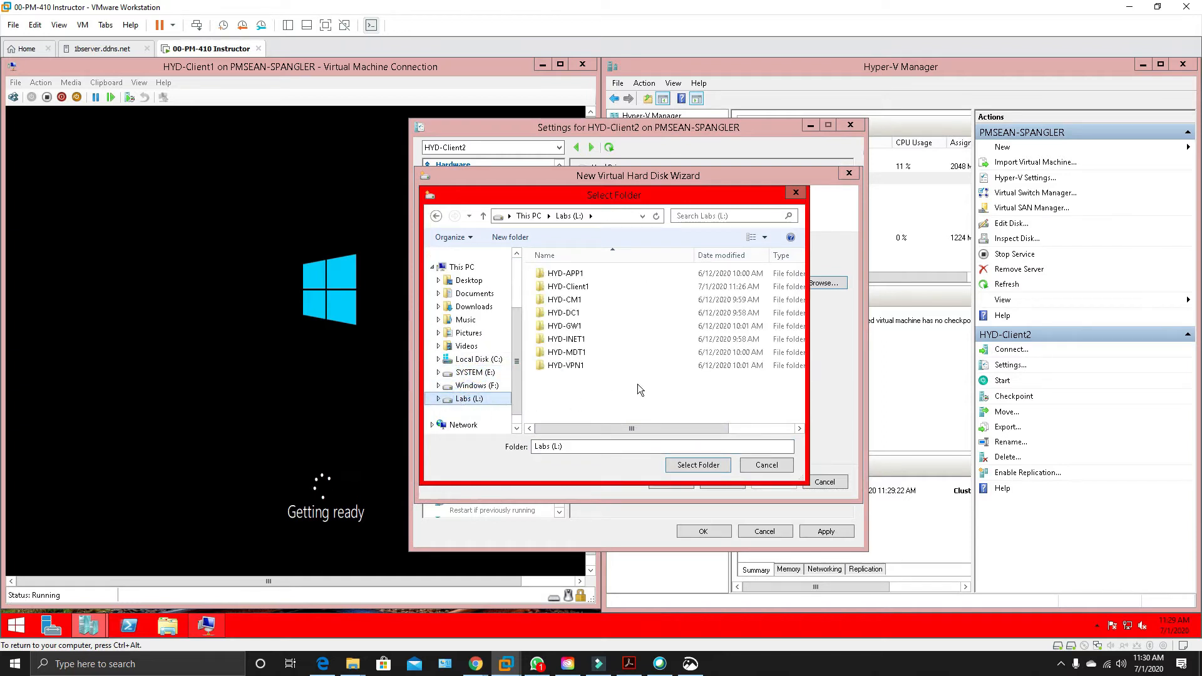
Create a folder named HYD-Client2 on the Labs (L:) drive and use it as the new disk's location.
left_click(510, 236)
right_click(571, 380)
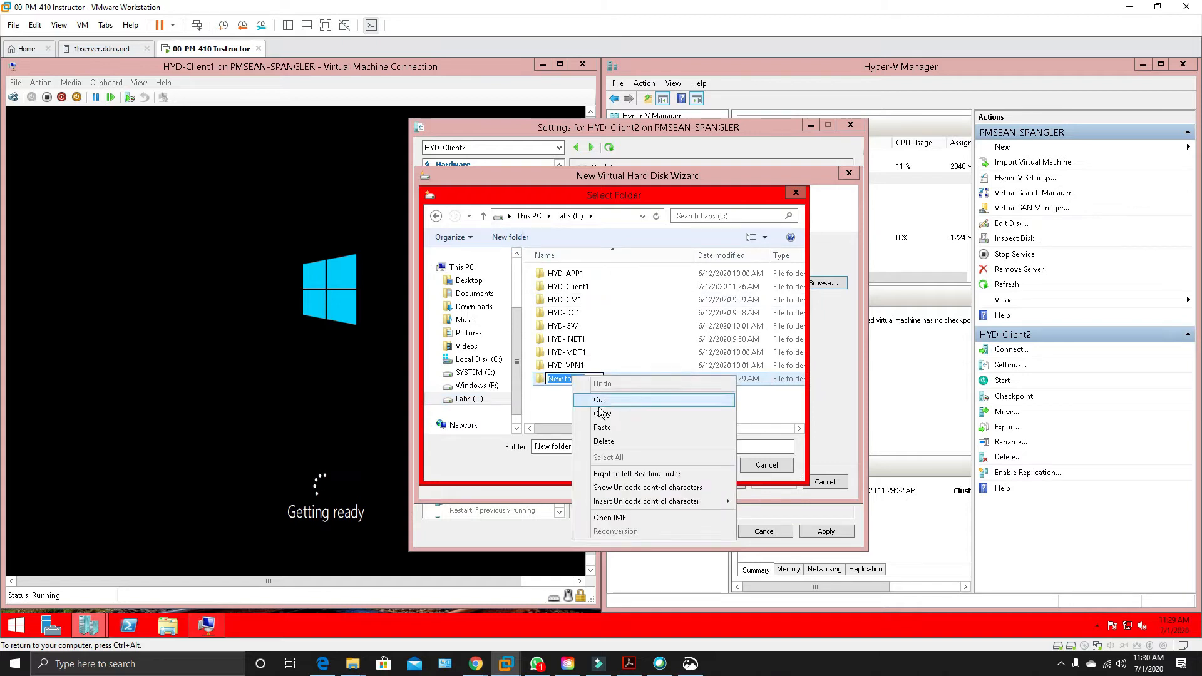
left_click(596, 424)
key("BackSpace")
type("2")
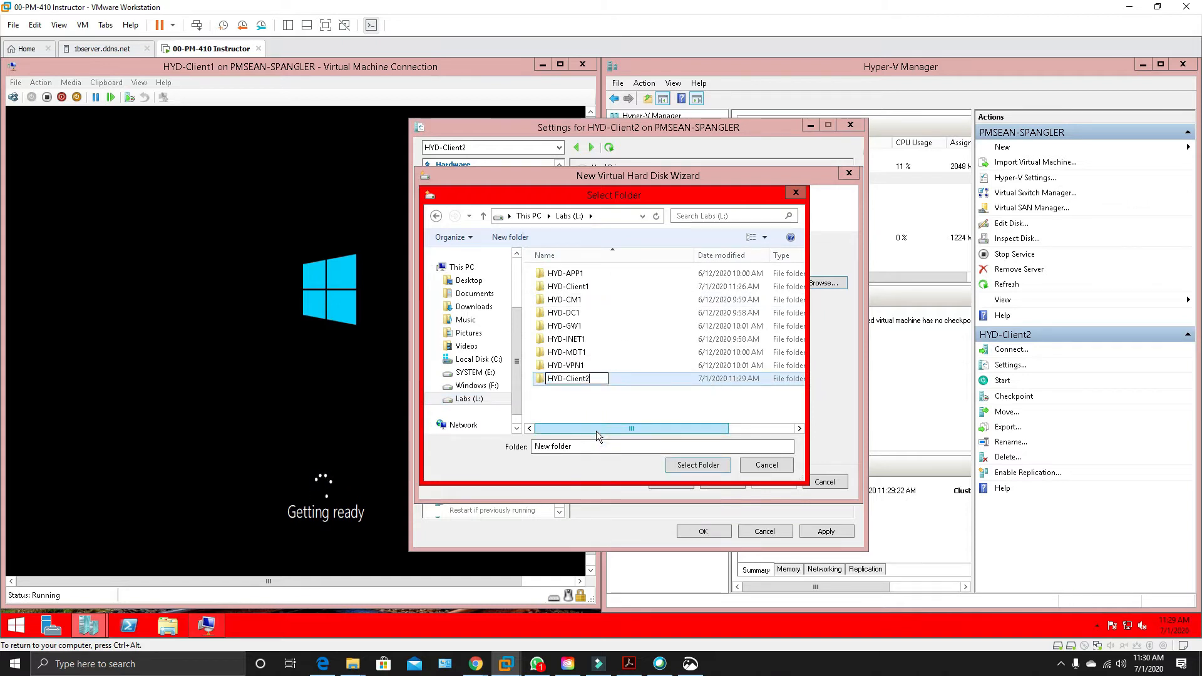
left_click(710, 467)
left_click(710, 467)
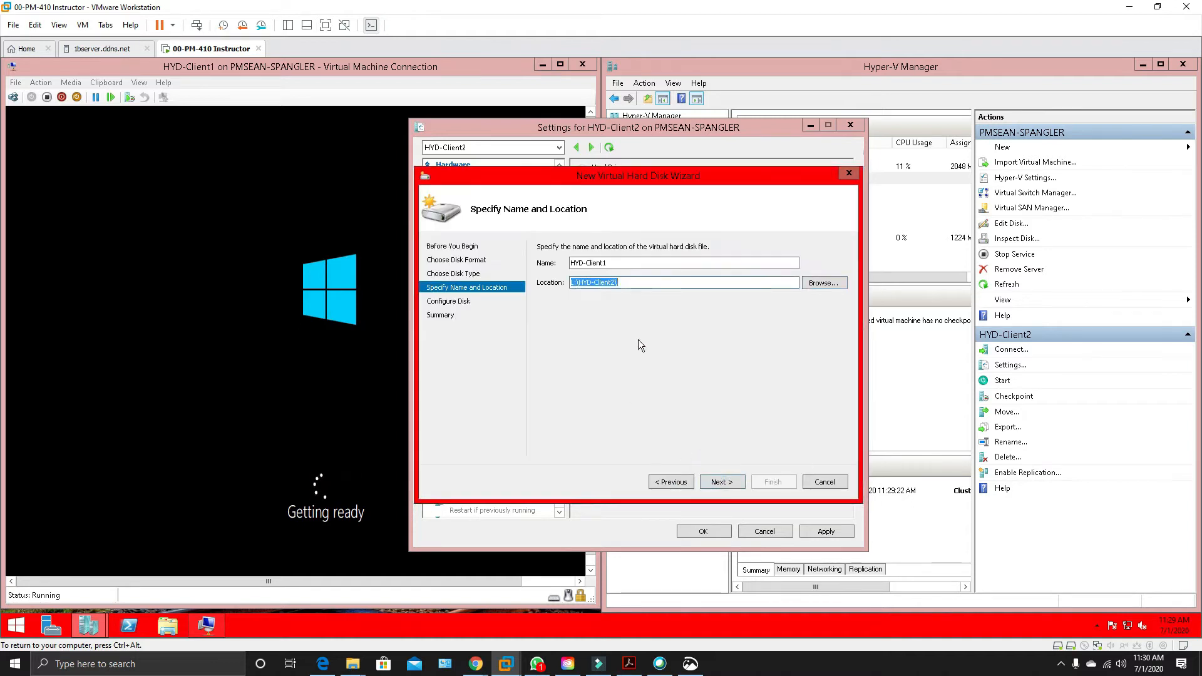
left_click(722, 481)
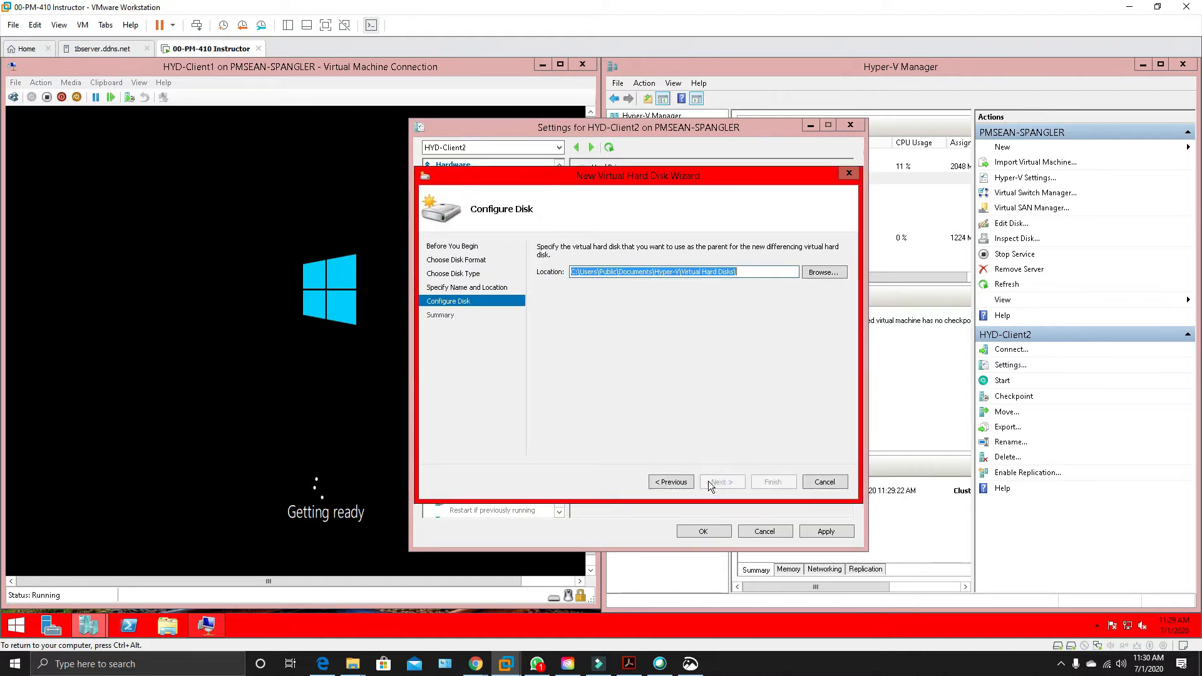
Choose WindowsParent.vhdx on the Labs (L:) drive as the parent disk and finish creating the differencing disk.
left_click(822, 276)
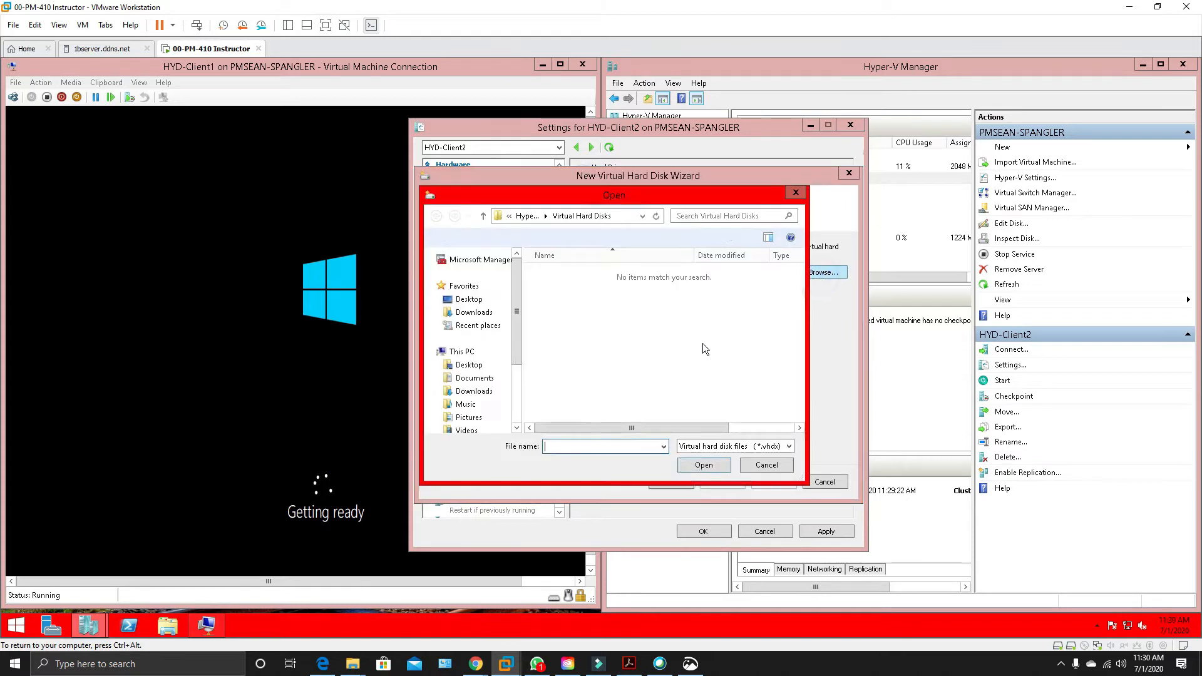
left_click_drag(516, 355, 517, 405)
left_click(476, 398)
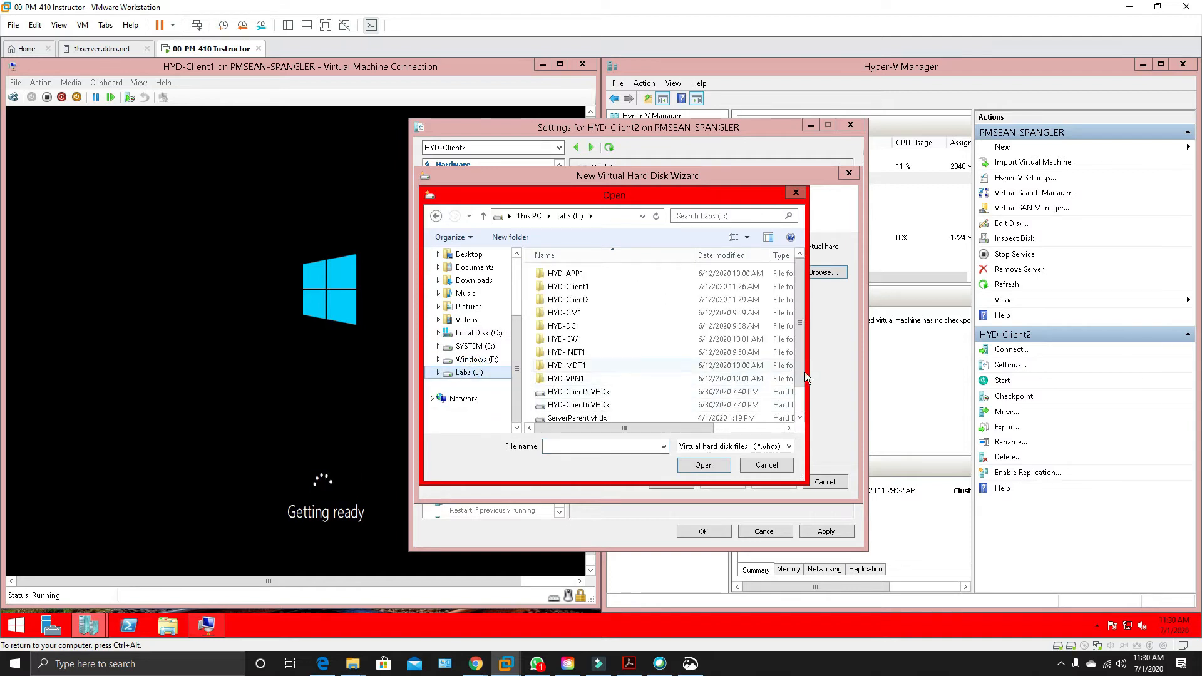
left_click_drag(806, 385, 795, 394)
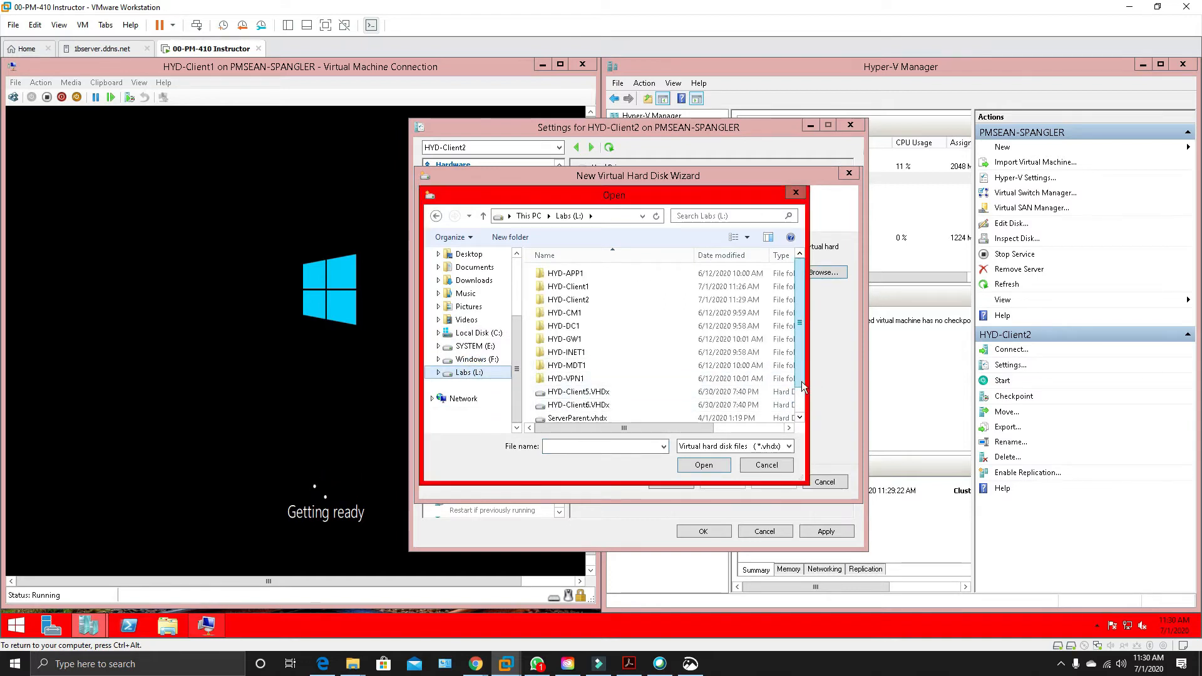
scroll(802, 400, "down", 3)
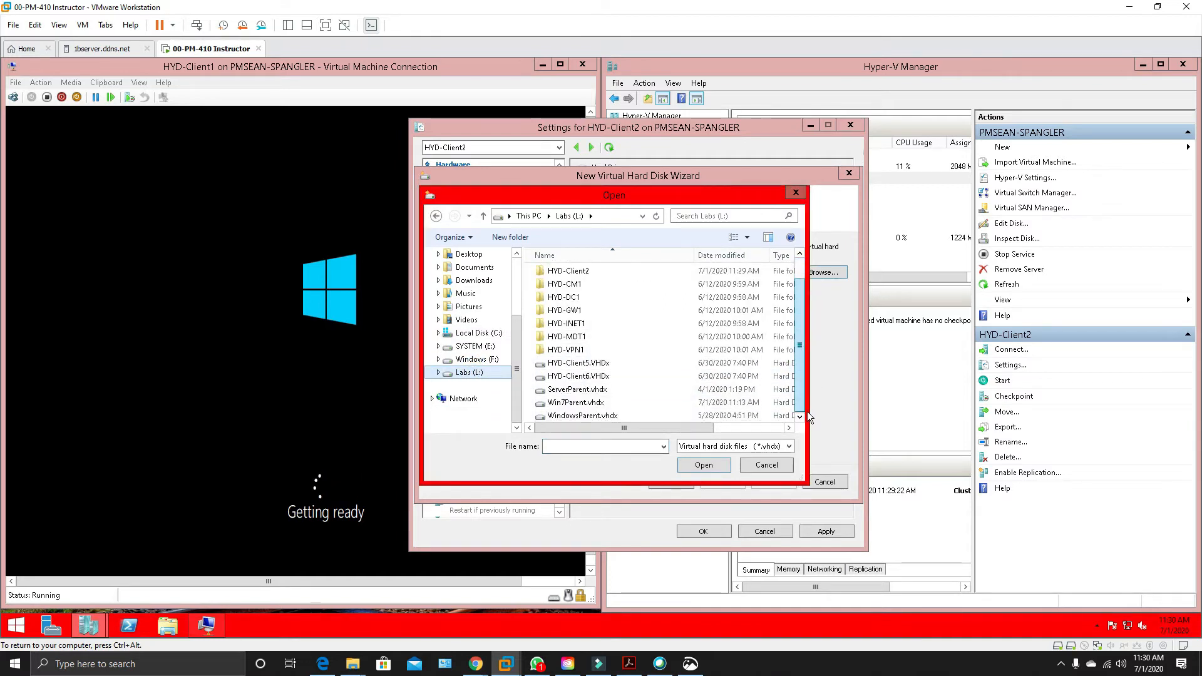
left_click(577, 415)
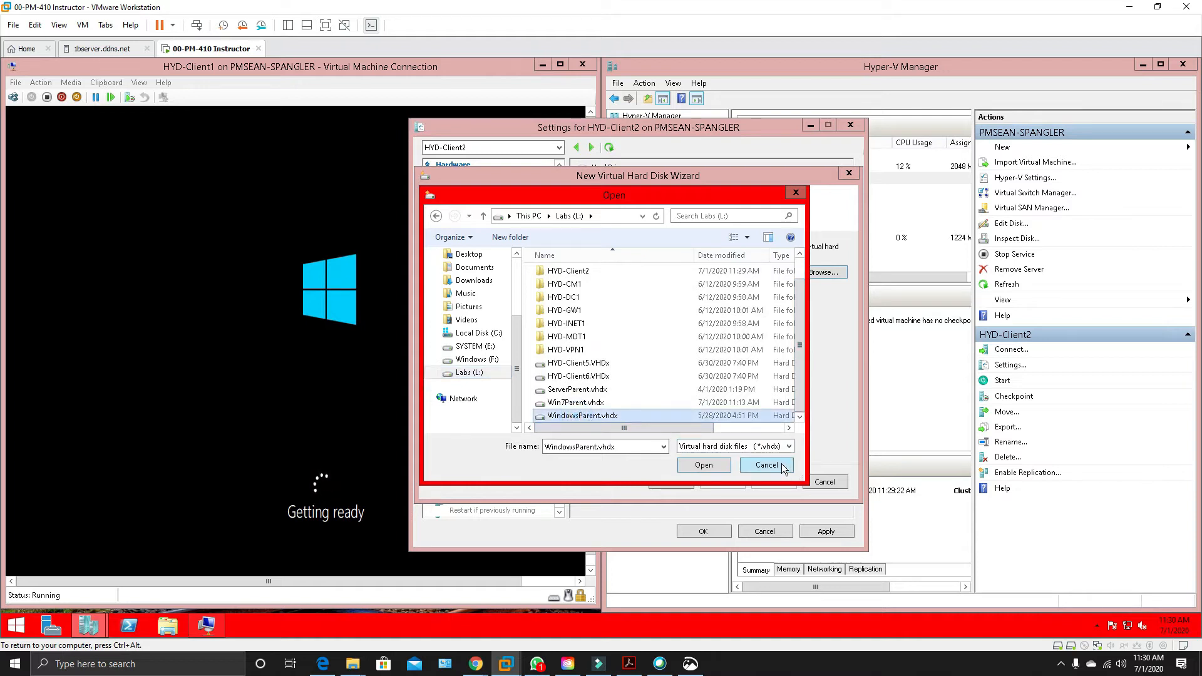
left_click(693, 466)
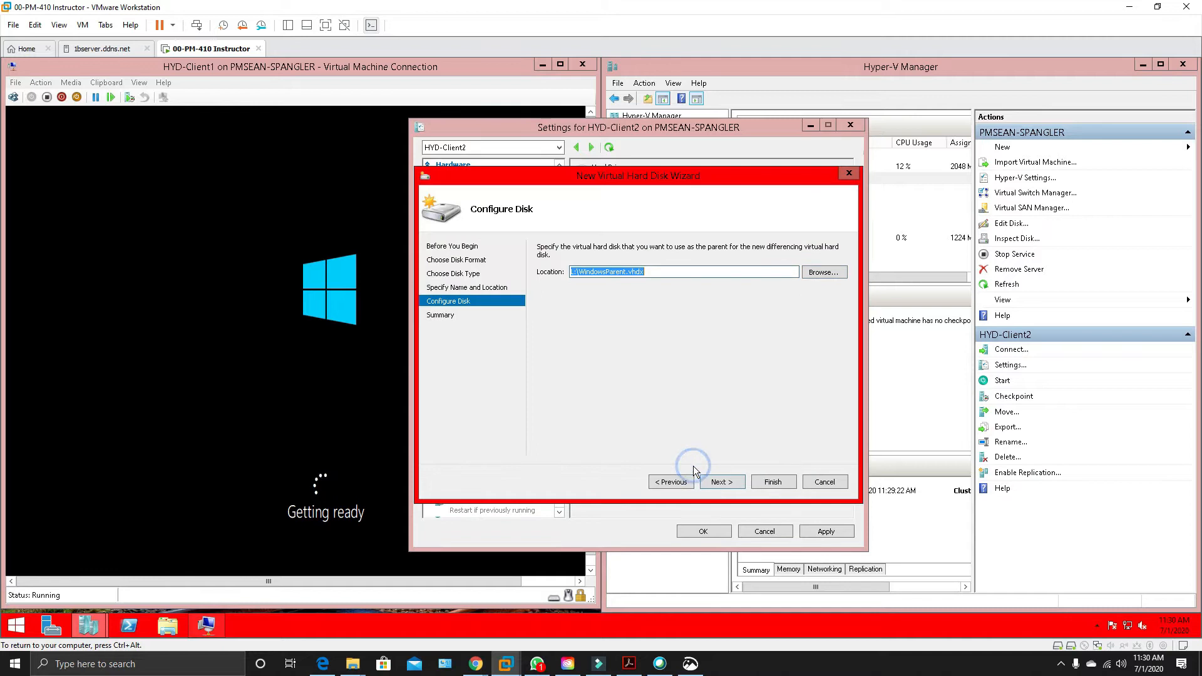
left_click(724, 482)
left_click(775, 481)
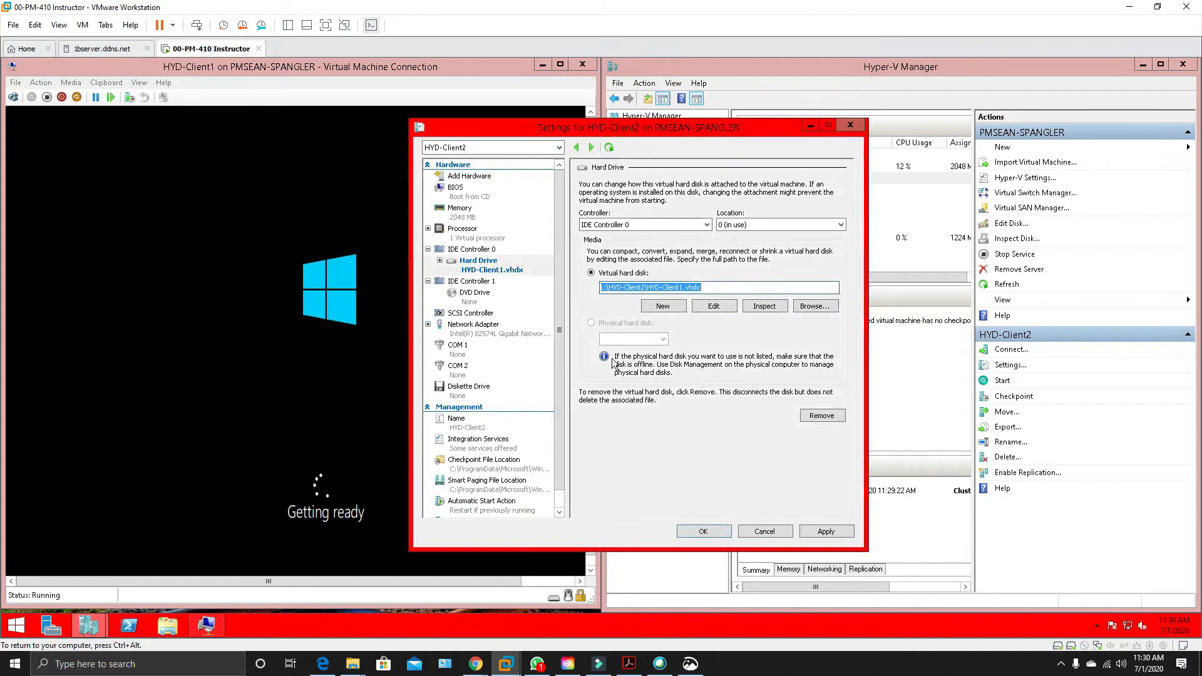
Apply the added hard drive, move IDE to the first place in the BIOS startup order, and save the HYD-Client2 settings.
left_click(456, 191)
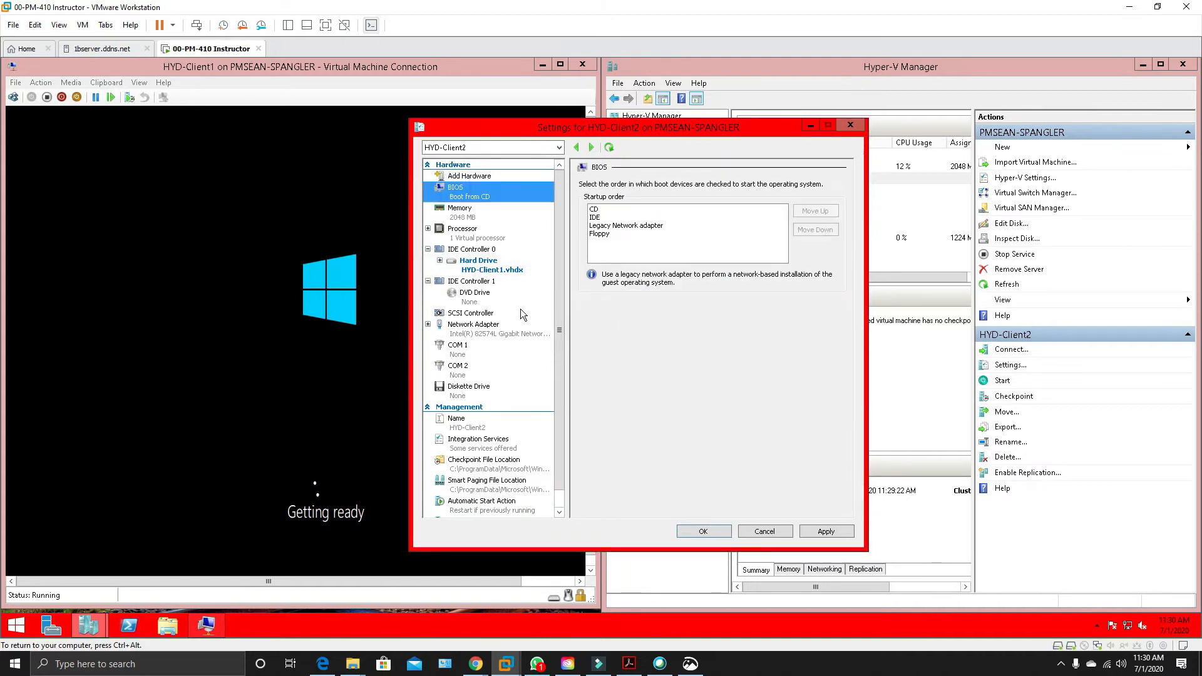
left_click(822, 538)
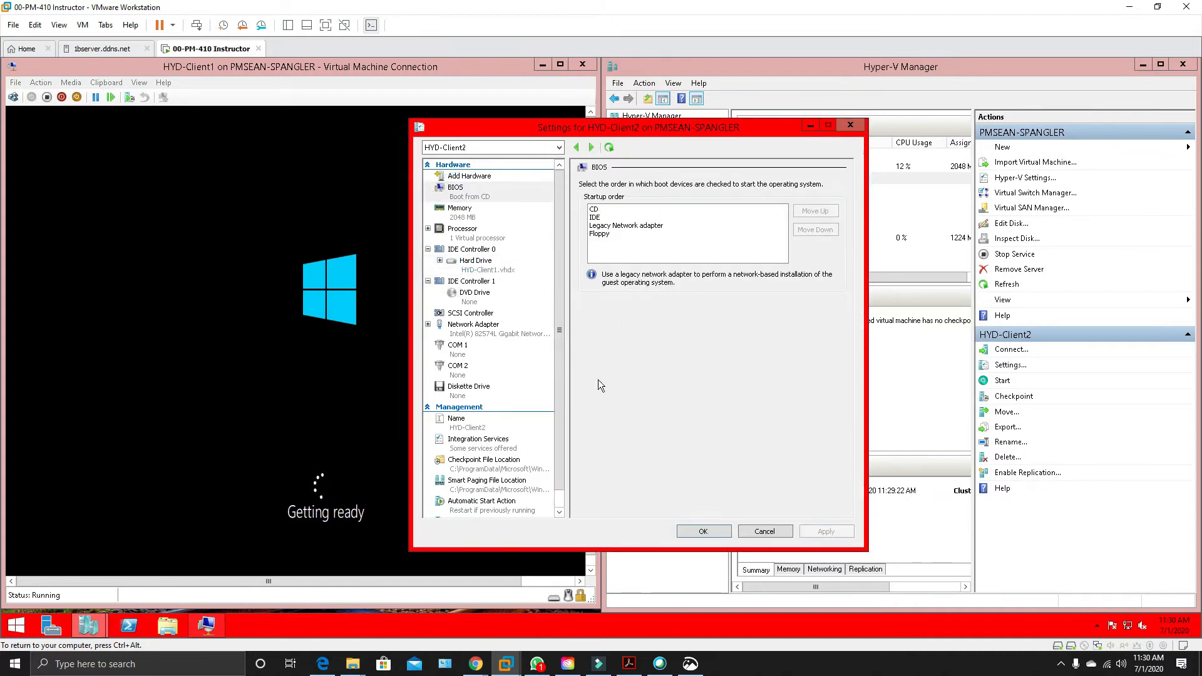
left_click(595, 218)
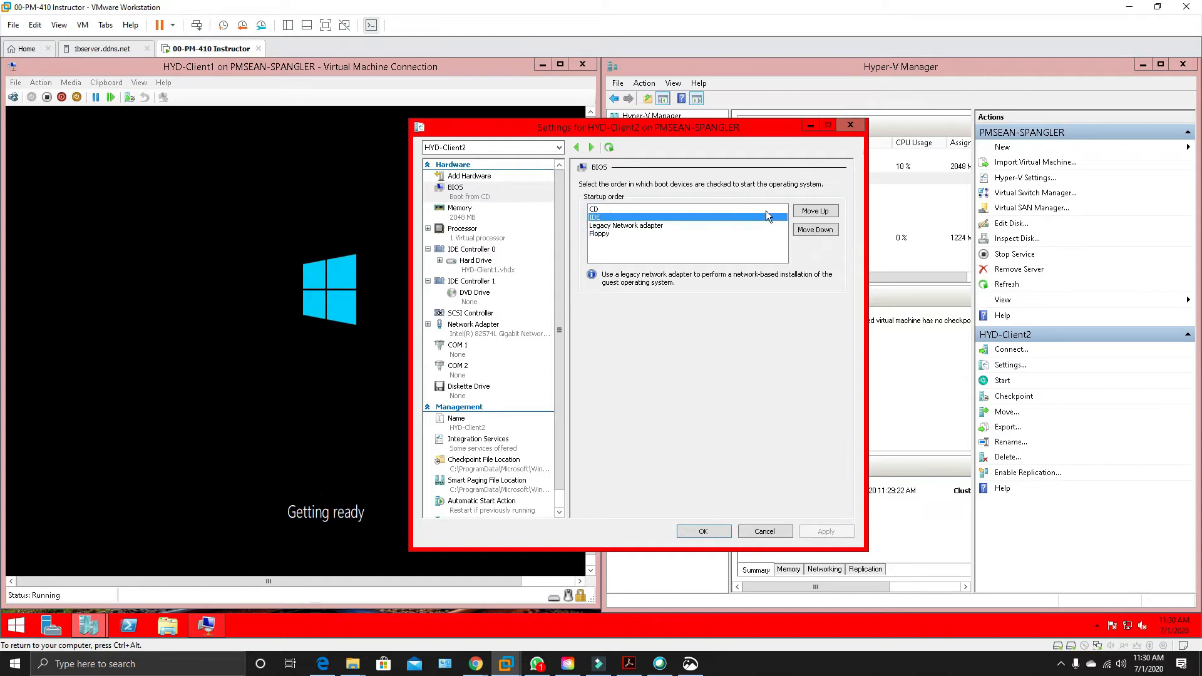
left_click(815, 211)
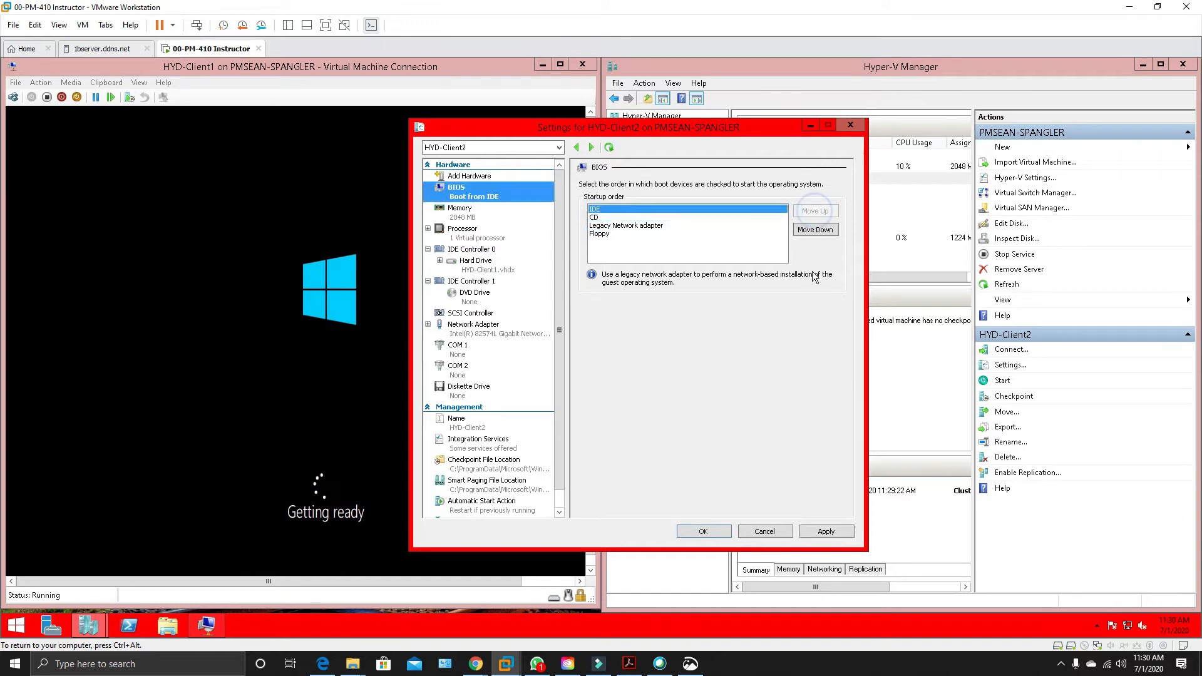
left_click(826, 533)
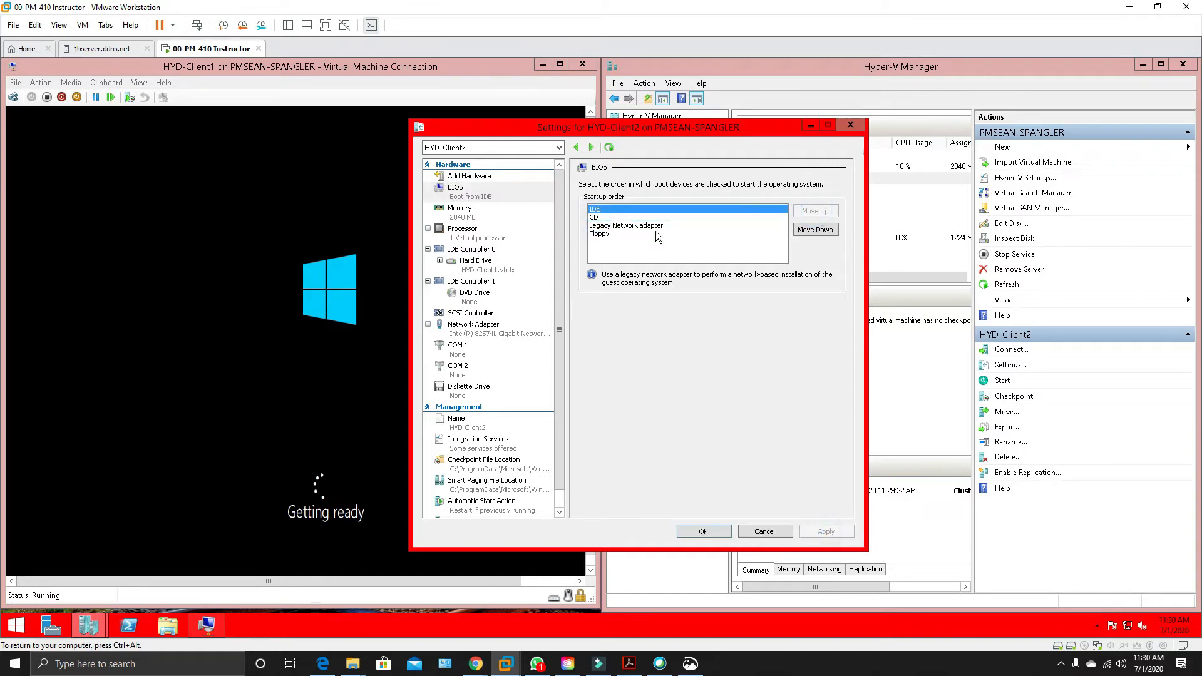
left_click(696, 533)
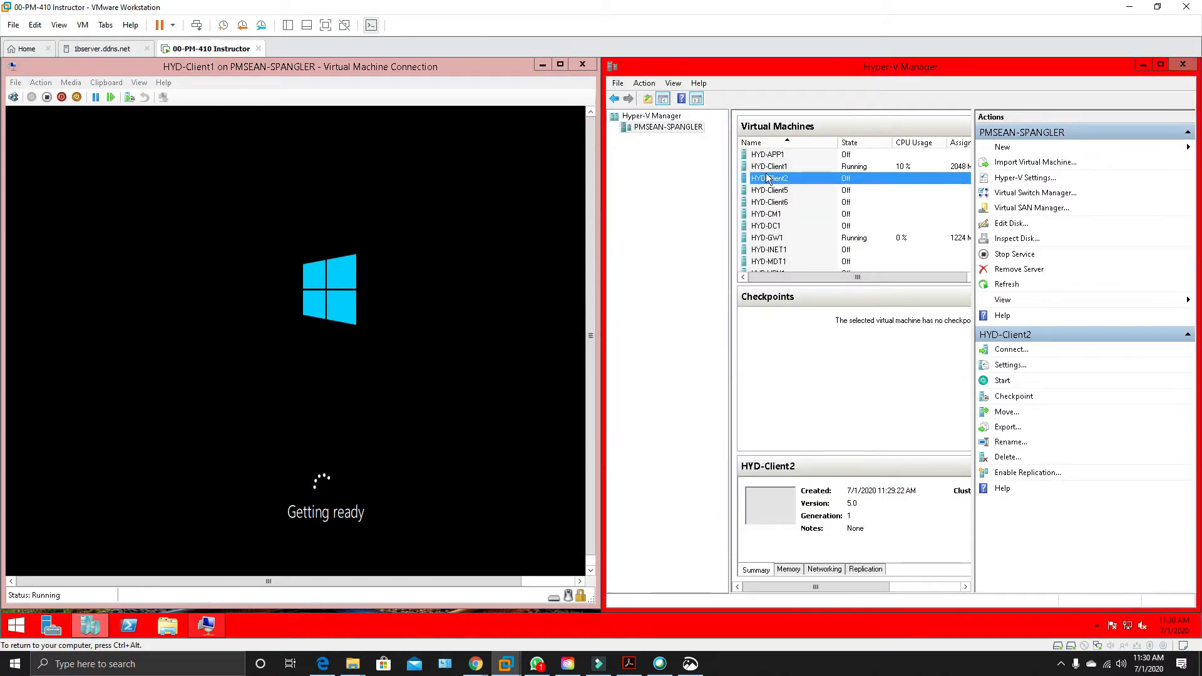
Connect to the HYD-Client2 virtual machine and start it.
right_click(765, 174)
left_click(807, 182)
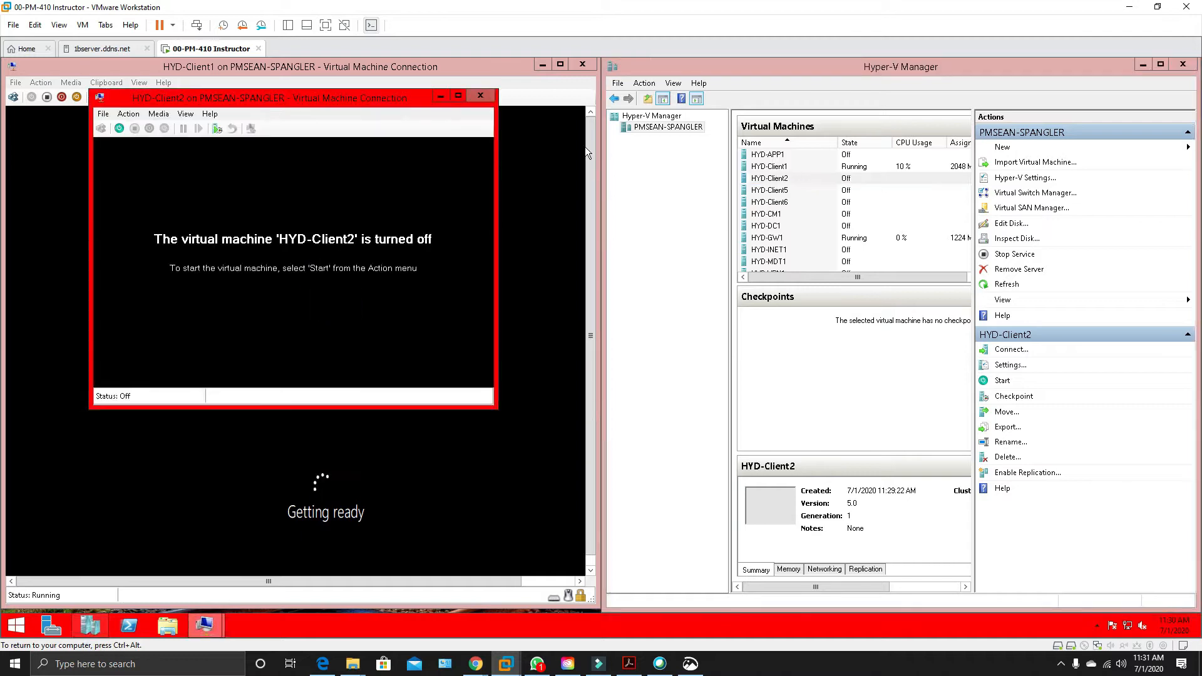
left_click(123, 129)
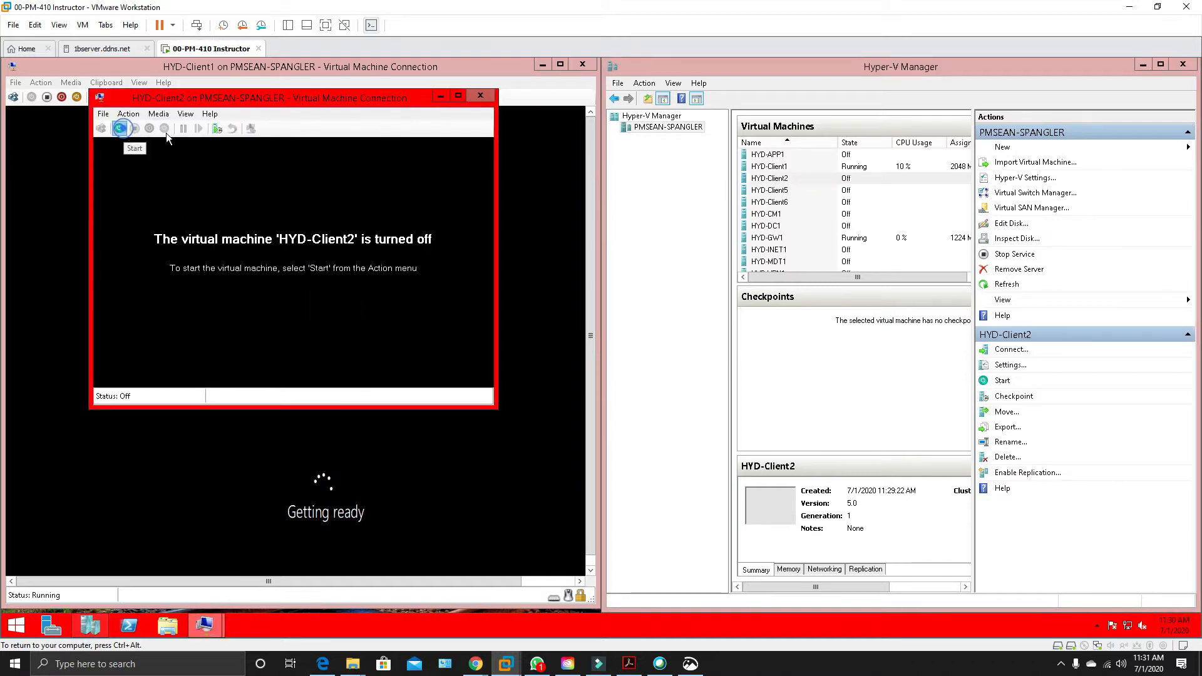
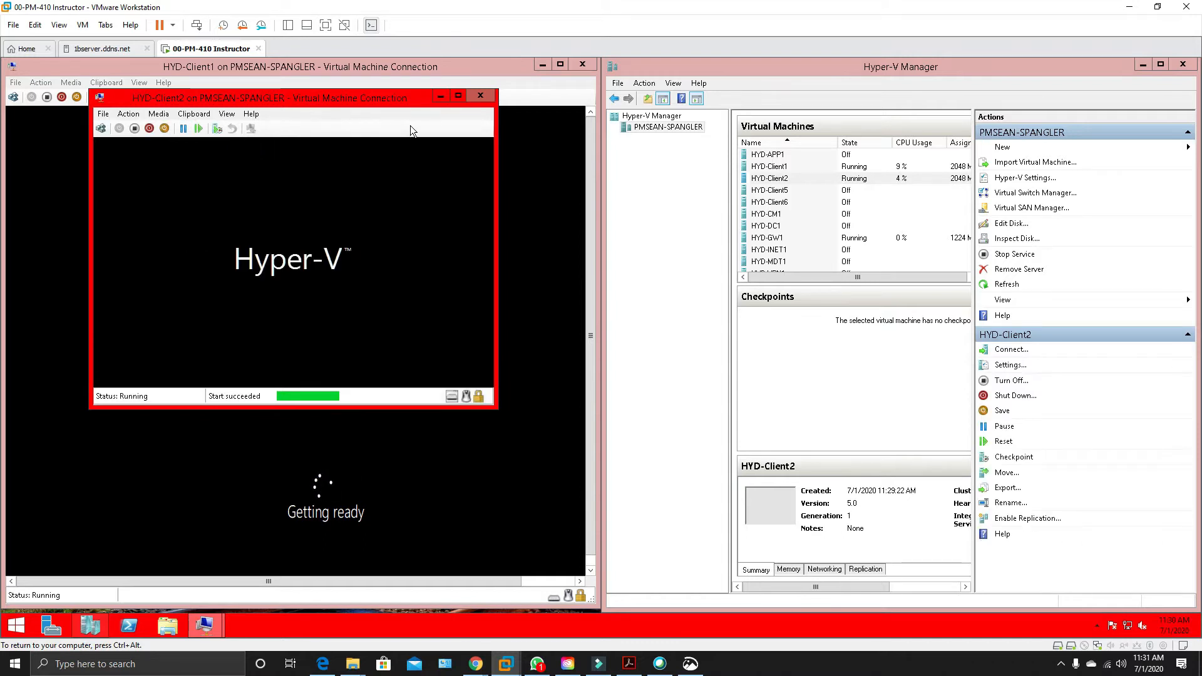
Minimize the HYD-Client2 connection window and begin a new virtual machine named HYD-Client3.
left_click(445, 99)
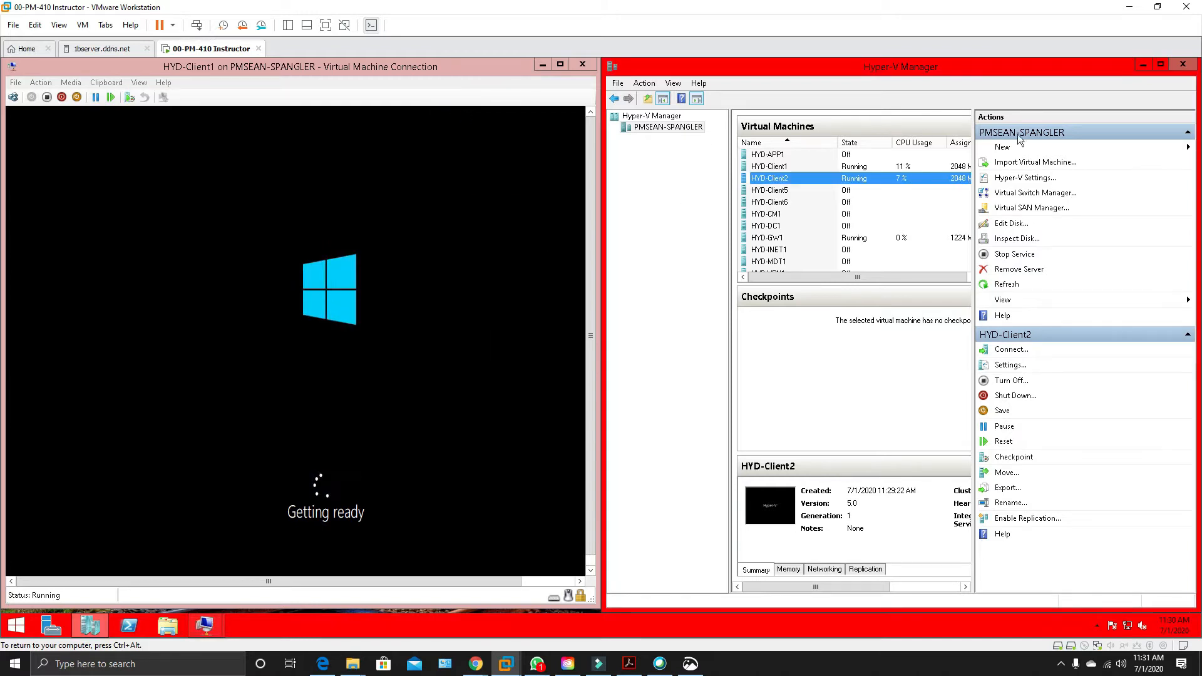
left_click(1007, 148)
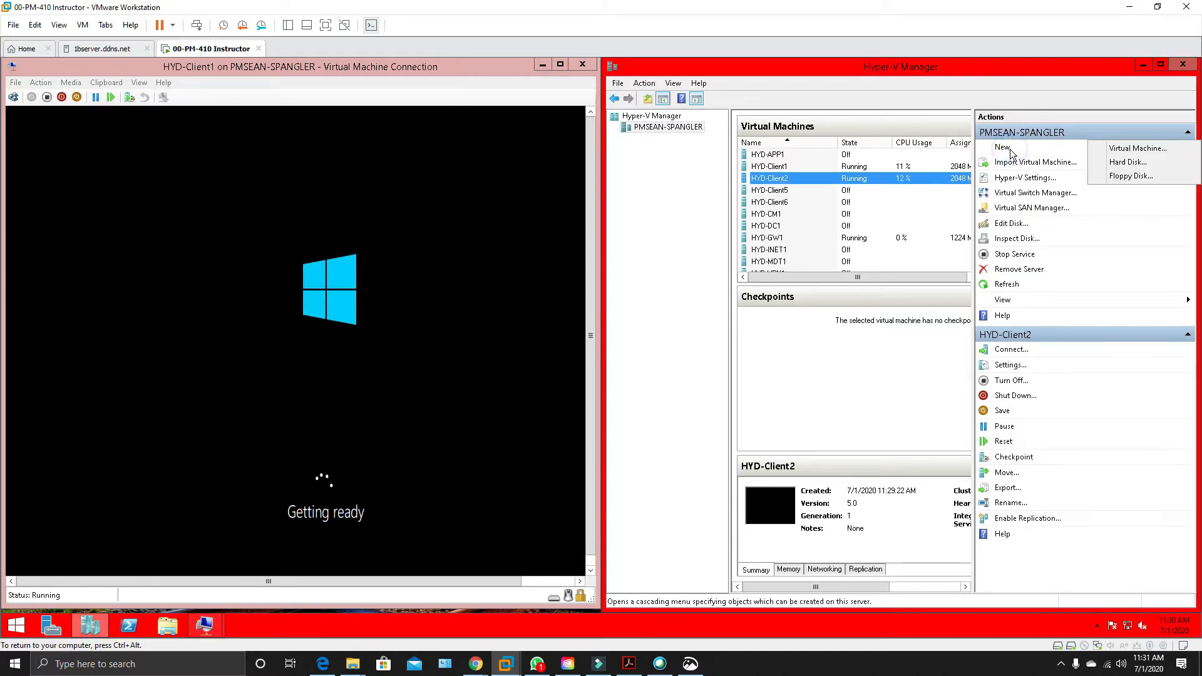
left_click(1130, 148)
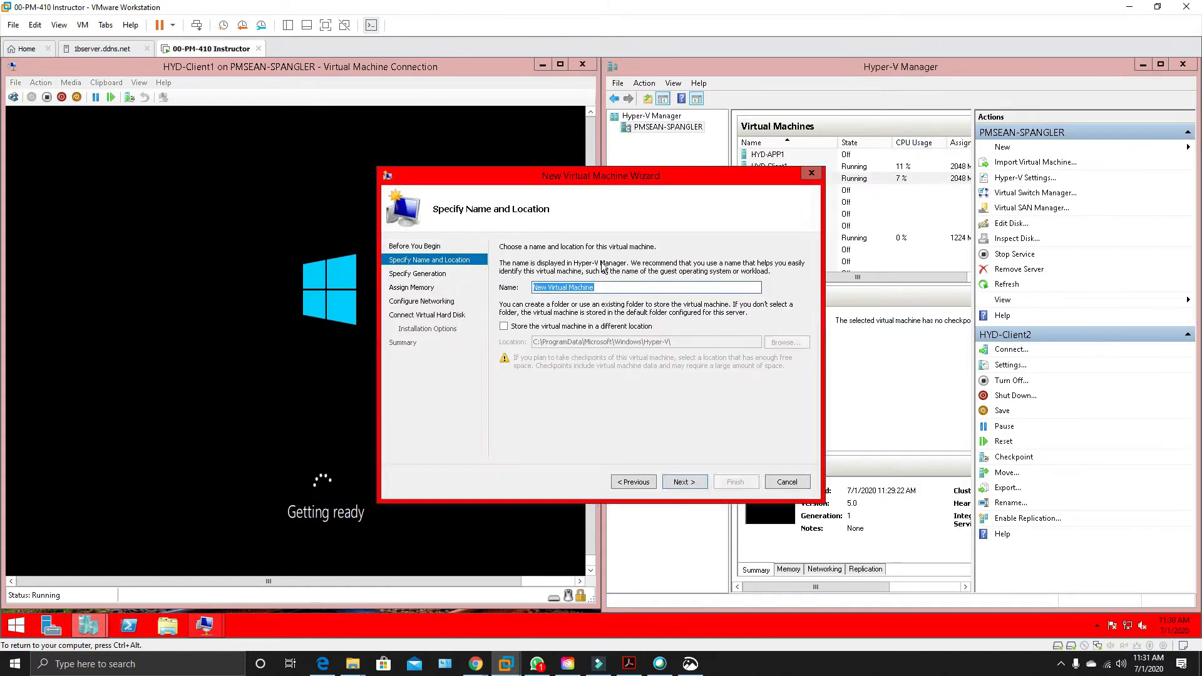
right_click(566, 290)
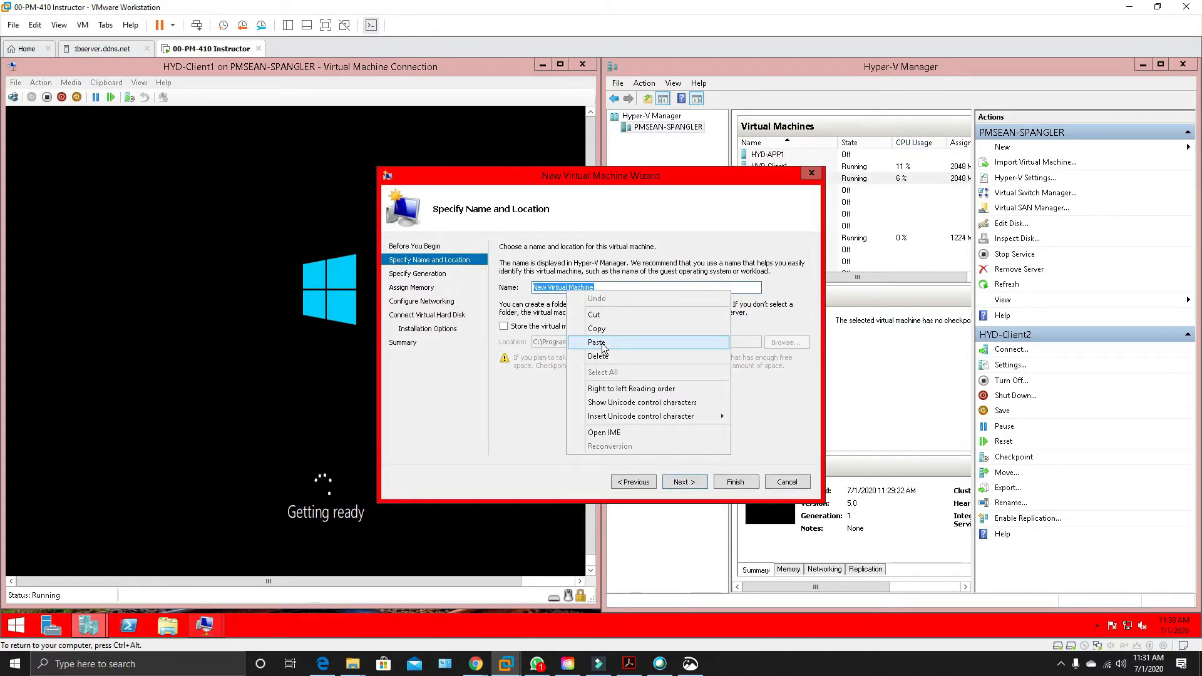
left_click(600, 343)
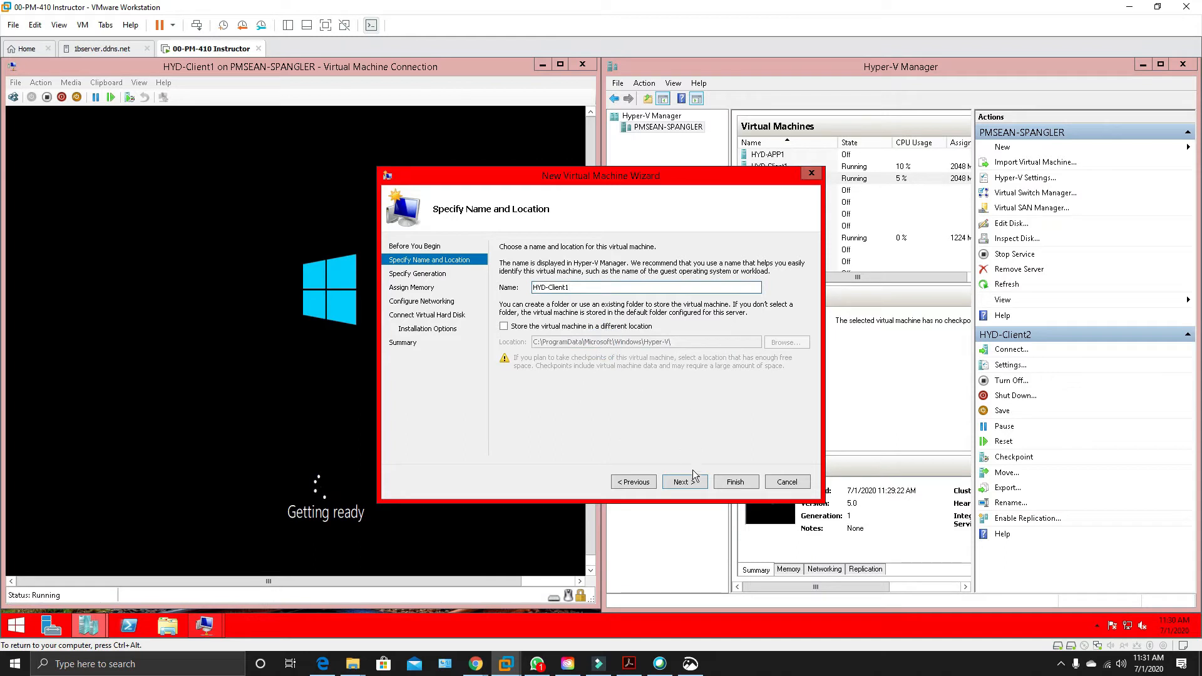
type("3")
left_click(688, 483)
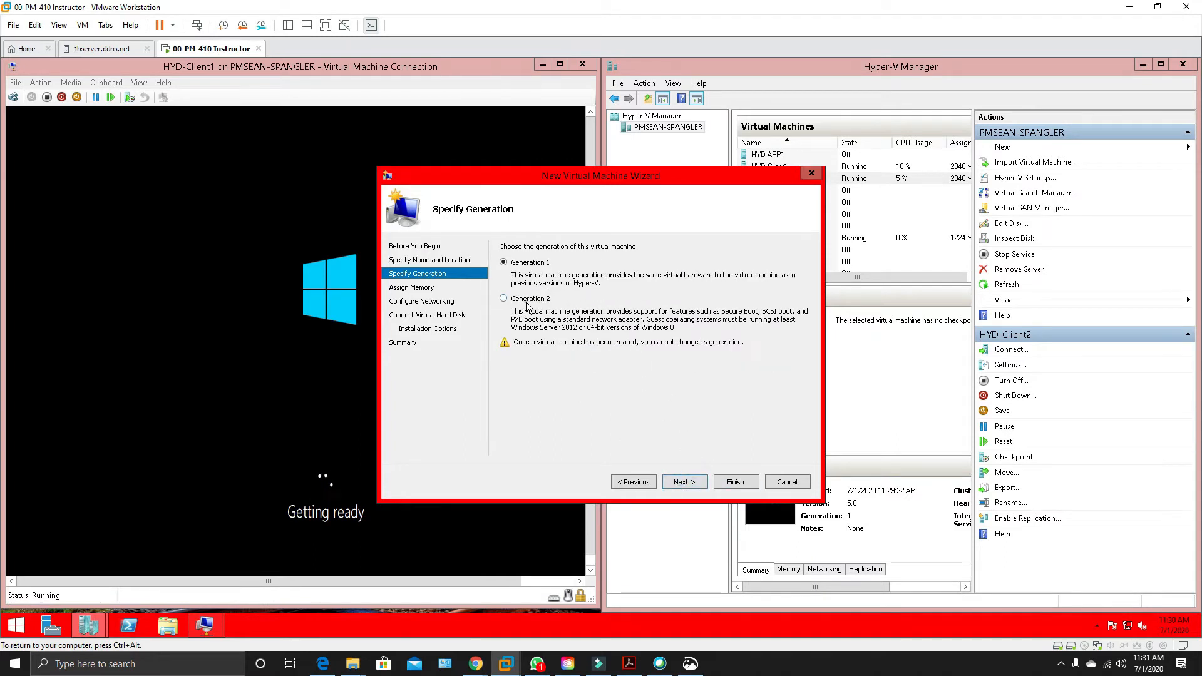
Make the new virtual machine Generation 1 and set its startup memory to 2048 MB.
left_click(528, 263)
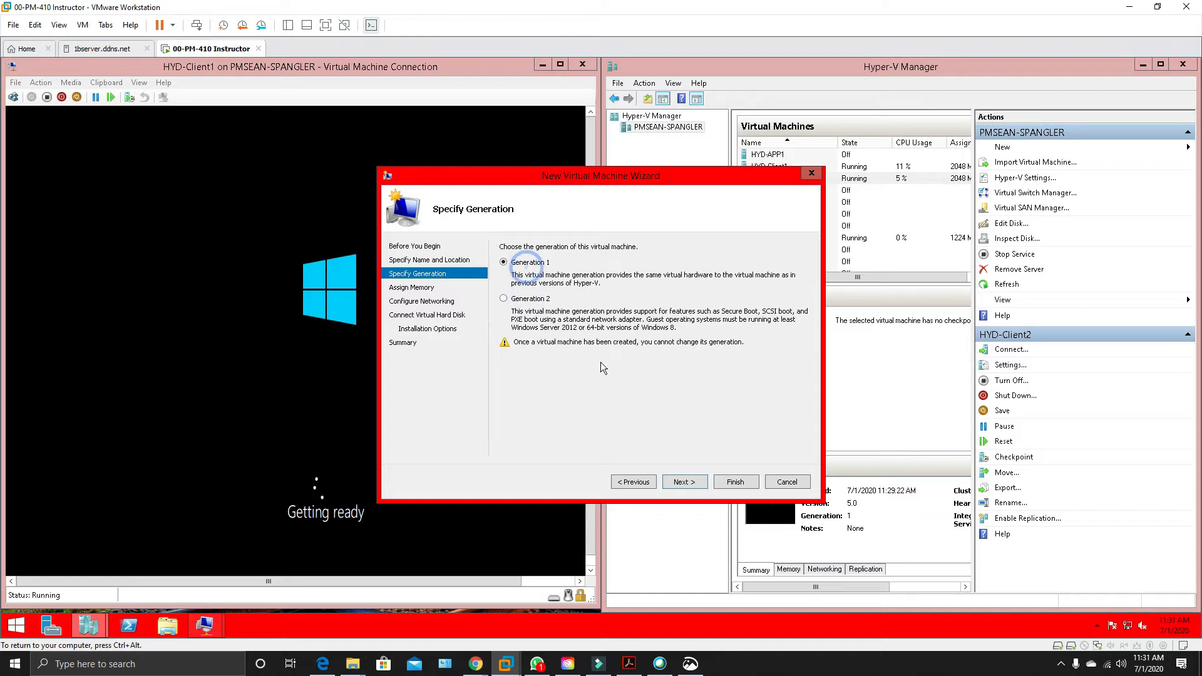
left_click(694, 484)
key("Right")
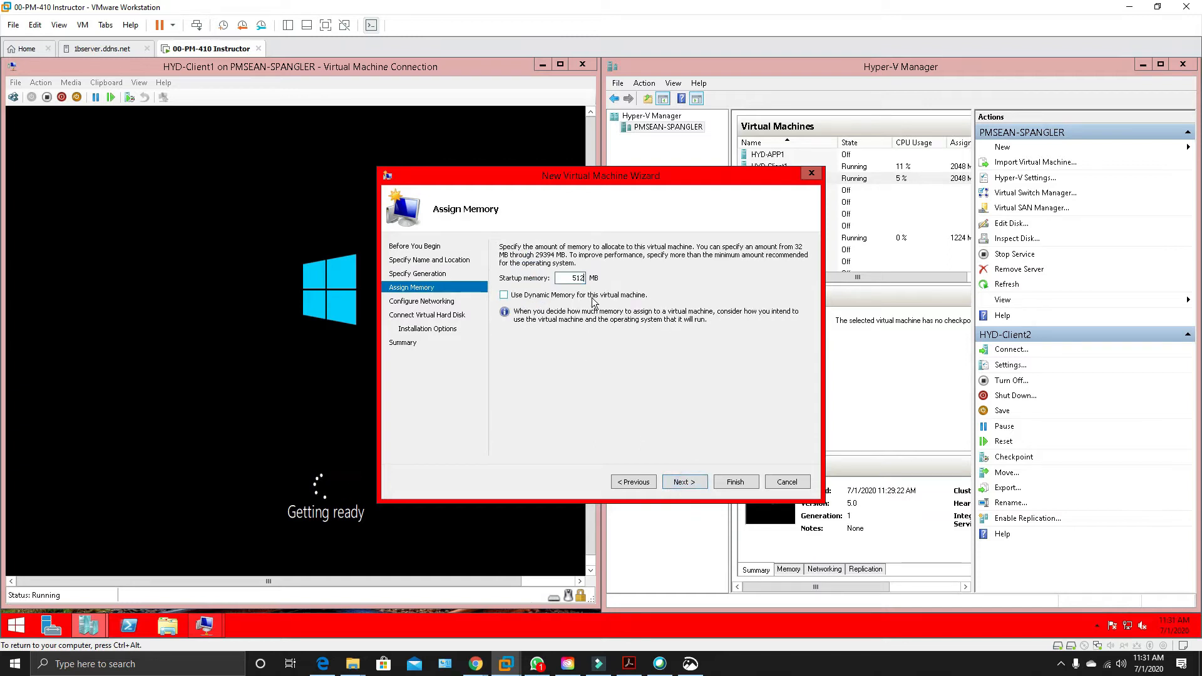
key("BackSpace")
key("BackSpace")
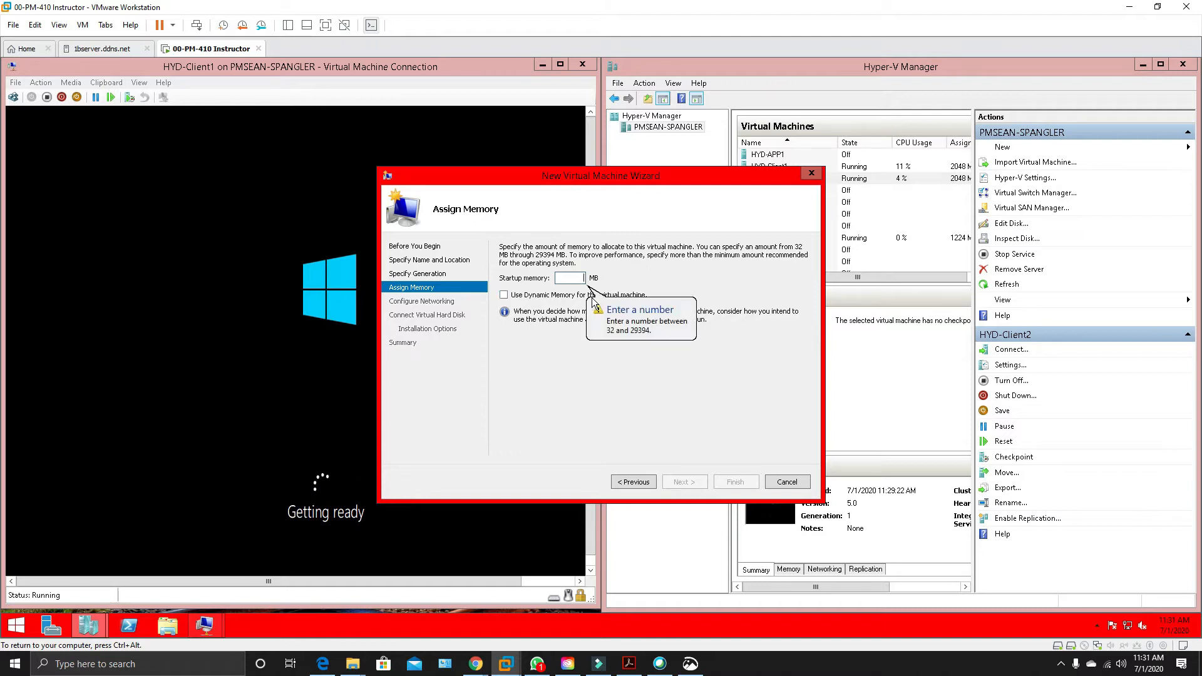
type("2048")
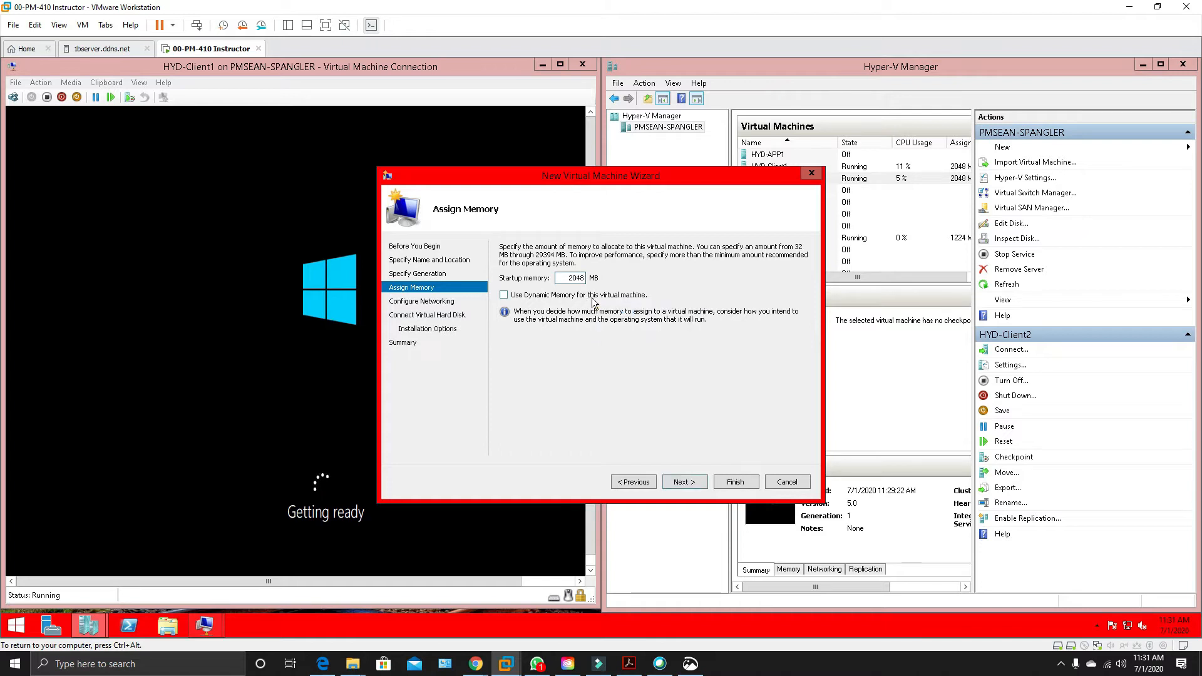
left_click(685, 485)
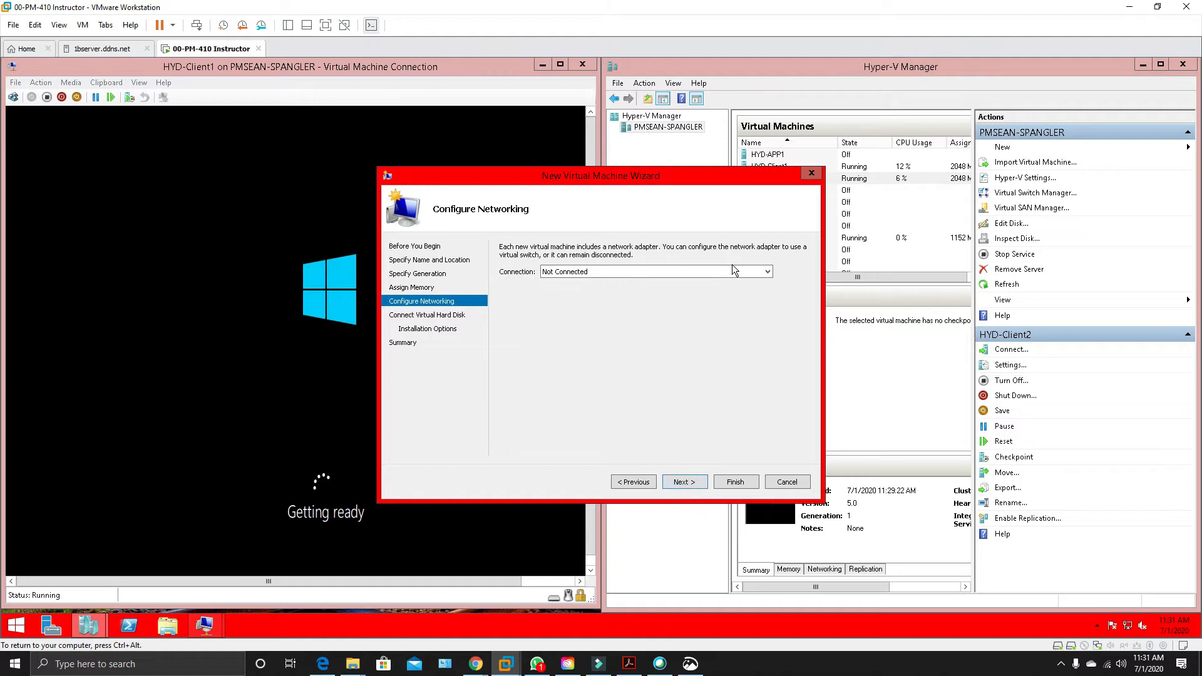
Connect the new machine's network adapter to the Intel(R) 82574L Gigabit Network Connection - Virtual Switch.
left_click(768, 270)
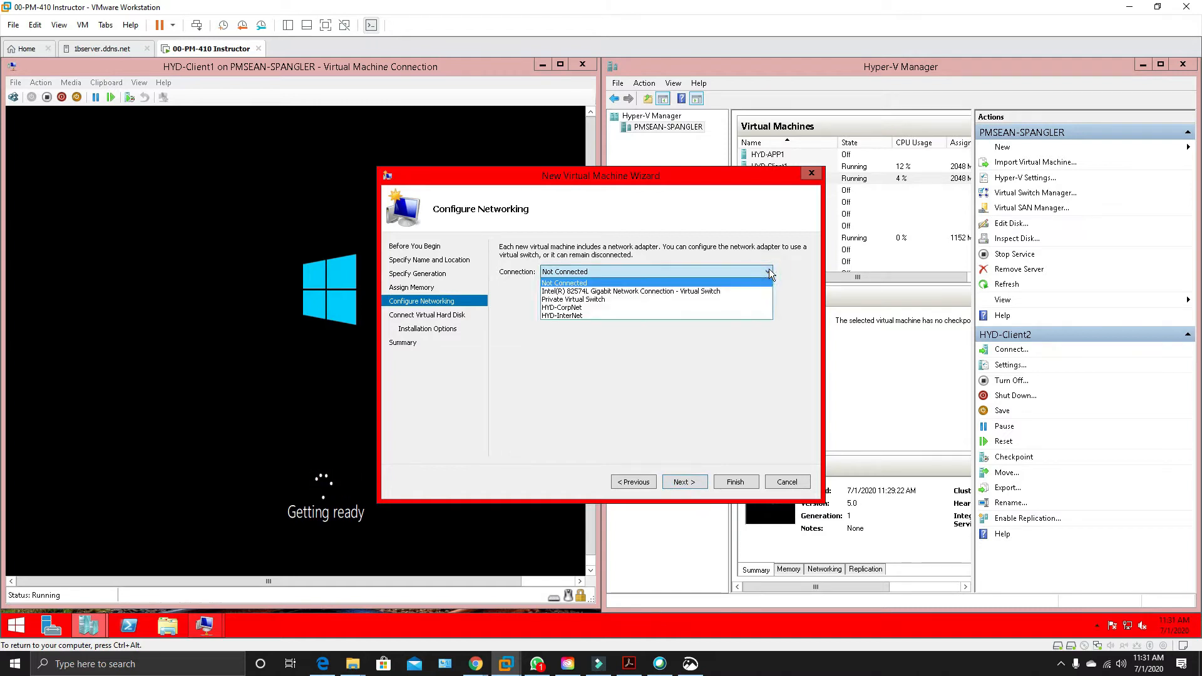
left_click(711, 292)
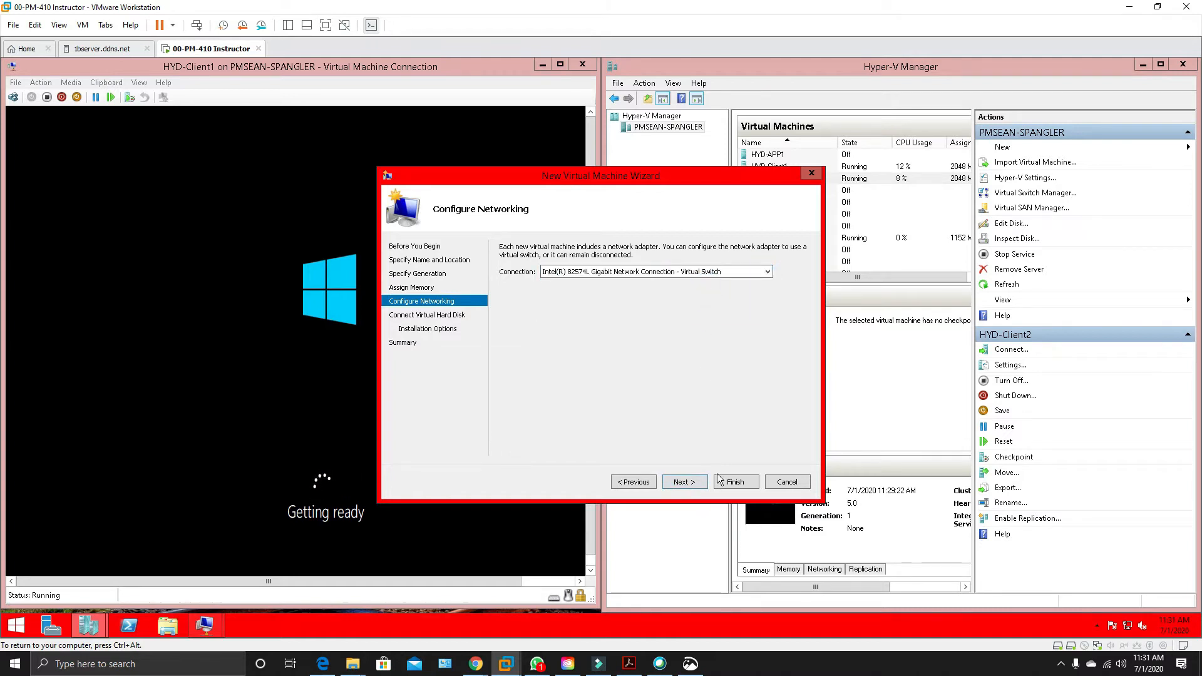
left_click(686, 481)
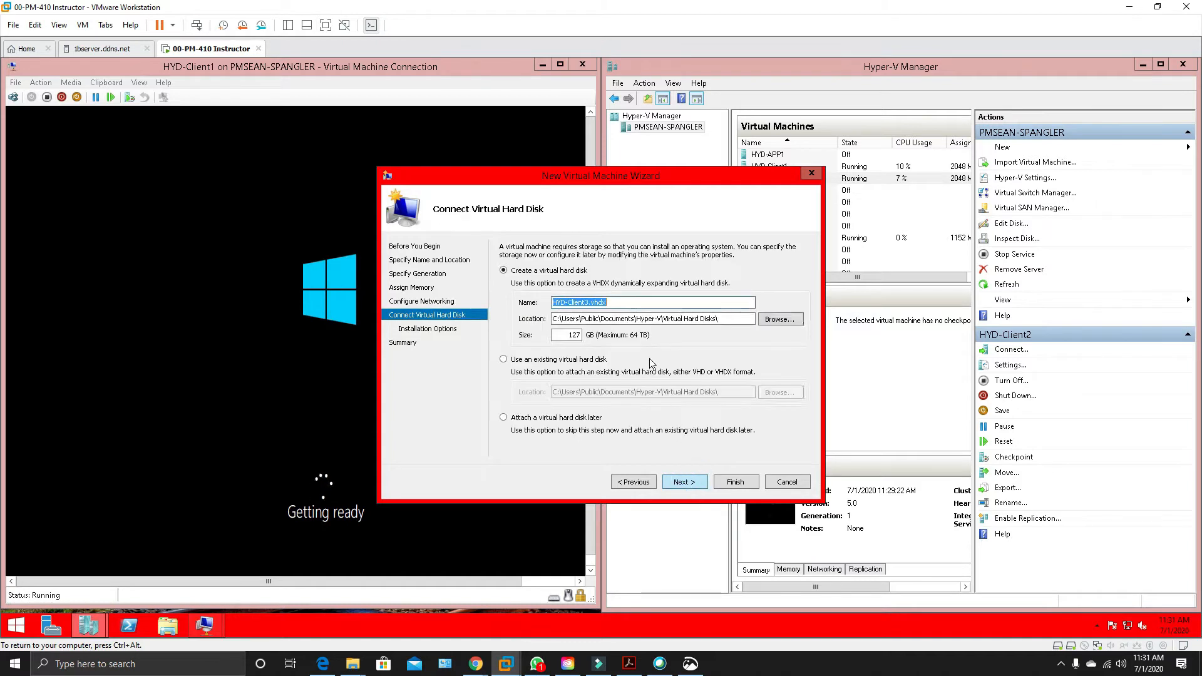
Choose to attach a virtual hard disk later and finish creating HYD-Client3.
left_click(505, 418)
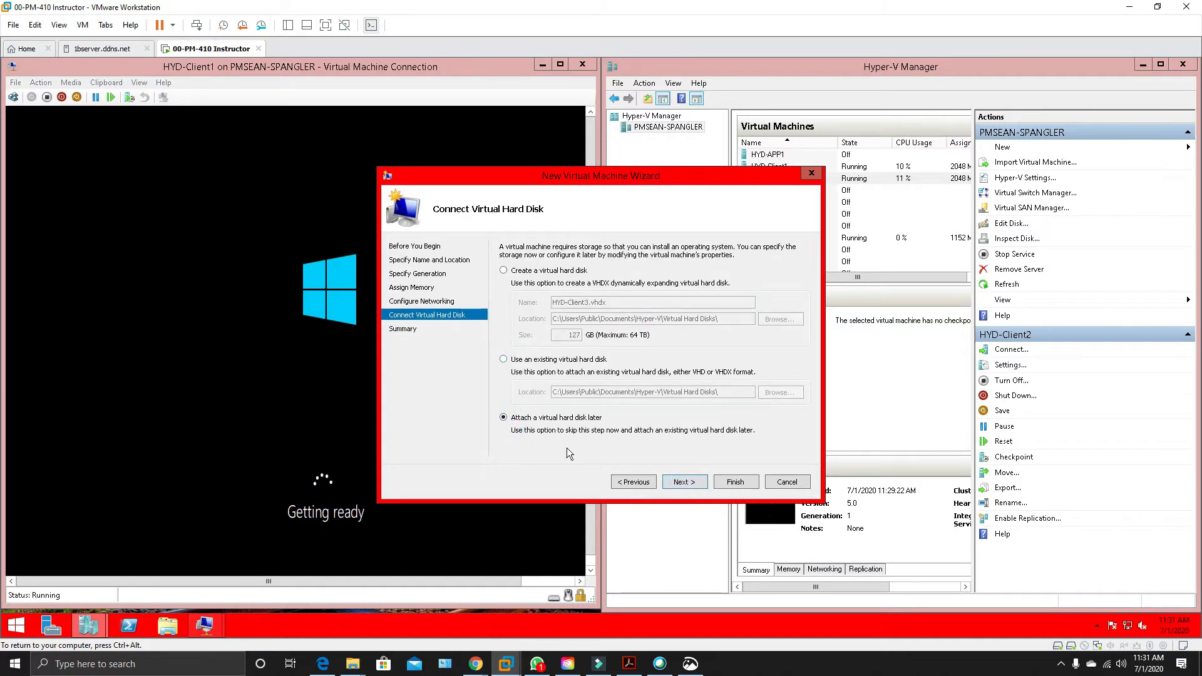
left_click(701, 484)
left_click(726, 480)
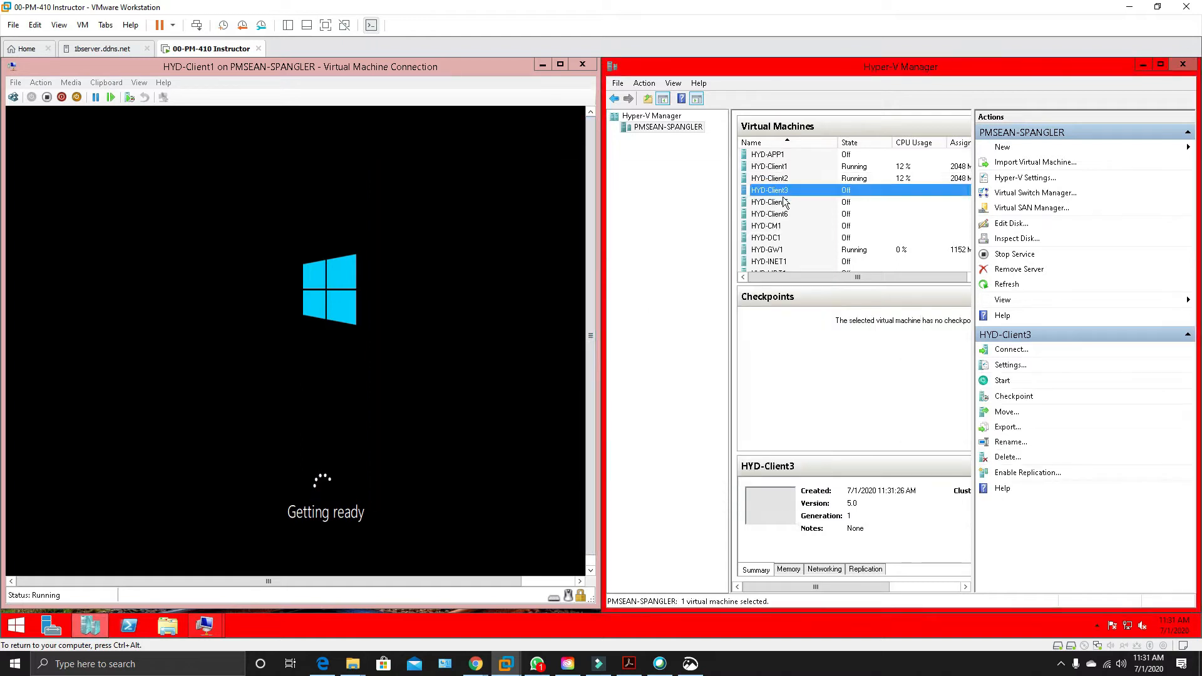
Open the HYD-Client3 settings and add a hard drive to IDE Controller 0.
right_click(790, 191)
left_click(825, 210)
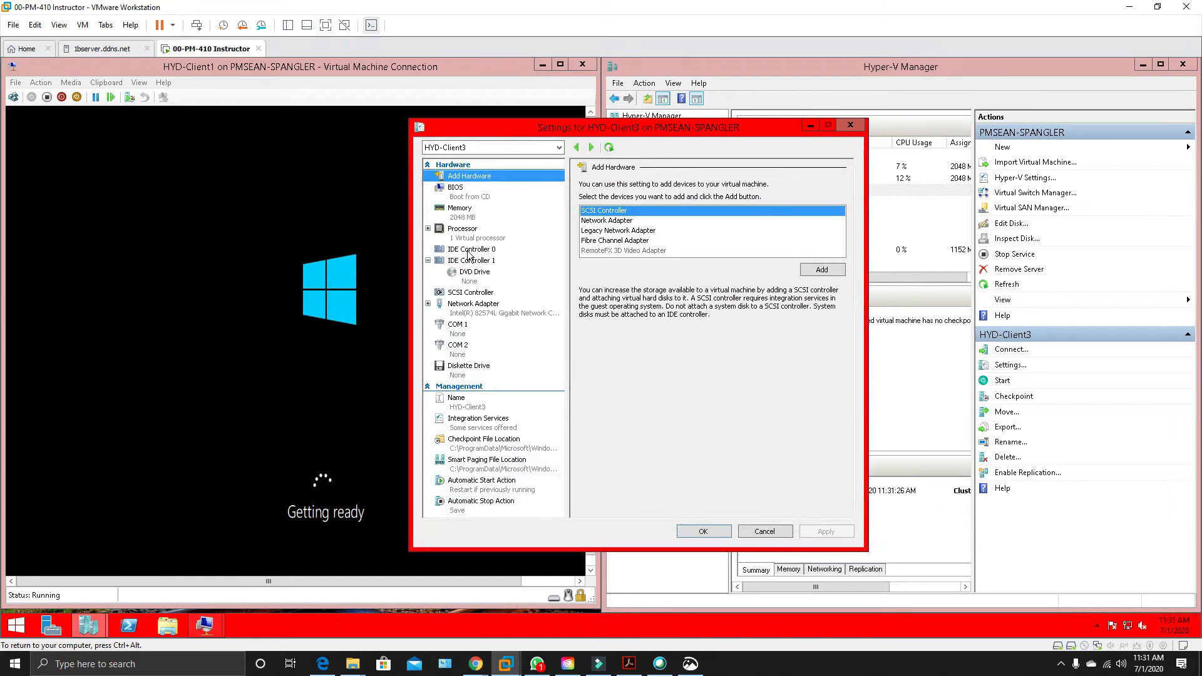
left_click(462, 237)
left_click(467, 249)
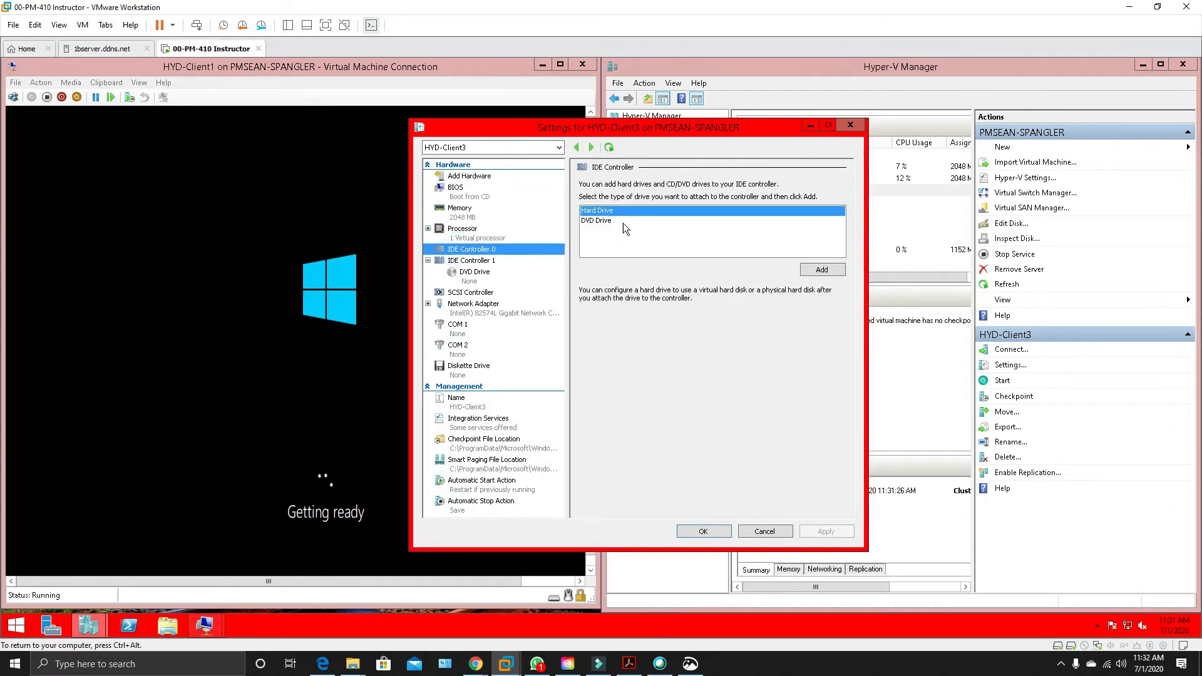
left_click(818, 271)
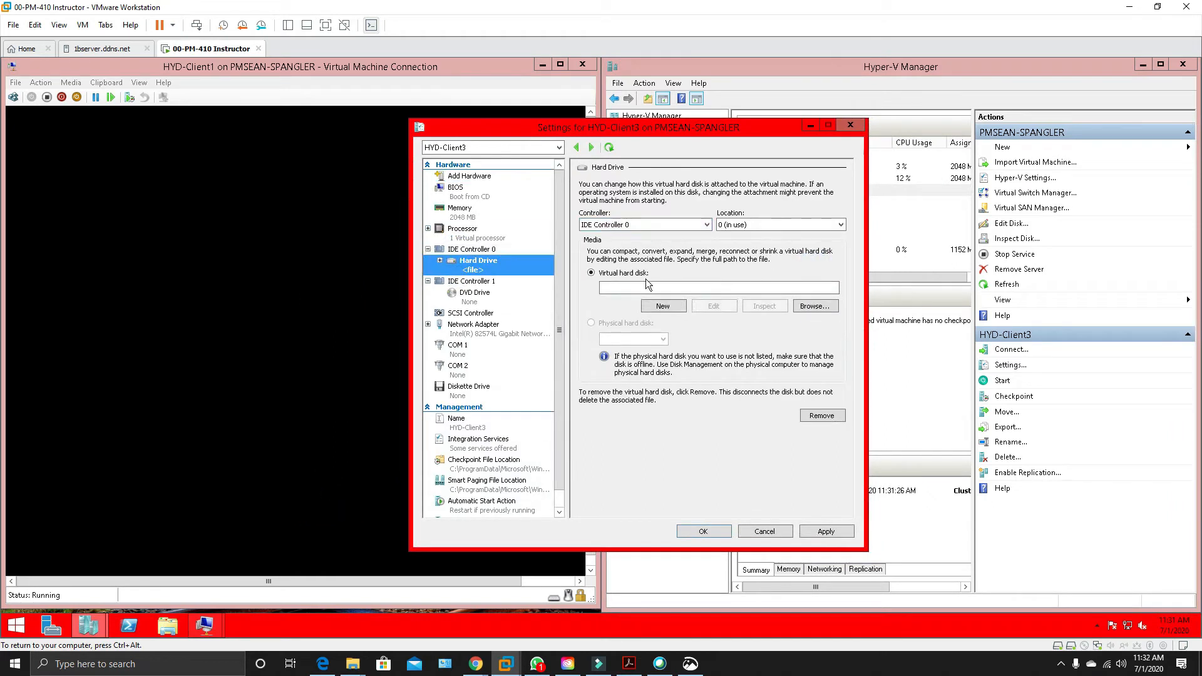
Start a new differencing virtual hard disk in VHDX format for the drive and name it HYD-Client3.
left_click(663, 305)
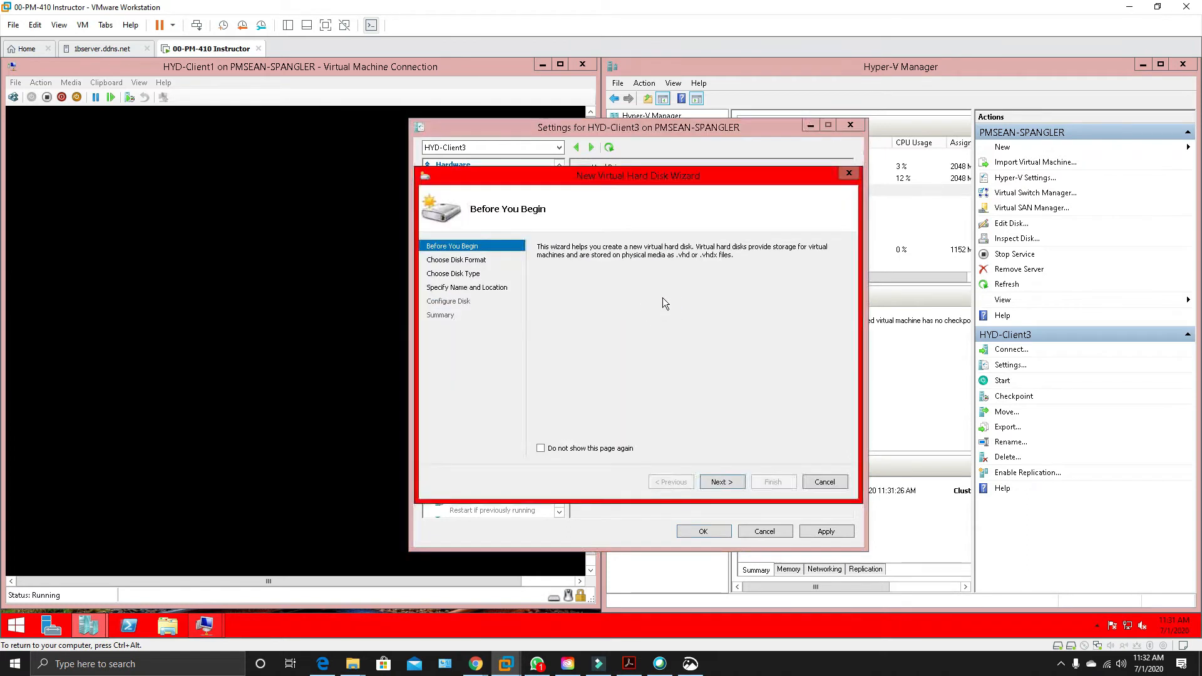
left_click(719, 482)
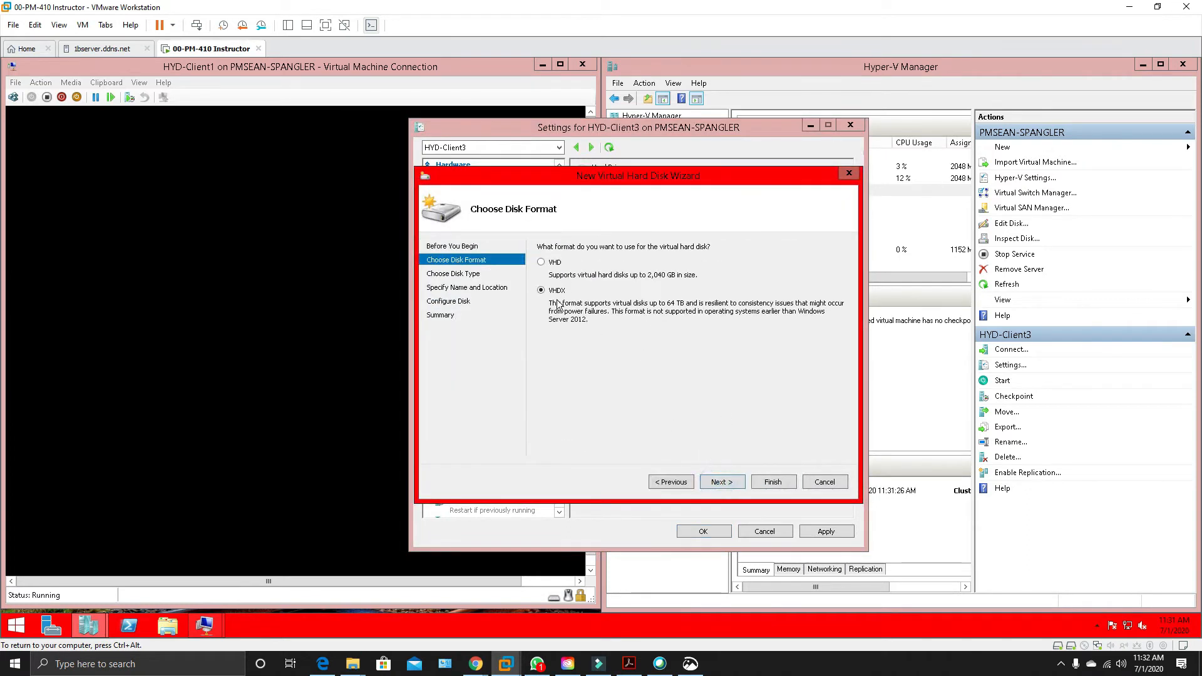
left_click(733, 485)
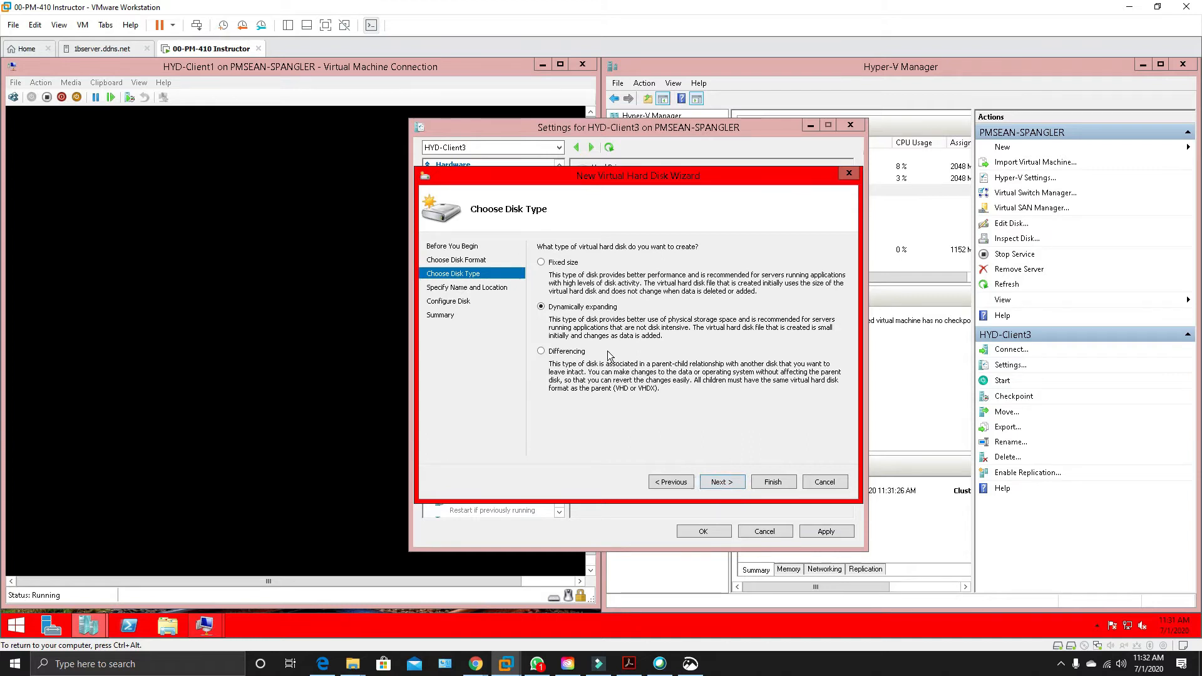
left_click(543, 351)
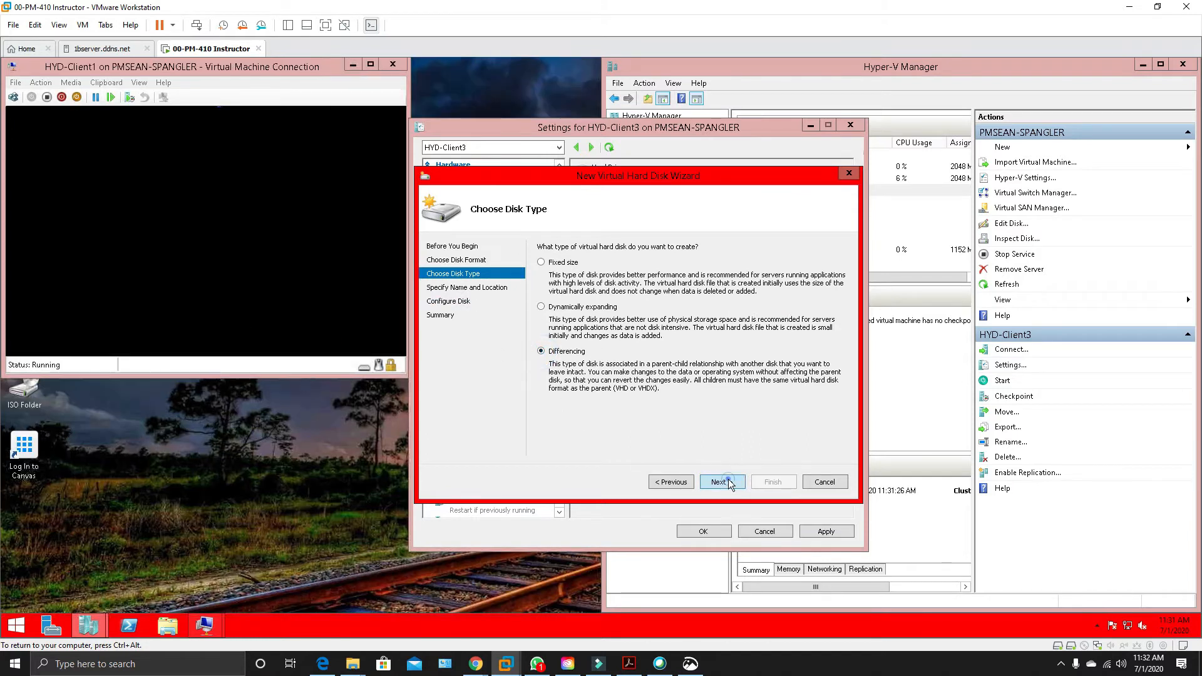
left_click(727, 480)
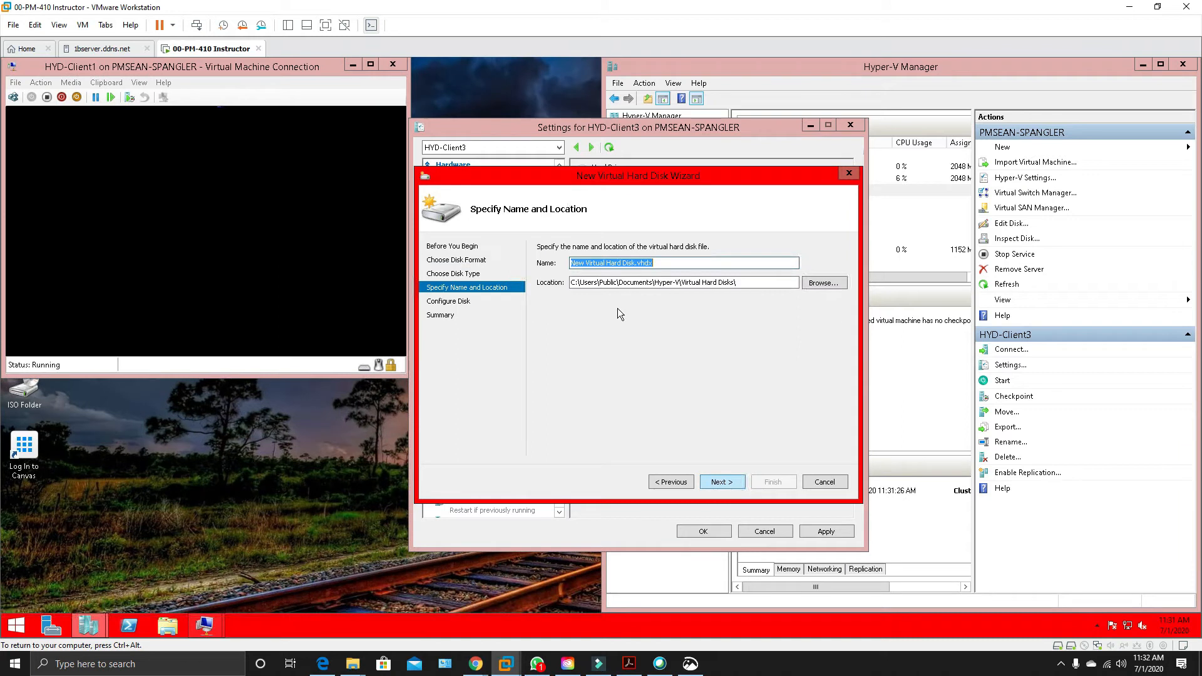
right_click(626, 261)
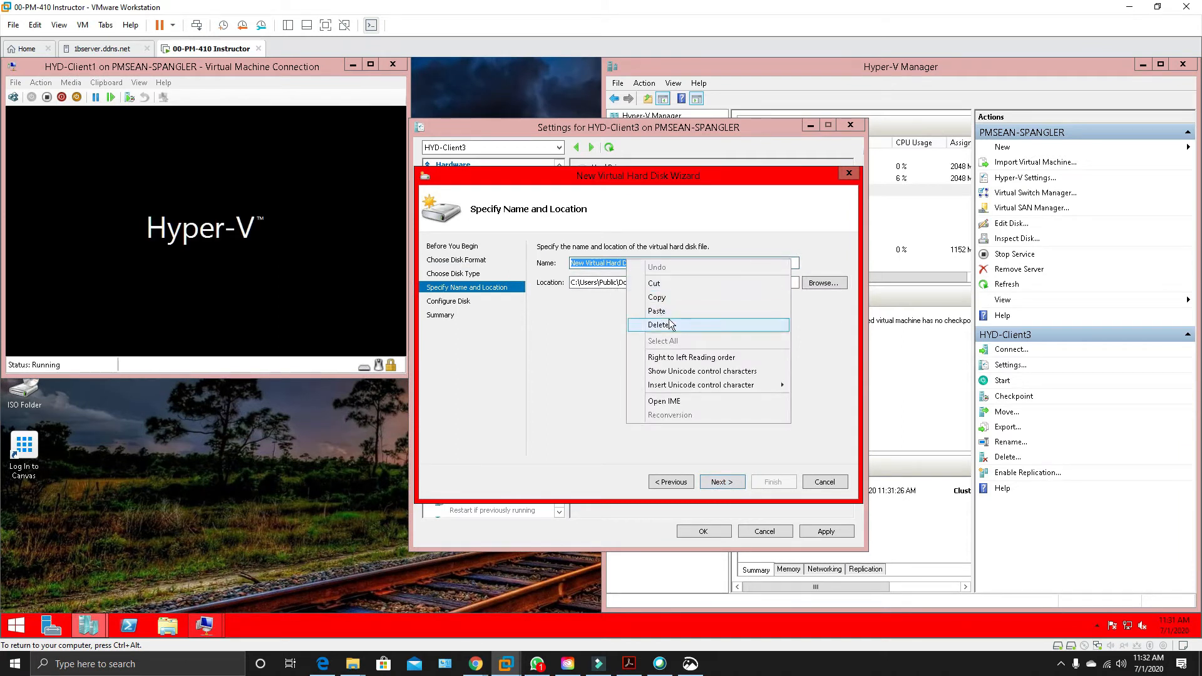
left_click(670, 310)
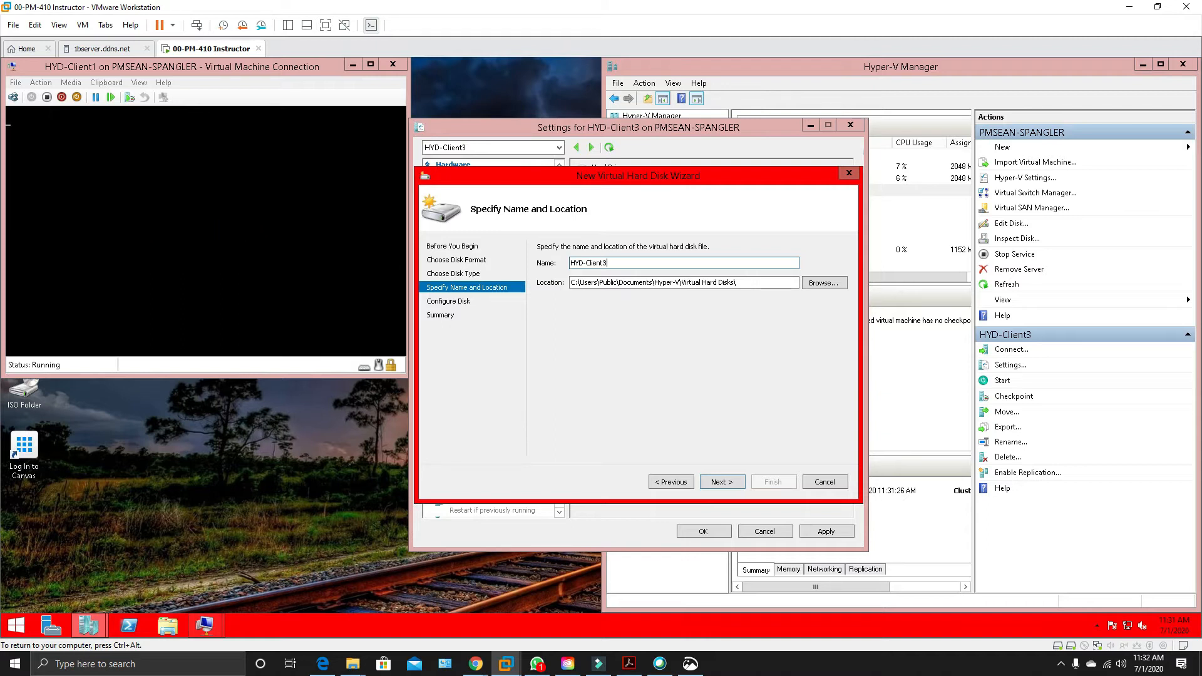
Create a folder named HYD-Client3 on the Labs (L:) drive and use it as the differencing disk's location.
left_click(833, 282)
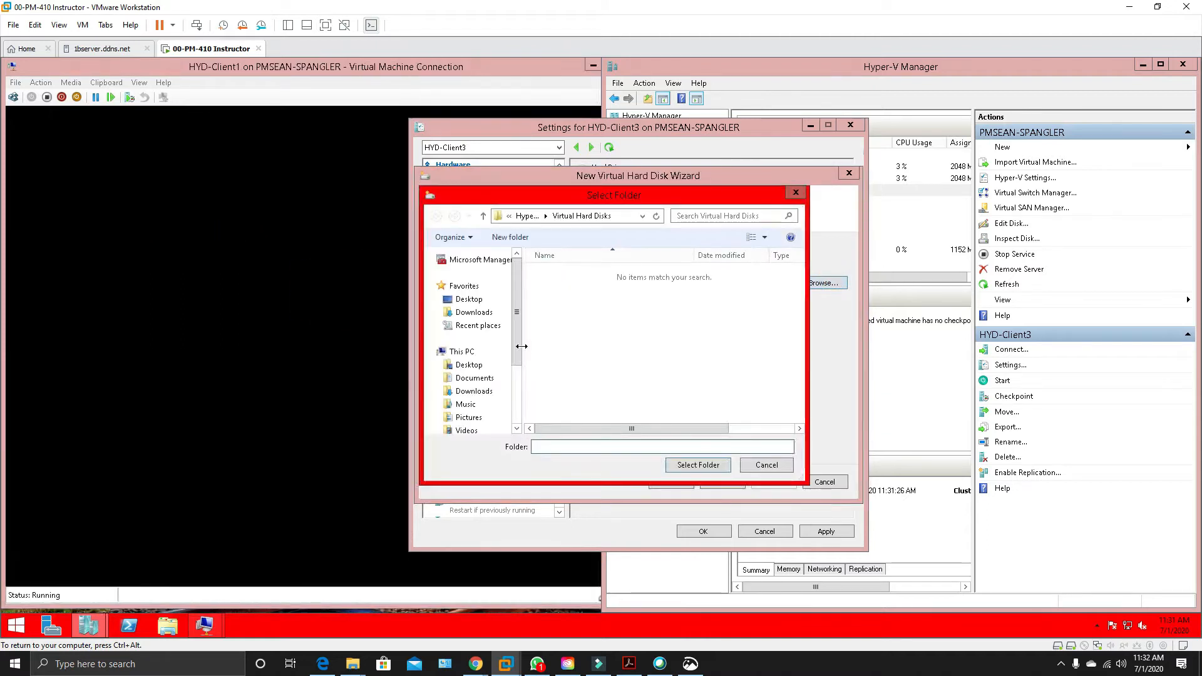
scroll(521, 347, "down", 3)
left_click(467, 400)
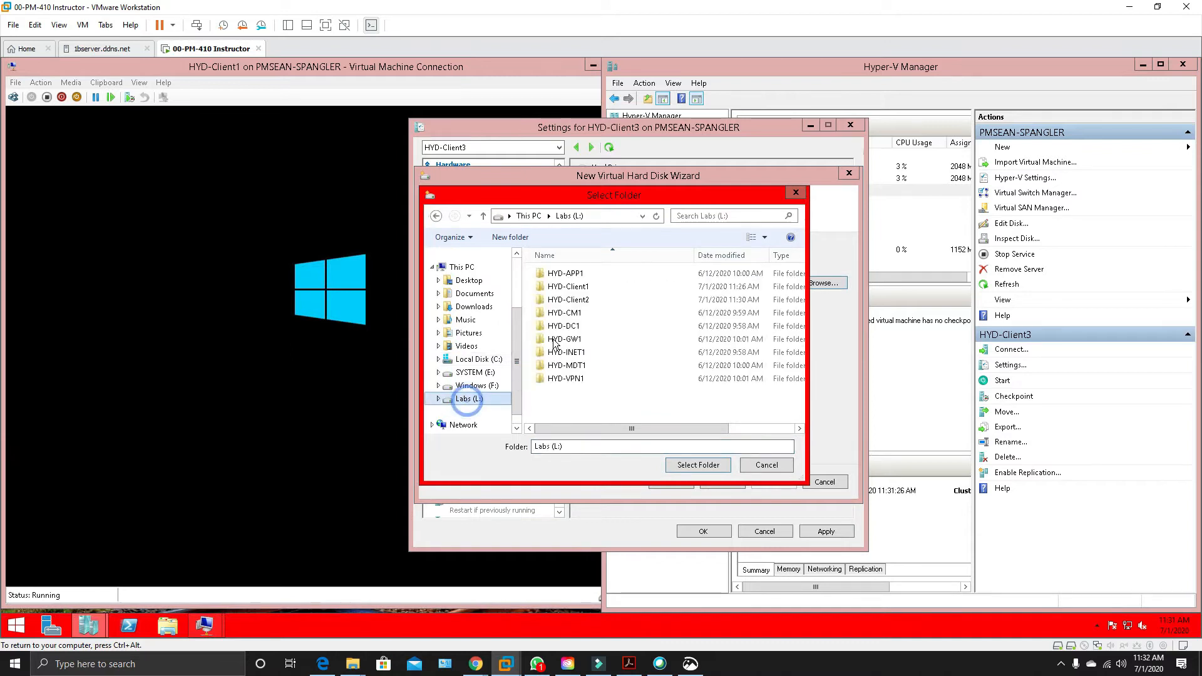
left_click(510, 237)
type("HYD-Client13")
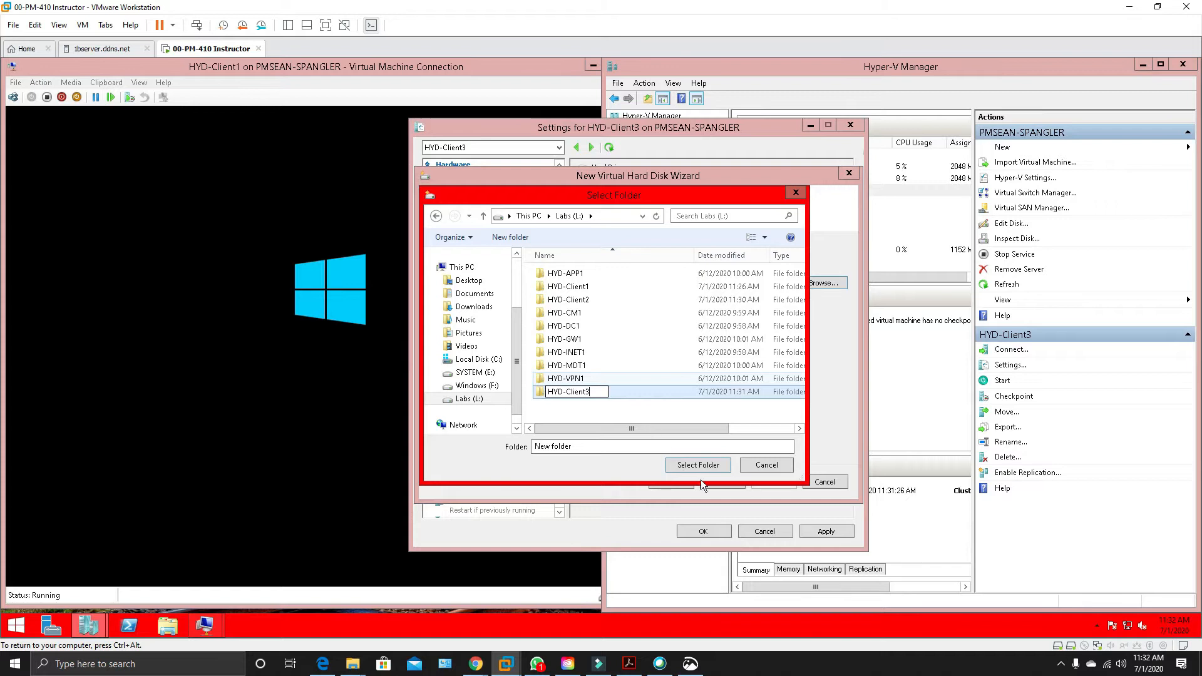
left_click(704, 467)
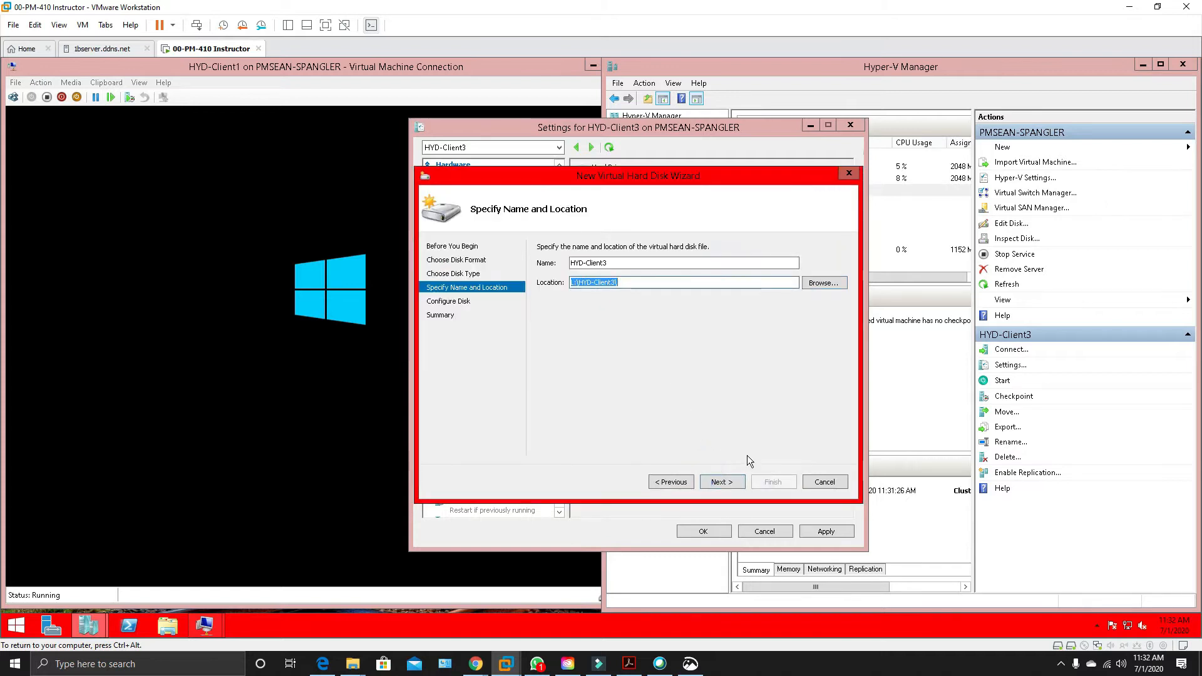
left_click(736, 481)
Select WindowsParent.vhdx on the Labs (L:) drive as the parent and finish creating the HYD-Client3 differencing disk.
left_click(820, 272)
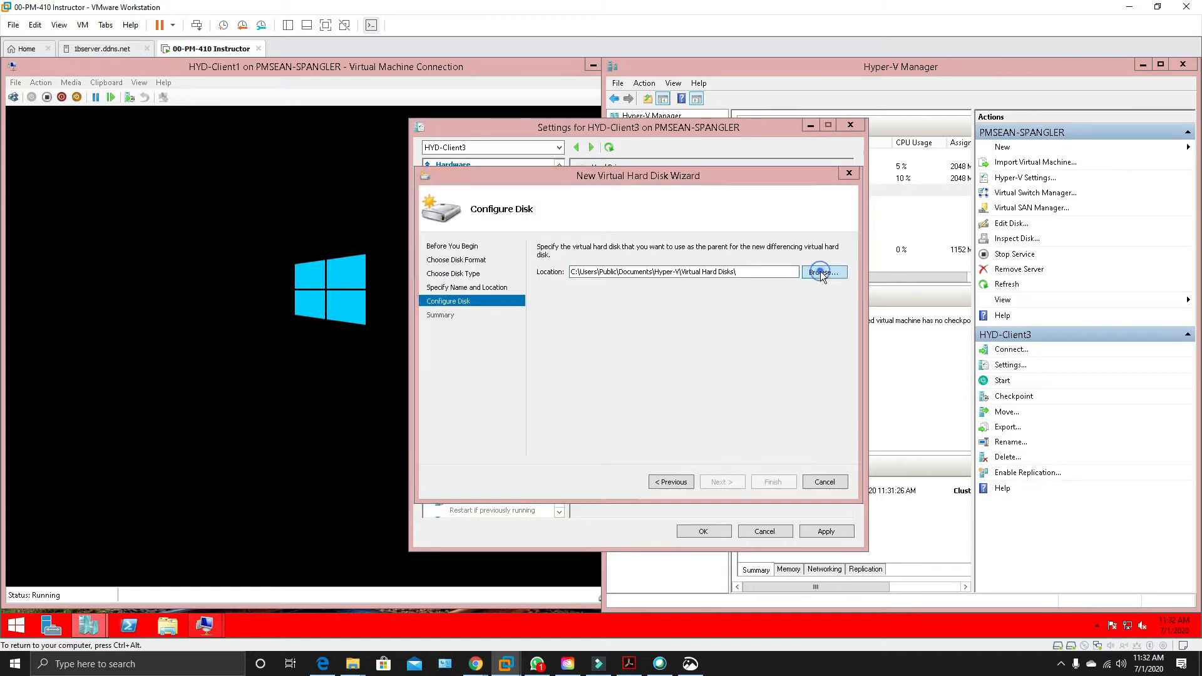
left_click(478, 414)
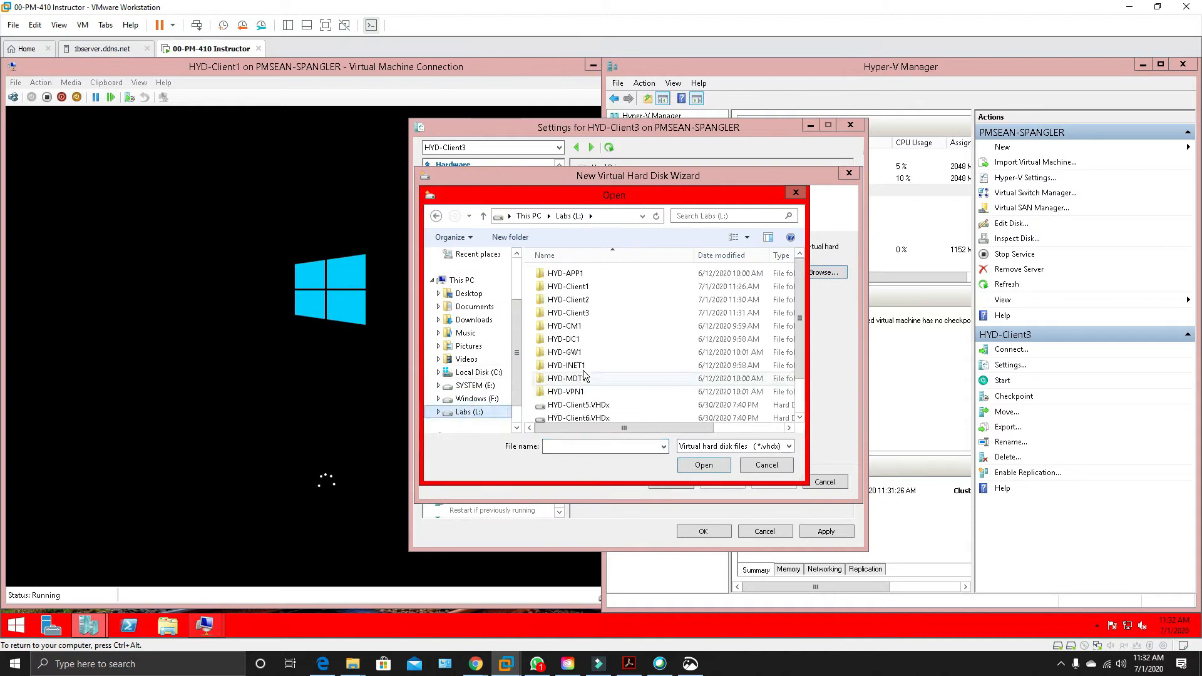
left_click_drag(799, 367, 789, 421)
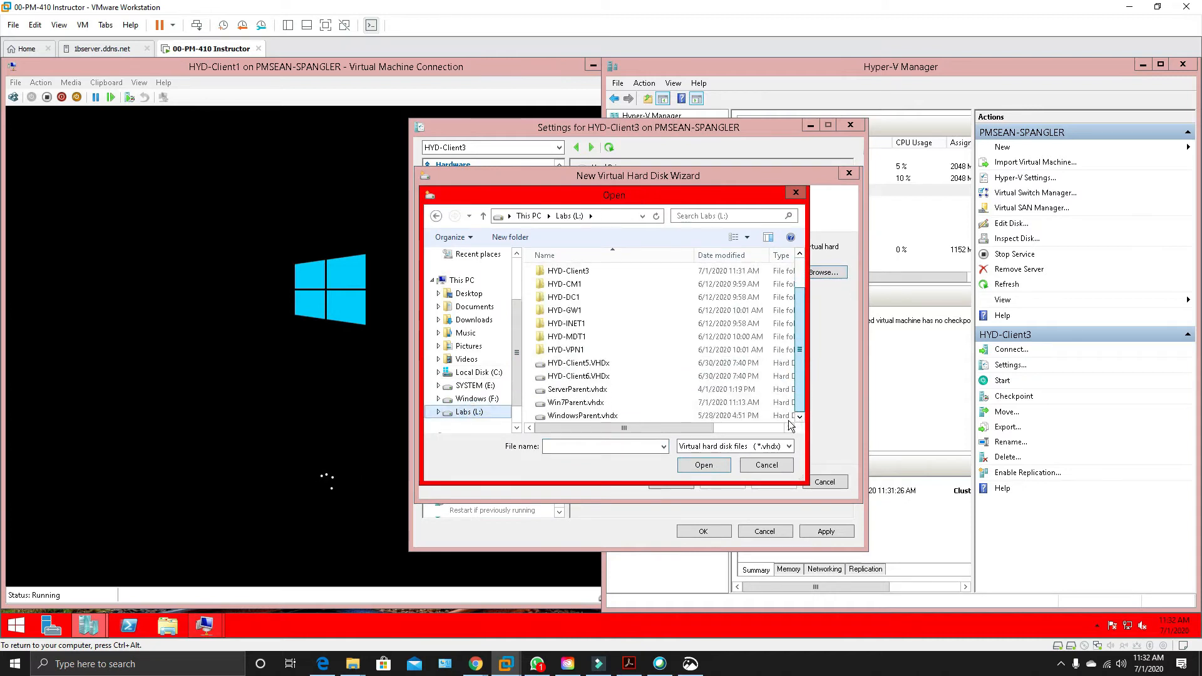
left_click(601, 415)
left_click(714, 468)
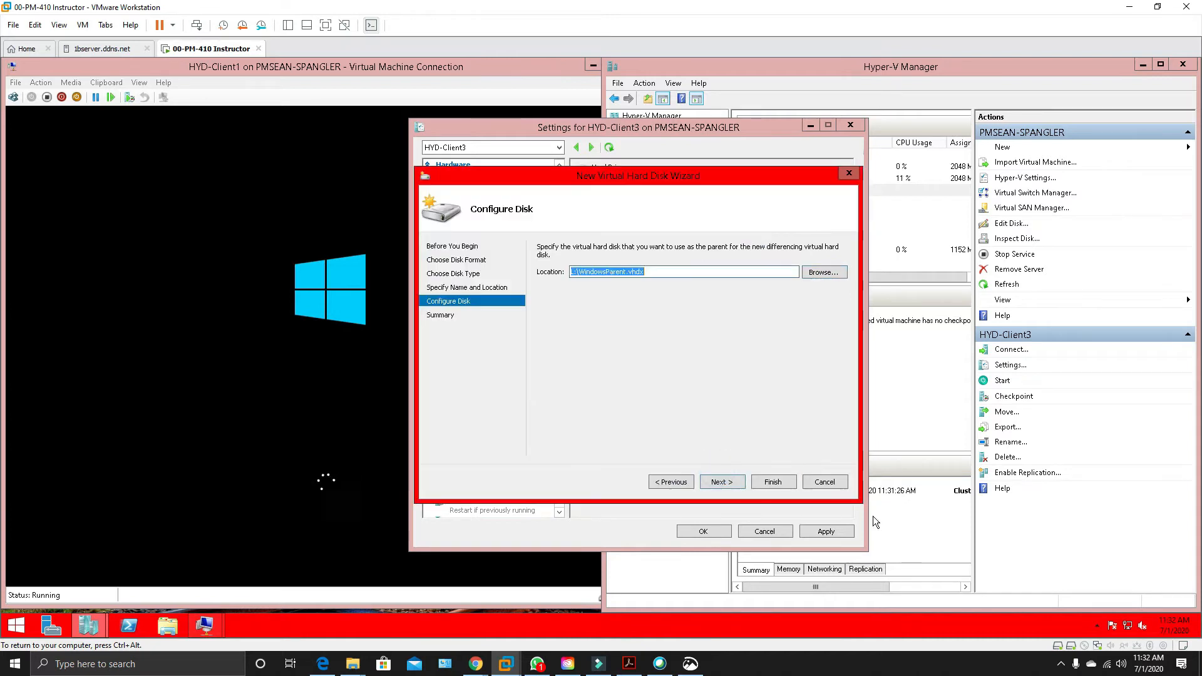
left_click(731, 482)
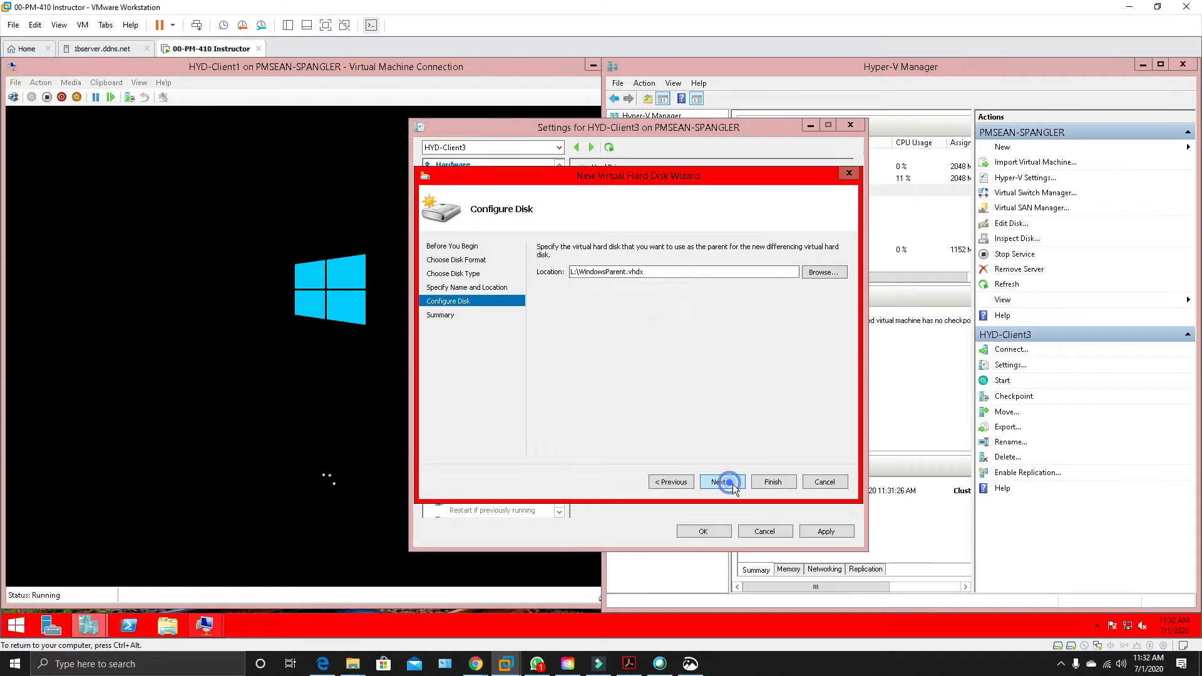
left_click(768, 483)
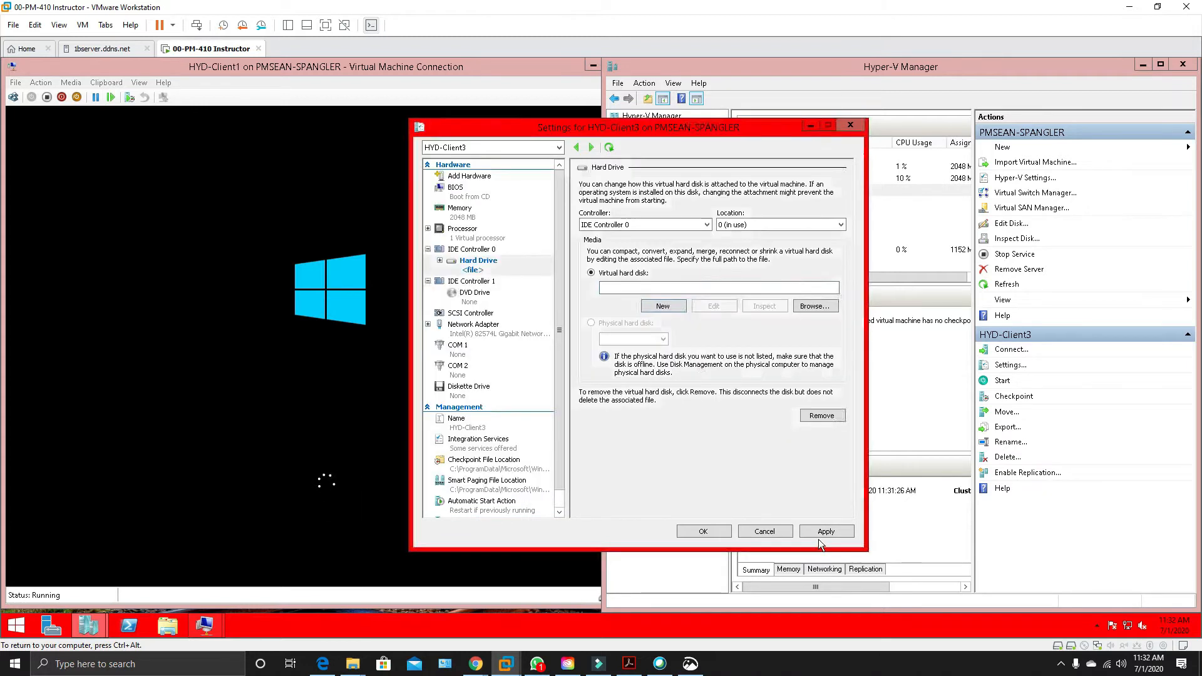
Apply the new disk to HYD-Client3, move IDE to first place in the BIOS startup order and save the settings.
left_click(820, 531)
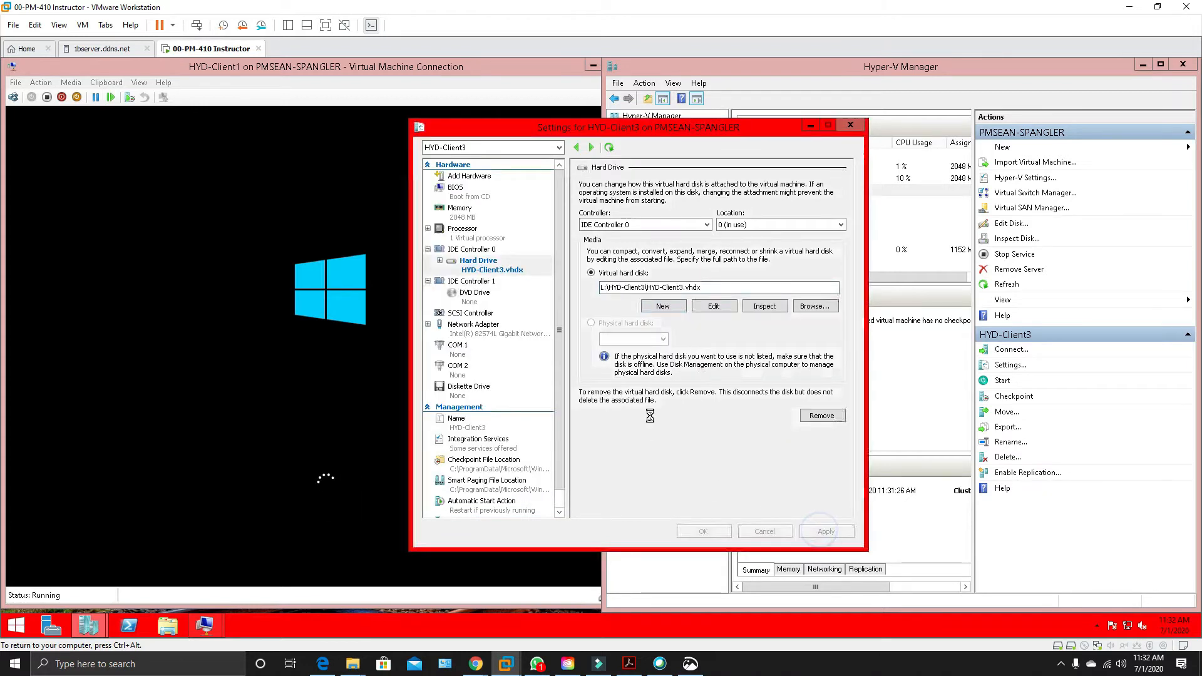
left_click(450, 188)
left_click(595, 217)
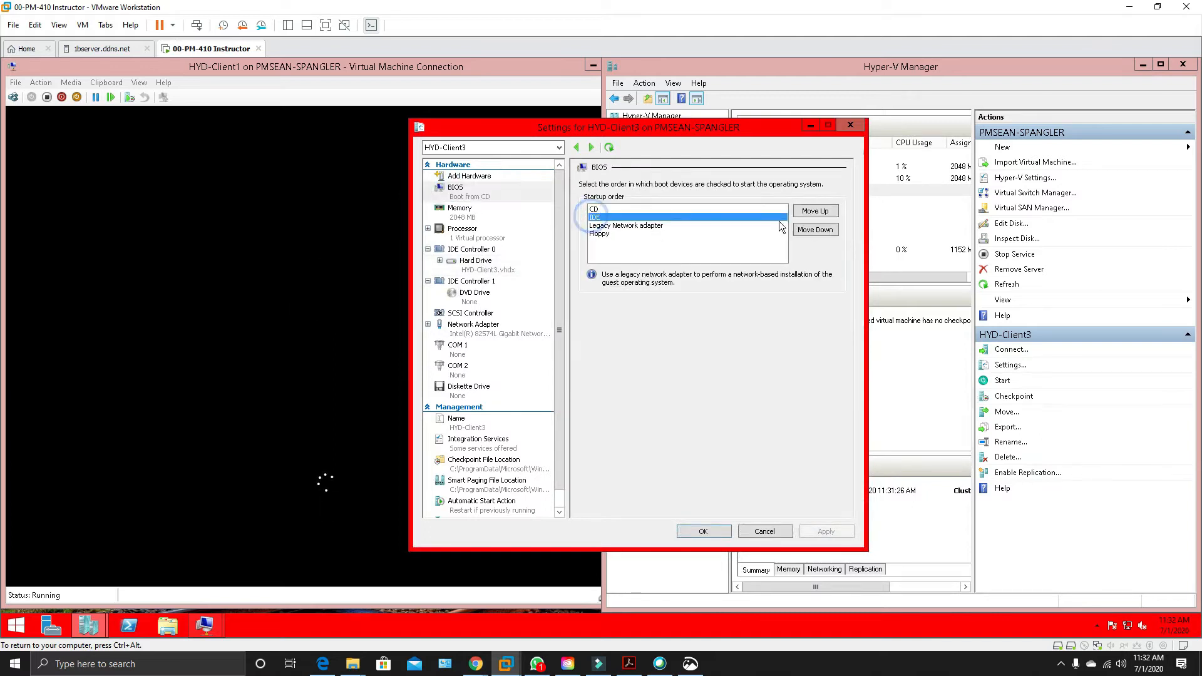
left_click(815, 211)
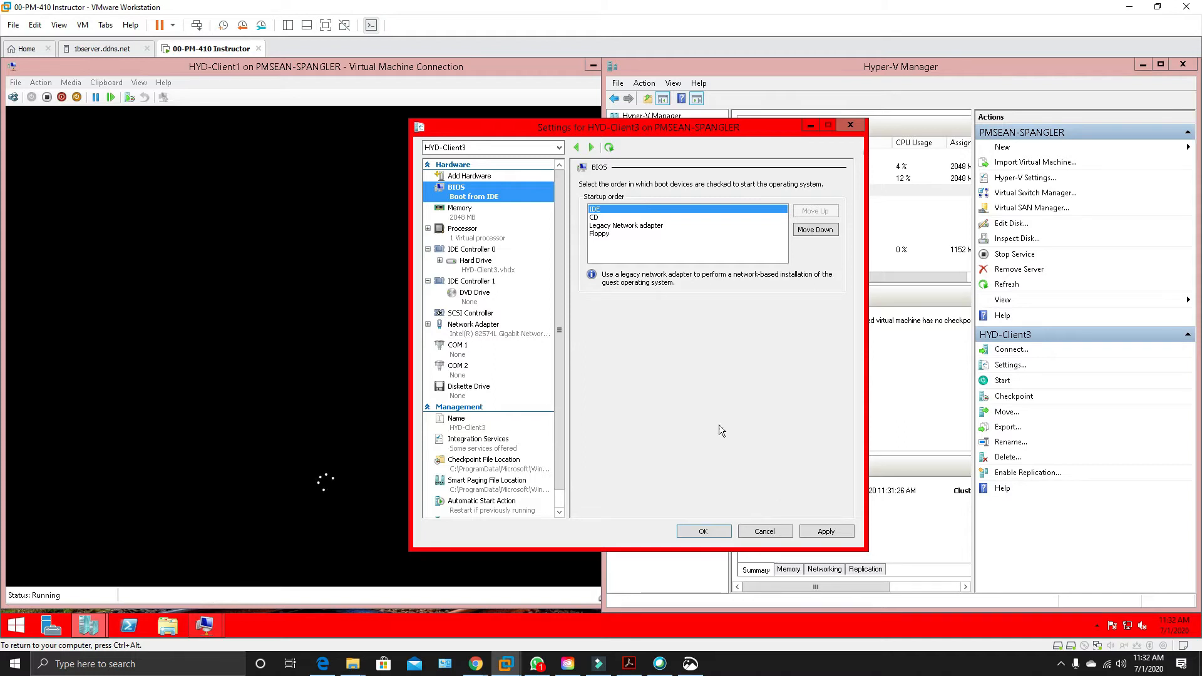
left_click(817, 530)
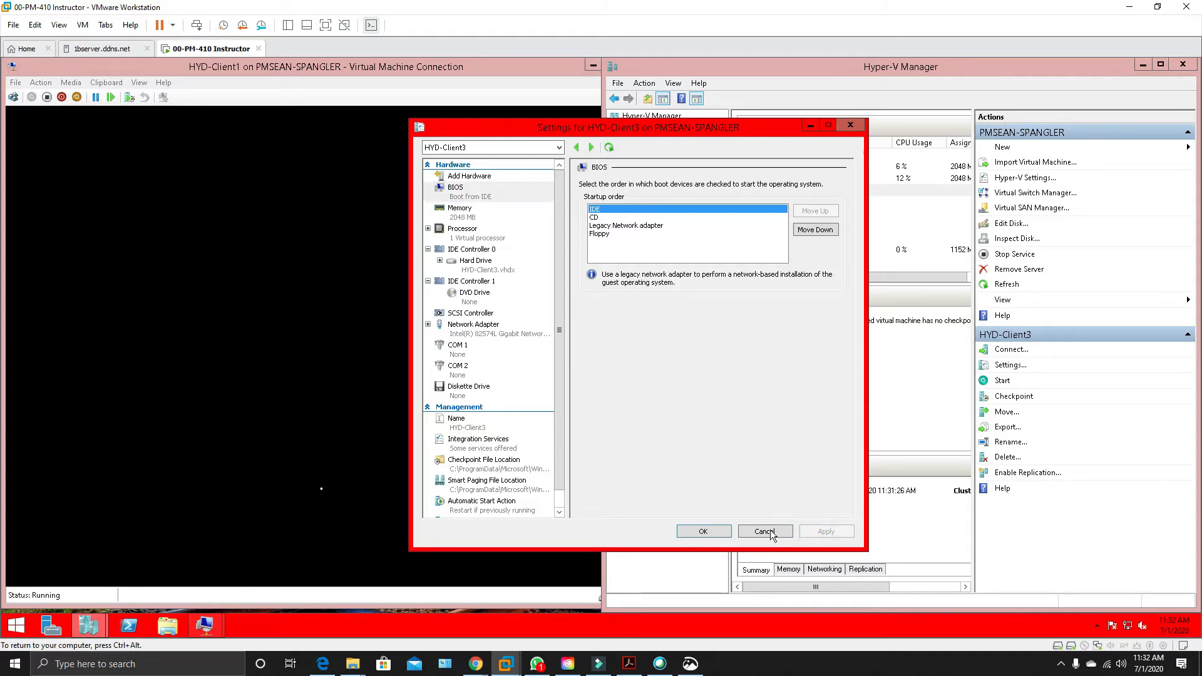
left_click(714, 534)
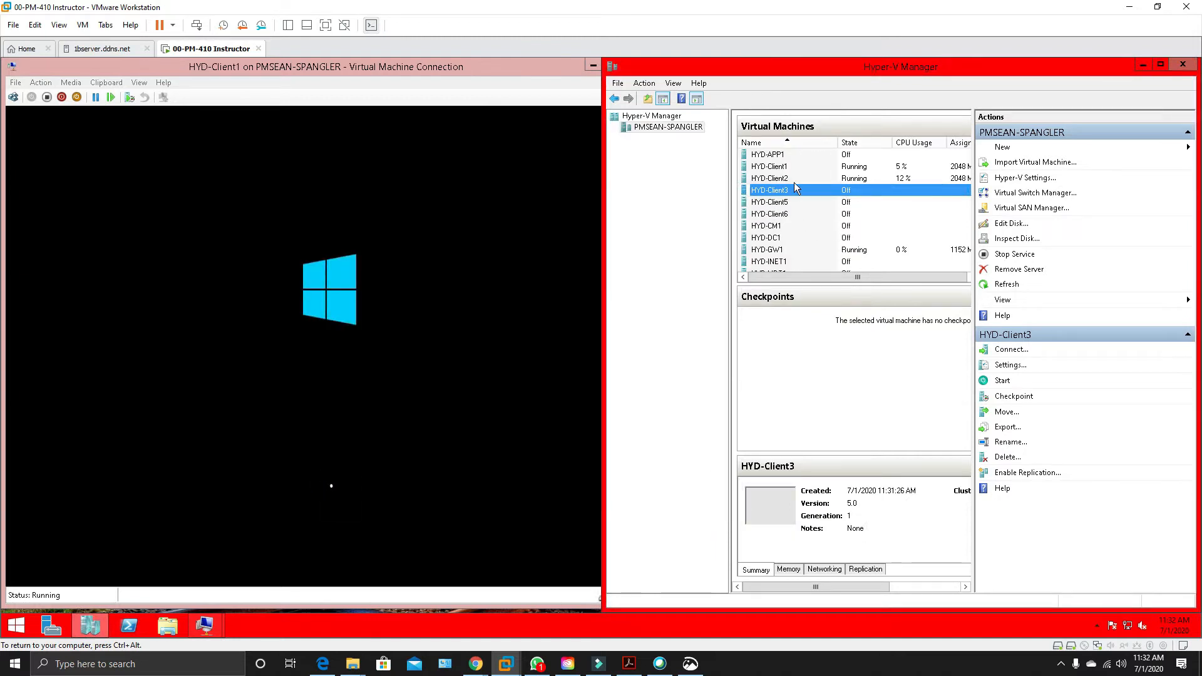
Start a new virtual machine named HYD-Client4 and make it Generation 1.
left_click(1009, 151)
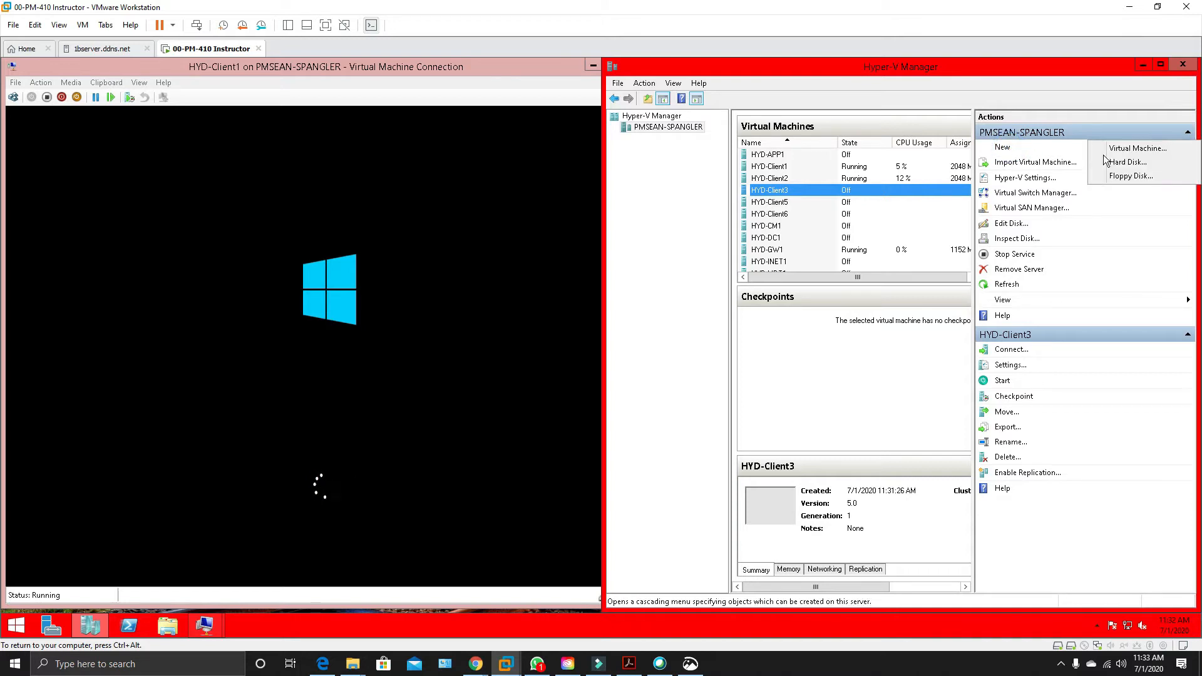
left_click(1121, 148)
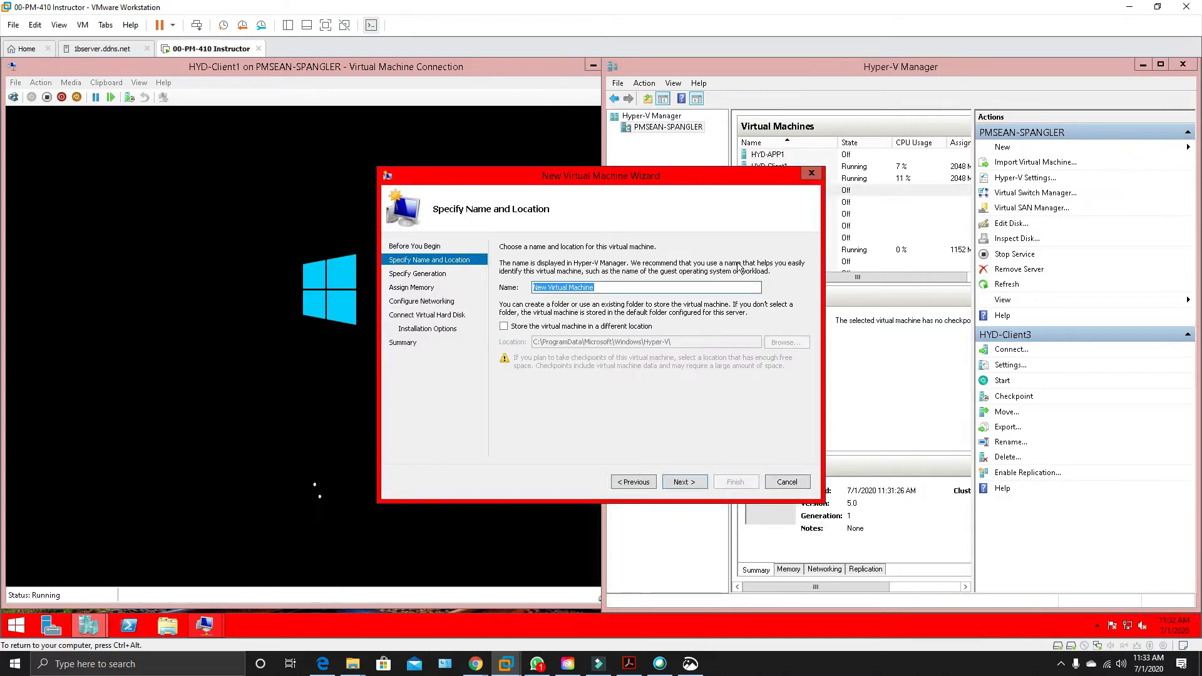
type("HYD-Client1")
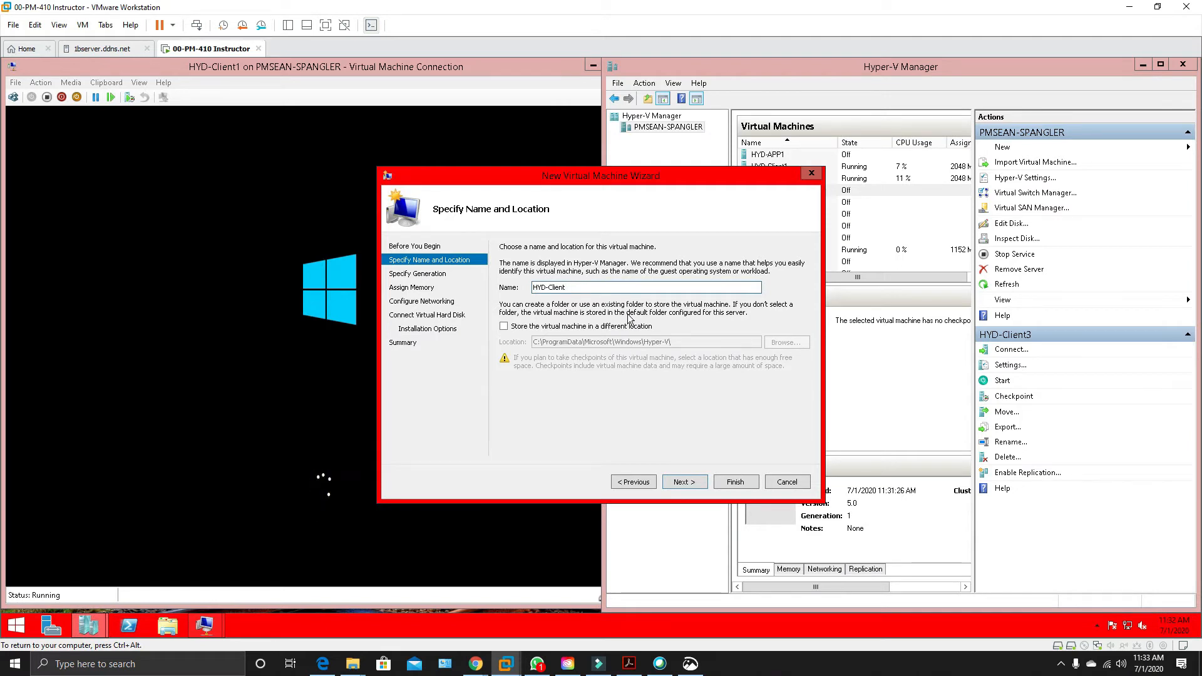
left_click(685, 482)
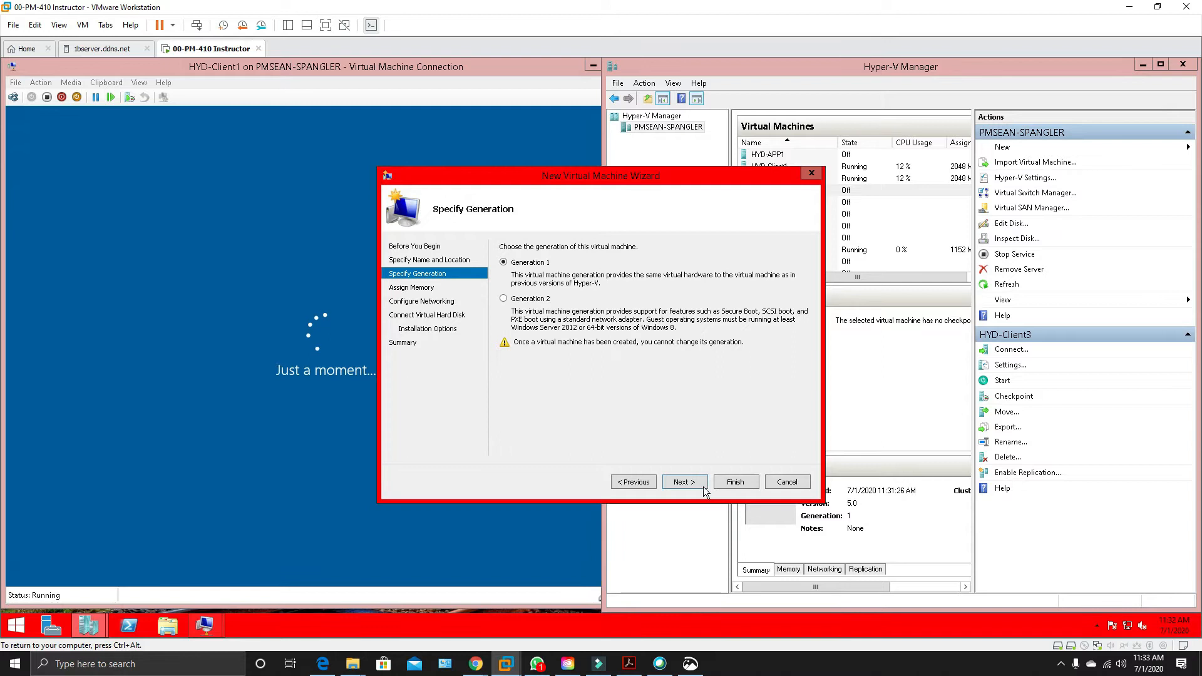
left_click(701, 483)
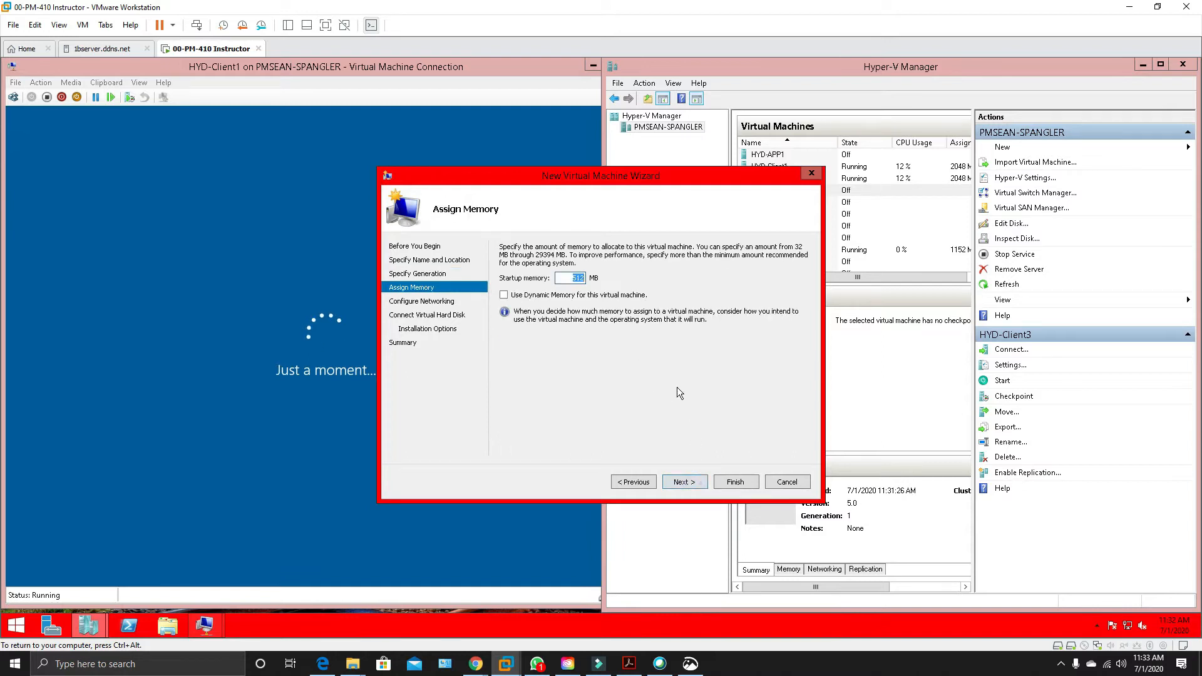
Set the startup memory of HYD-Client4 to 2048 MB.
type("2222")
key("BackSpace")
key("BackSpace")
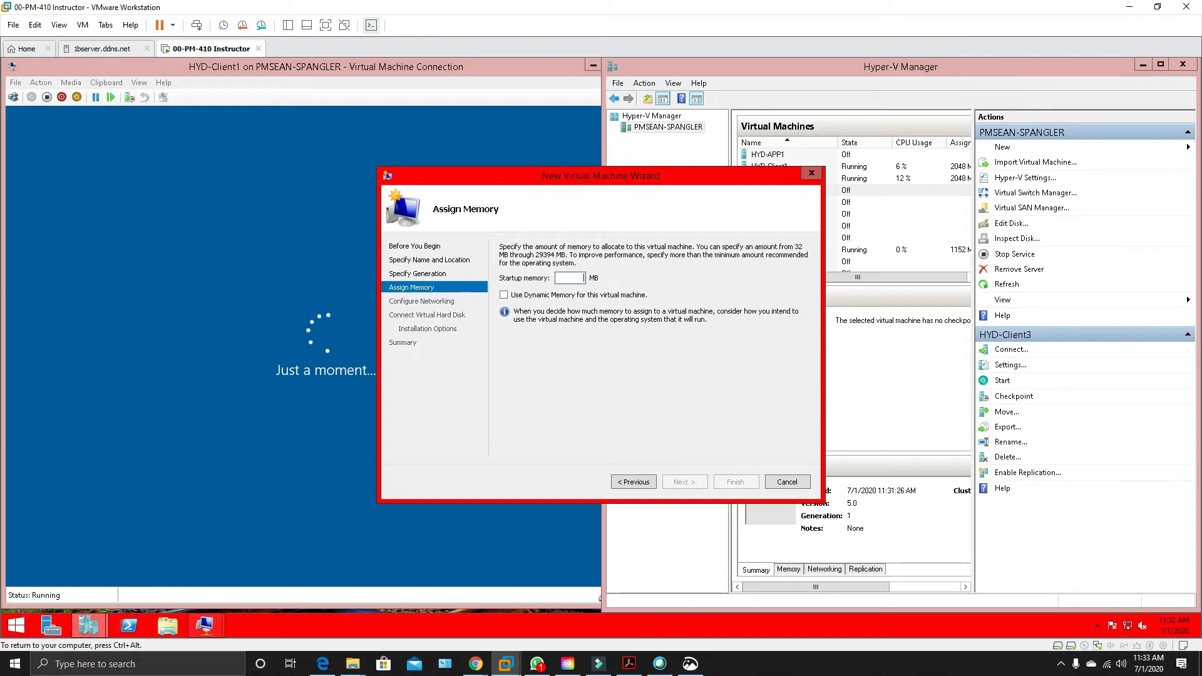
type("2048")
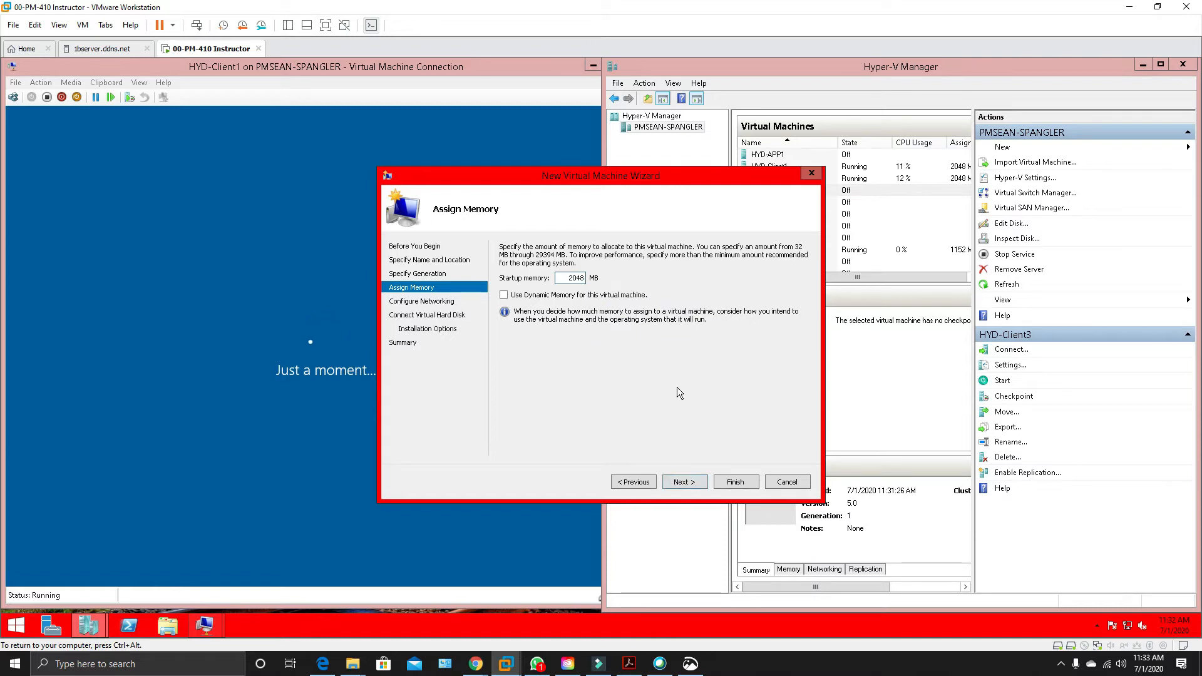
left_click(677, 484)
Connect HYD-Client4 to the Intel(R) 82574L Gigabit Network Connection virtual switch and finish creating it without a virtual hard disk.
left_click(678, 273)
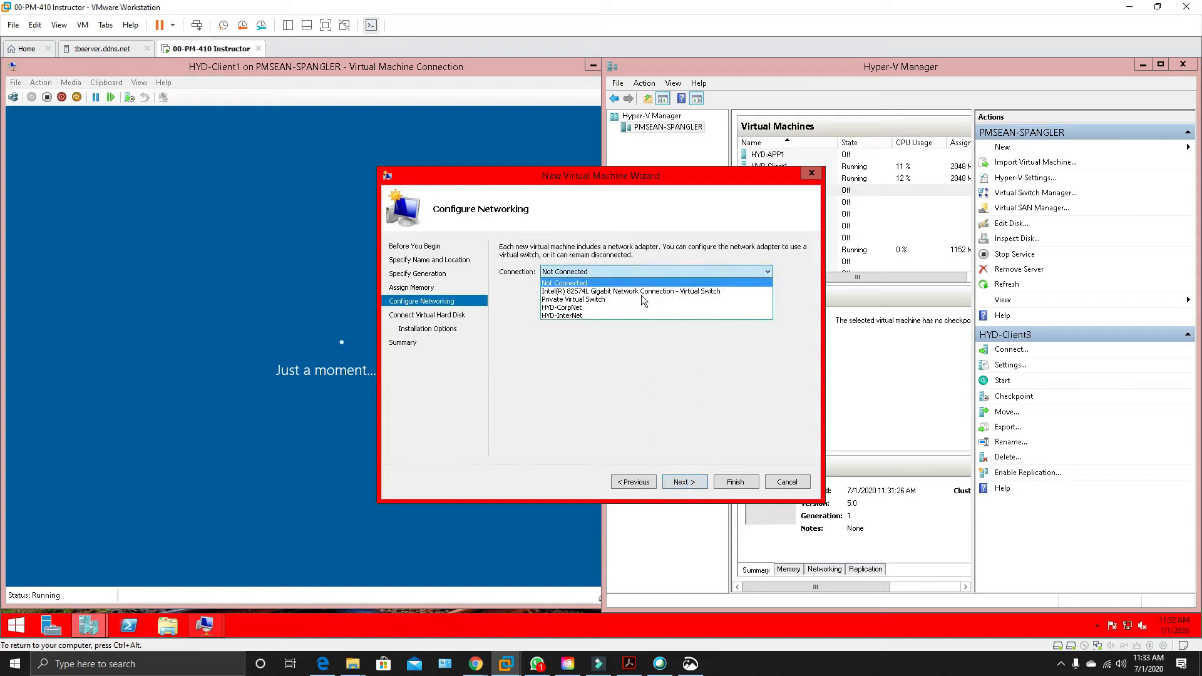
left_click(642, 291)
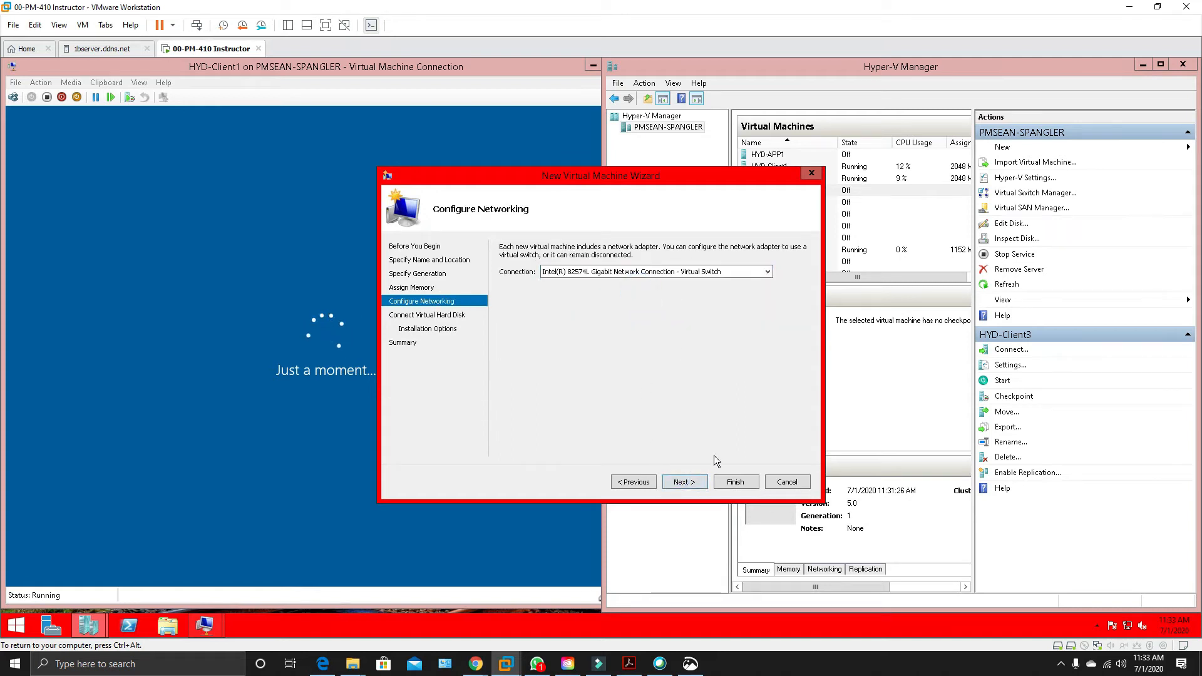
left_click(692, 486)
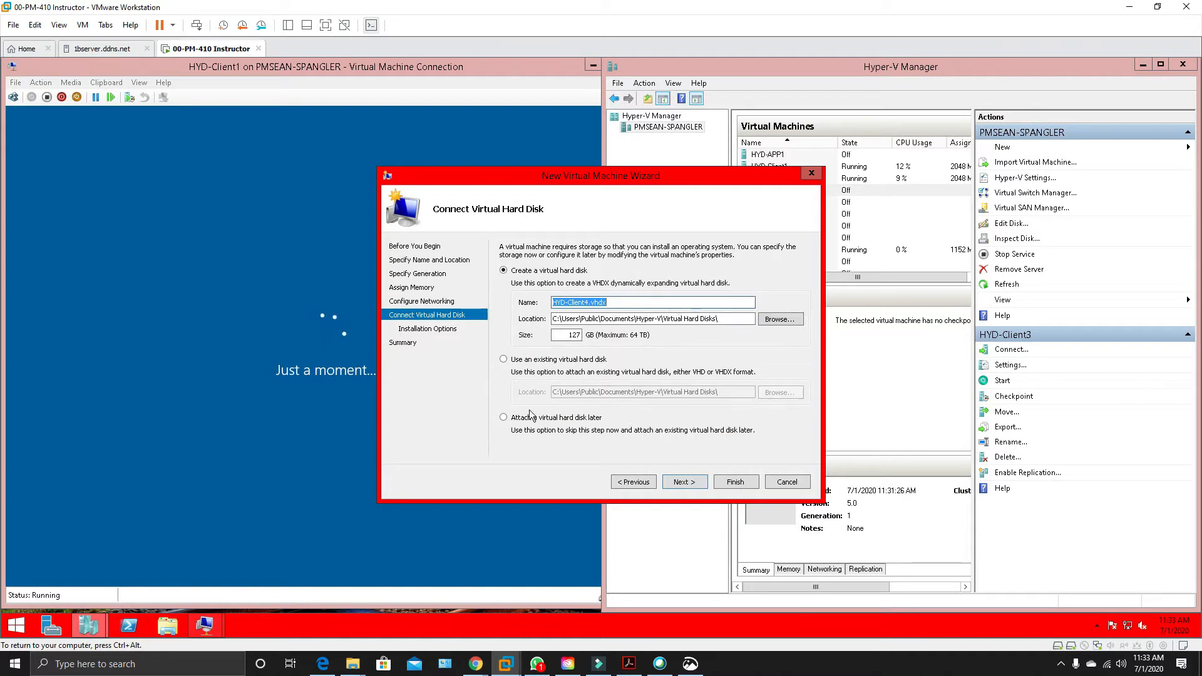
left_click(513, 418)
left_click(689, 483)
left_click(730, 482)
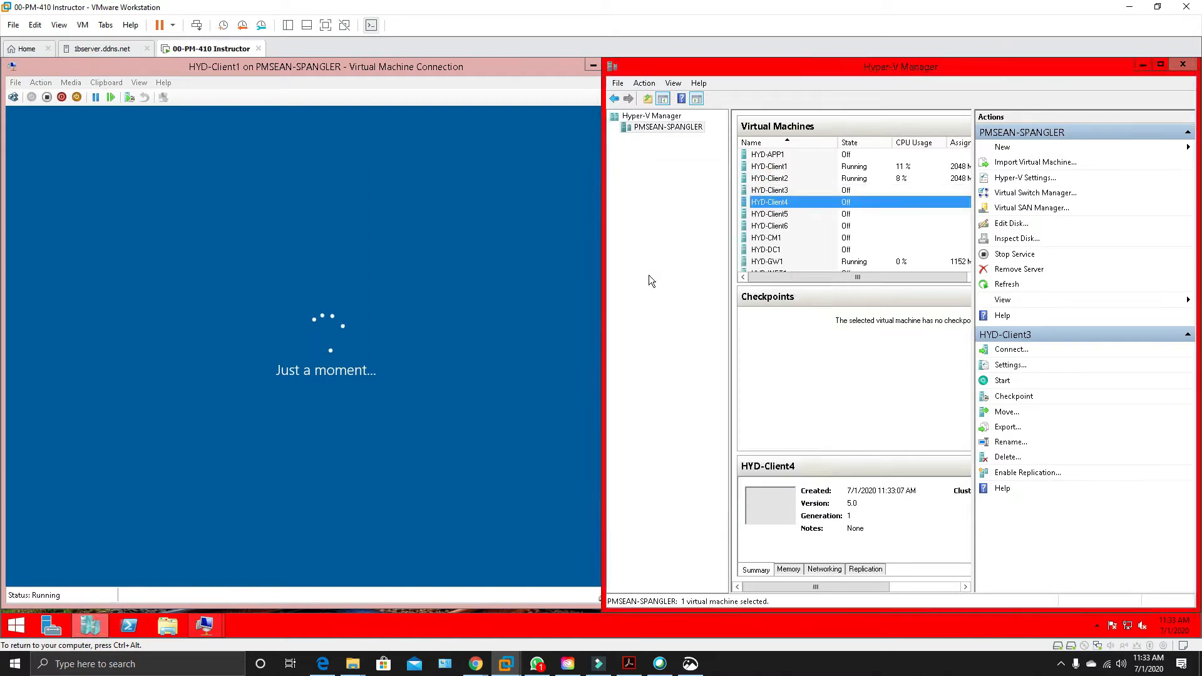
Open the HYD-Client4 settings and add a hard drive to IDE Controller 0.
right_click(765, 205)
left_click(794, 233)
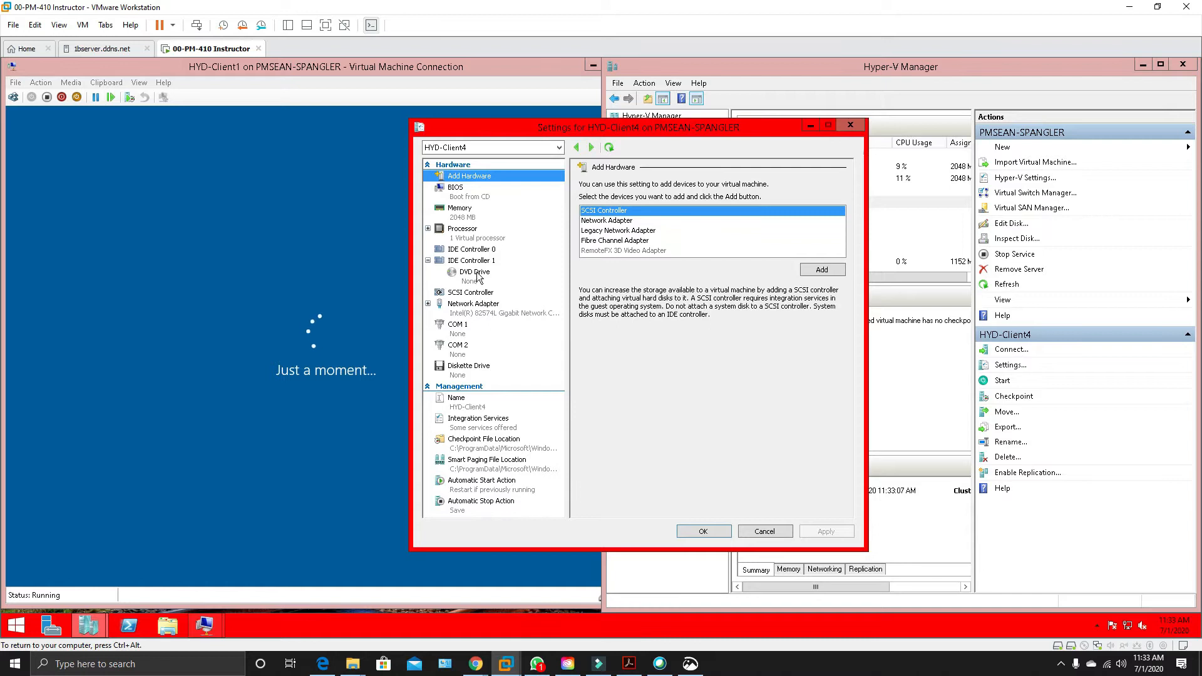
left_click(467, 250)
left_click(614, 211)
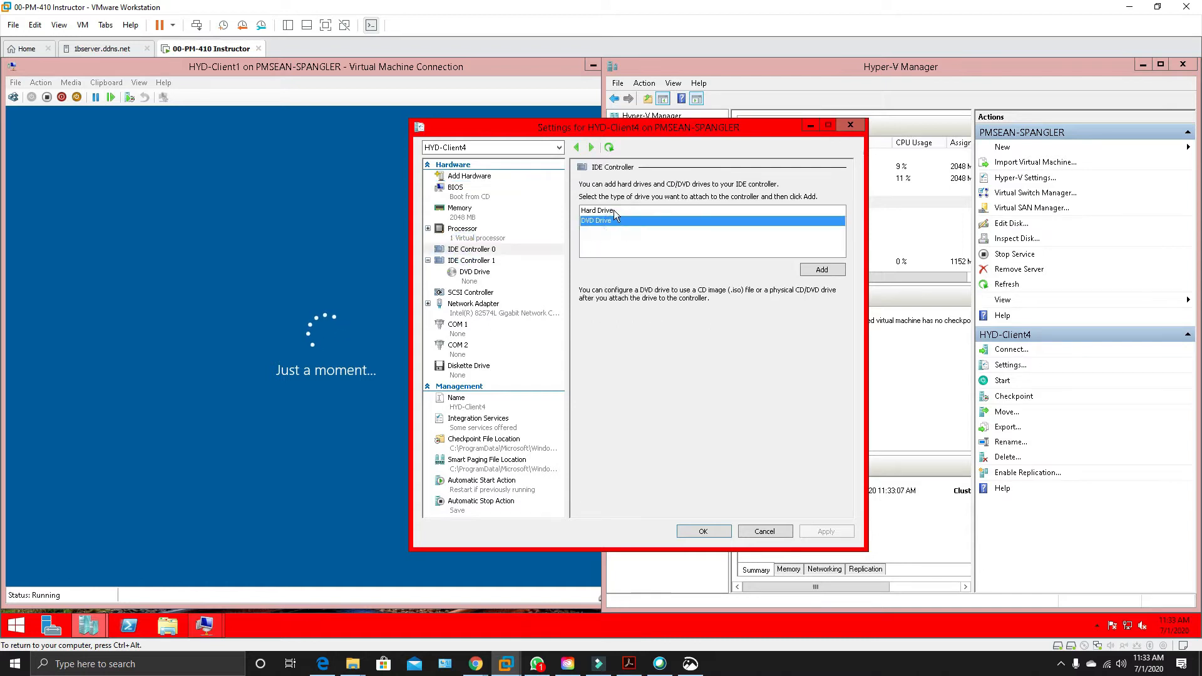
left_click(827, 271)
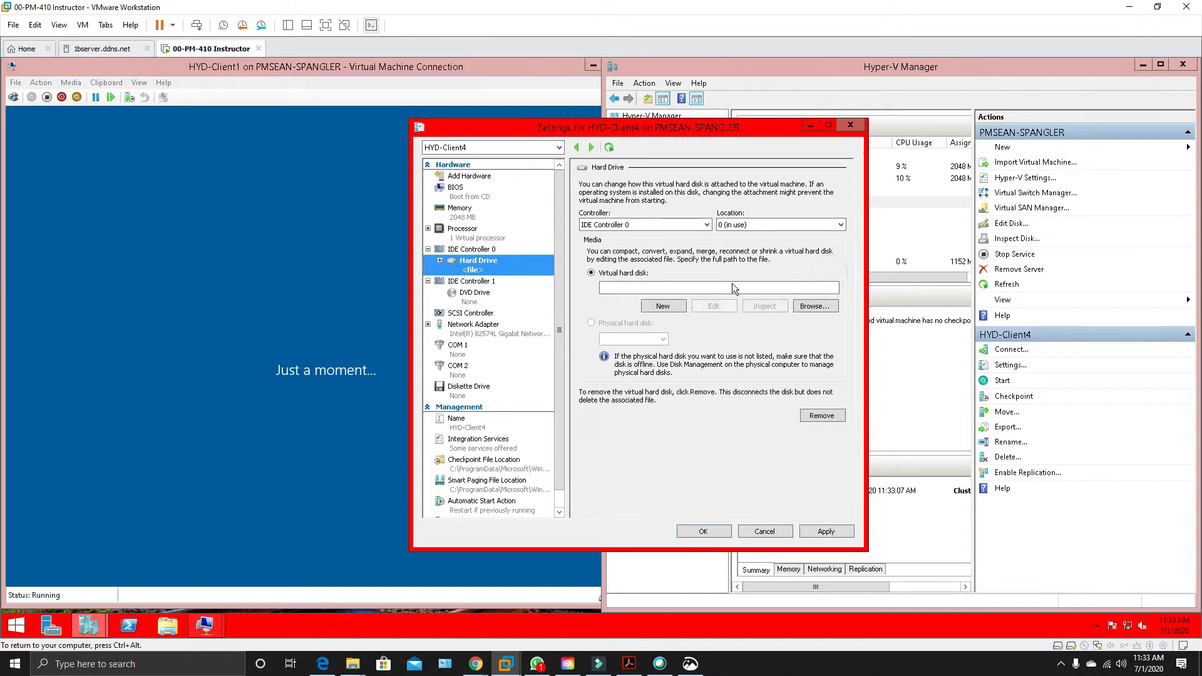
Start a new differencing virtual hard disk in VHDX format for the drive and name it HYD-Client4.
left_click(663, 306)
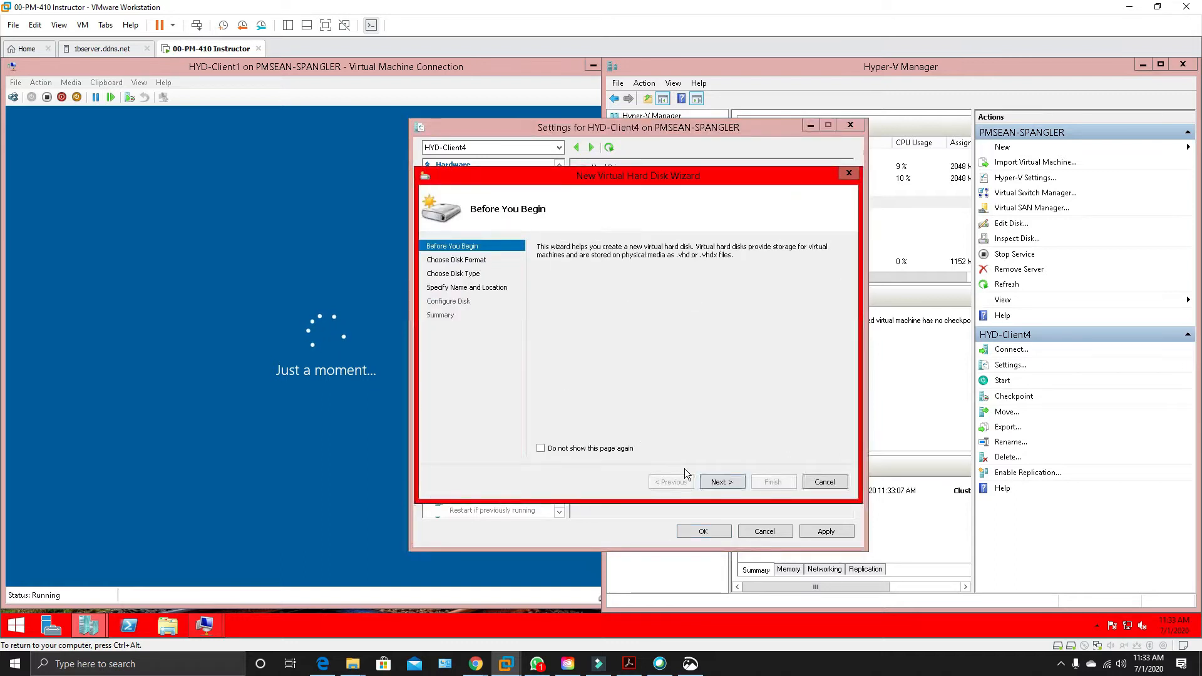
left_click(719, 481)
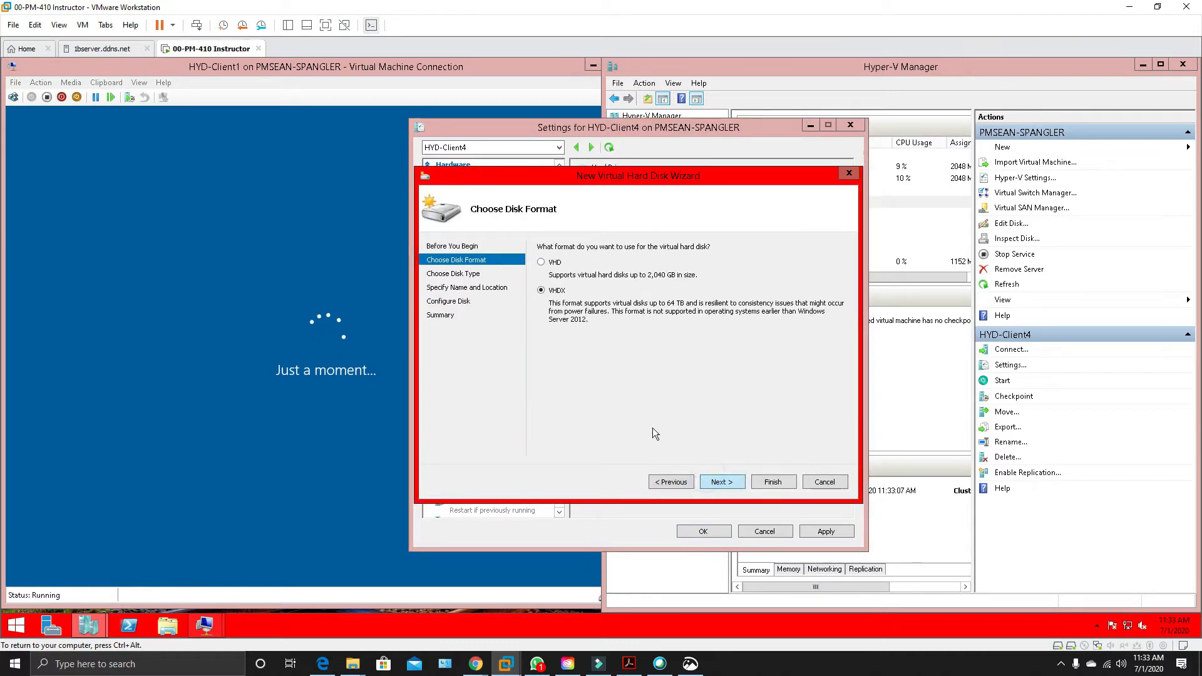
left_click(723, 483)
left_click(551, 351)
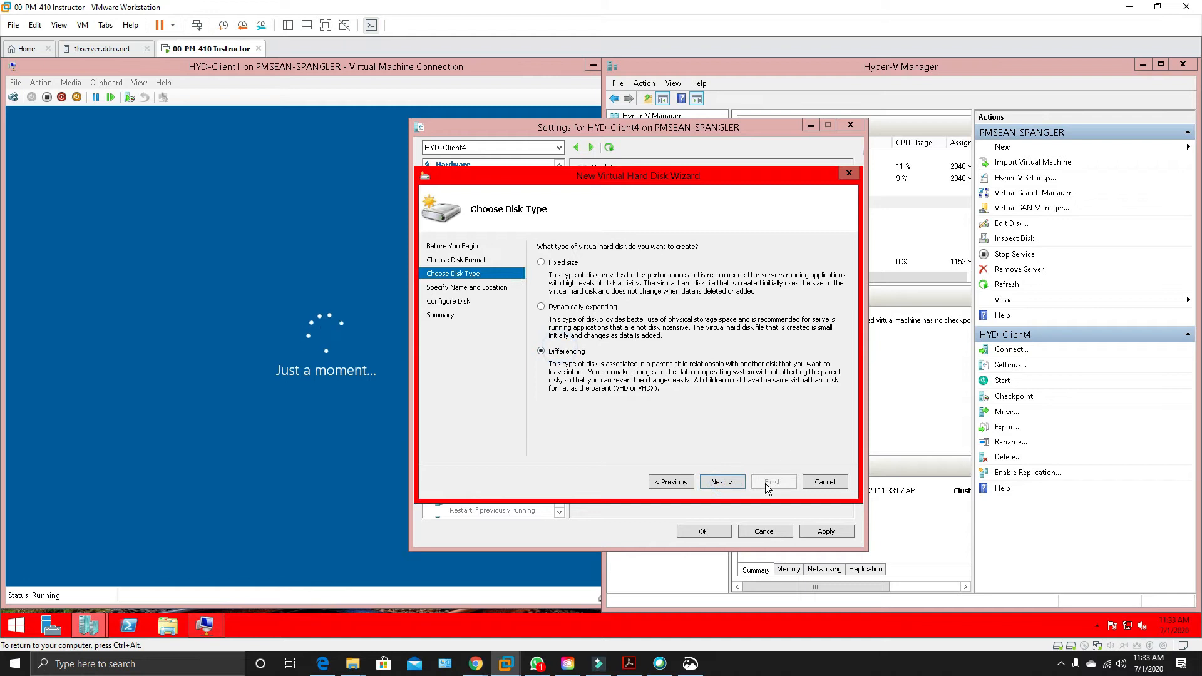
left_click(723, 483)
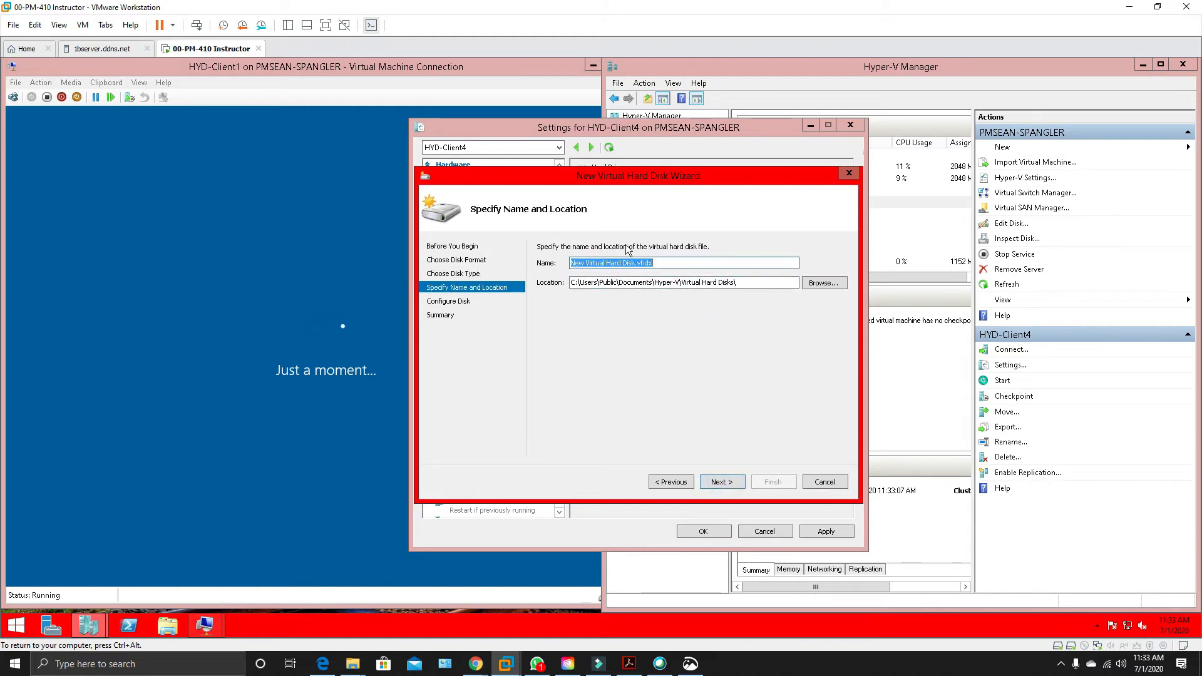
type("HYD-Client1")
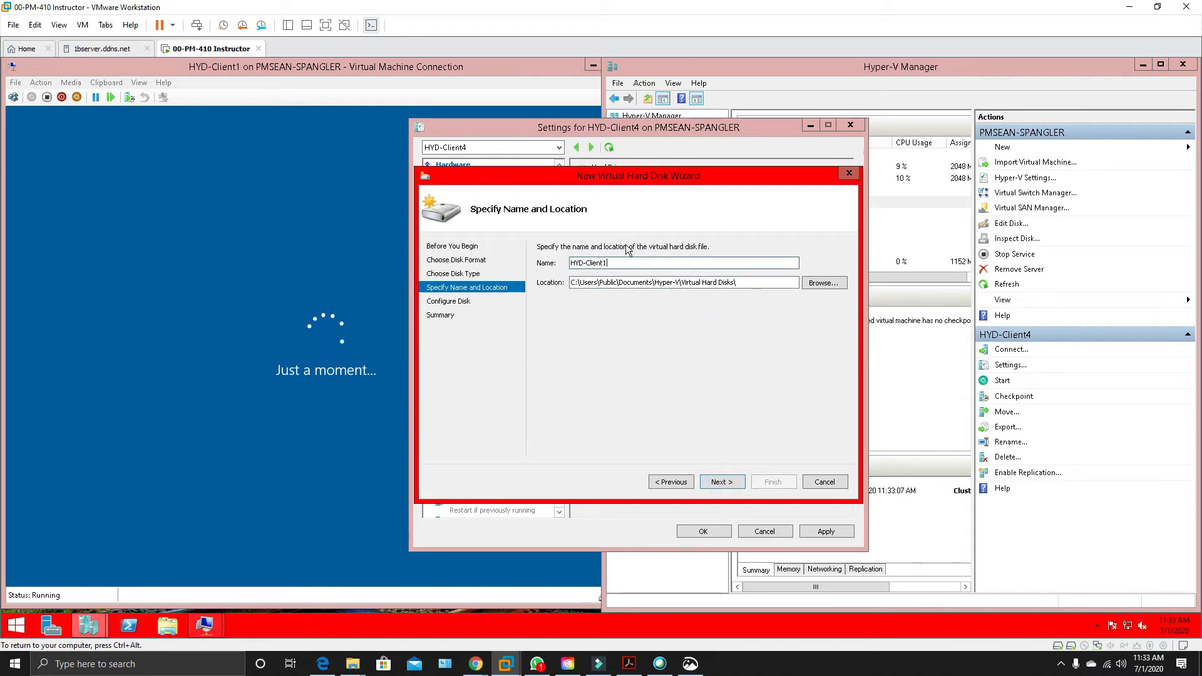
key("BackSpace")
type("4")
Create a folder named HYD-Client4 on the Labs (L:) drive and use it as the differencing disk's location.
left_click(817, 283)
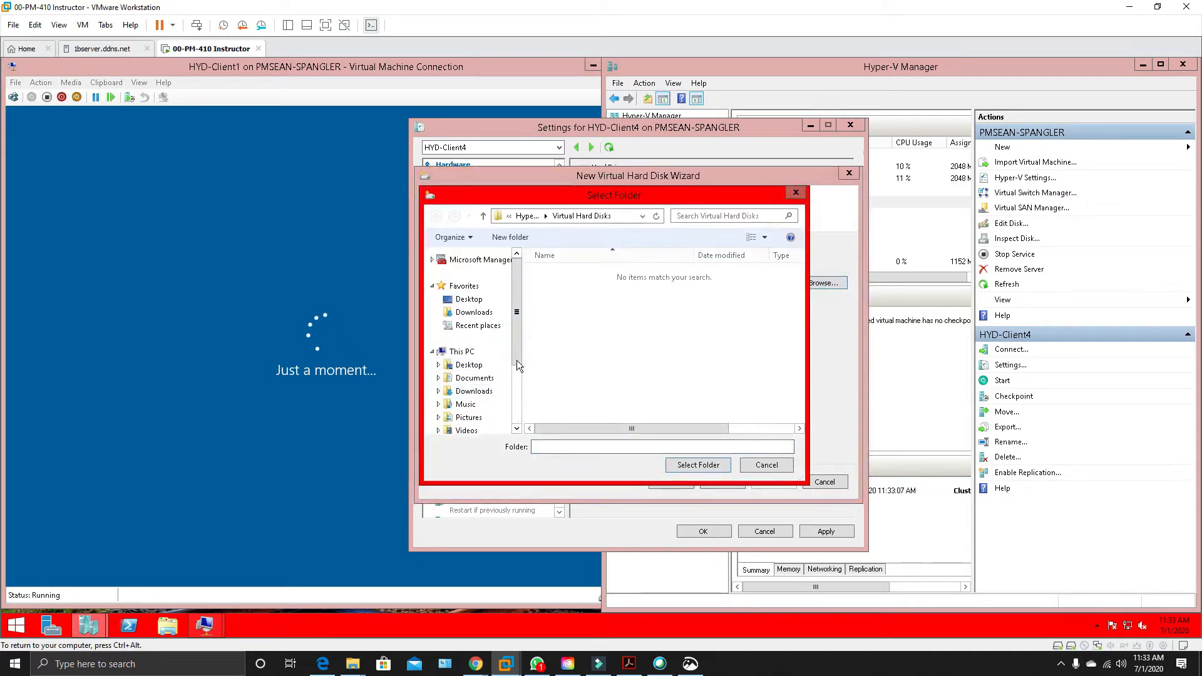
scroll(517, 360, "down", 2)
left_click(481, 400)
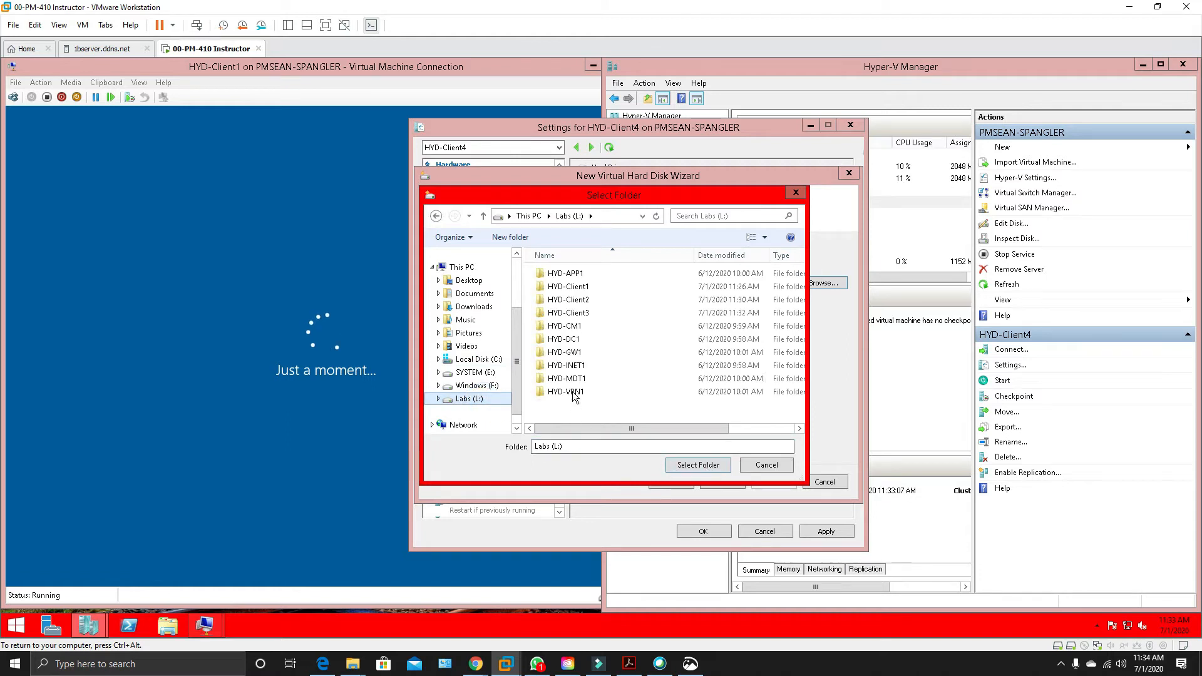
left_click(514, 237)
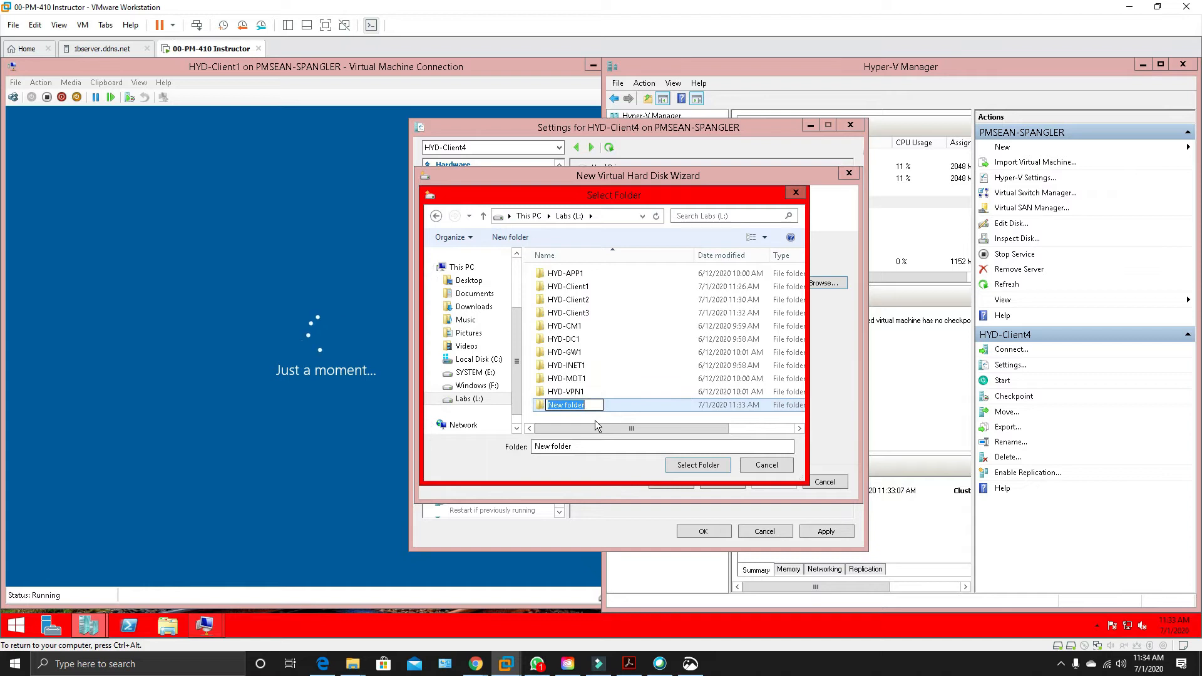
type("HYD-Client1")
key("Return")
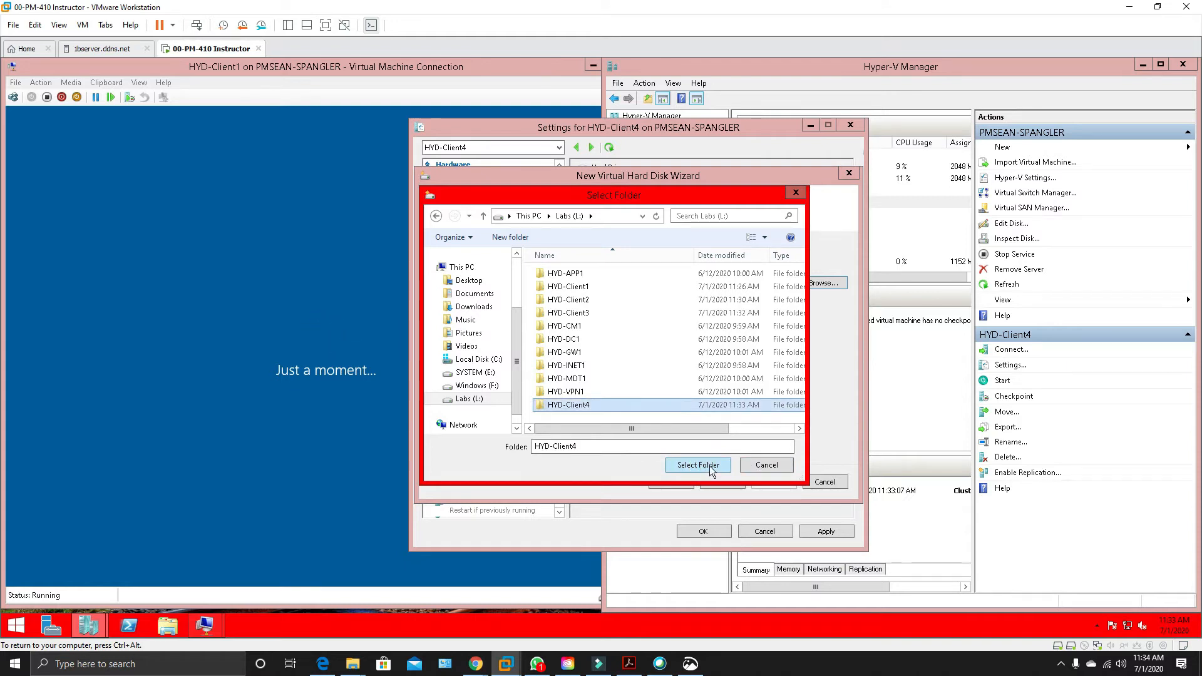
left_click(711, 469)
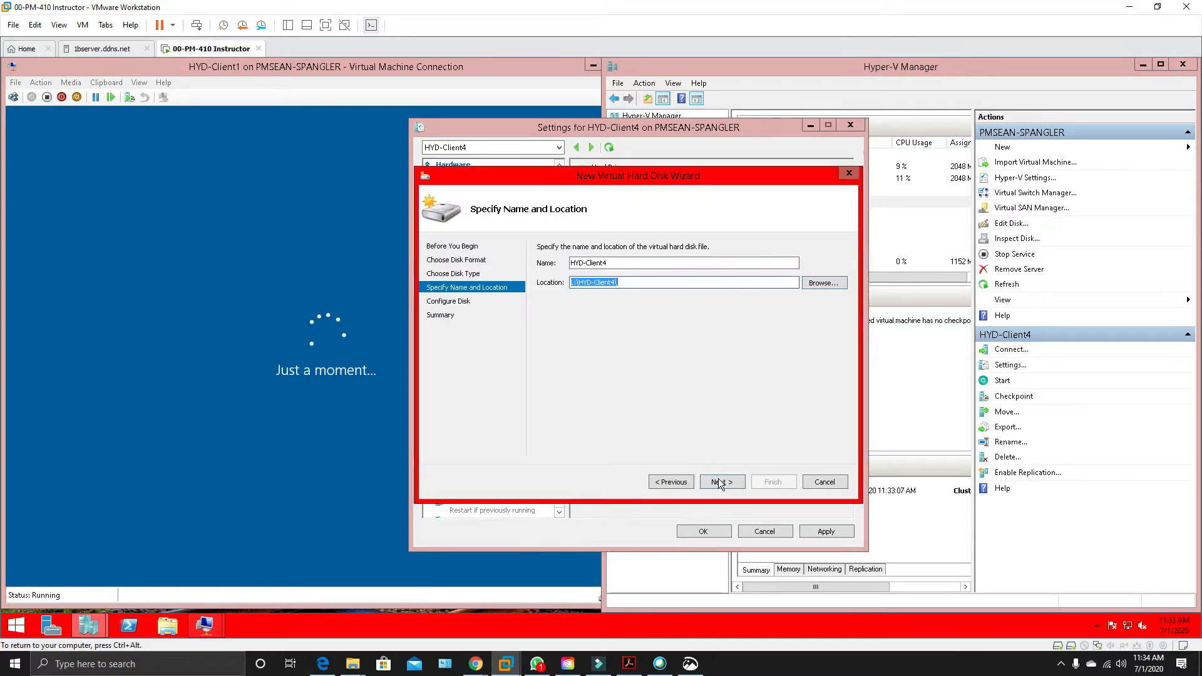
left_click(719, 481)
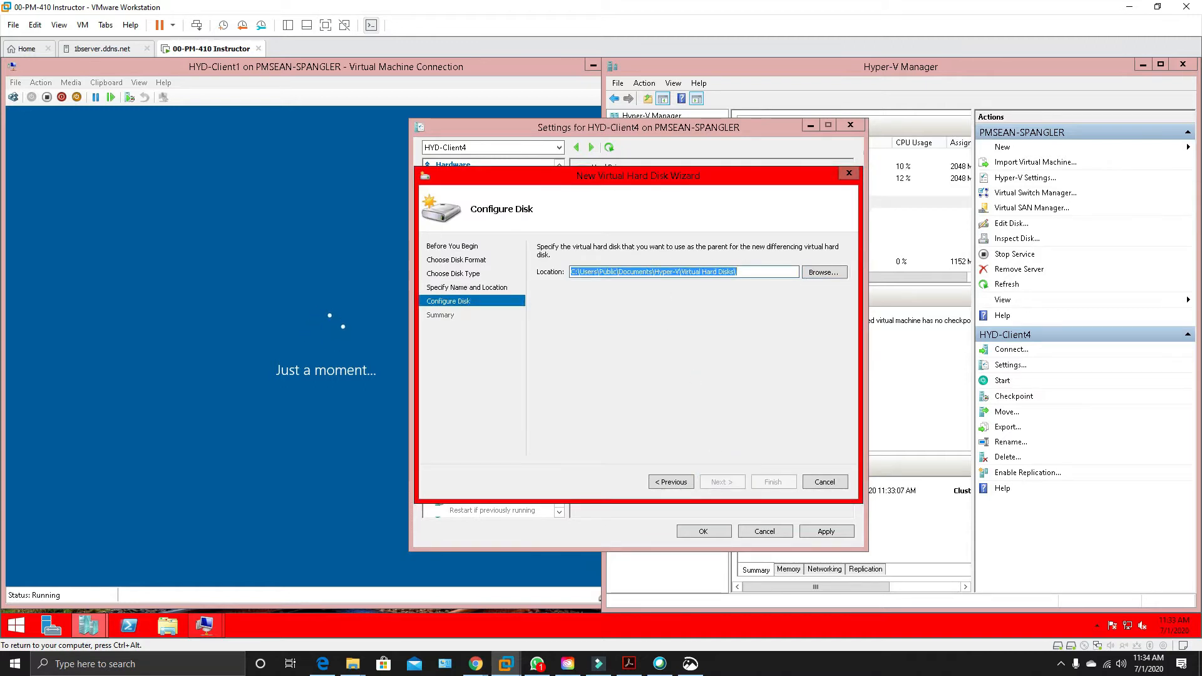
Choose WindowsParent.vhdx on the Labs (L:) drive as the parent of the new differencing disk.
left_click(814, 273)
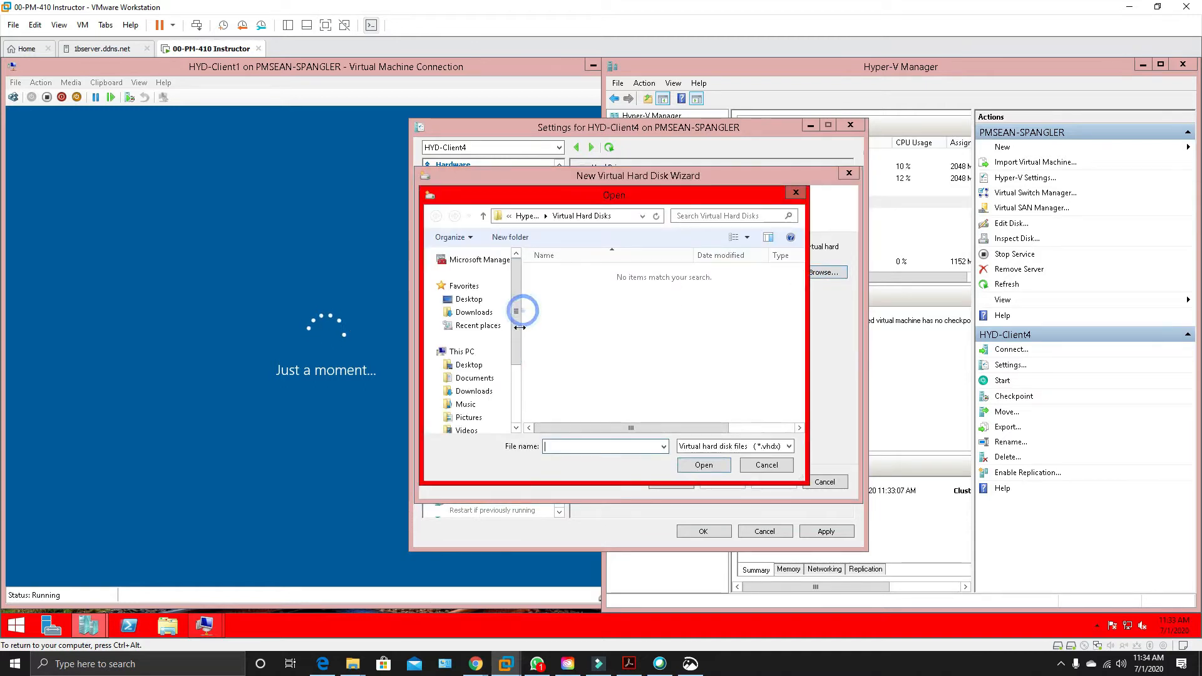
scroll(494, 376, "down", 3)
left_click(474, 399)
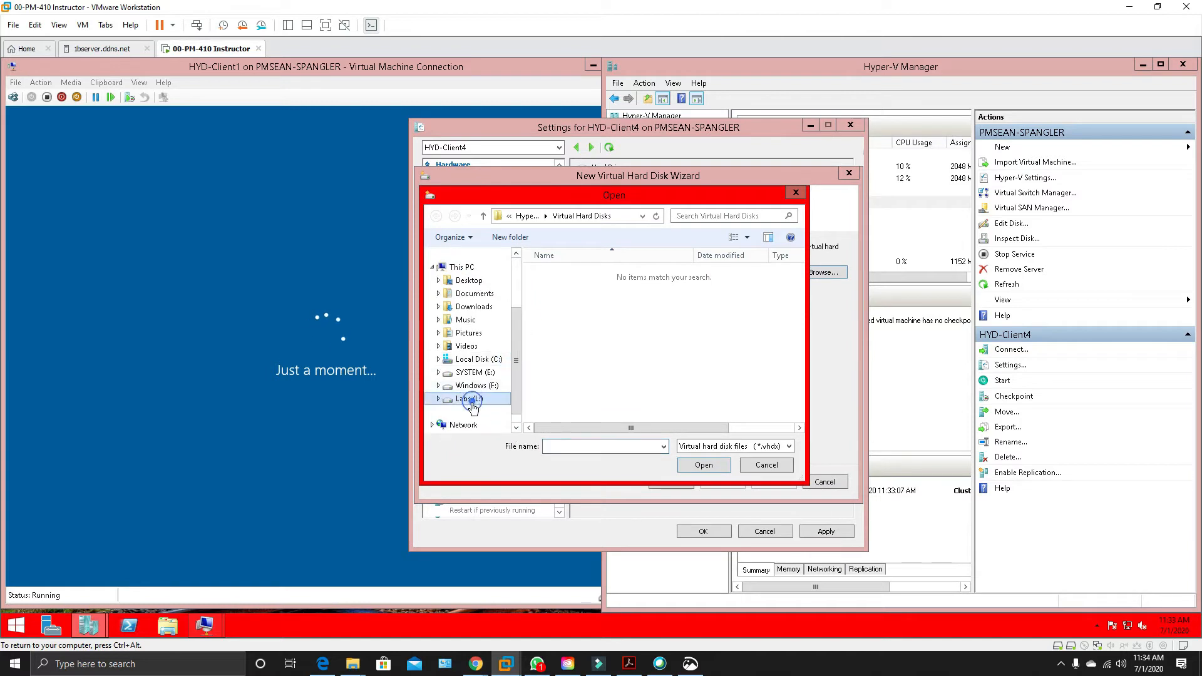
left_click_drag(793, 366, 794, 404)
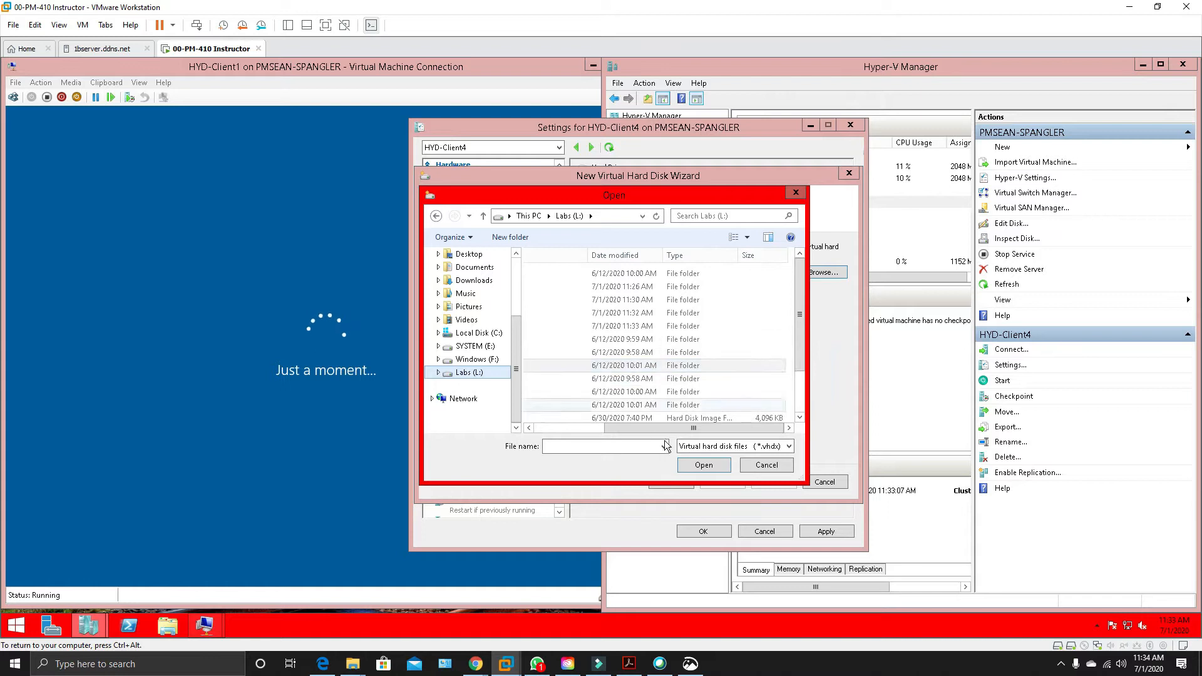
left_click_drag(624, 429, 531, 431)
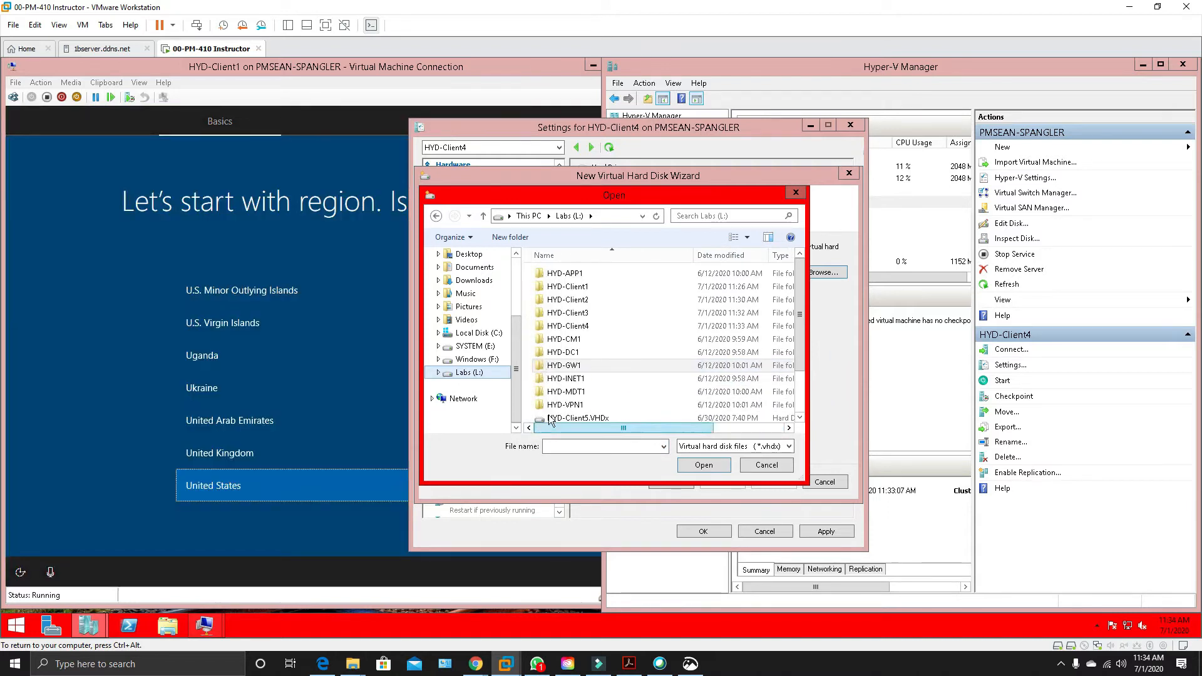
double_click(559, 365)
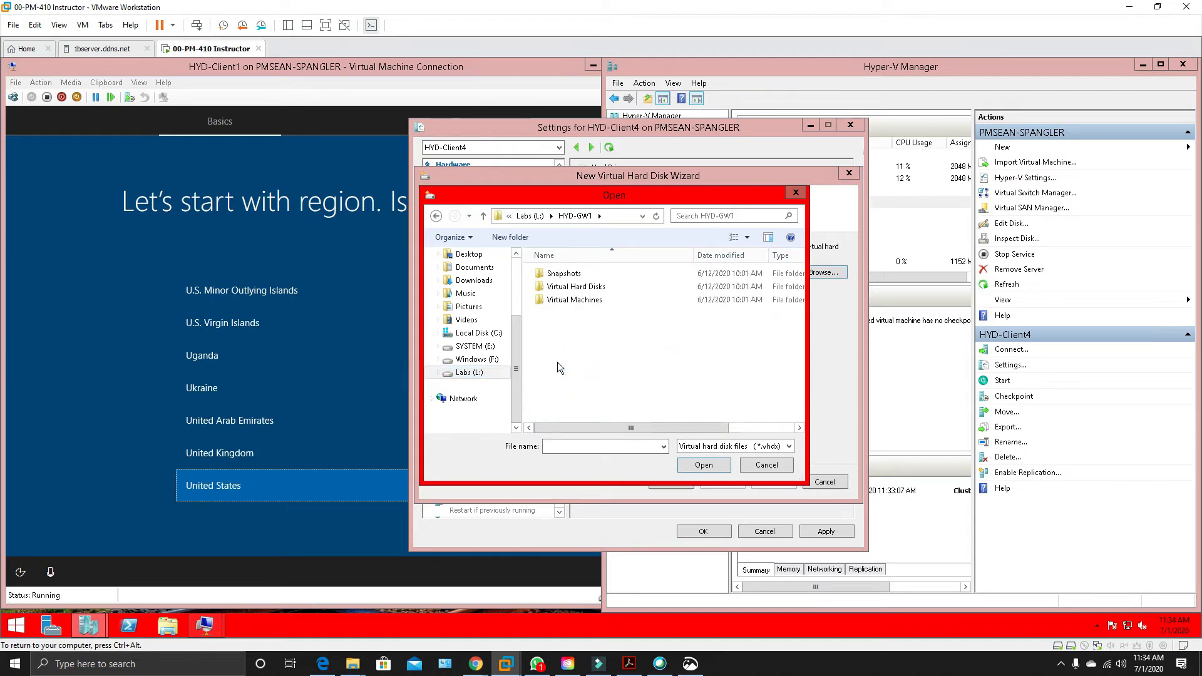
left_click(436, 216)
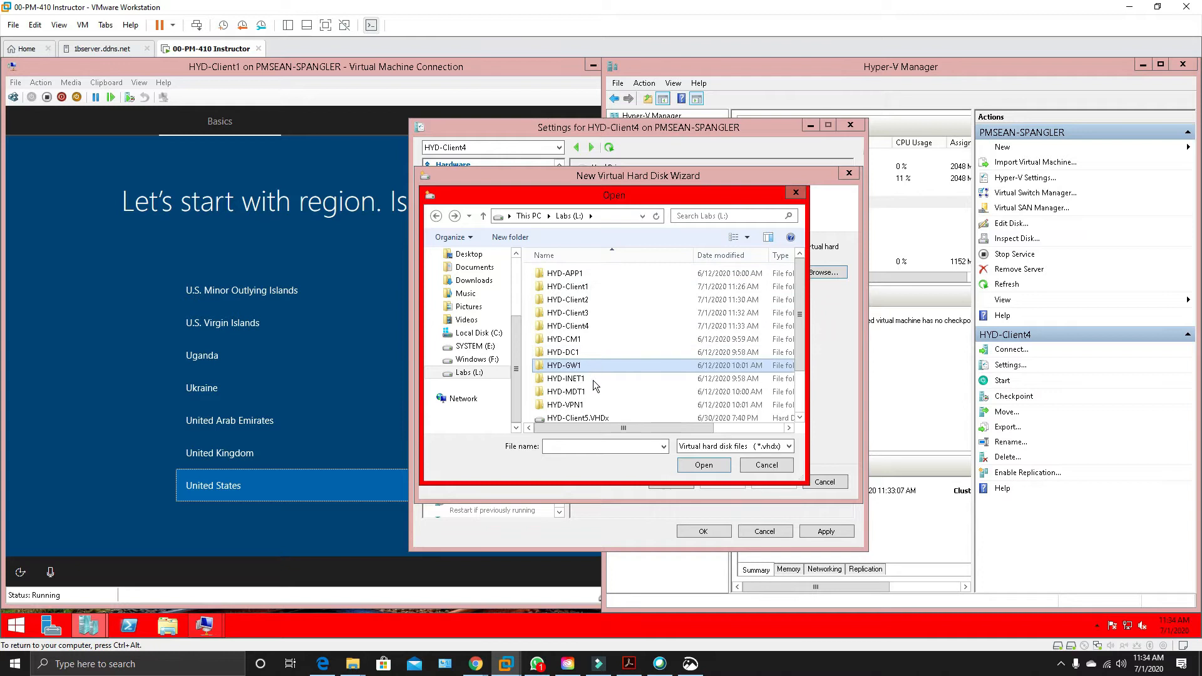
scroll(702, 376, "down", 2)
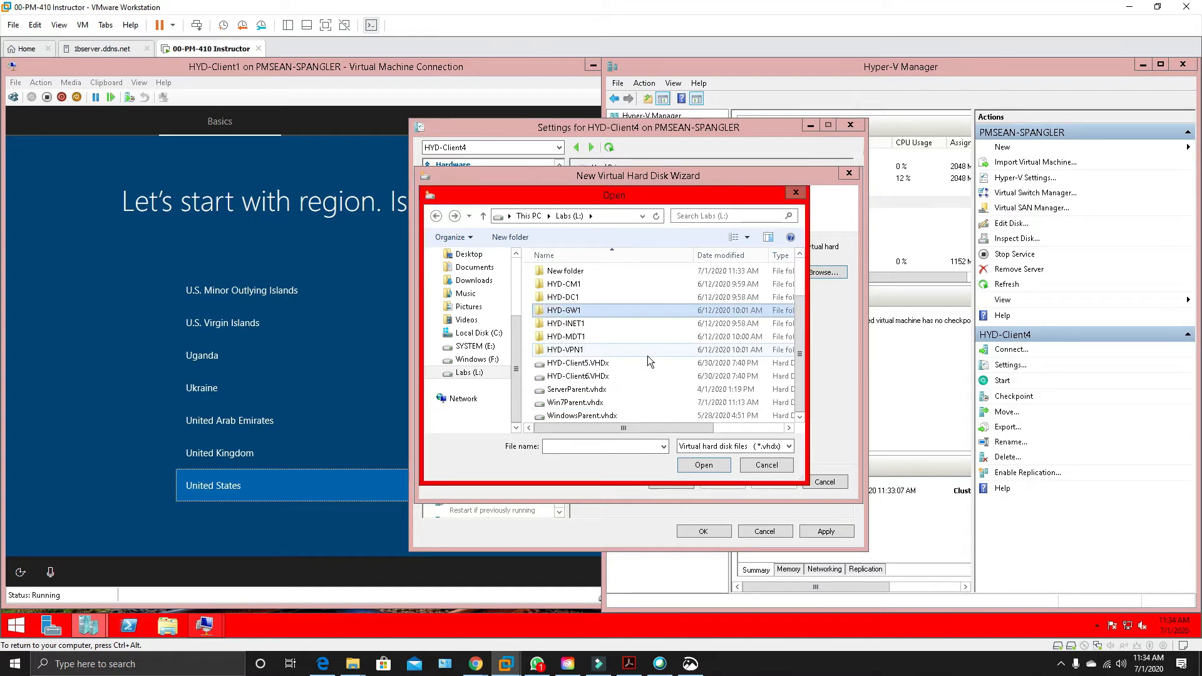
left_click(587, 417)
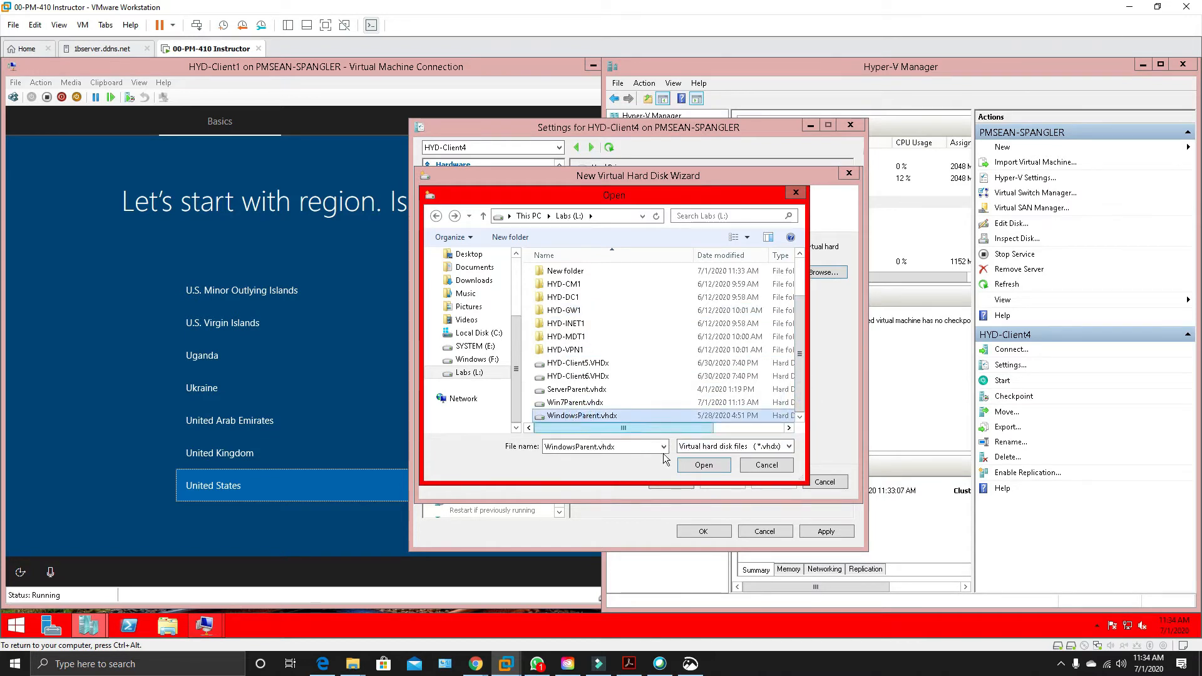
left_click(715, 465)
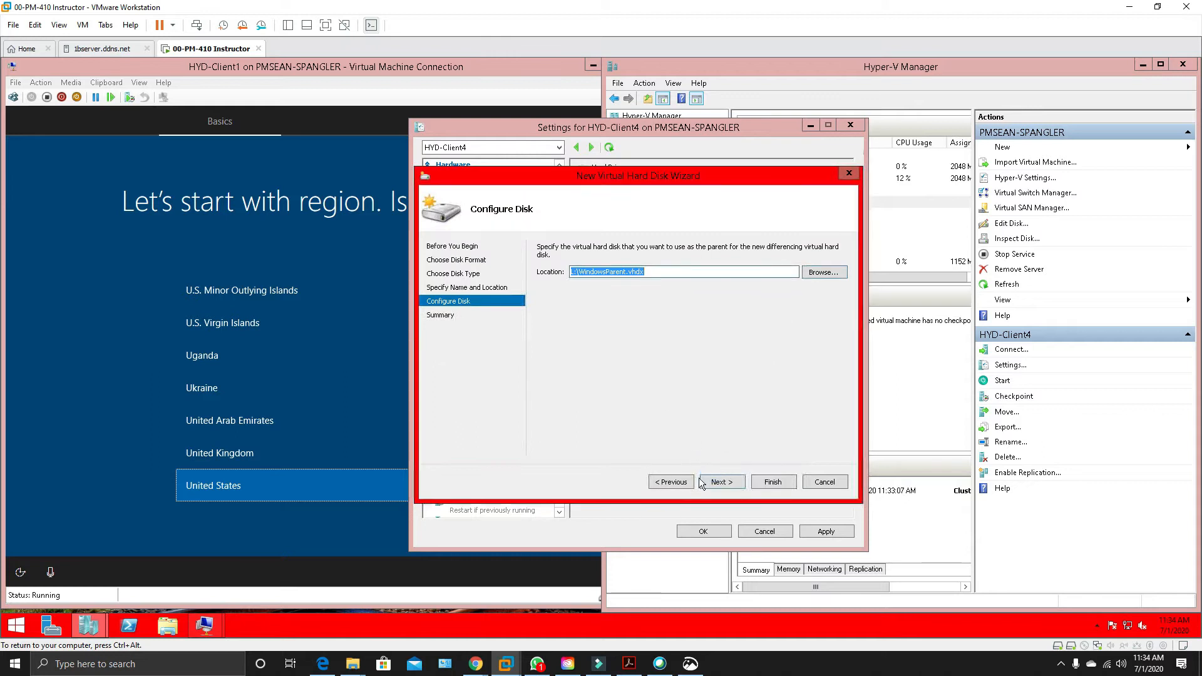
Finish creating the HYD-Client4 differencing disk and apply it to the virtual machine's hard drive.
left_click(725, 483)
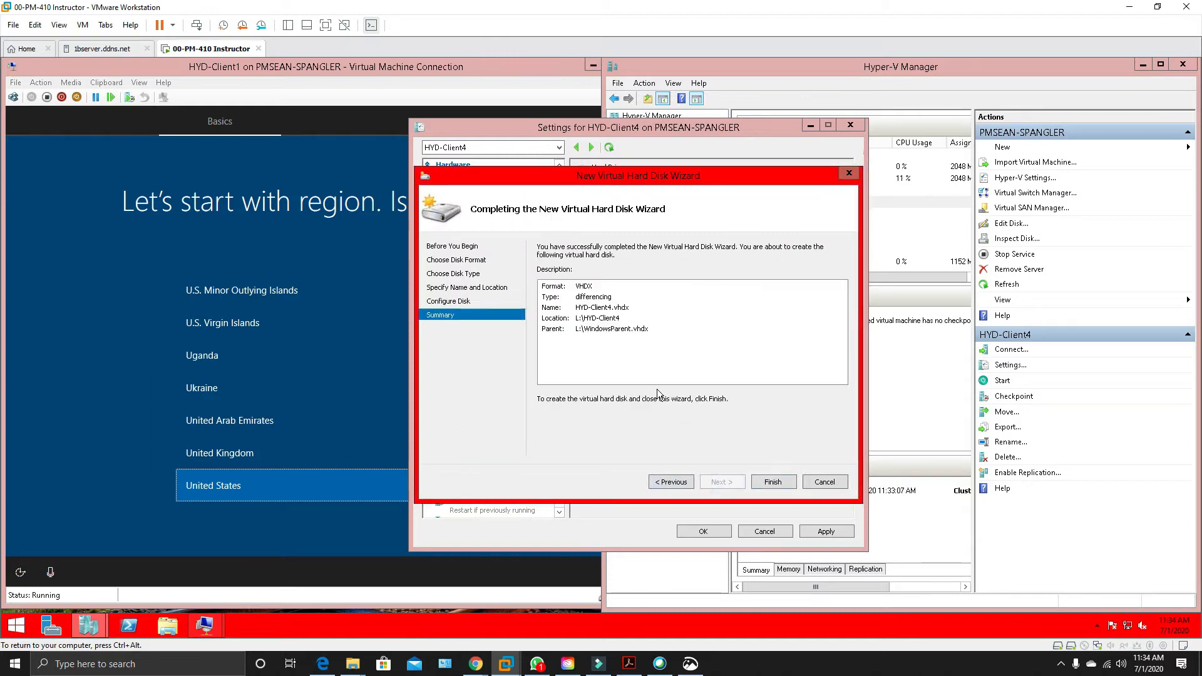
left_click(772, 482)
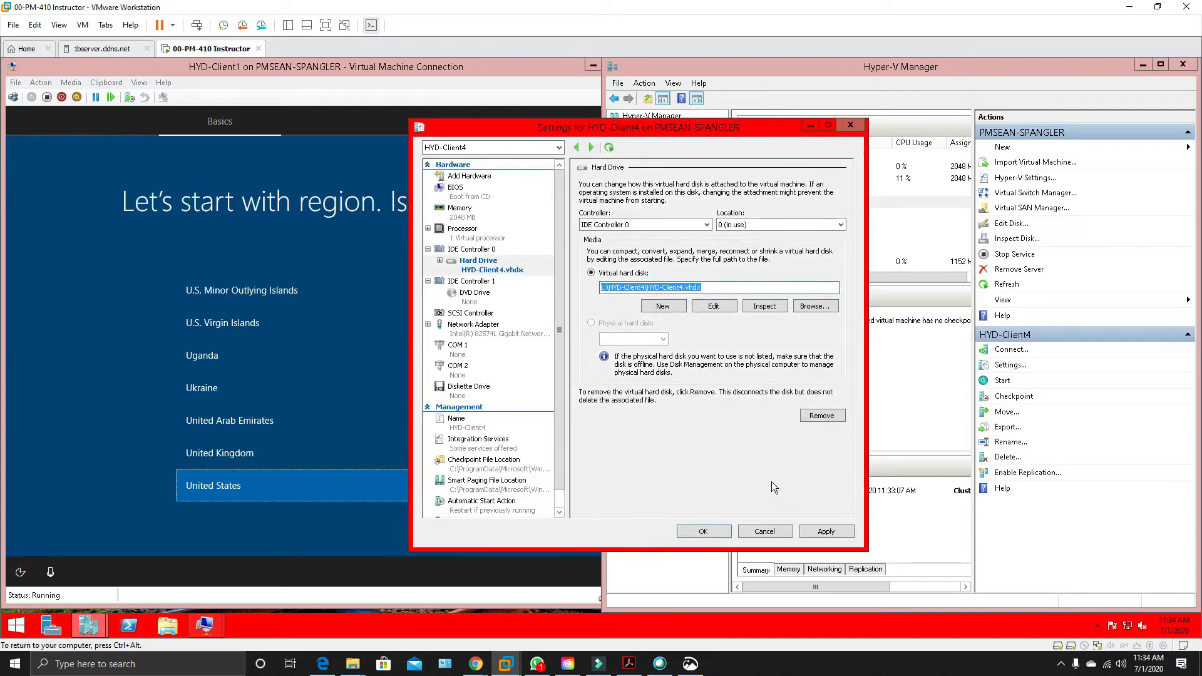
left_click(829, 532)
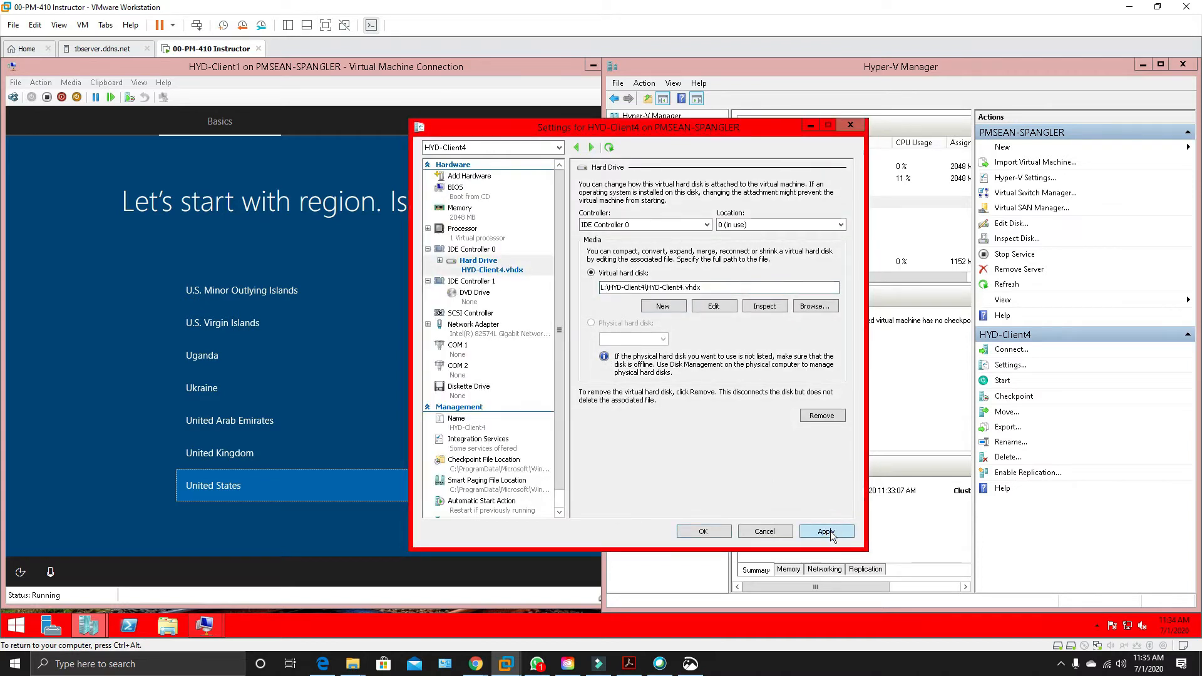
Move IDE to the first place in HYD-Client4's BIOS startup order and save the settings.
left_click(455, 189)
left_click(599, 217)
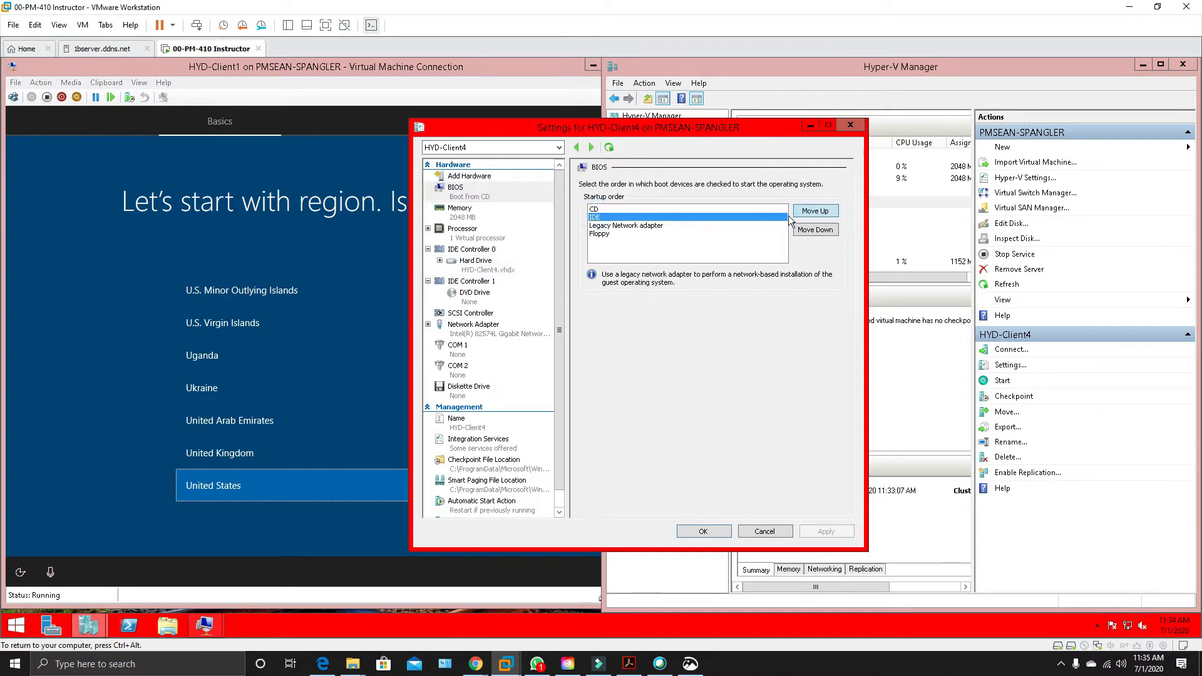
left_click(813, 211)
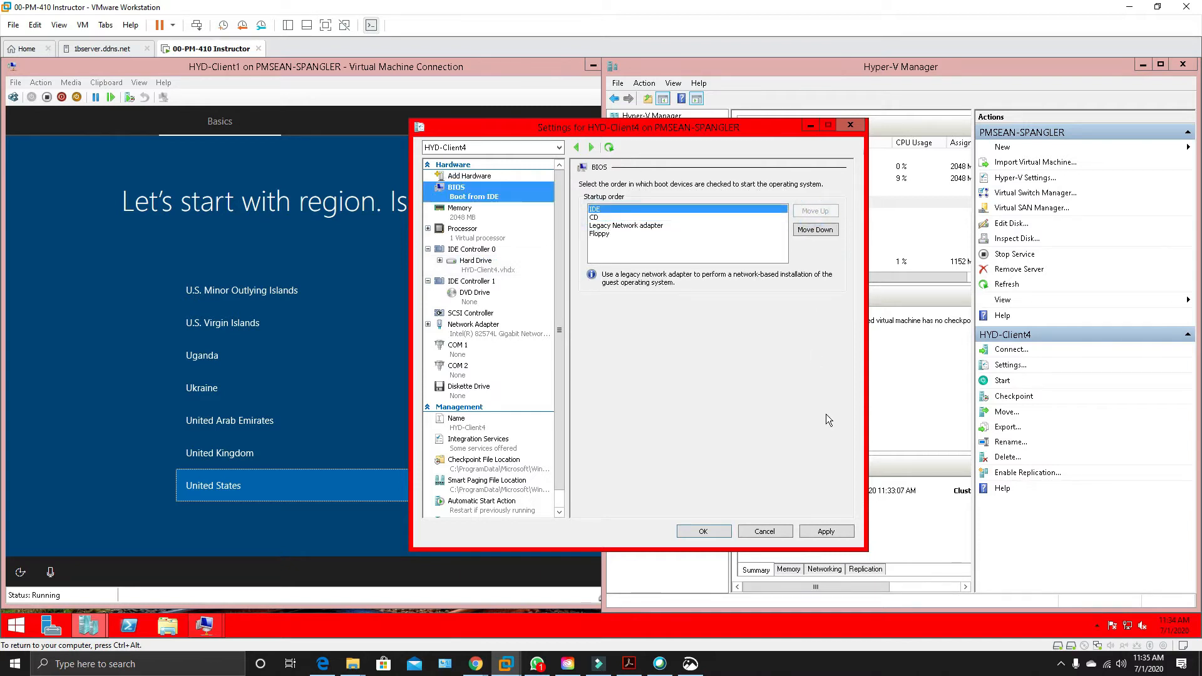
left_click(818, 531)
left_click(704, 531)
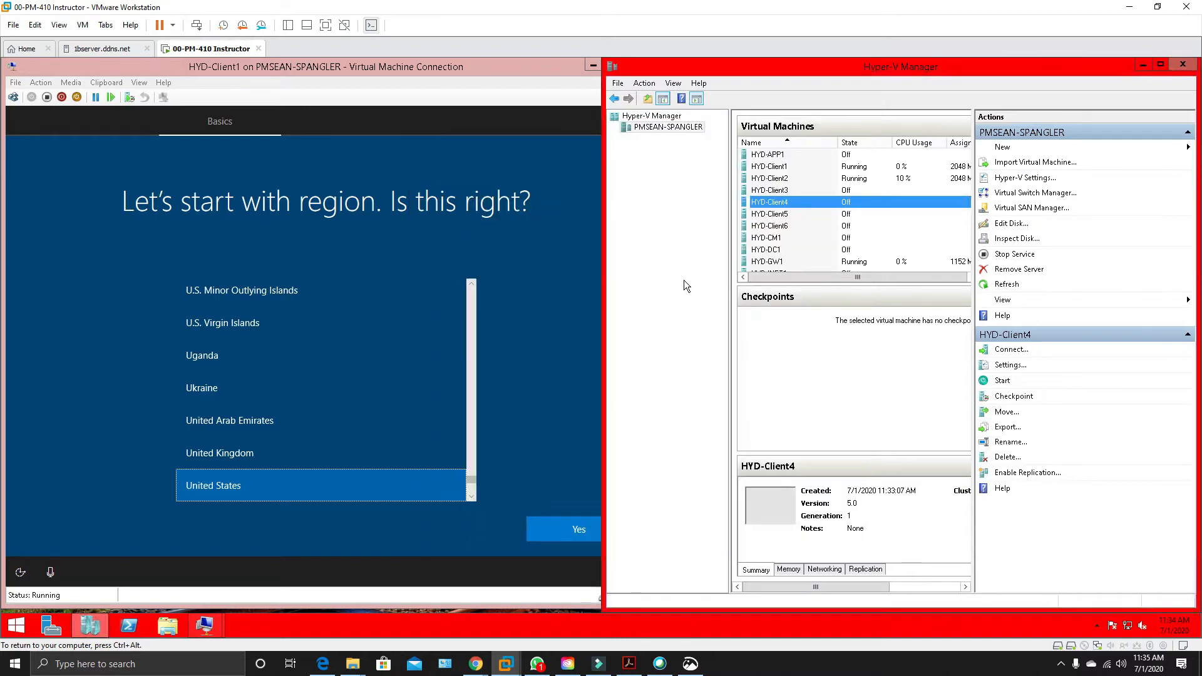
Start the virtual machines HYD-Client3 and HYD-Client4 together.
left_click(755, 191)
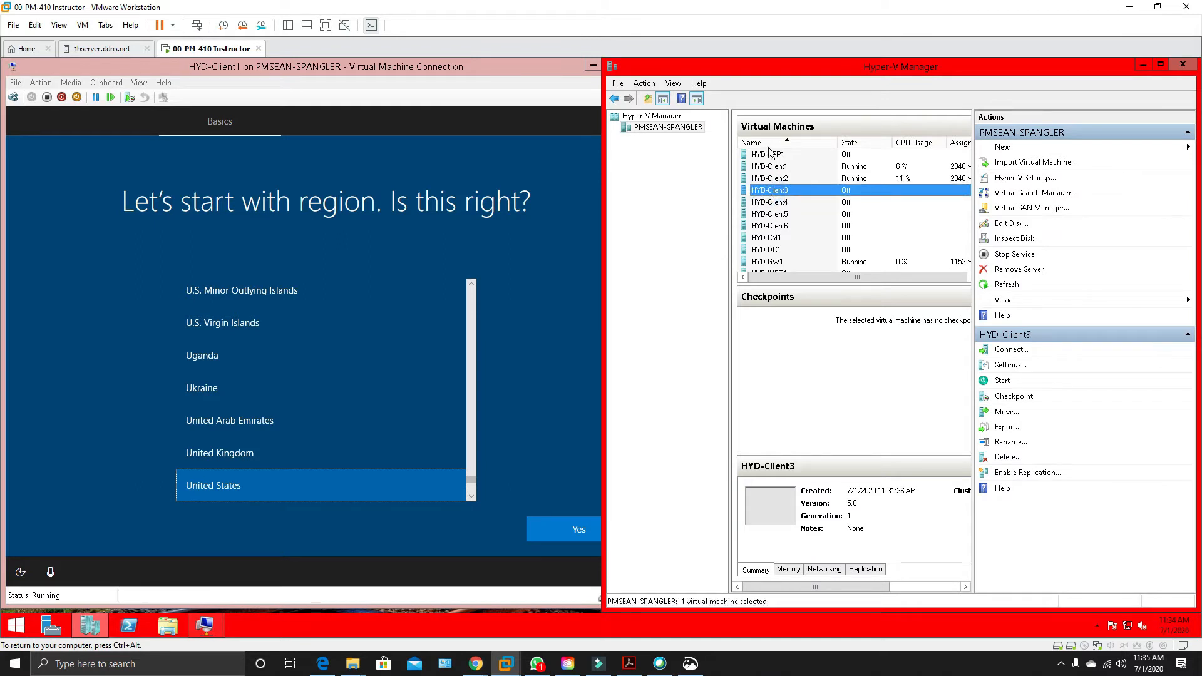
left_click(776, 203, "ctrl")
right_click(774, 201)
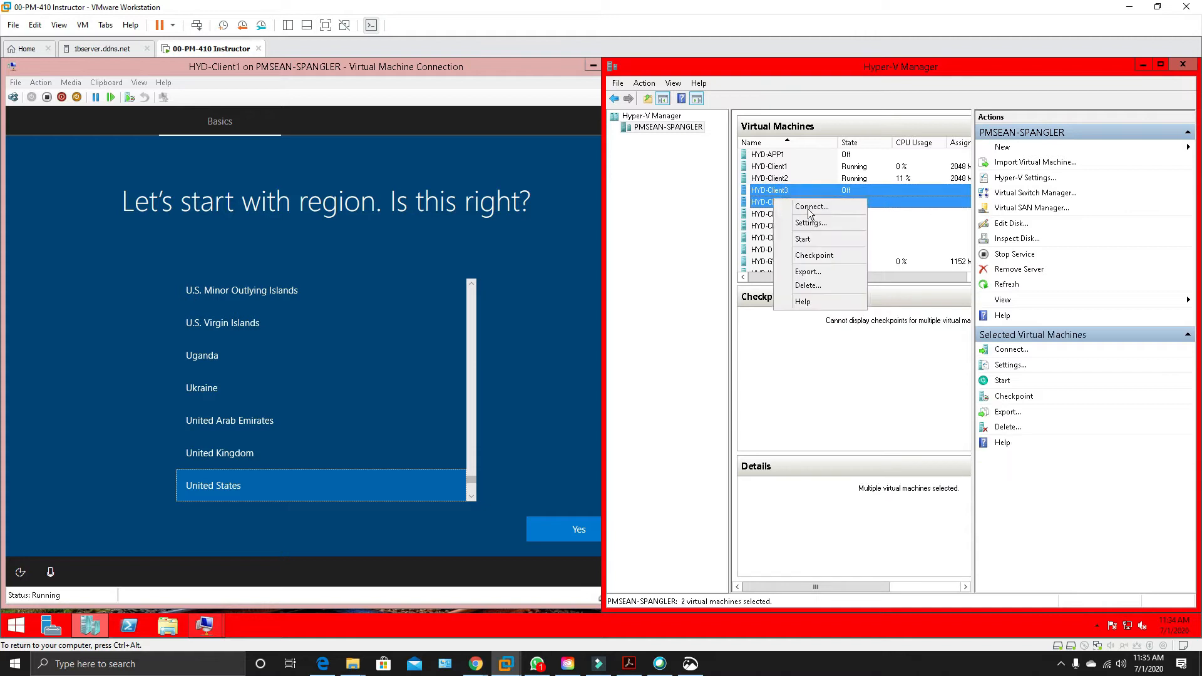
left_click(808, 239)
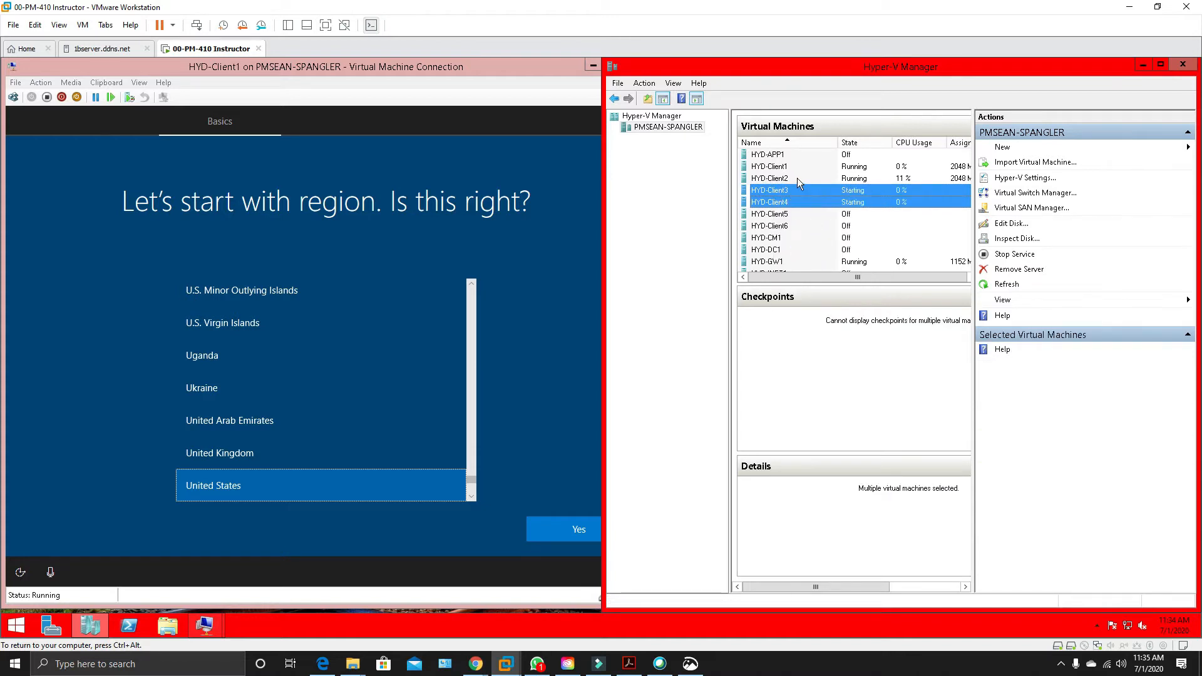
left_click(796, 178)
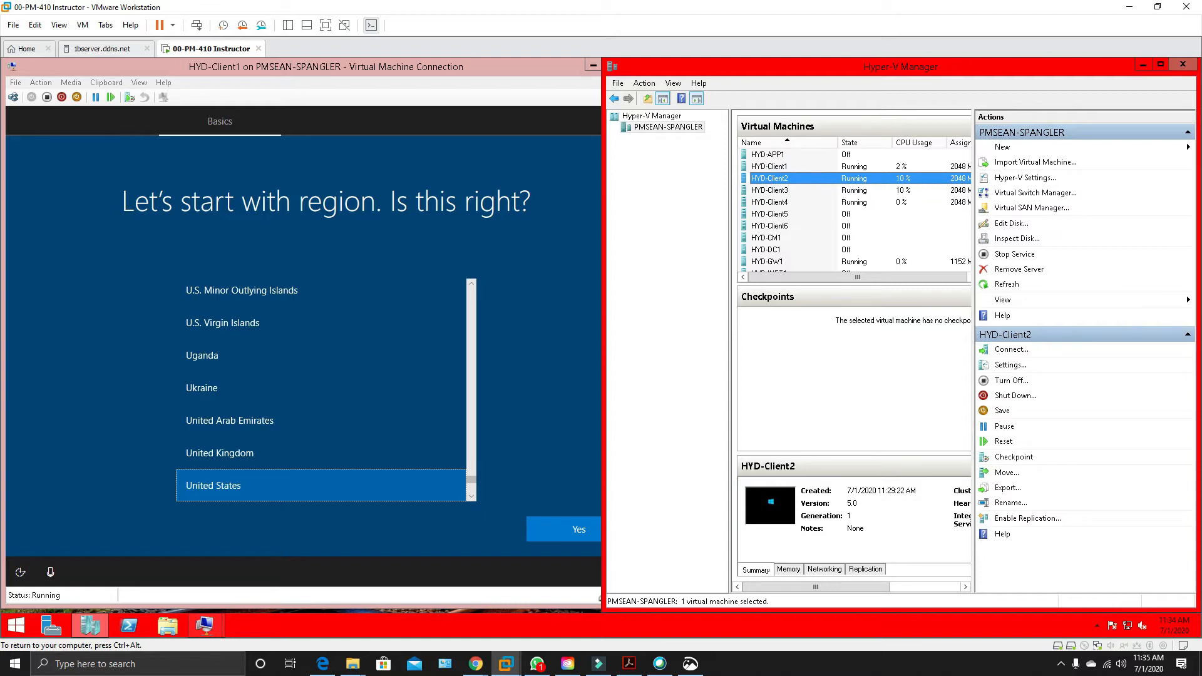
Begin a new virtual machine on the Hyper-V host.
left_click(1003, 148)
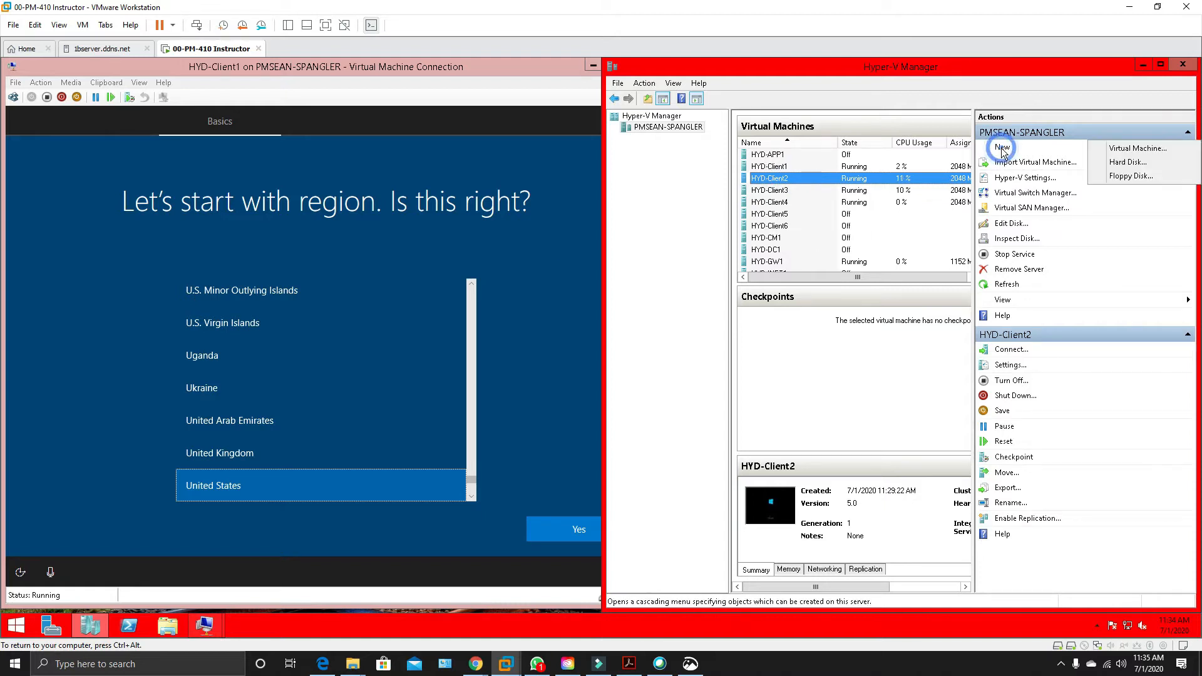
left_click(1119, 150)
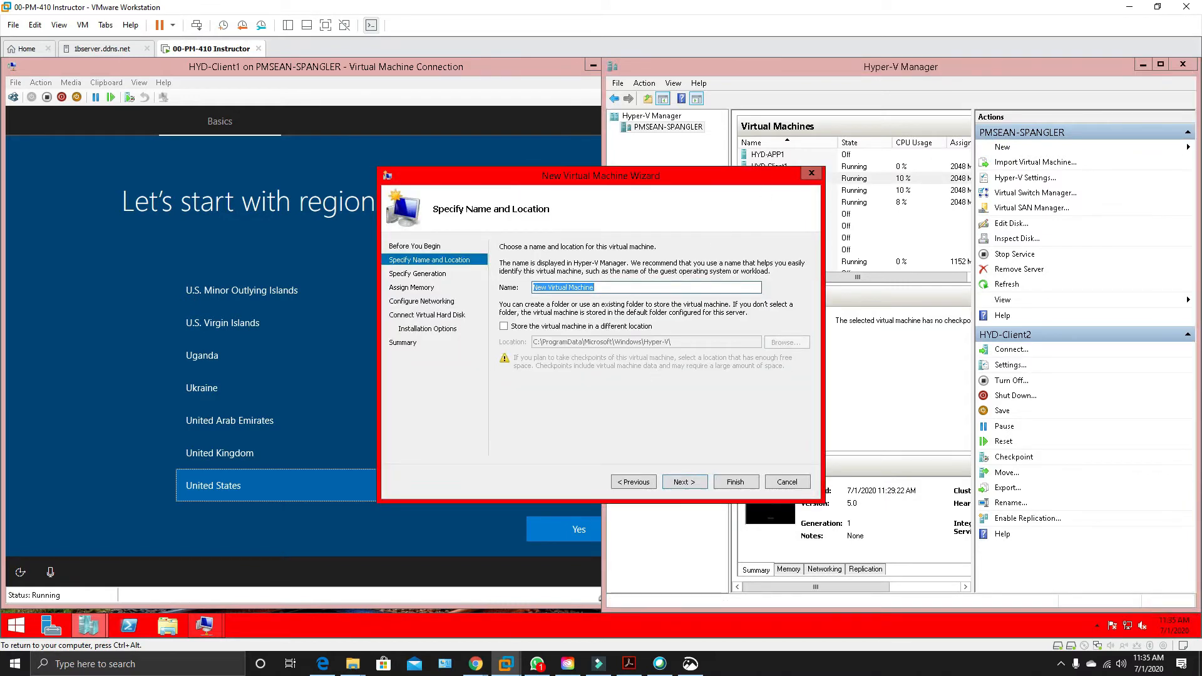
Switch to Lab Kit_2004_lab_guide.pdf in Adobe Acrobat and look up the last client's name and role in the virtual machine table.
left_click(620, 665)
scroll(532, 495, "down", 10)
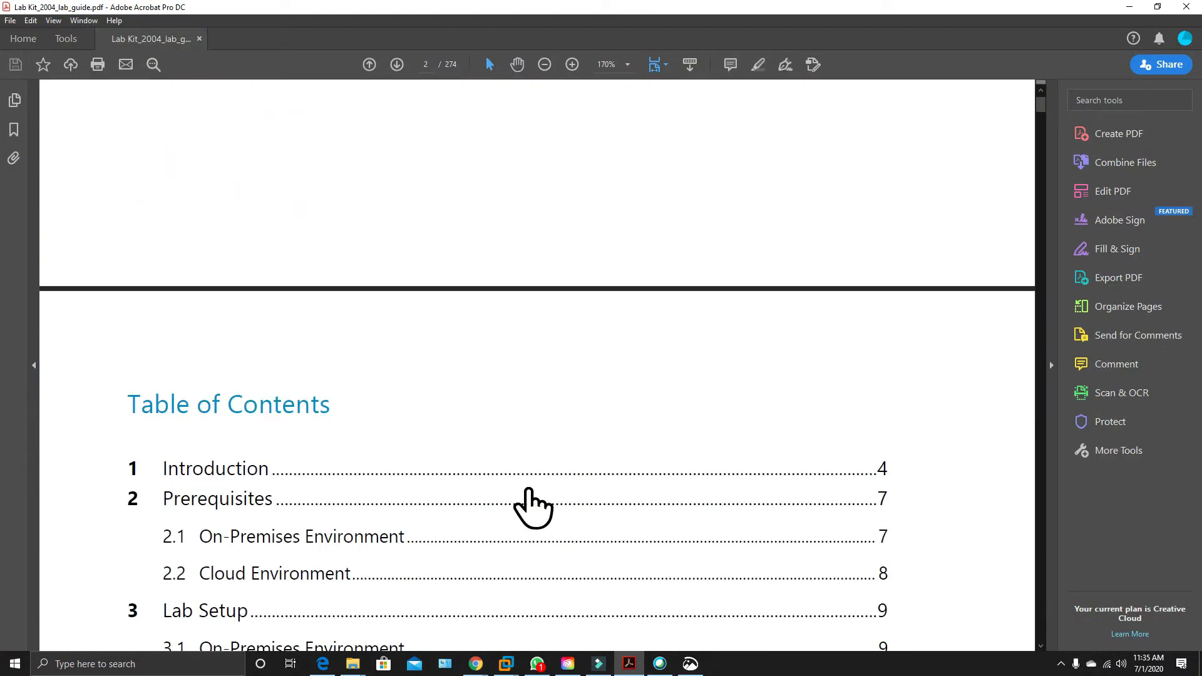
left_click(242, 349)
scroll(419, 384, "down", 8)
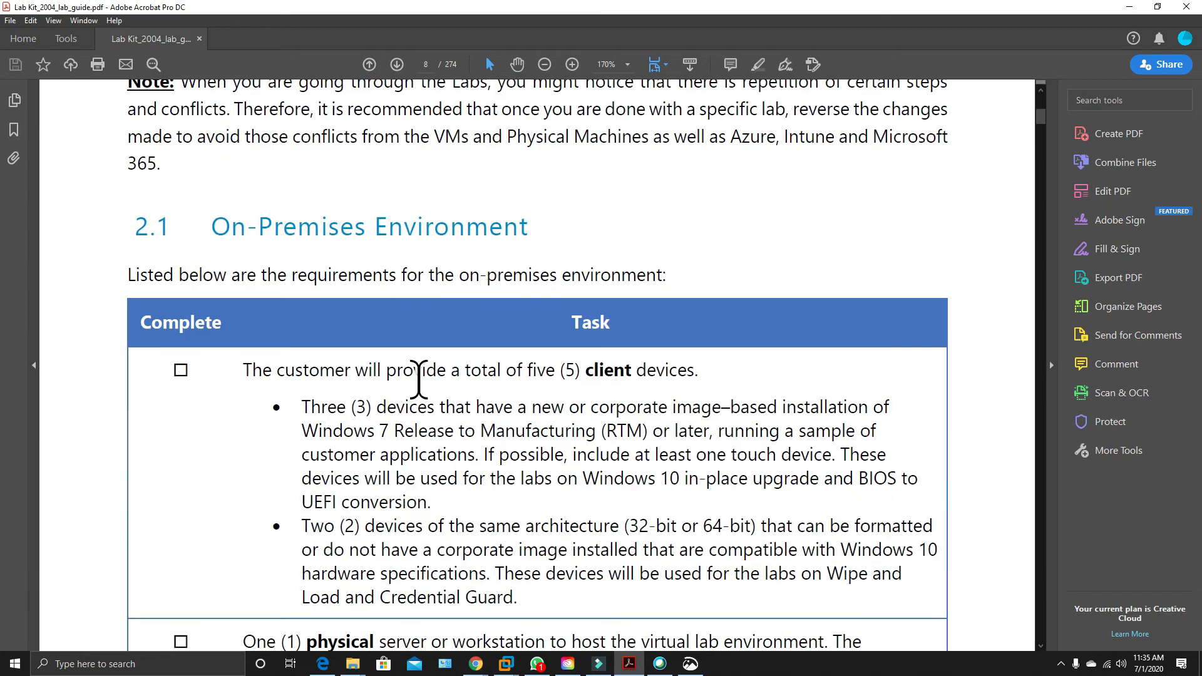
scroll(419, 379, "down", 5)
scroll(419, 381, "down", 20)
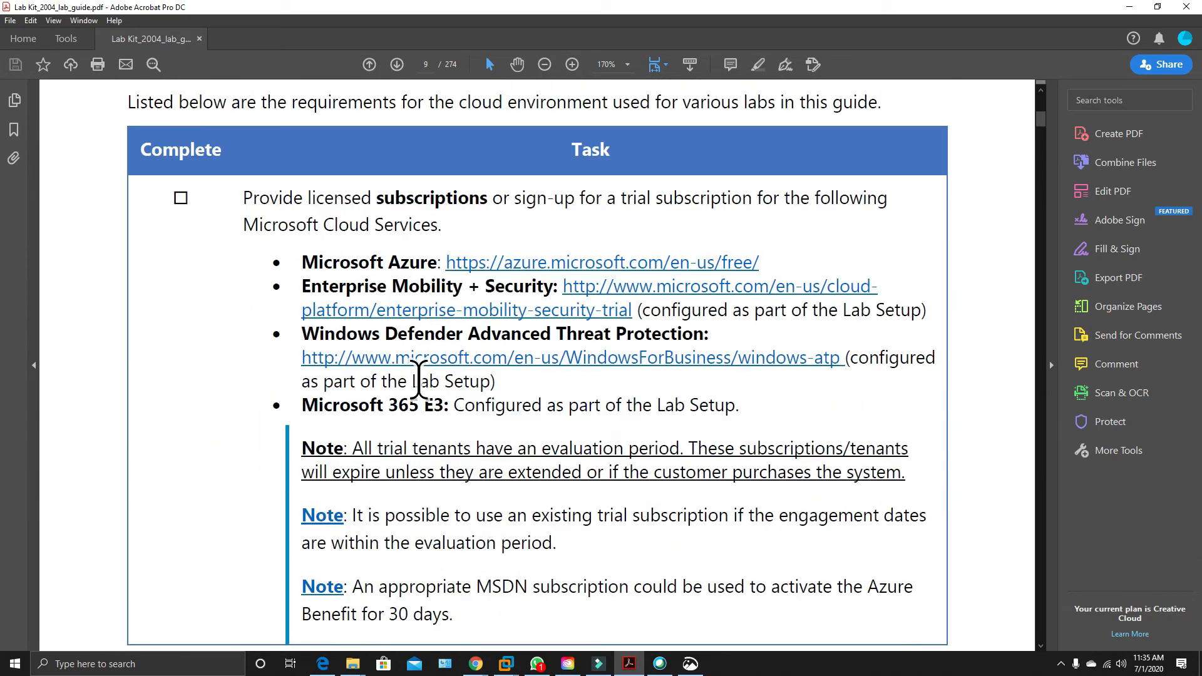
scroll(419, 380, "down", 3)
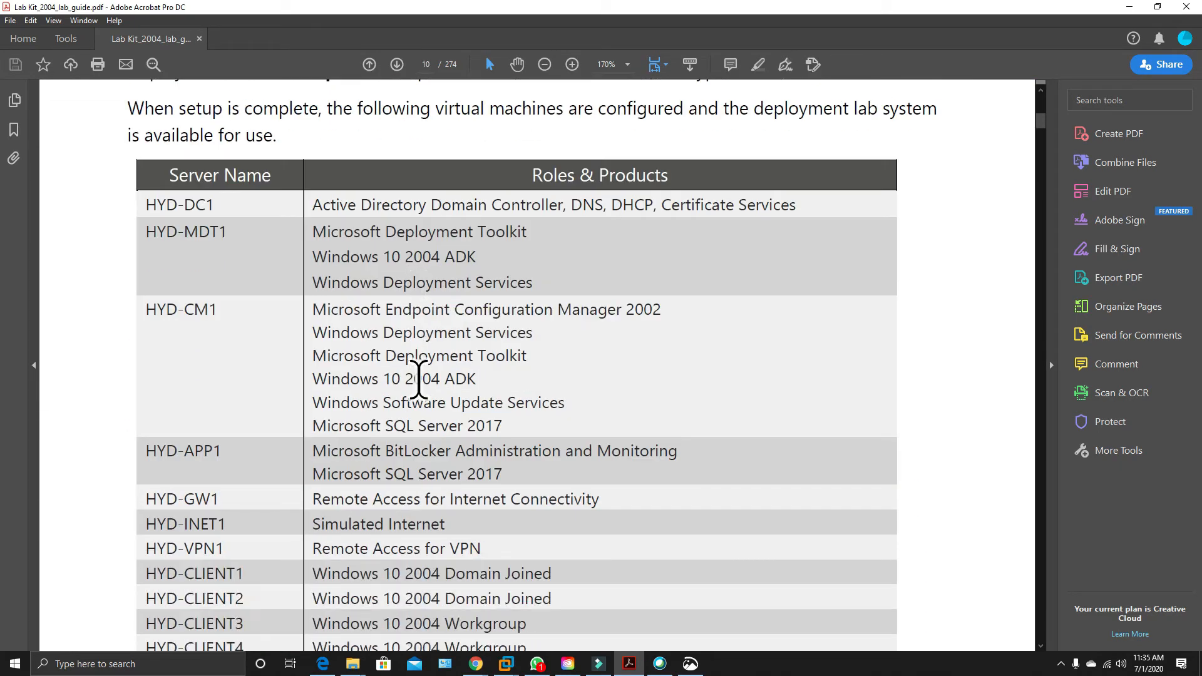
scroll(419, 380, "down", 4)
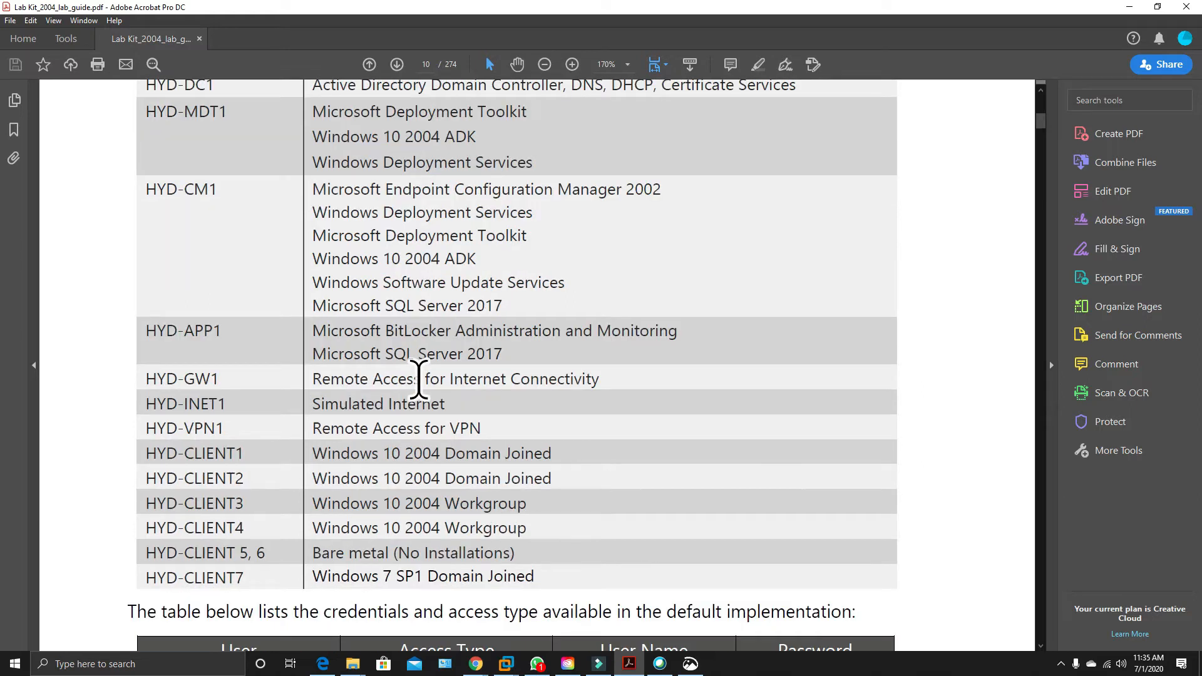
scroll(419, 380, "down", 5)
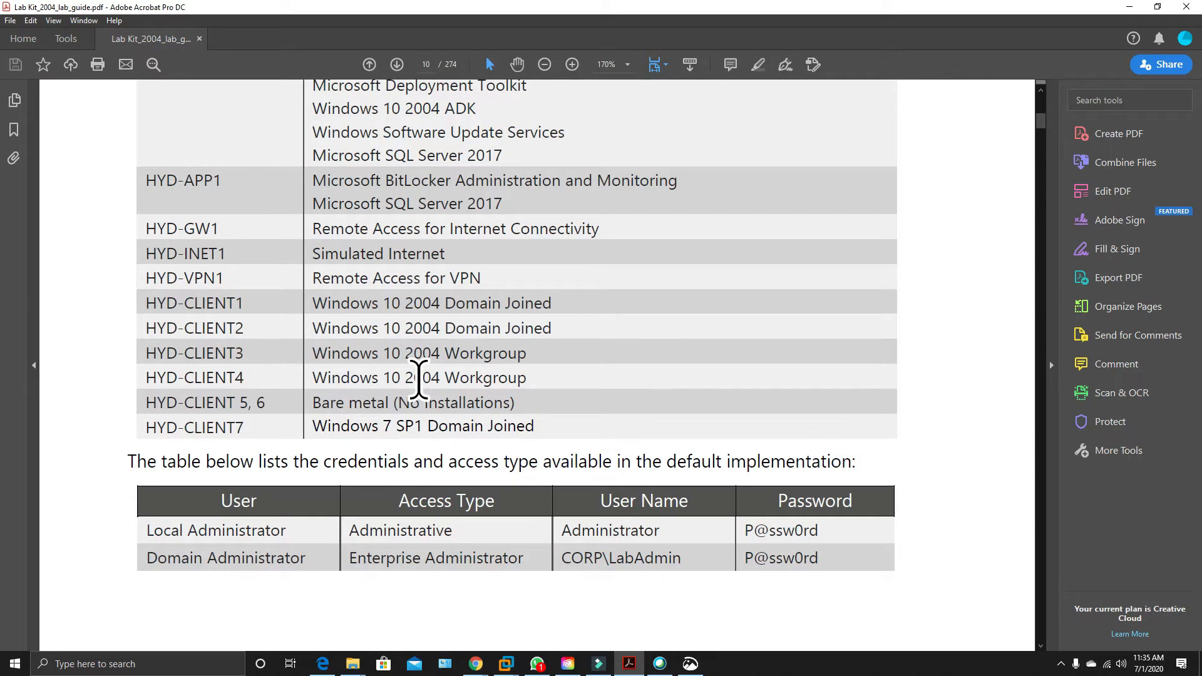
left_click_drag(253, 461, 170, 431)
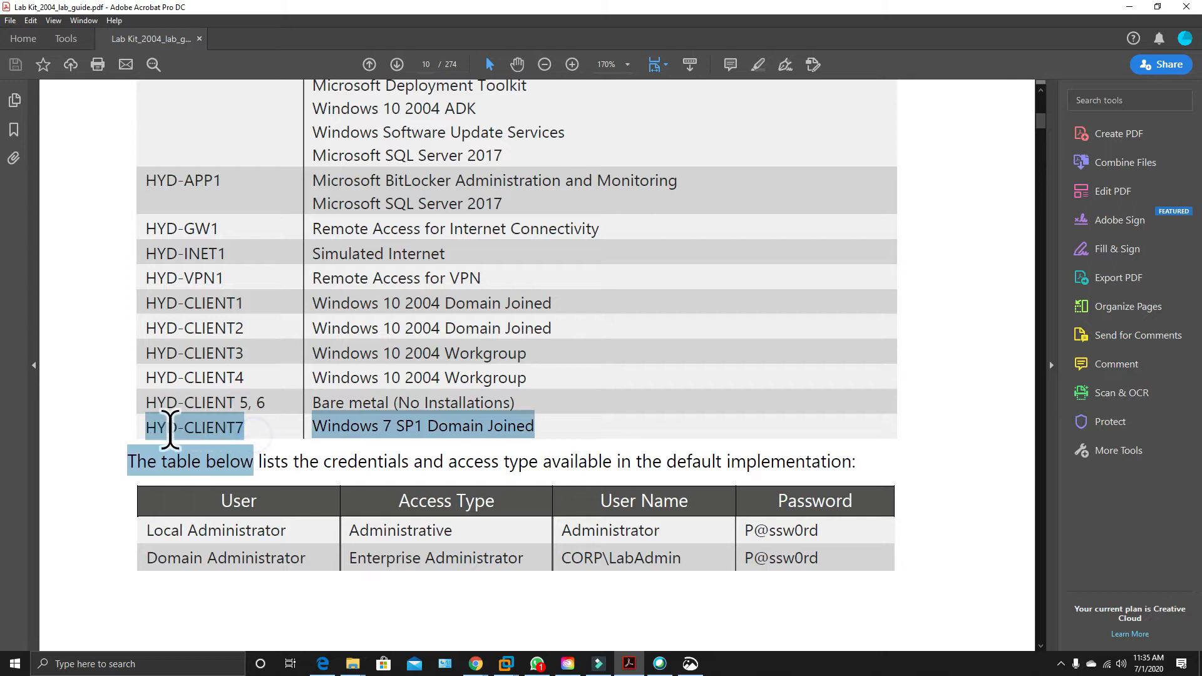
left_click(268, 429)
left_click_drag(245, 428, 144, 428)
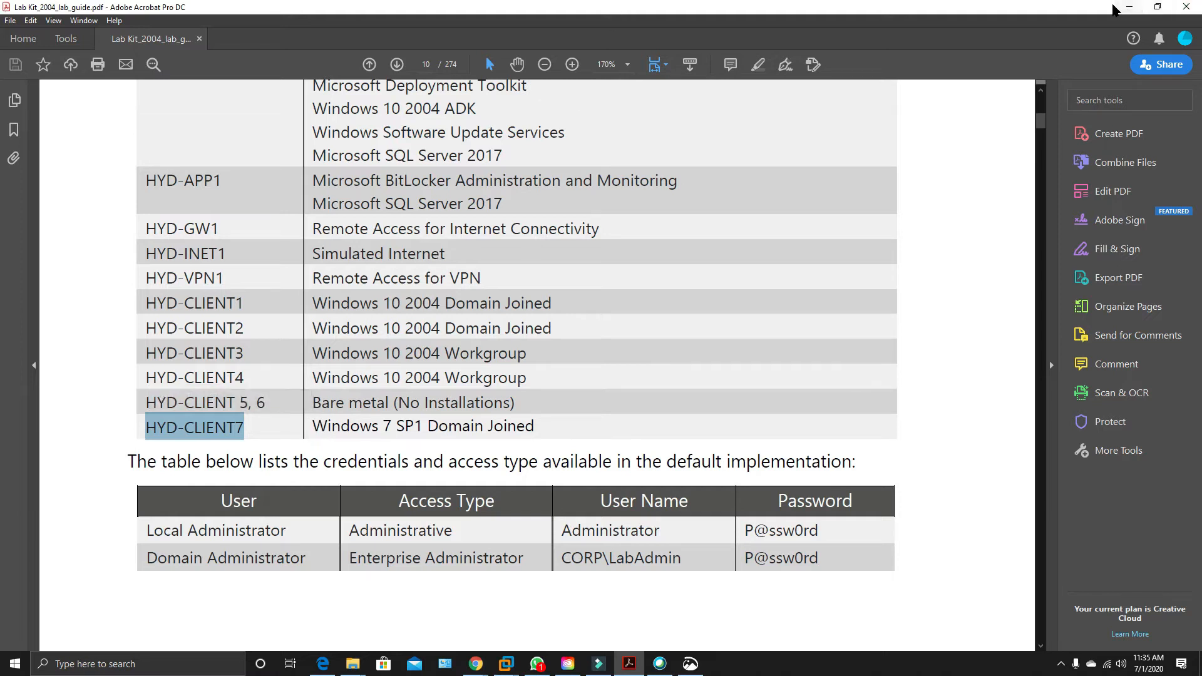
Return to the New Virtual Machine Wizard in Hyper-V Manager and name the virtual machine HYD-Client7.
left_click(1130, 7)
left_click(587, 287)
type("HYD-Client1")
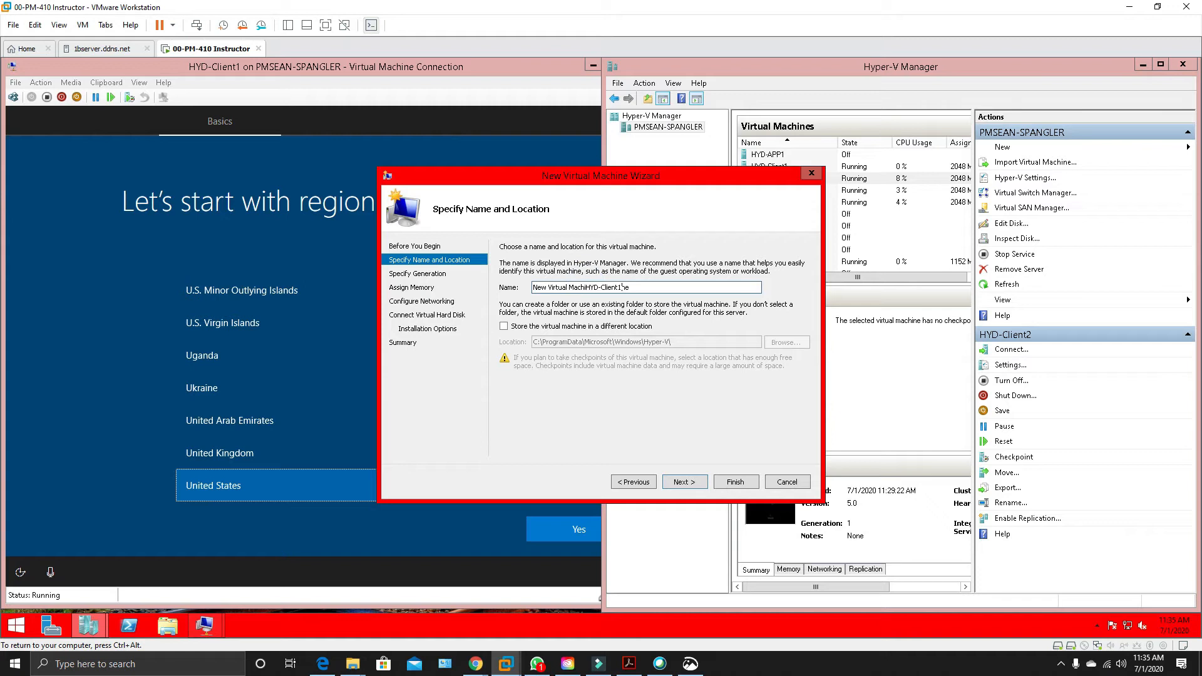
key("ctrl+a")
type("HYD-Client1")
type("7")
key("Left")
key("BackSpace")
left_click(697, 486)
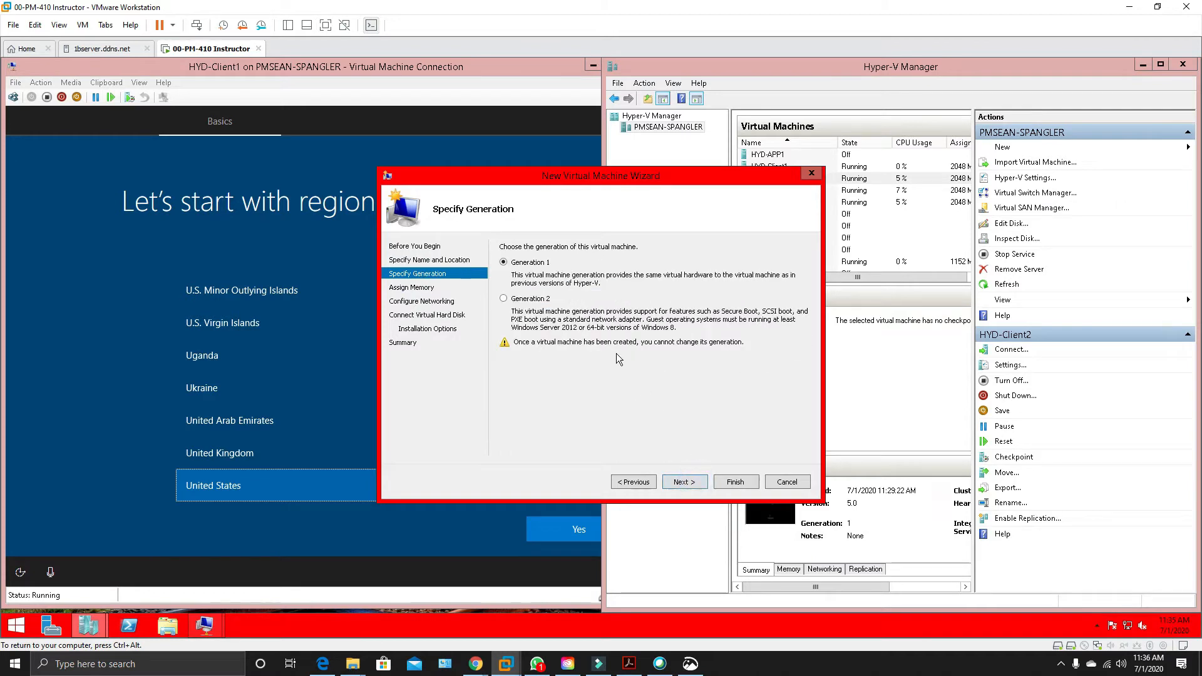
Keep Generation 1 for HYD-Client7 and enter its startup memory.
left_click(685, 482)
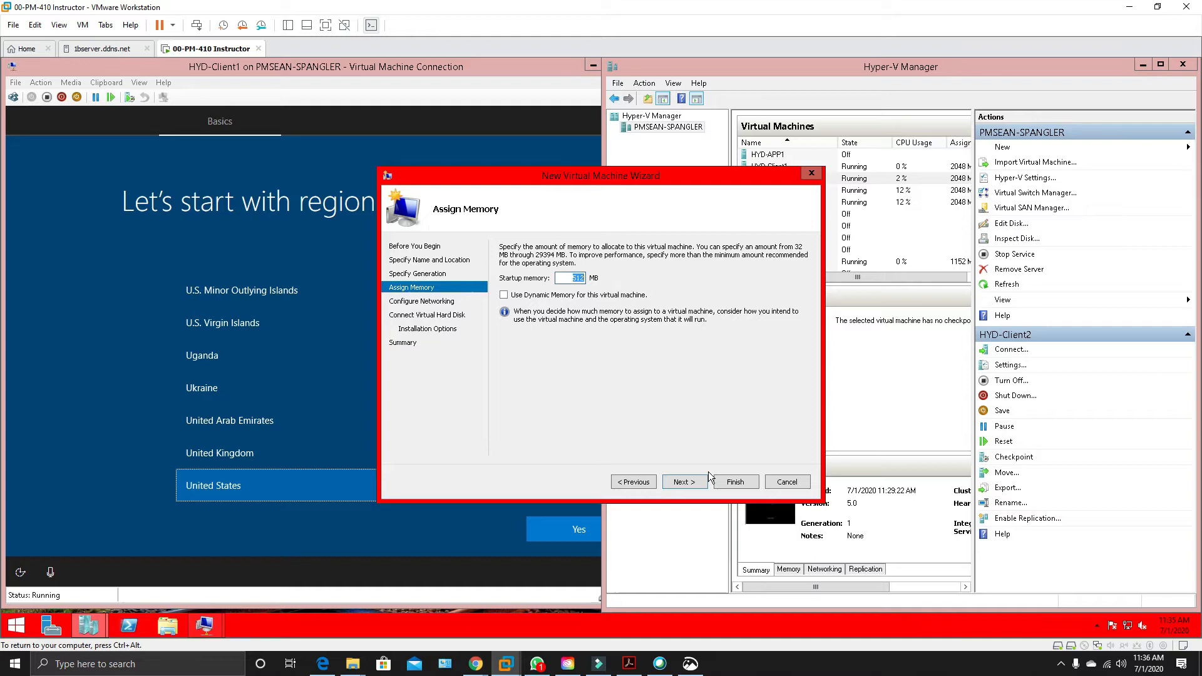
type("2047")
key("BackSpace")
left_click(681, 485)
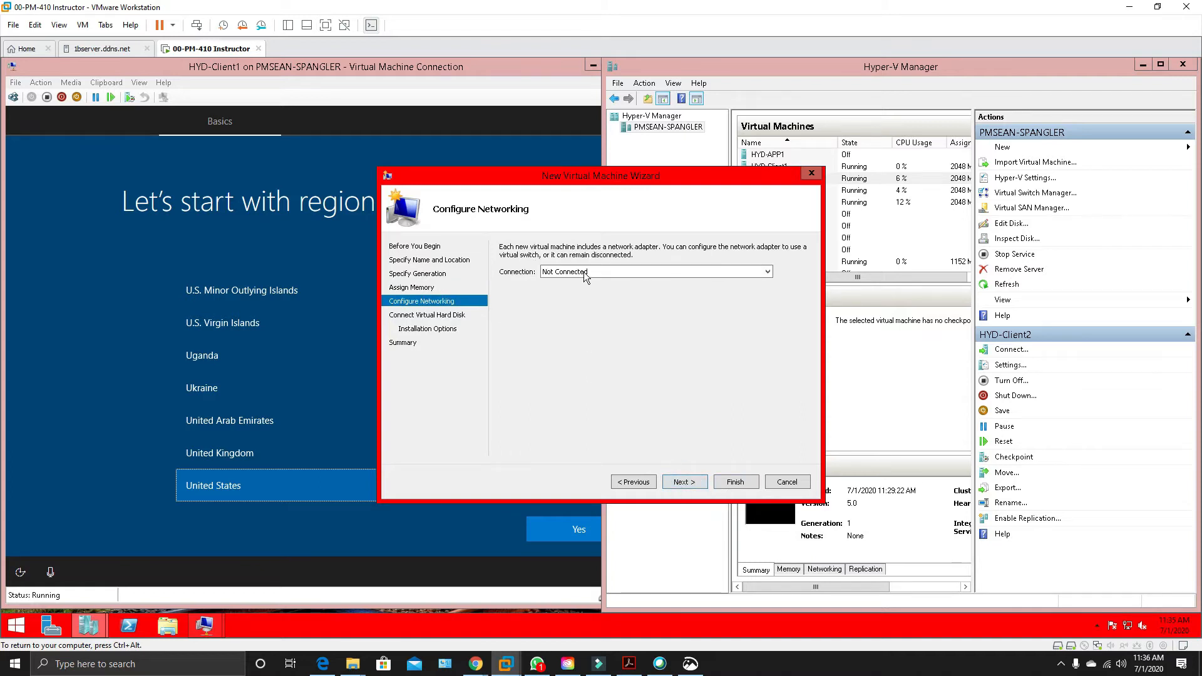
Connect HYD-Client7 to the Intel(R) 82574L Gigabit Network Connection virtual switch.
left_click(584, 272)
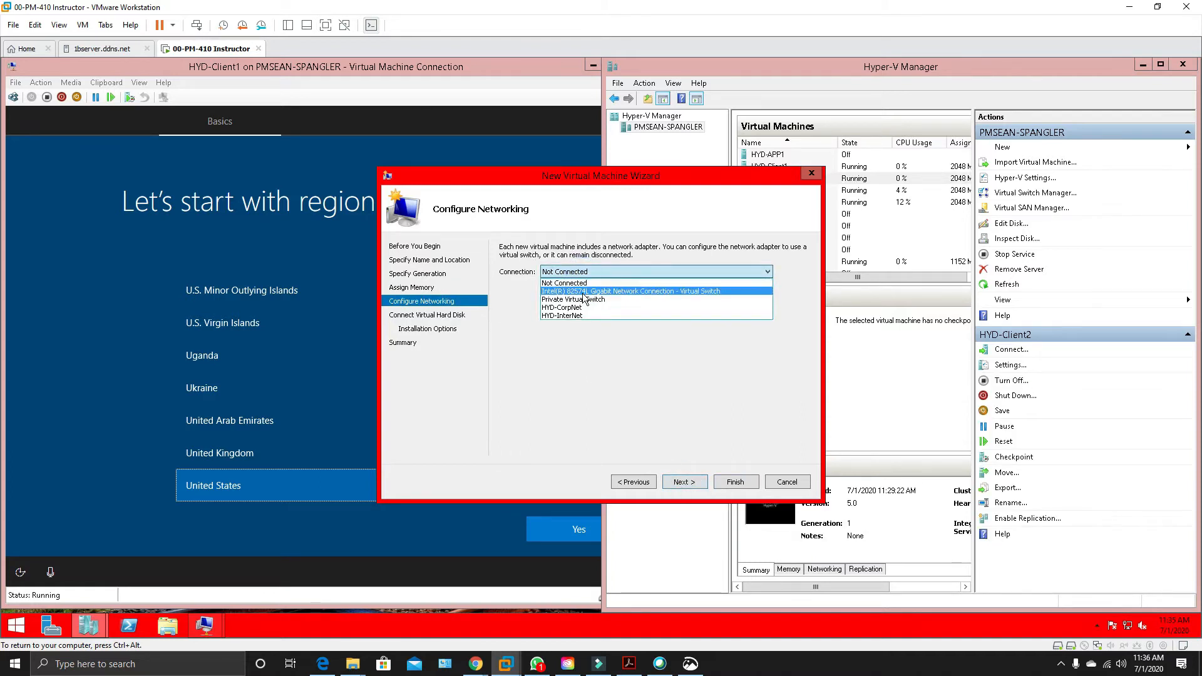
left_click(582, 291)
left_click(698, 488)
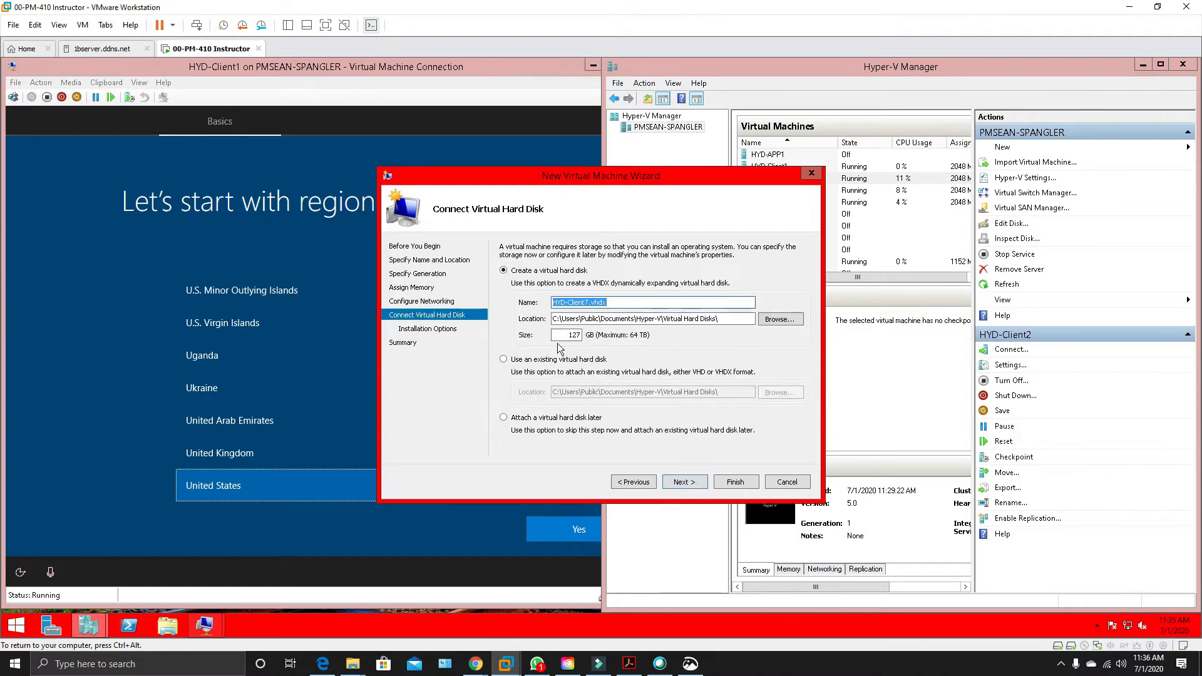
Skip attaching a virtual hard disk and finish creating HYD-Client7.
left_click(501, 419)
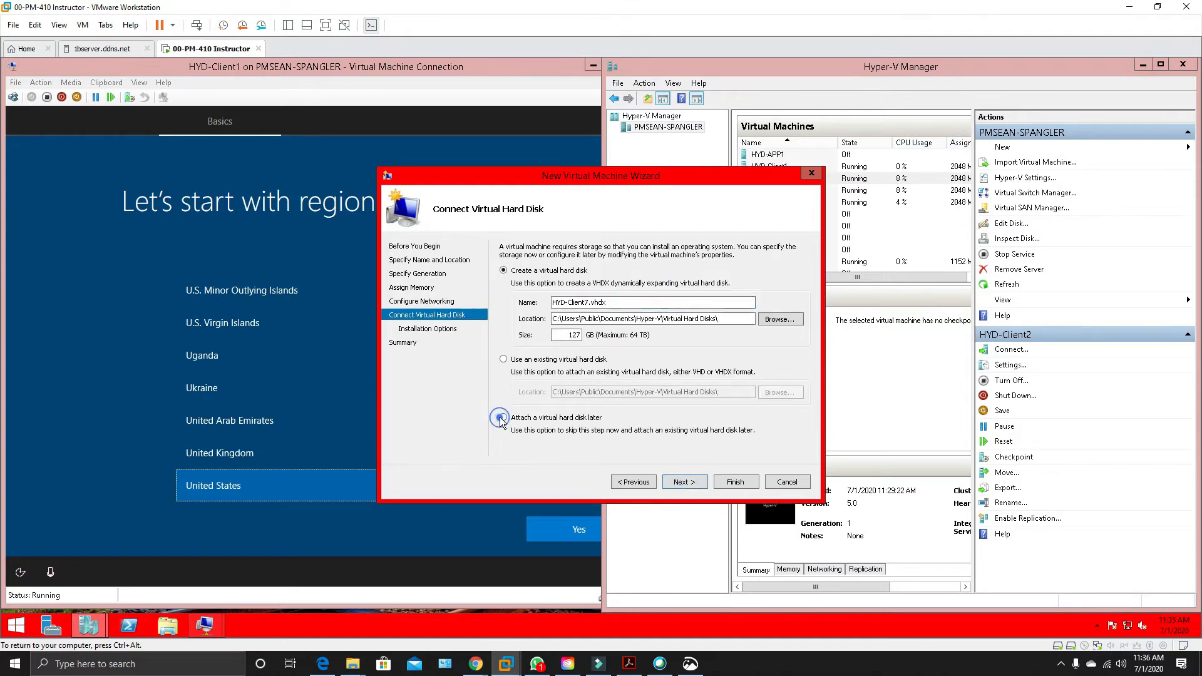
left_click(691, 481)
left_click(734, 481)
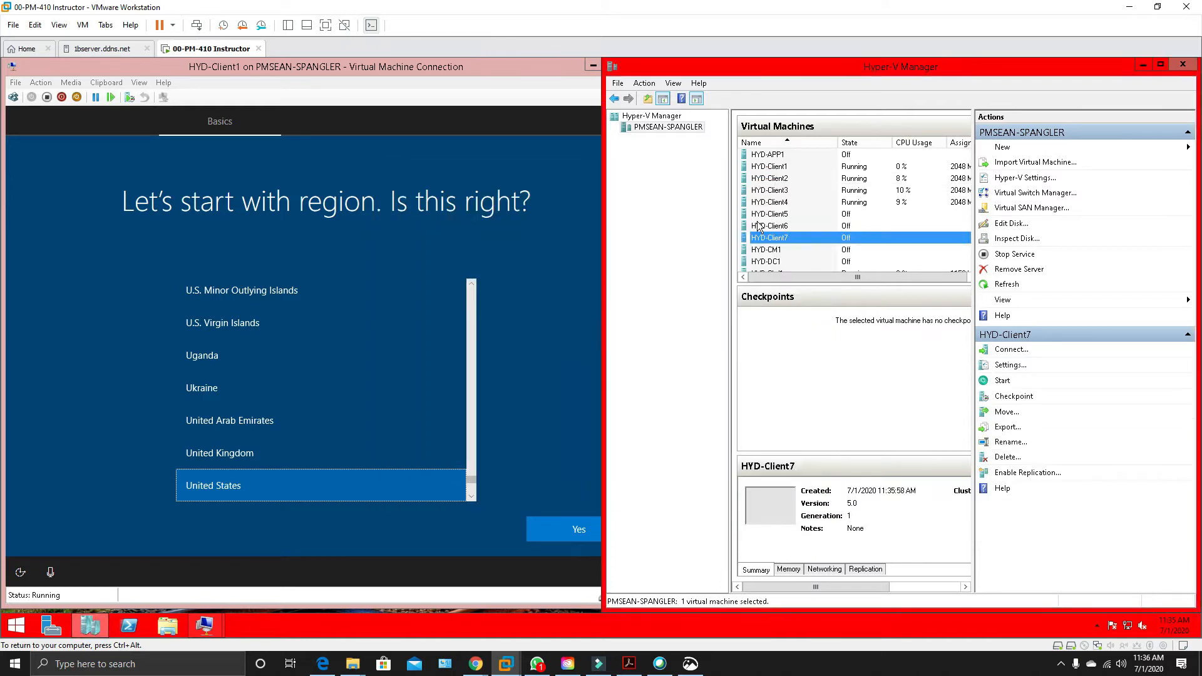
Open the settings of HYD-Client7 and add a hard drive to IDE Controller 0.
right_click(784, 242)
left_click(807, 266)
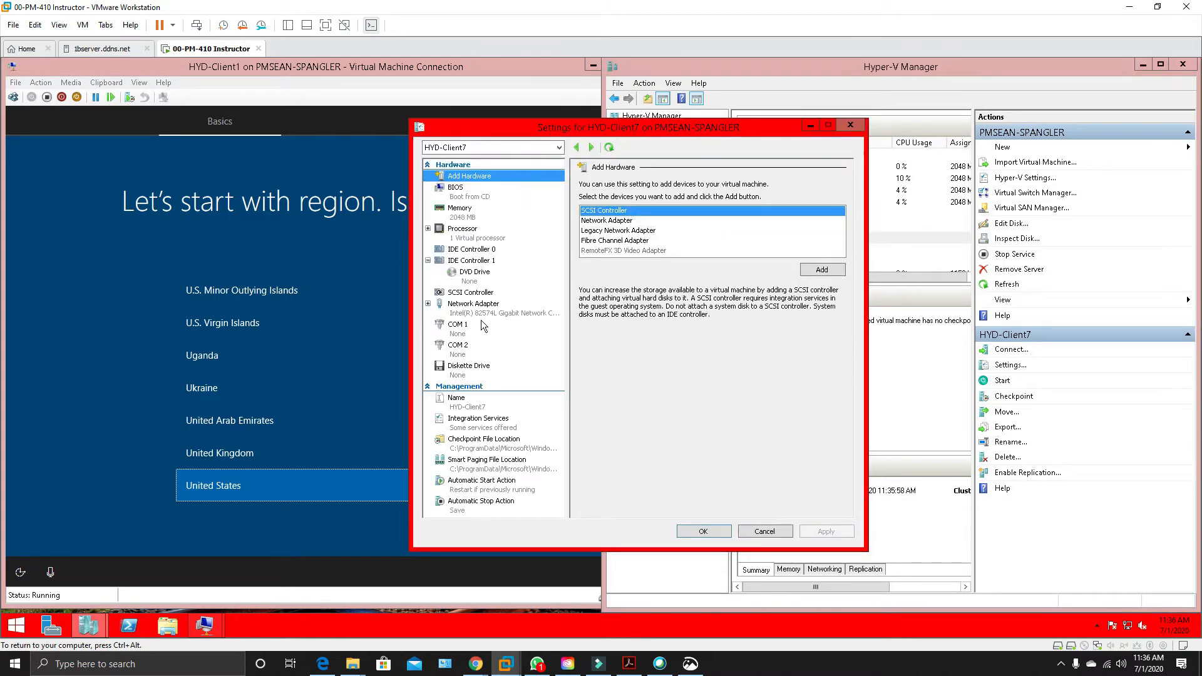
left_click(471, 250)
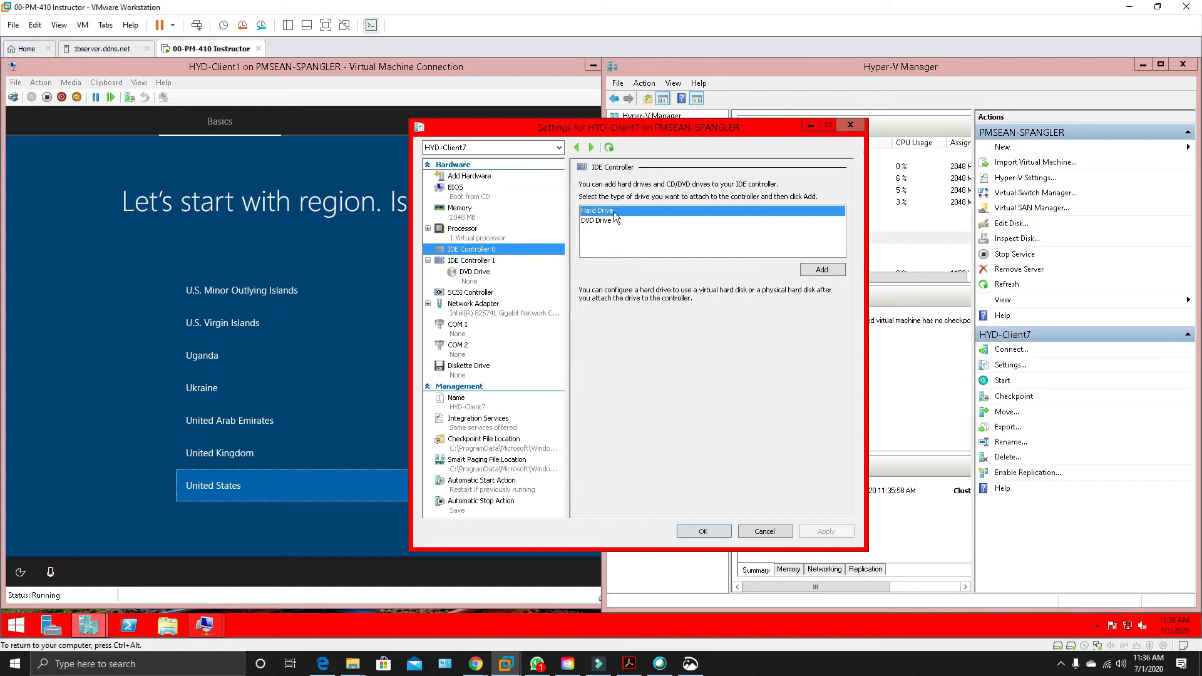
left_click(822, 270)
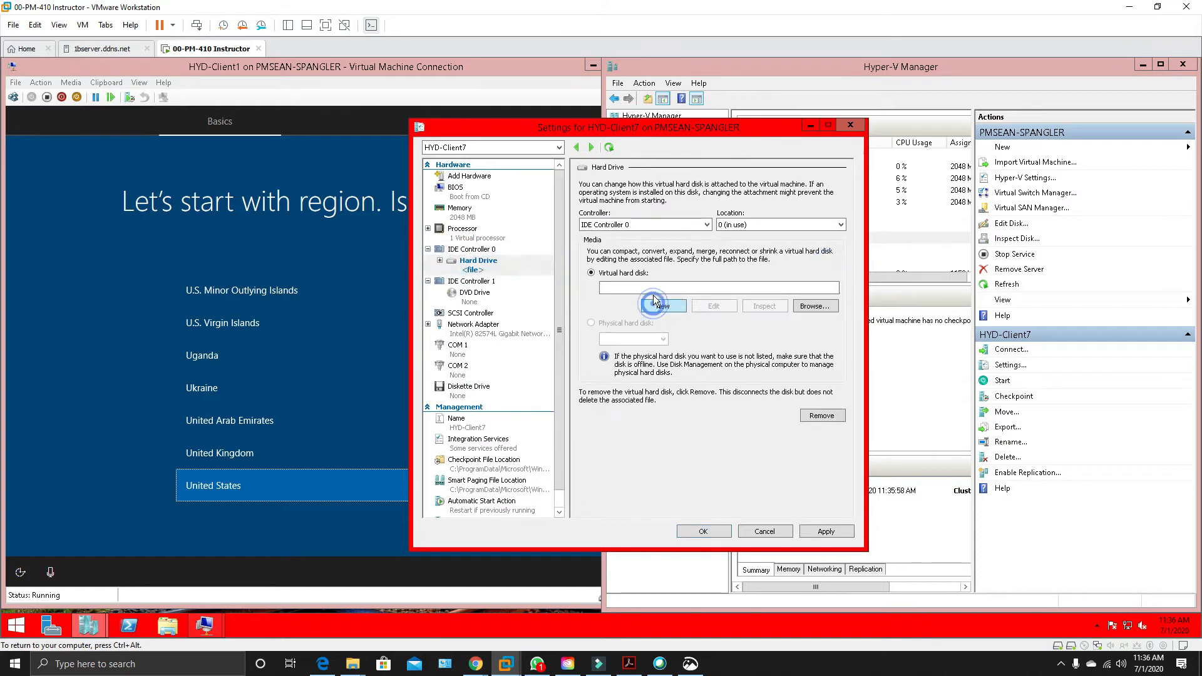
Start a new virtual hard disk for this drive in VHDX format with the Differencing disk type.
left_click(652, 295)
left_click(727, 483)
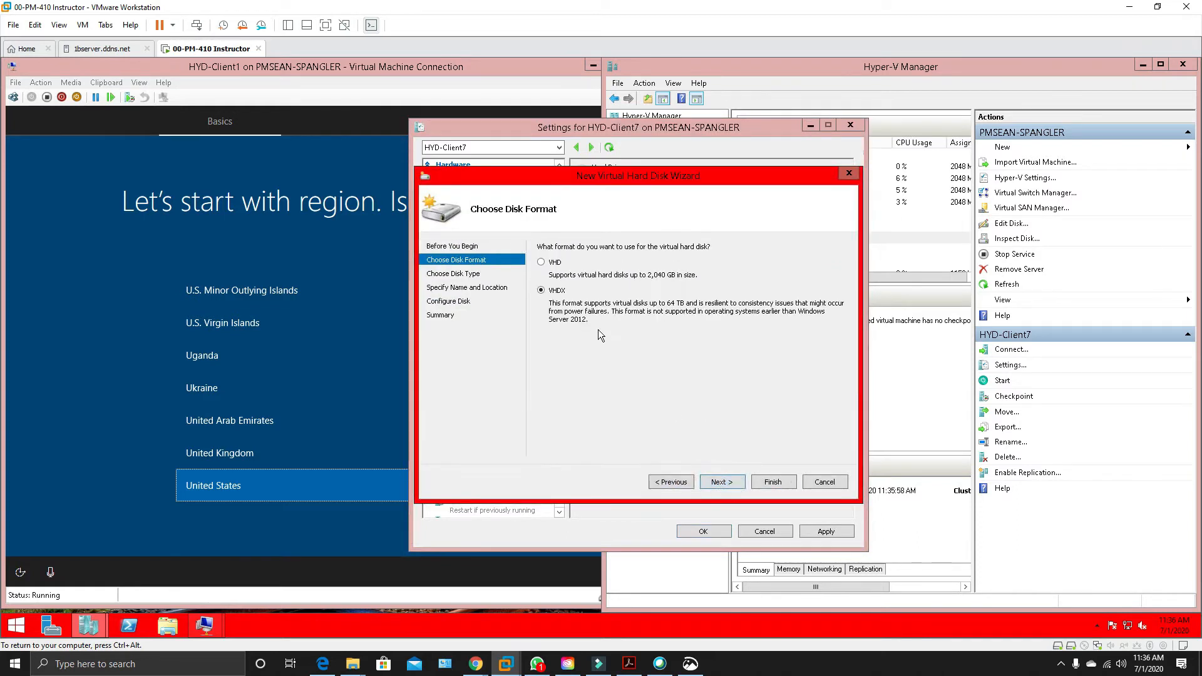
left_click(723, 482)
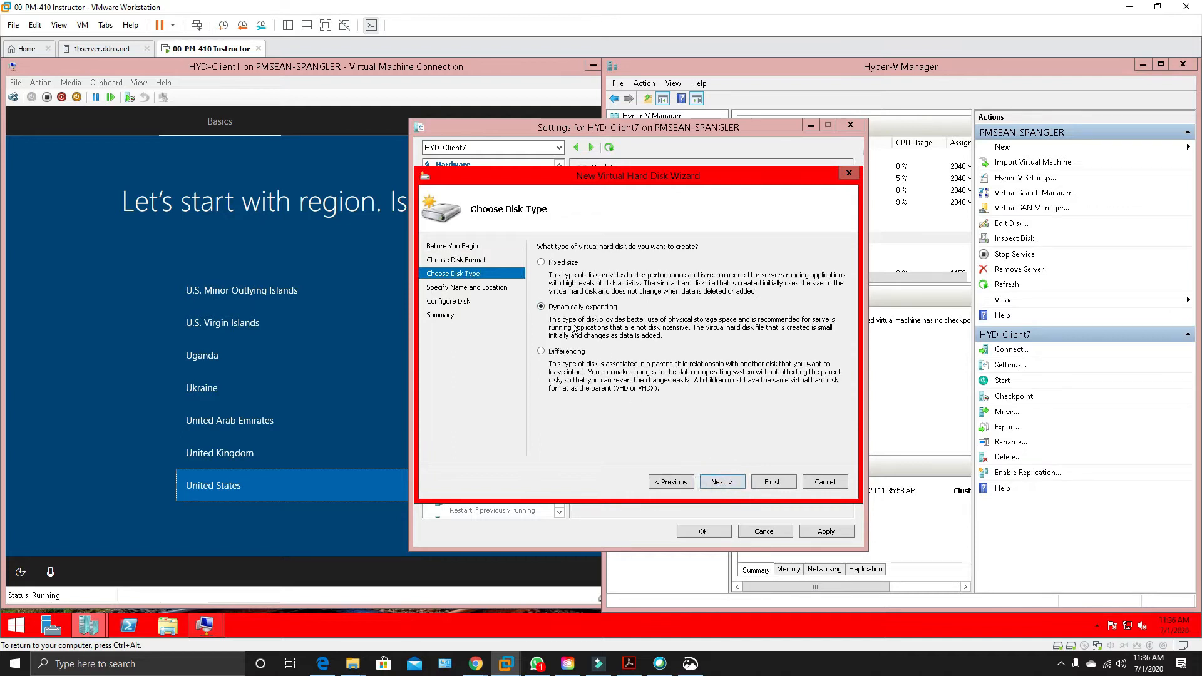
left_click(562, 354)
left_click(722, 482)
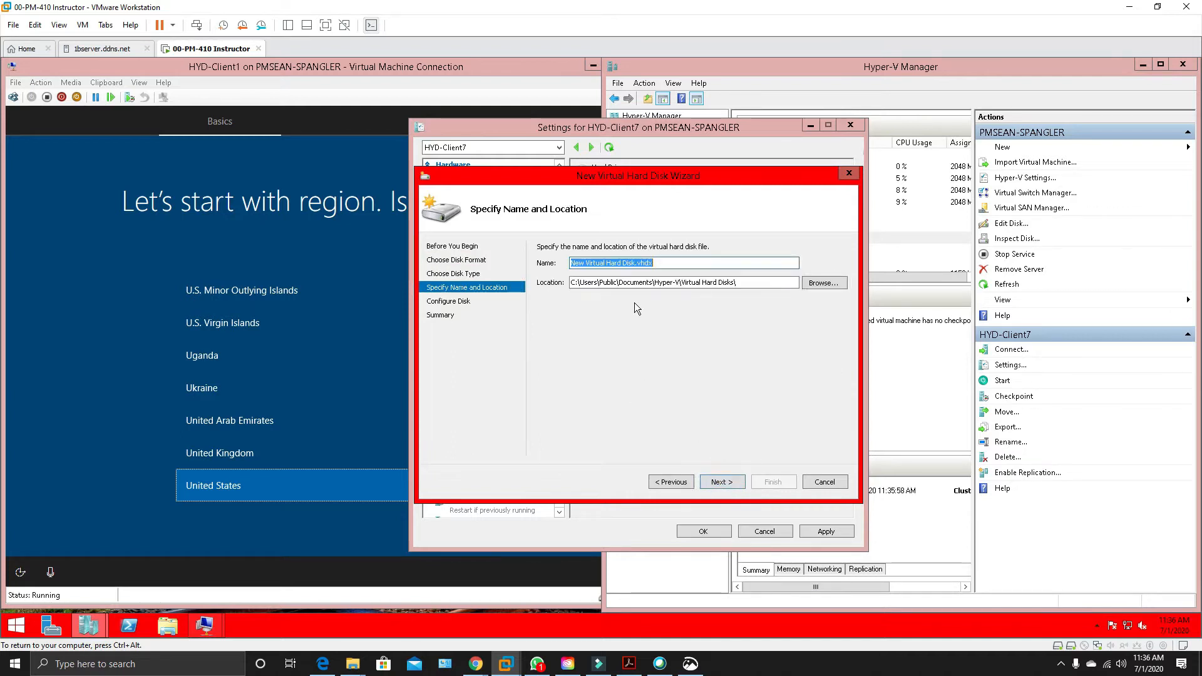
Name the new virtual hard disk HYD-Client7 and set its location to the root of the Labs (L:) drive.
type("HYD-Client1")
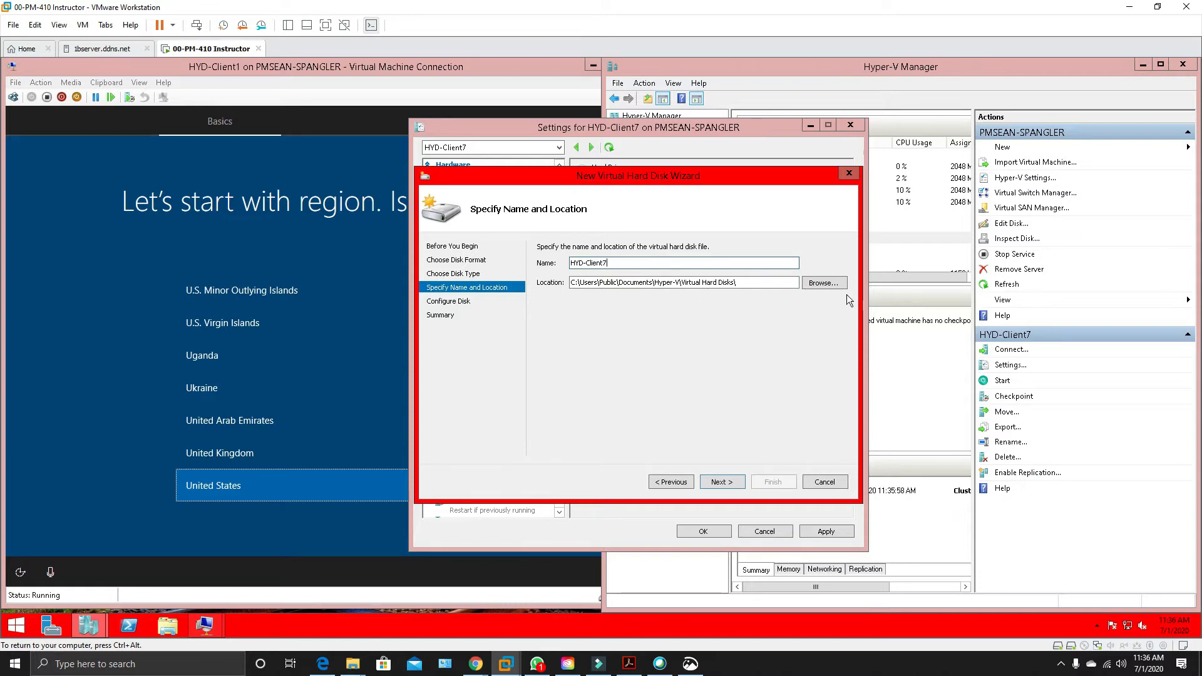
left_click(823, 288)
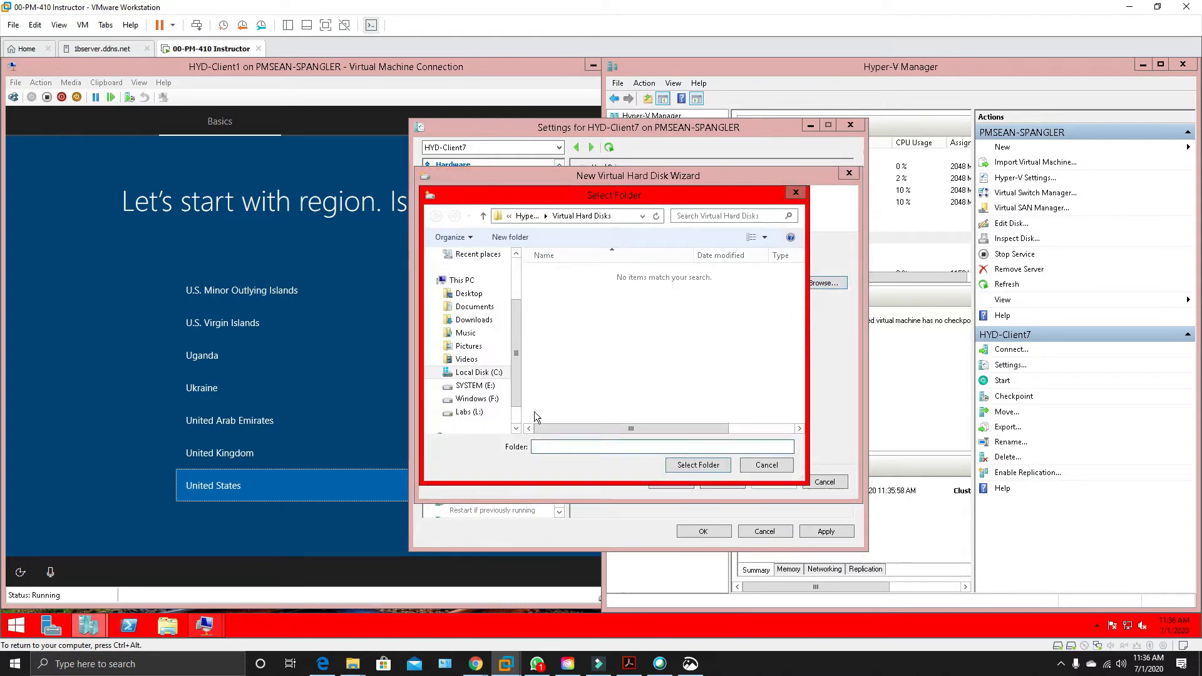
left_click(470, 413)
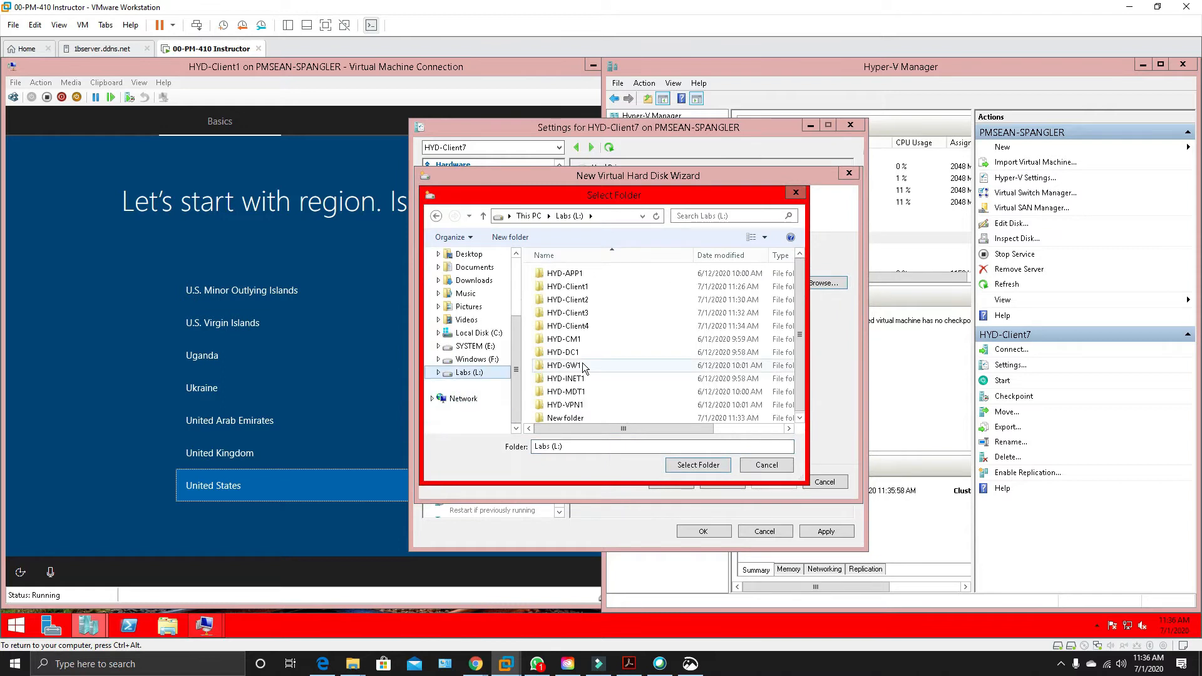
left_click_drag(801, 377, 802, 401)
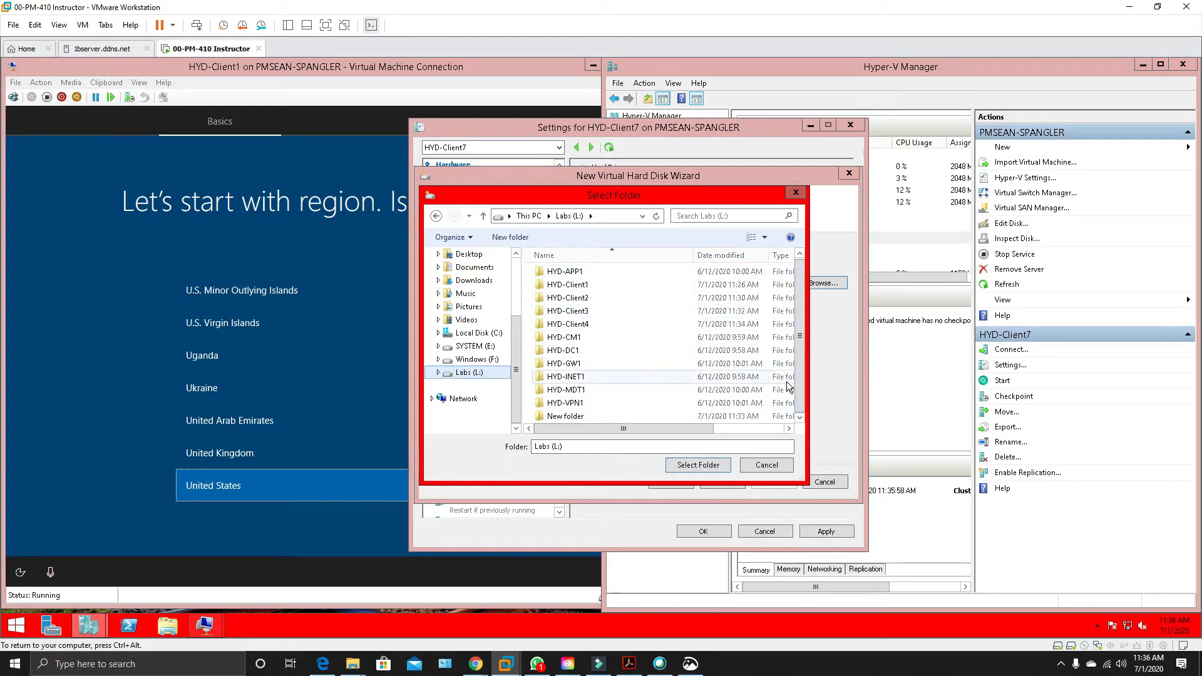
left_click(469, 372)
left_click(697, 464)
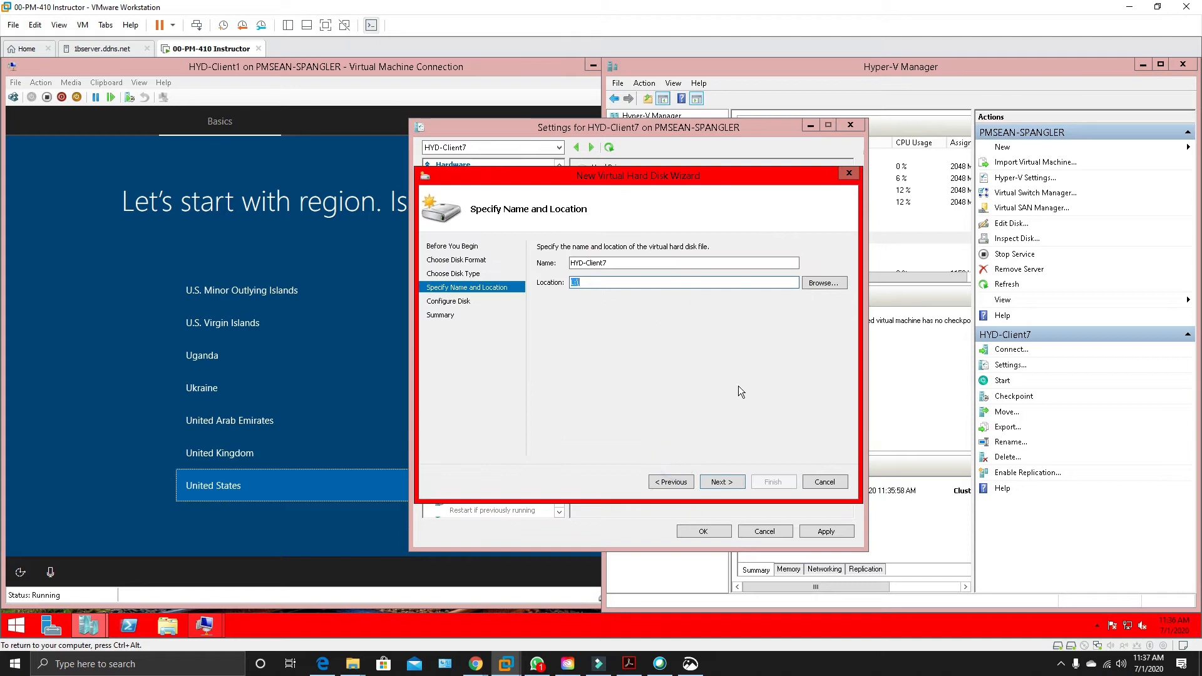
left_click(728, 480)
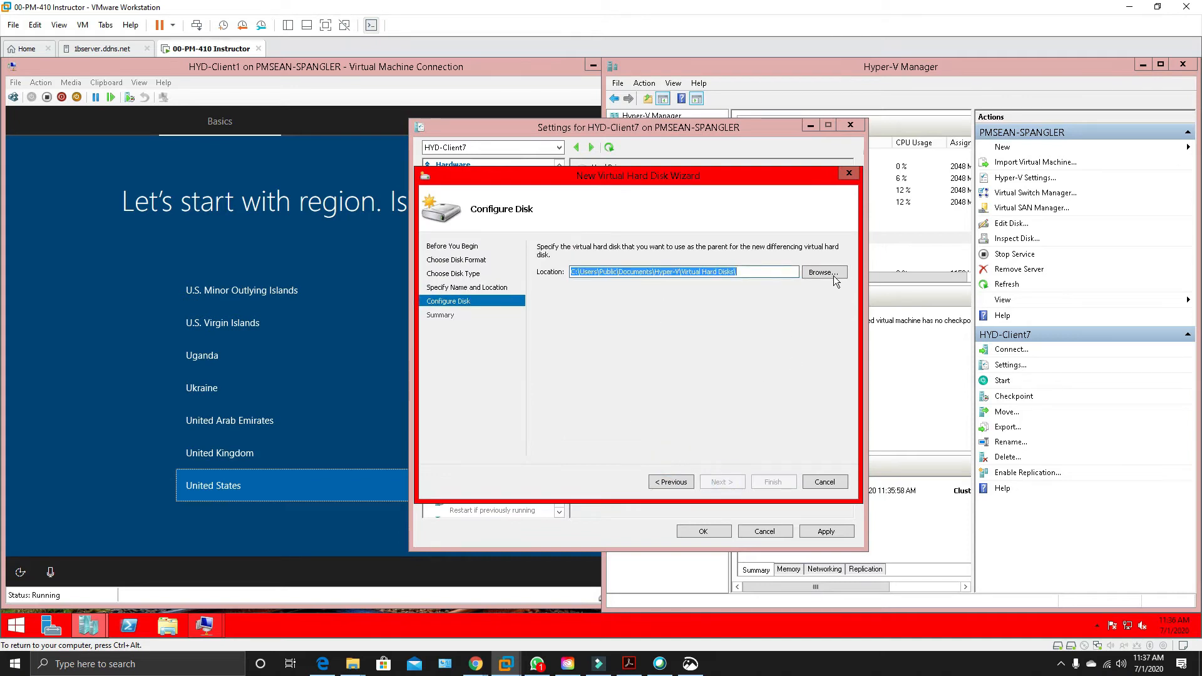
Return to the disk's name and location page and change the location to a new folder named HYD-Client7 on Labs (L:).
left_click(677, 481)
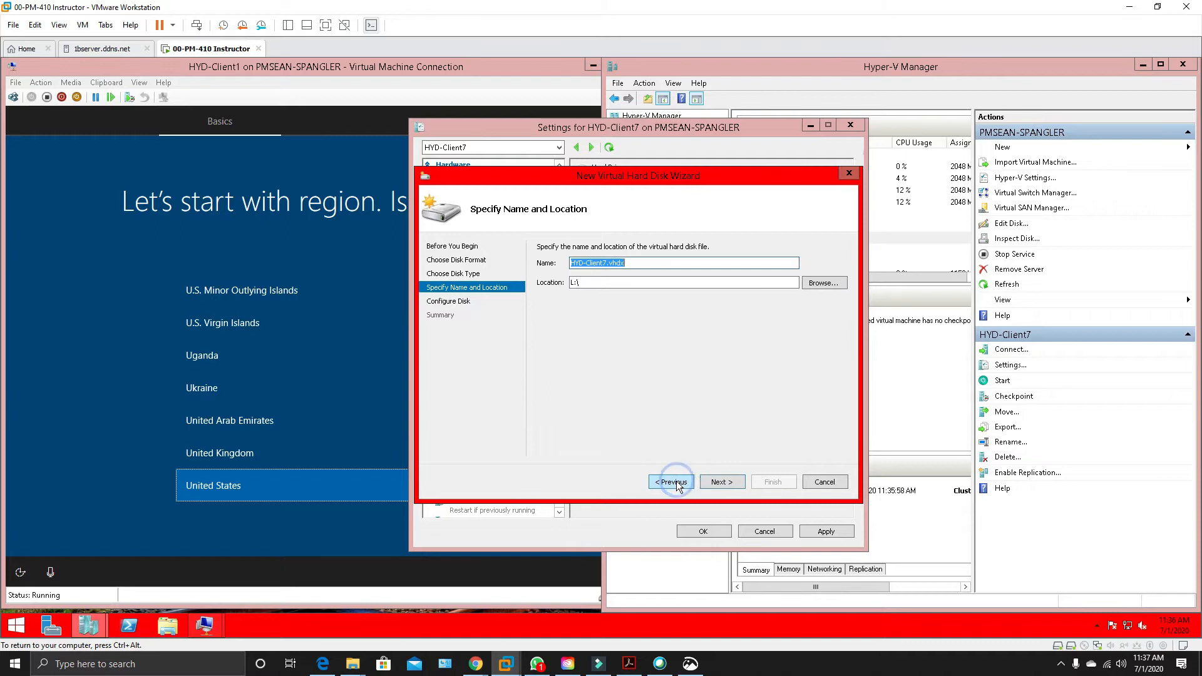
left_click(824, 283)
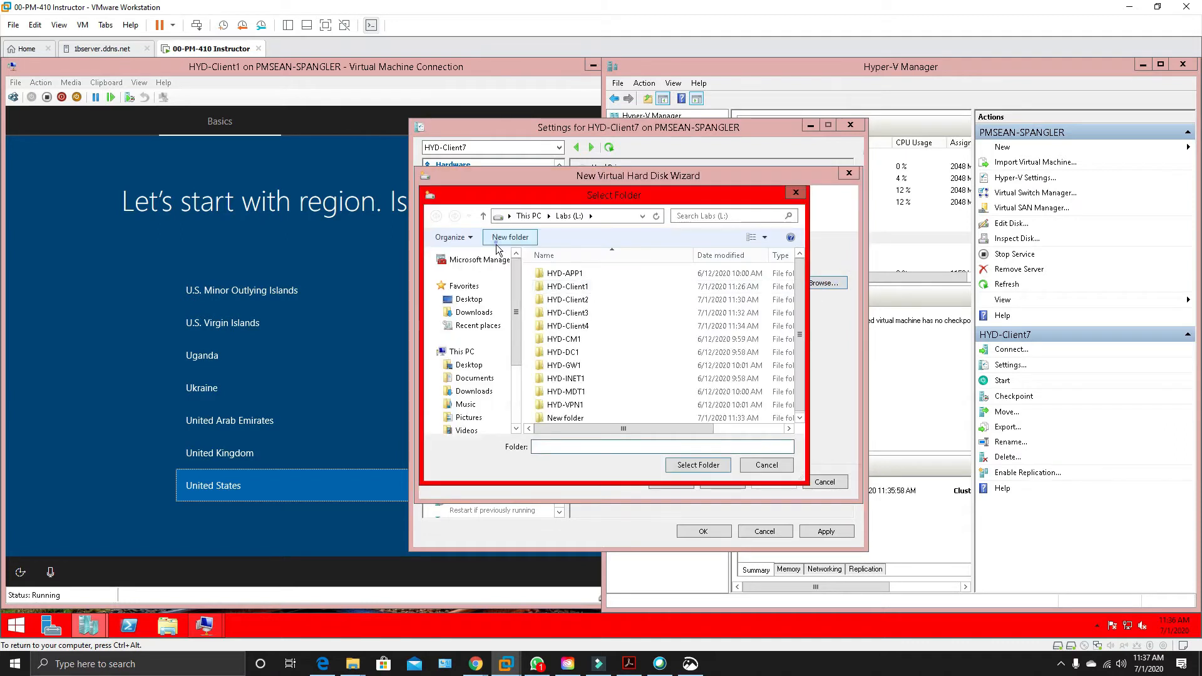
left_click(511, 237)
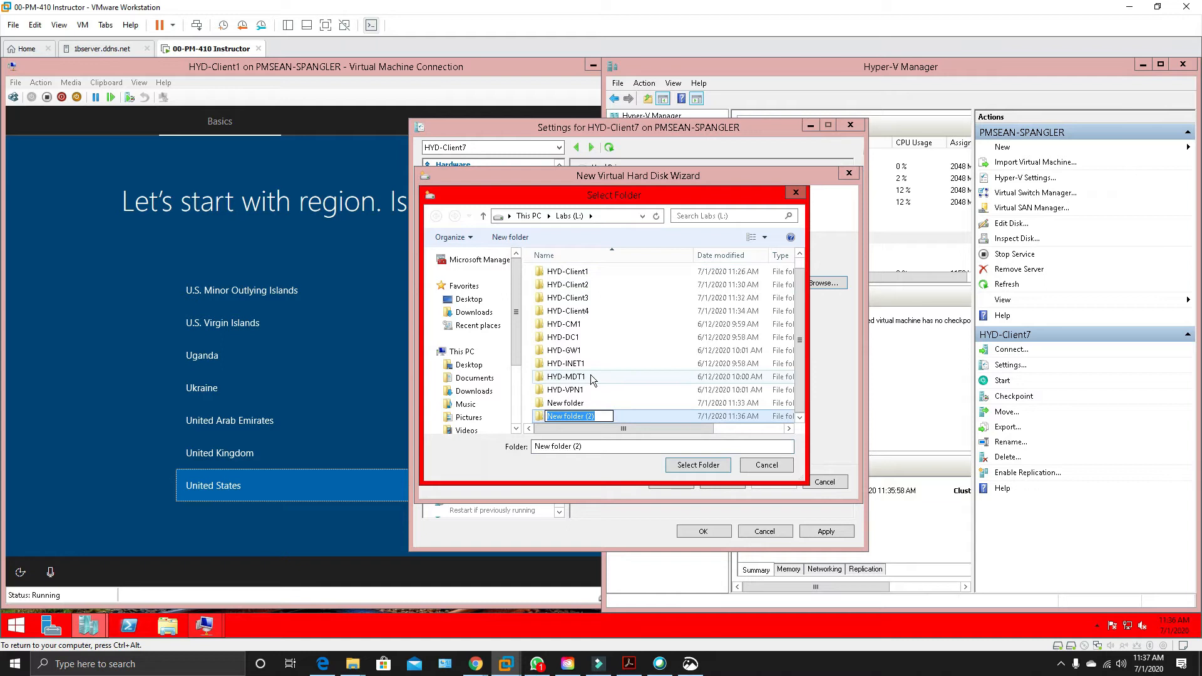
type("HYD-Client1")
key("BackSpace")
type("7")
key("Return")
left_click(686, 465)
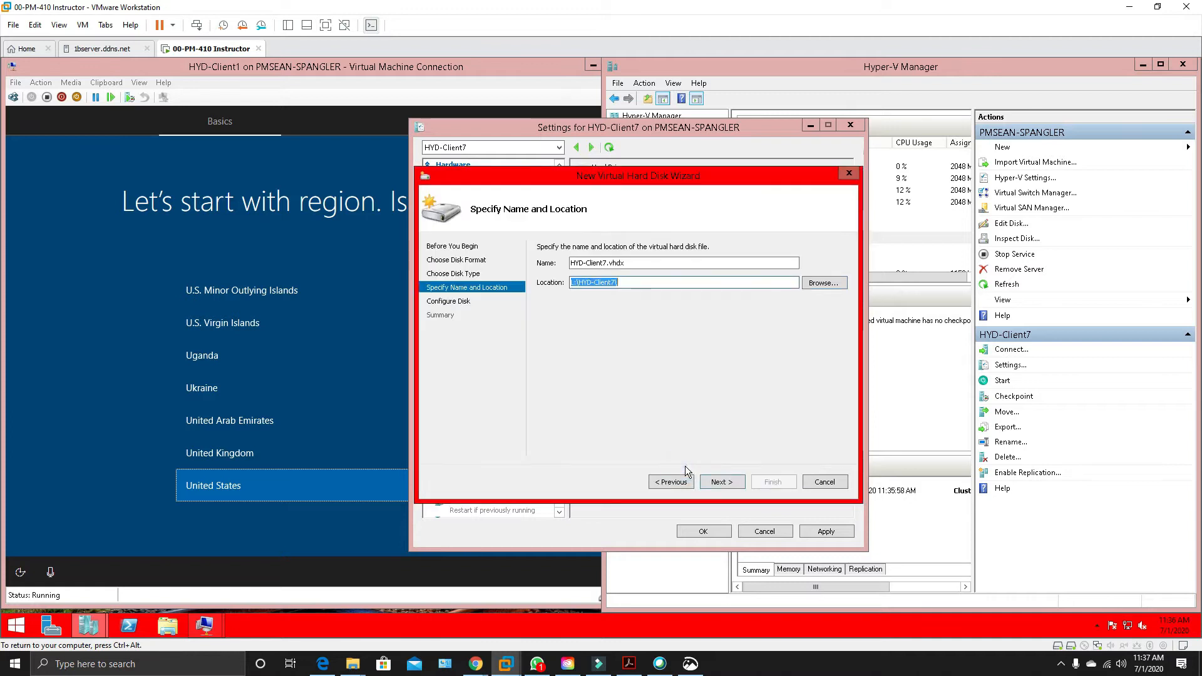
left_click(727, 481)
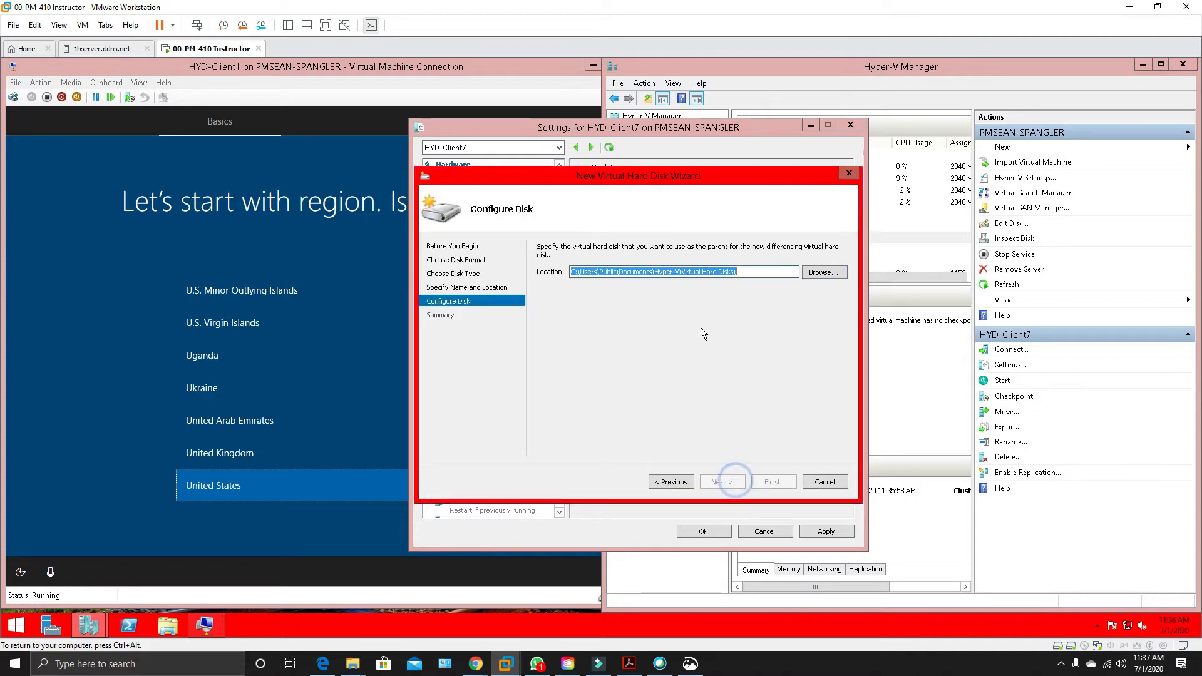
Choose Win7Parent.vhdx on Labs (L:) as the parent disk and try to create the differencing disk.
left_click(822, 276)
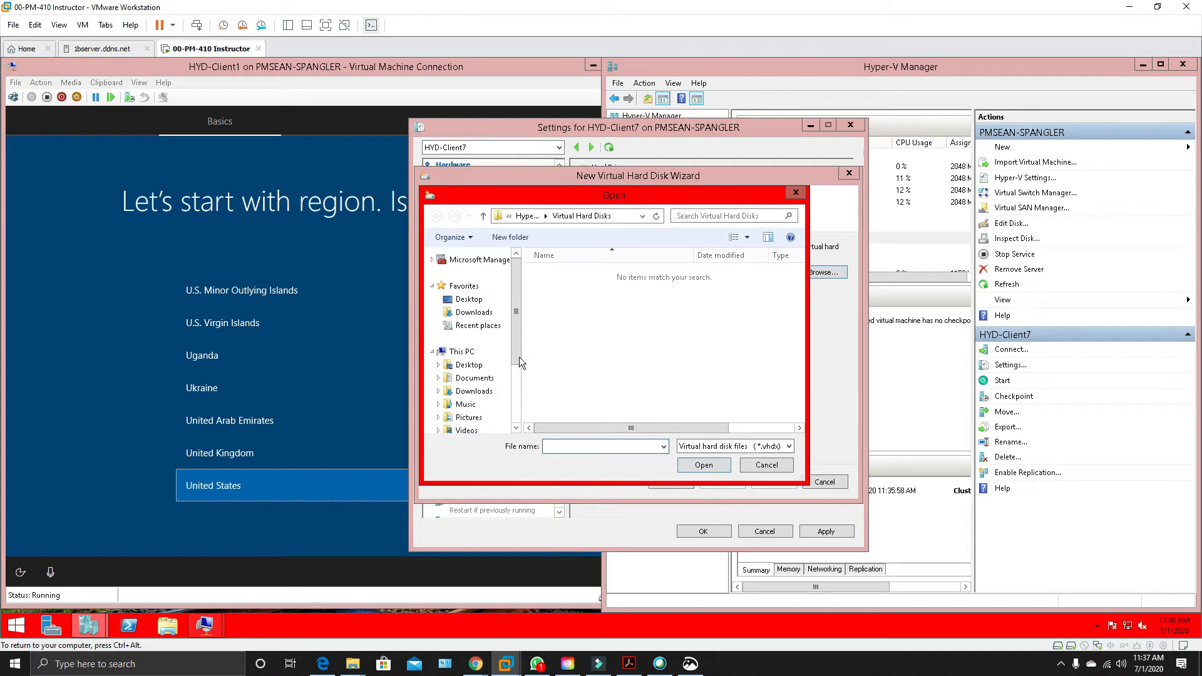
scroll(476, 363, "down", 3)
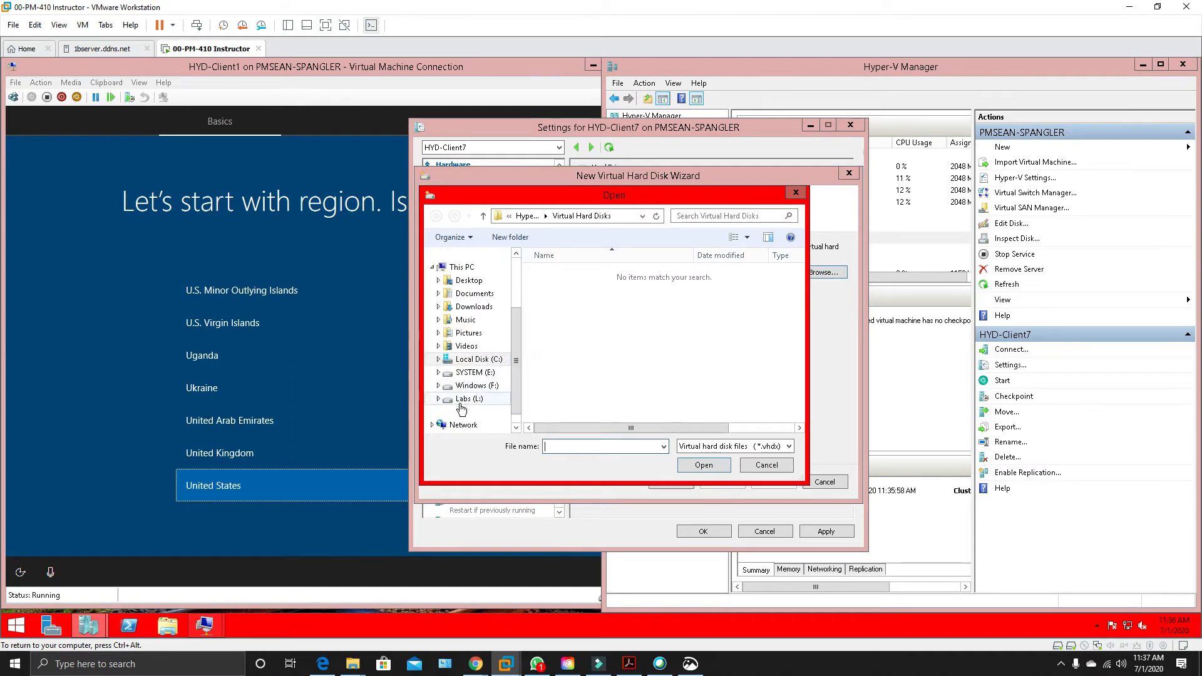
left_click(469, 399)
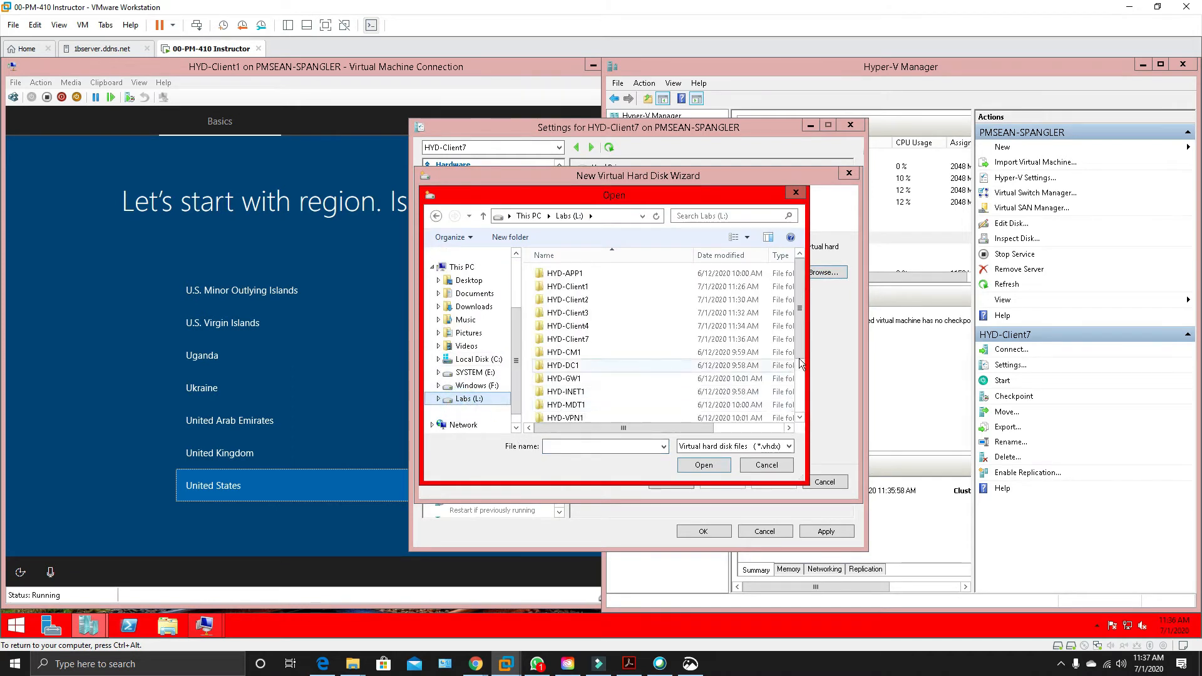
left_click_drag(801, 355, 803, 415)
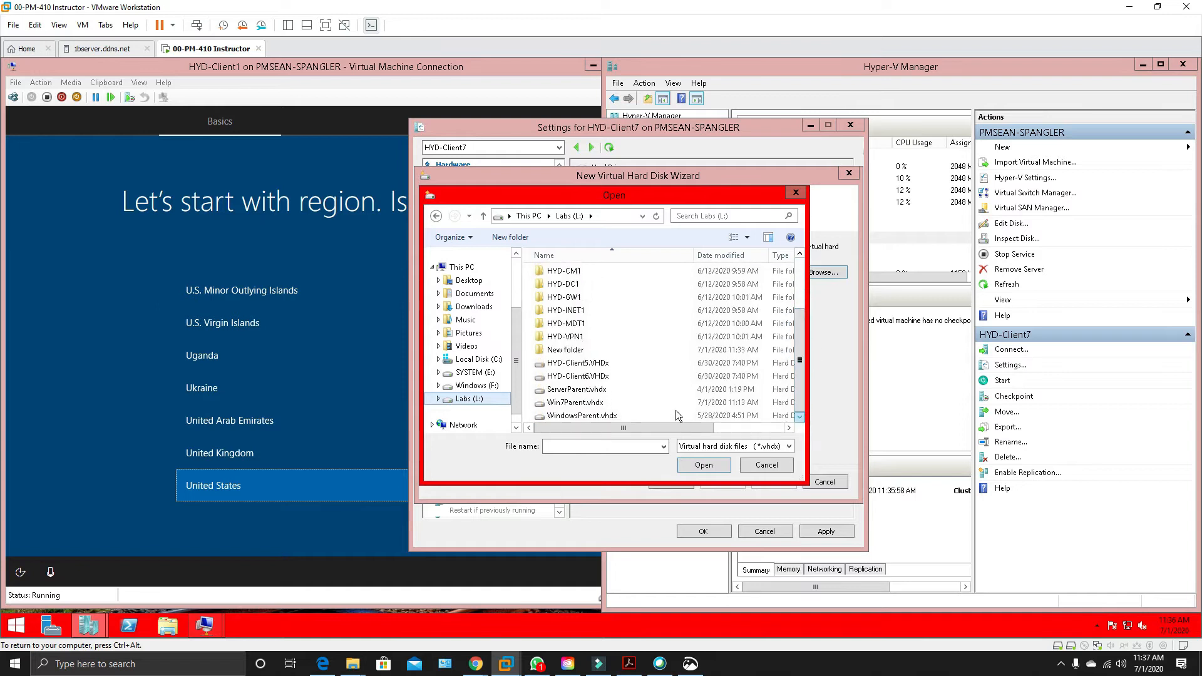
left_click(571, 406)
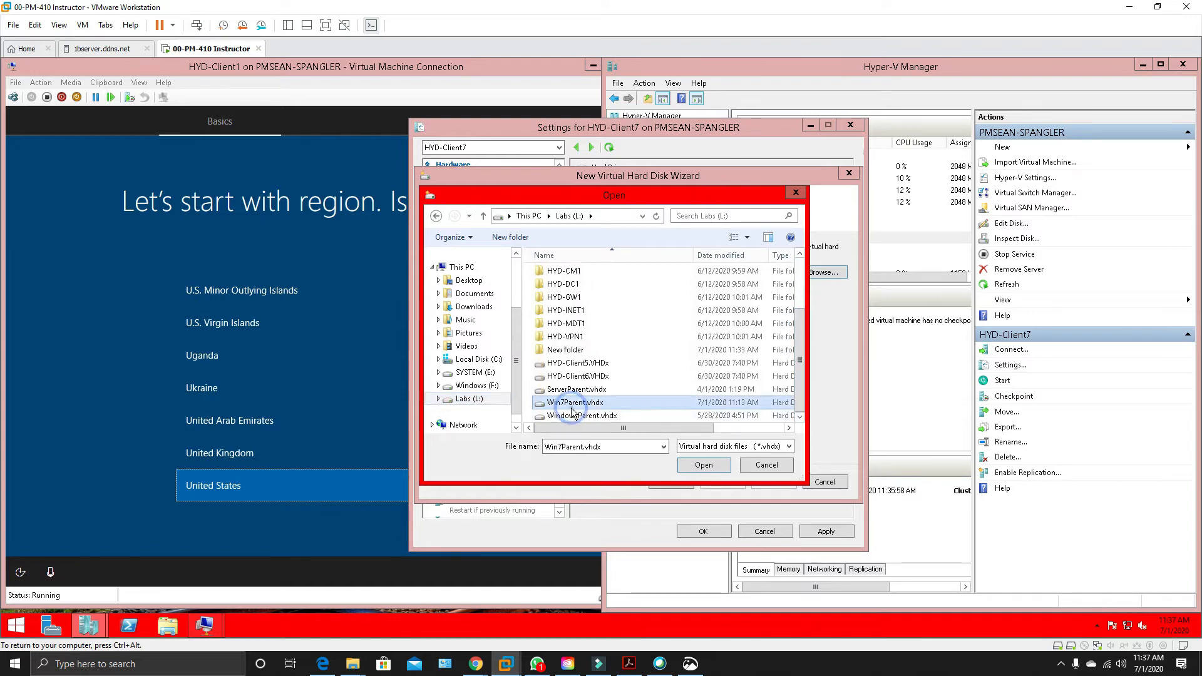
left_click(704, 466)
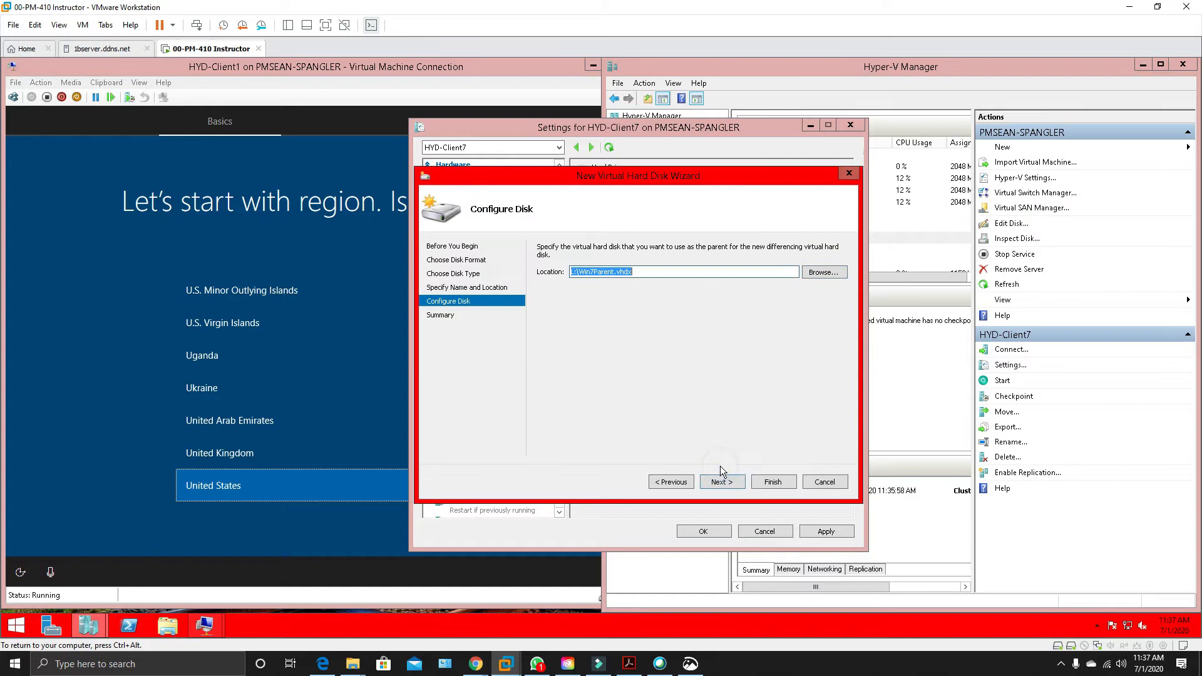
left_click(720, 482)
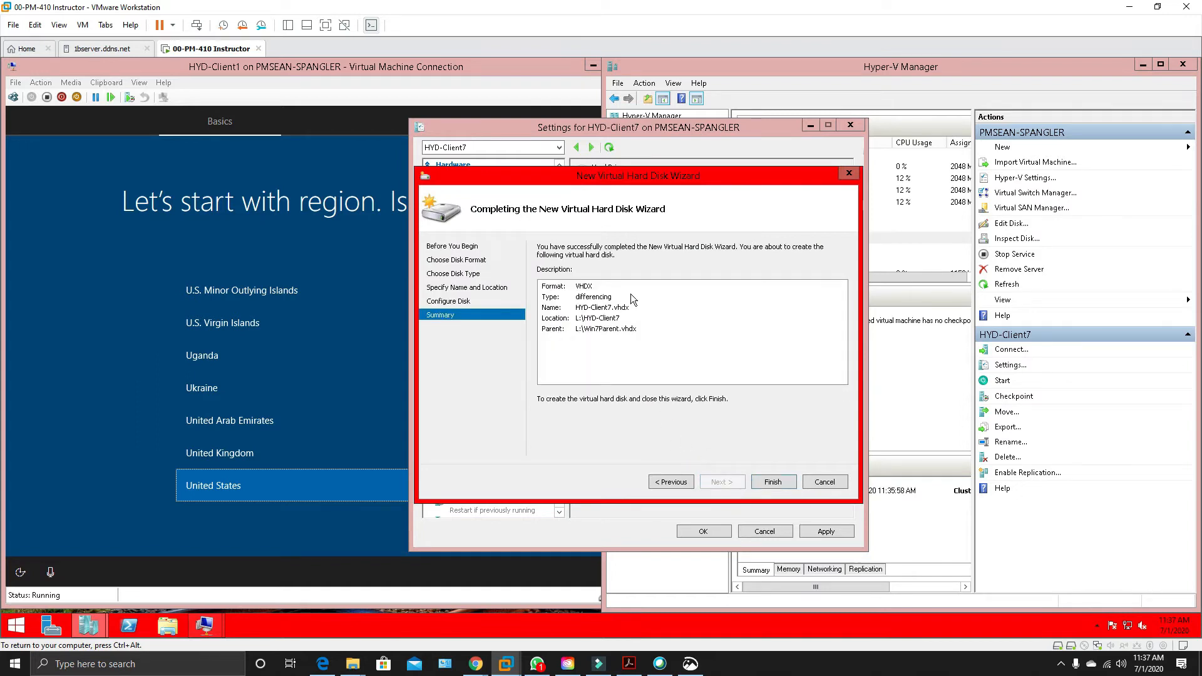
left_click(767, 482)
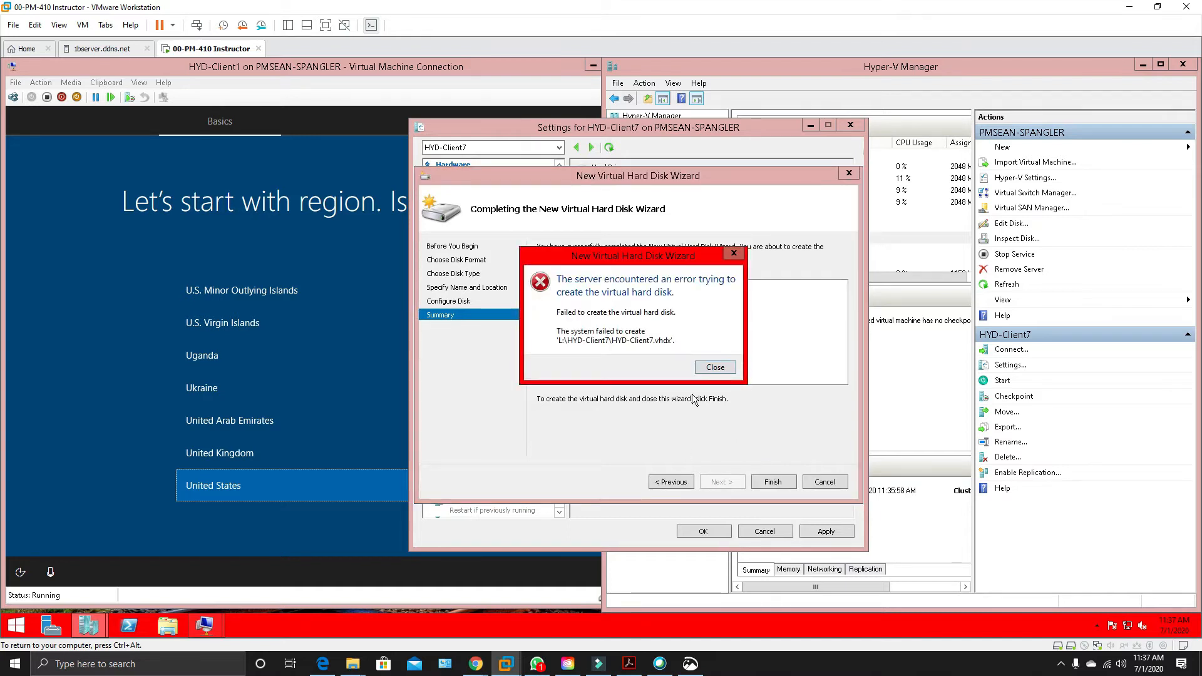
left_click(716, 367)
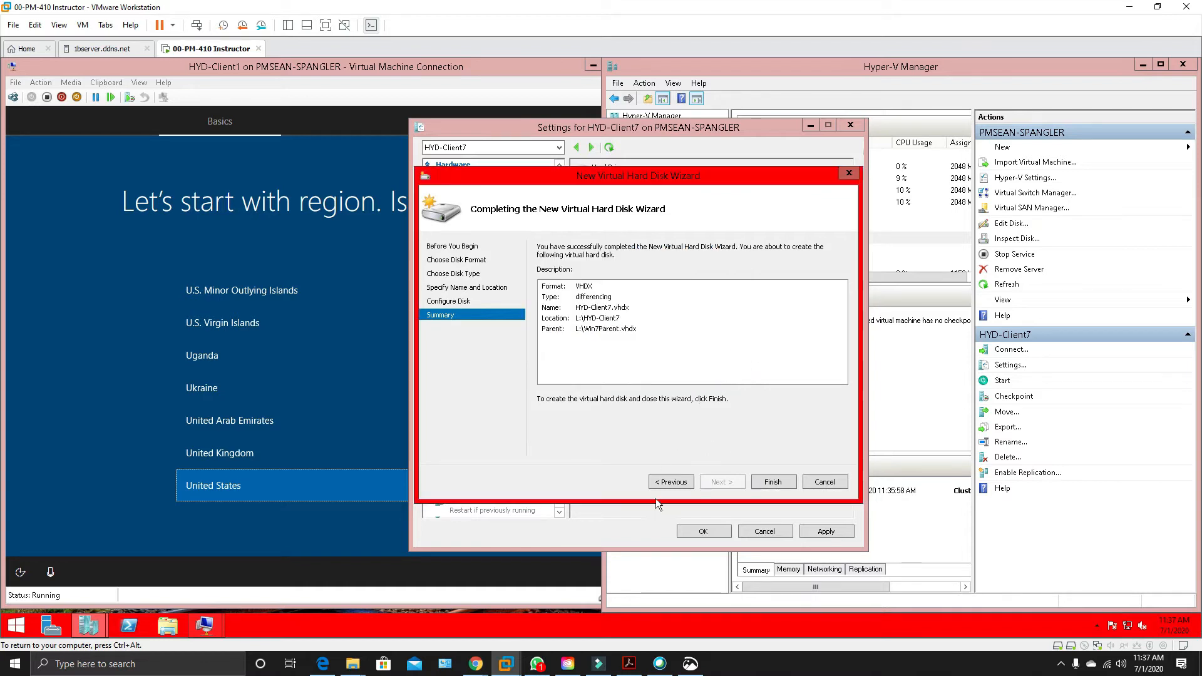
Eject the SYSTEM (E:) drive in File Explorer and return to the New Virtual Hard Disk Wizard.
left_click(168, 626)
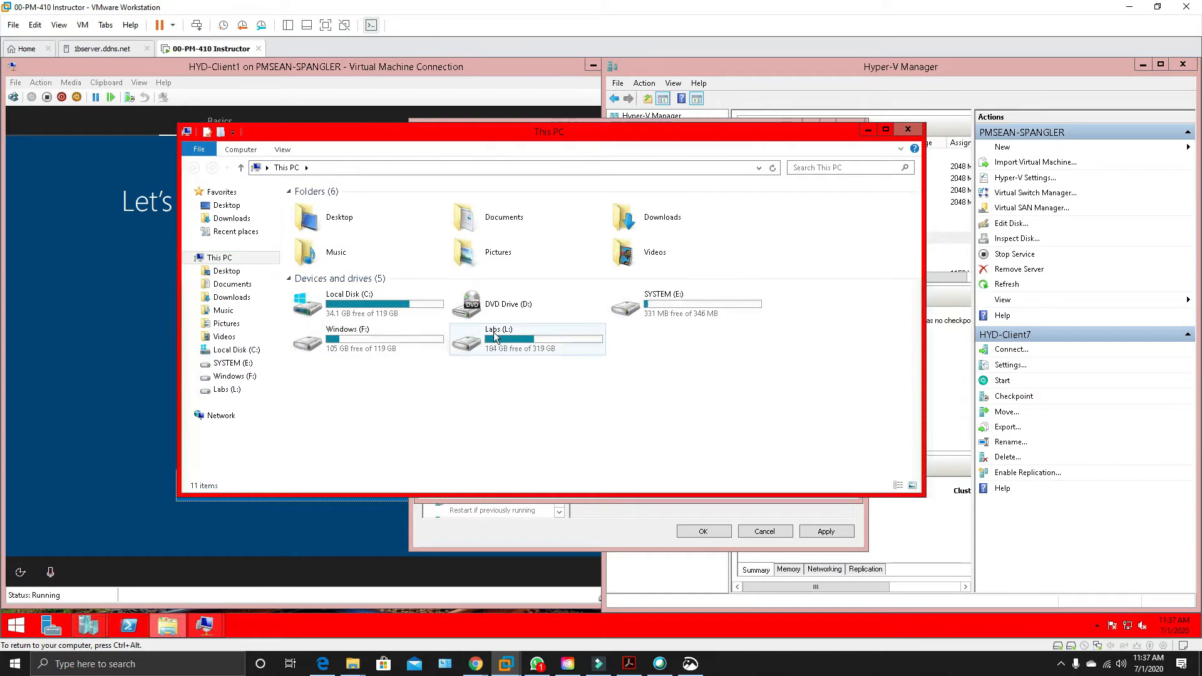
right_click(676, 308)
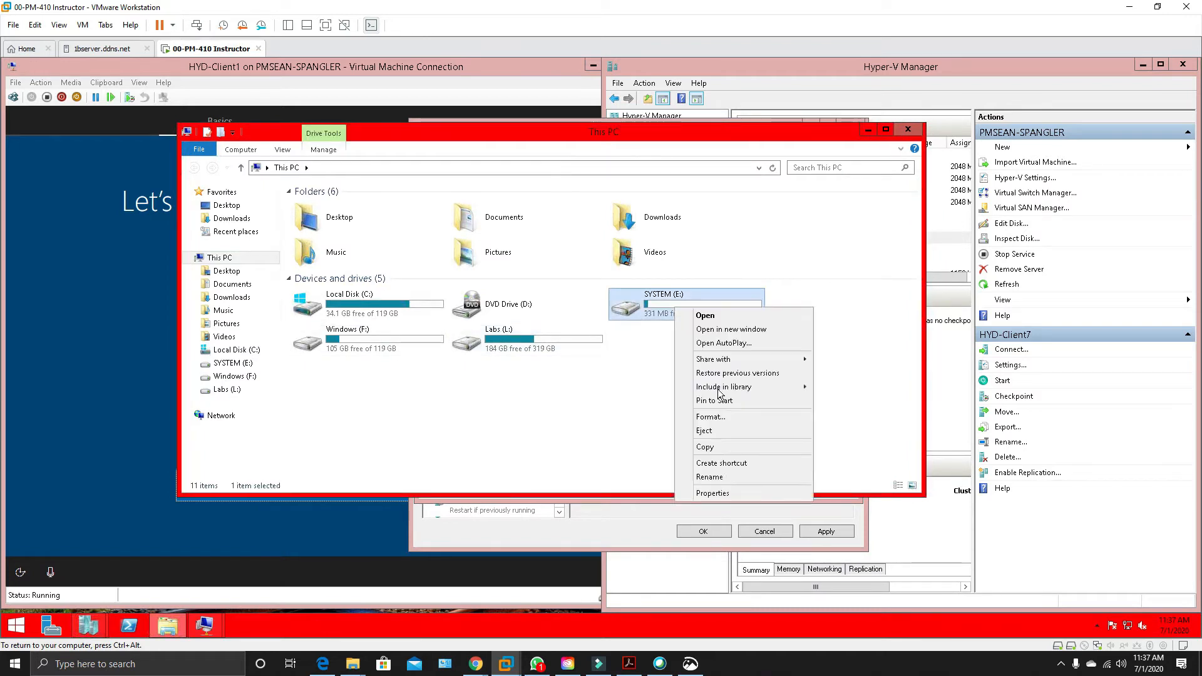
left_click(713, 432)
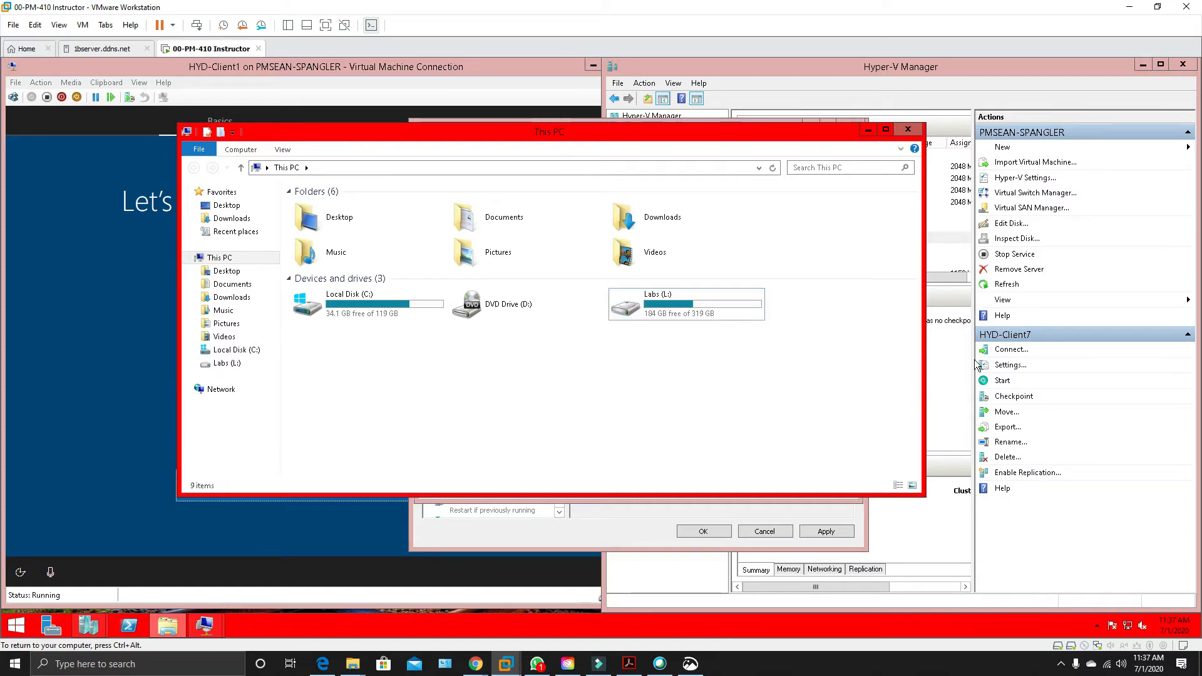
left_click(865, 130)
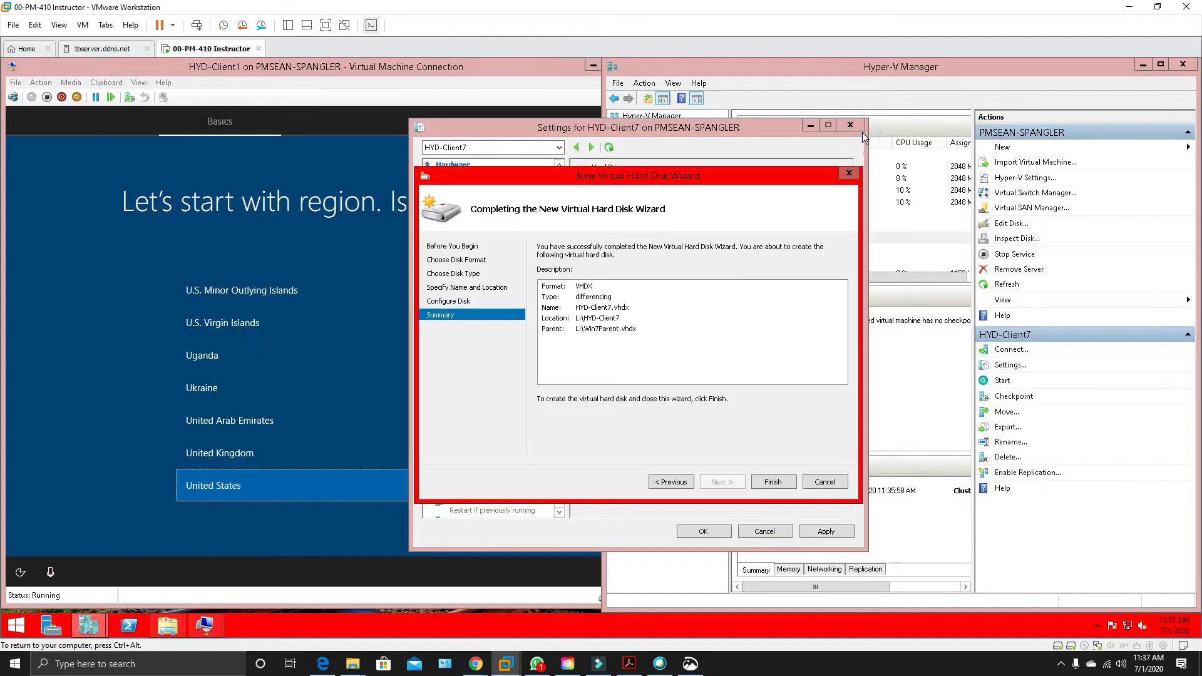
Finish creating the differencing disk and apply it to HYD-Client7's hard drive.
left_click(764, 484)
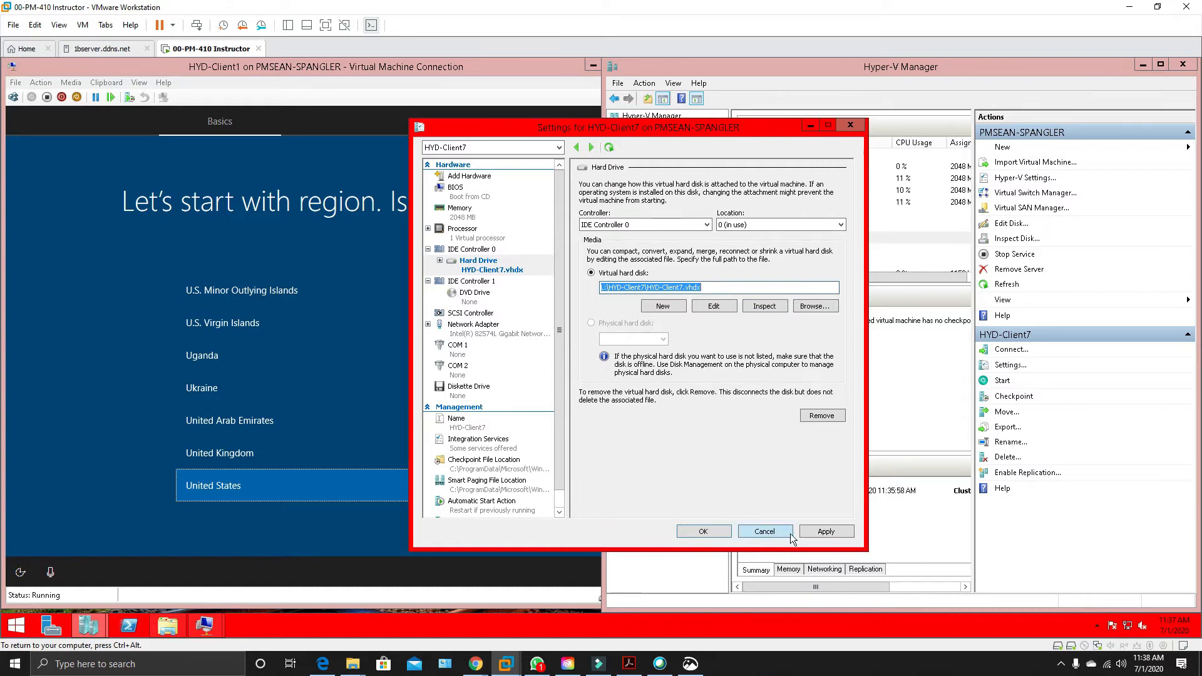
left_click(822, 533)
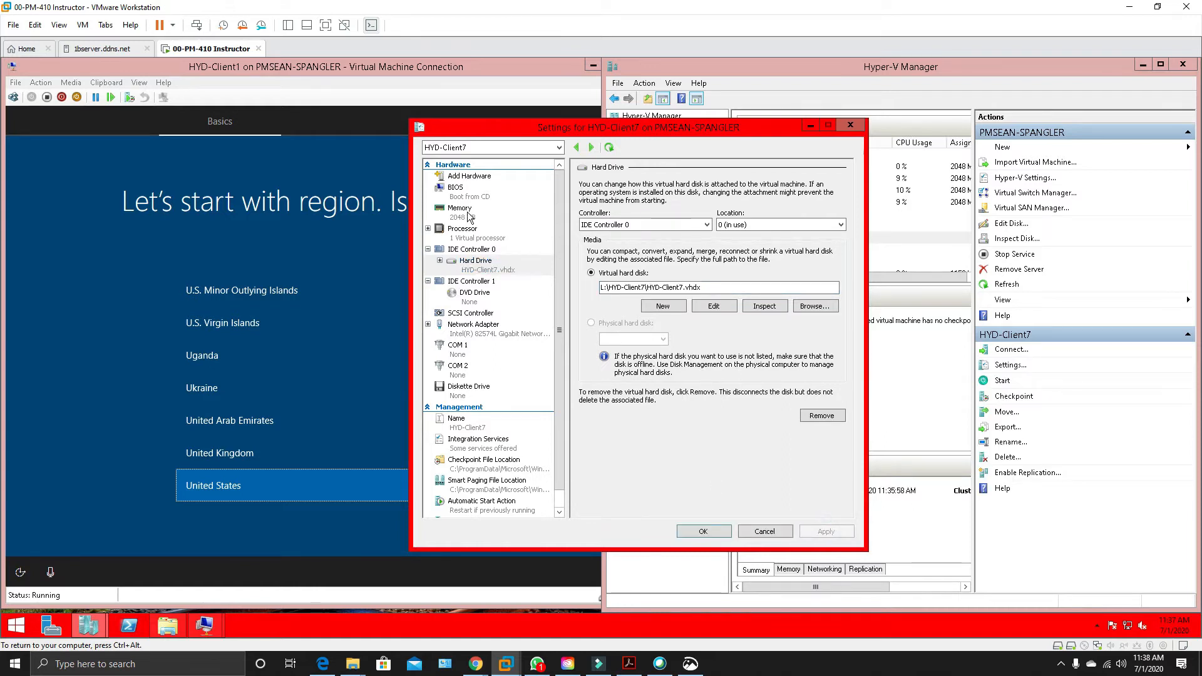
Move IDE to the first place in HYD-Client7's BIOS startup order and start the virtual machine.
left_click(453, 187)
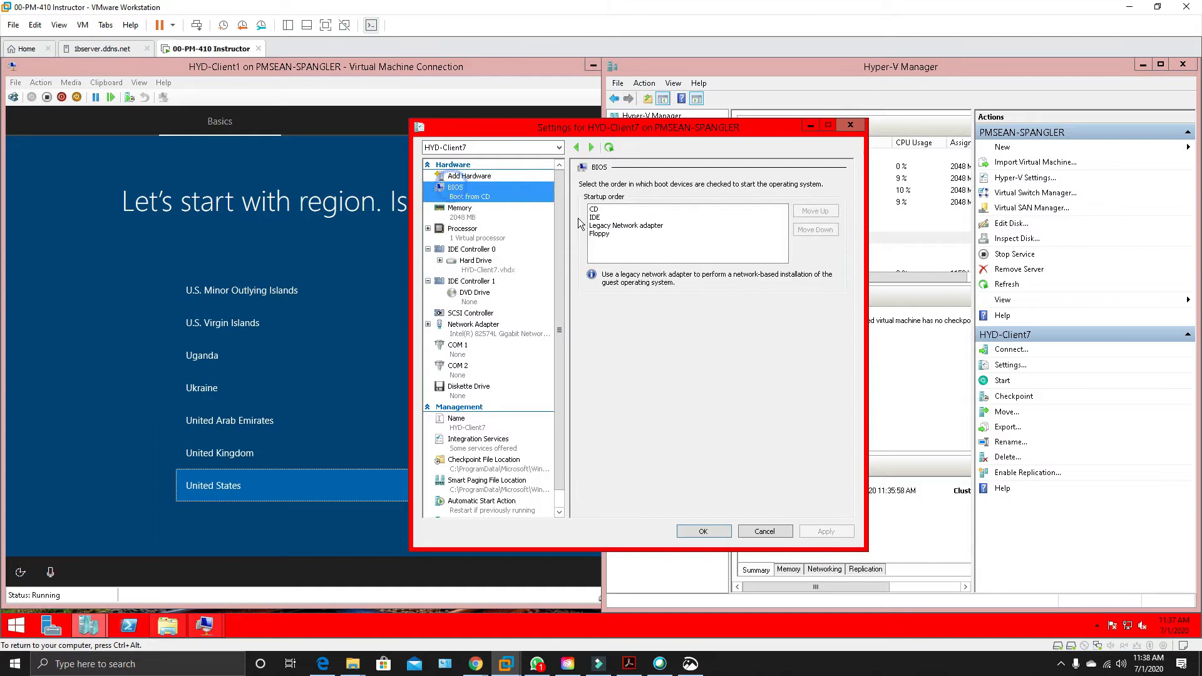
left_click(603, 210)
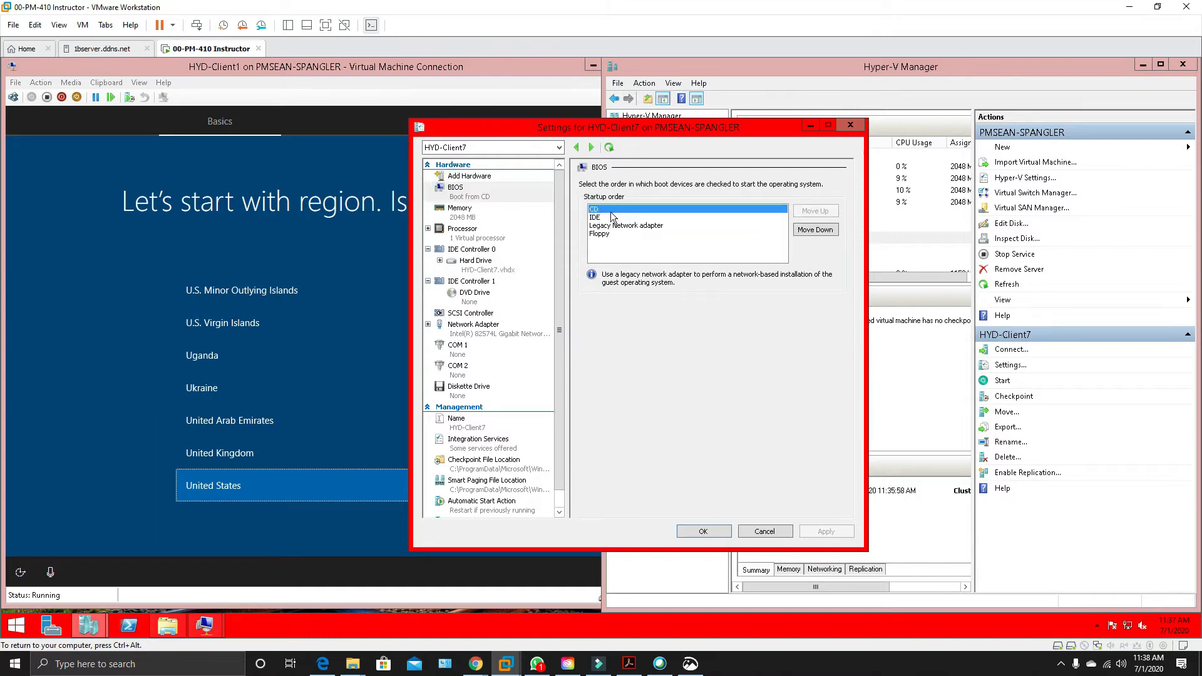
left_click(711, 217)
left_click(815, 210)
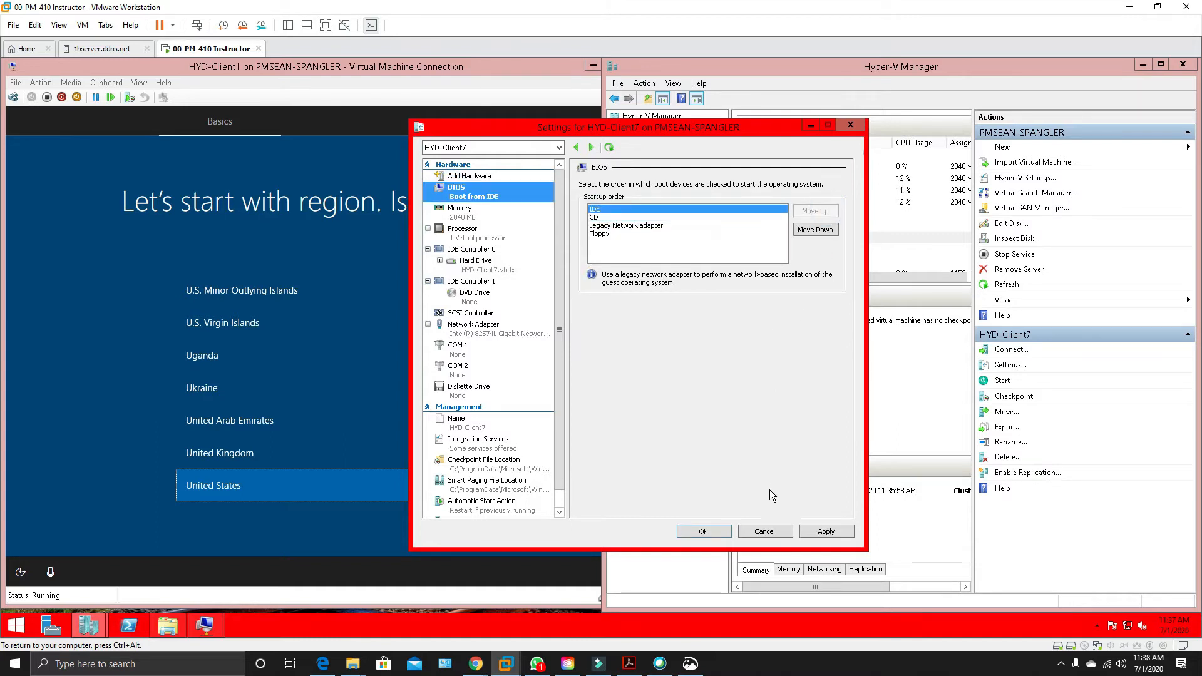
left_click(825, 533)
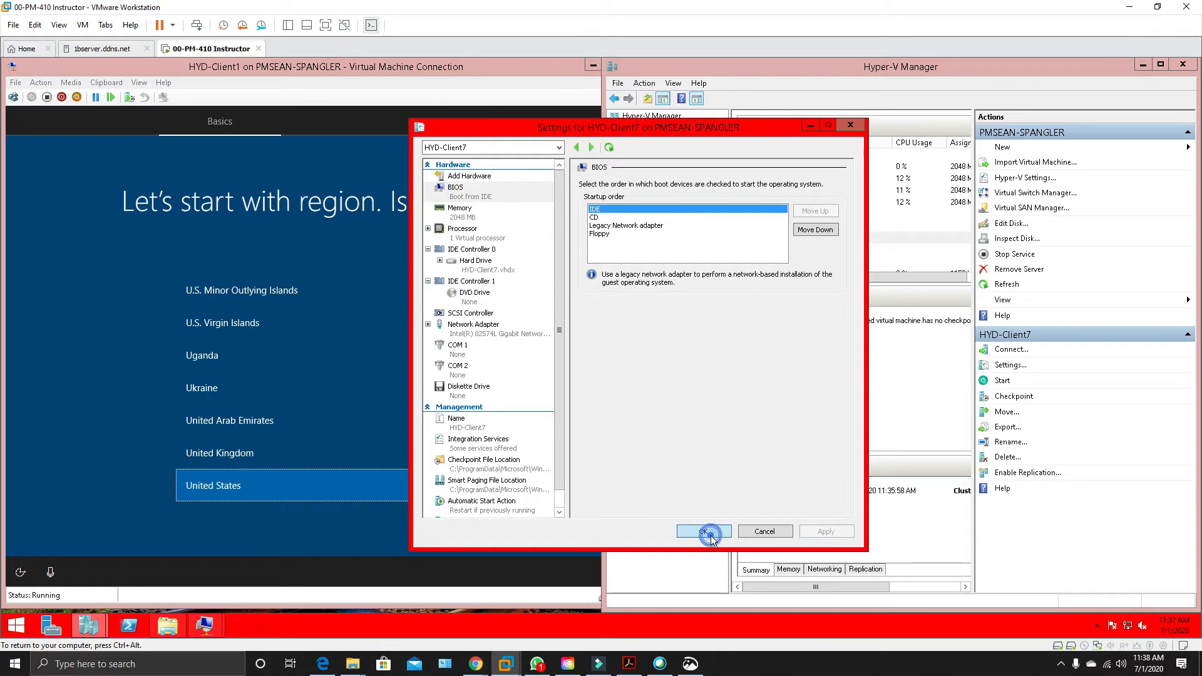
left_click(706, 533)
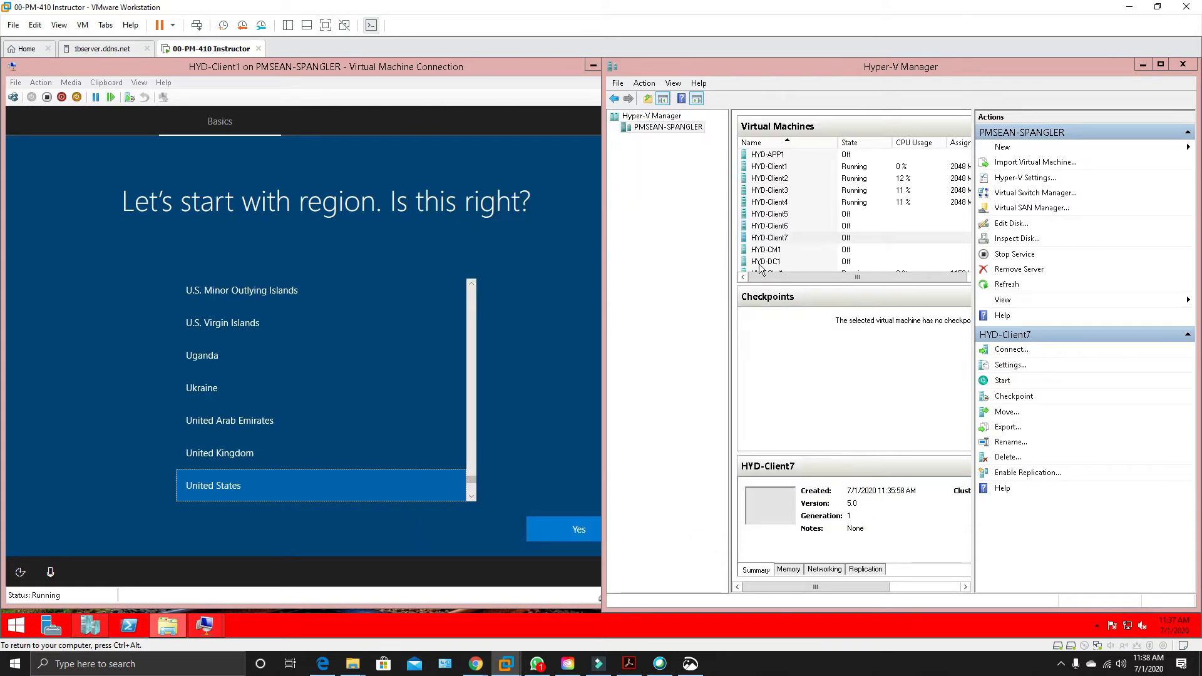
right_click(787, 239)
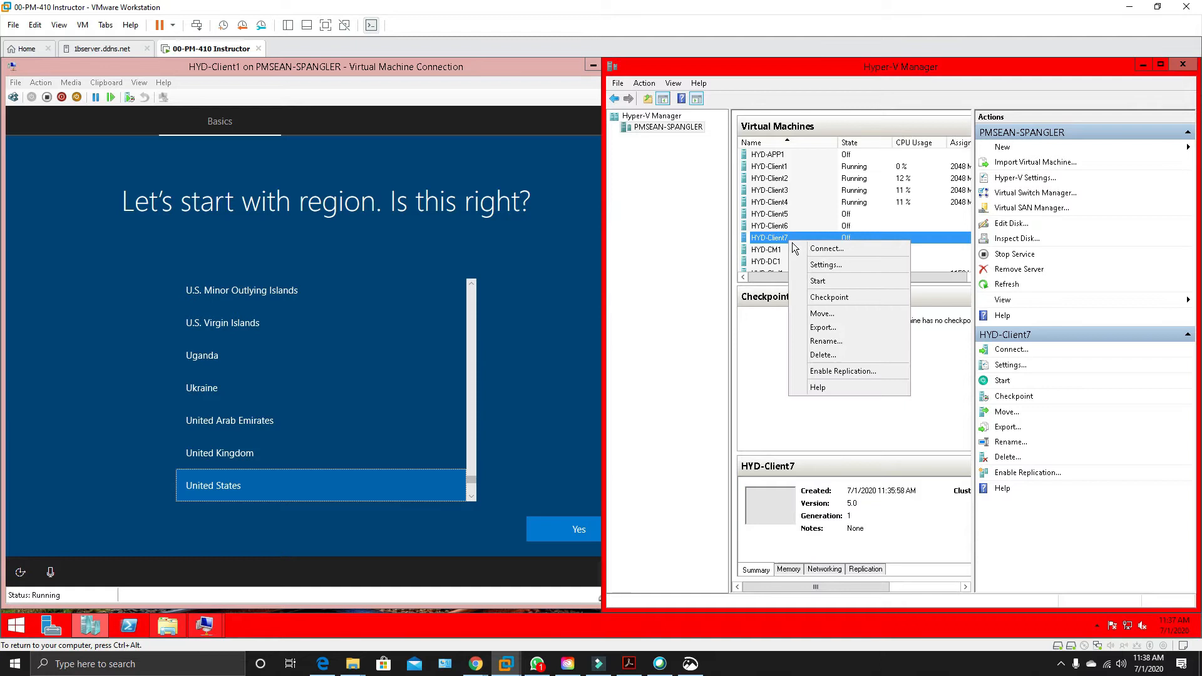
left_click(826, 283)
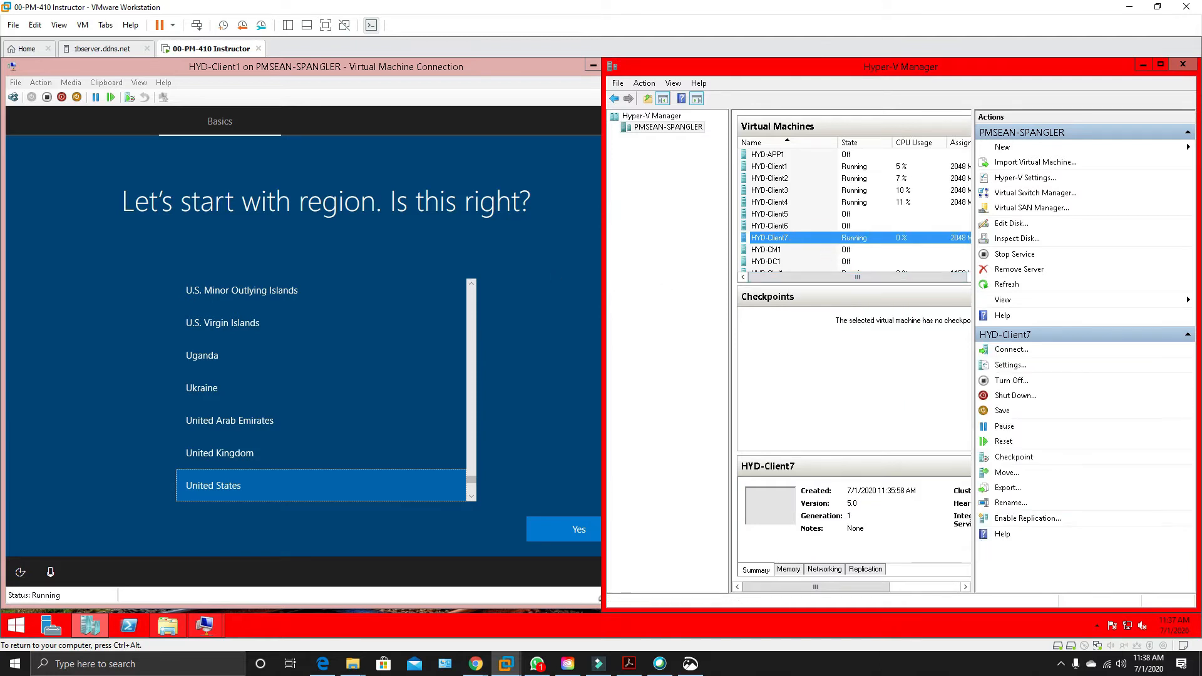
Confirm United States as the region and US as the keyboard layout in HYD-Client1's Windows setup.
left_click(529, 279)
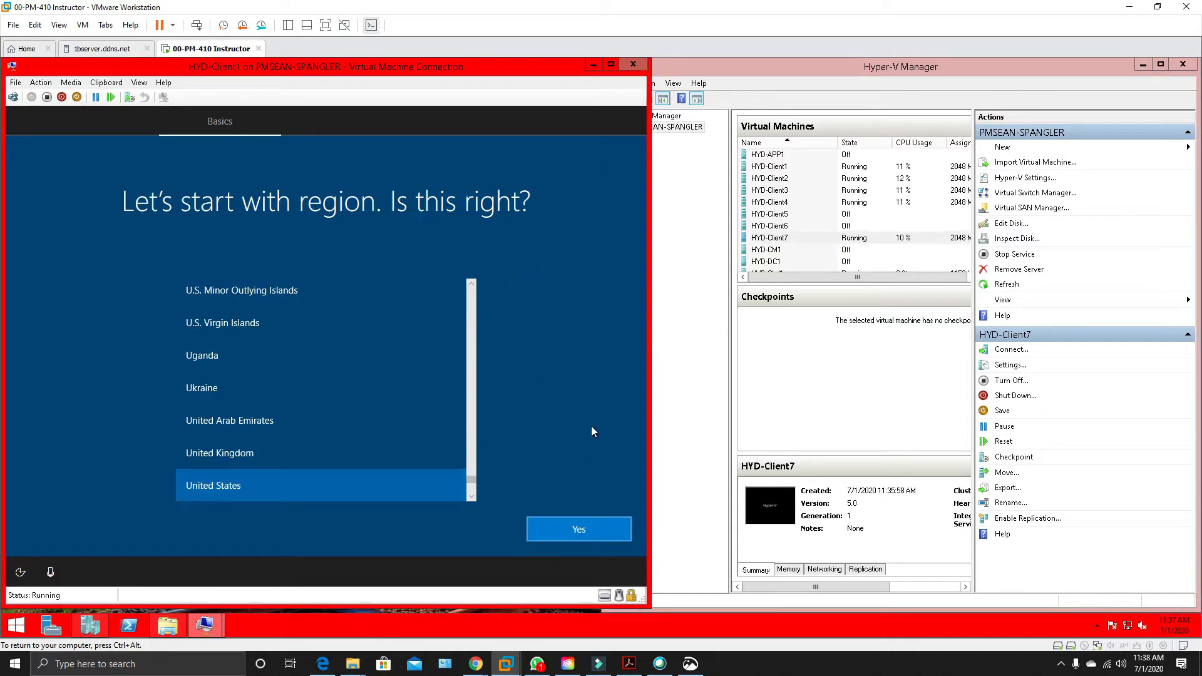
left_click_drag(536, 72, 767, 66)
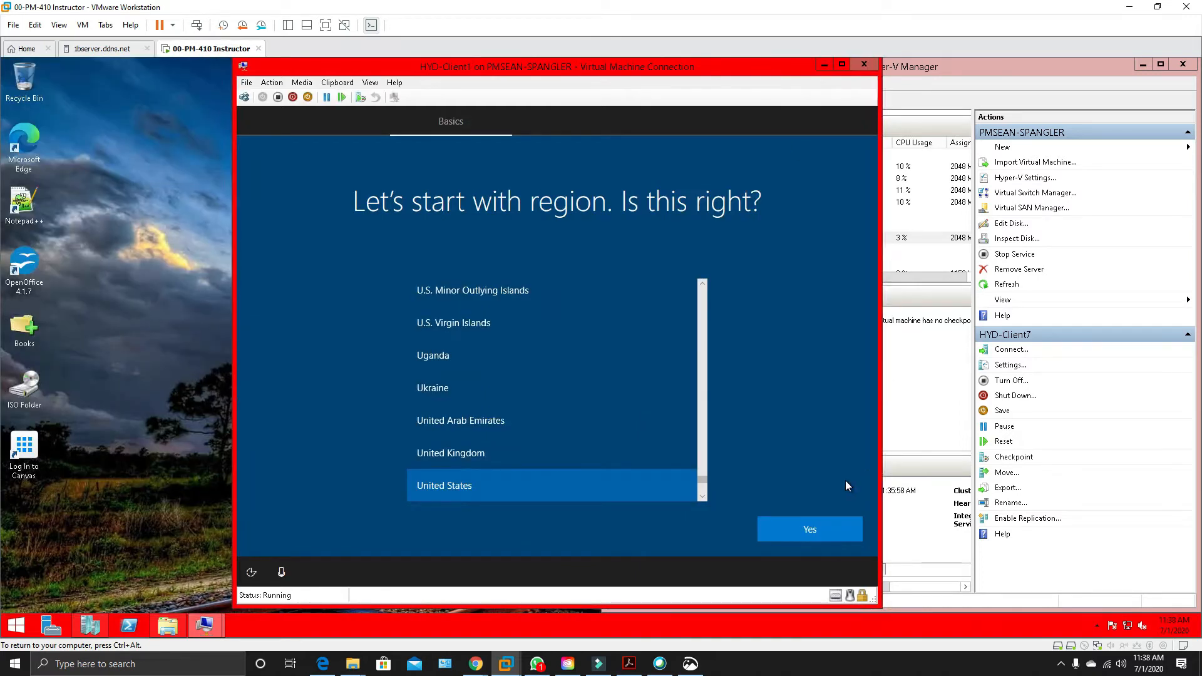
left_click(834, 529)
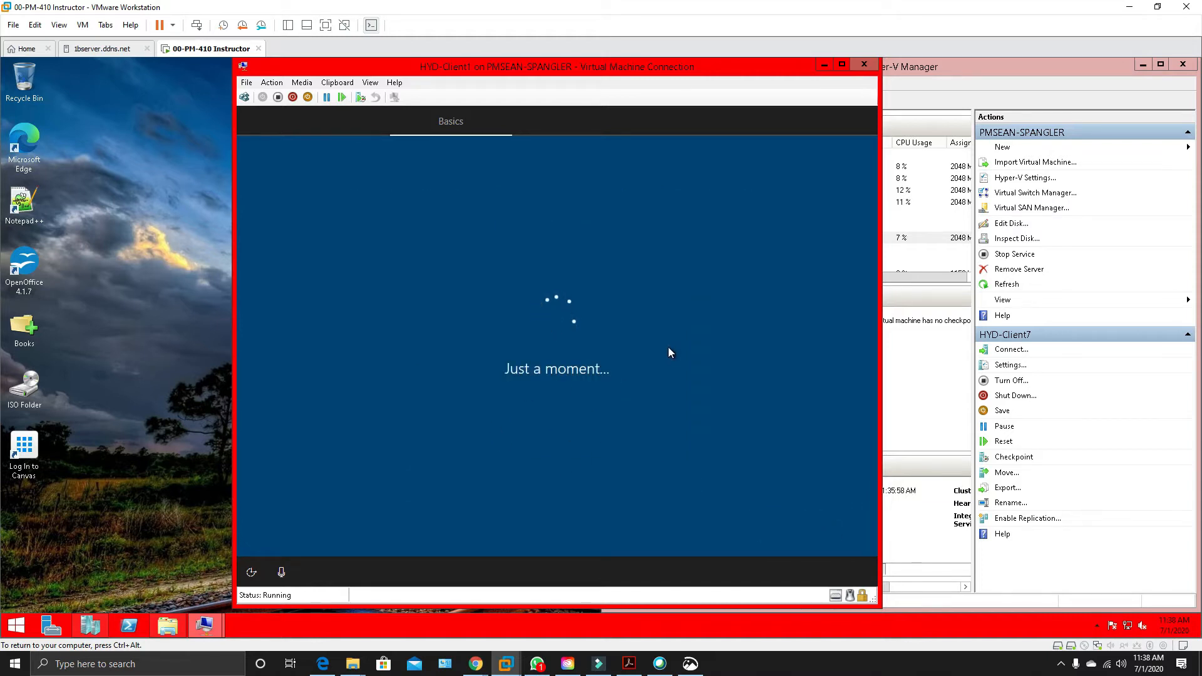
left_click_drag(716, 68, 552, 69)
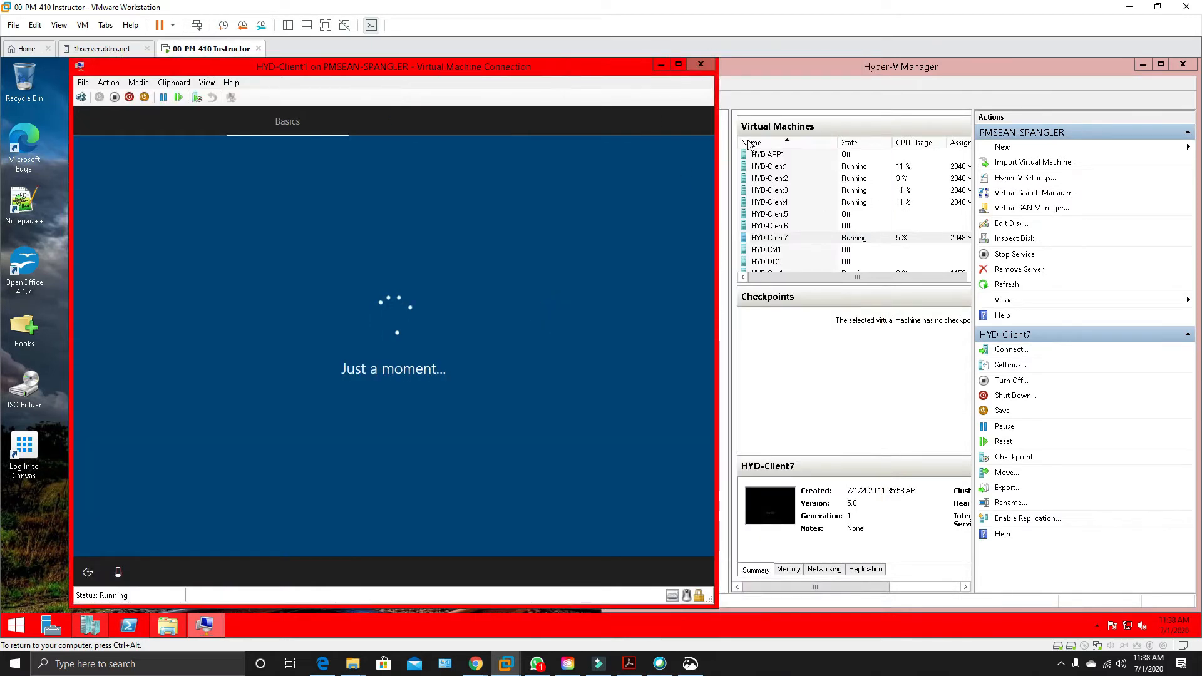
left_click_drag(572, 70, 734, 66)
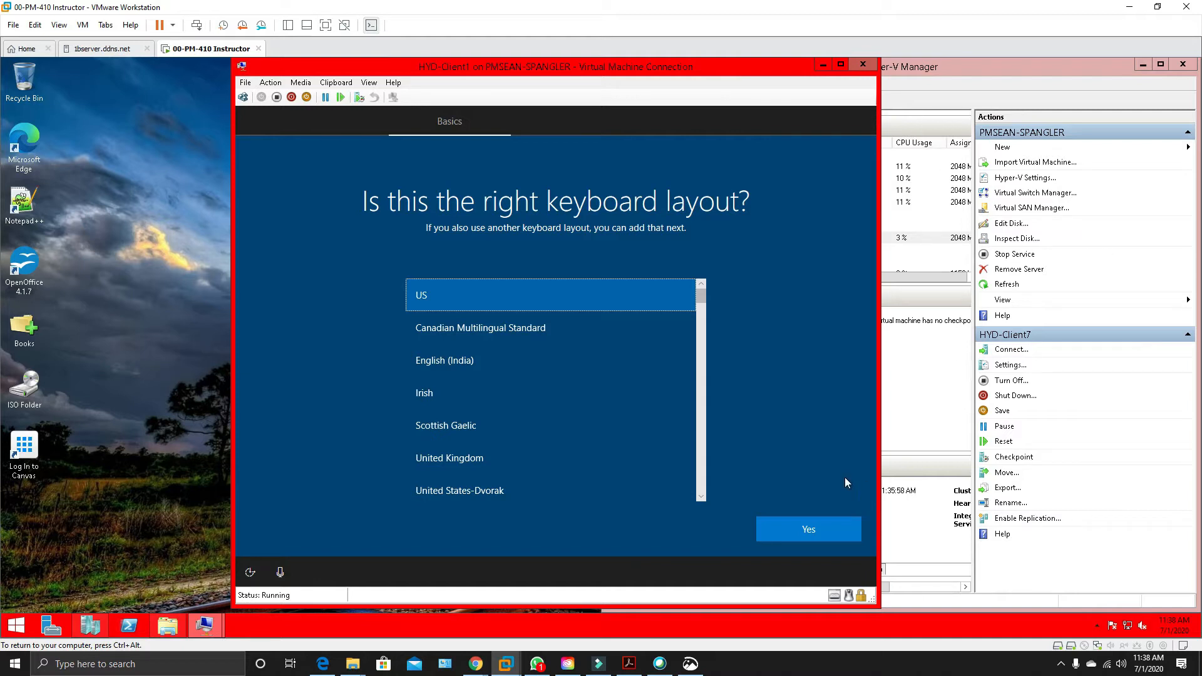
left_click(798, 531)
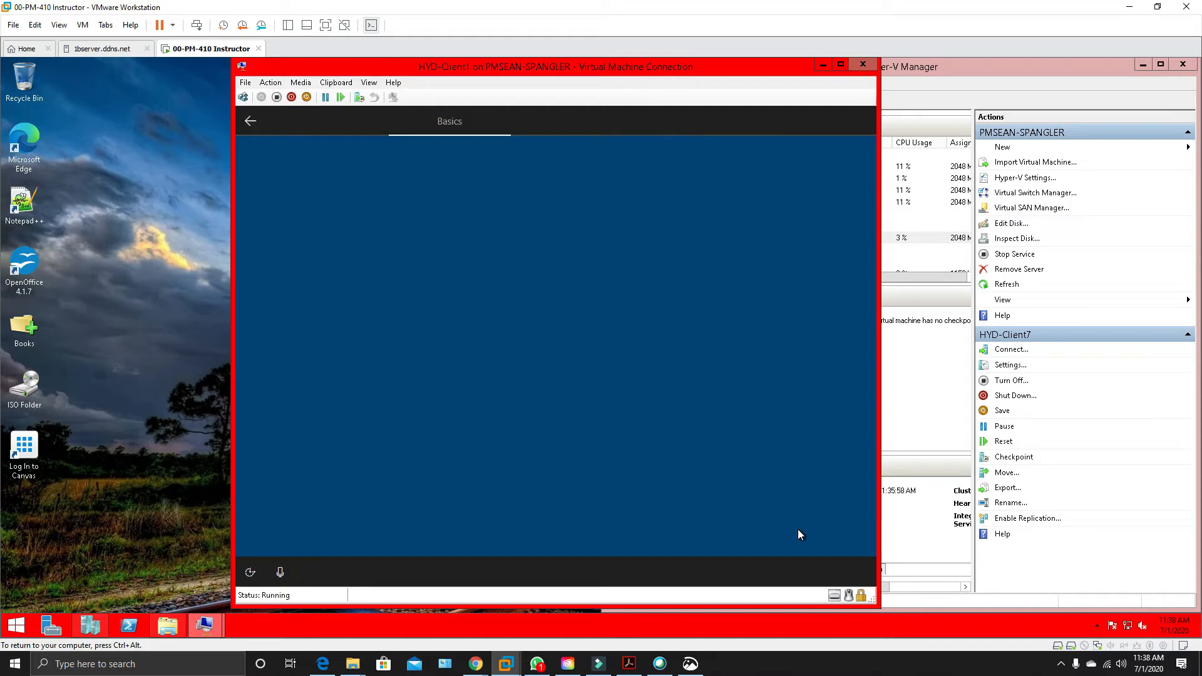
left_click(808, 530)
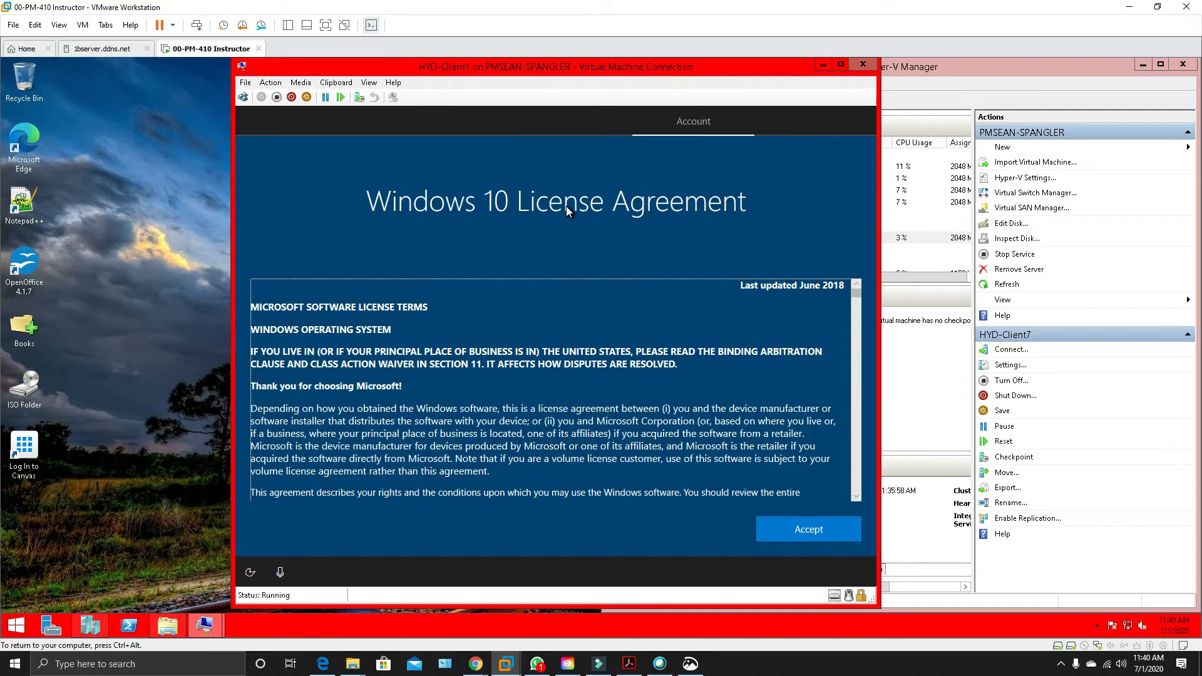
Accept the Windows 10 License Agreement on HYD-Client1 and choose domain join instead of a Microsoft sign-in.
left_click(796, 528)
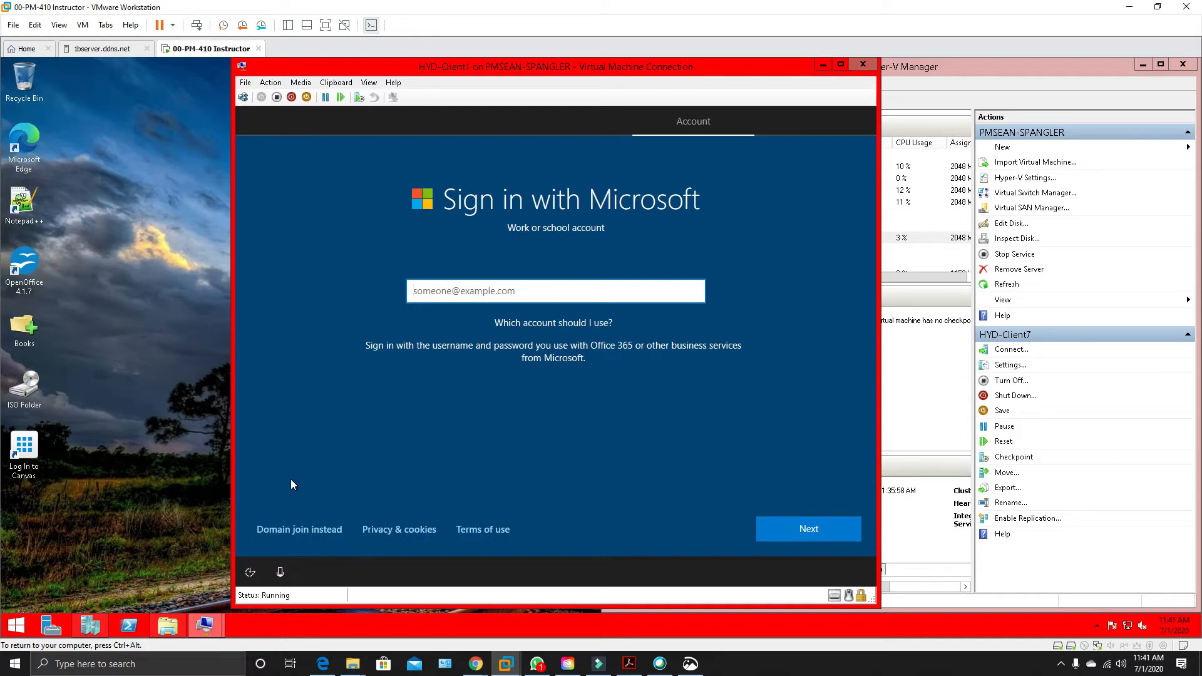
left_click(305, 535)
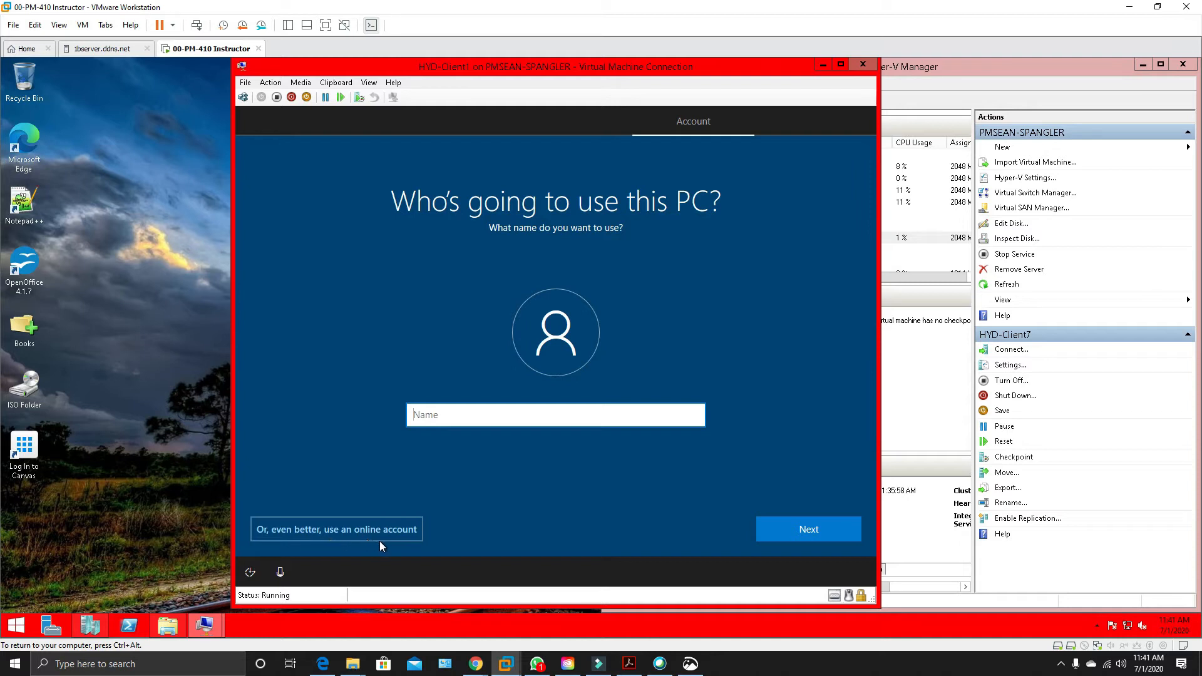
Name HYD-Client1's local account LabAdmin and continue with the password left blank.
left_click(473, 418)
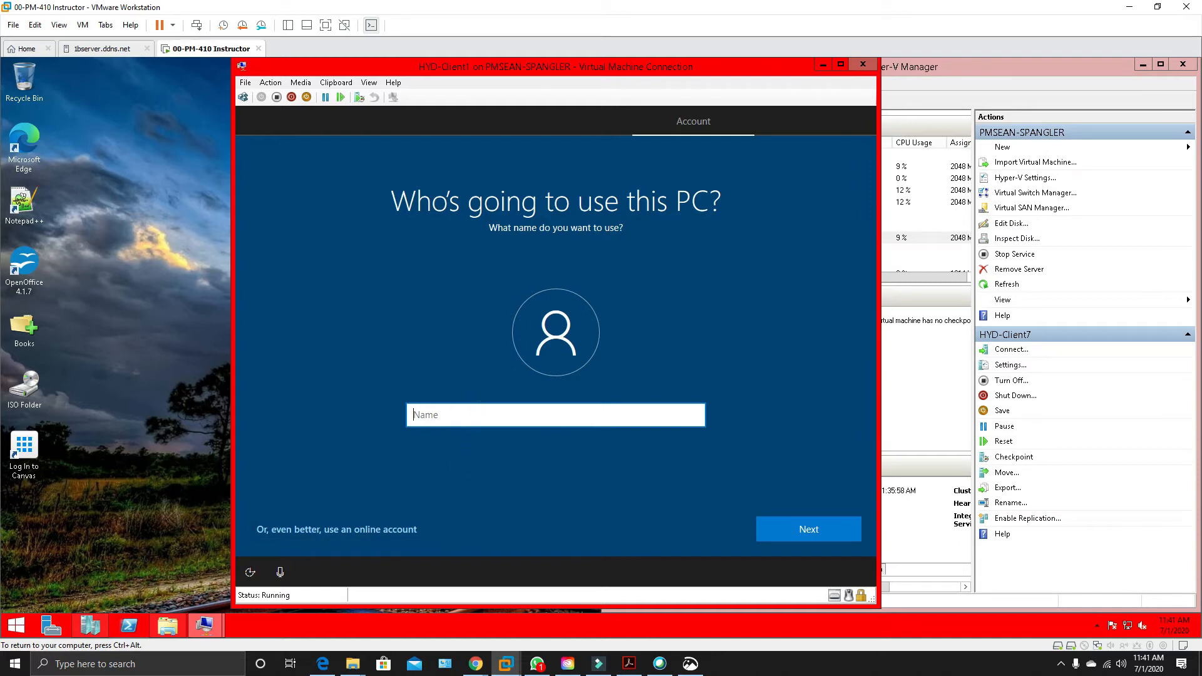
type("IAB")
key("BackSpace")
key("BackSpace")
key("BackSpace")
type("I")
key("BackSpace")
type("LabAdmin")
left_click(791, 539)
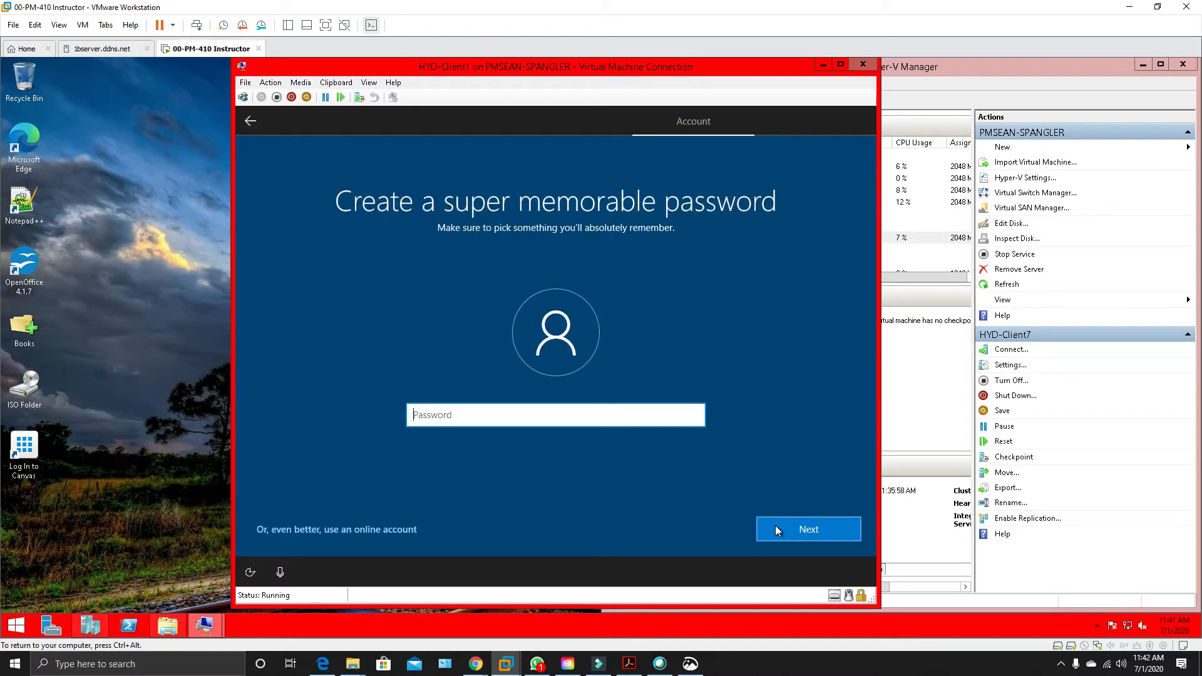
left_click(775, 527)
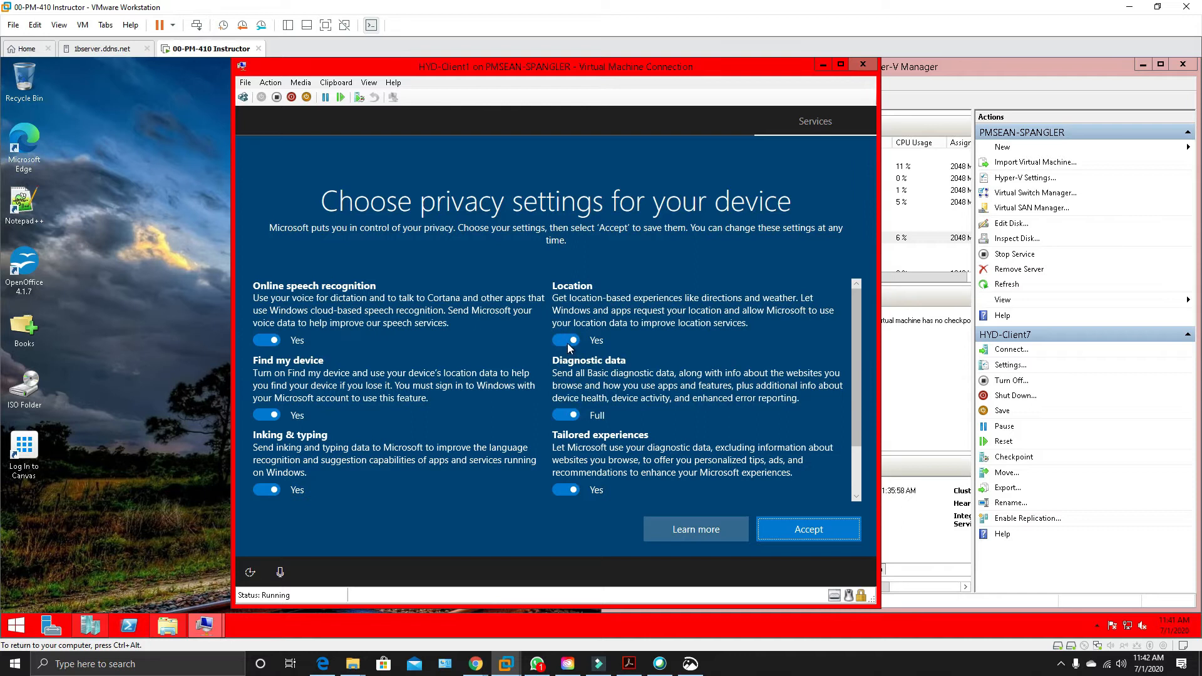
Turn off all of HYD-Client1's privacy options, set diagnostic data to Basic, accept the choices, and decline Cortana.
left_click(572, 340)
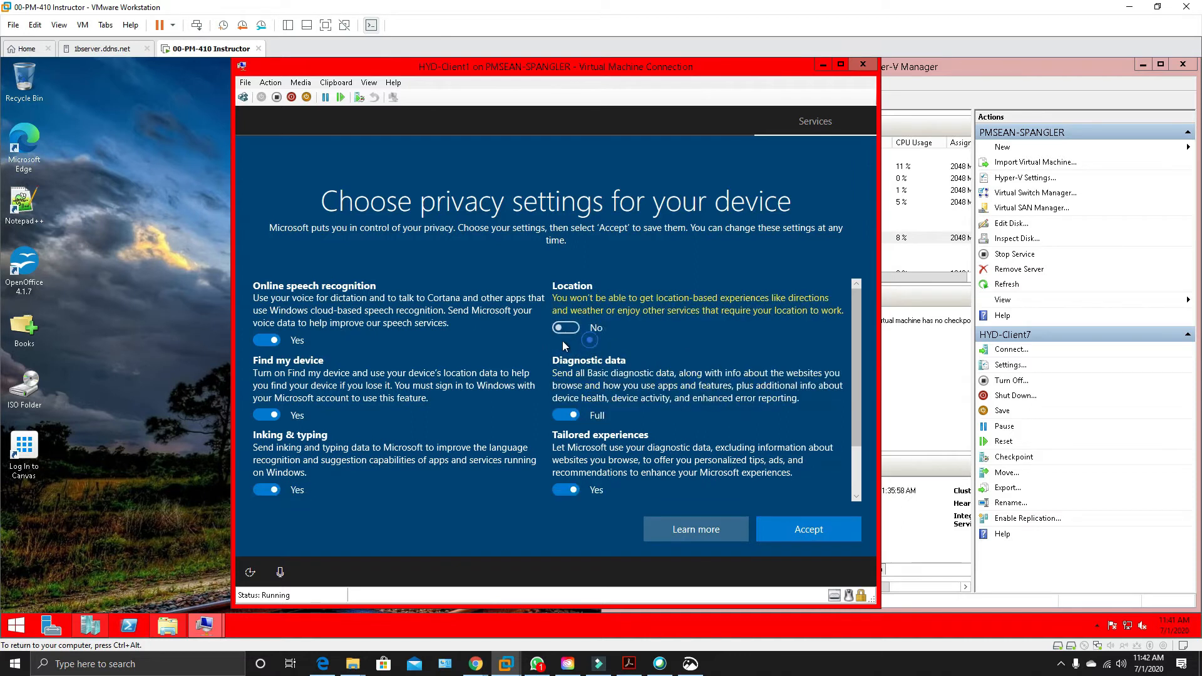
left_click(565, 414)
left_click(565, 415)
left_click(566, 491)
left_click(566, 418)
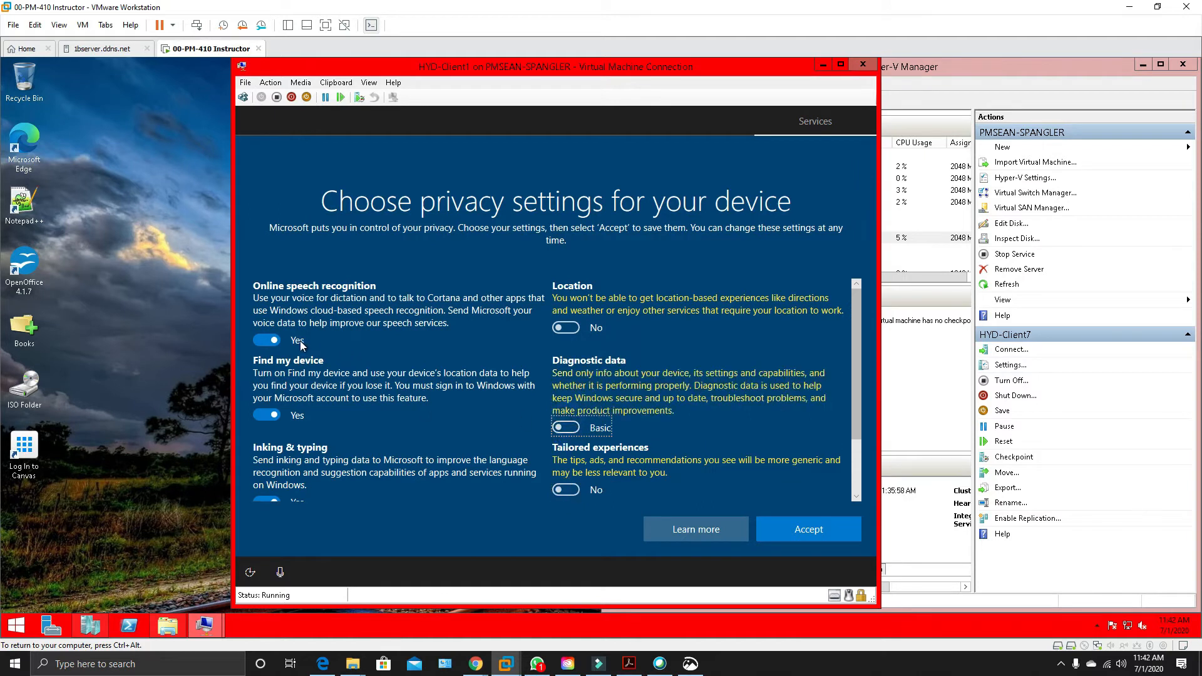
left_click(269, 340)
left_click(268, 428)
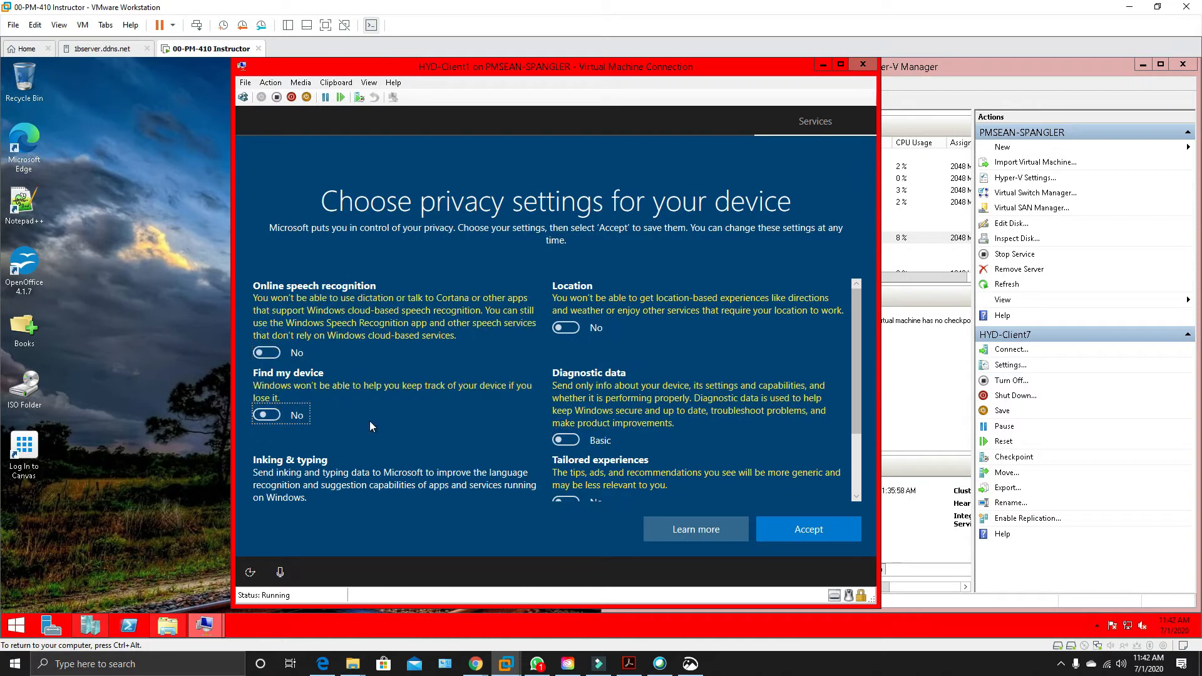
scroll(369, 421, "down", 2)
left_click(274, 431)
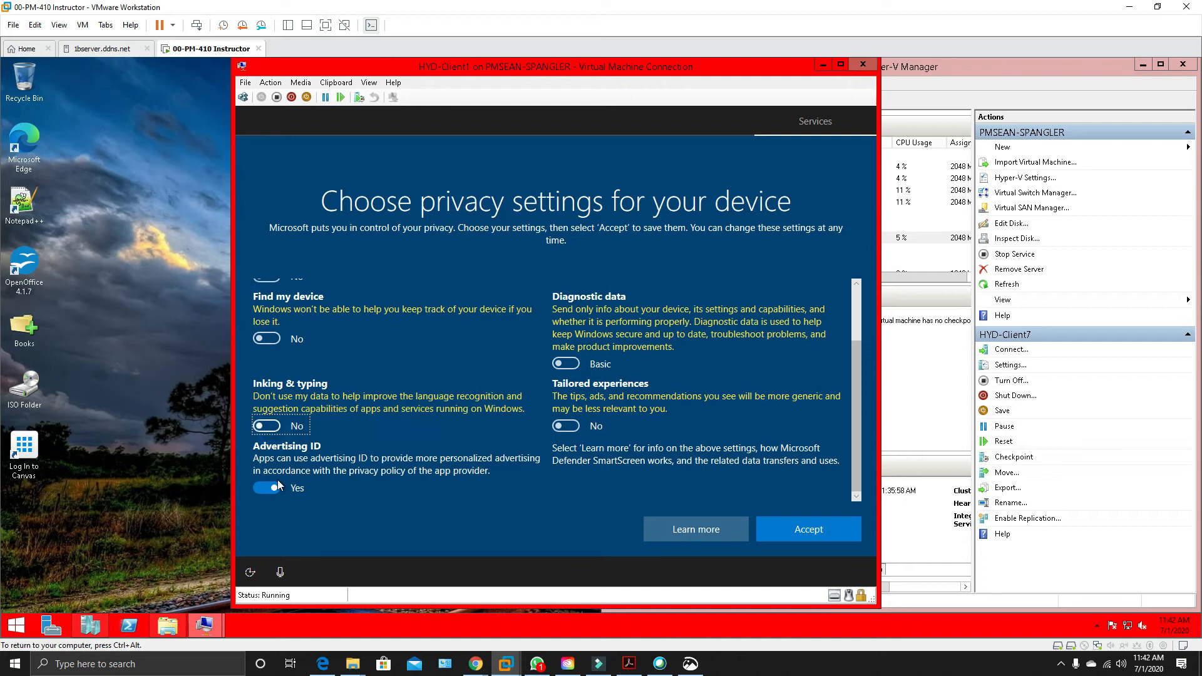
left_click(272, 492)
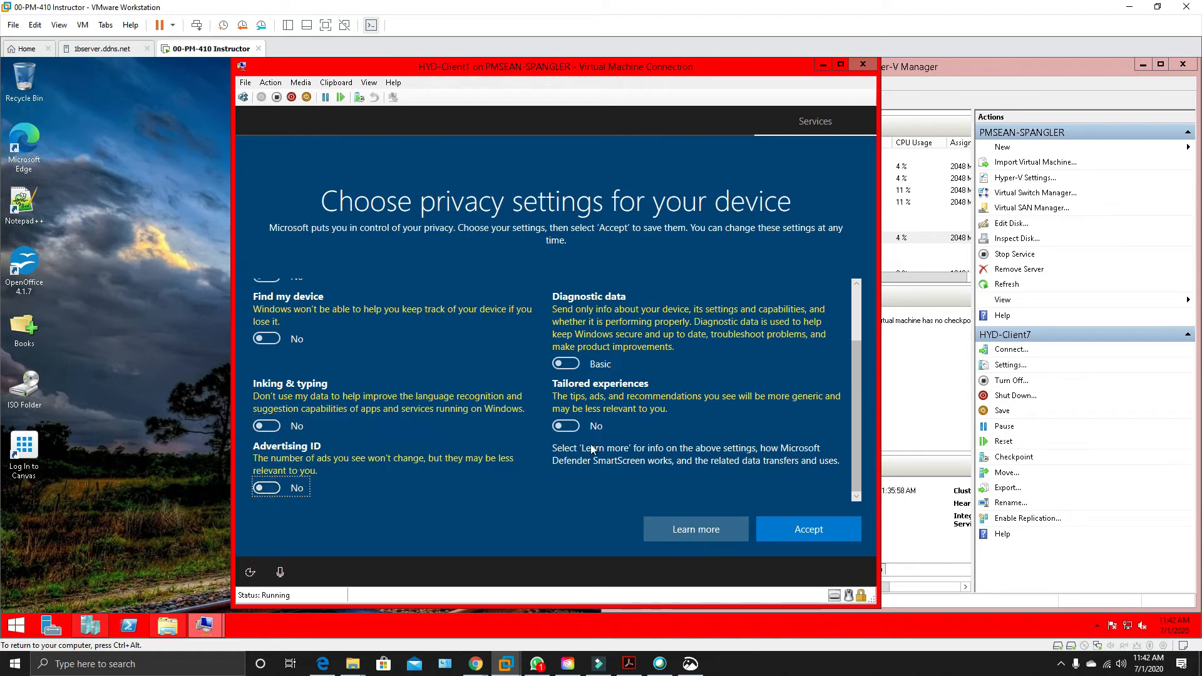
left_click(798, 526)
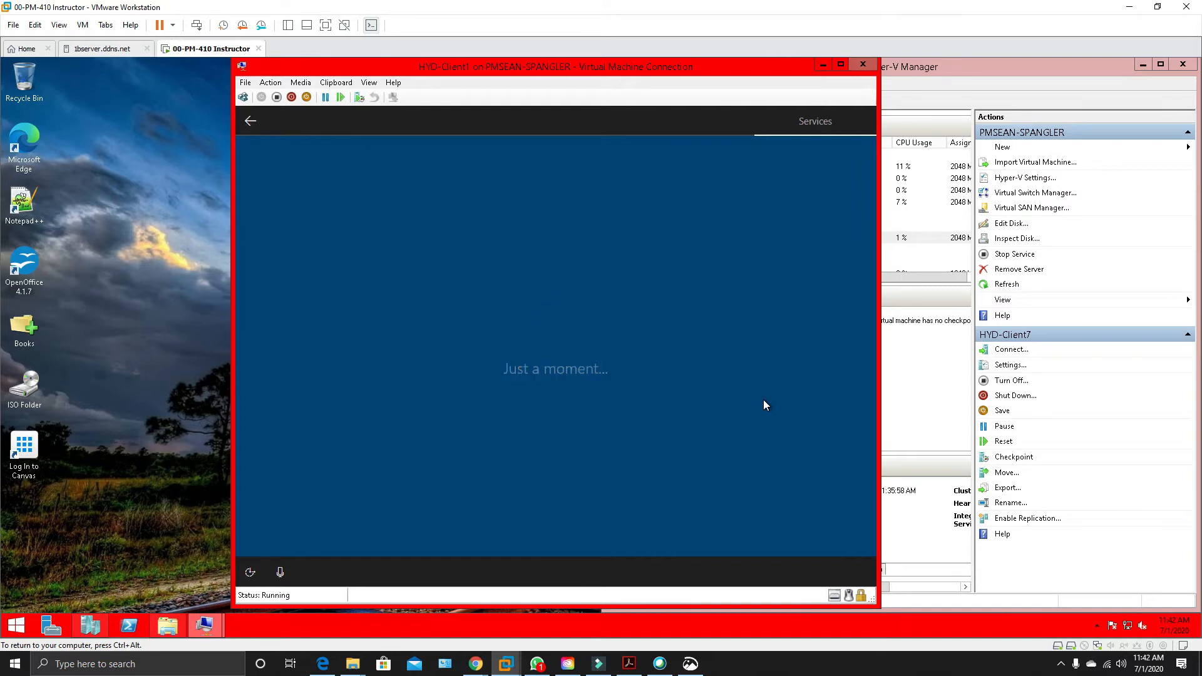
left_click(713, 531)
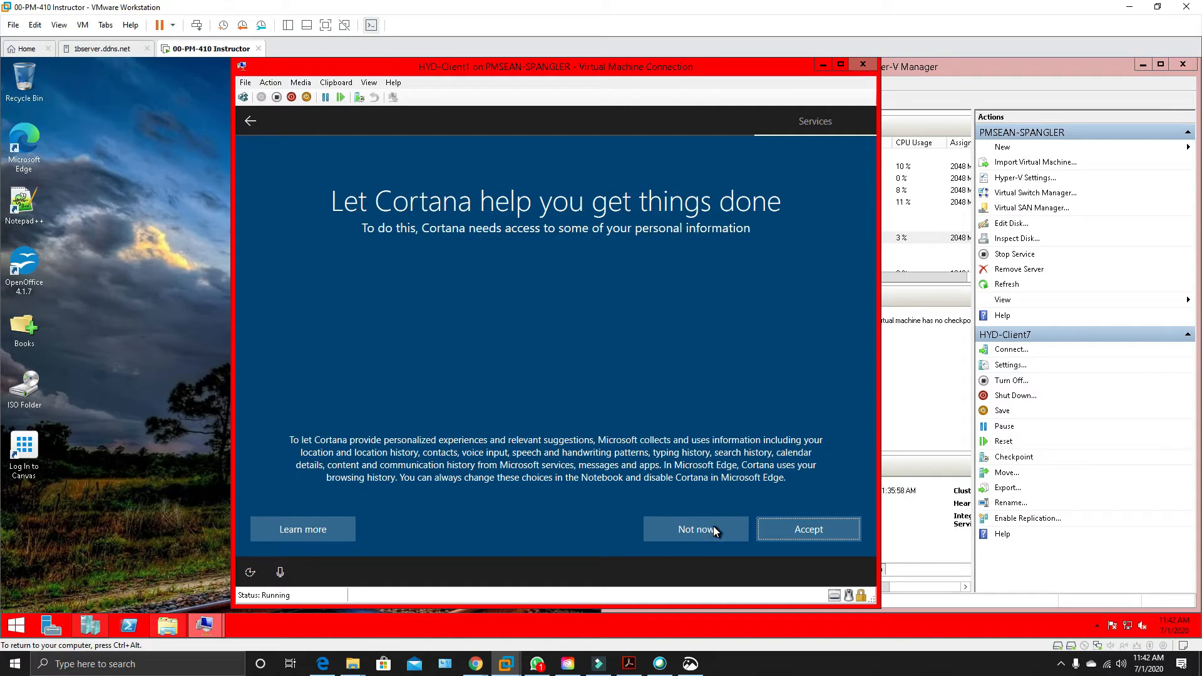
left_click(714, 530)
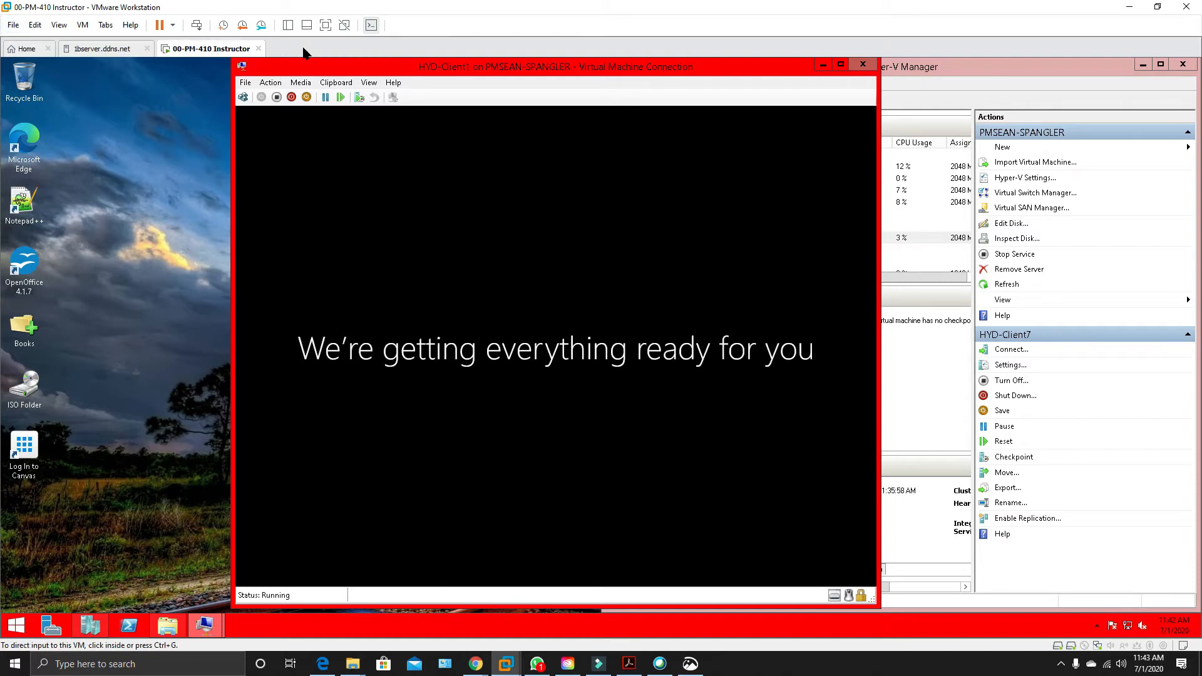
Connect to HYD-Client2, confirm United States as its setup region, and minimize its connection window.
left_click_drag(444, 66, 232, 83)
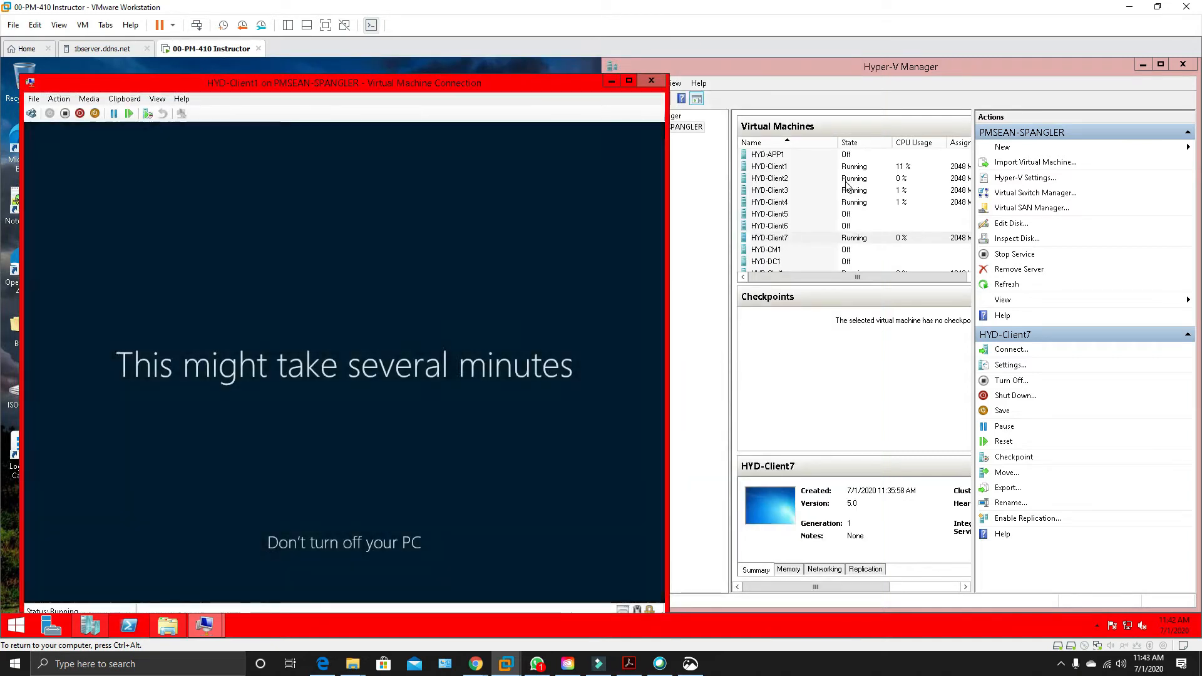
left_click(848, 180)
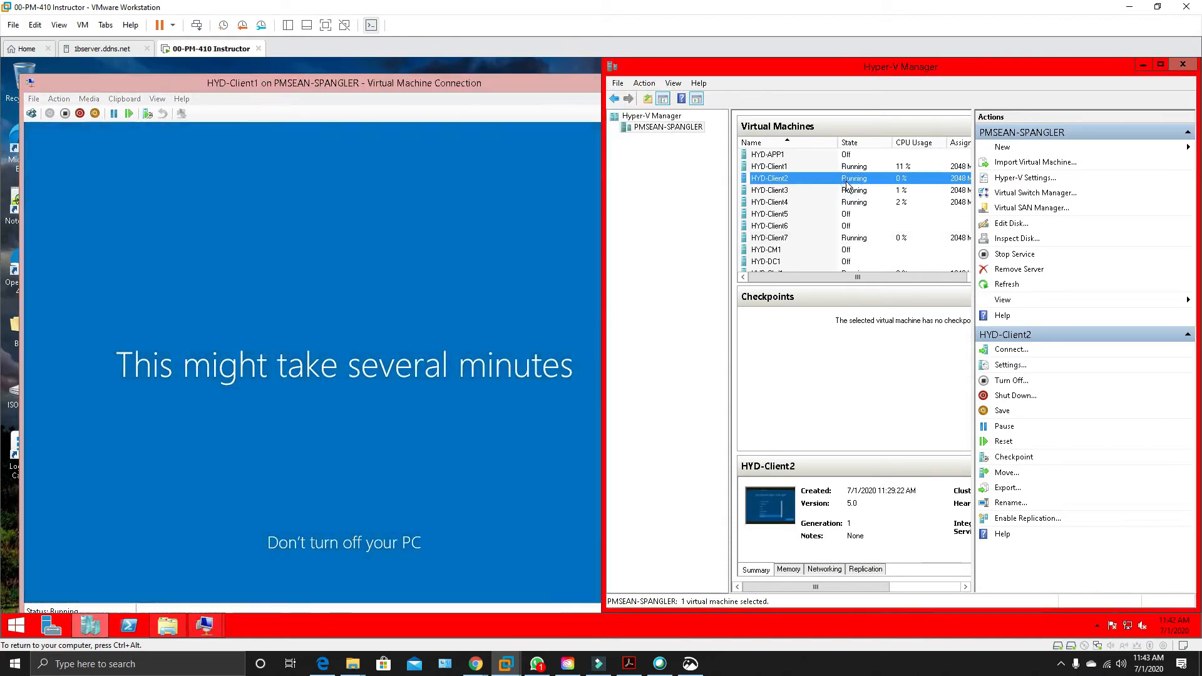
double_click(848, 182)
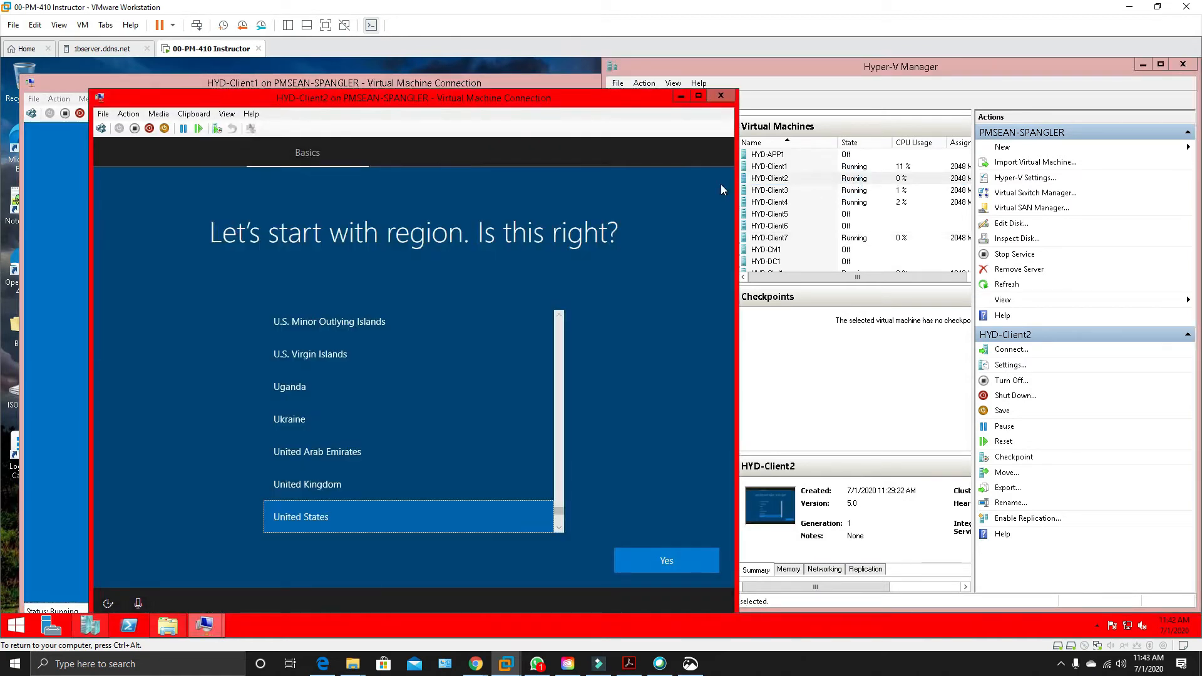
left_click(684, 567)
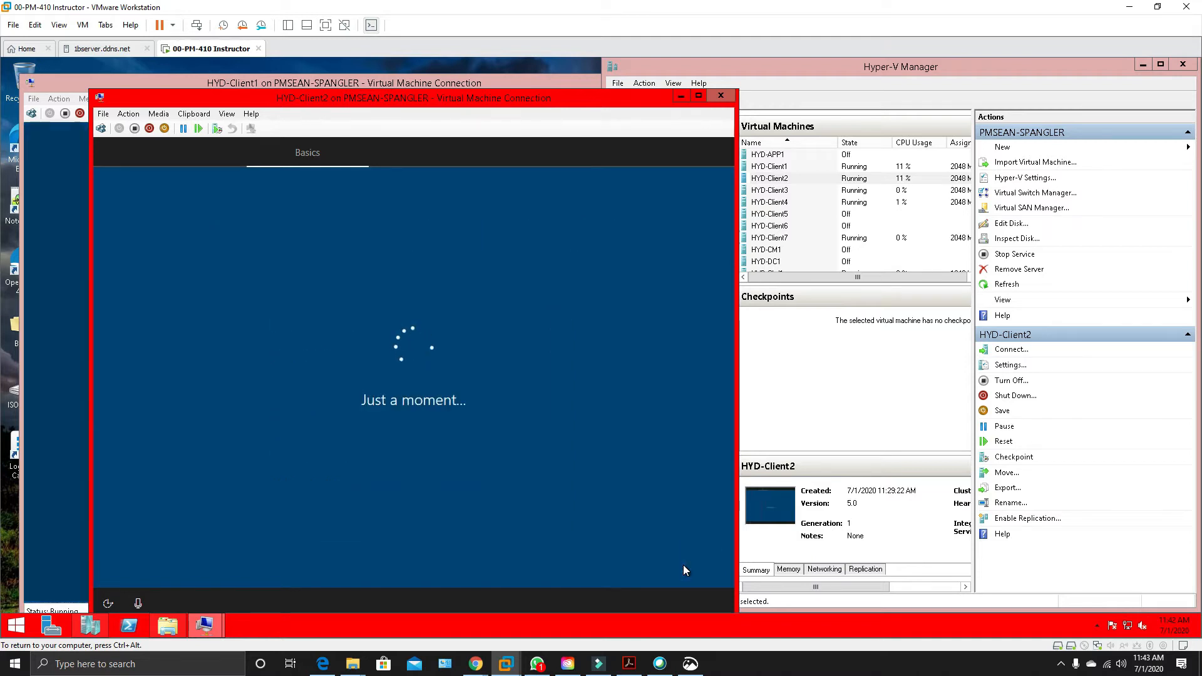
left_click(681, 96)
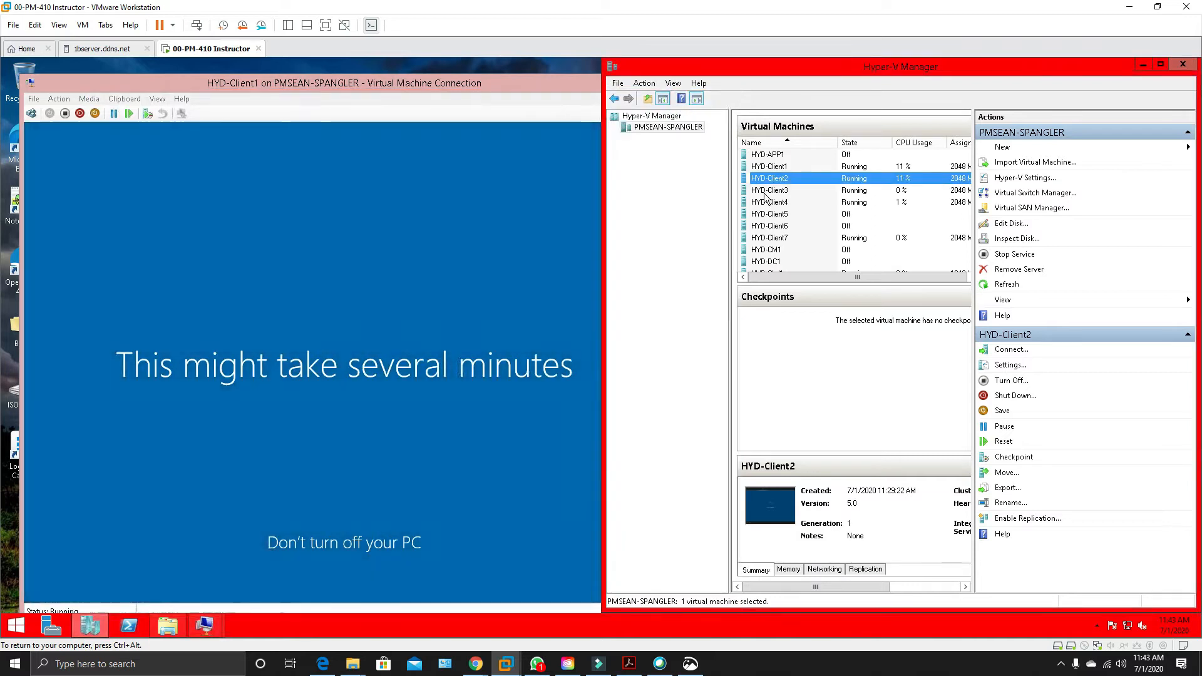
Connect to HYD-Client3, confirm United States as its setup region, and minimize its connection window.
left_click(765, 194)
double_click(766, 194)
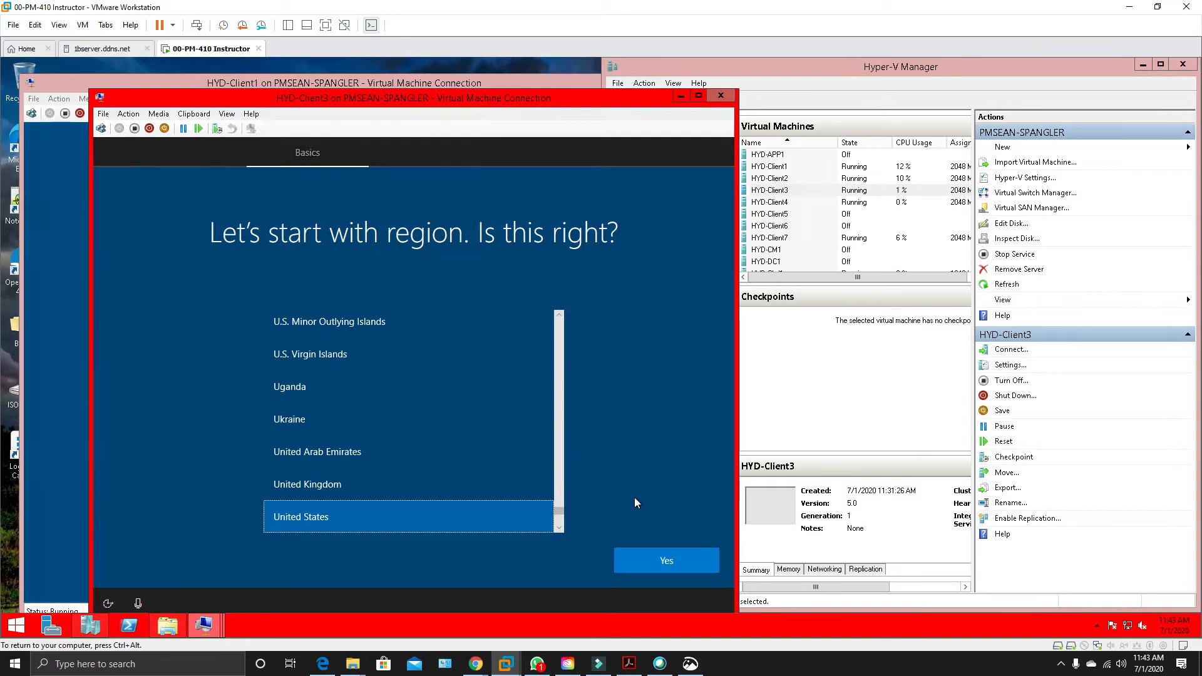
left_click(681, 571)
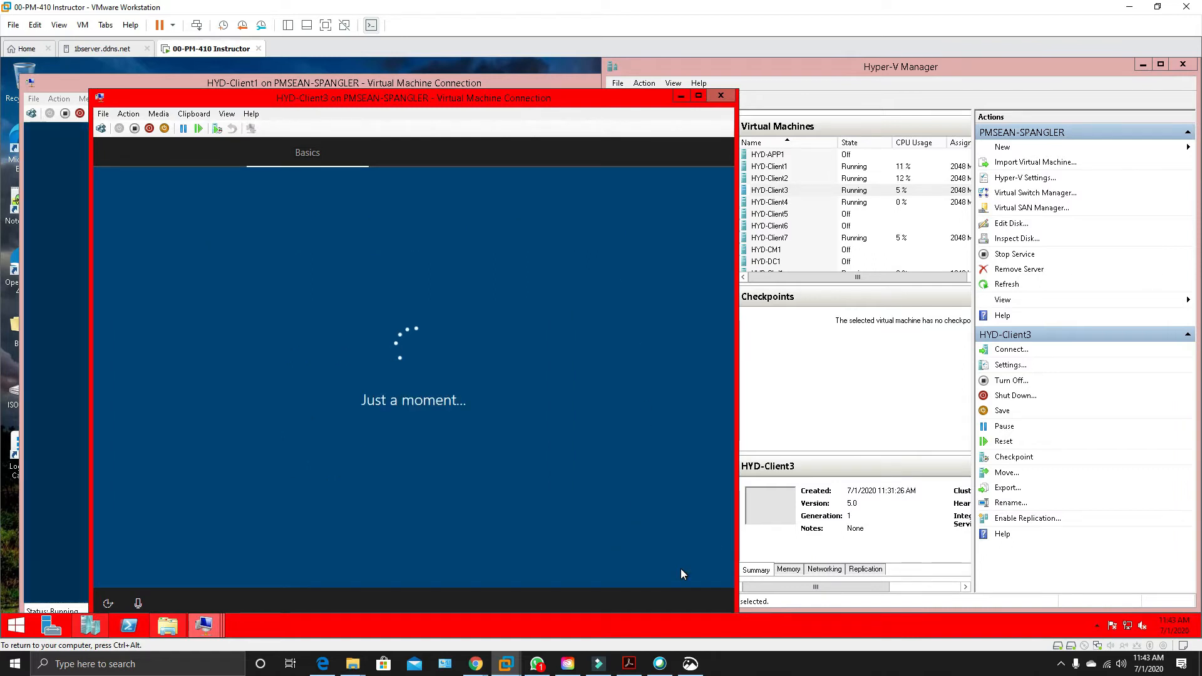
left_click(679, 97)
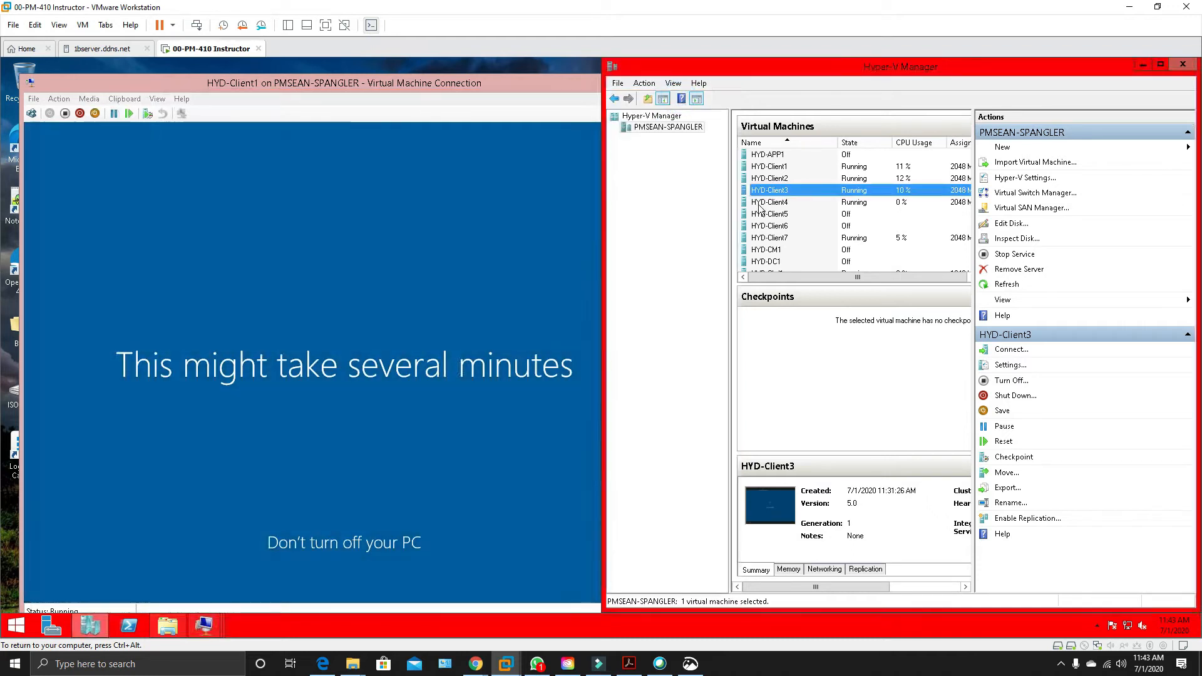
Connect to HYD-Client4, confirm United States as its setup region, and minimize its connection window.
double_click(759, 203)
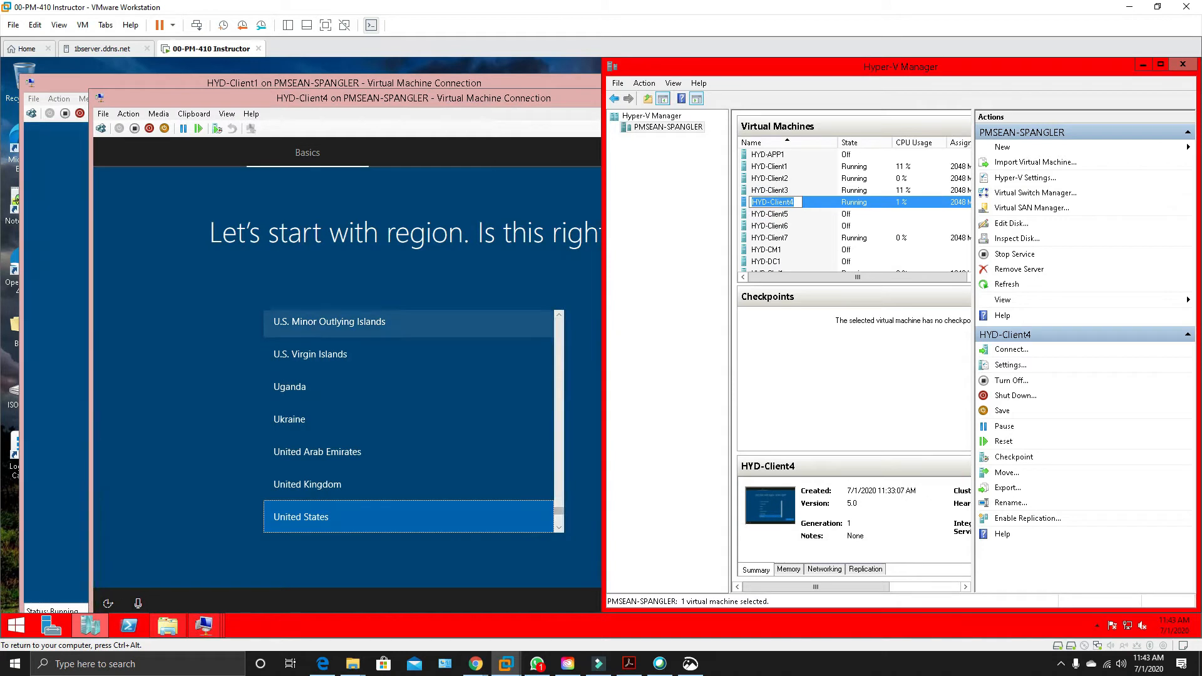
left_click(519, 100)
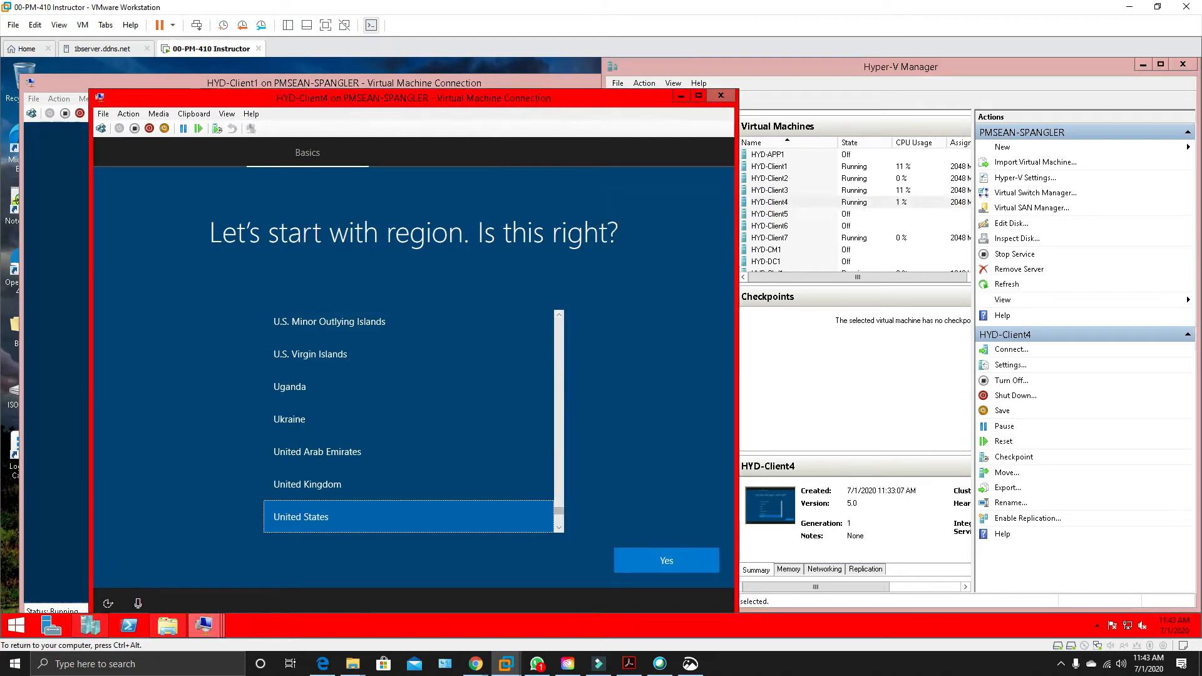
left_click(689, 566)
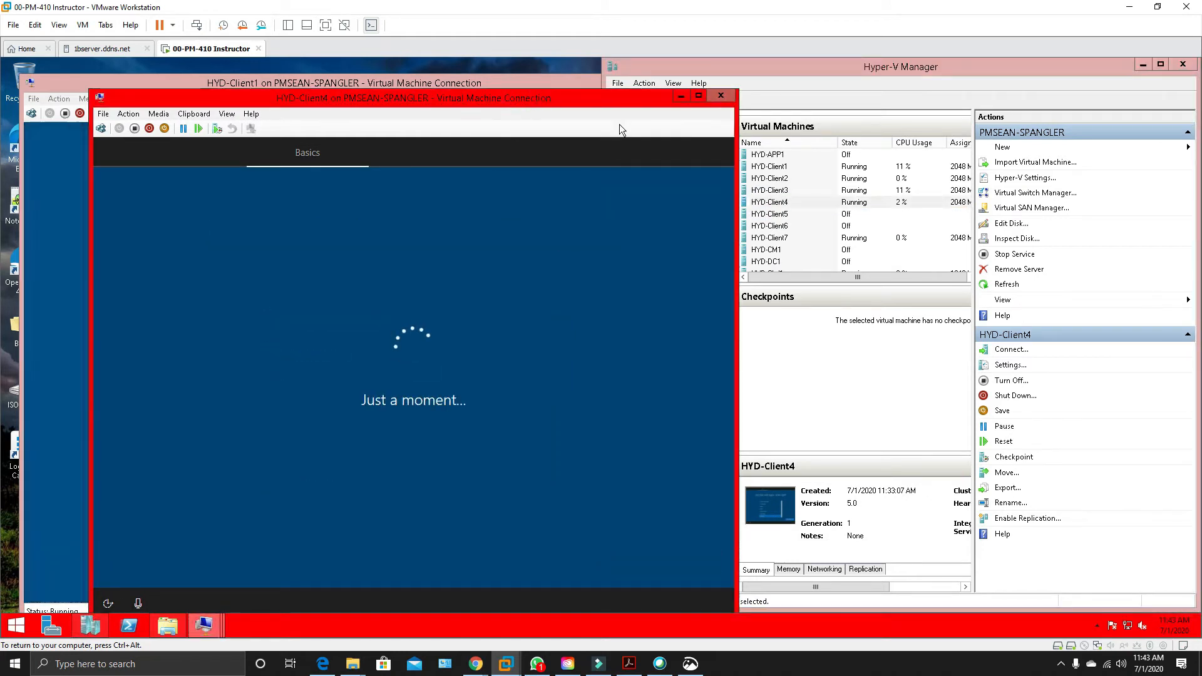
left_click(683, 96)
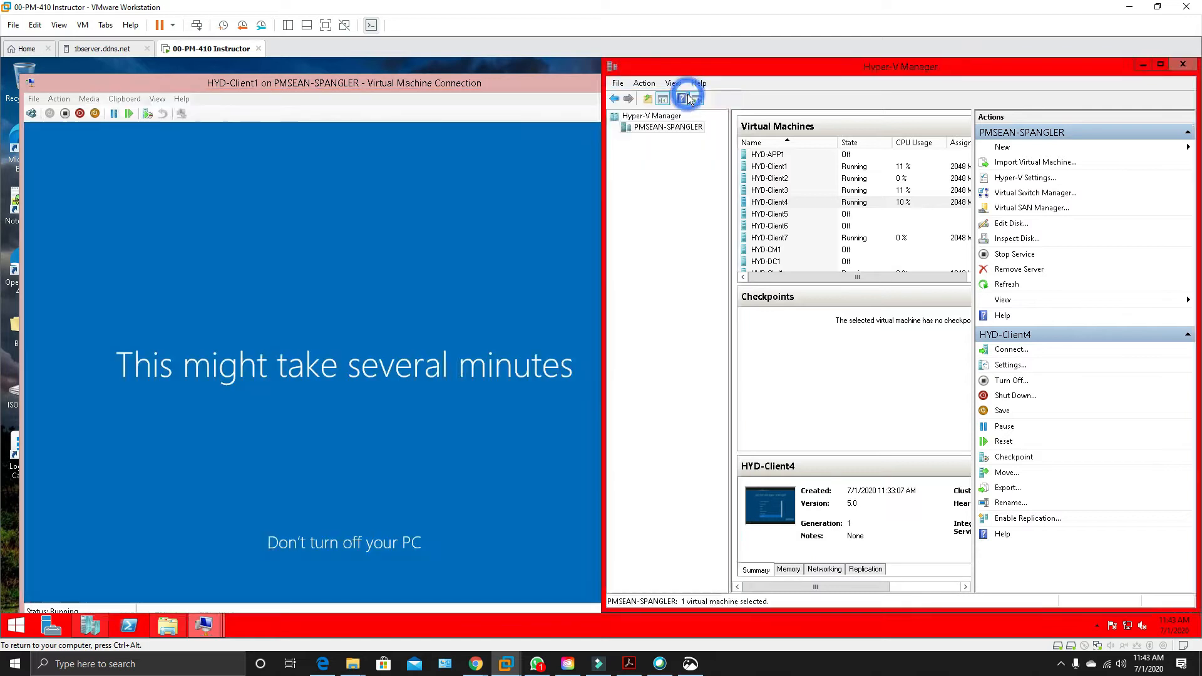
Accept the US keyboard layout on HYD-Client2, skip the second layout, and minimize its connection window.
double_click(769, 179)
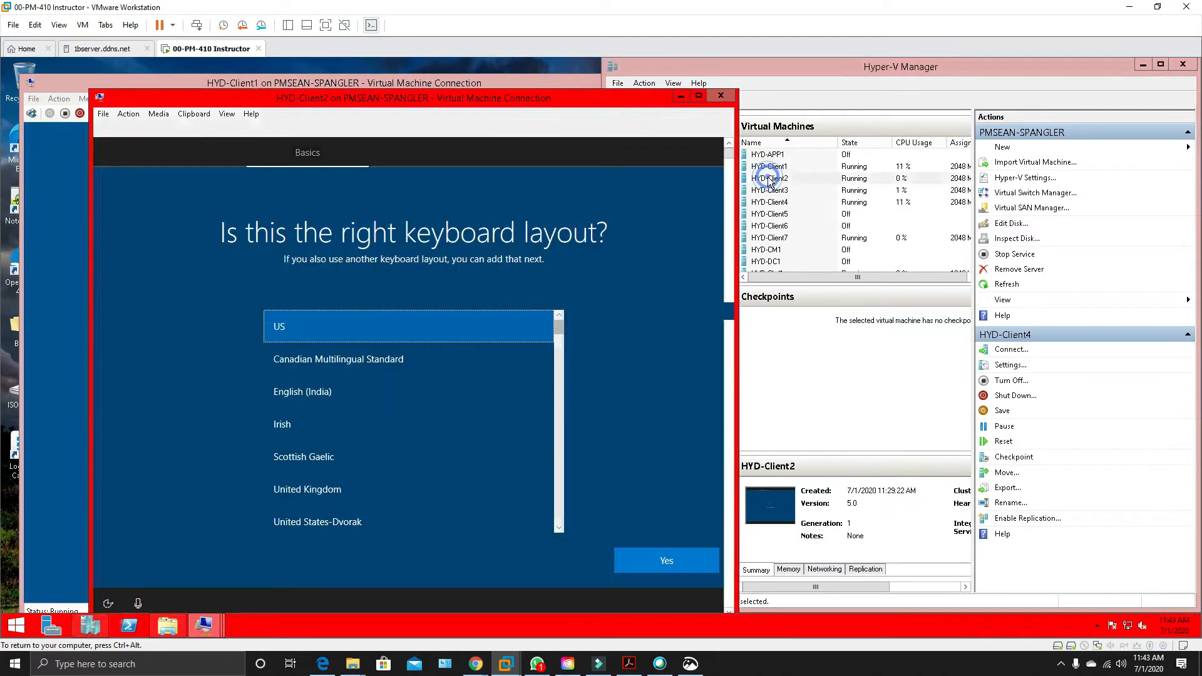
left_click(659, 562)
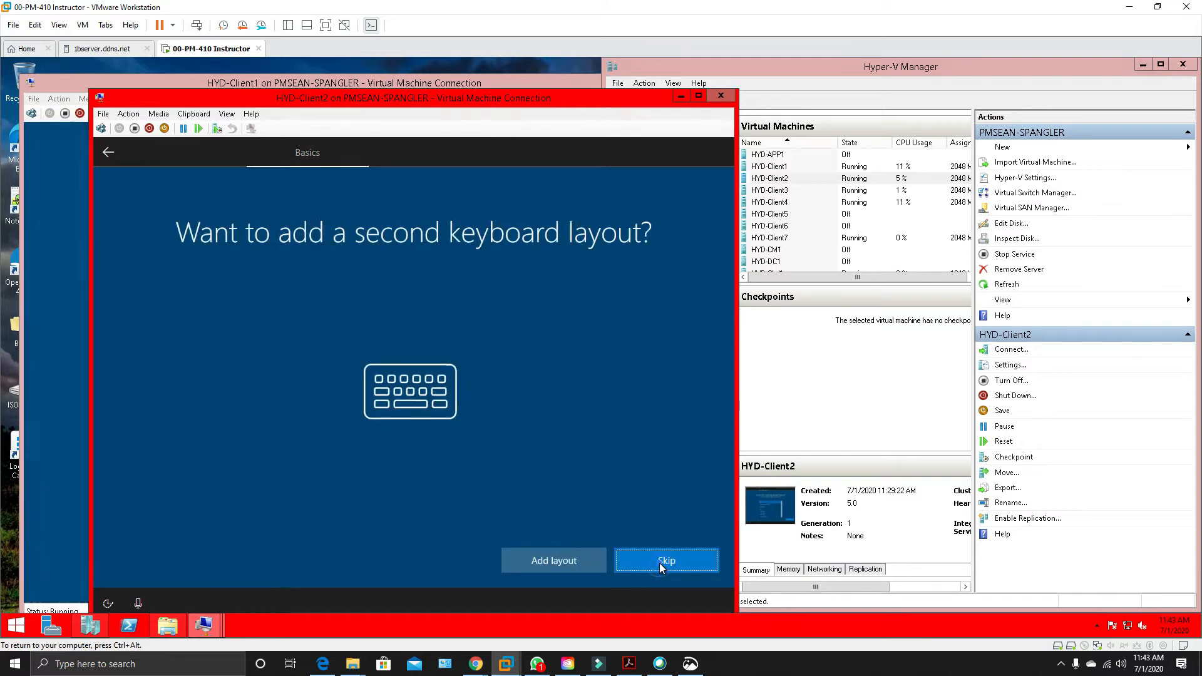
left_click(659, 563)
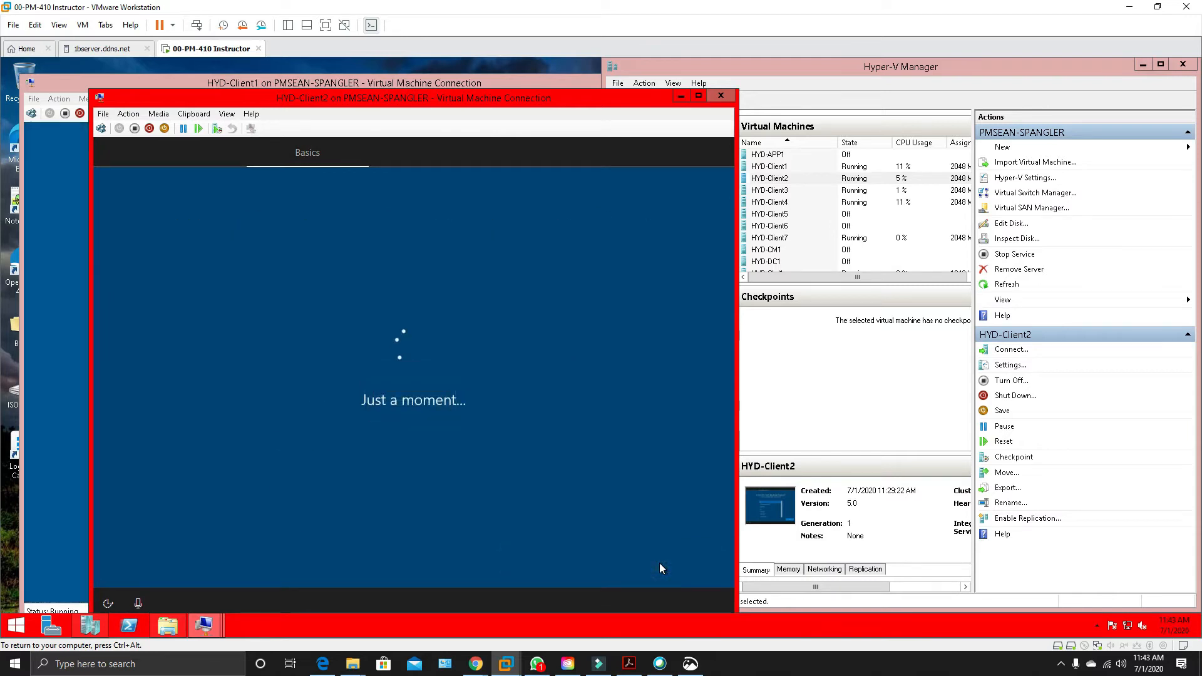
left_click(681, 97)
Accept the US keyboard layout on HYD-Client3, skip the second layout, and minimize its connection window.
double_click(775, 190)
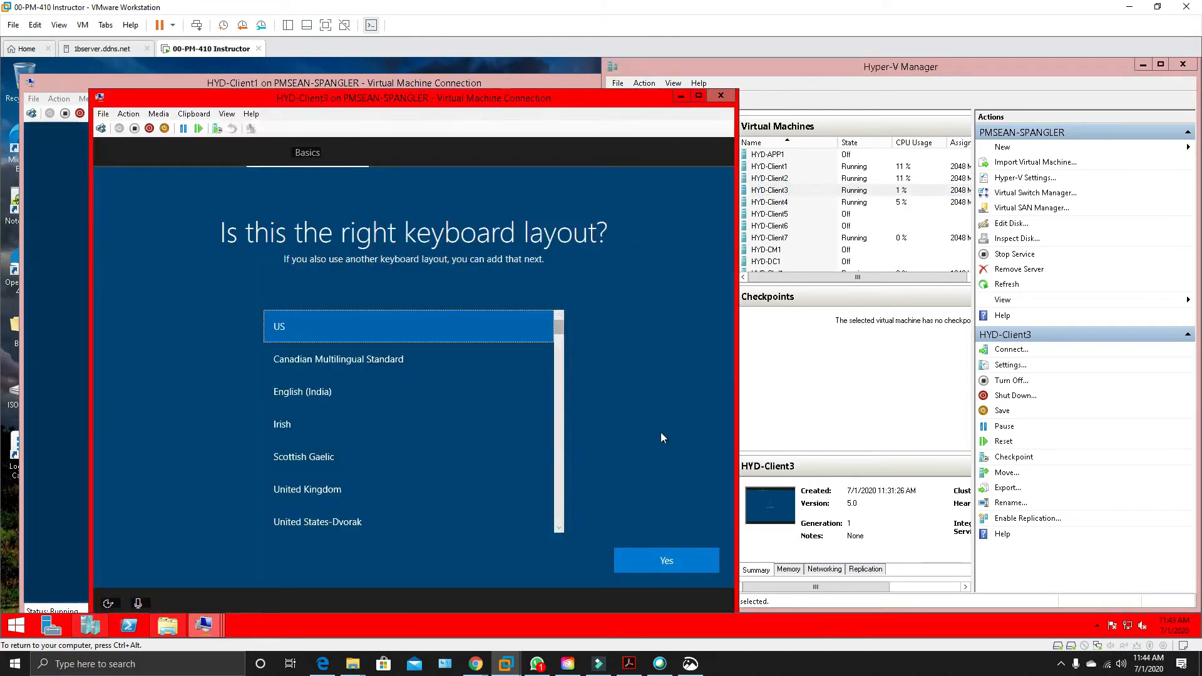
left_click(687, 561)
left_click(686, 561)
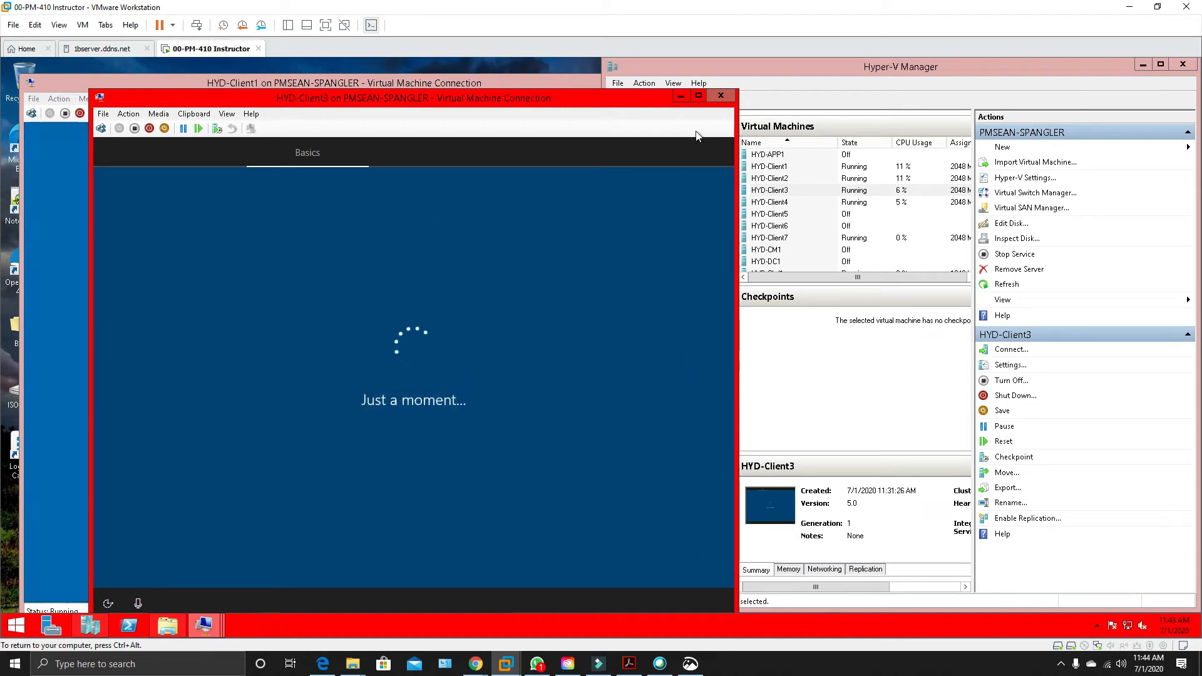
left_click(681, 96)
Accept the US keyboard layout on HYD-Client4, skip the second layout, and minimize its connection window.
left_click(762, 201)
double_click(763, 202)
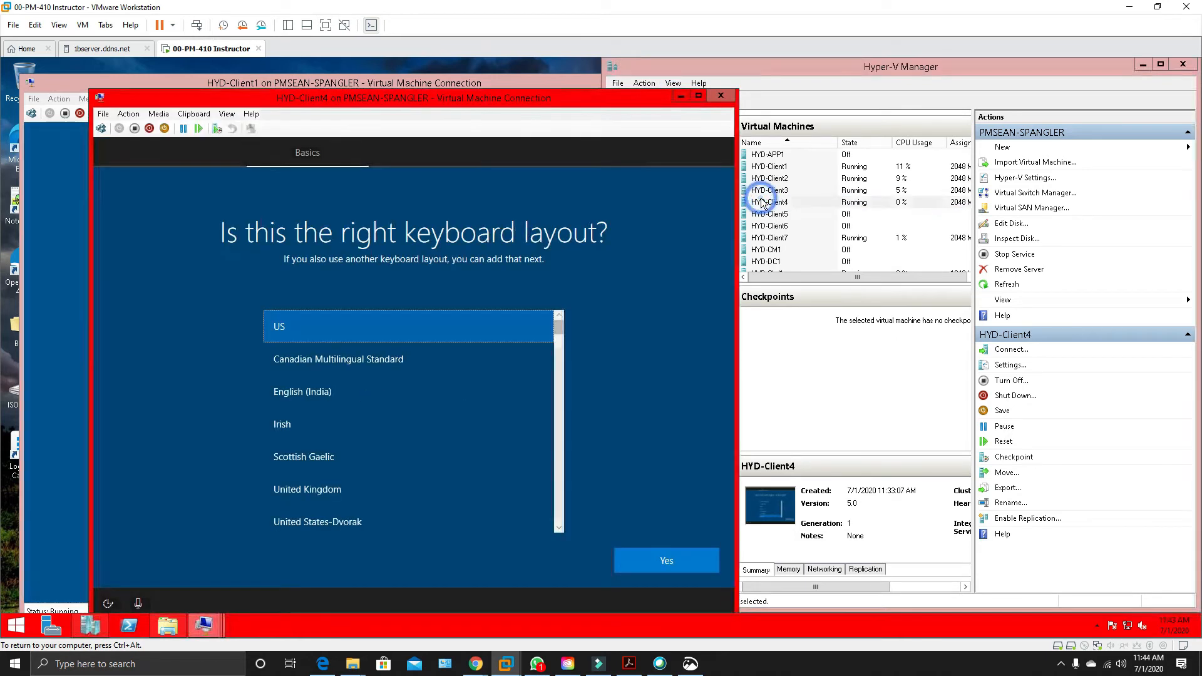
left_click(666, 560)
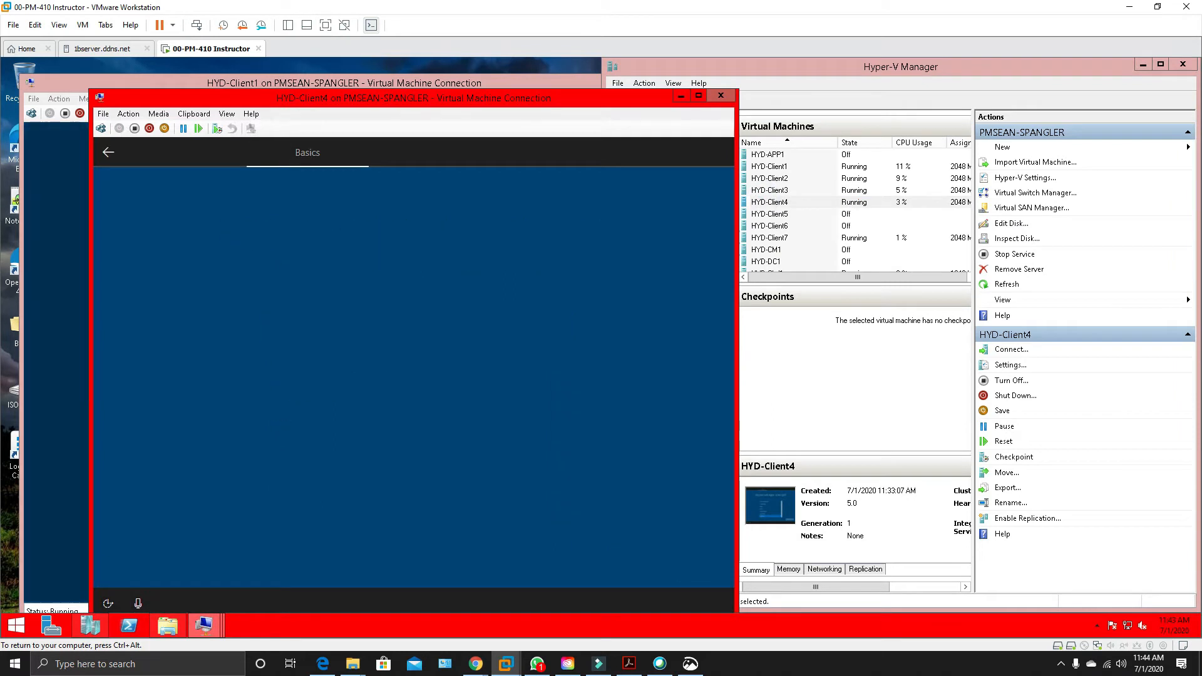
left_click(667, 561)
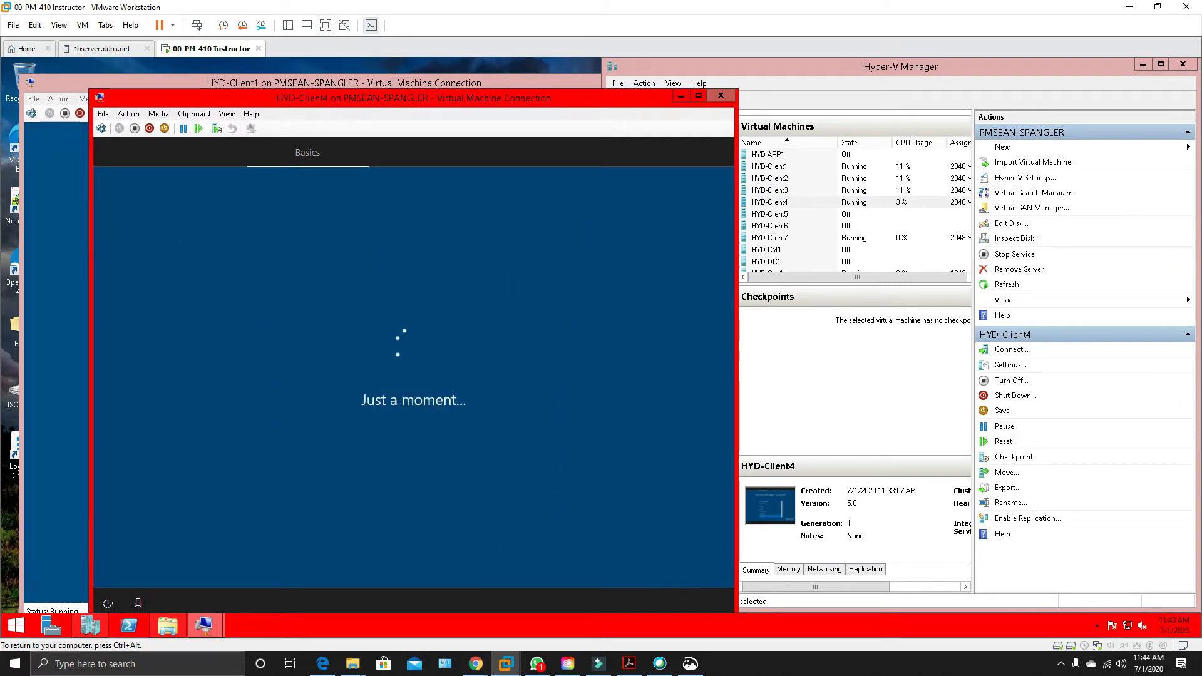
left_click(681, 97)
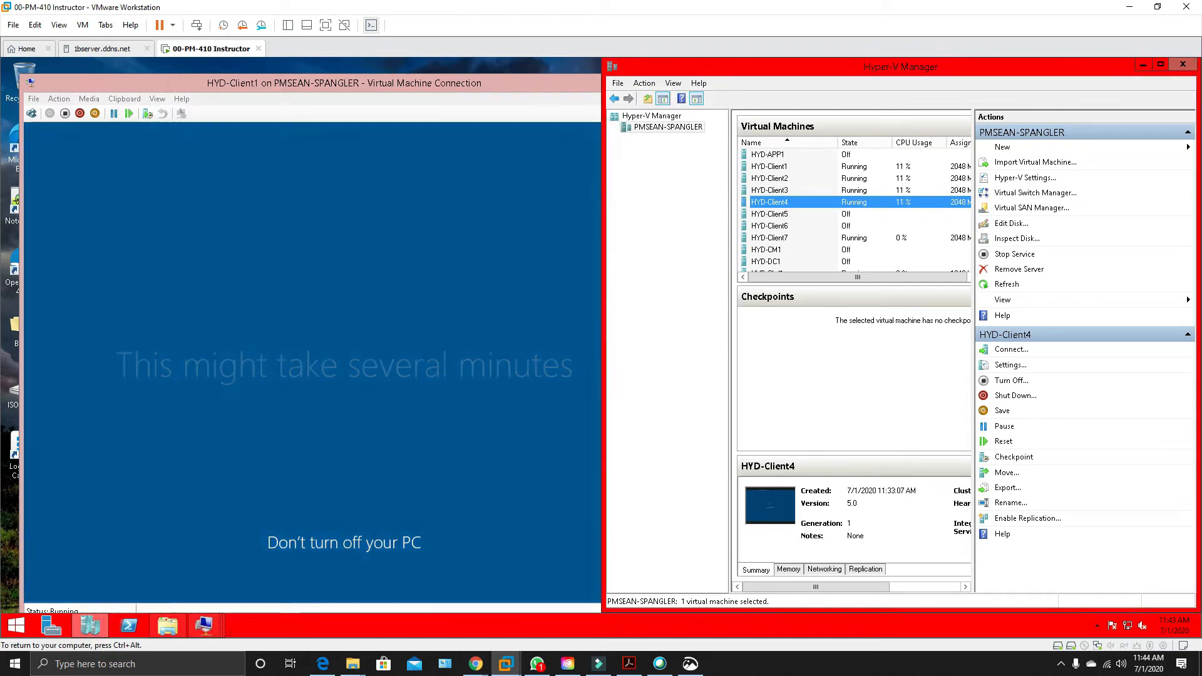
Check the setup progress of HYD-Client7 and HYD-Client2, minimizing each connection window again.
left_click(791, 179)
double_click(794, 236)
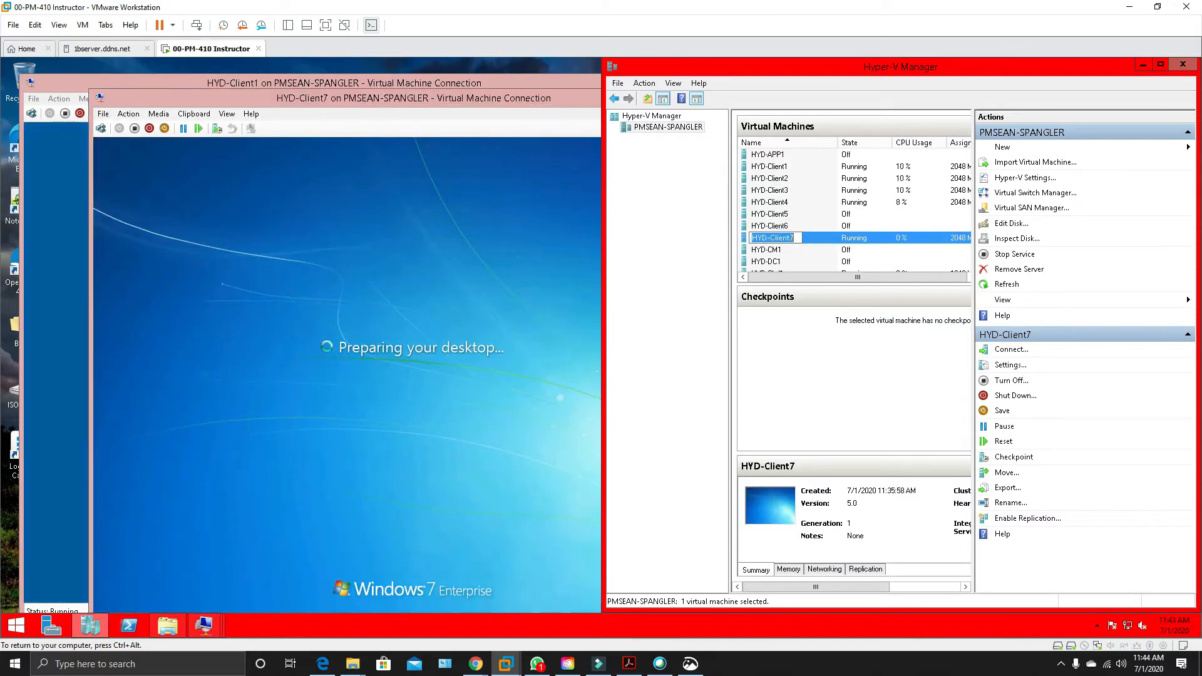
left_click(542, 102)
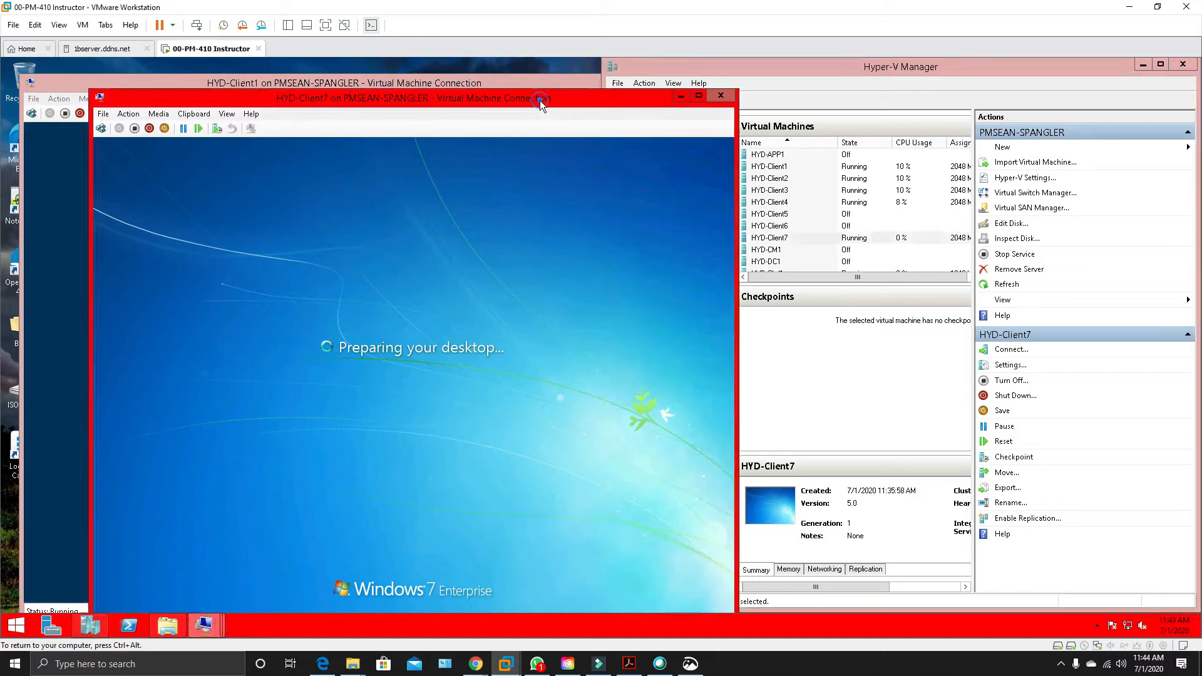
left_click(680, 96)
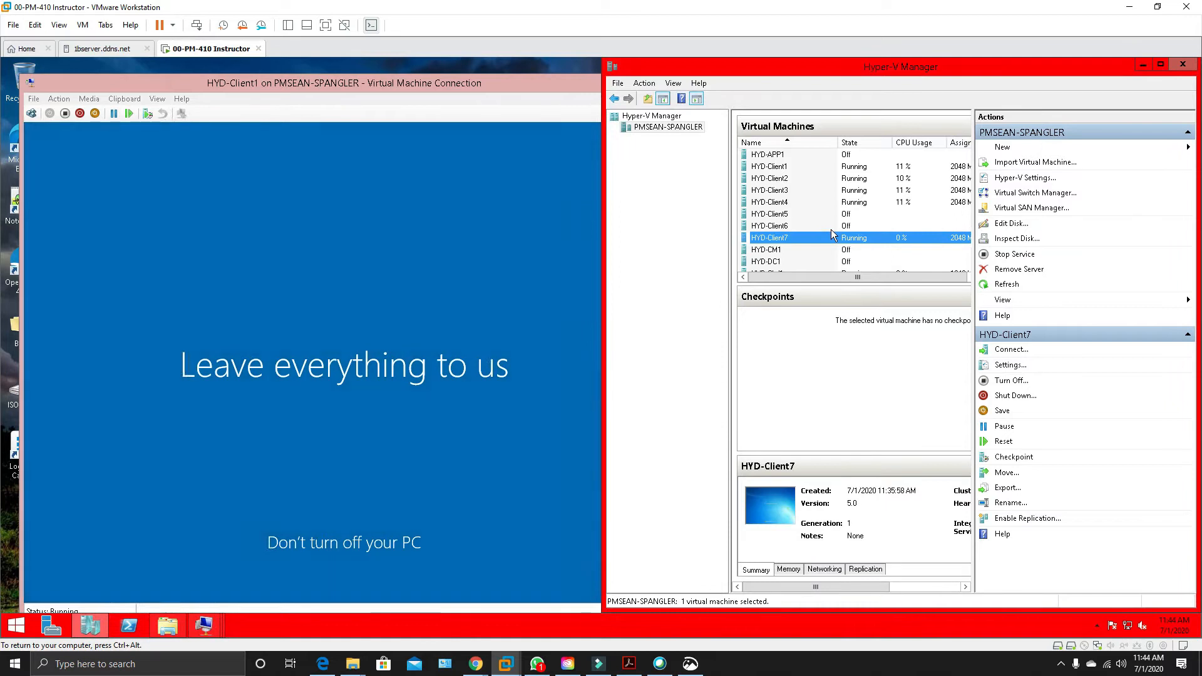
double_click(833, 179)
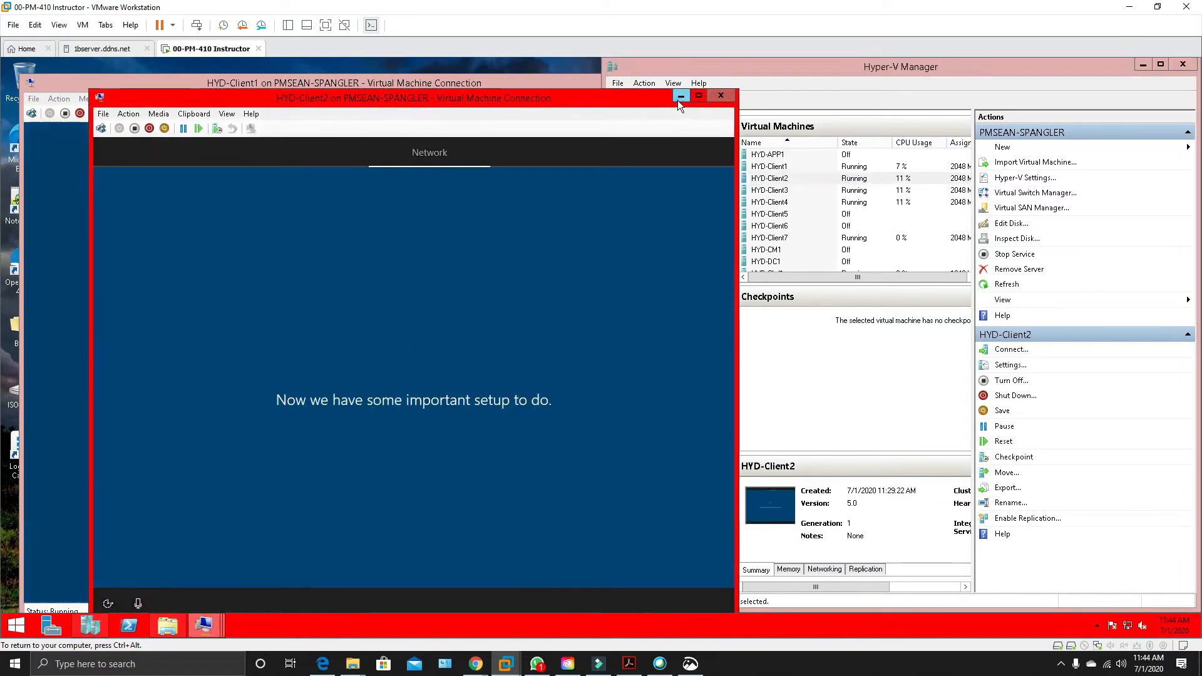
left_click(680, 96)
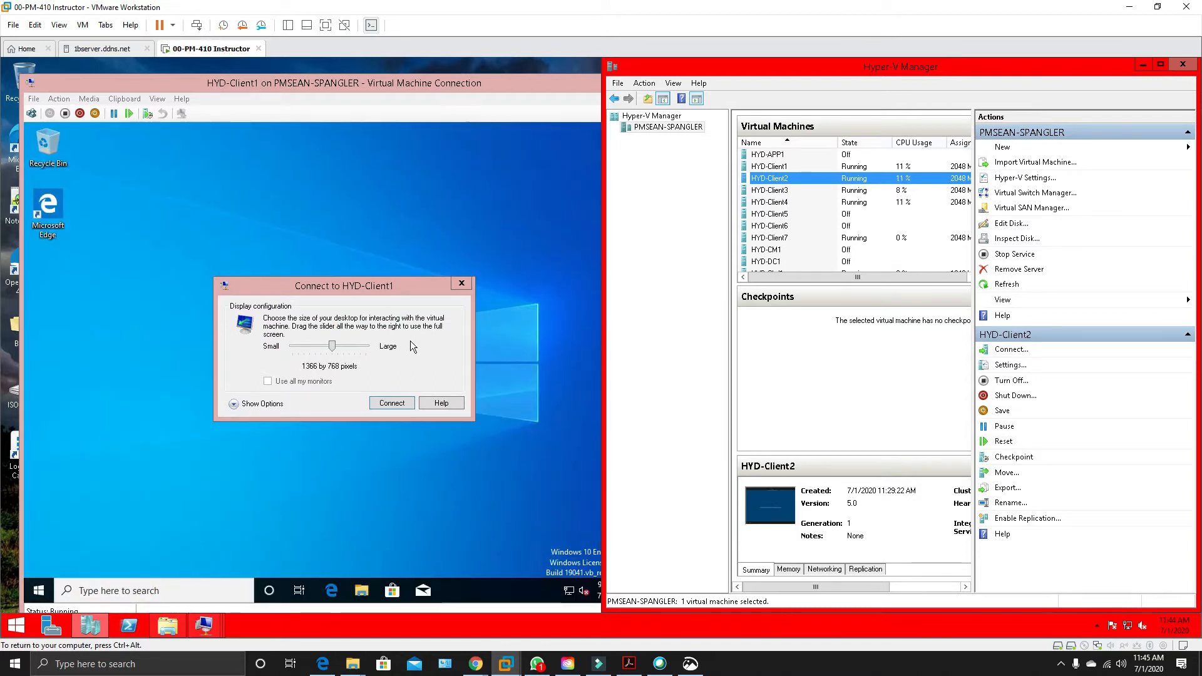
Connect to HYD-Client1's desktop at 1366 by 768 pixels and allow the PC to be discoverable on the network.
left_click(392, 403)
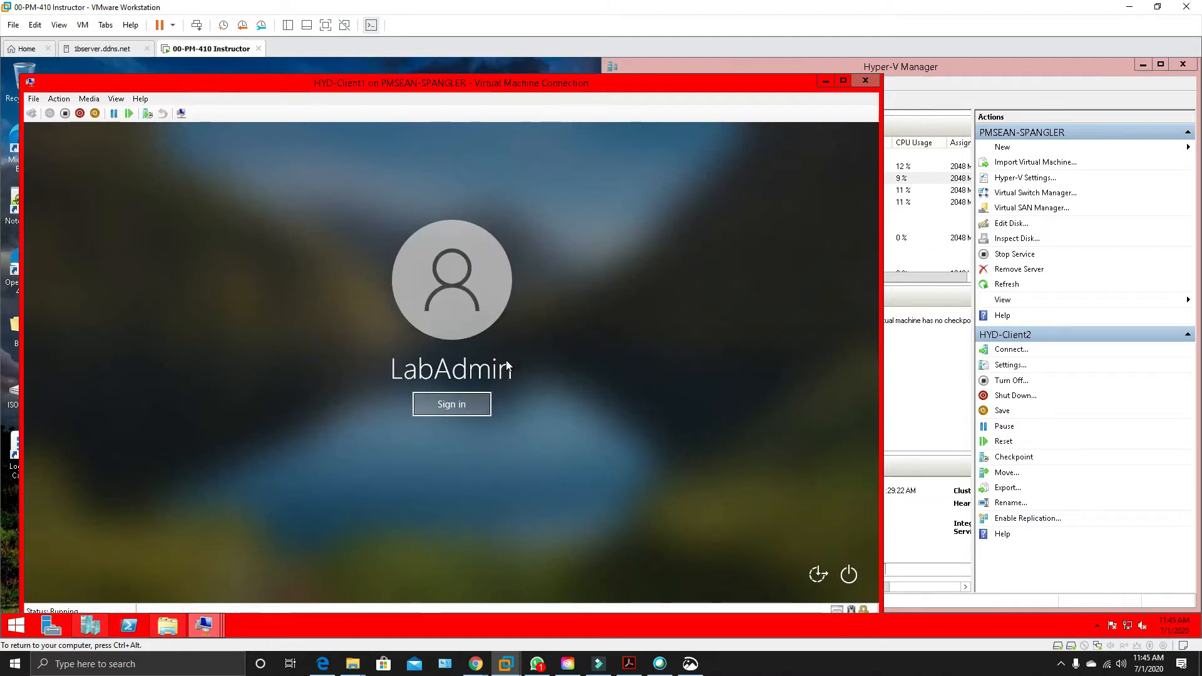
left_click(464, 397)
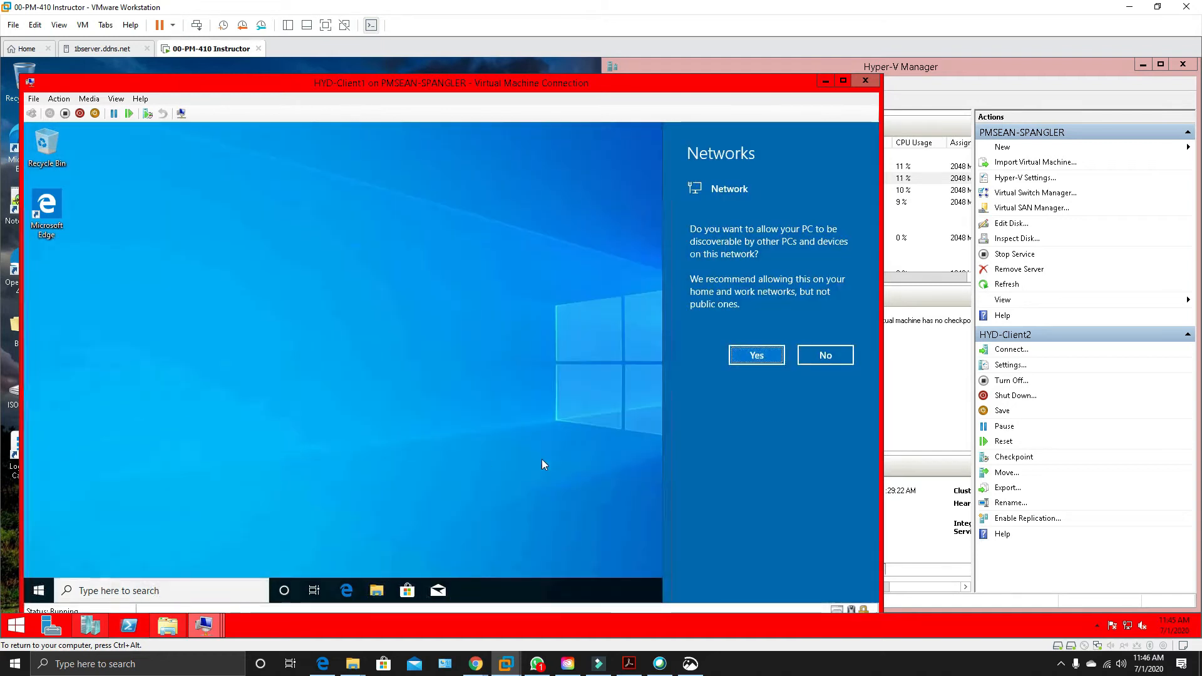
left_click(755, 355)
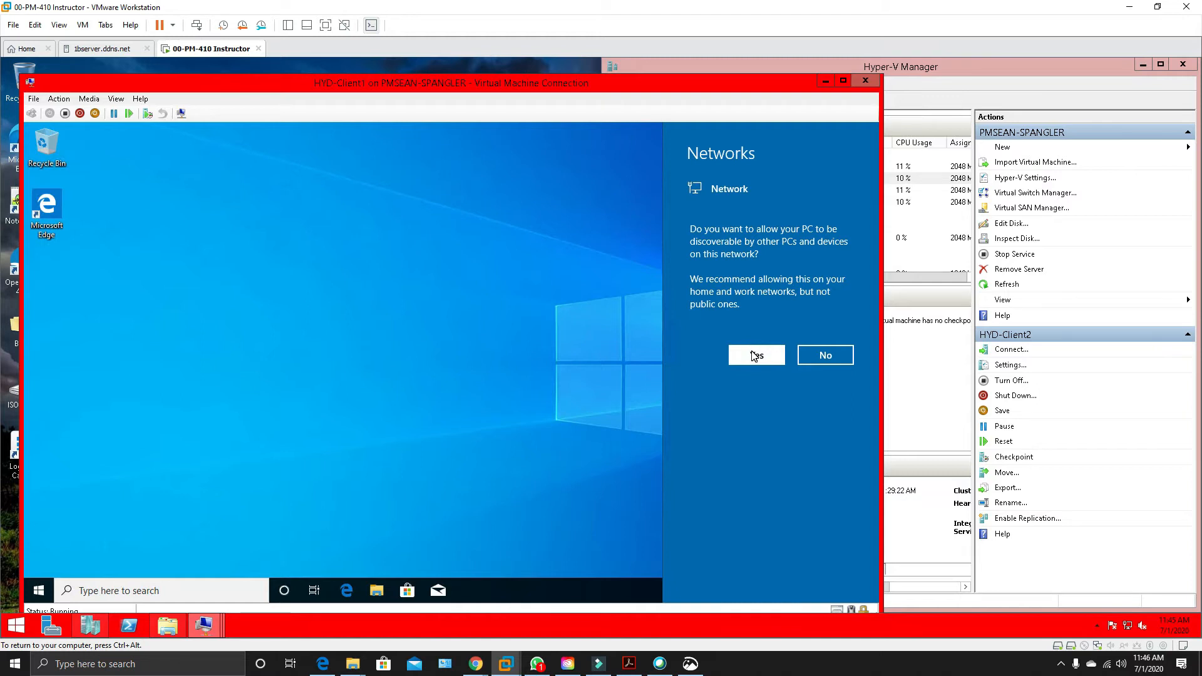
left_click(757, 355)
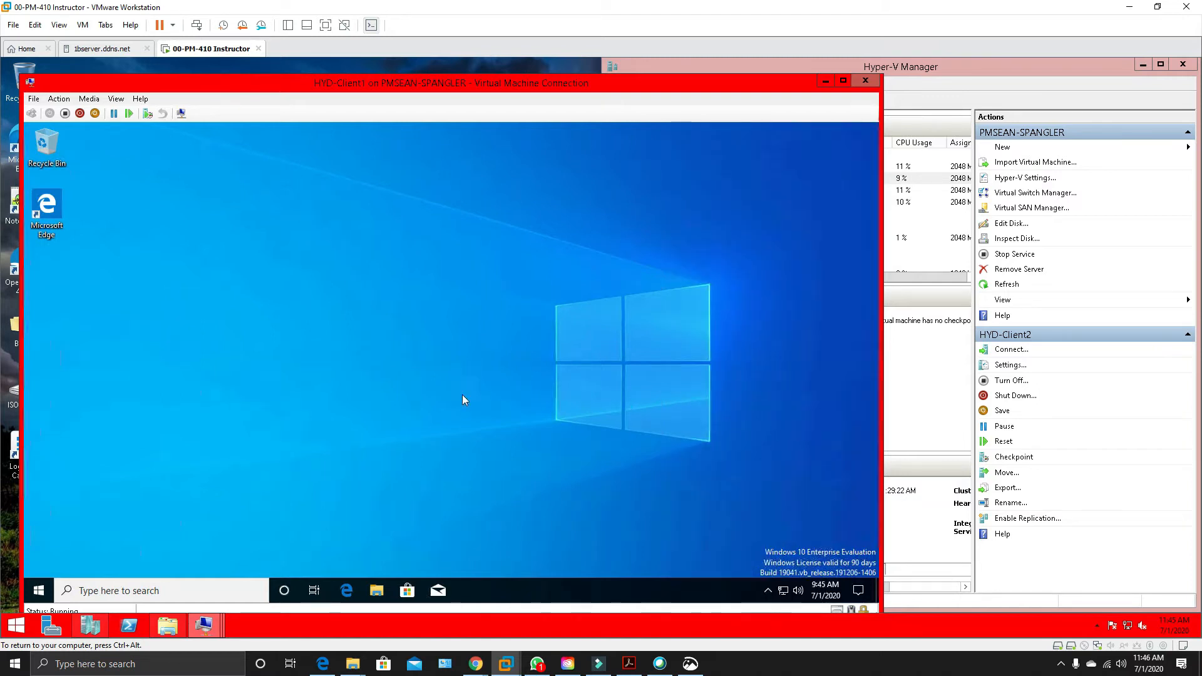
Open the password change screen for LabAdmin on HYD-Client1, leaving the old password blank and moving to the new password.
left_click(38, 588)
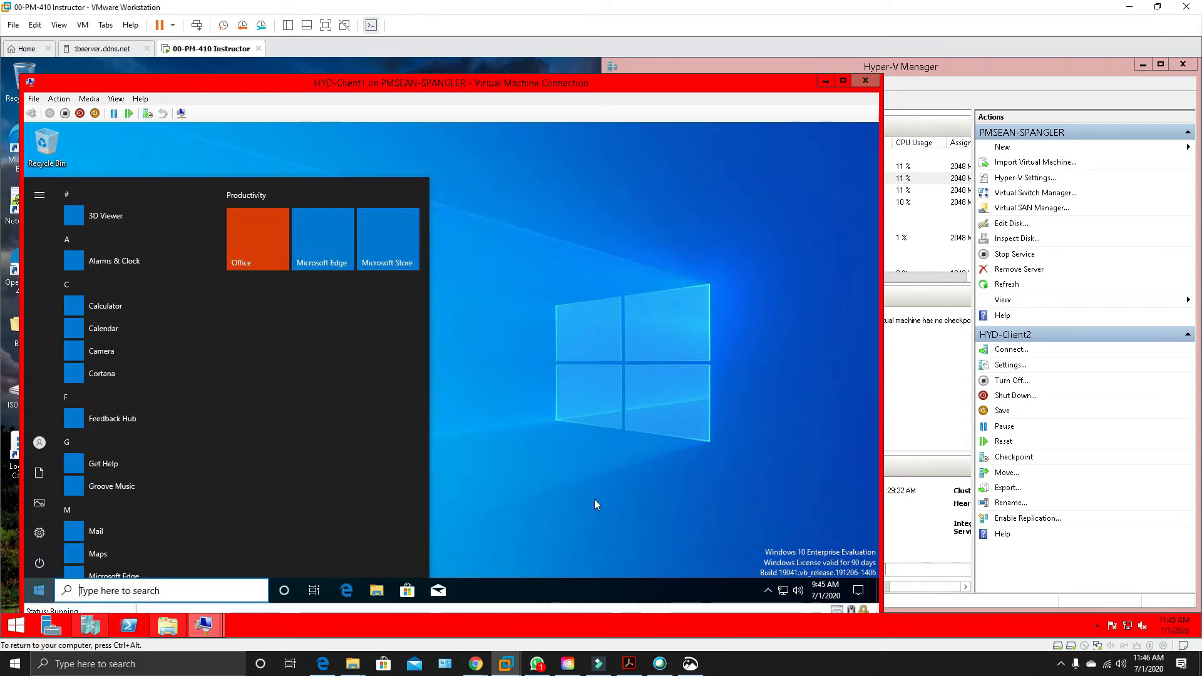
left_click(638, 472)
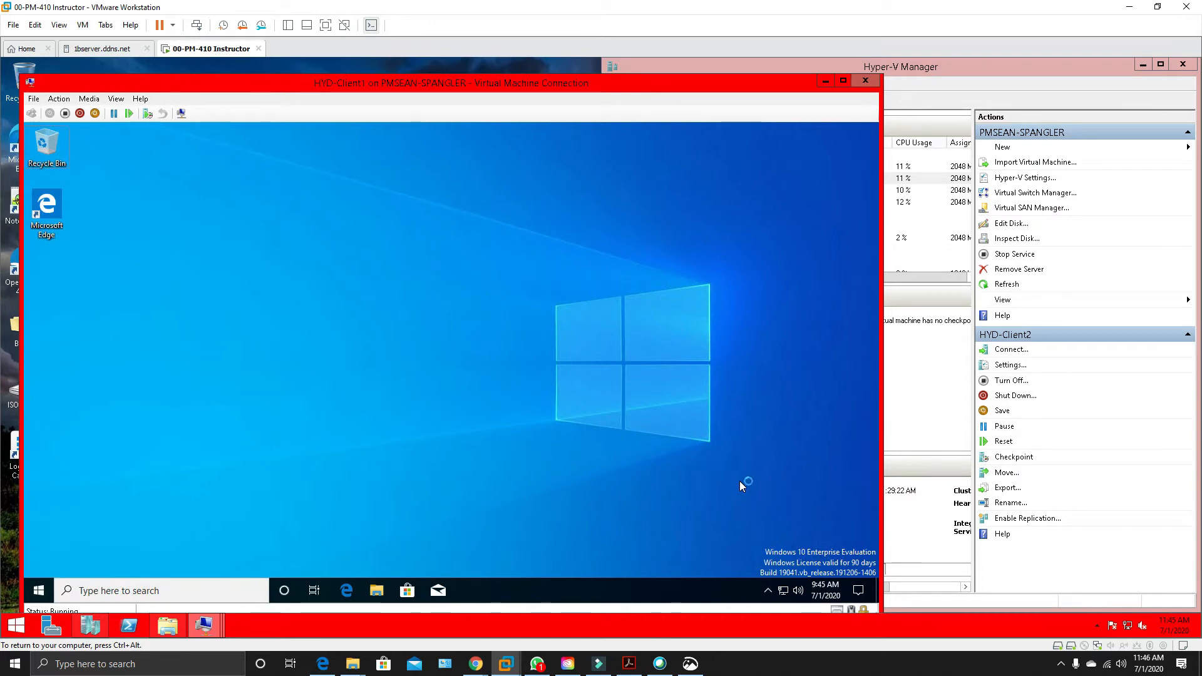
key("ctrl+alt+End")
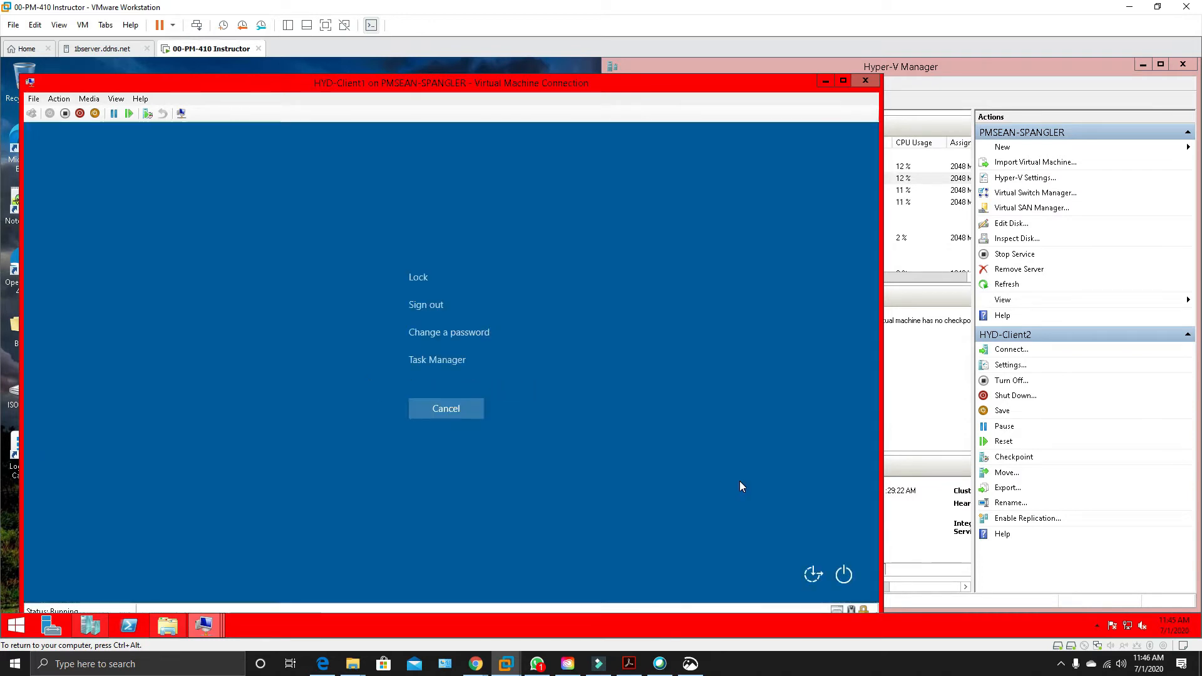
left_click(467, 335)
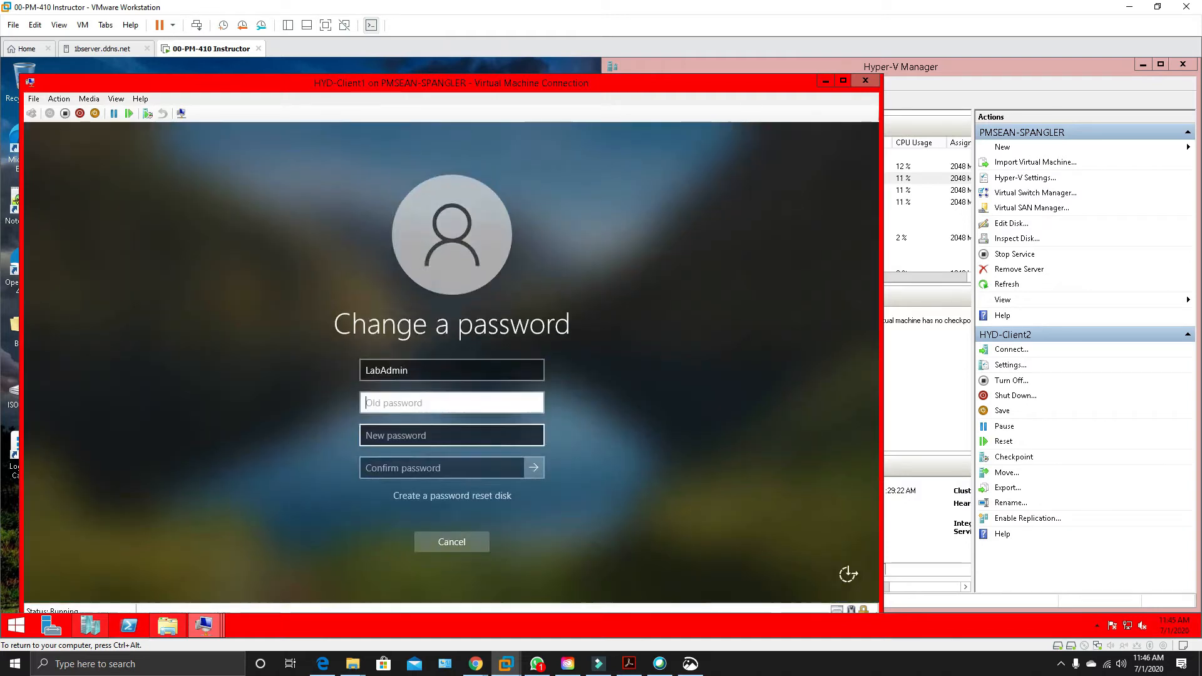
left_click(452, 434)
Enter a new password for LabAdmin, reveal it for checking, and clear the field.
type("Pa$$w0rd")
left_click(536, 435)
left_click(536, 435)
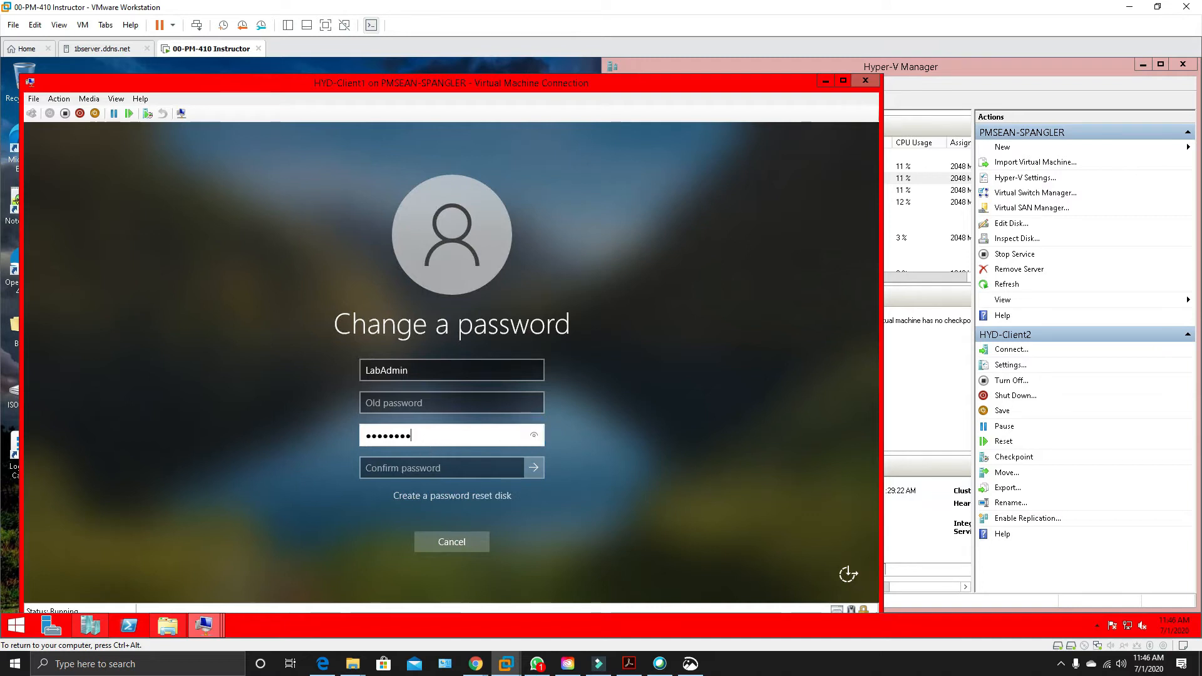
key("BackSpace")
key("BackSpace")
key("BackSpace")
key("BackSpace")
key("BackSpace")
key("BackSpace")
key("BackSpace")
key("BackSpace")
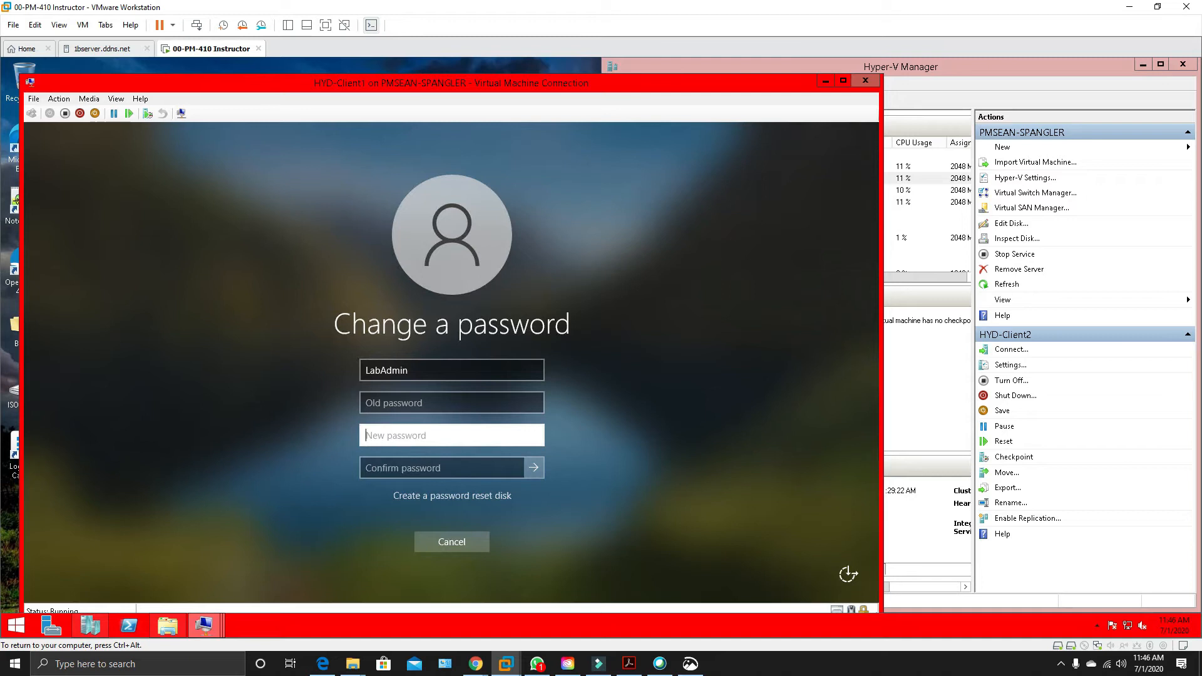
Enter LabAdmin's new account password, reveal it for checking, repeat it as the confirmation, and submit the password change.
type("P")
type("••••••")
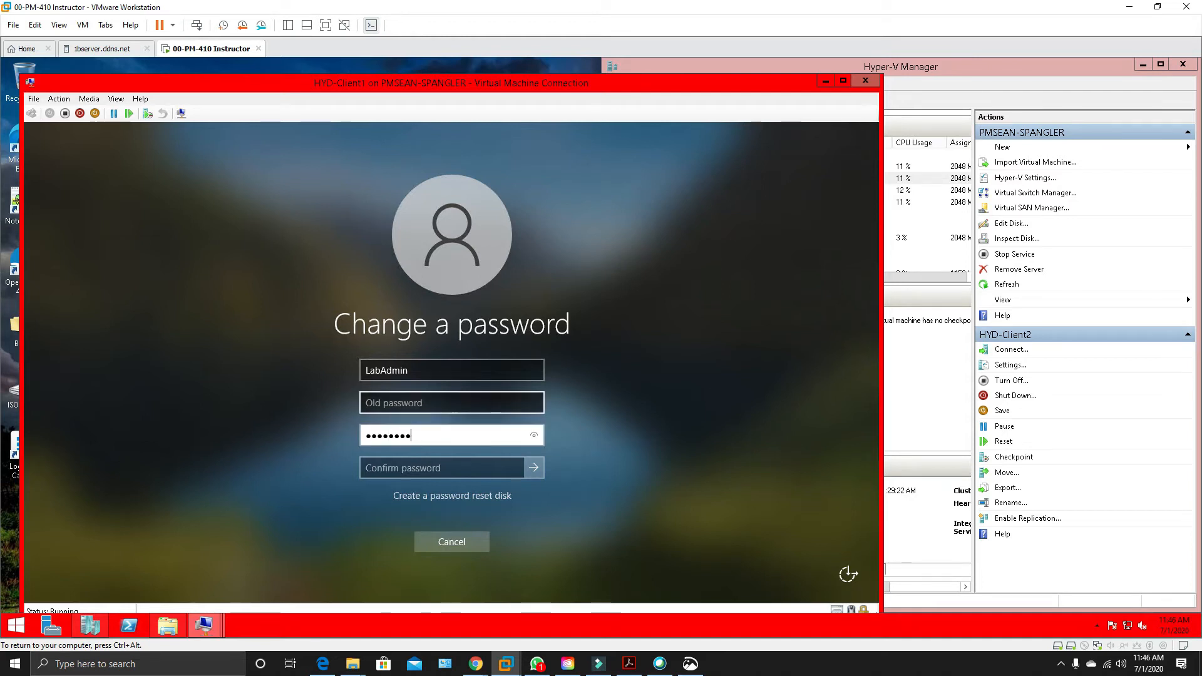
type("d")
left_click(535, 437)
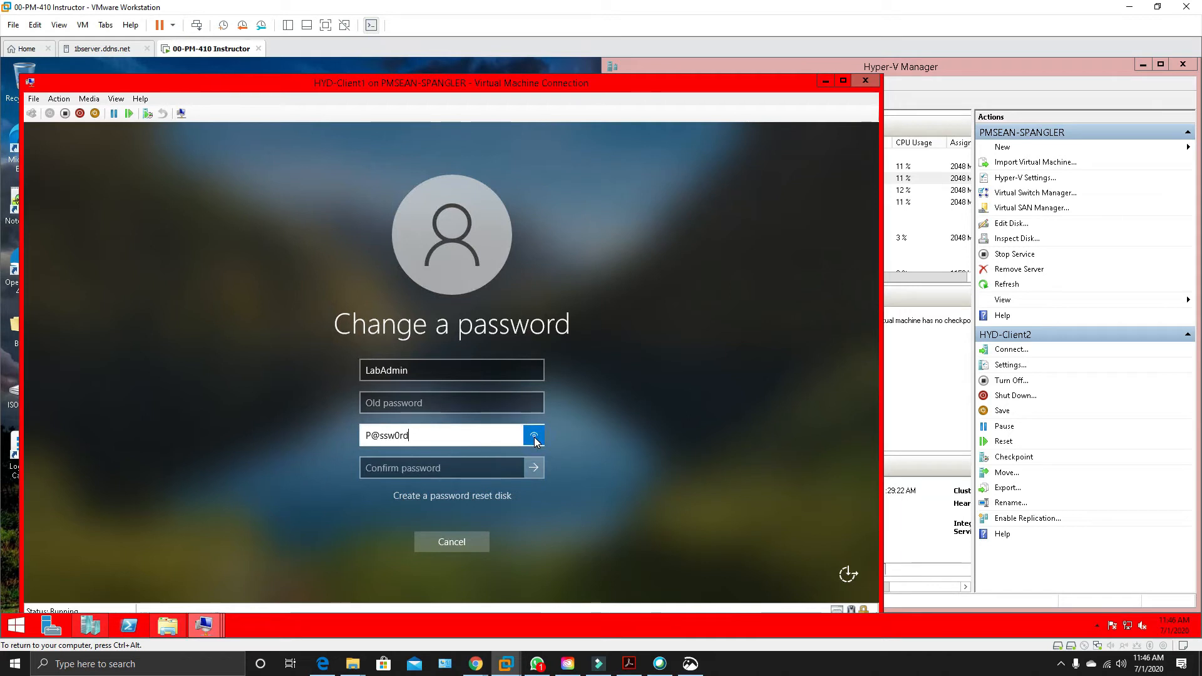
left_click(534, 438)
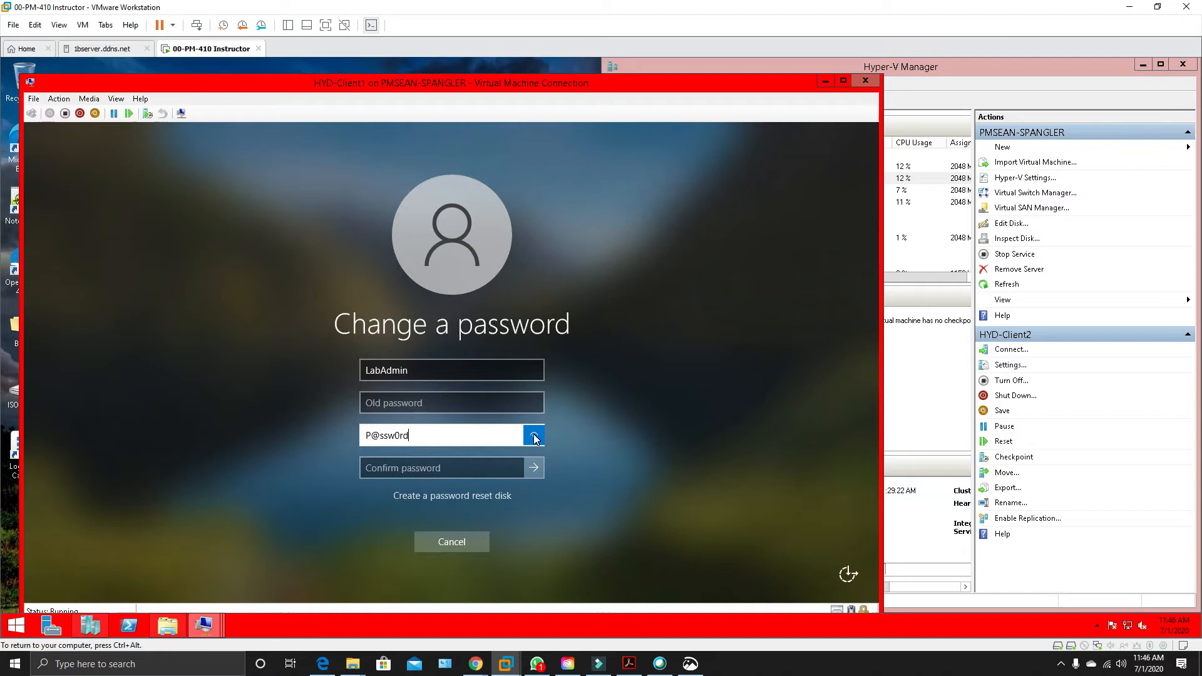
left_click(482, 466)
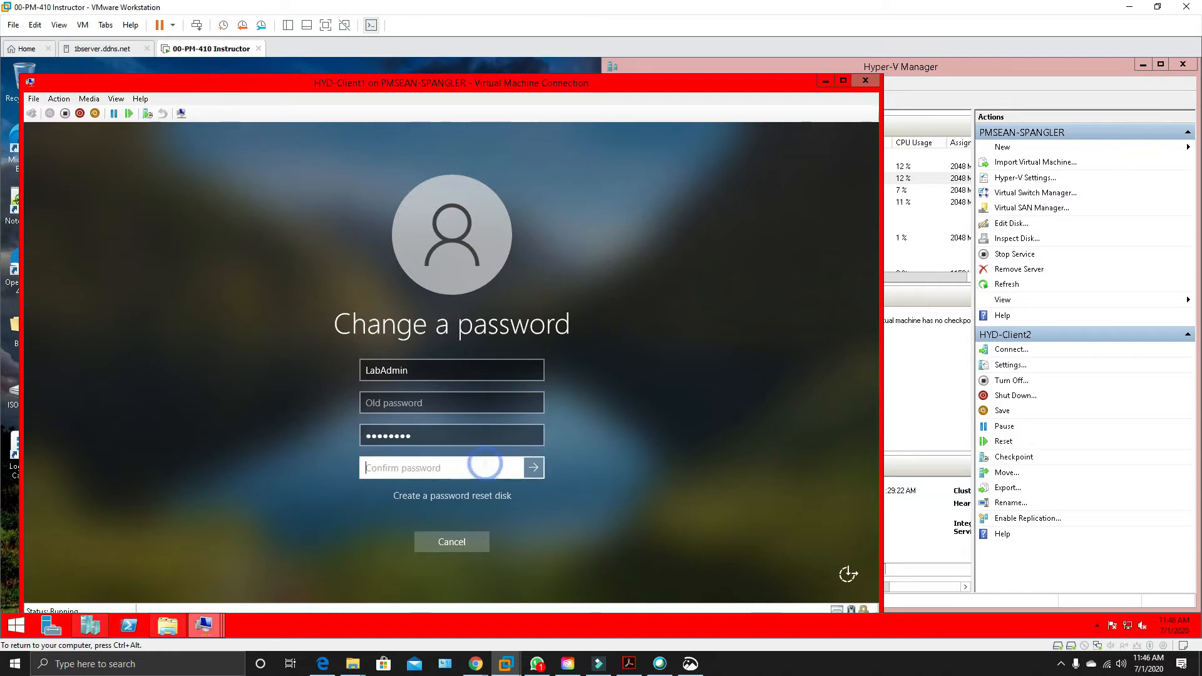
type("P@ssw0r")
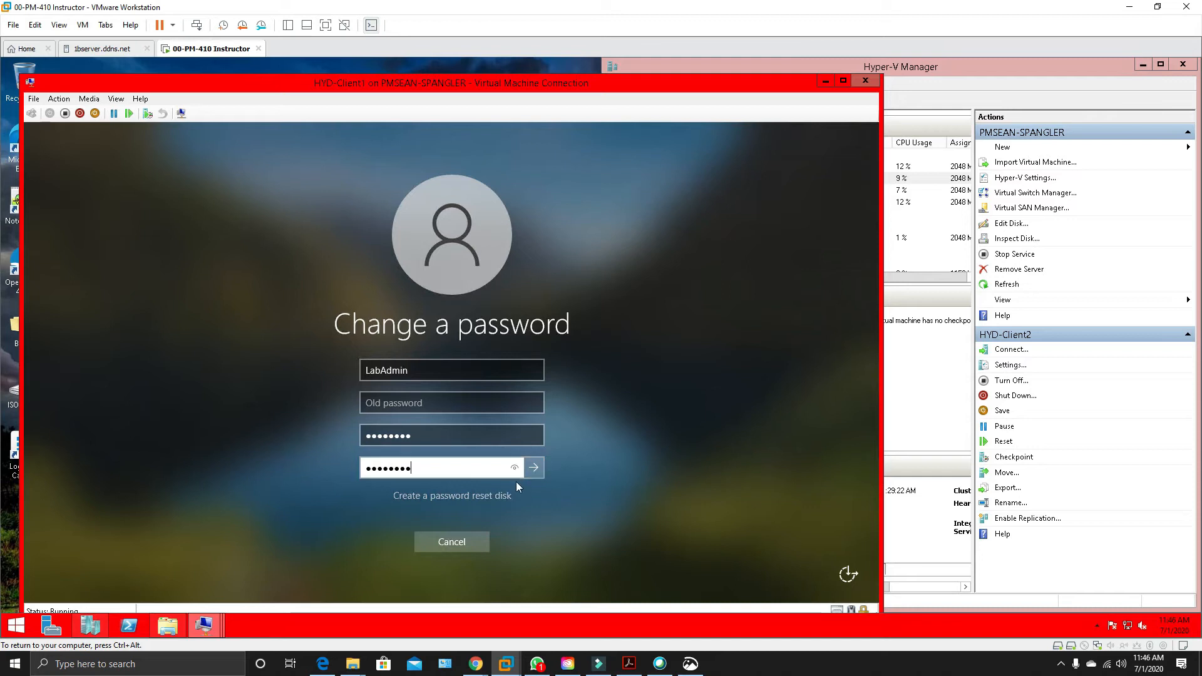
left_click(532, 467)
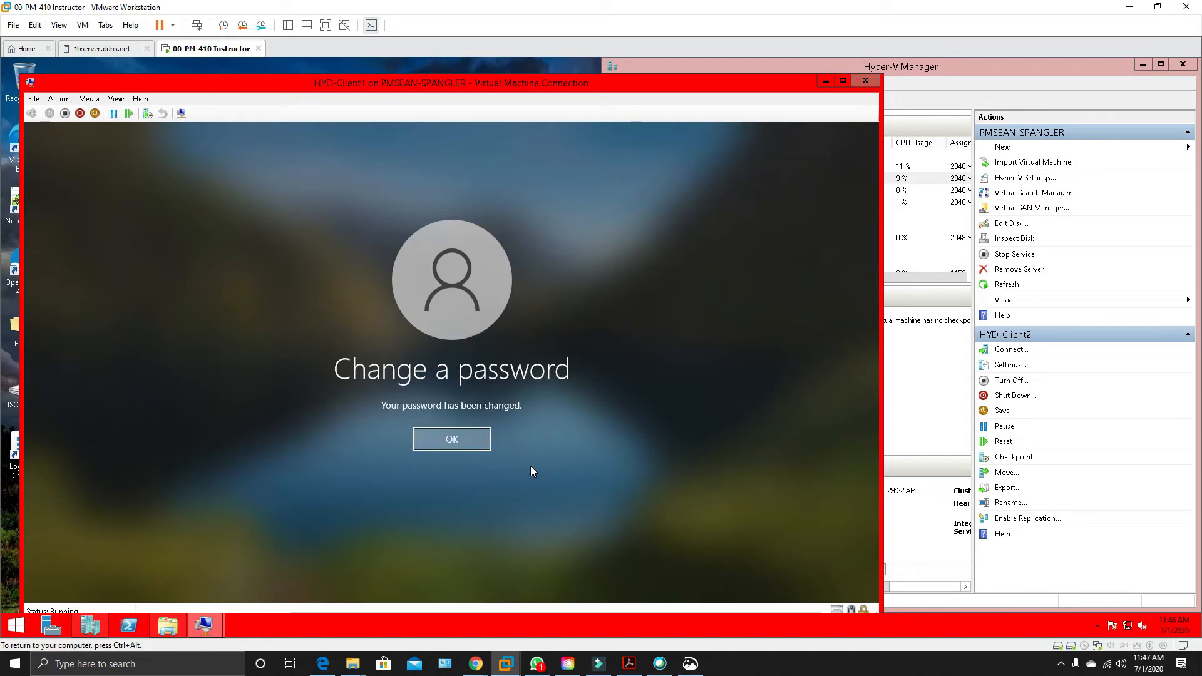
left_click(464, 429)
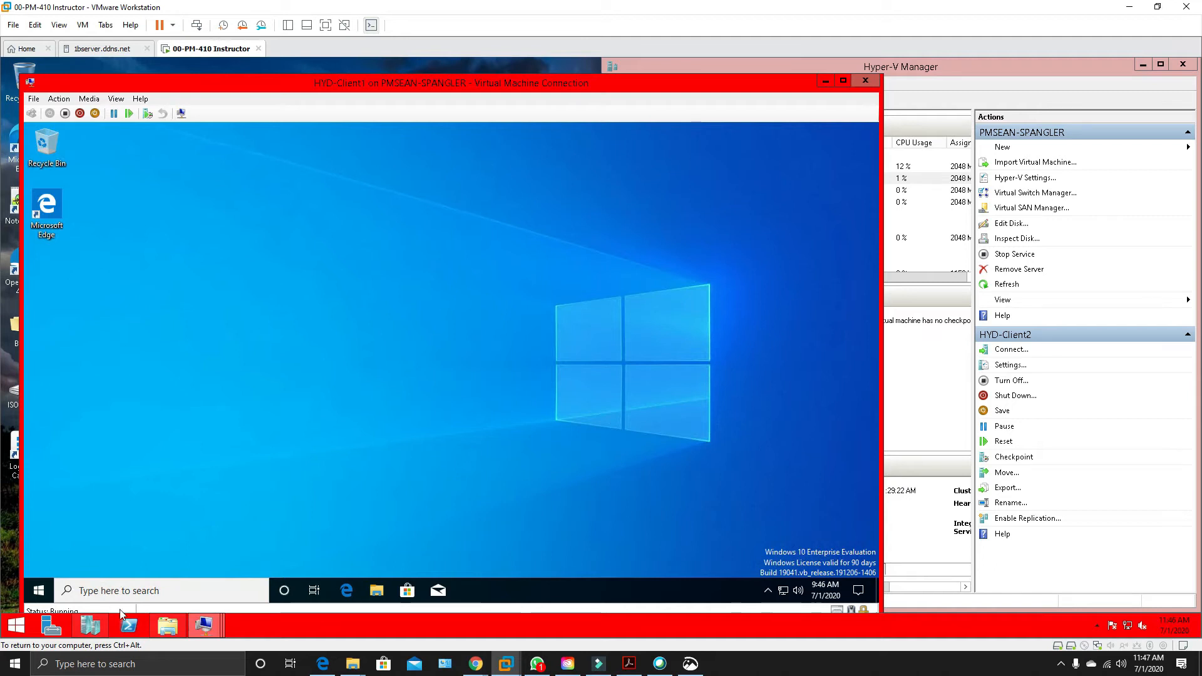
Set HYD-Client1's time zone to (UTC-06:00) Central Time (US & Canada) and close the date and time settings.
left_click(823, 590)
right_click(823, 589)
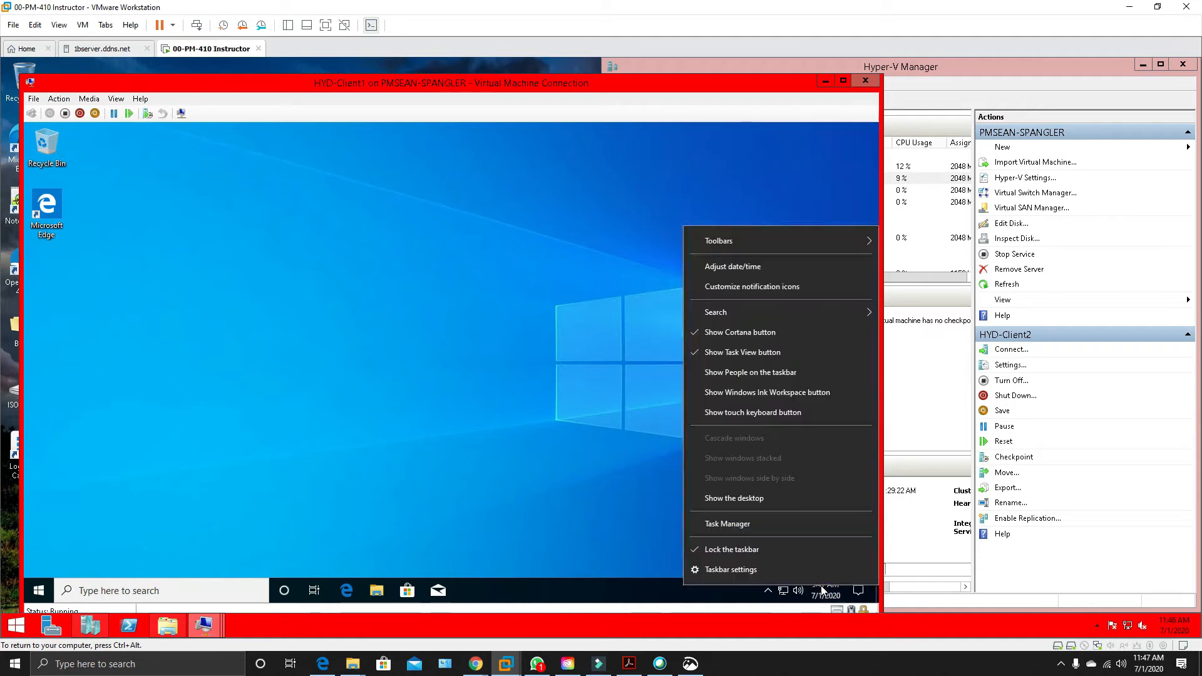
left_click(750, 268)
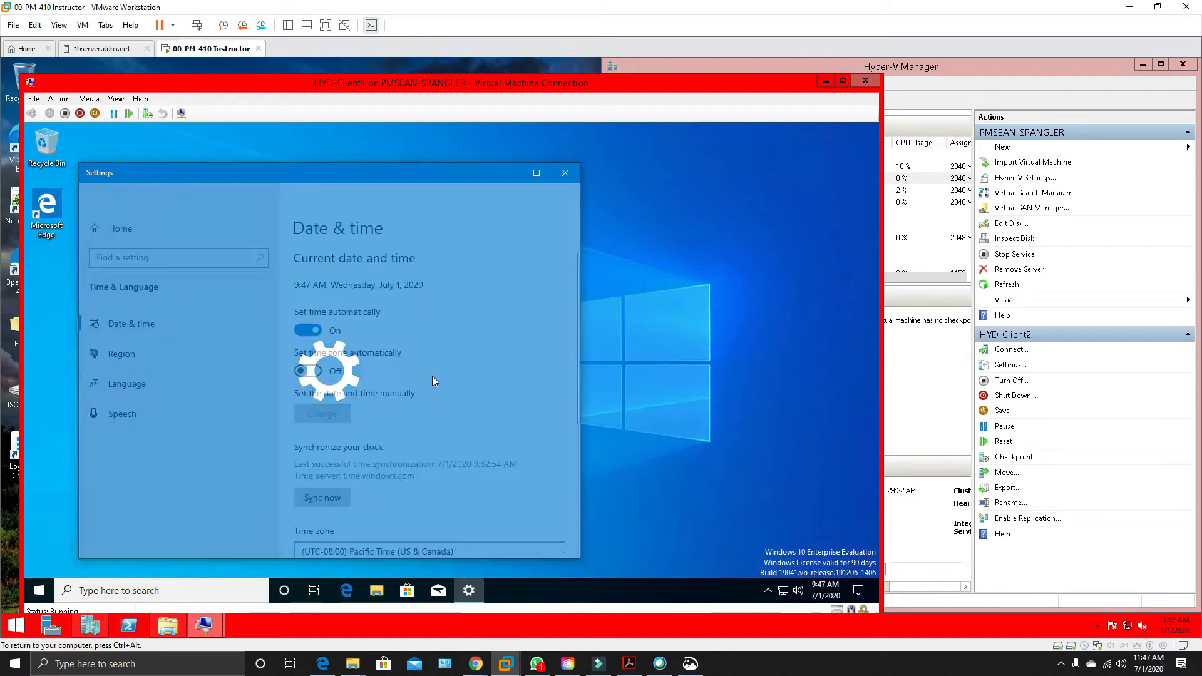
left_click(529, 534)
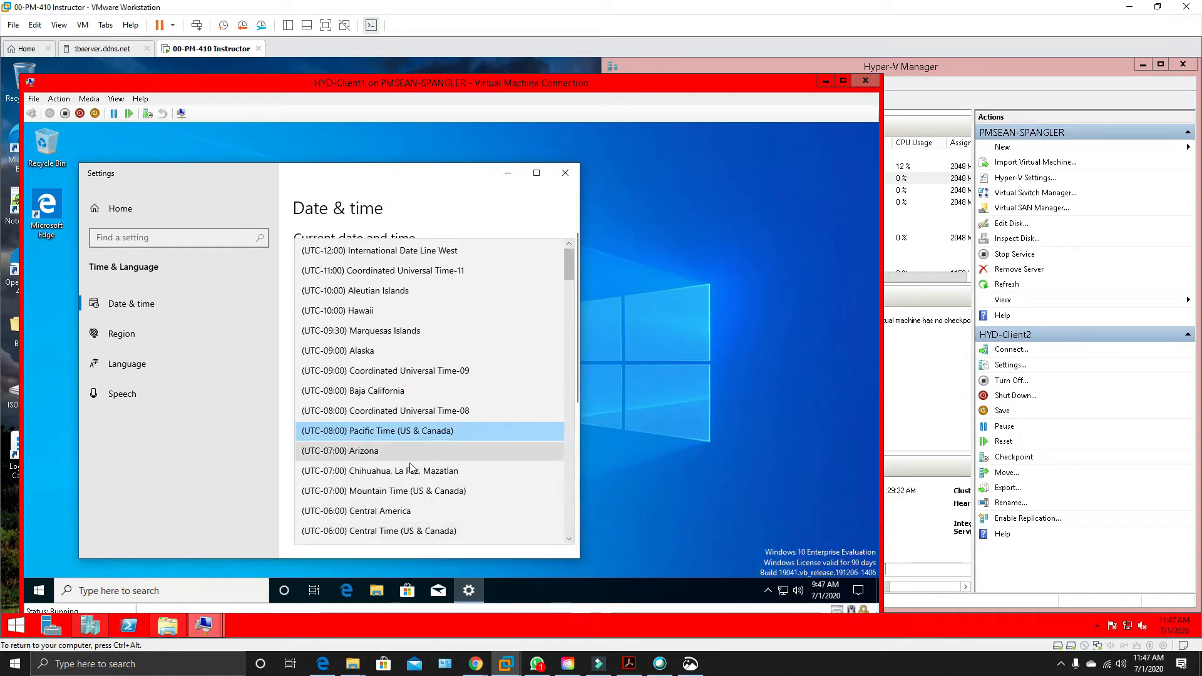
left_click(390, 534)
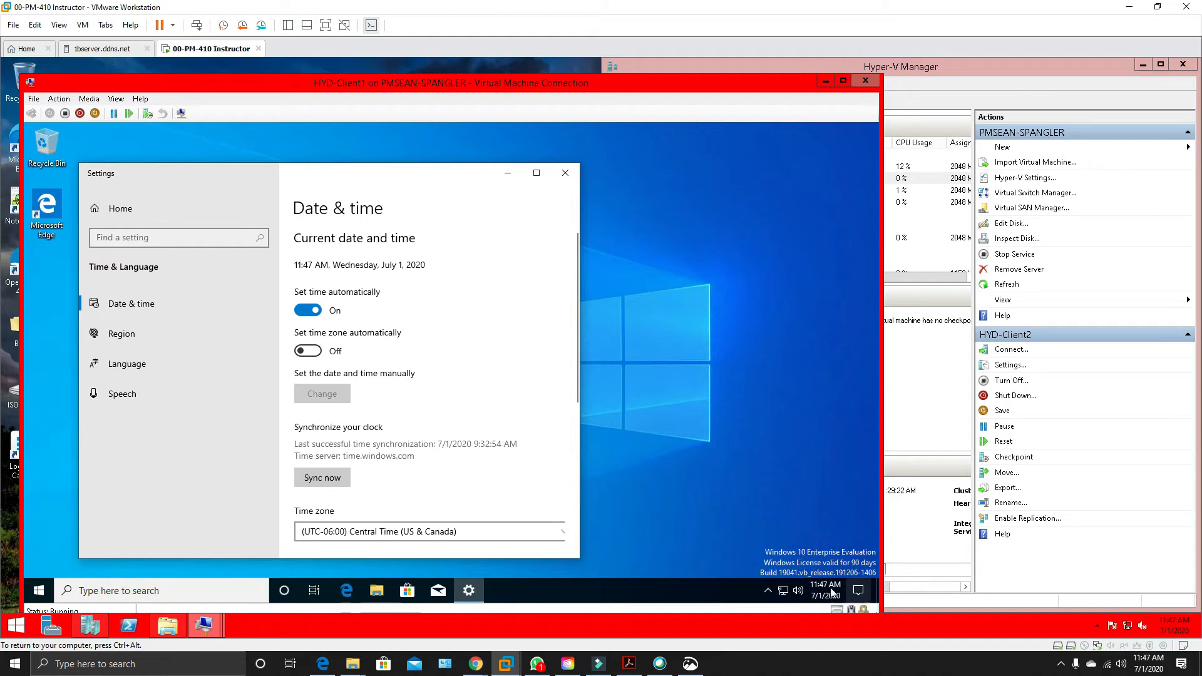
left_click(565, 172)
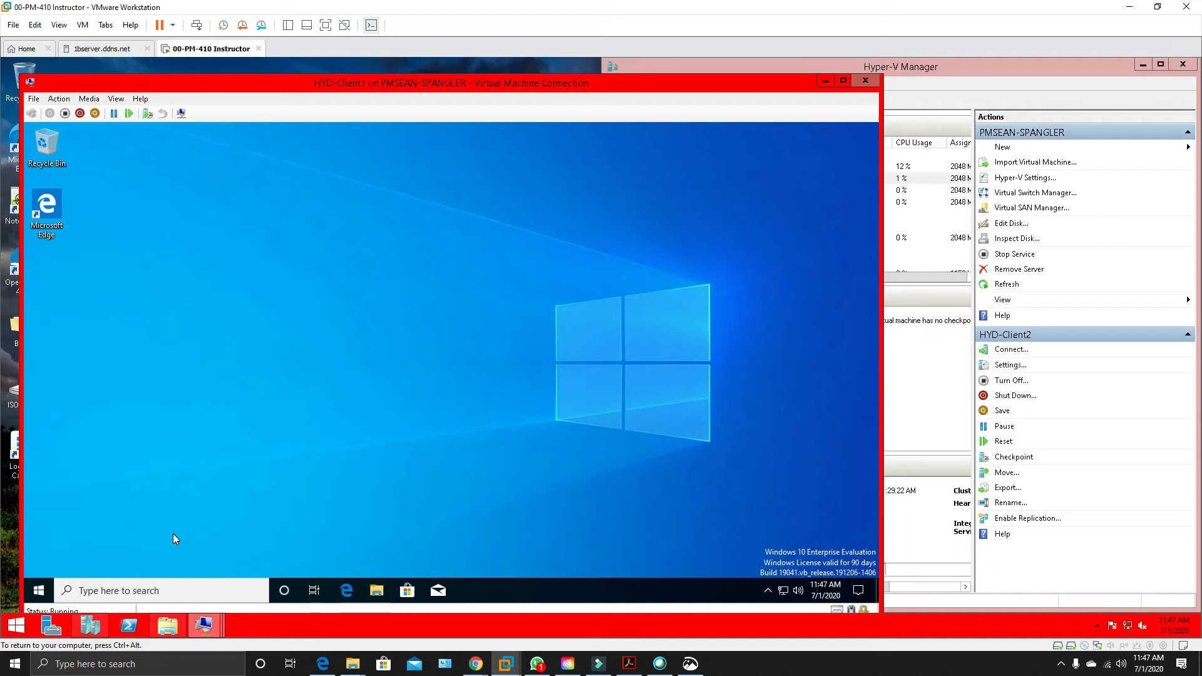
Find the System page by searching for "sys" and open the computer name and domain change dialog.
key("super")
type("sy")
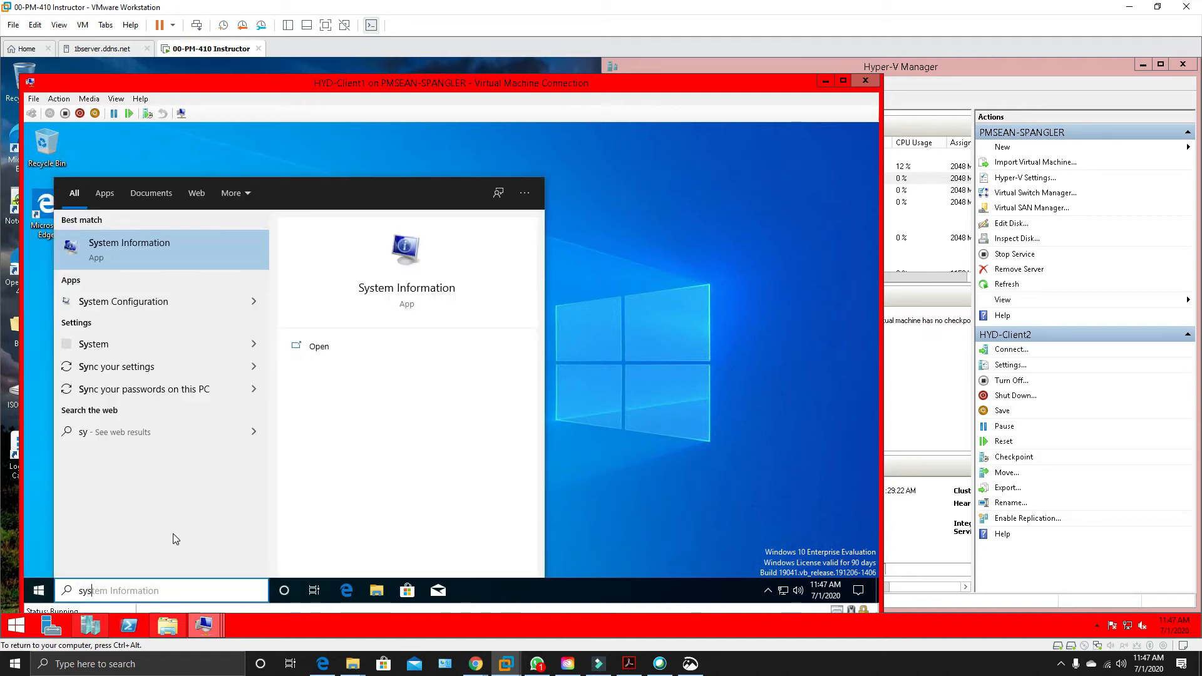
type("s")
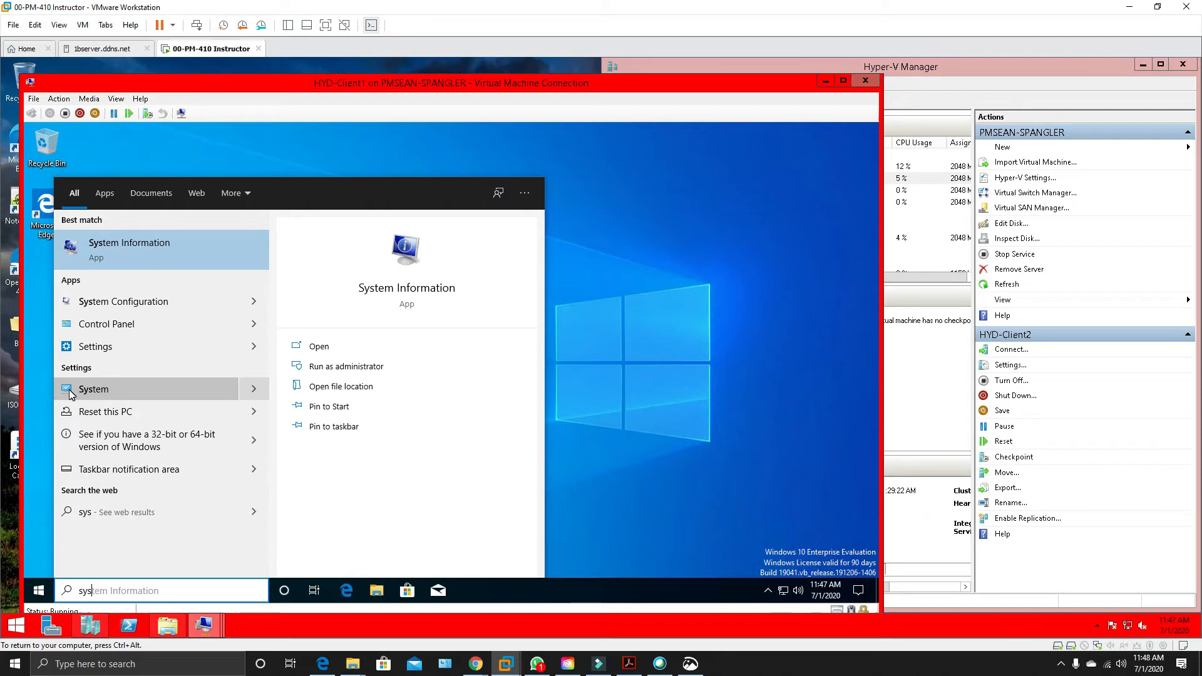
left_click(232, 387)
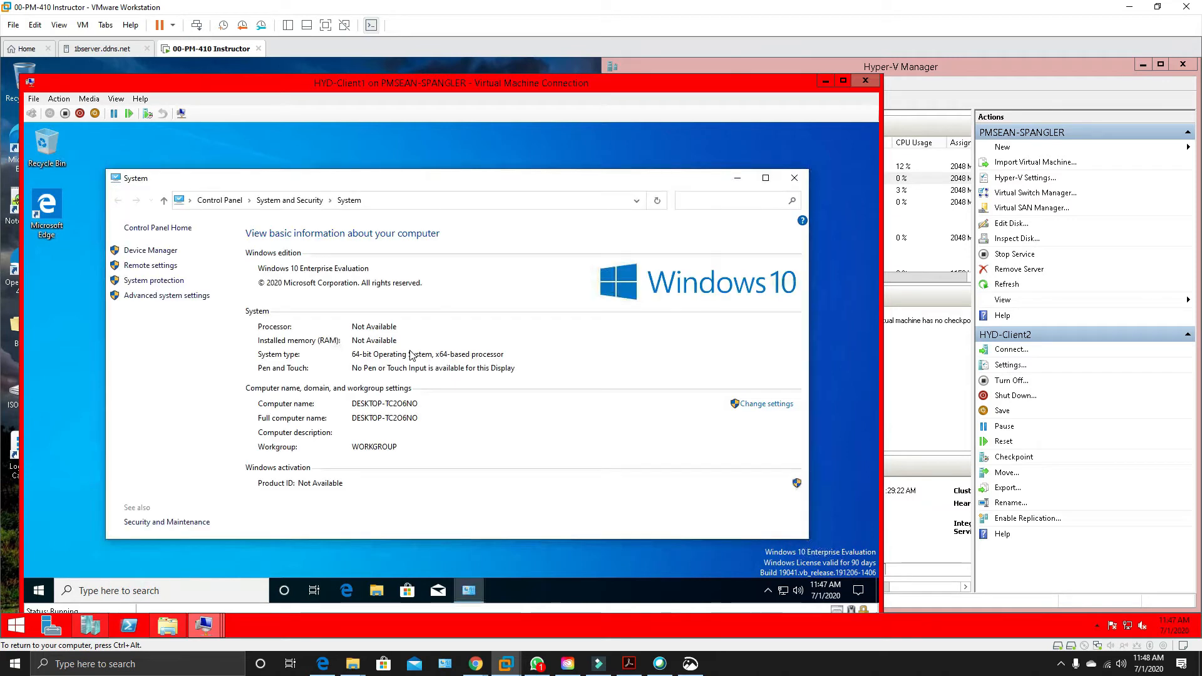
left_click(767, 403)
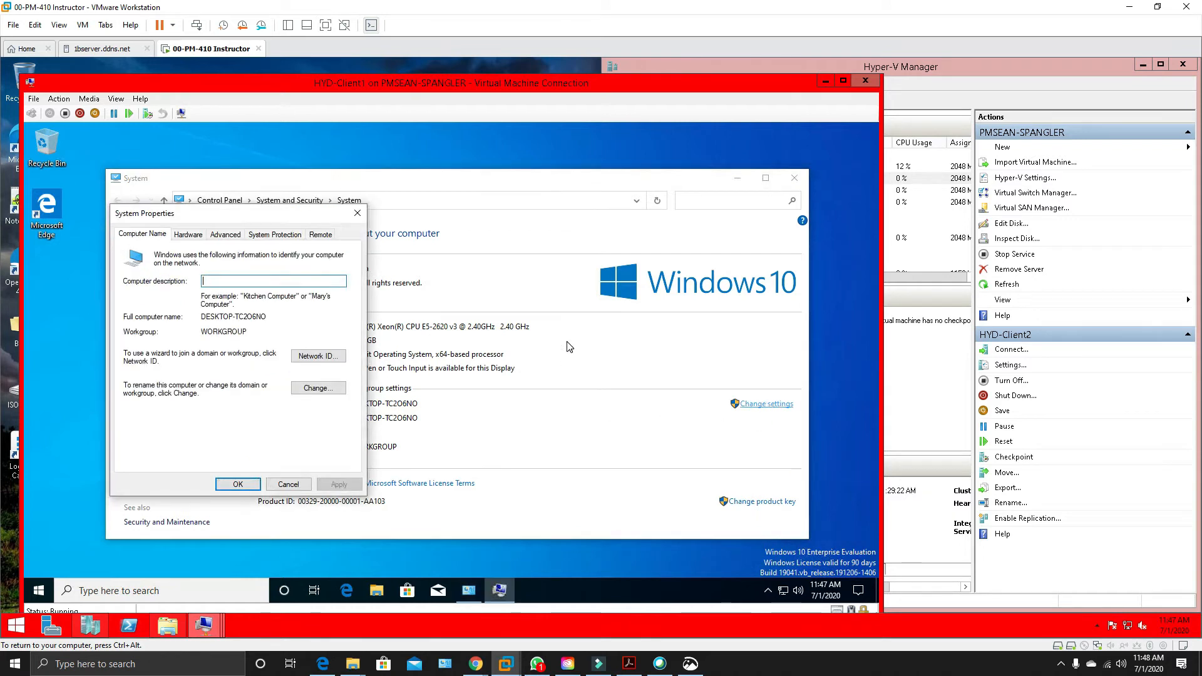
left_click(309, 391)
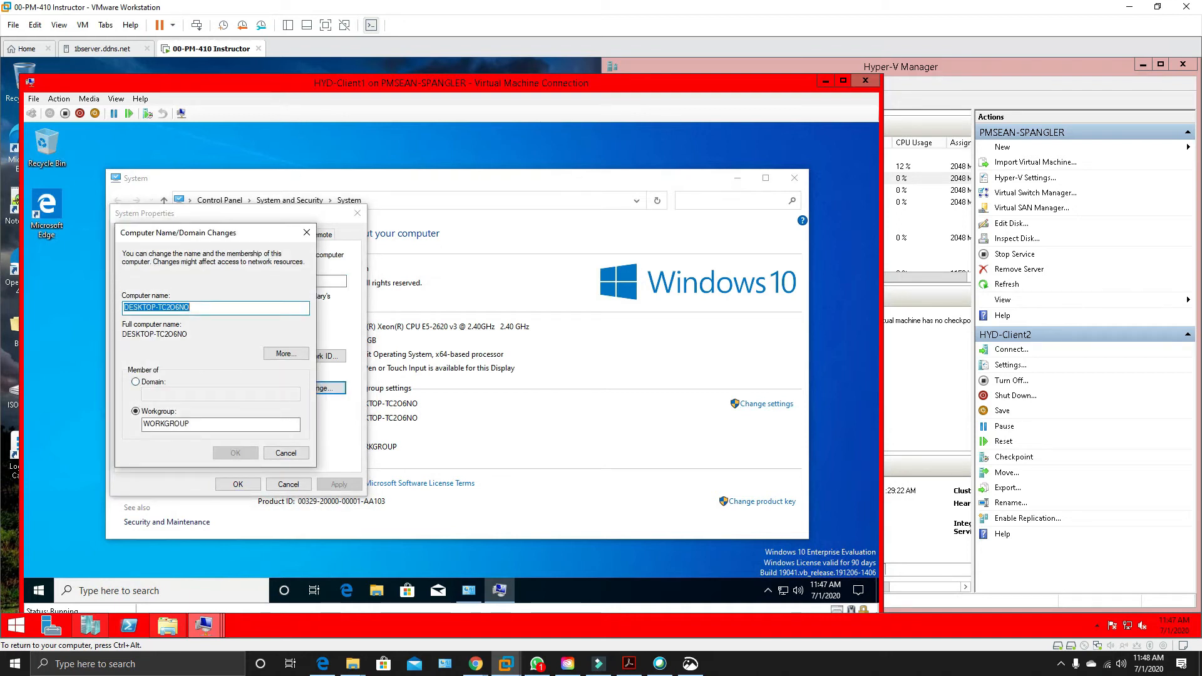
Rename the computer HYD-Client1, keep it in its workgroup, and postpone the restart.
right_click(170, 308)
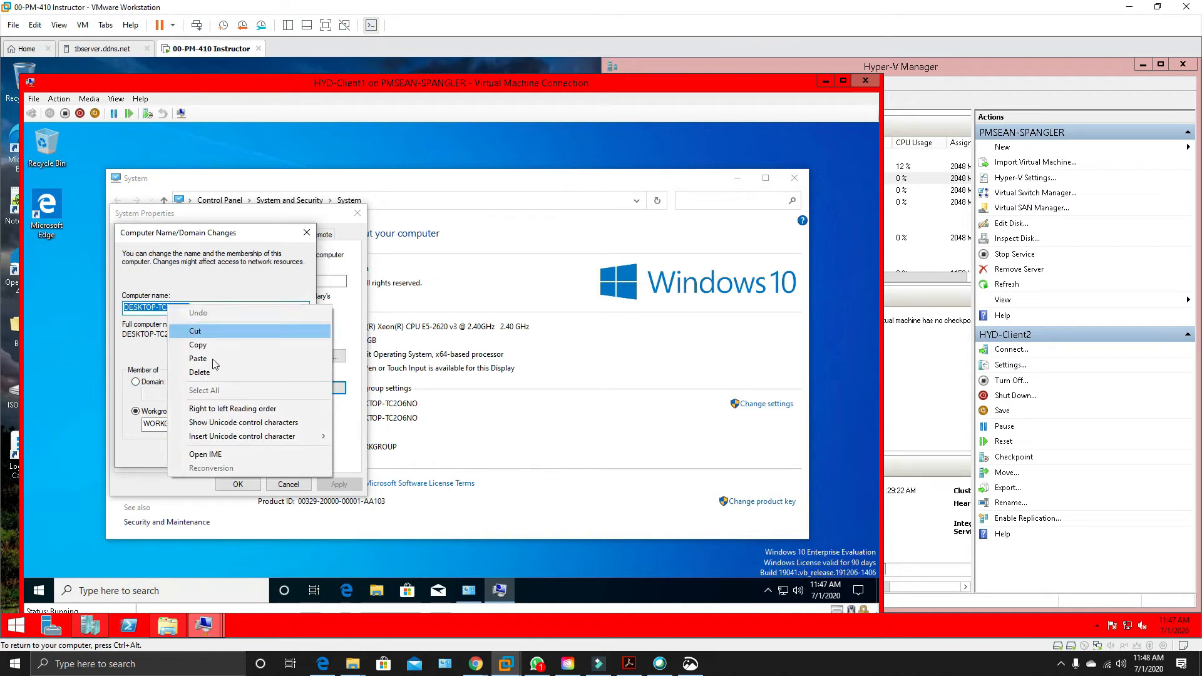
left_click(198, 358)
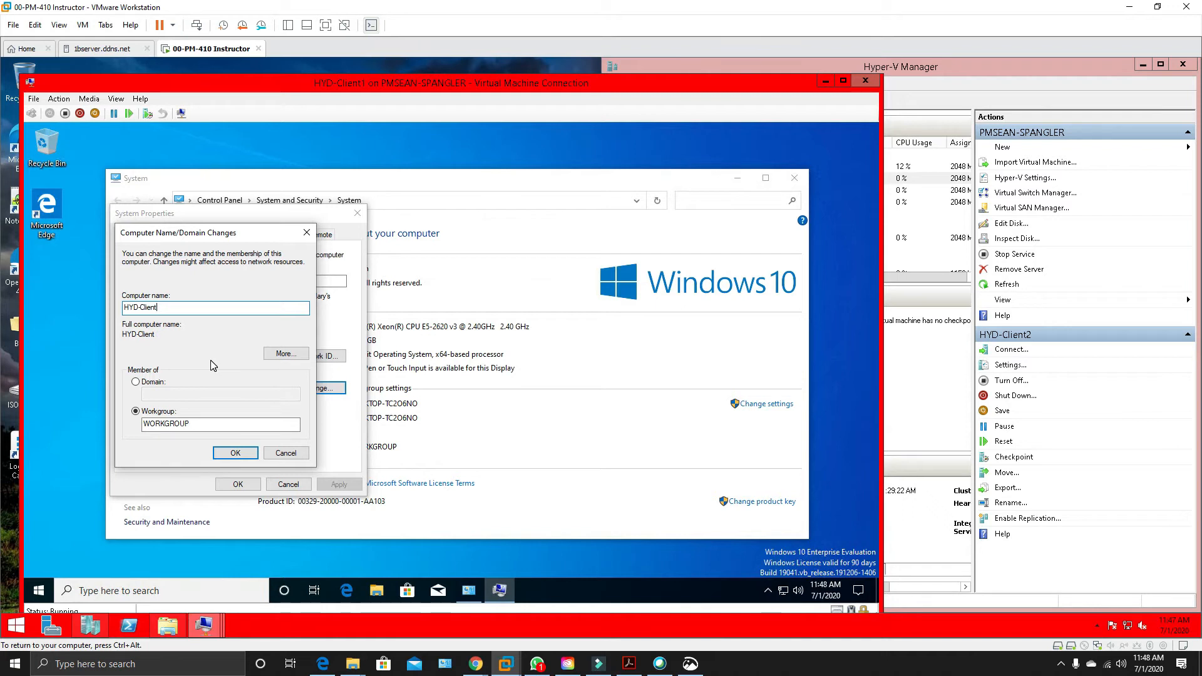
left_click(237, 453)
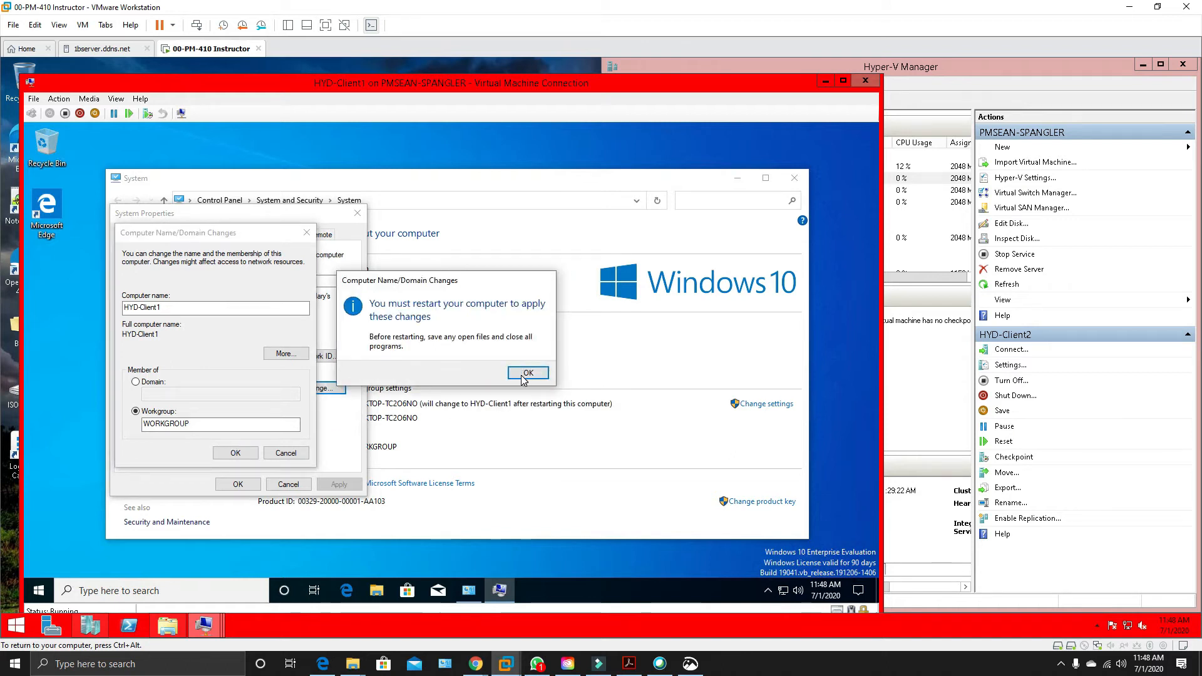
left_click(525, 372)
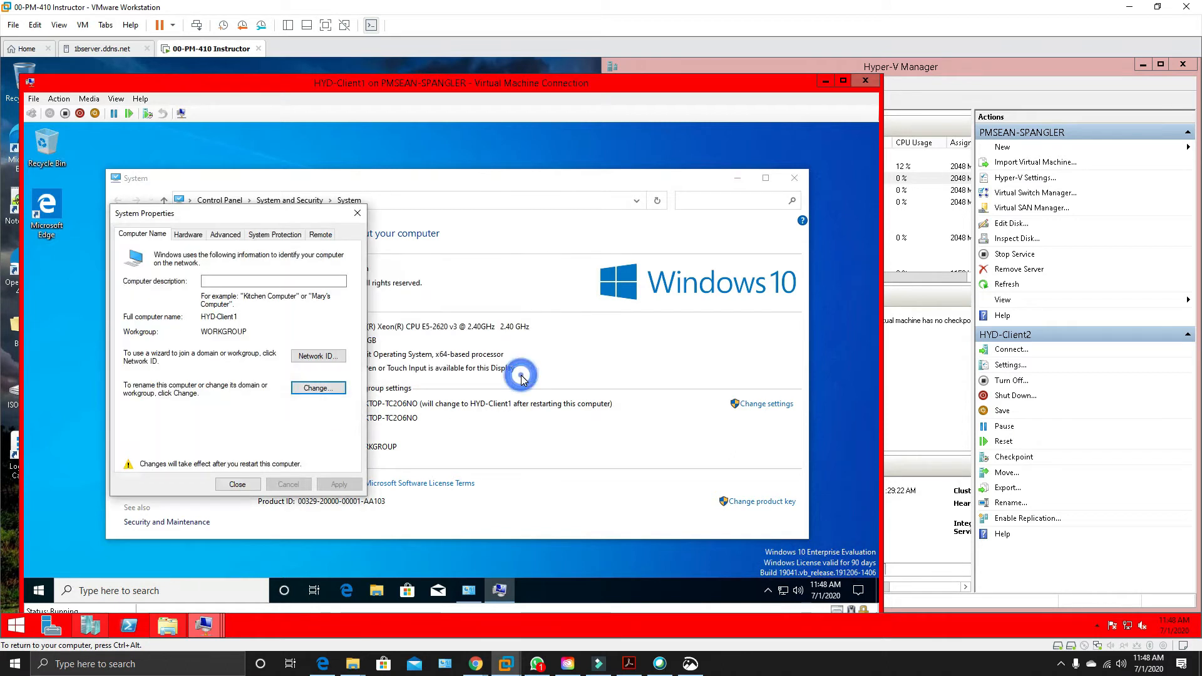
left_click(243, 486)
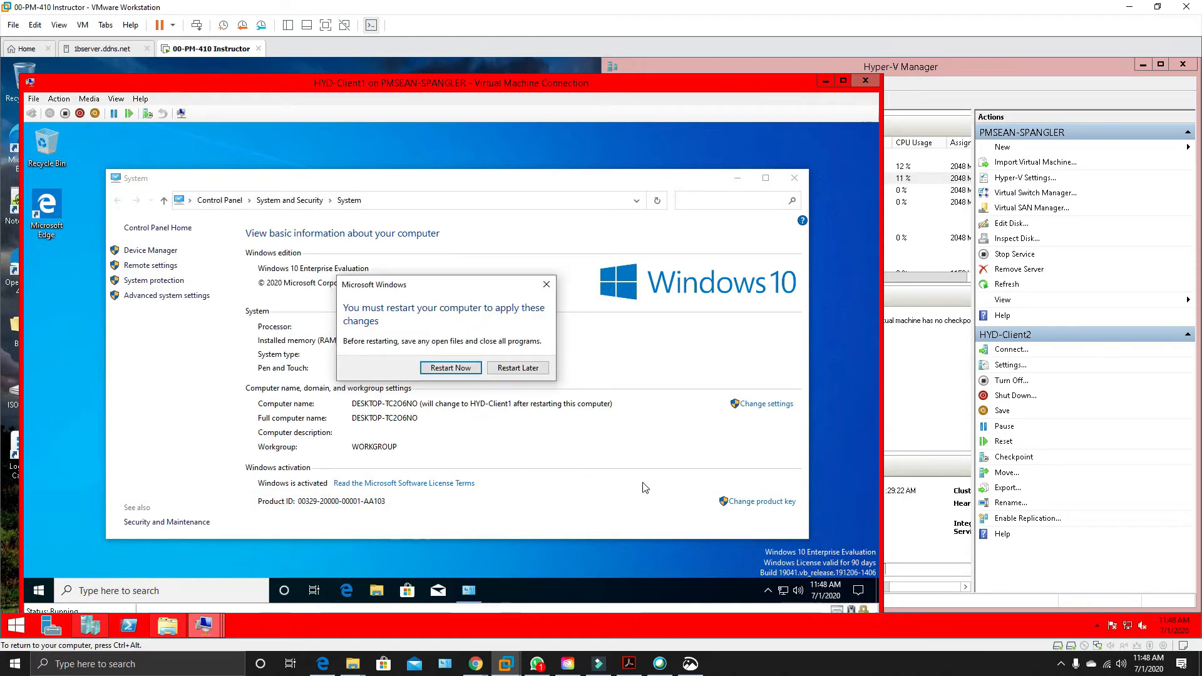
left_click(517, 369)
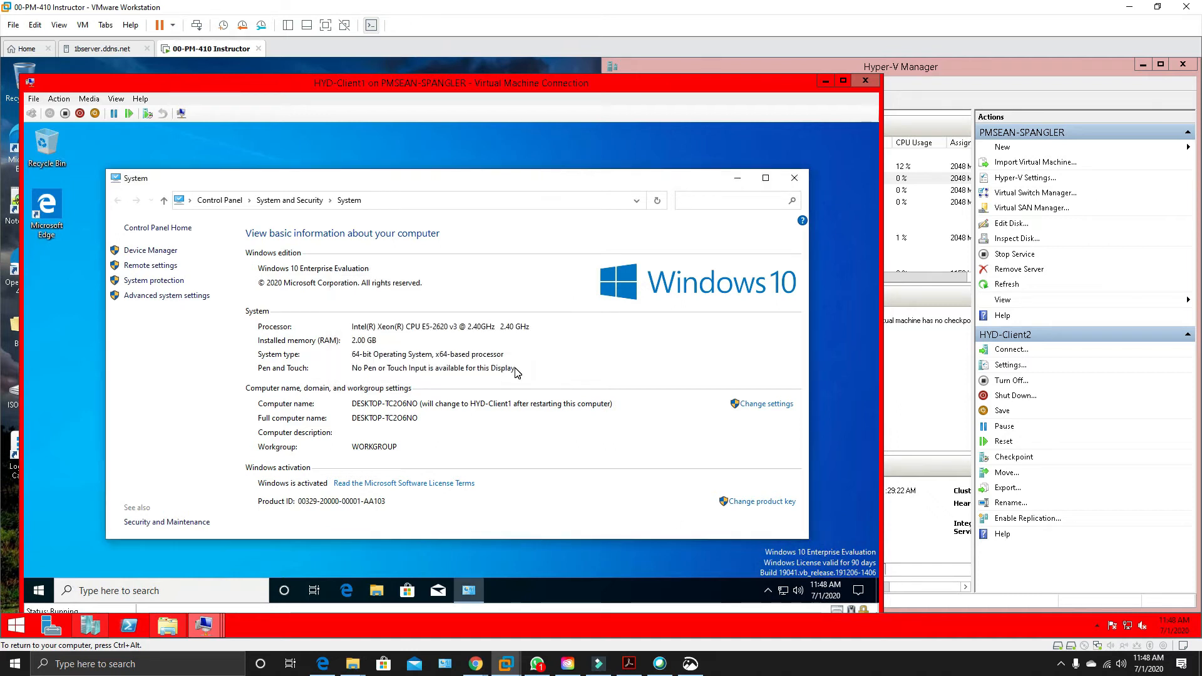
Shut down Windows on HYD-Client1.
right_click(36, 595)
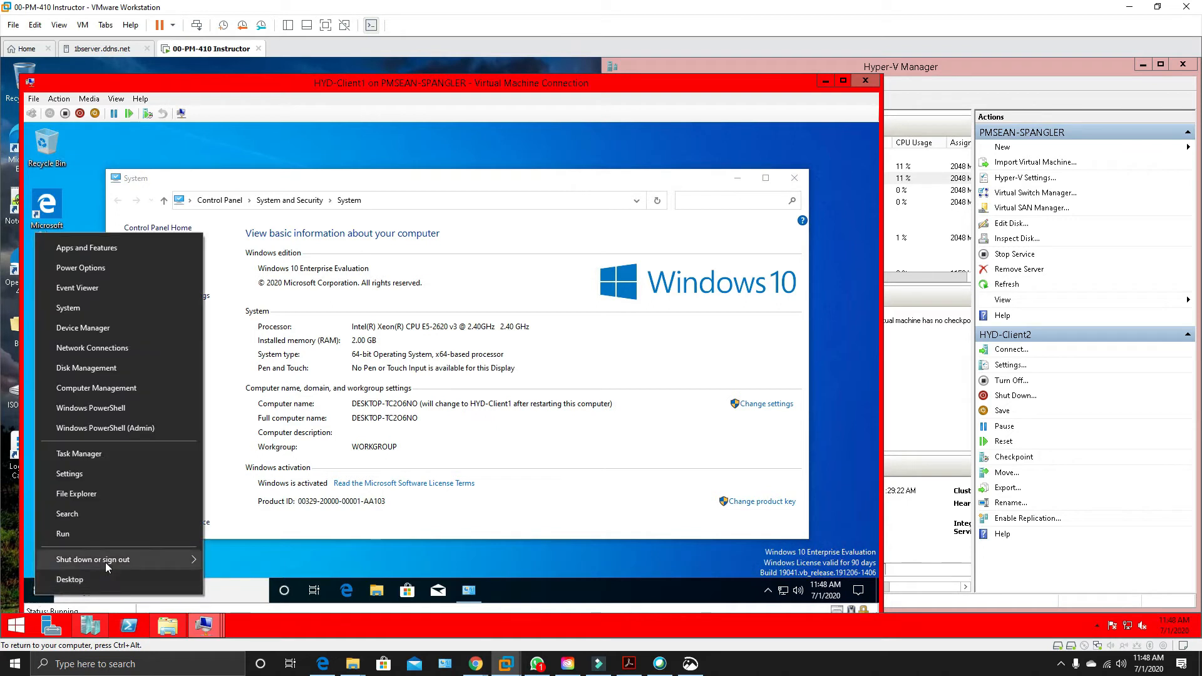
mouse_move(105, 562)
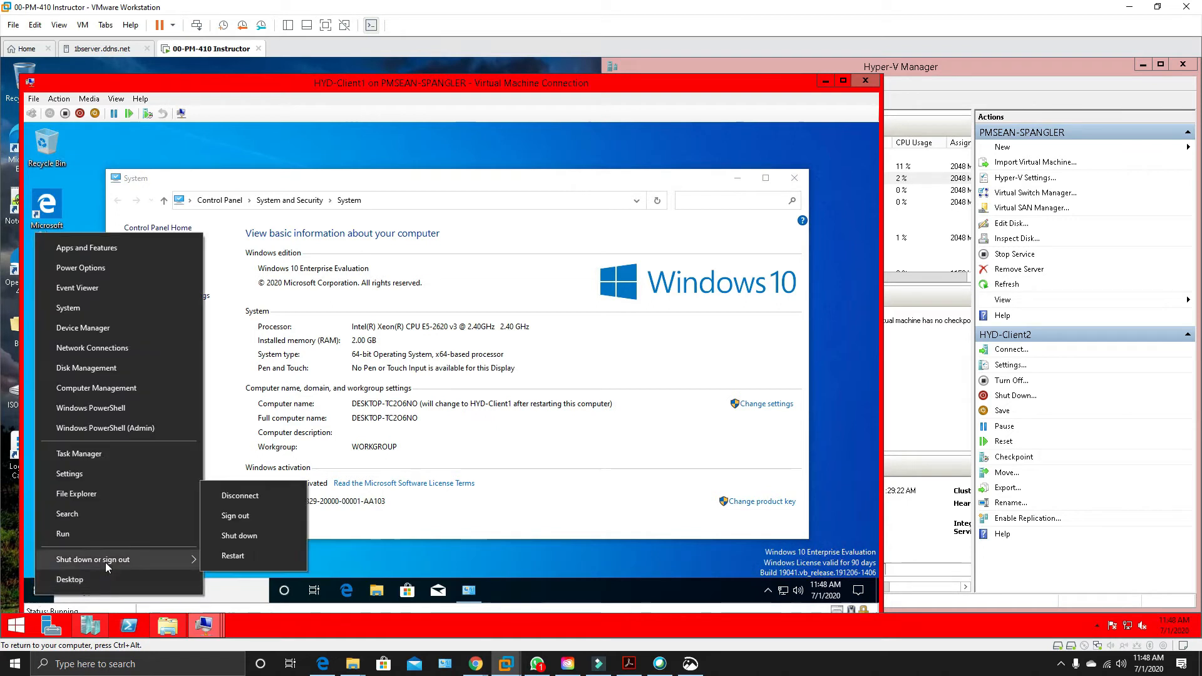
left_click(249, 536)
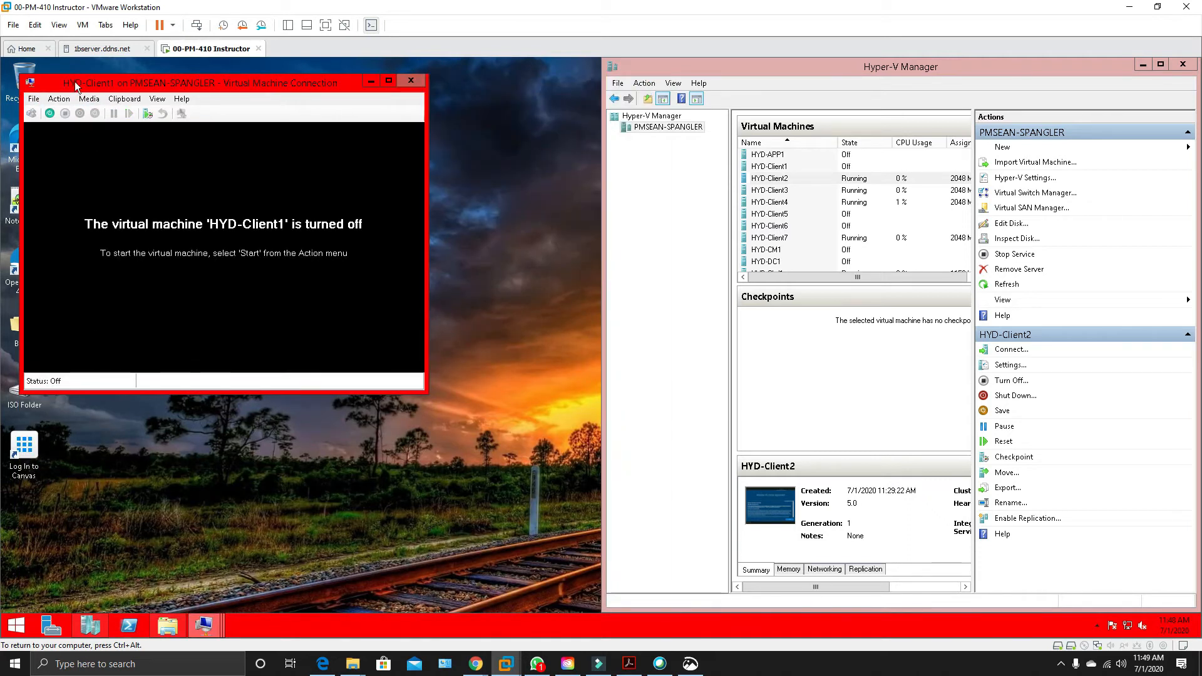
Connect HYD-Client1's network adapter to the HYD-CorpNet virtual switch and save the virtual machine's settings.
left_click_drag(75, 84, 282, 137)
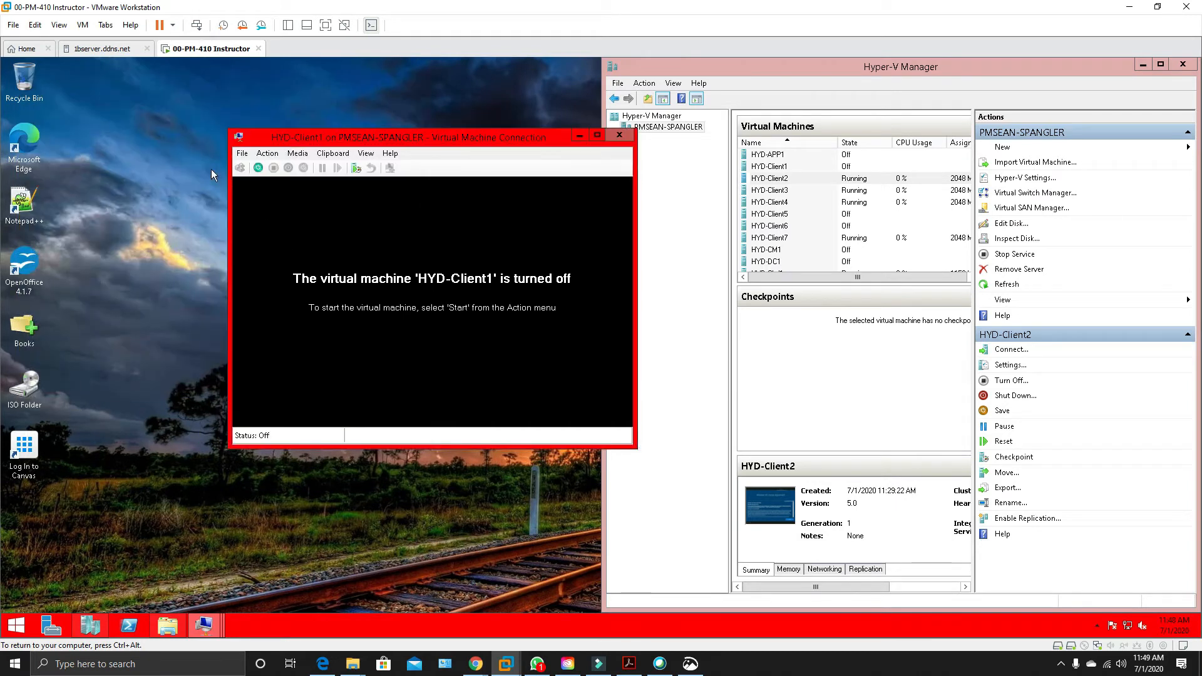
left_click(245, 153)
left_click(253, 171)
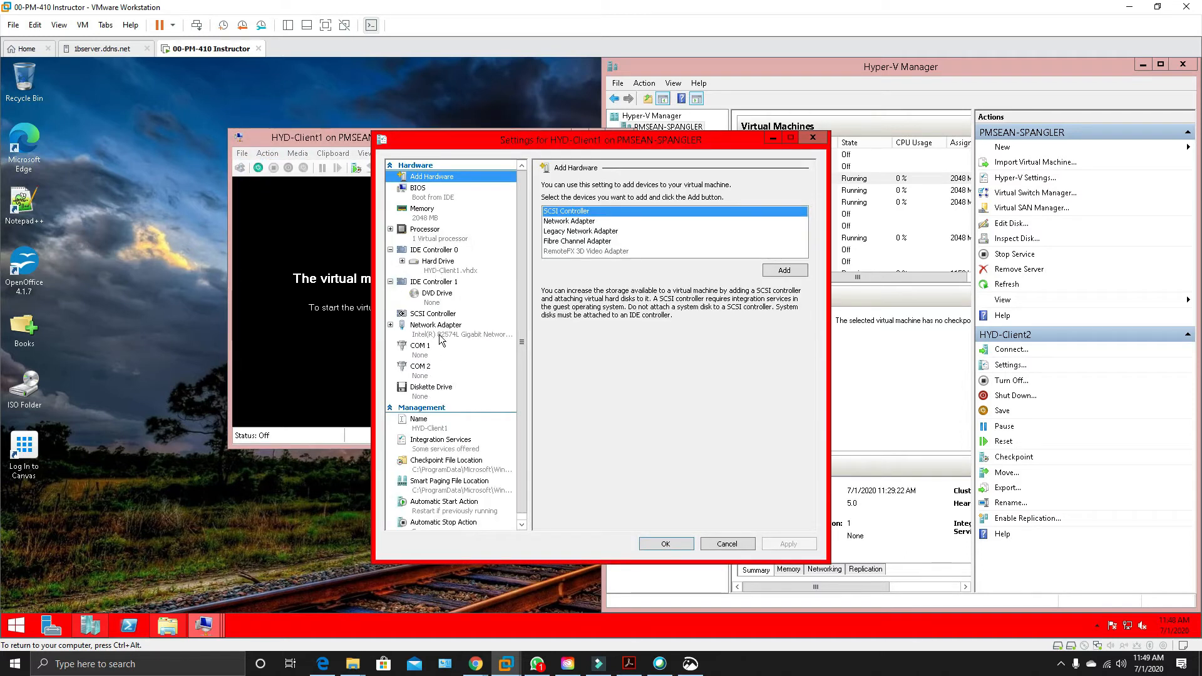
left_click(441, 328)
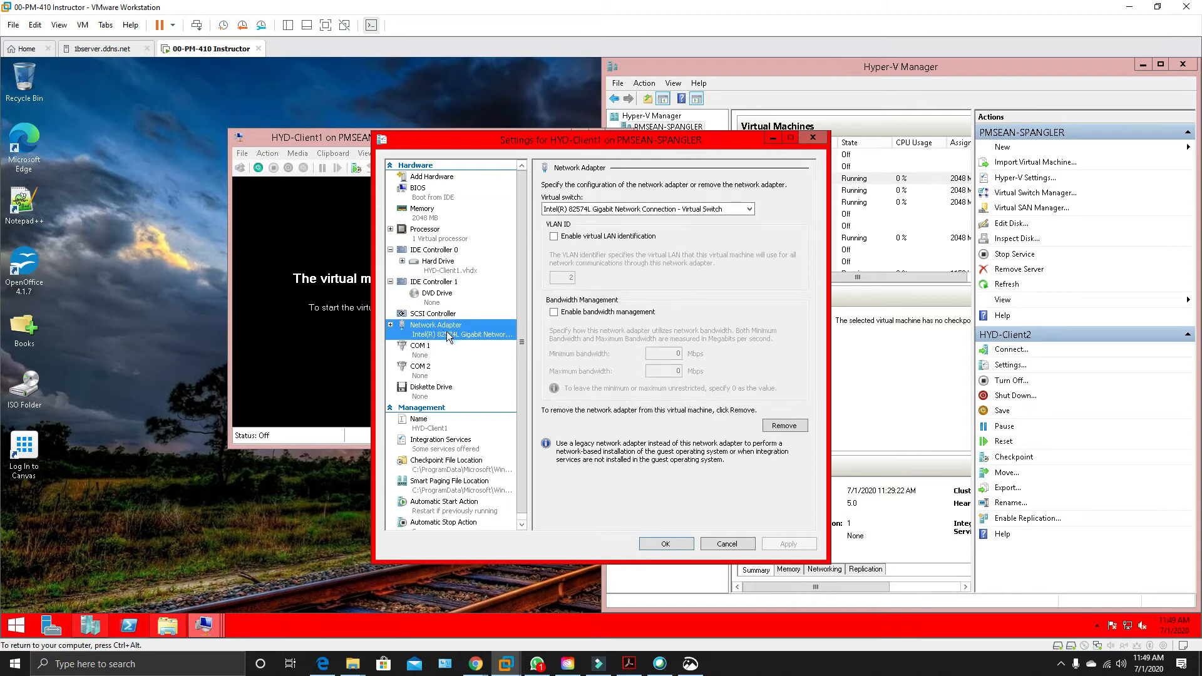
left_click(738, 210)
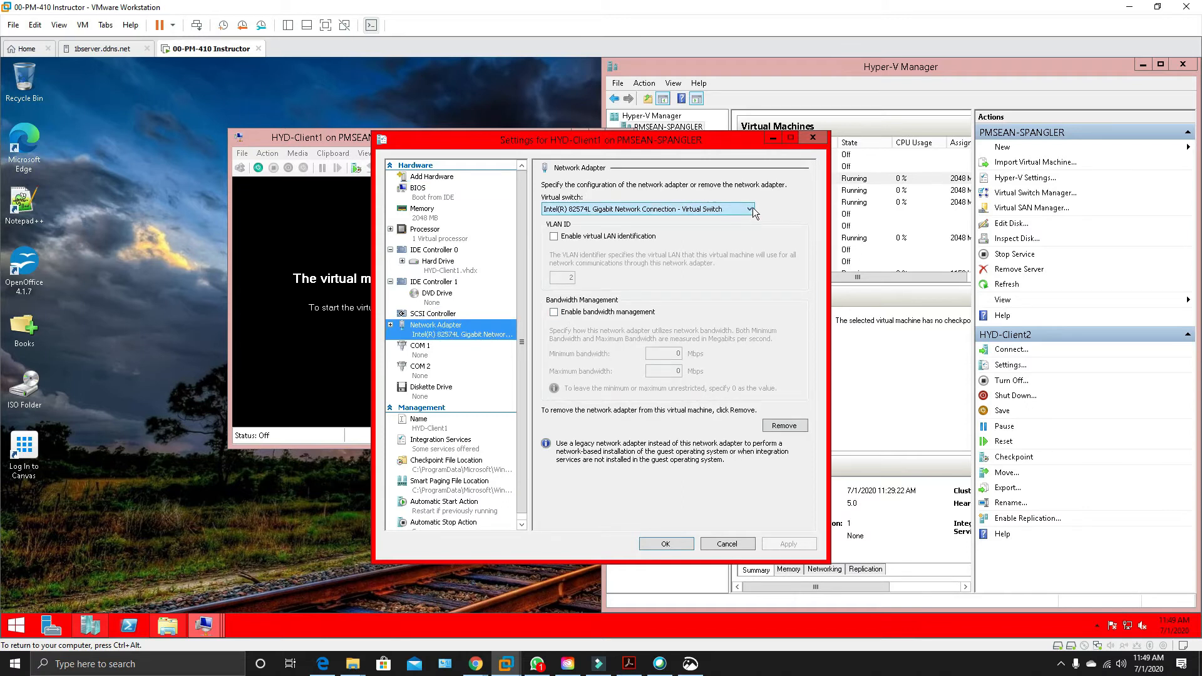
left_click(752, 209)
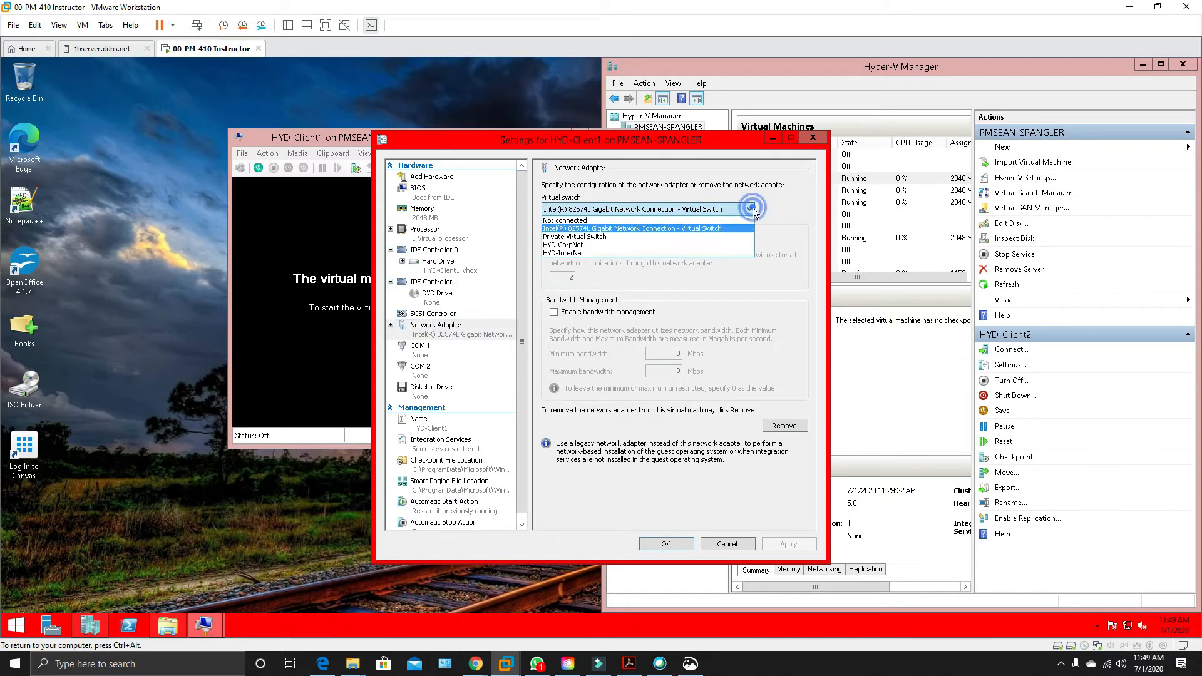
left_click(615, 247)
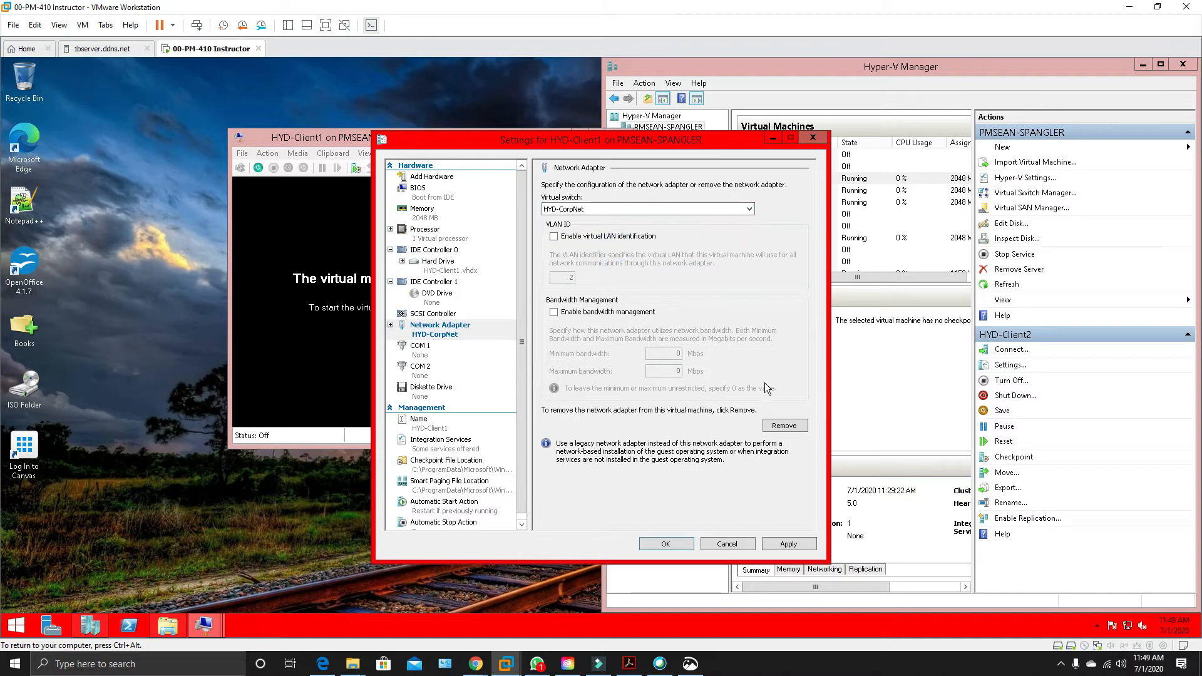
left_click(790, 545)
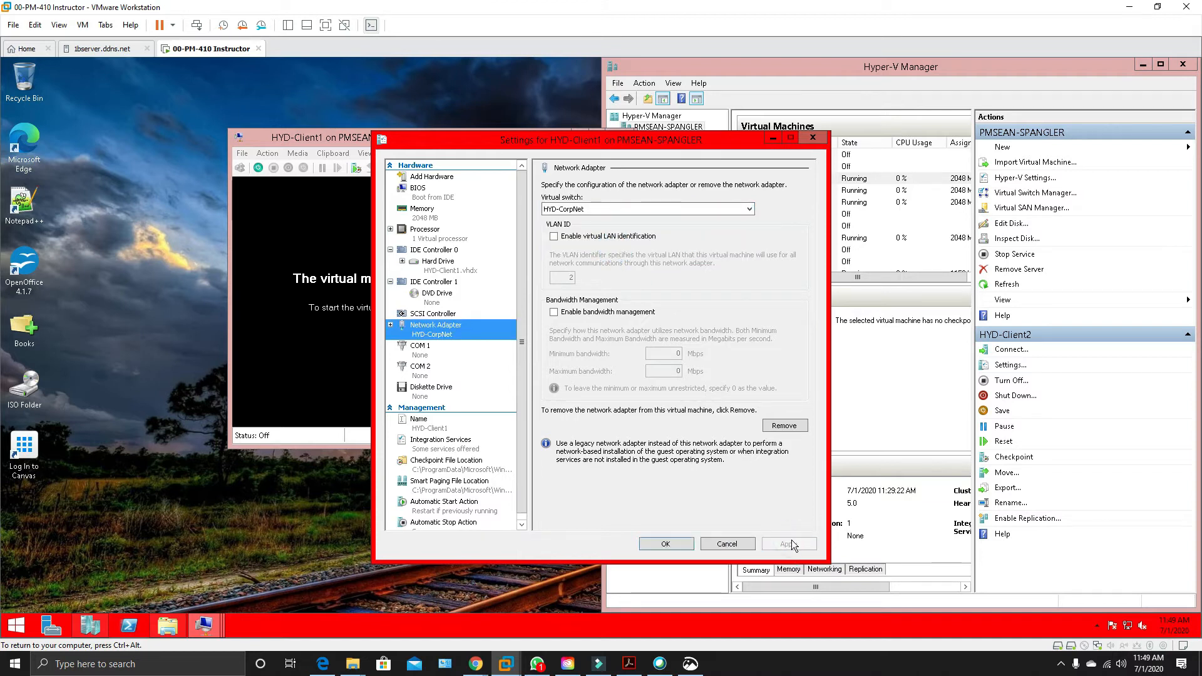
left_click(682, 549)
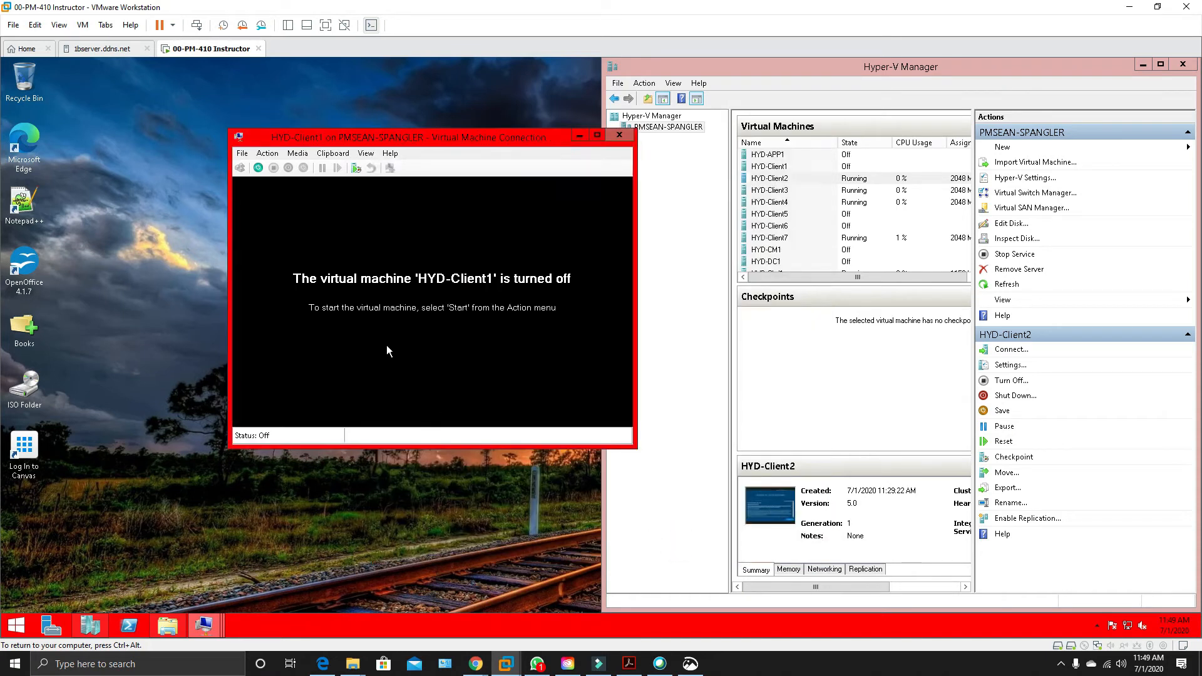
Start HYD-Client1 and move its connection window to the upper-left corner of the host desktop.
left_click(257, 170)
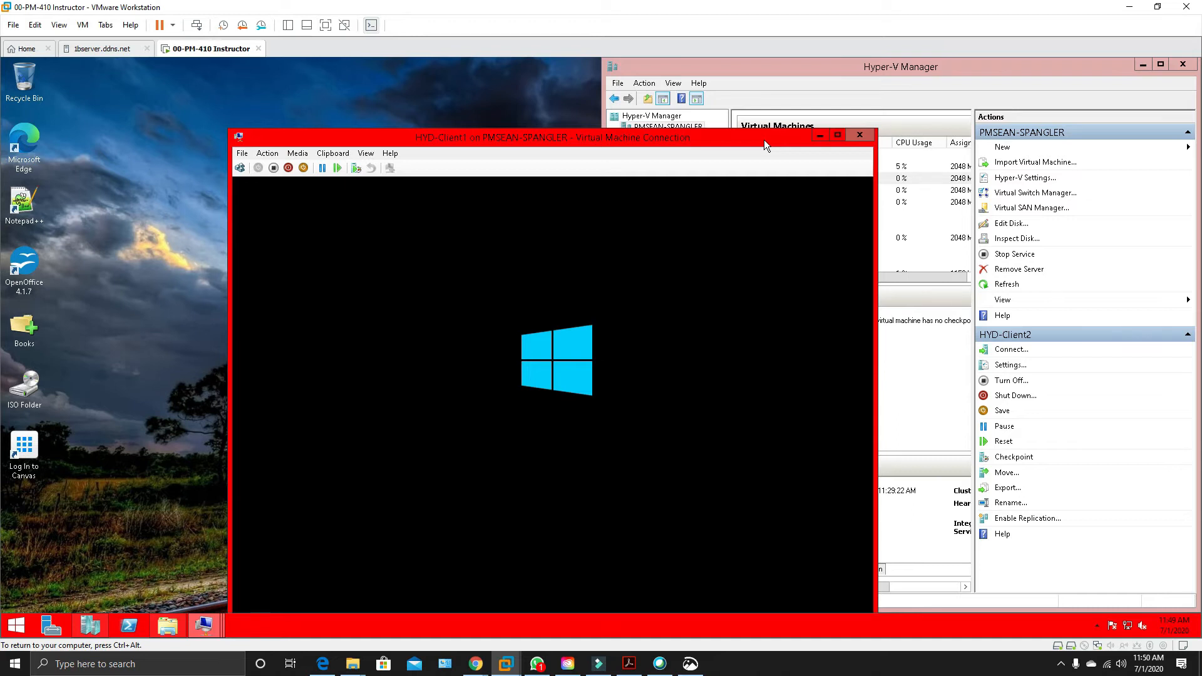
left_click_drag(764, 140, 600, 78)
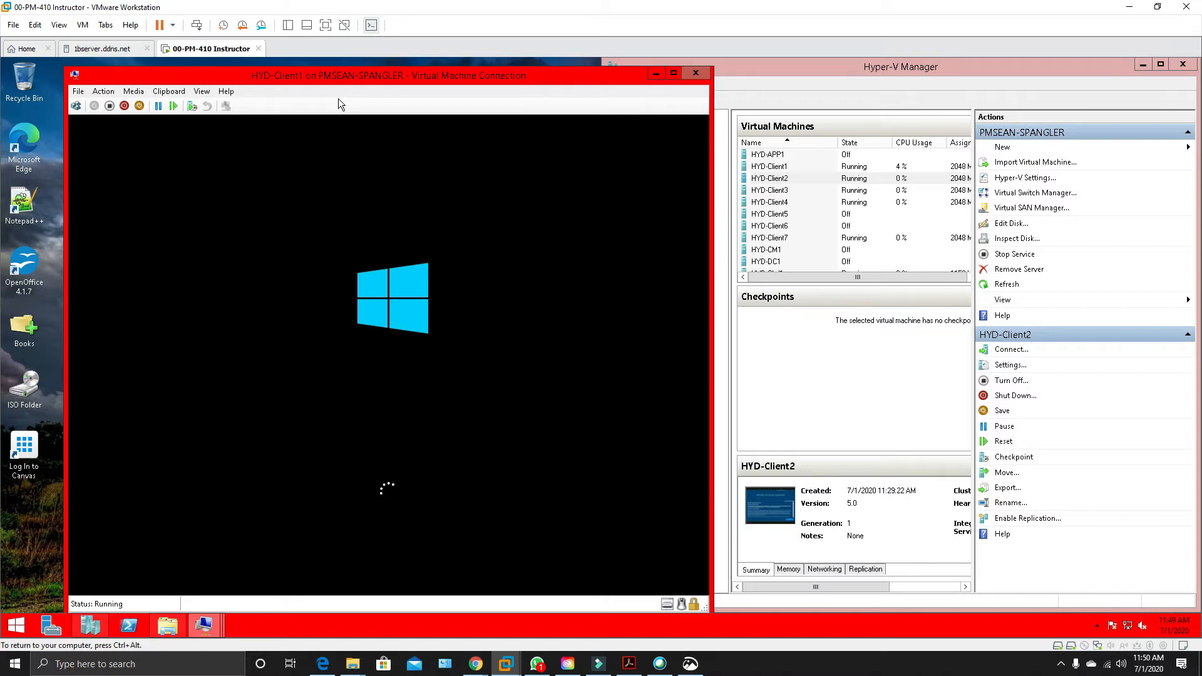
left_click_drag(379, 76, 107, 73)
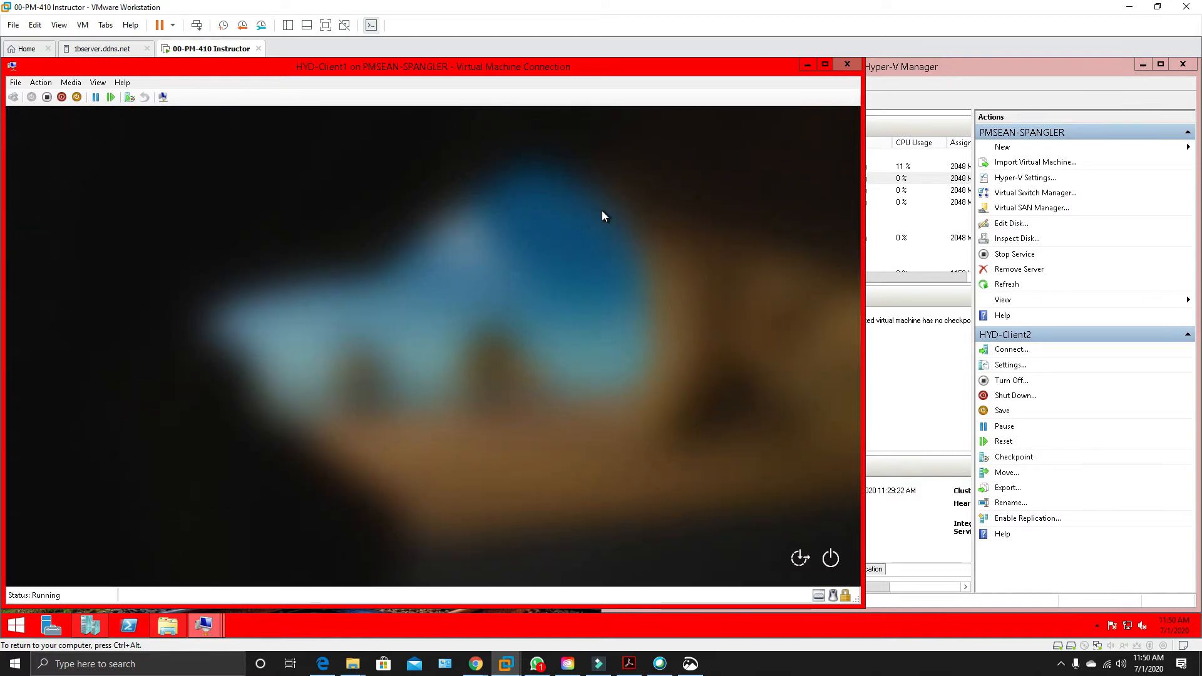
Sign in to HYD-Client1 as LabAdmin with the account password.
left_click(462, 399)
type("Pa$$w0rd")
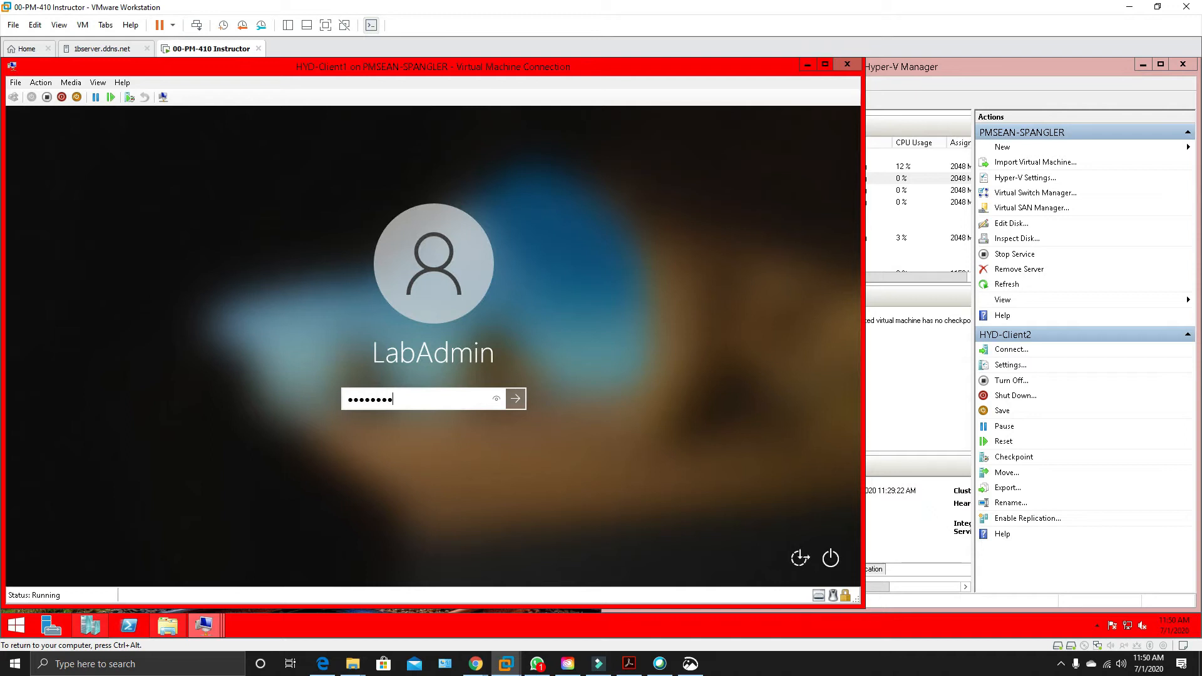
key("Return")
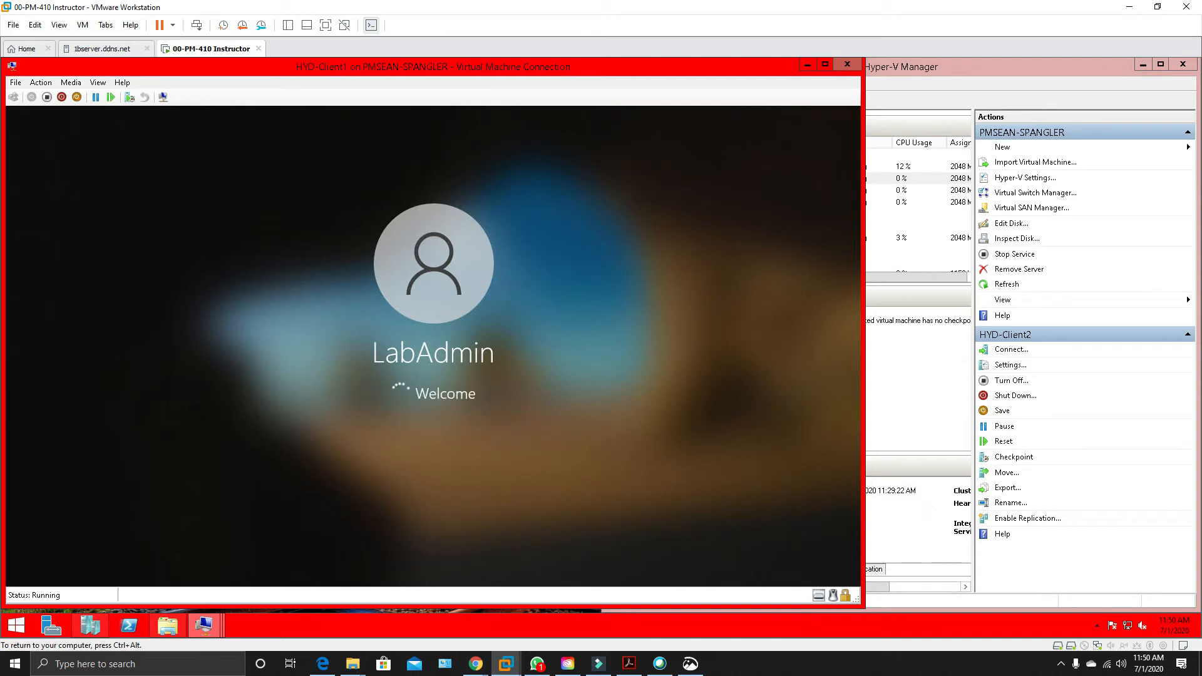
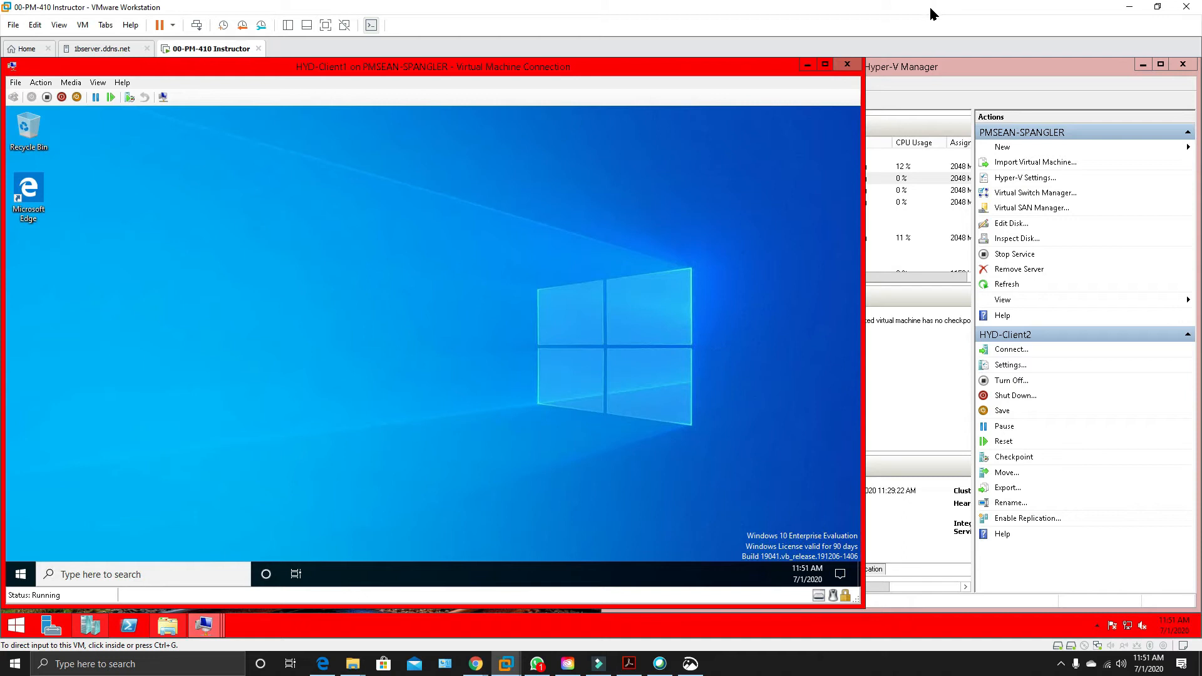
Start the HYD-DC1 virtual machine from the host's virtual machine list.
left_click(934, 67)
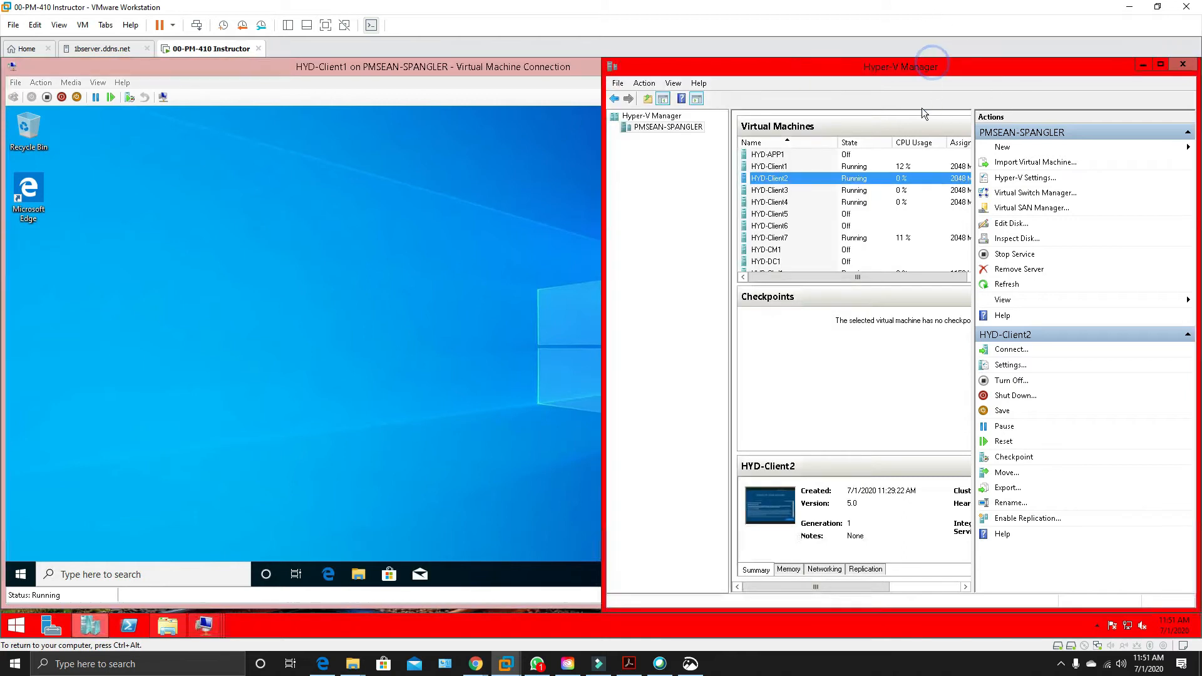
left_click(784, 261)
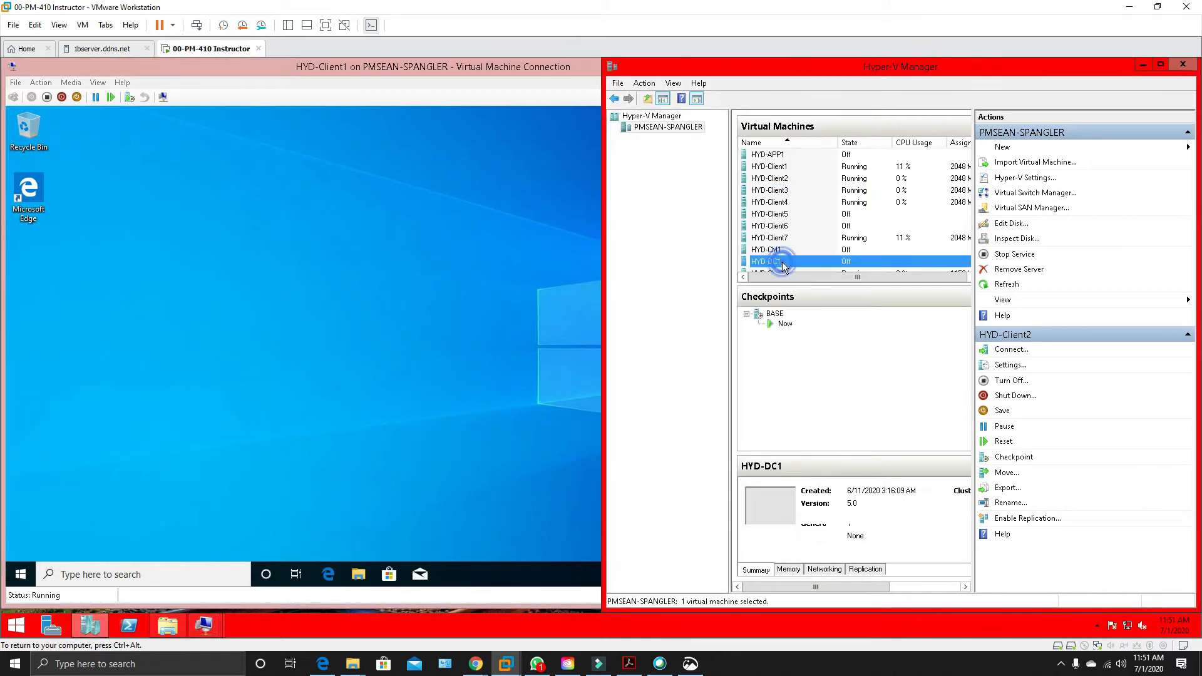
right_click(783, 262)
left_click(814, 303)
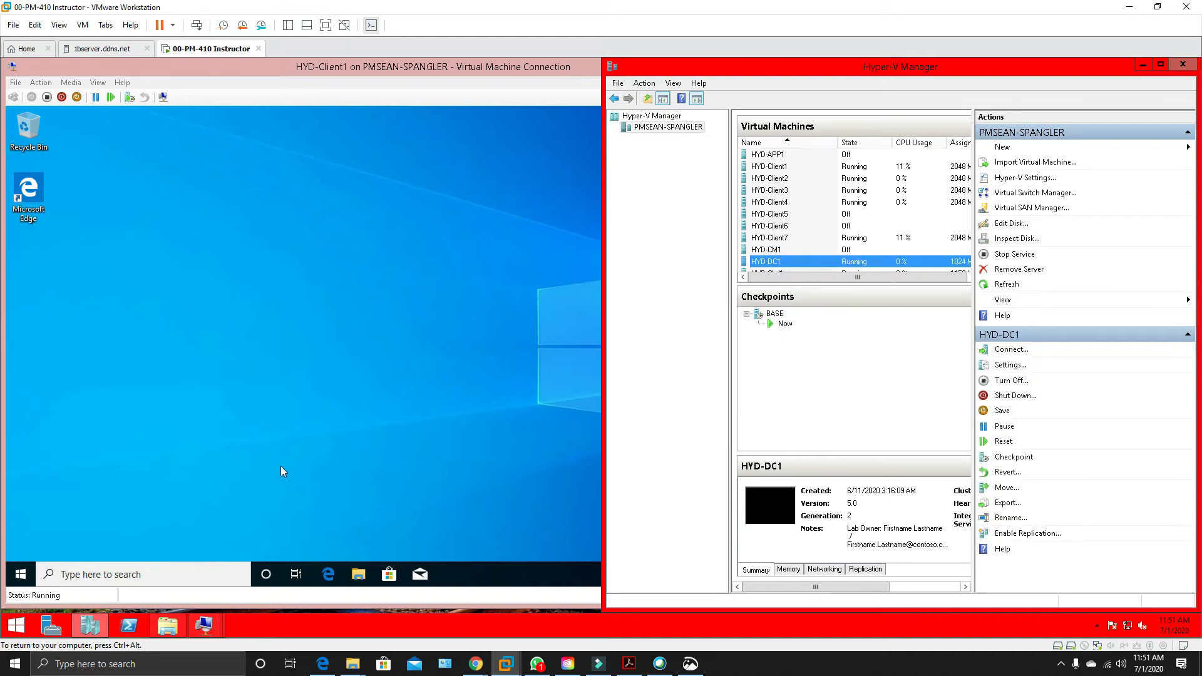
Try to open a Windows PowerShell session as administrator on HYD-Client1.
left_click(23, 584)
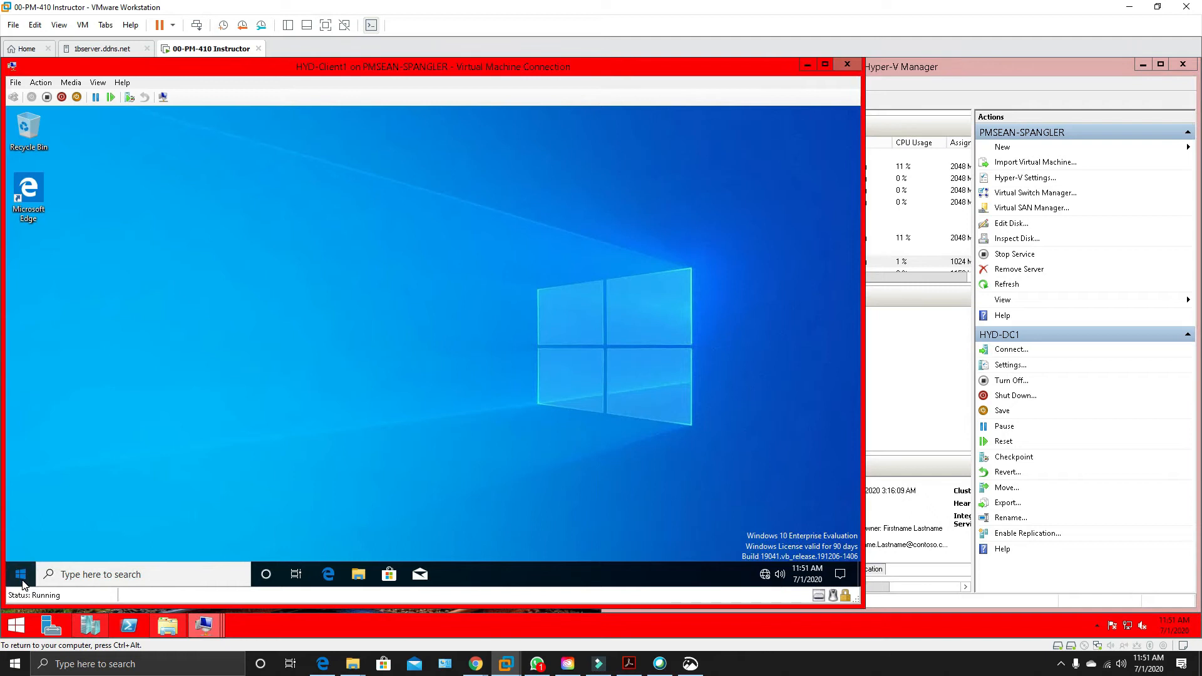
left_click(22, 583)
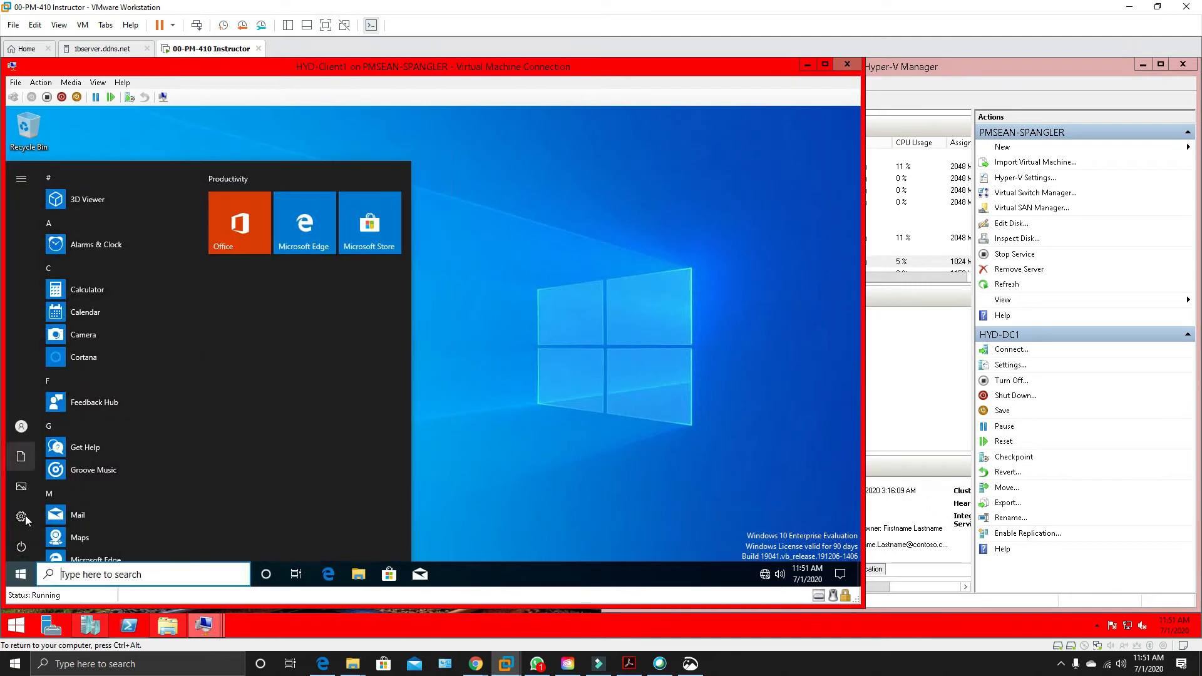
right_click(25, 587)
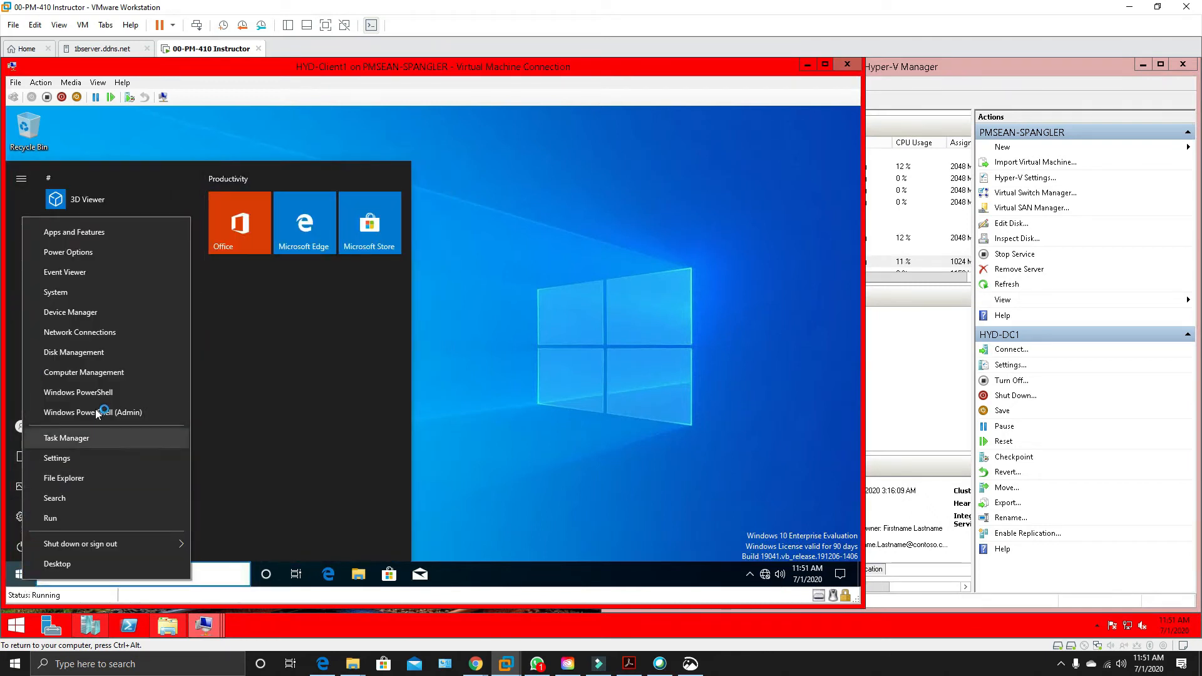
left_click(96, 413)
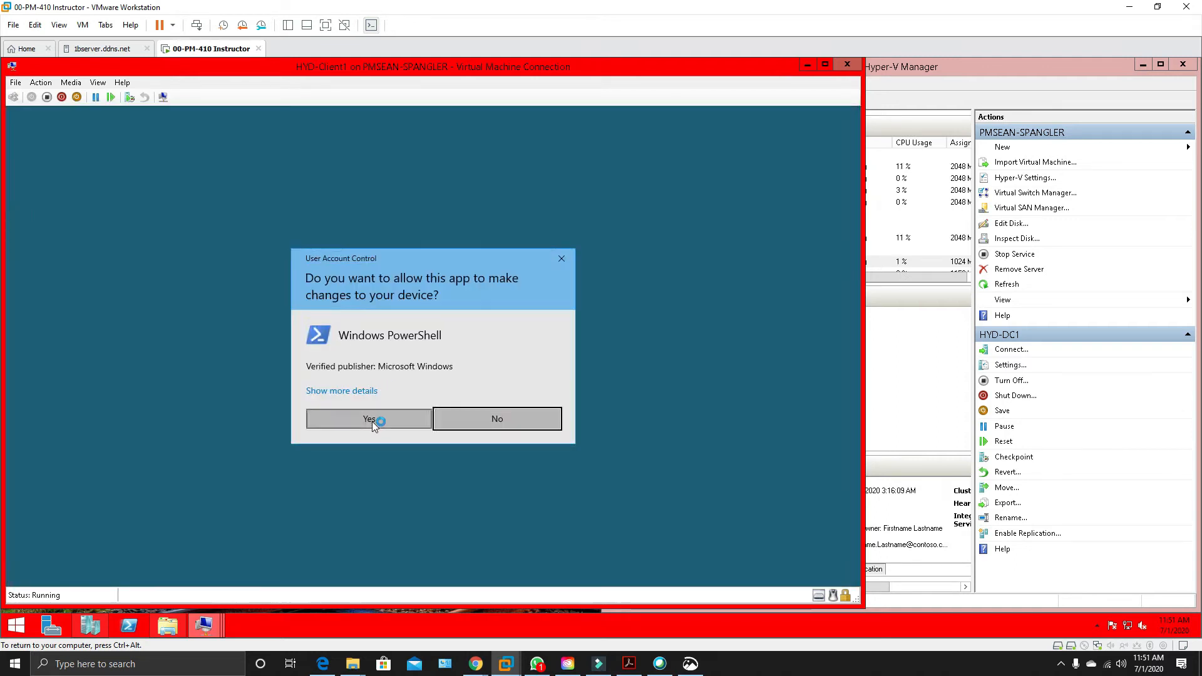
left_click(371, 420)
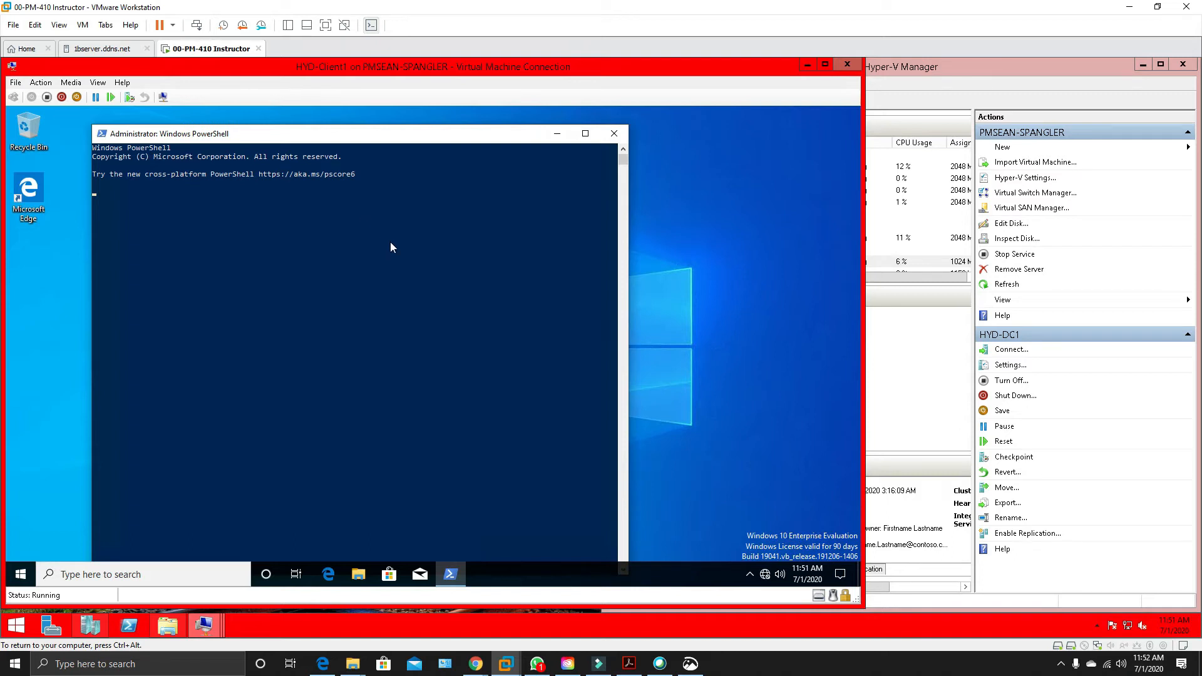
left_click(269, 208)
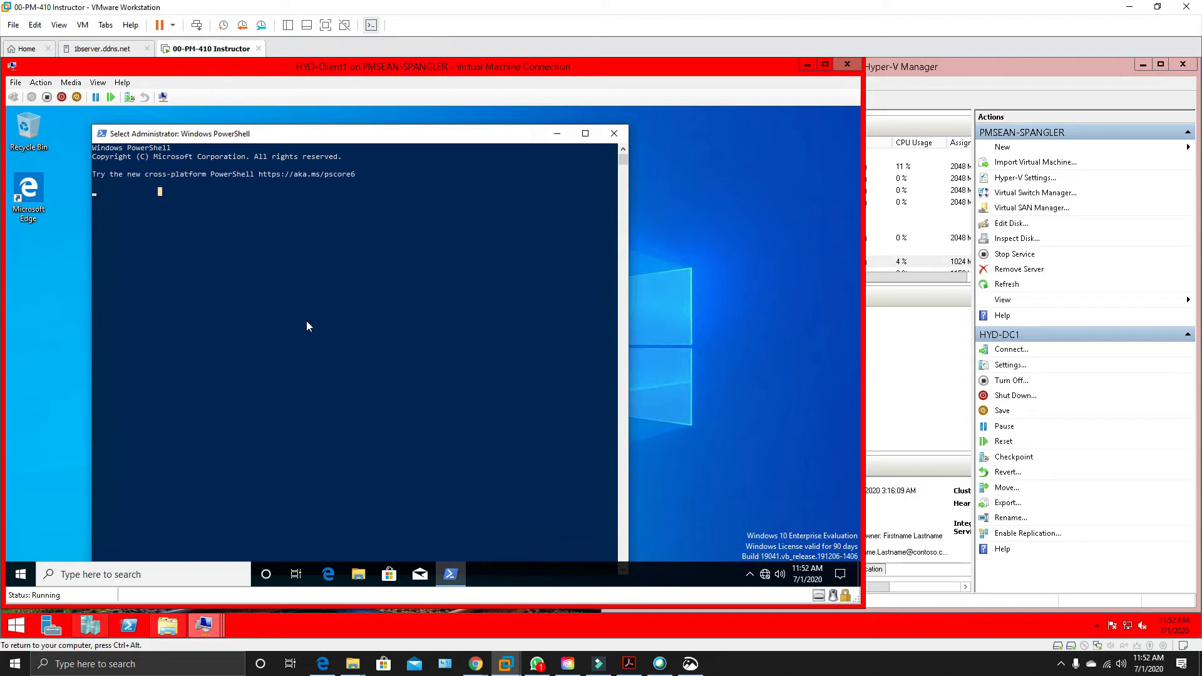
left_click(218, 274)
Open HYD-Client1's network status settings and bring up its list of network adapters.
mouse_move(768, 573)
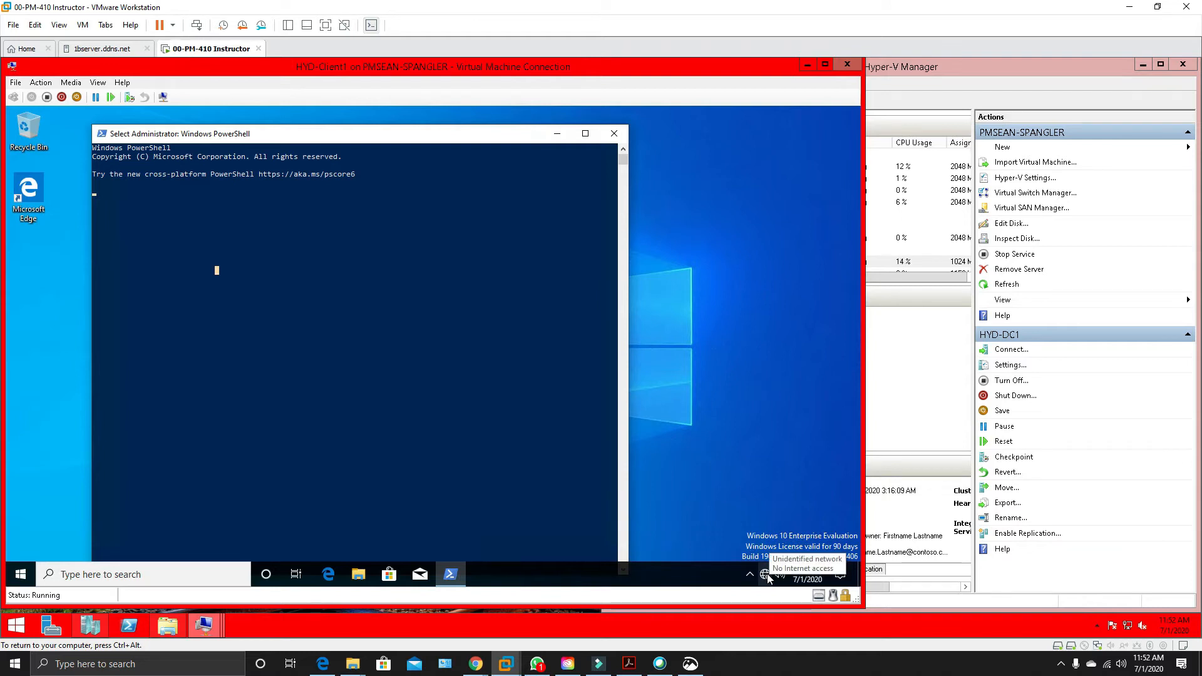
right_click(768, 574)
left_click(762, 557)
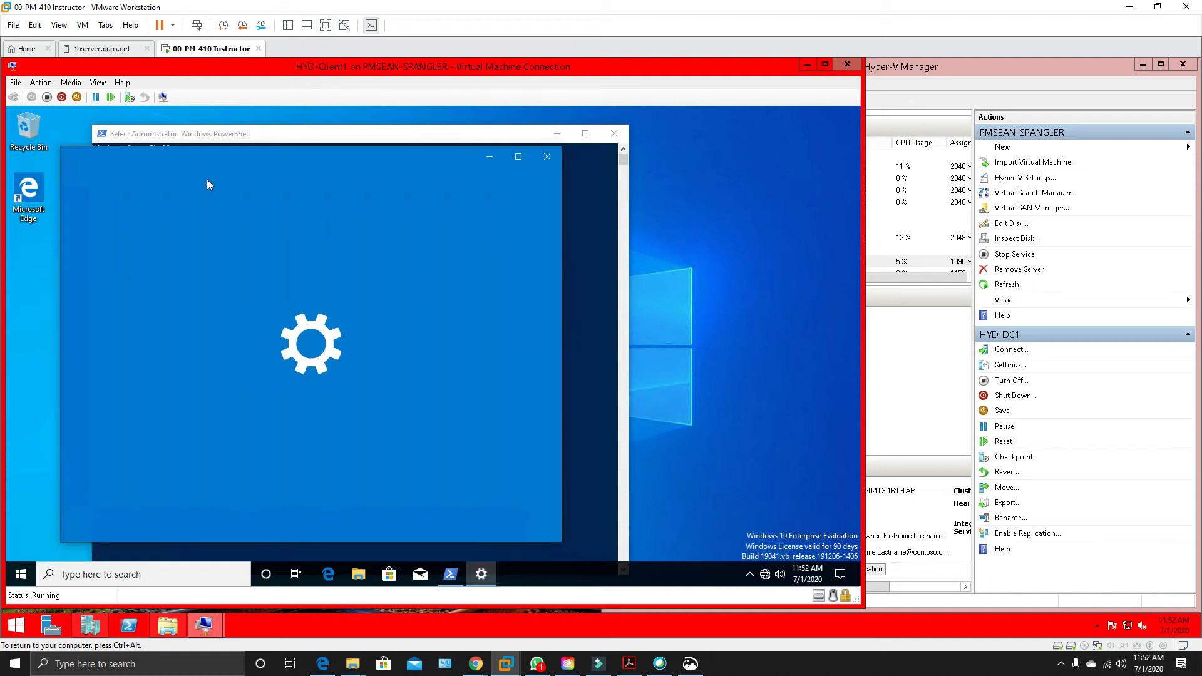
left_click_drag(188, 152, 397, 154)
scroll(596, 364, "down", 3)
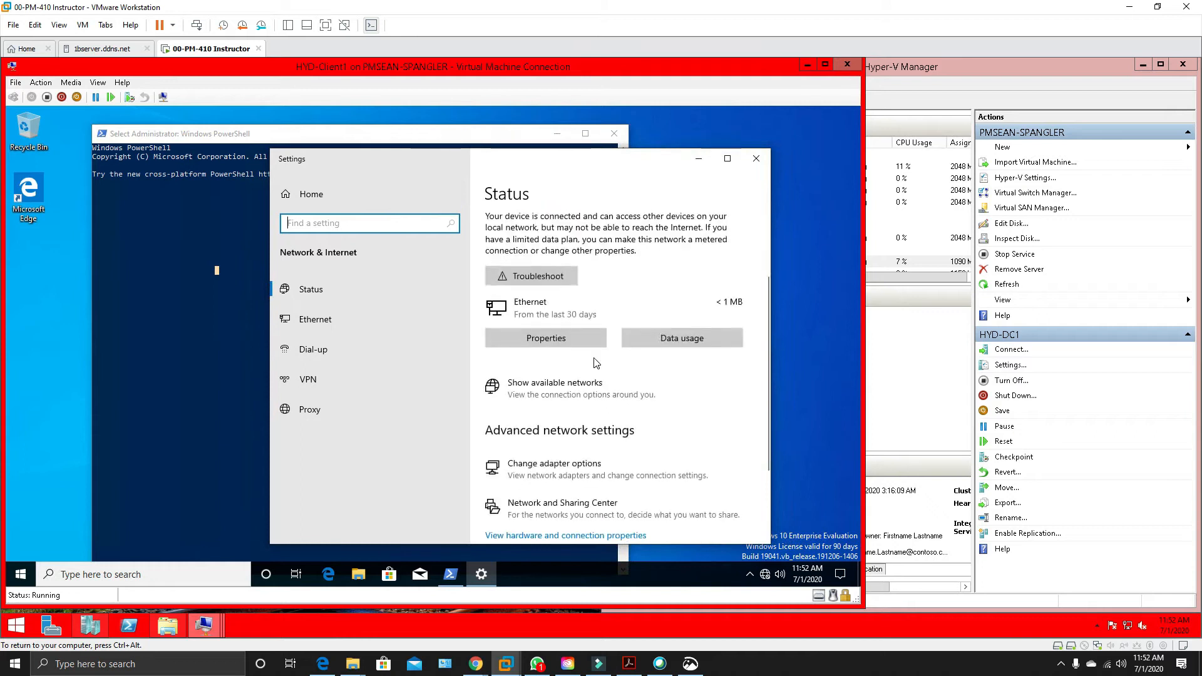
scroll(596, 364, "down", 3)
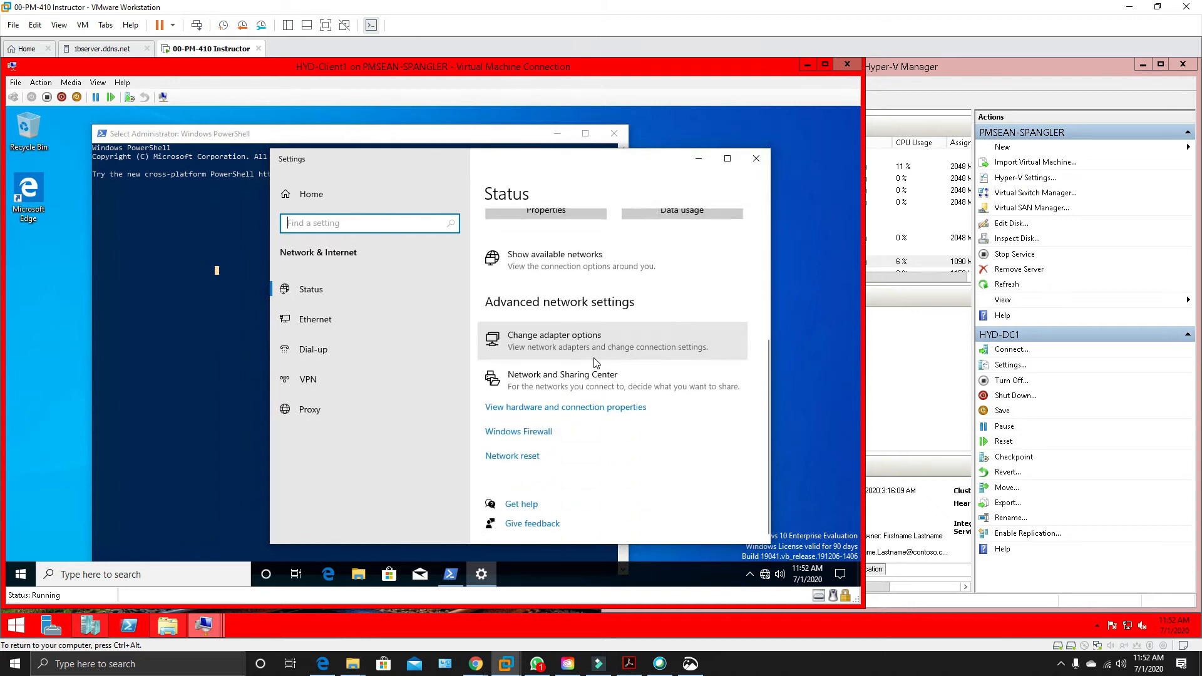
scroll(596, 363, "up", 2)
left_click(547, 375)
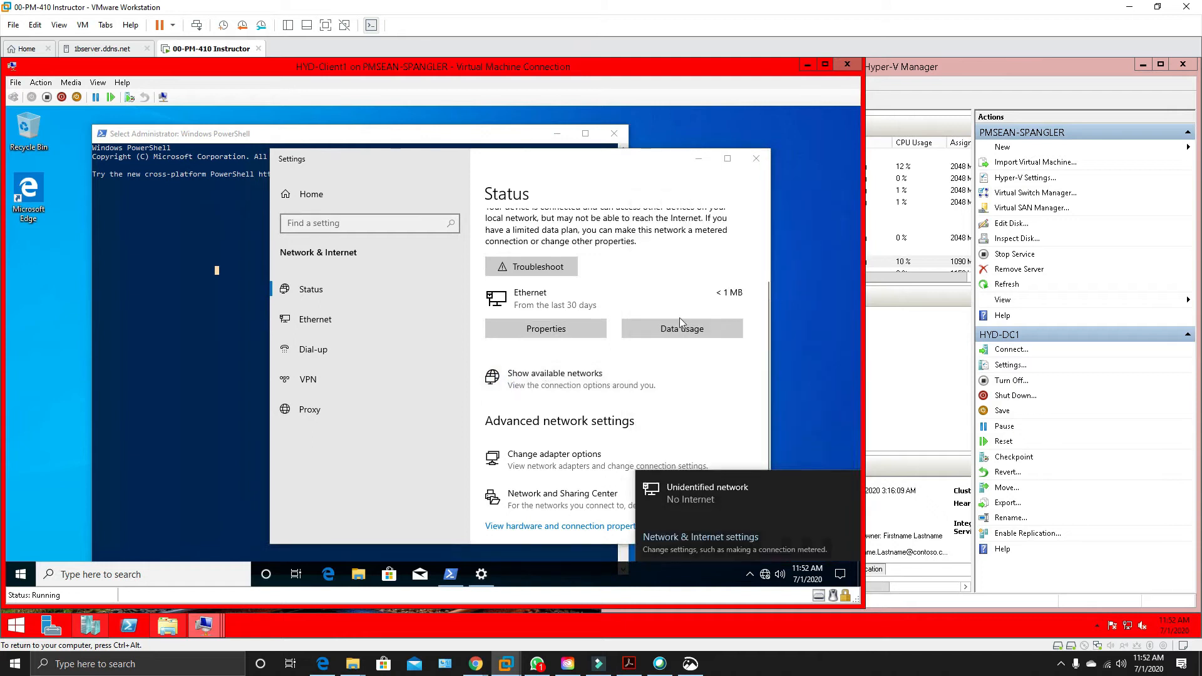
left_click(542, 467)
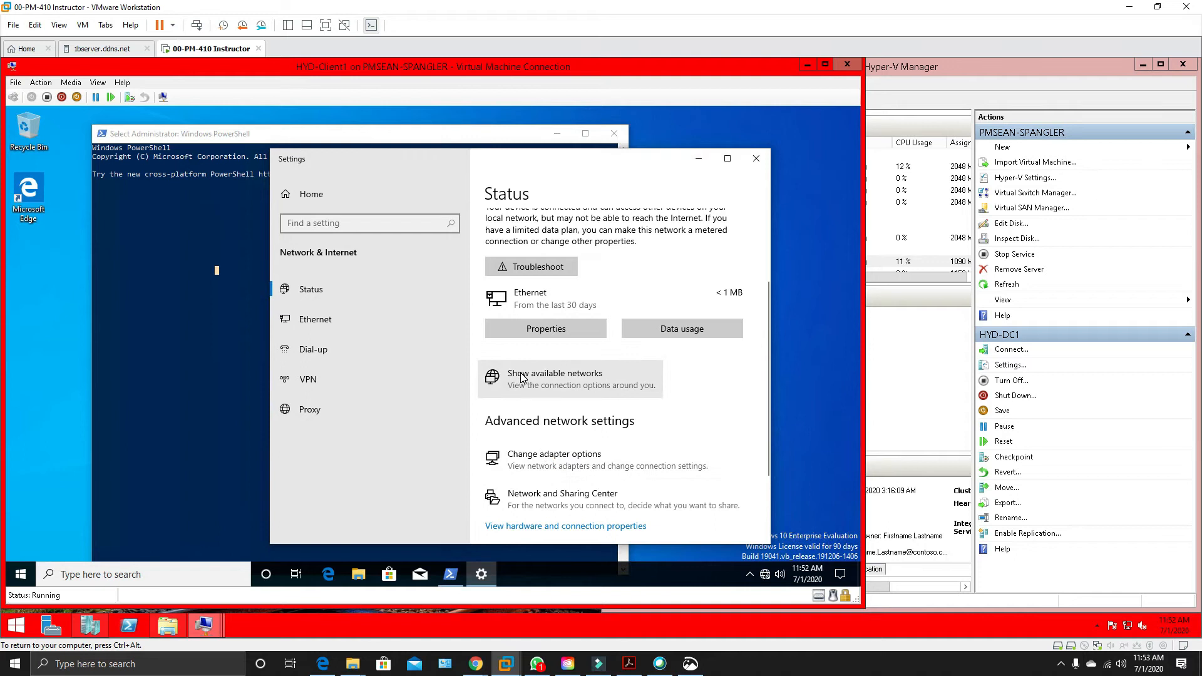
left_click(544, 466)
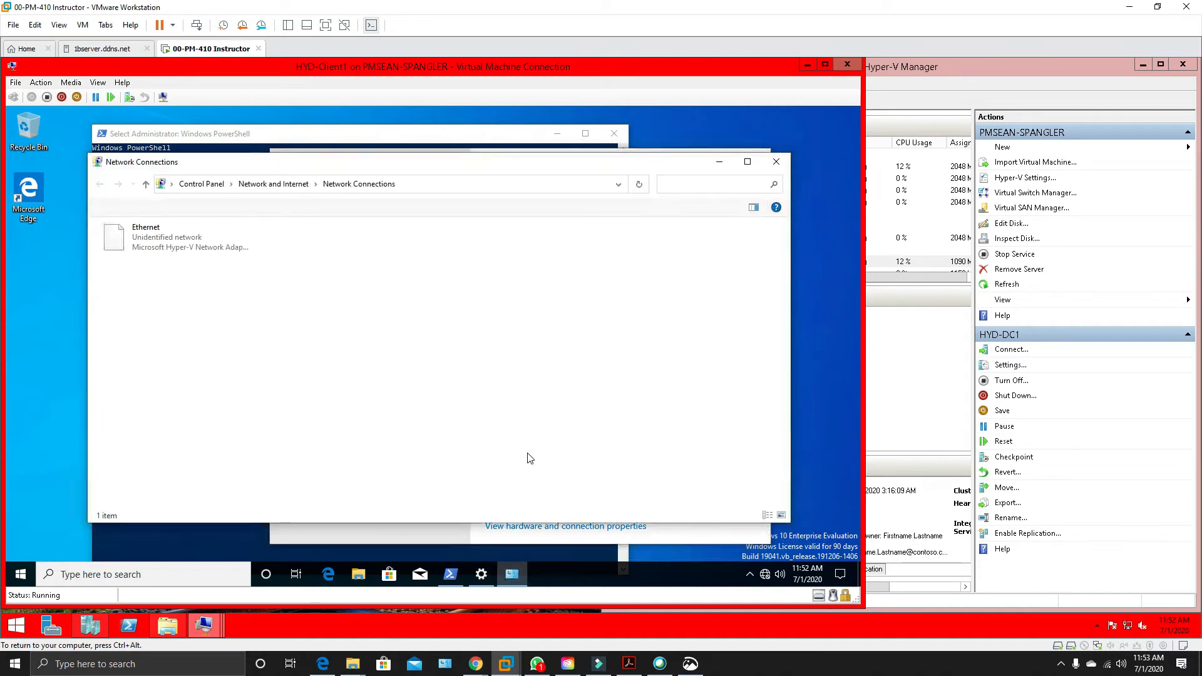
Check the Ethernet adapter's status and connection details for its IPv4 address, closing both dialogs when done.
left_click(189, 245)
right_click(190, 242)
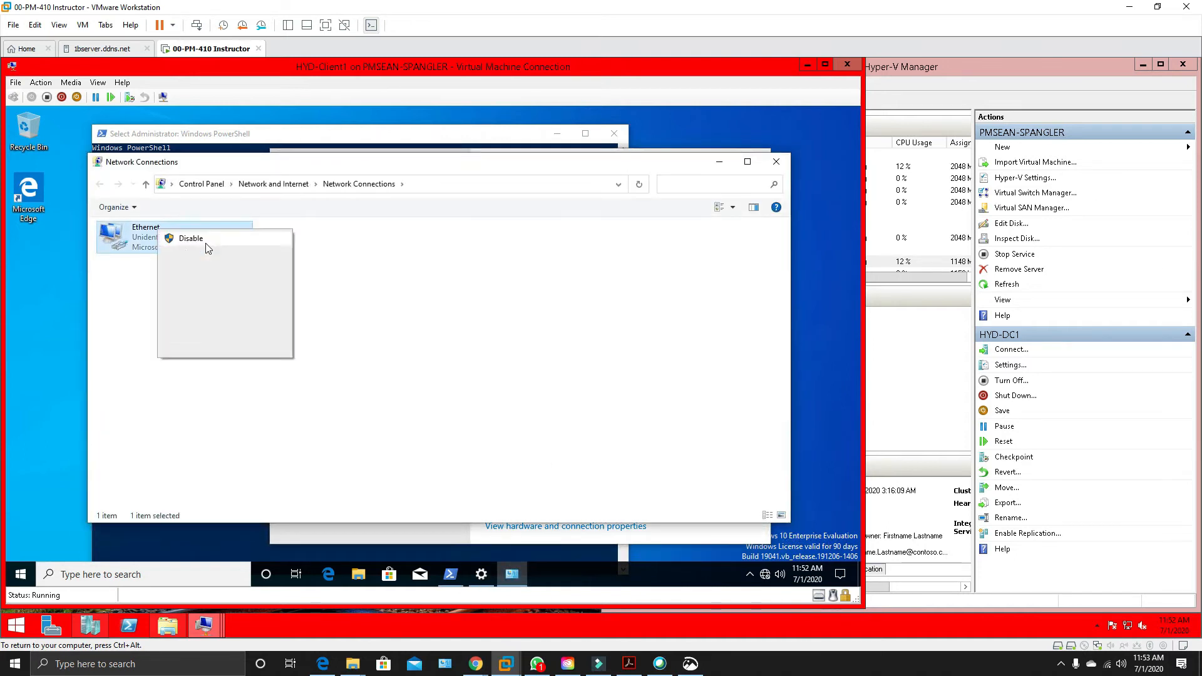
left_click(206, 253)
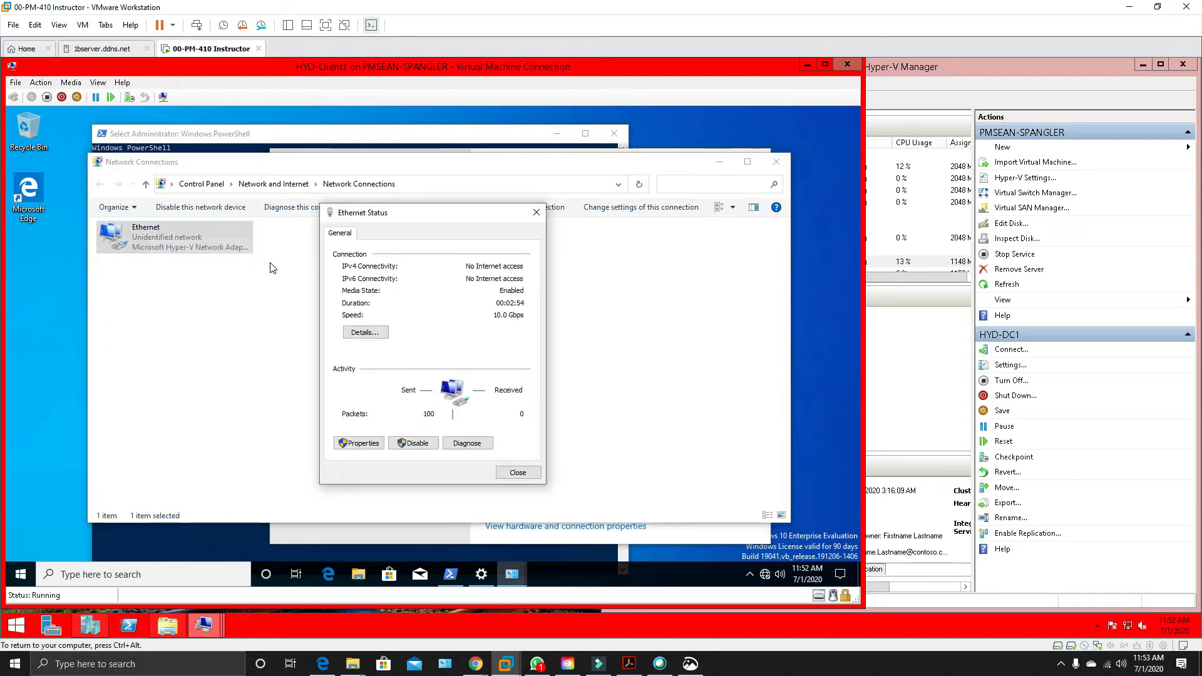
left_click(375, 334)
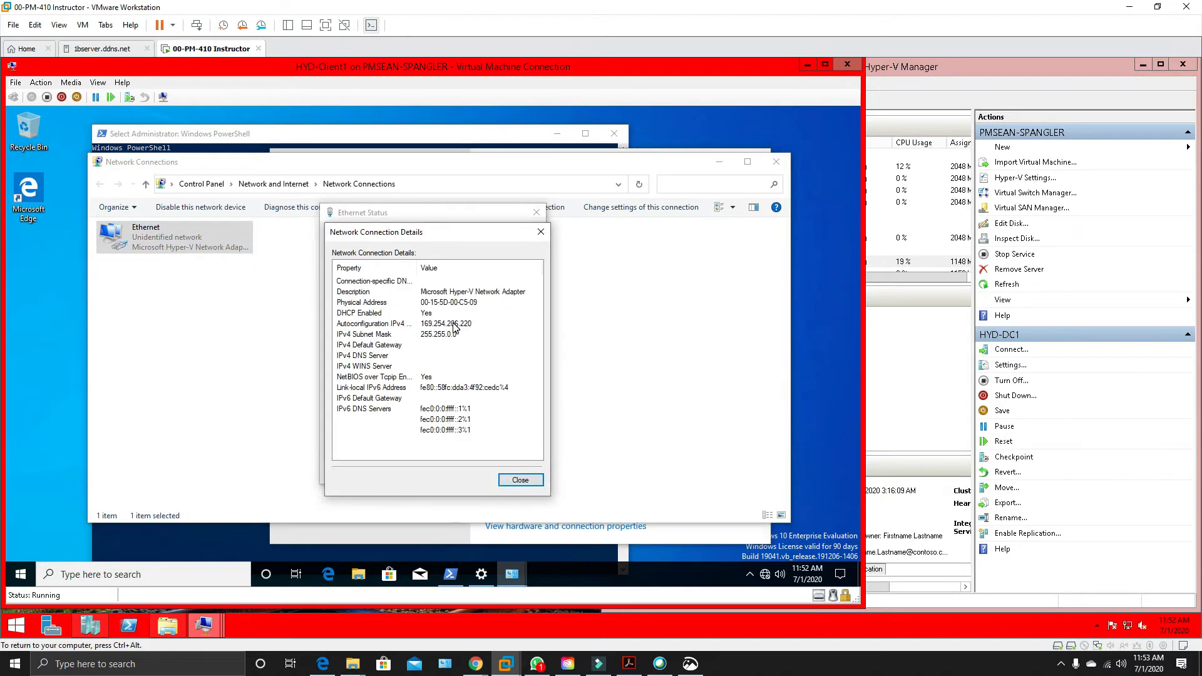
left_click(425, 325)
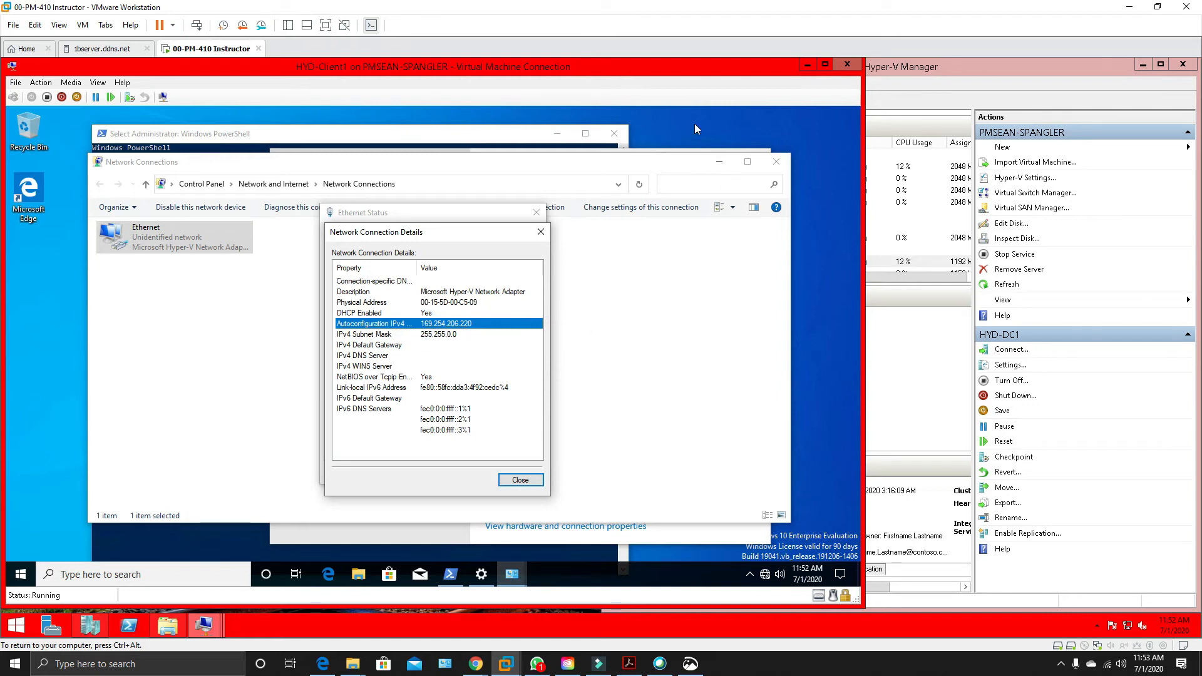
left_click(539, 233)
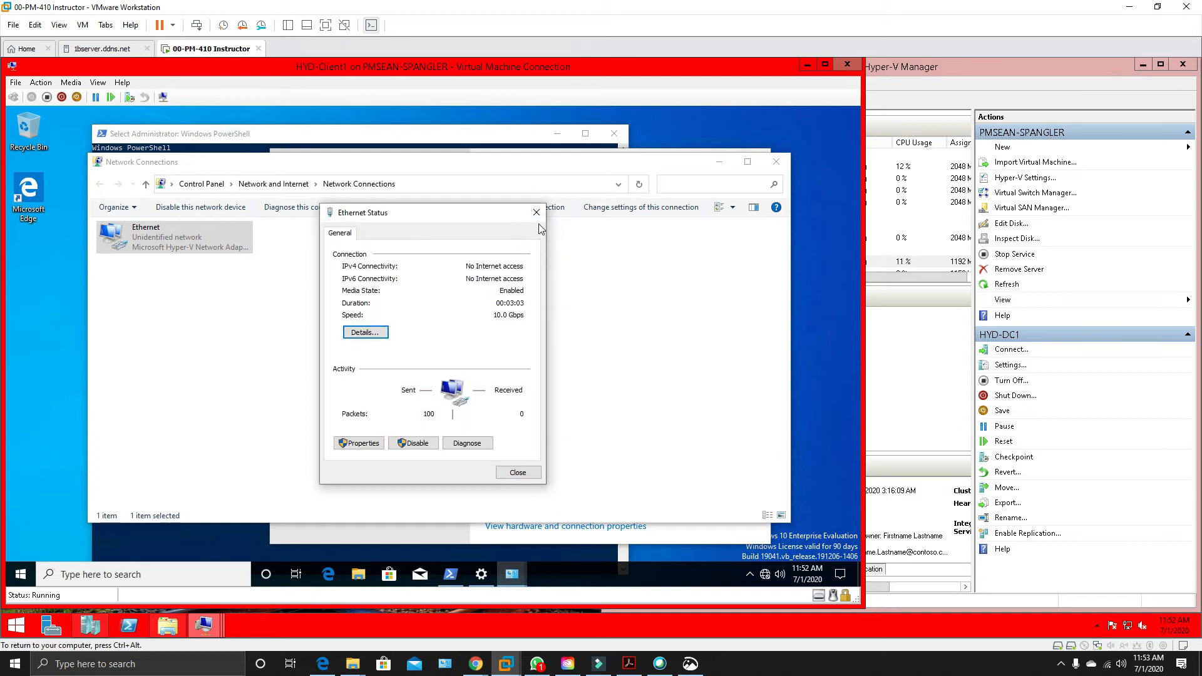
left_click(537, 213)
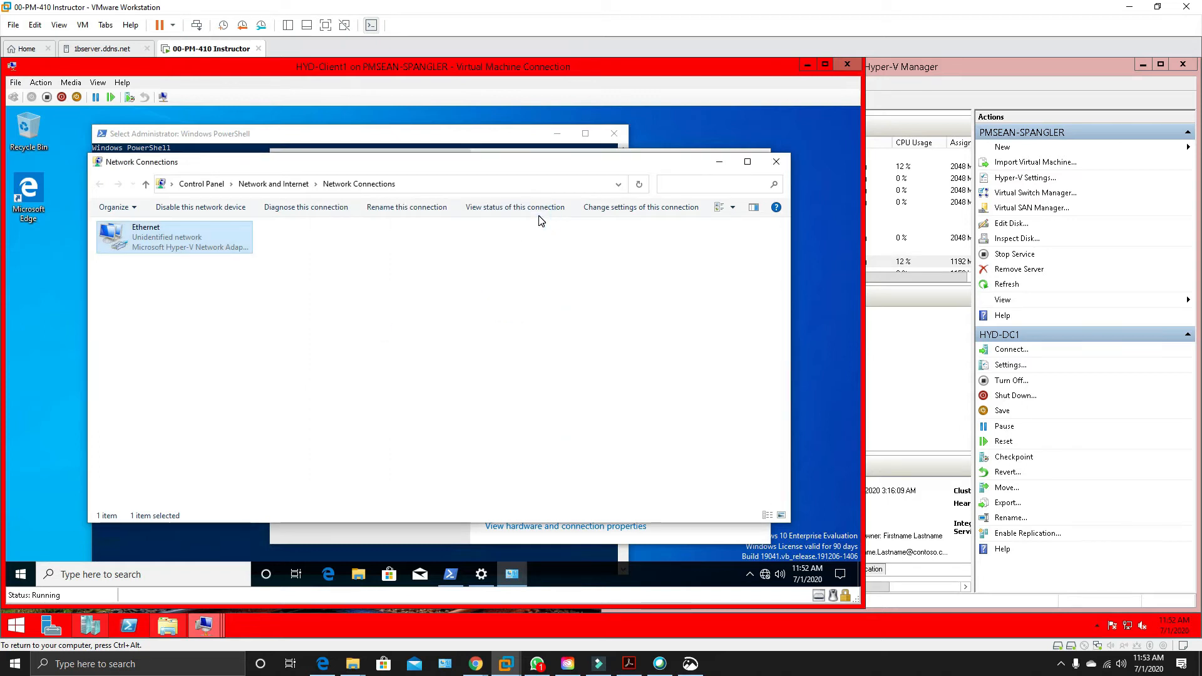
left_click_drag(665, 169, 721, 190)
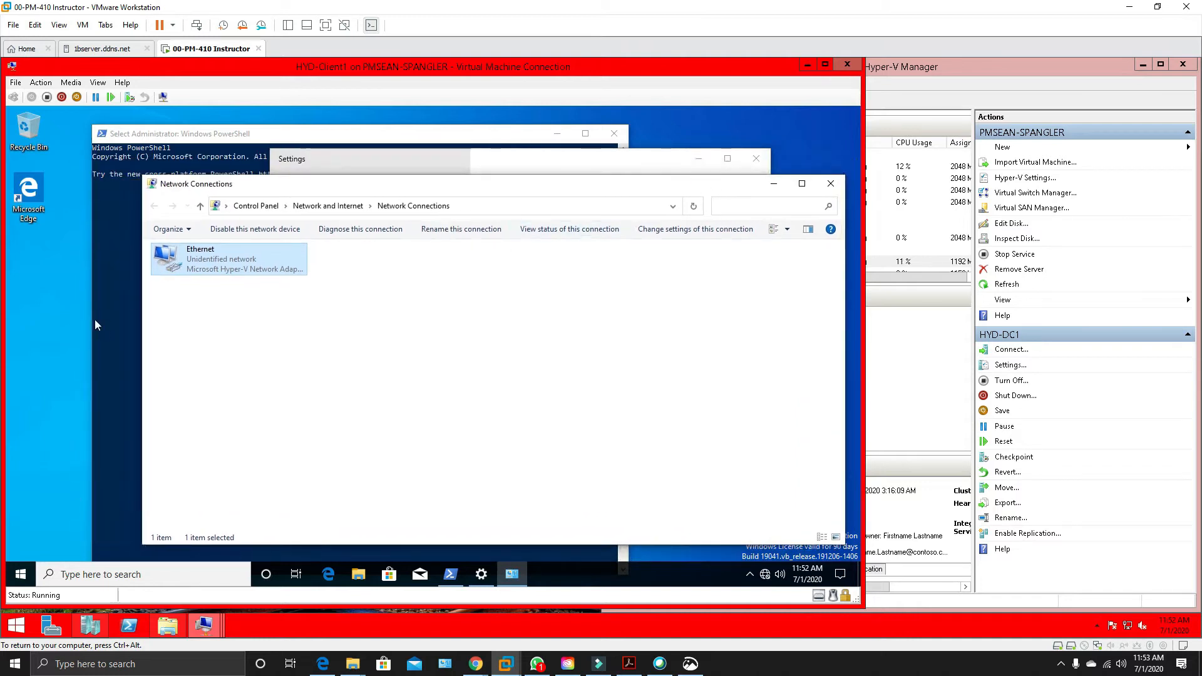
Connect to HYD-DC1 to check whether it has finished booting, and minimize its connection window.
left_click(983, 70)
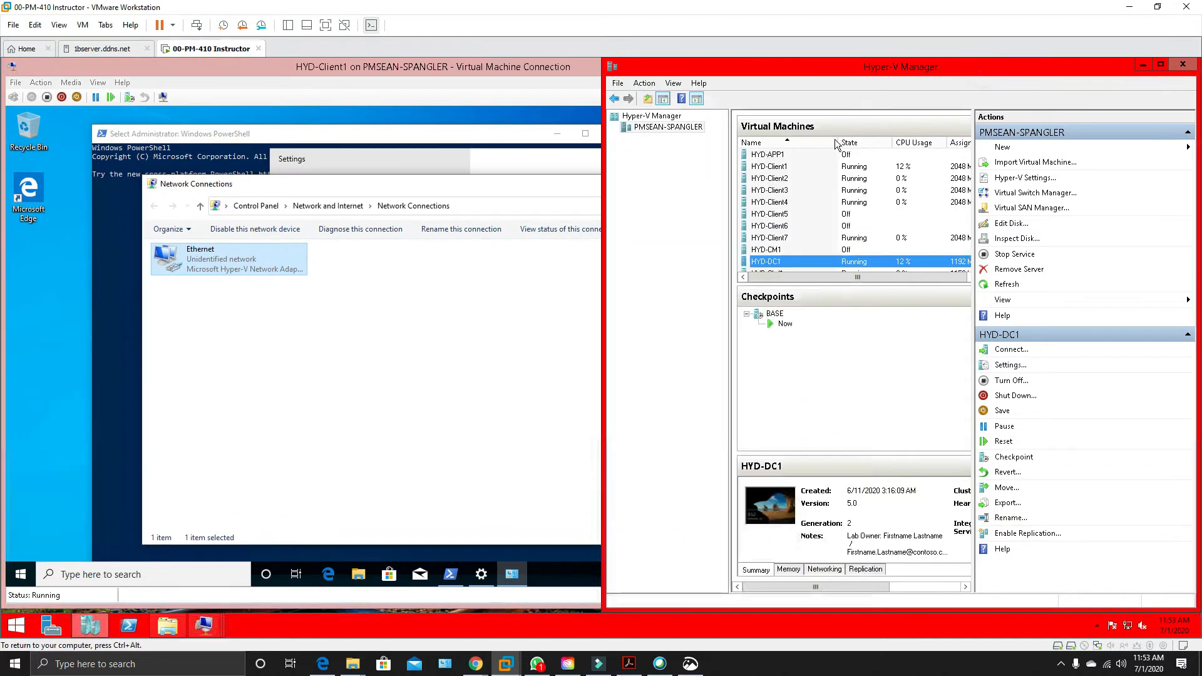
double_click(766, 262)
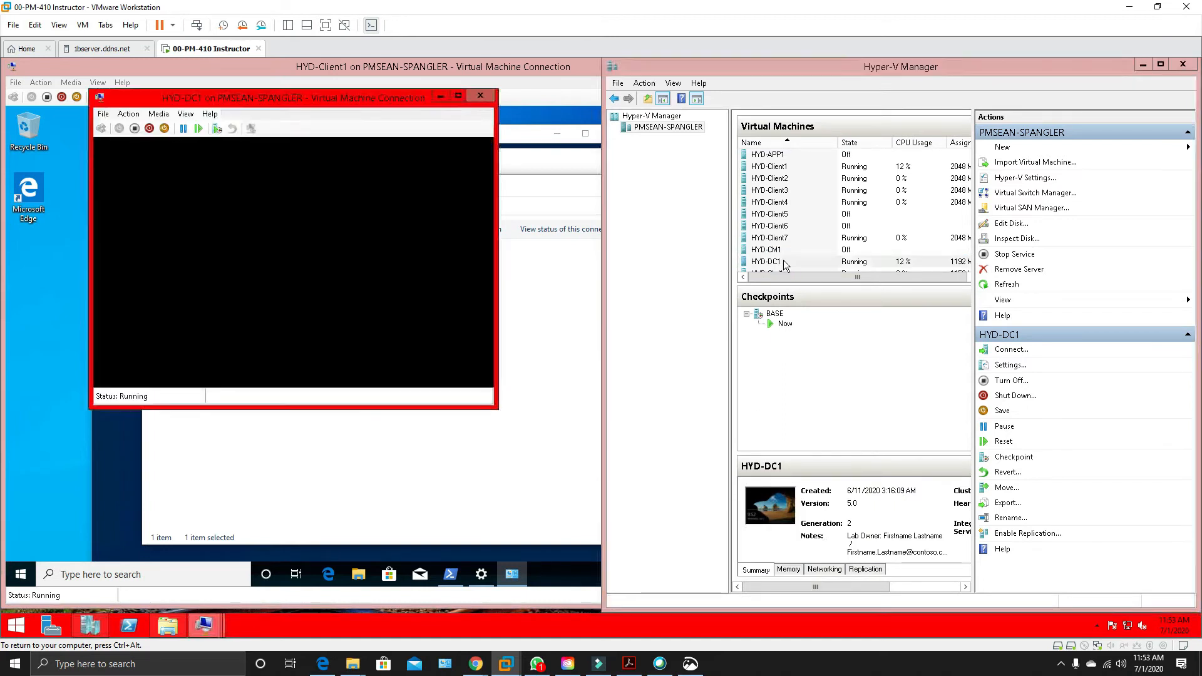
left_click(342, 302)
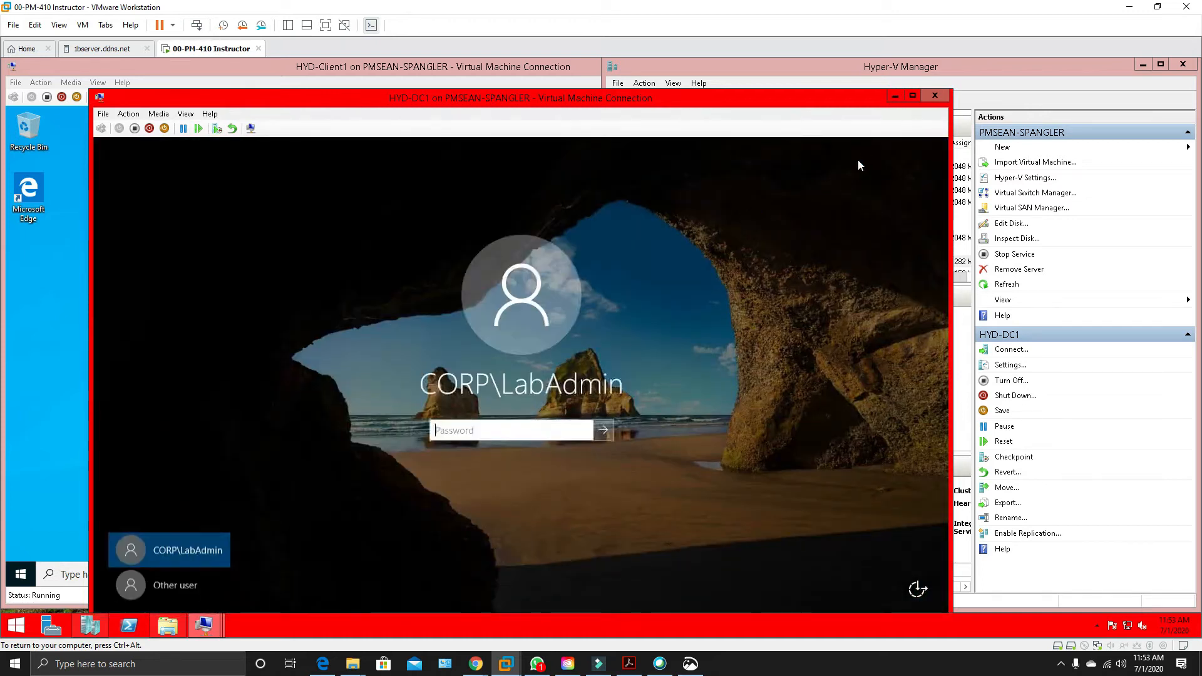
left_click(895, 96)
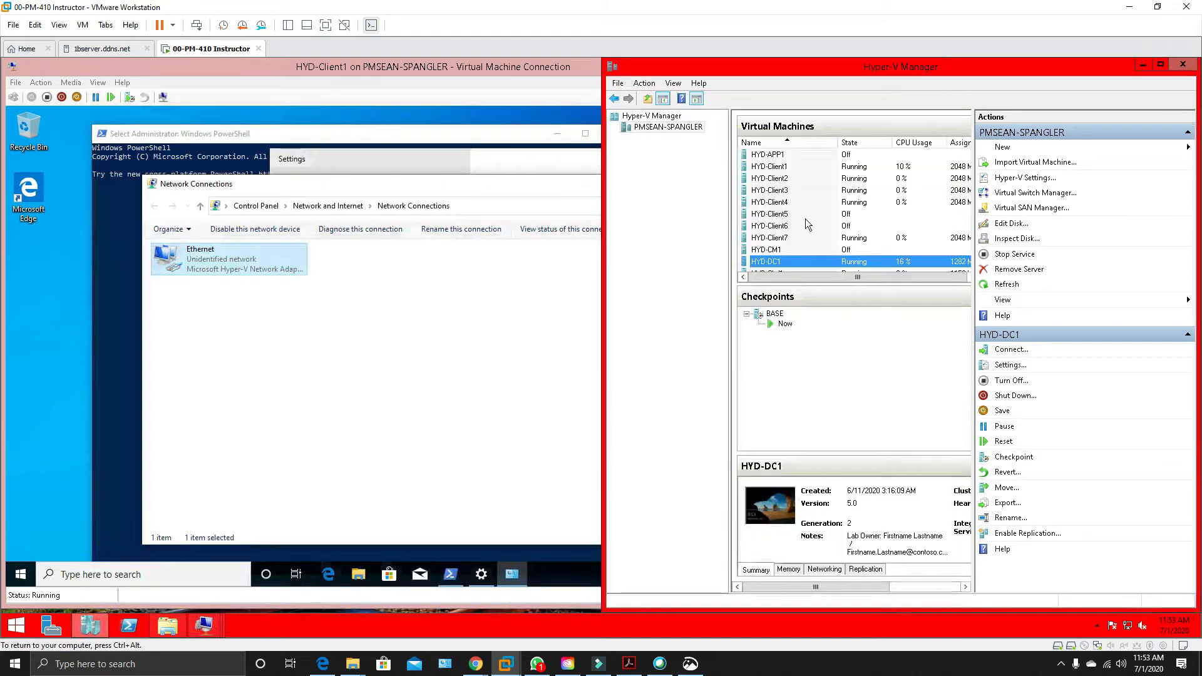
Disable and re-enable HYD-Client1's Ethernet adapter, and allow the PC to be discoverable on the corp.contoso.com network.
left_click(232, 265)
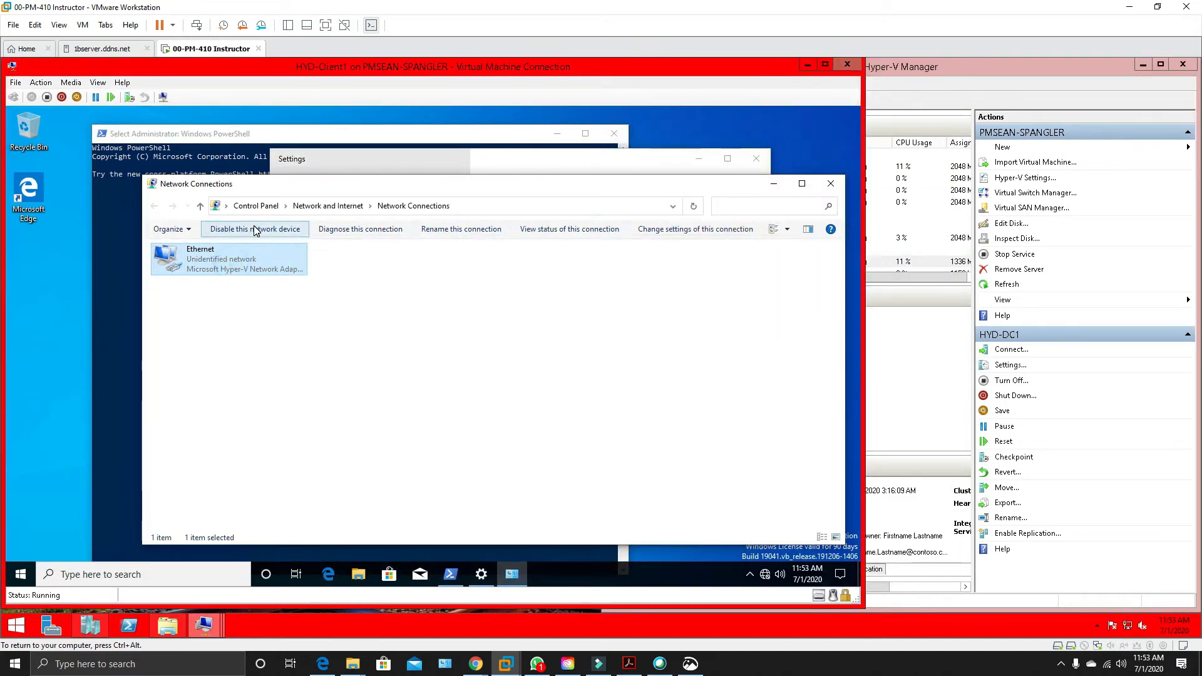
left_click(256, 230)
left_click(256, 230)
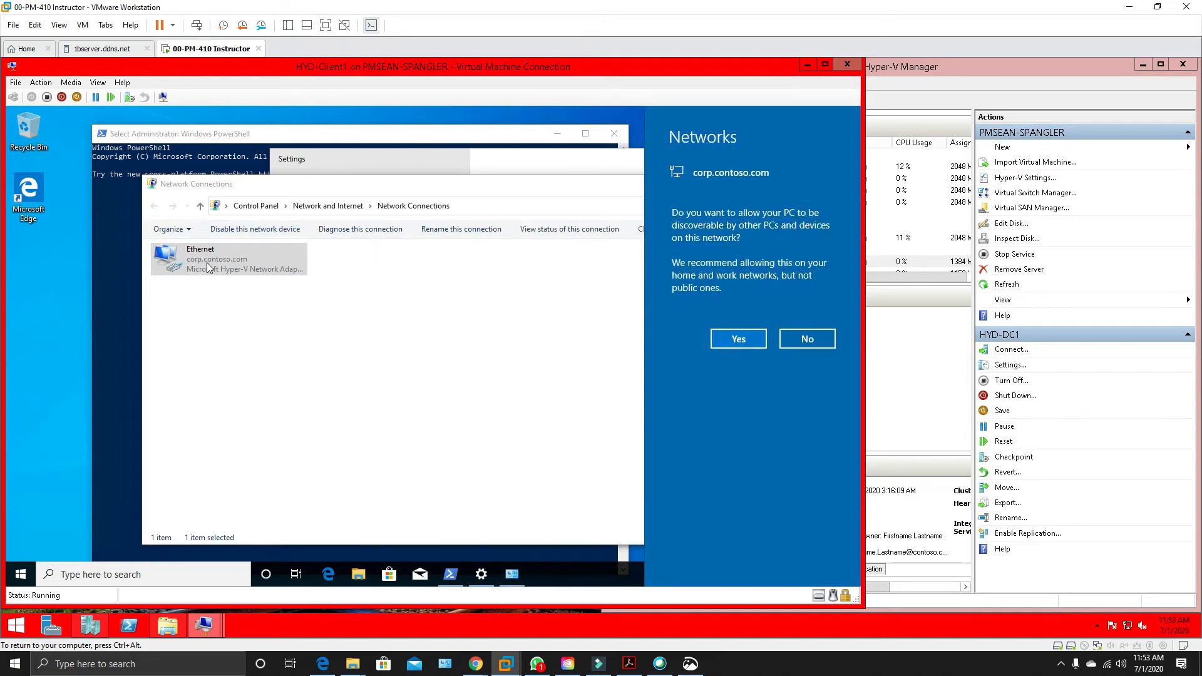
left_click(738, 341)
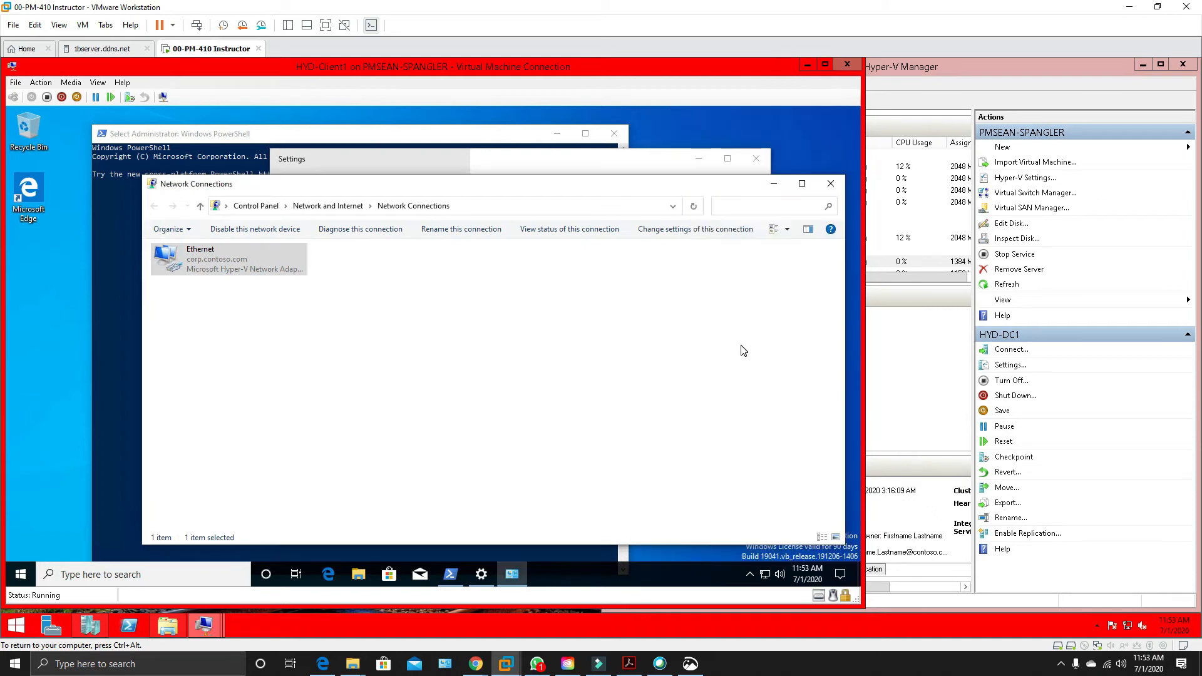
Close the Network Connections, Settings and PowerShell windows on HYD-Client1.
left_click(831, 185)
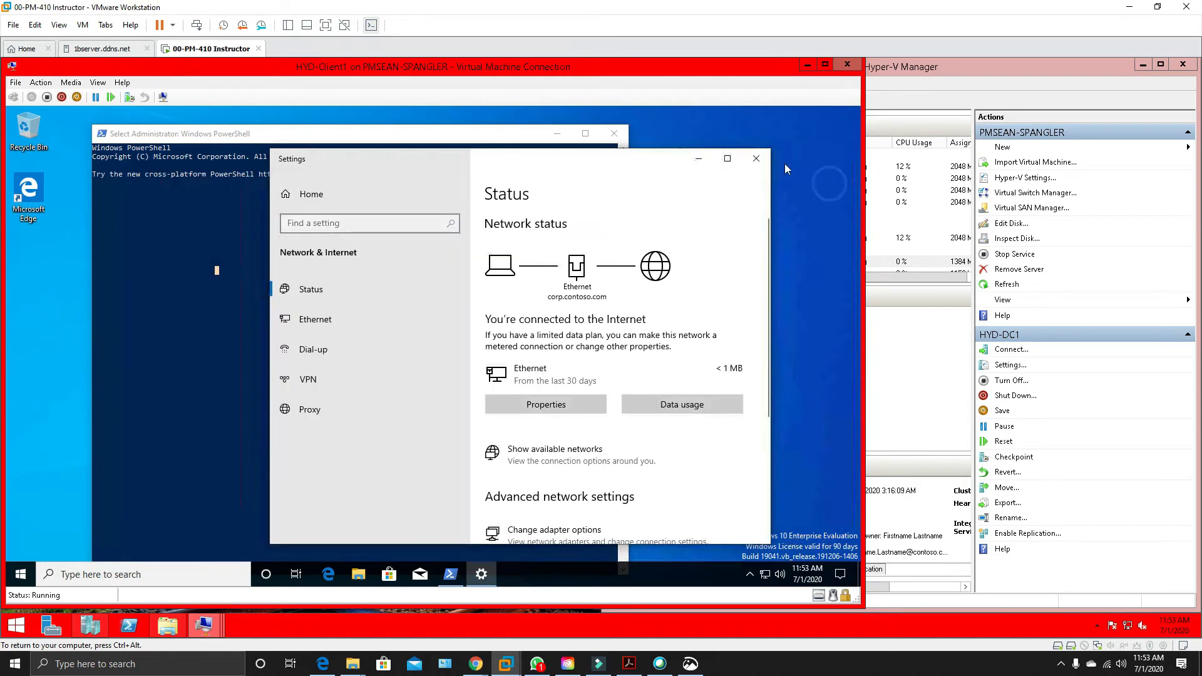
left_click(755, 159)
left_click(378, 218)
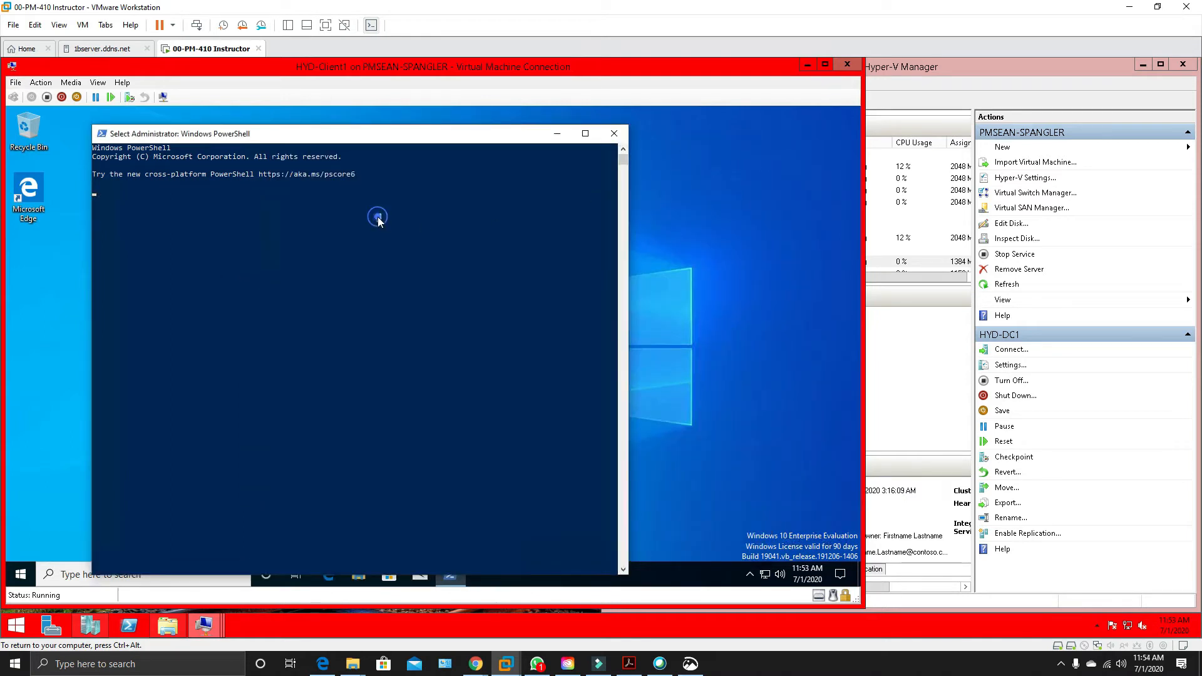
left_click_drag(339, 129, 507, 156)
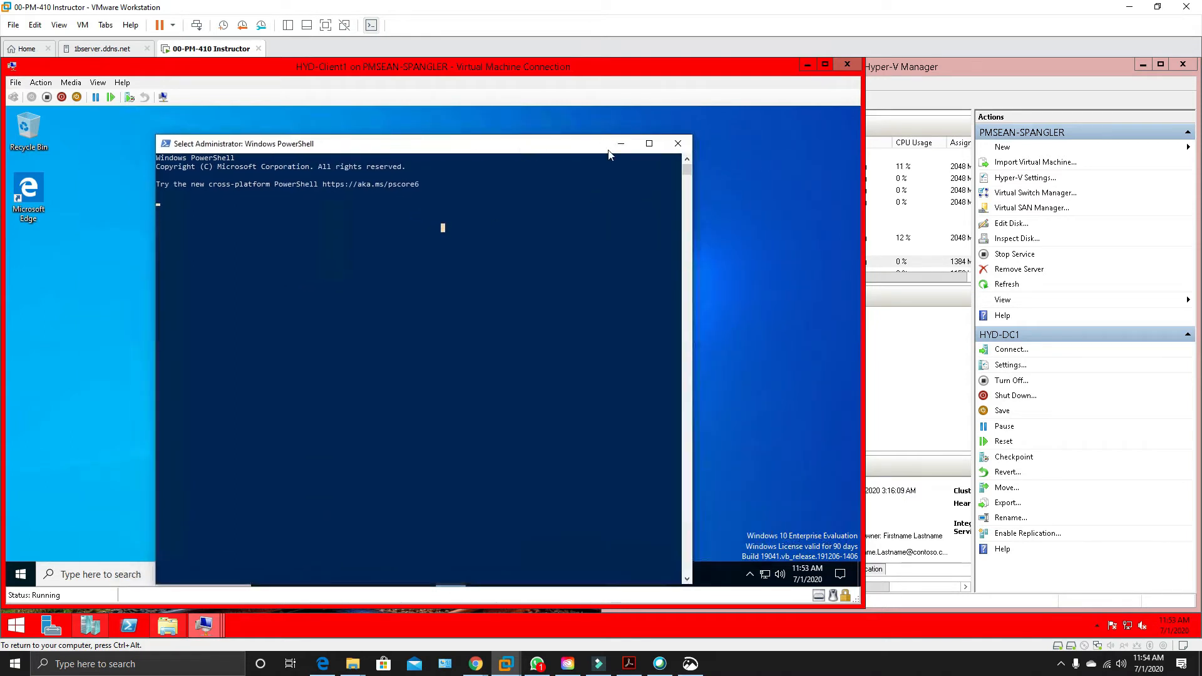
left_click(679, 142)
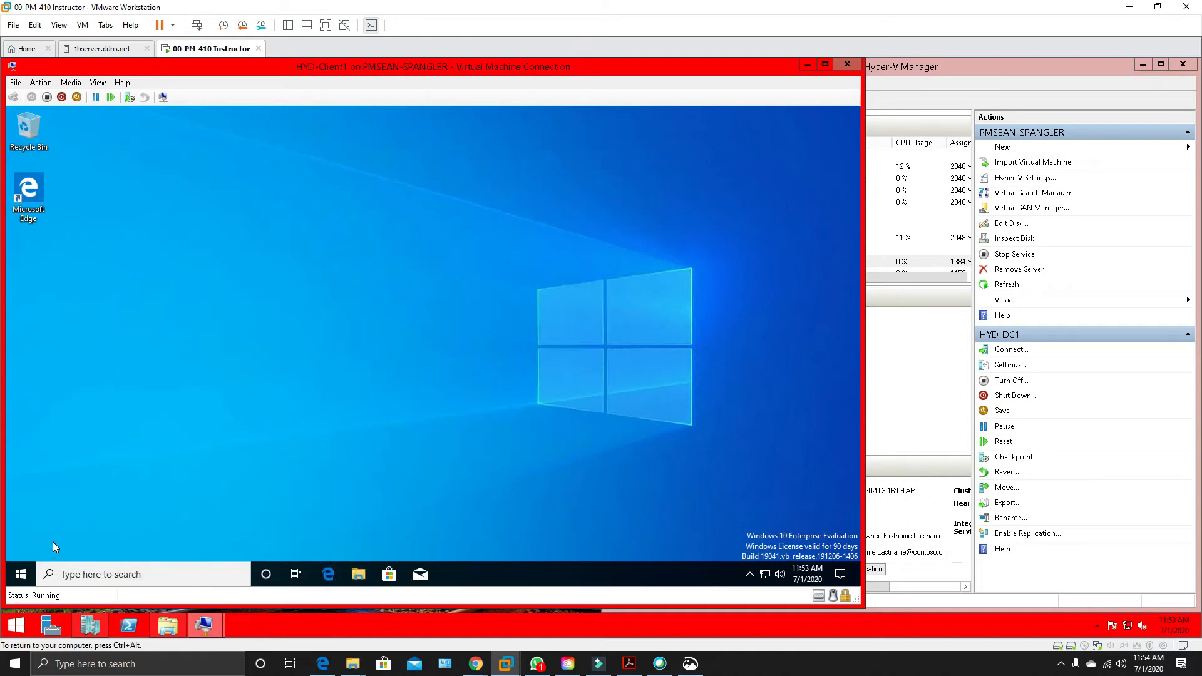
Ping dc1 from an elevated Command Prompt on HYD-Client1 to test connectivity, and close the prompt when done.
key("super")
type("cmd")
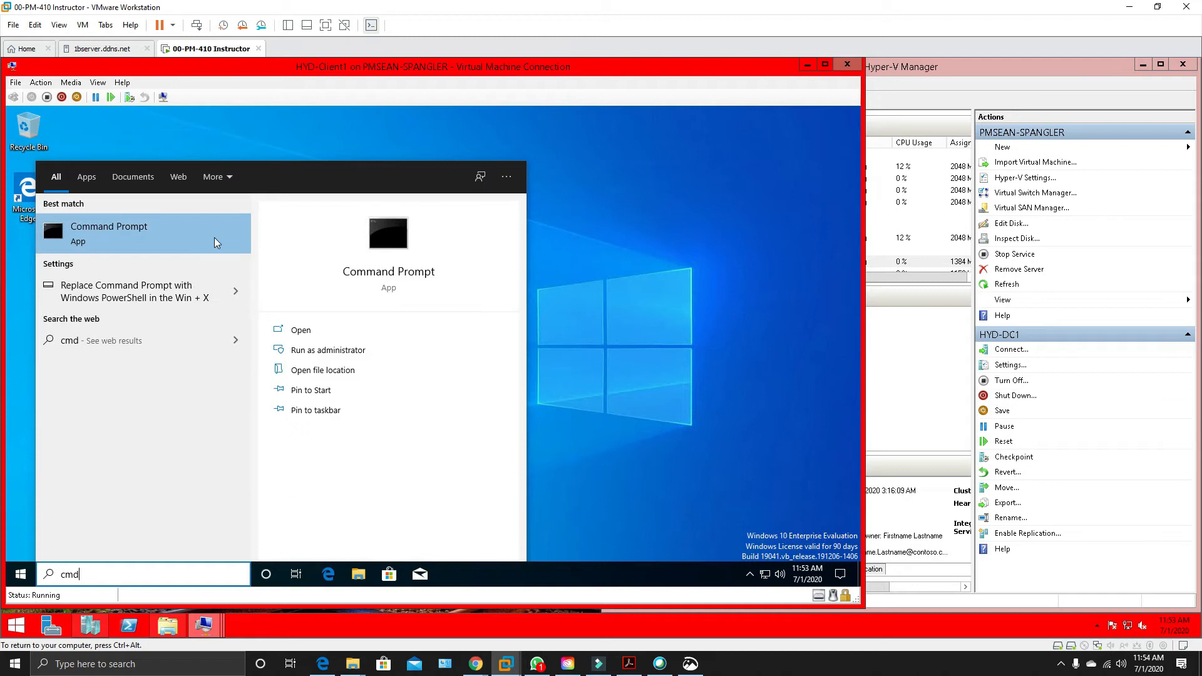
left_click(301, 350)
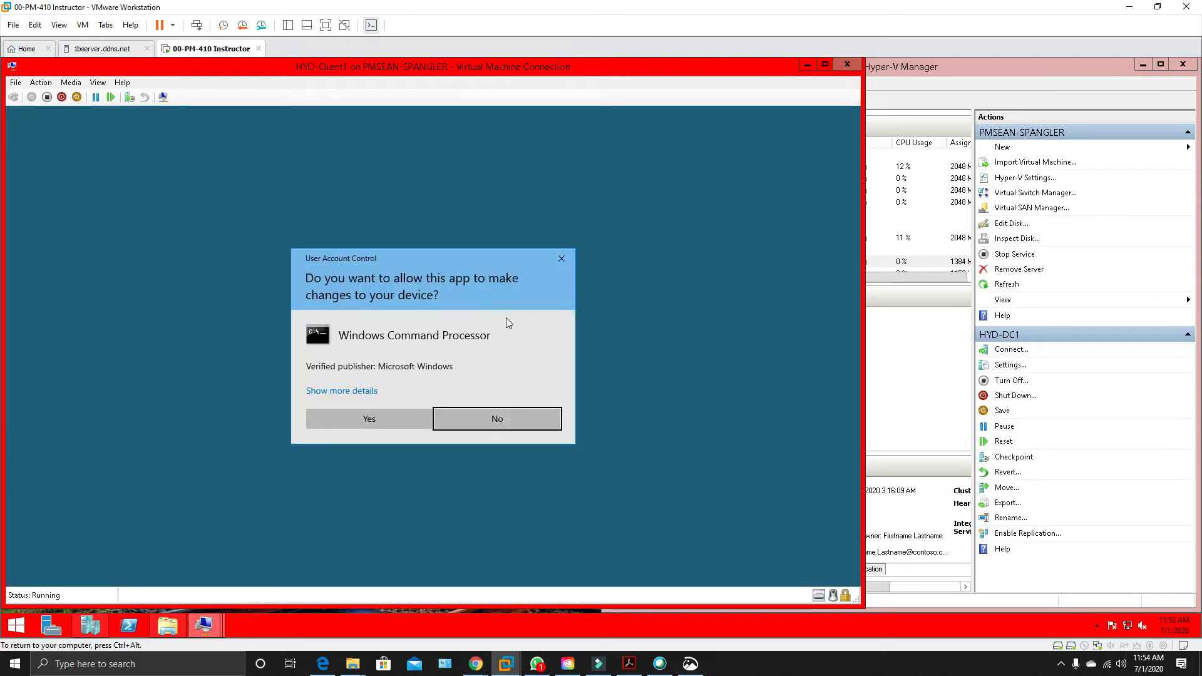
left_click(397, 418)
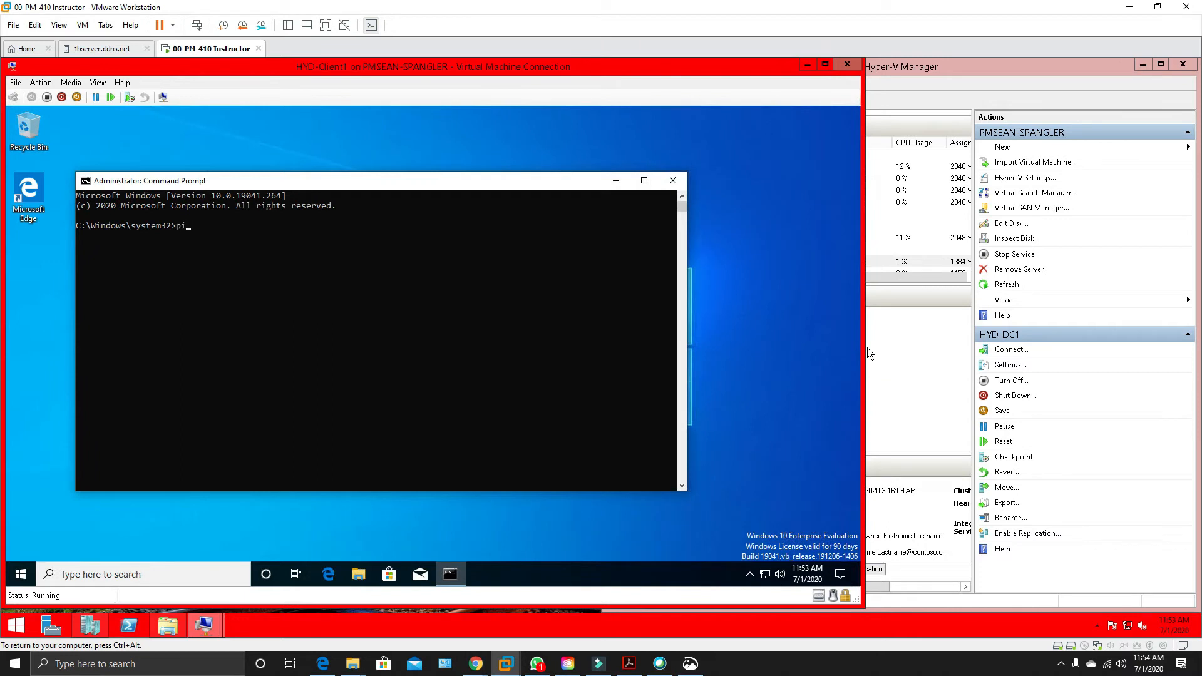
type("ping dc1")
key("Return")
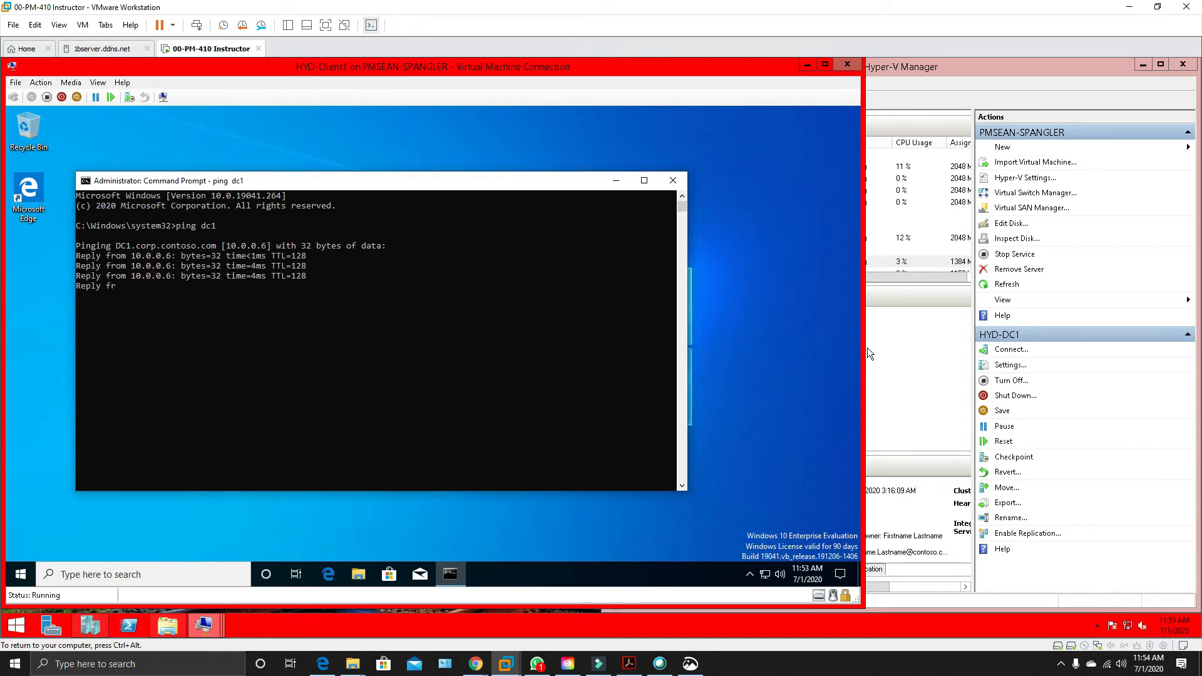
left_click(673, 181)
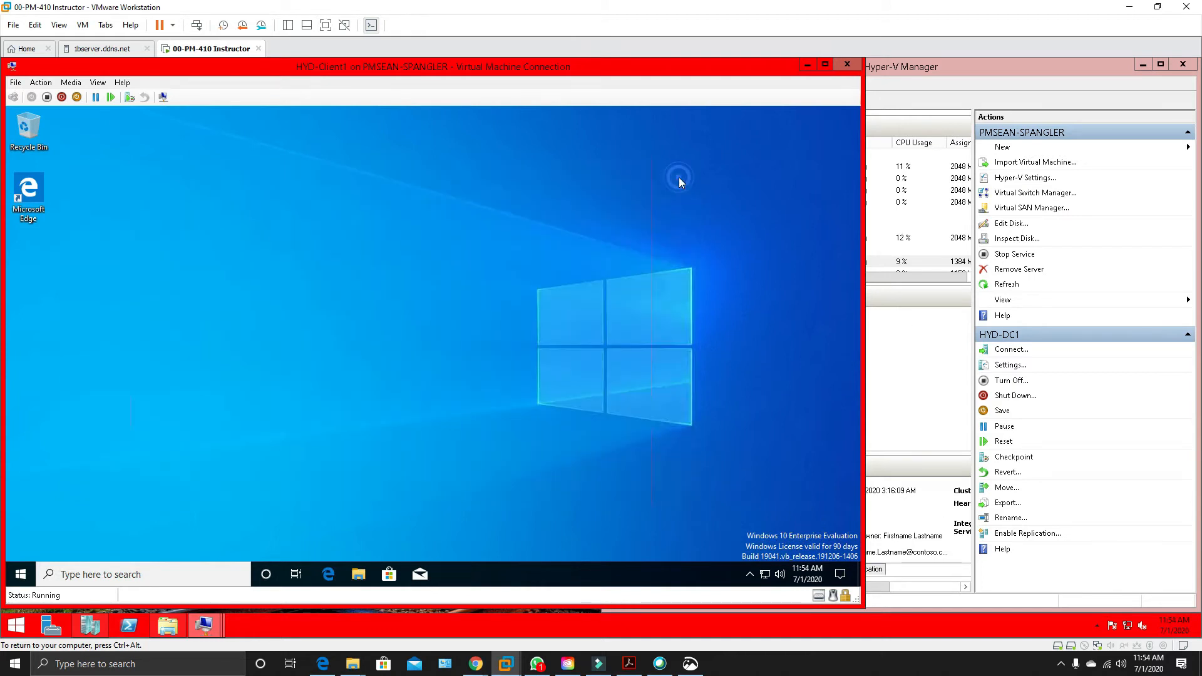
Browse the shared folders at \\dc1 to check network access, and close the File Explorer window.
left_click(25, 580)
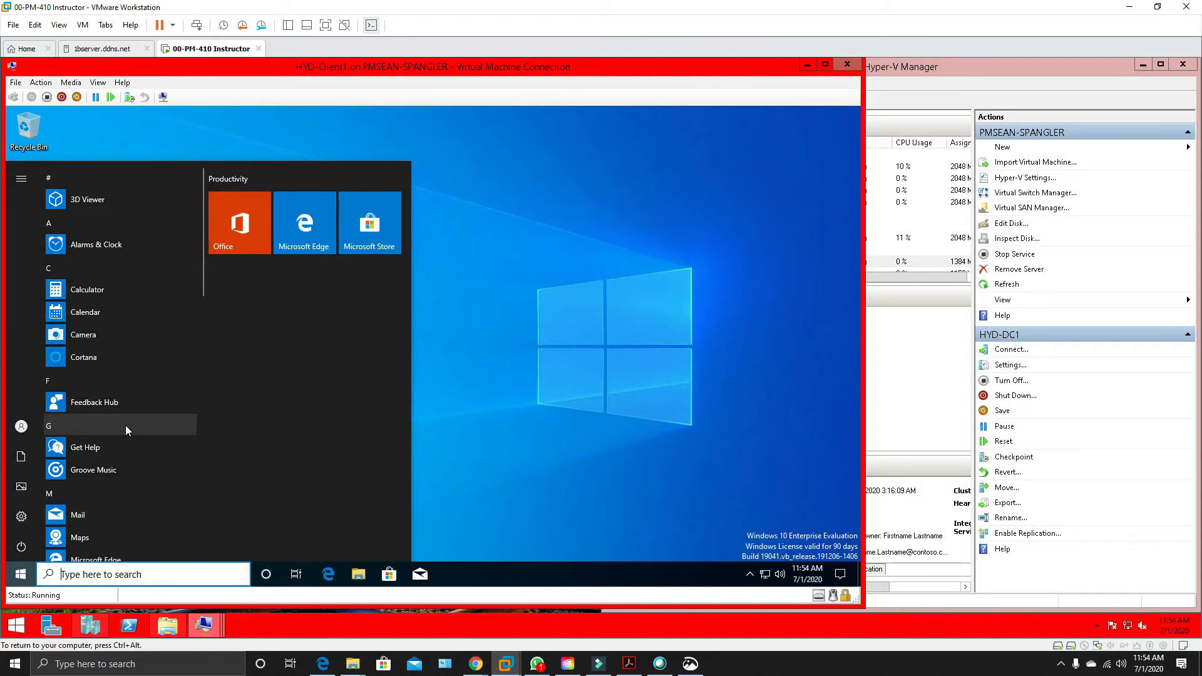
type("\\\\dc1")
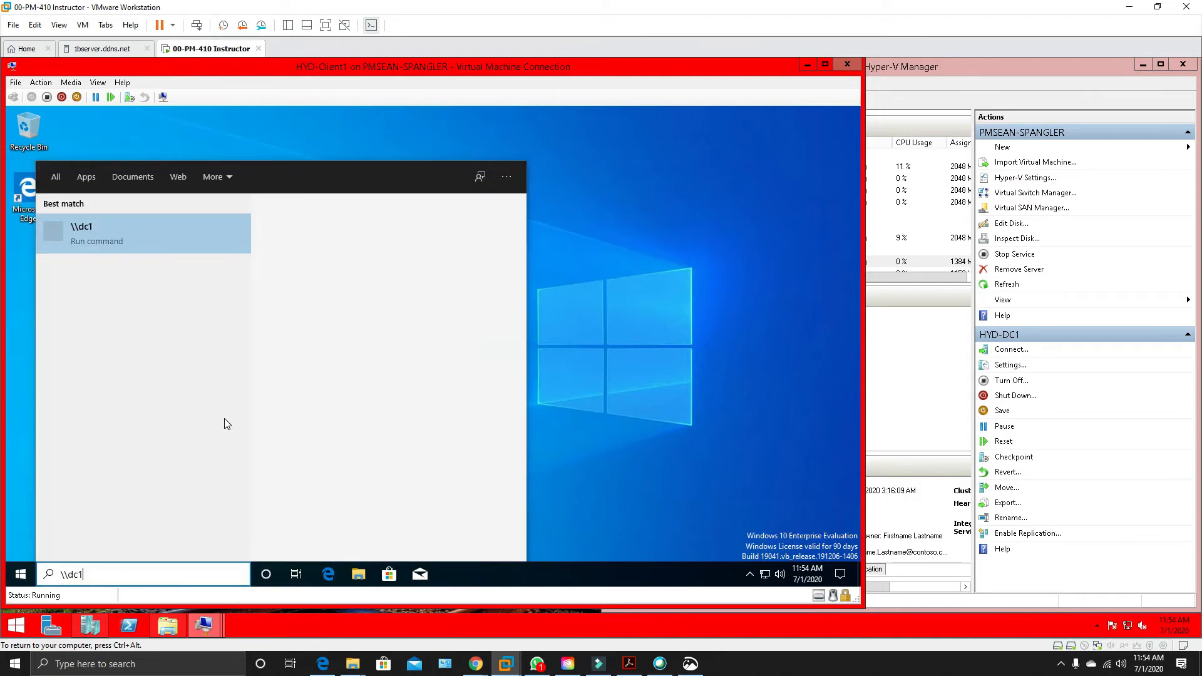
key("Return")
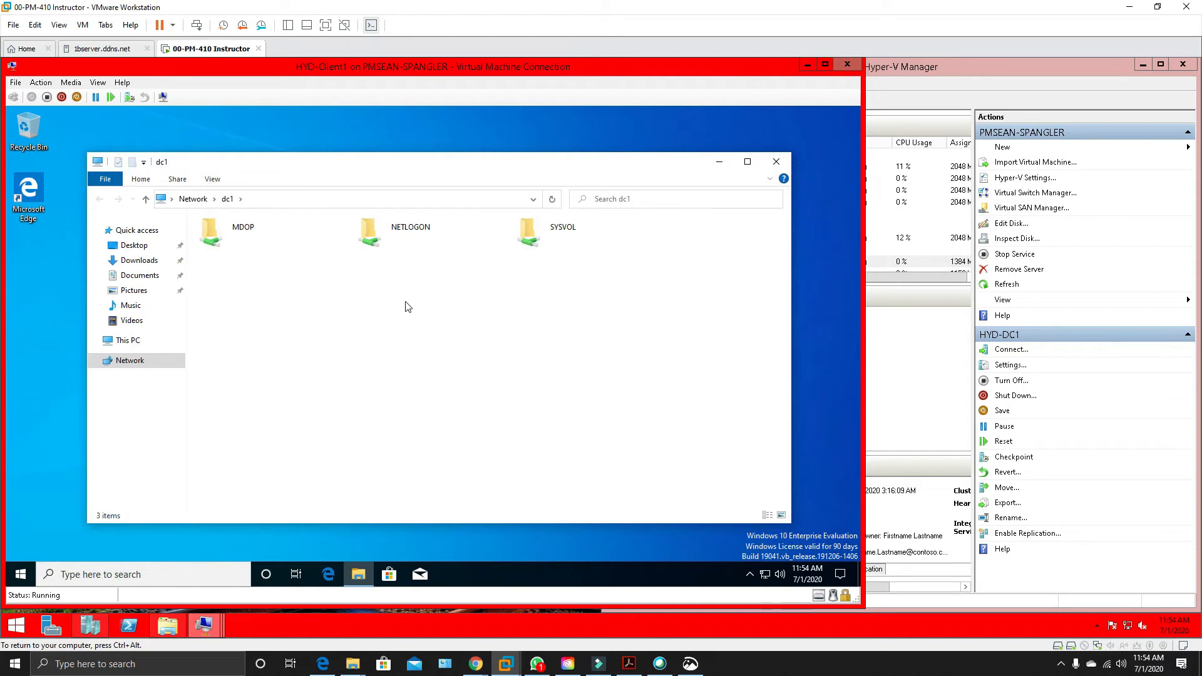
left_click(782, 163)
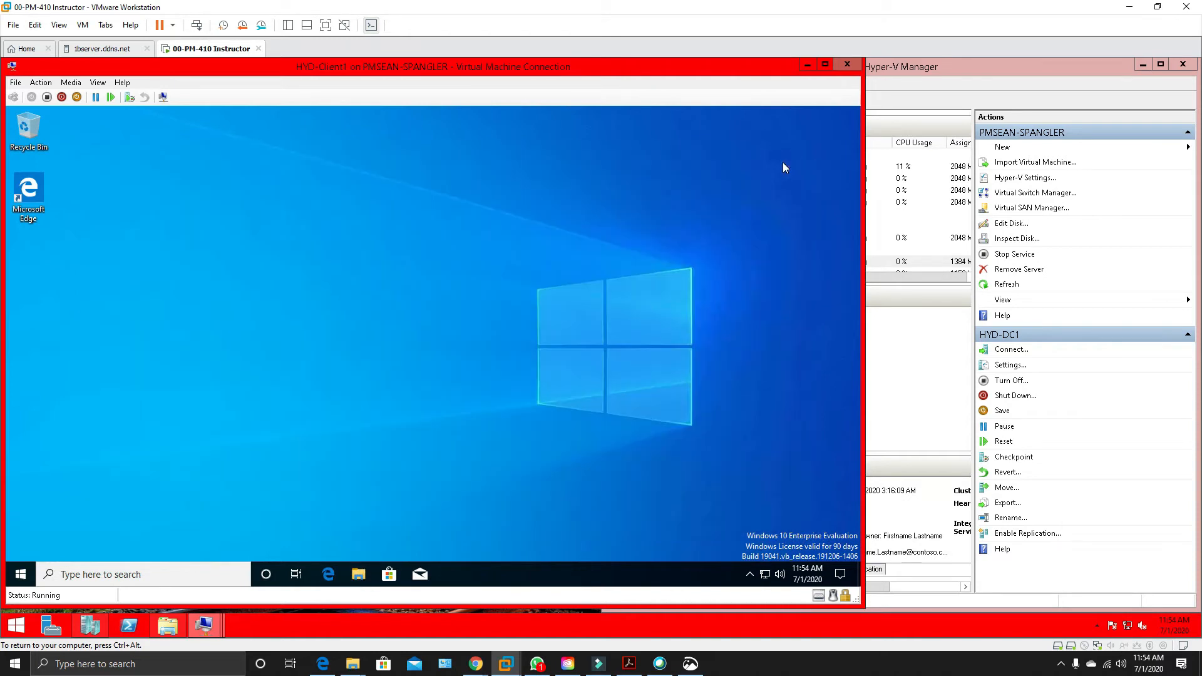
Open HYD-Client1's computer name and domain settings and shorten the computer name to Client1.
left_click(19, 575)
type("sys")
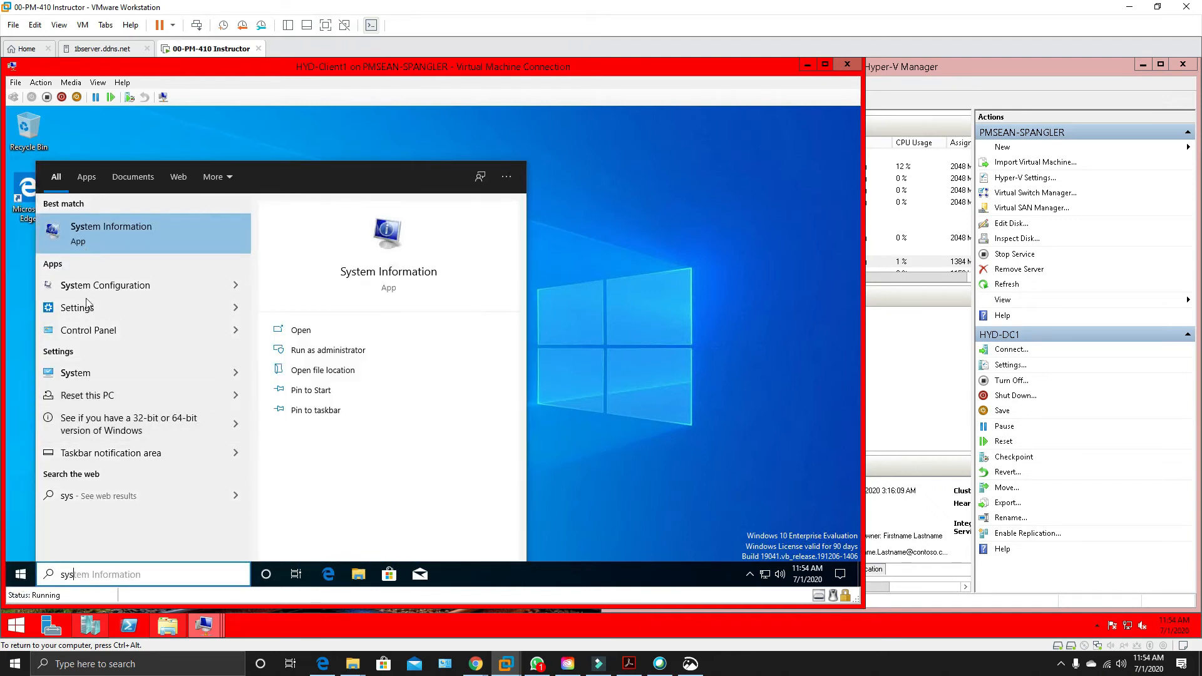
left_click(77, 372)
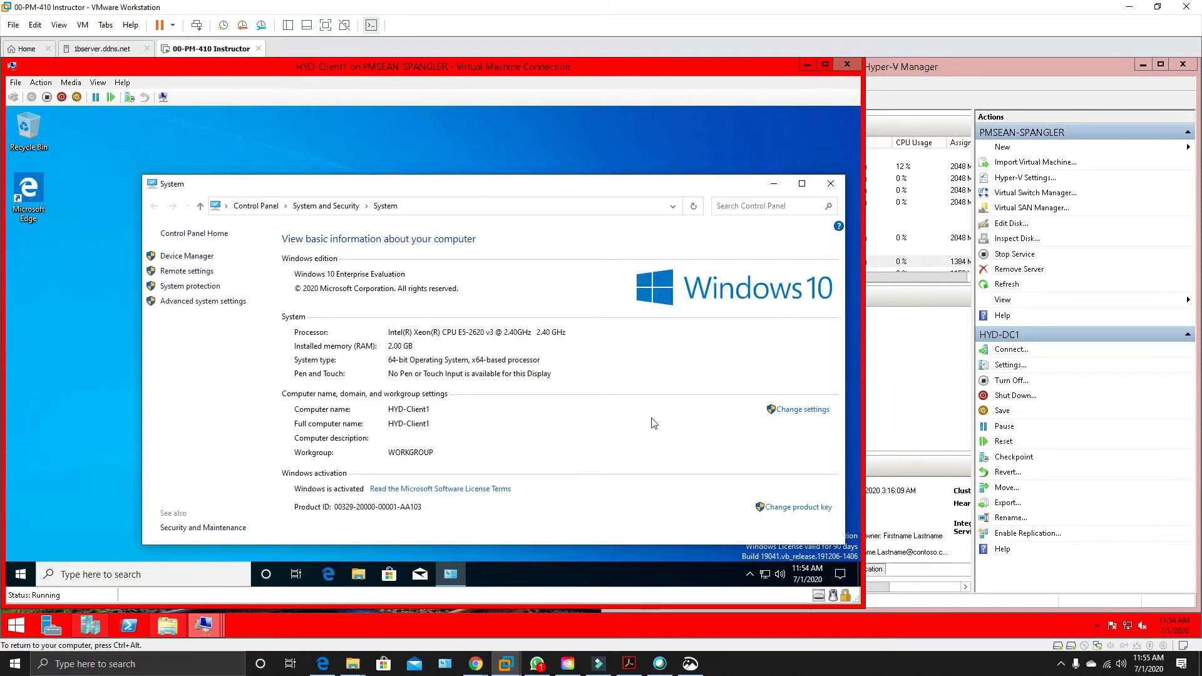
left_click(787, 413)
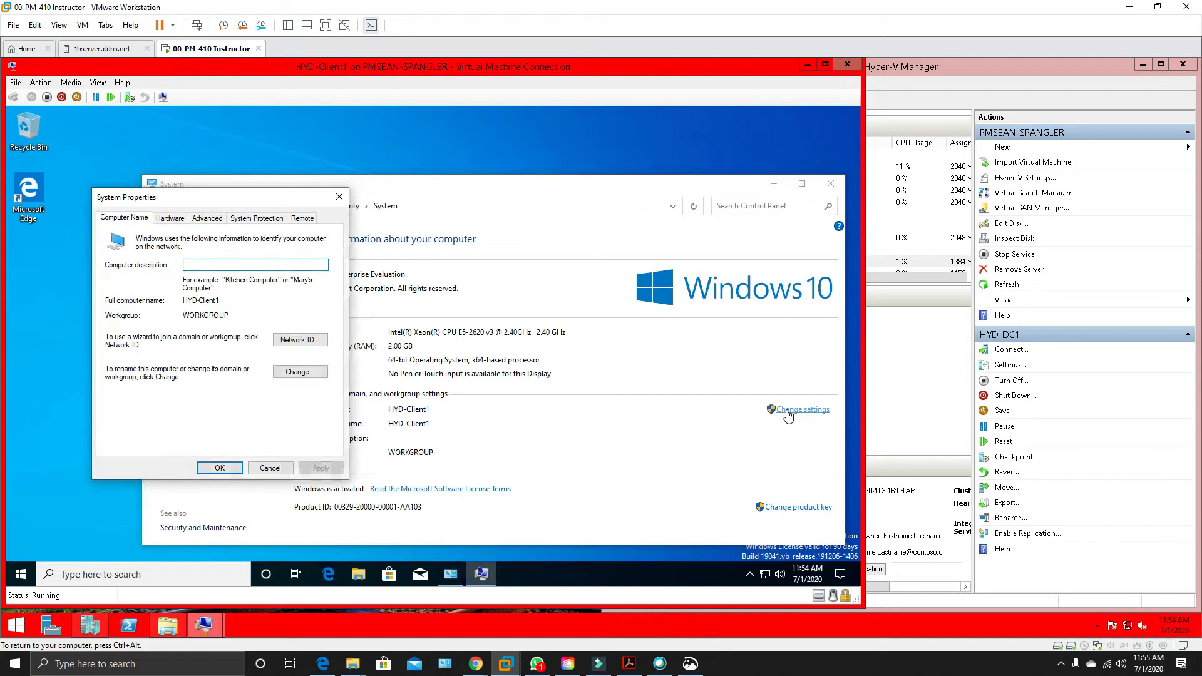
left_click(294, 372)
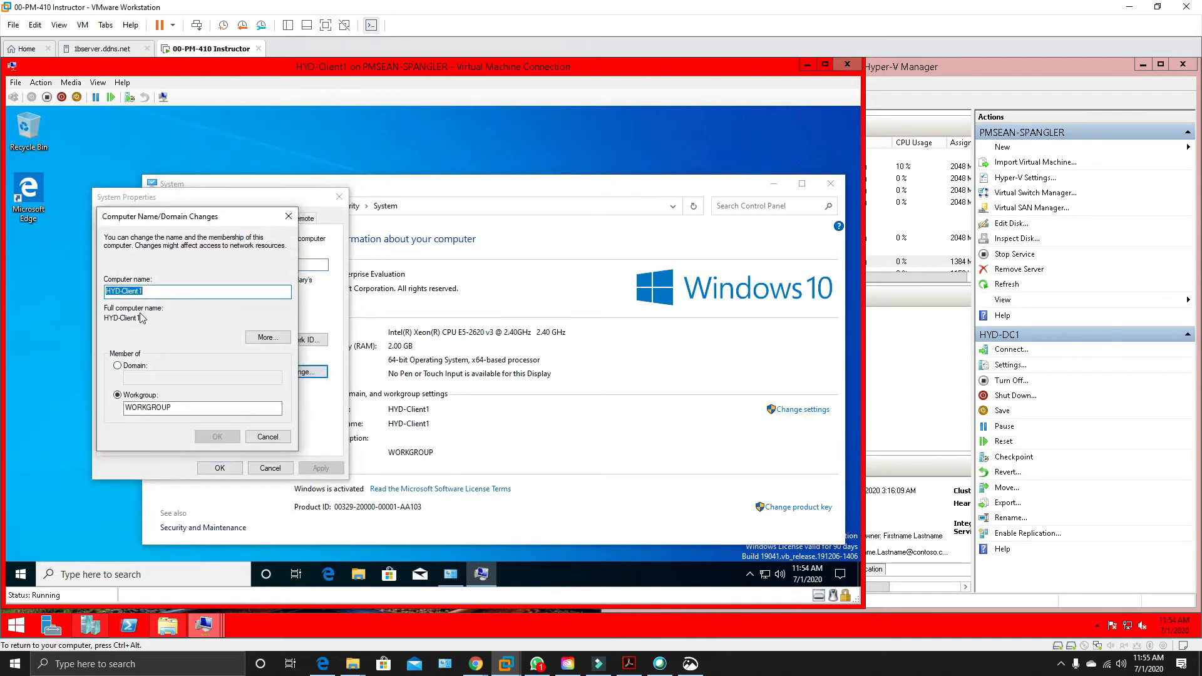
left_click(119, 291)
key("BackSpace")
key("BackSpace")
key("BackSpace")
key("BackSpace")
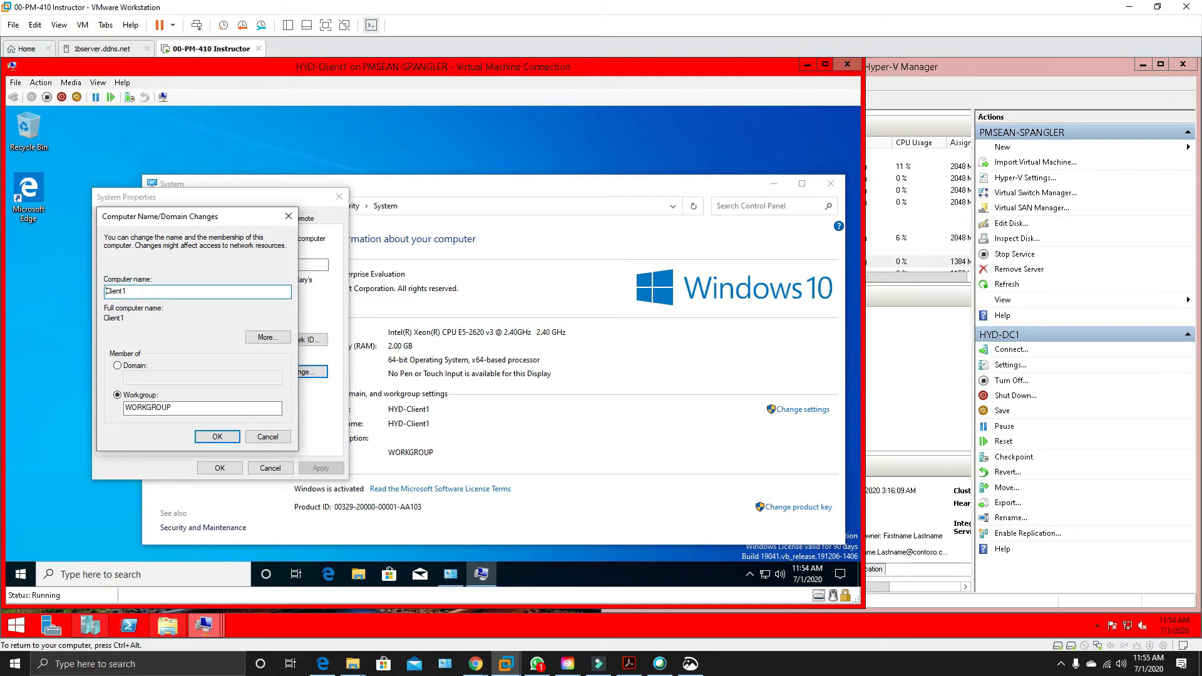
Set the computer's membership to the domain corp.contoso.com and submit the join request.
left_click(117, 367)
left_click(175, 378)
type("corp.contoso.com")
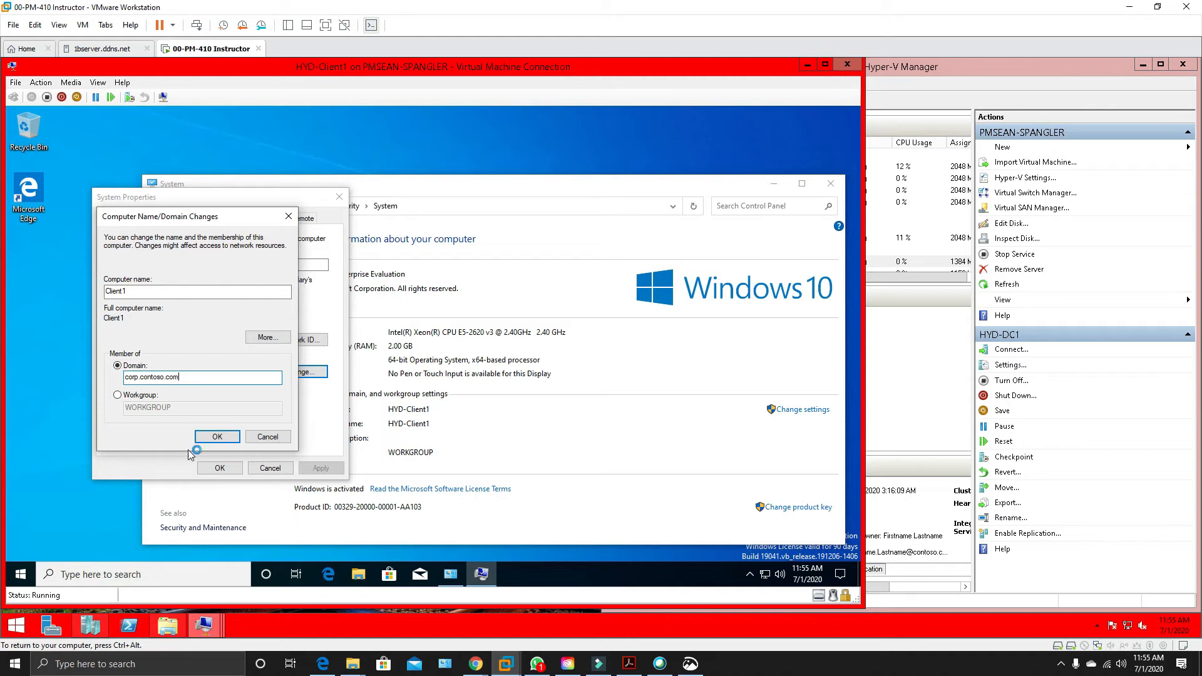
left_click(217, 437)
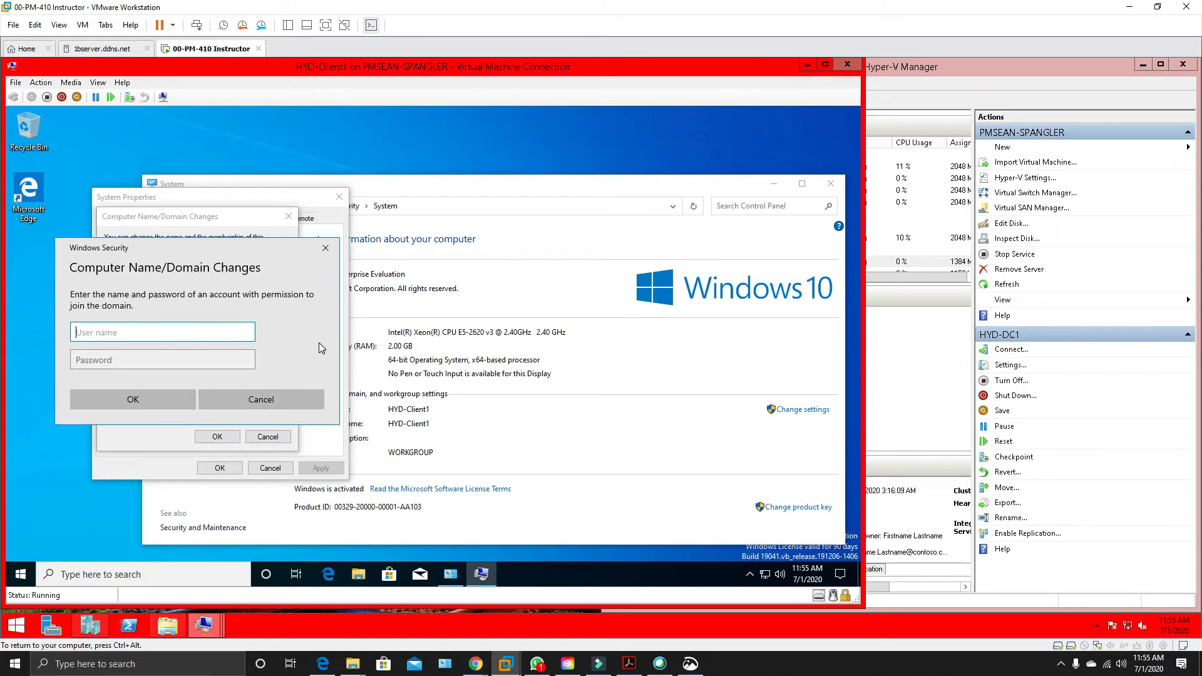
Try to authorize the domain join as administrator with the account password, and dismiss the resulting message.
type("administrator")
key("Tab")
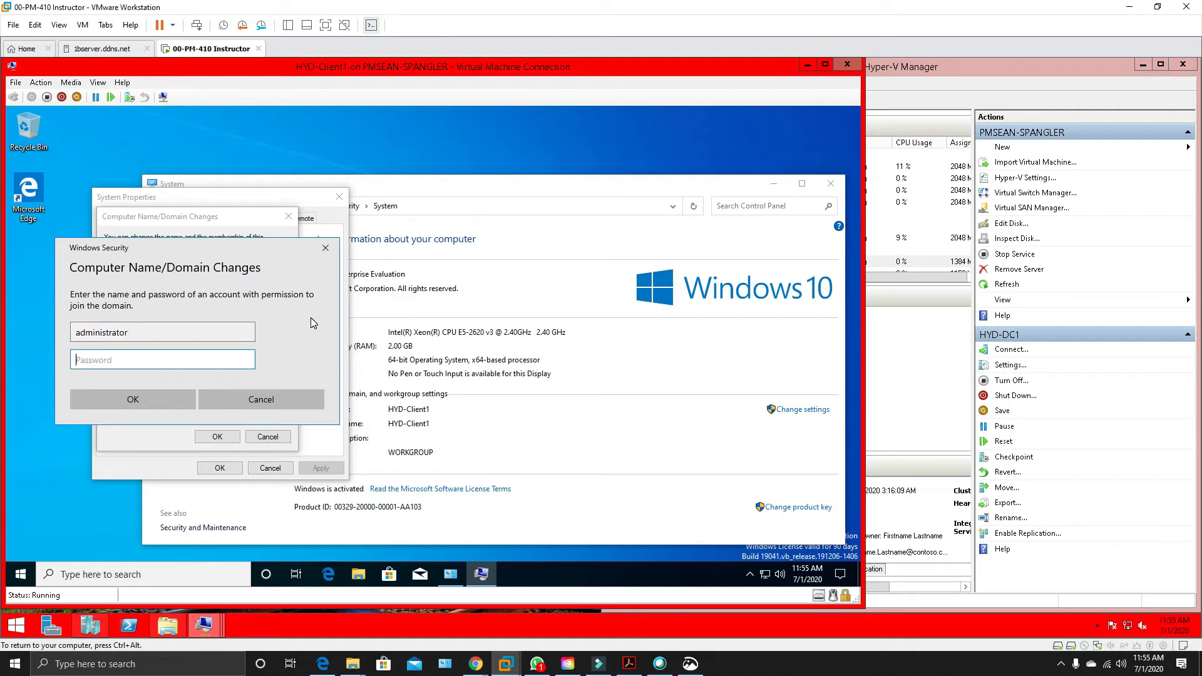
type("Pa55w.rd")
left_click(151, 404)
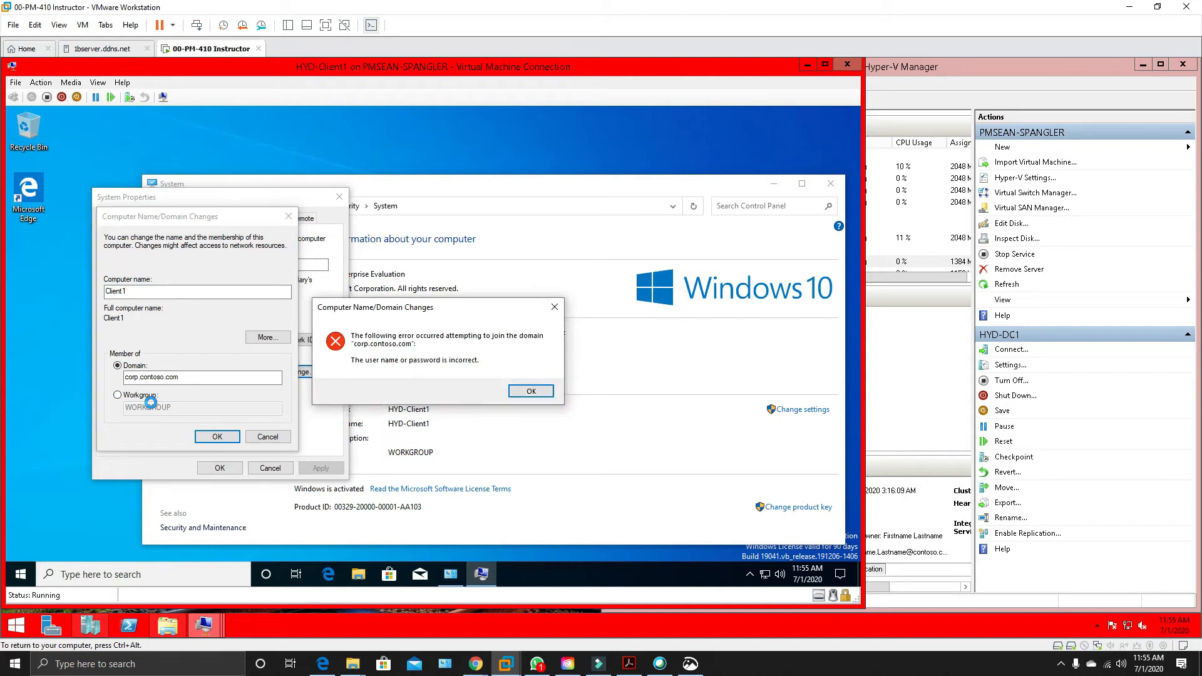
left_click(533, 391)
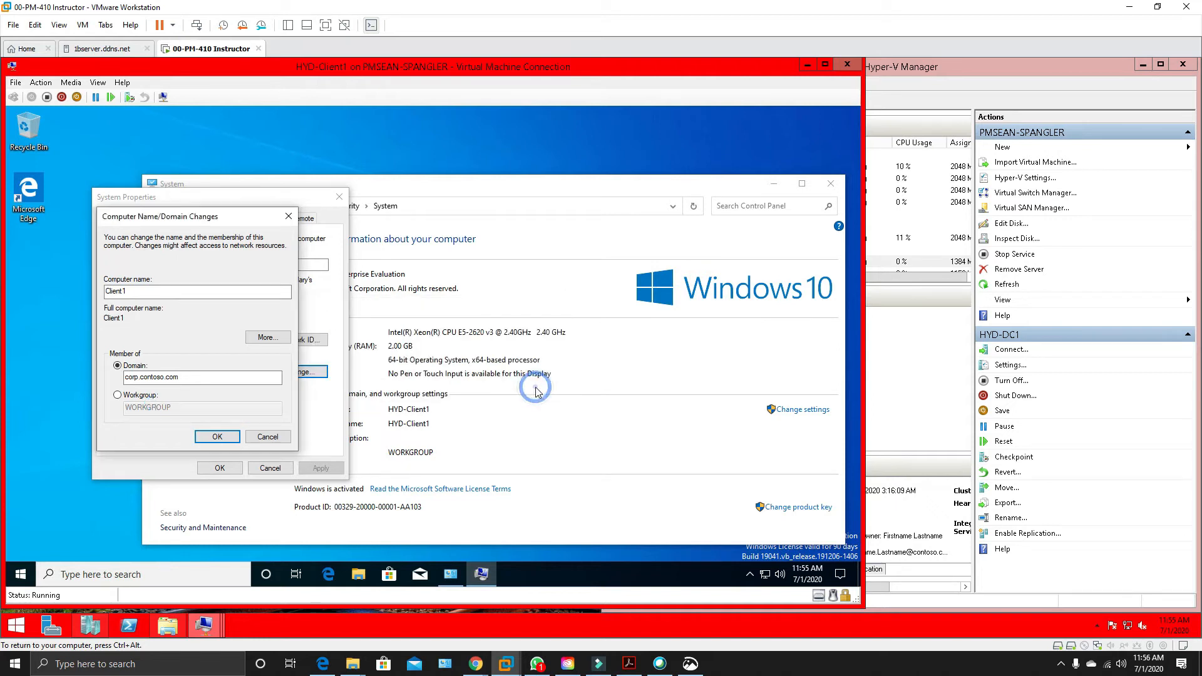
Resubmit the domain join and try to authorize it as corp/administrator with the account password.
left_click(210, 436)
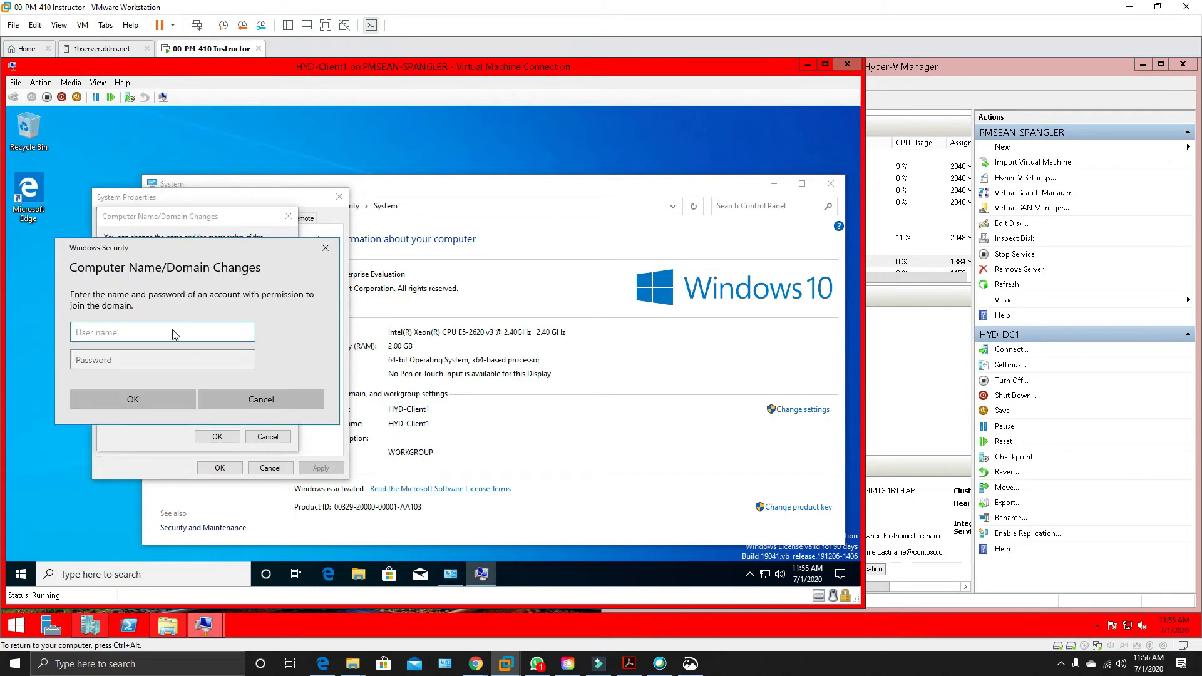
type("corp/administrator")
key("Tab")
type("Pa55w.rd")
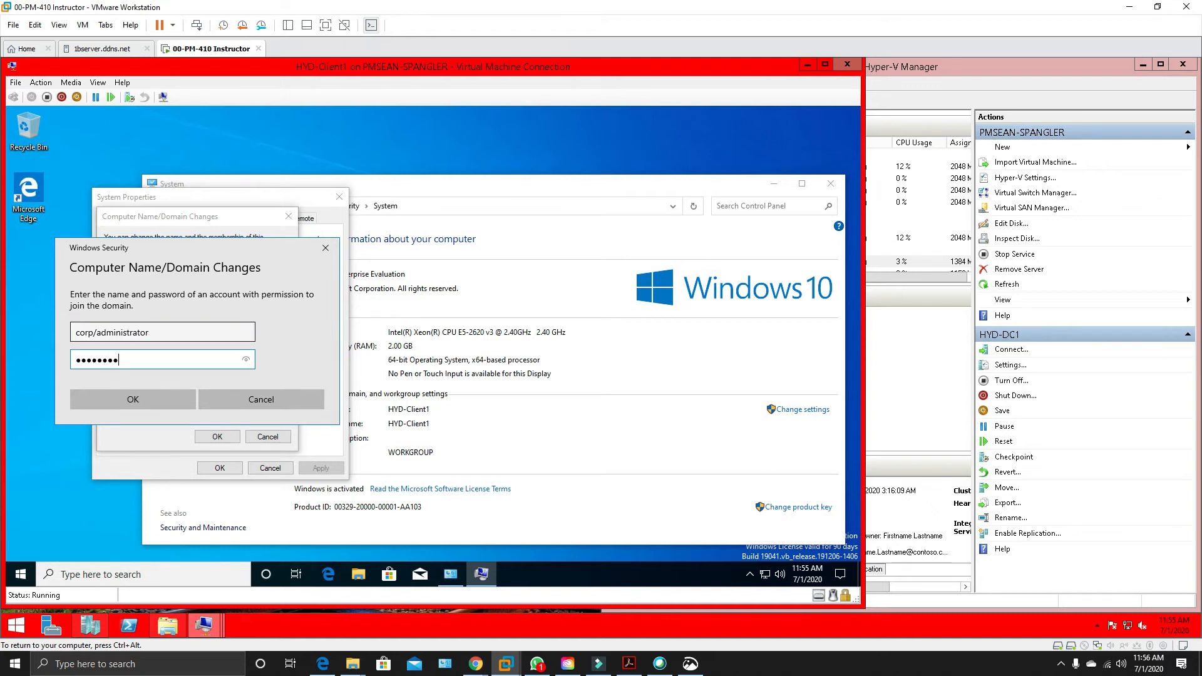
key("Return")
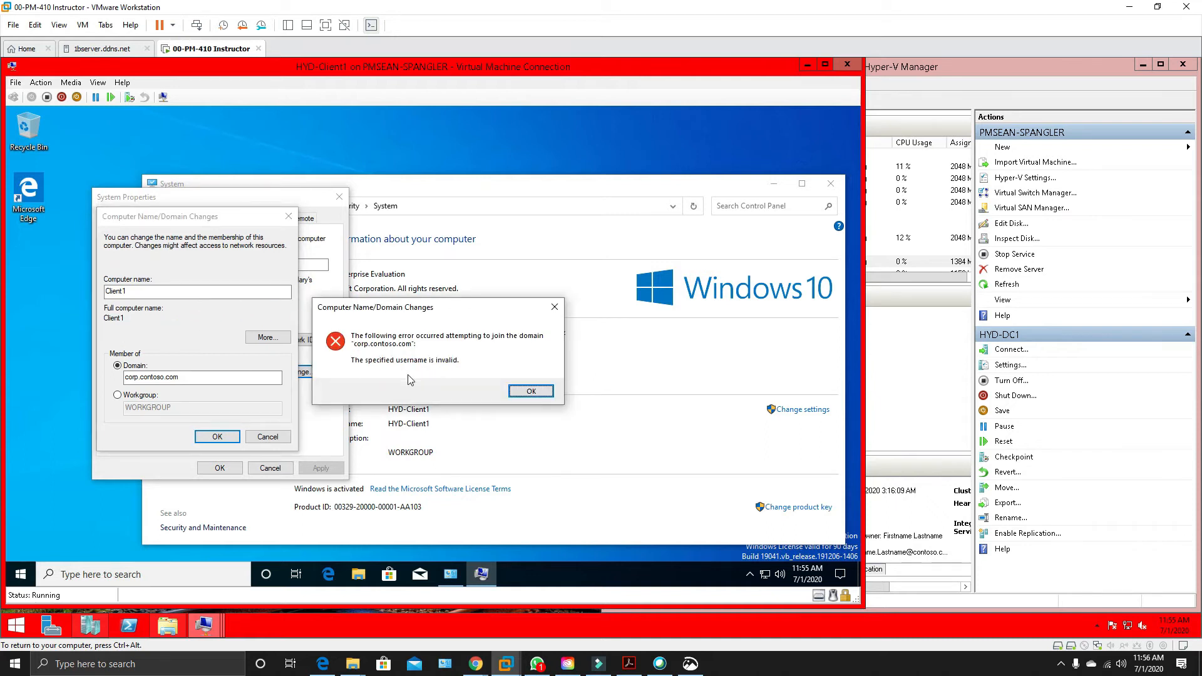
left_click(531, 391)
Resubmit the domain join and try to authorize it as corp\administrator with a different account password.
left_click(217, 436)
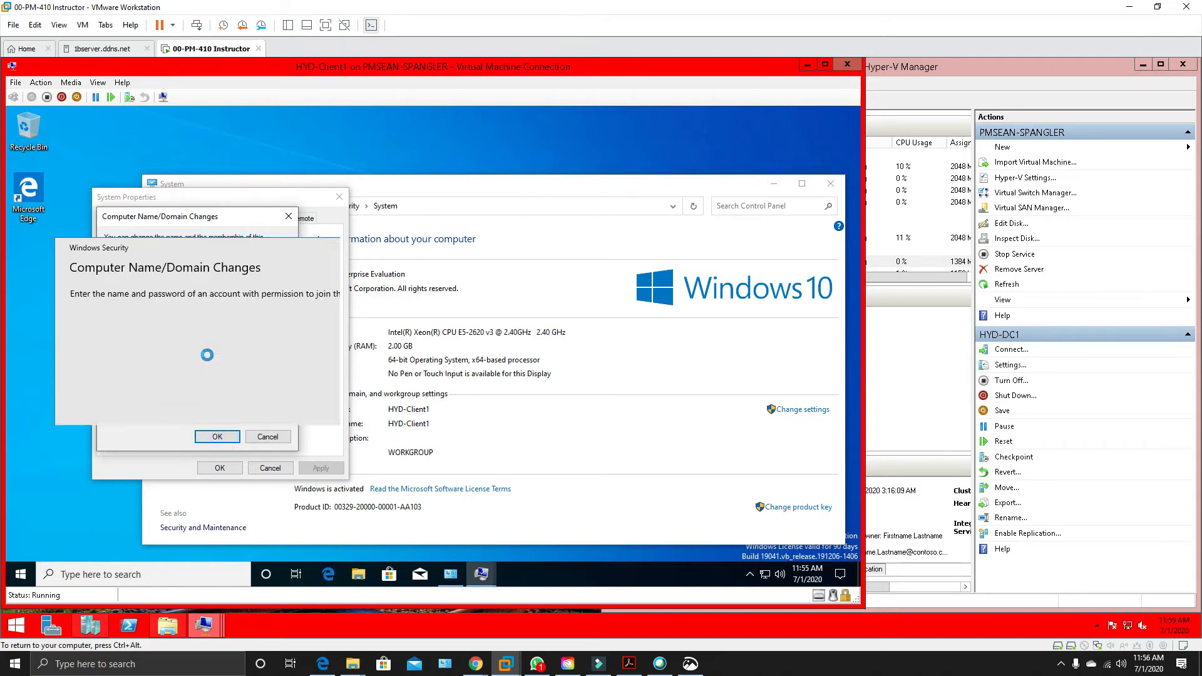
type("c")
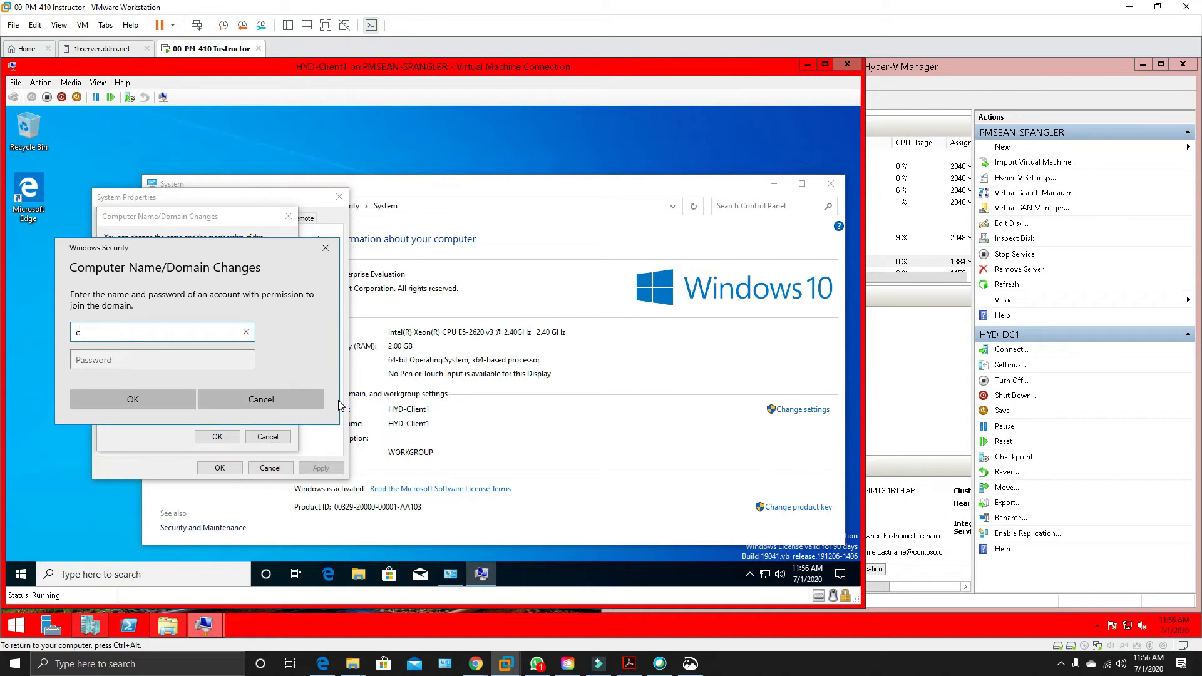
type("orp\\administrator")
left_click(199, 358)
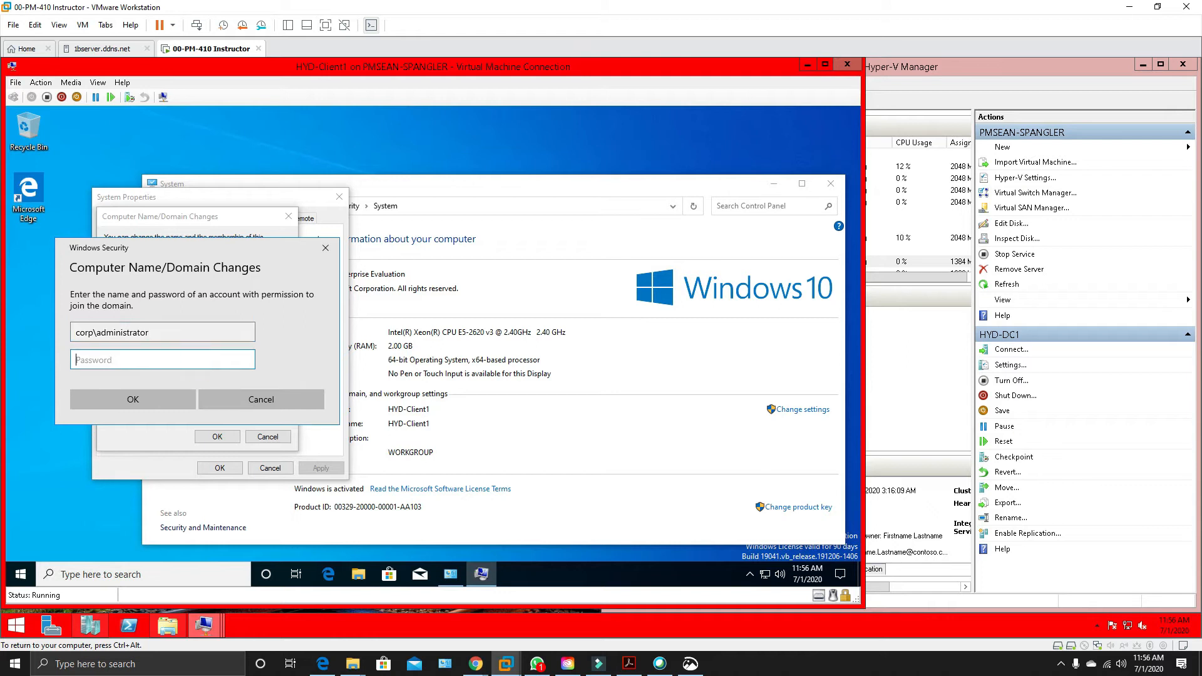
type("Pa$$w0rd")
key("Return")
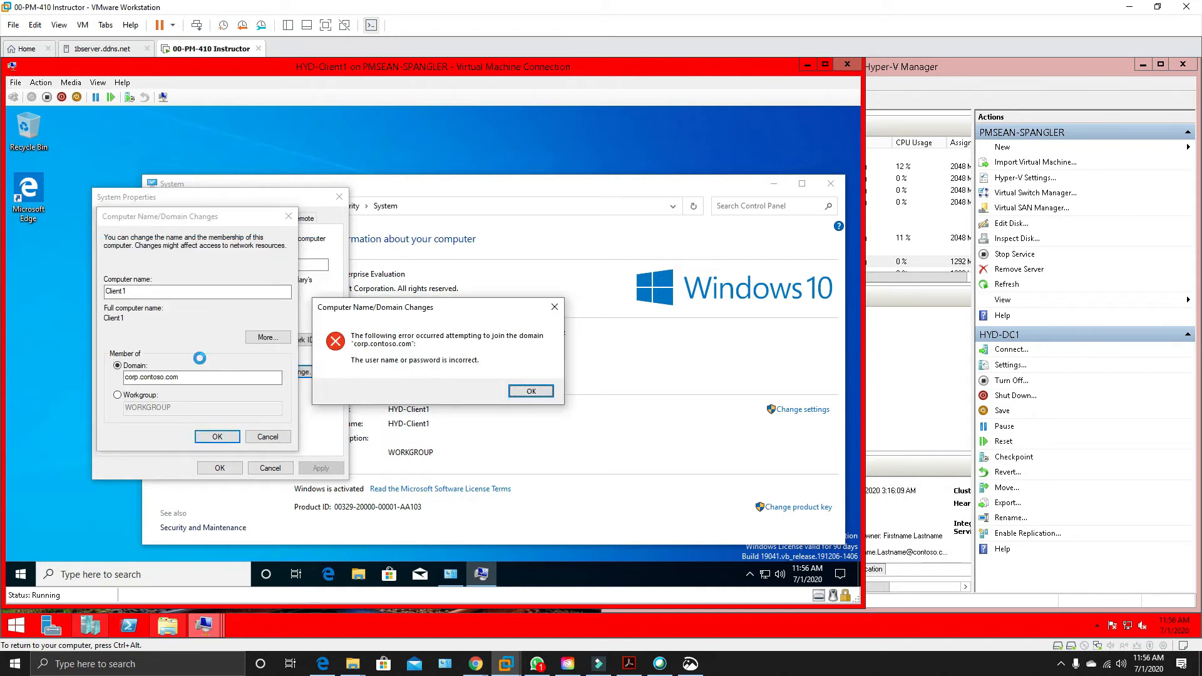
left_click(531, 391)
Retry joining corp.contoso.com using the administrator account's full name with the domain suffix and its password.
left_click(211, 435)
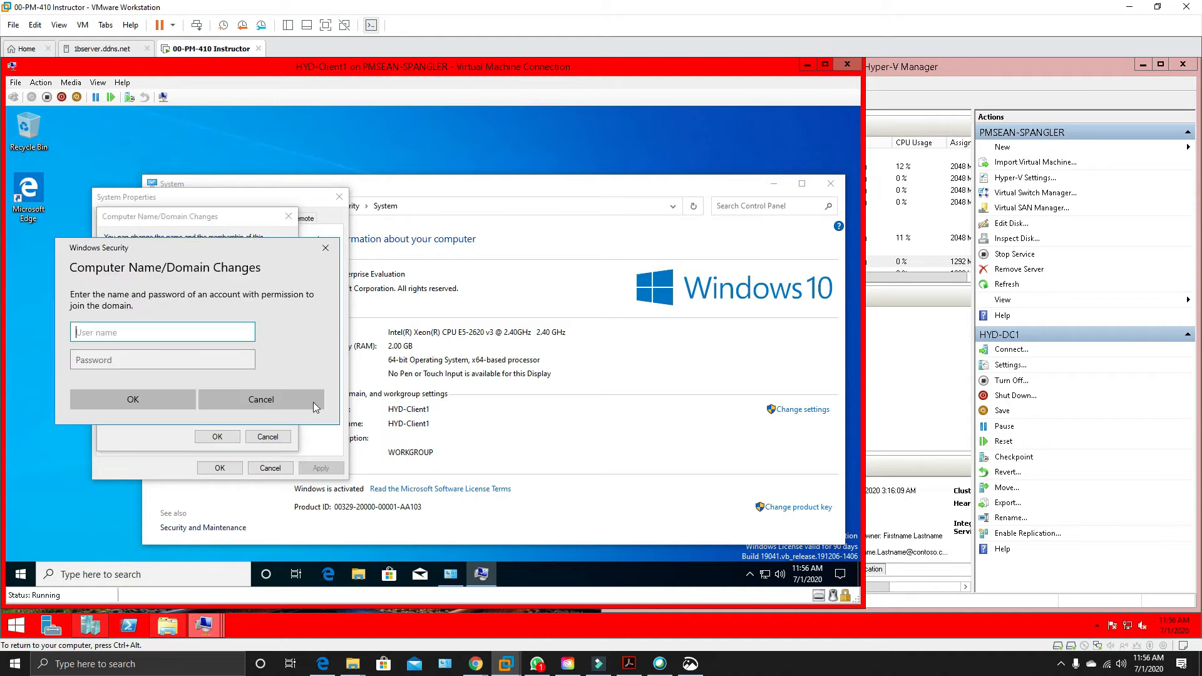
type("administrator@corp.contoso.com")
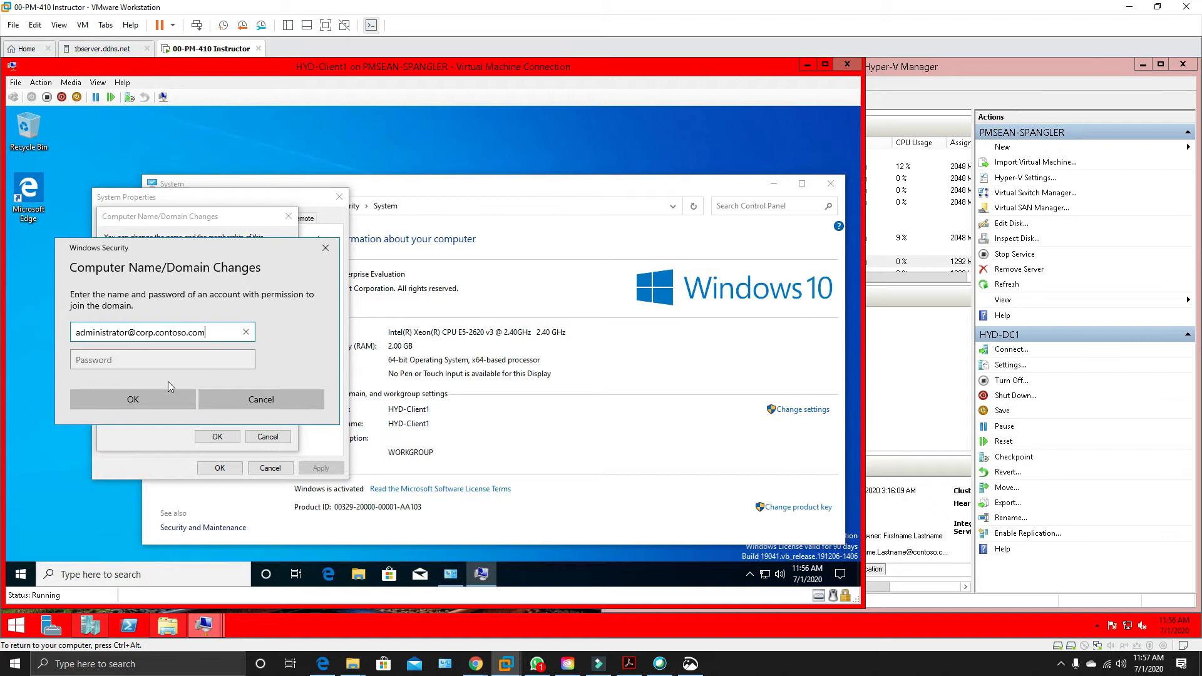
left_click(149, 360)
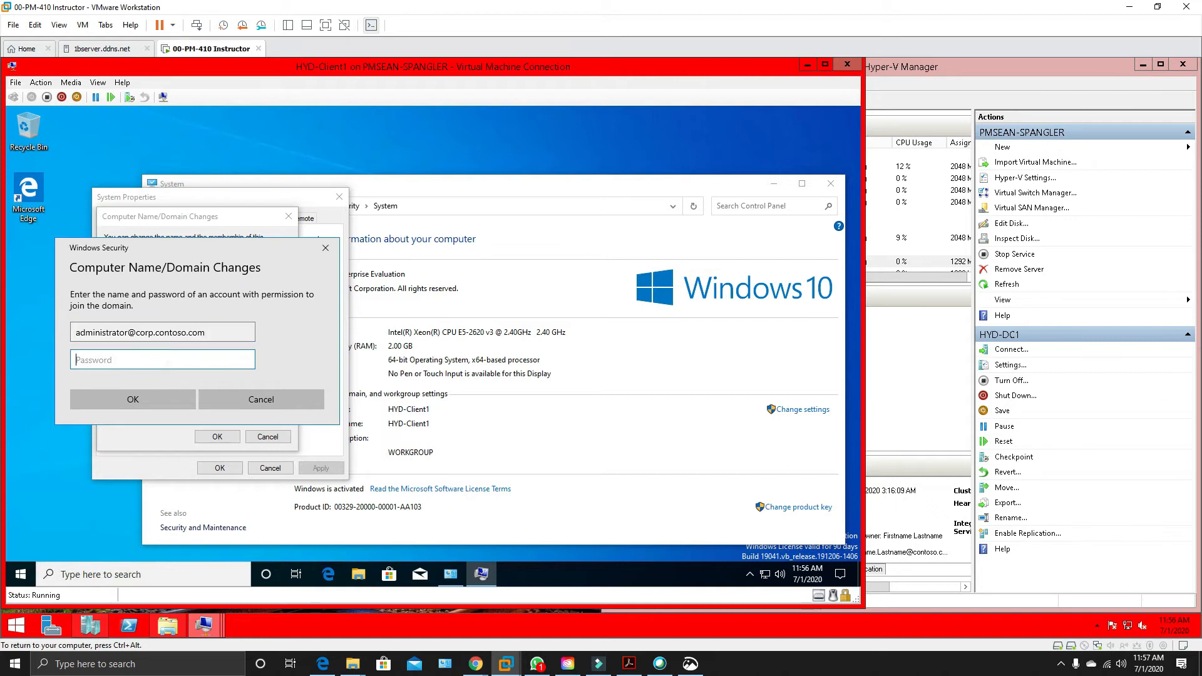
type("Pa55w.rd")
key("Return")
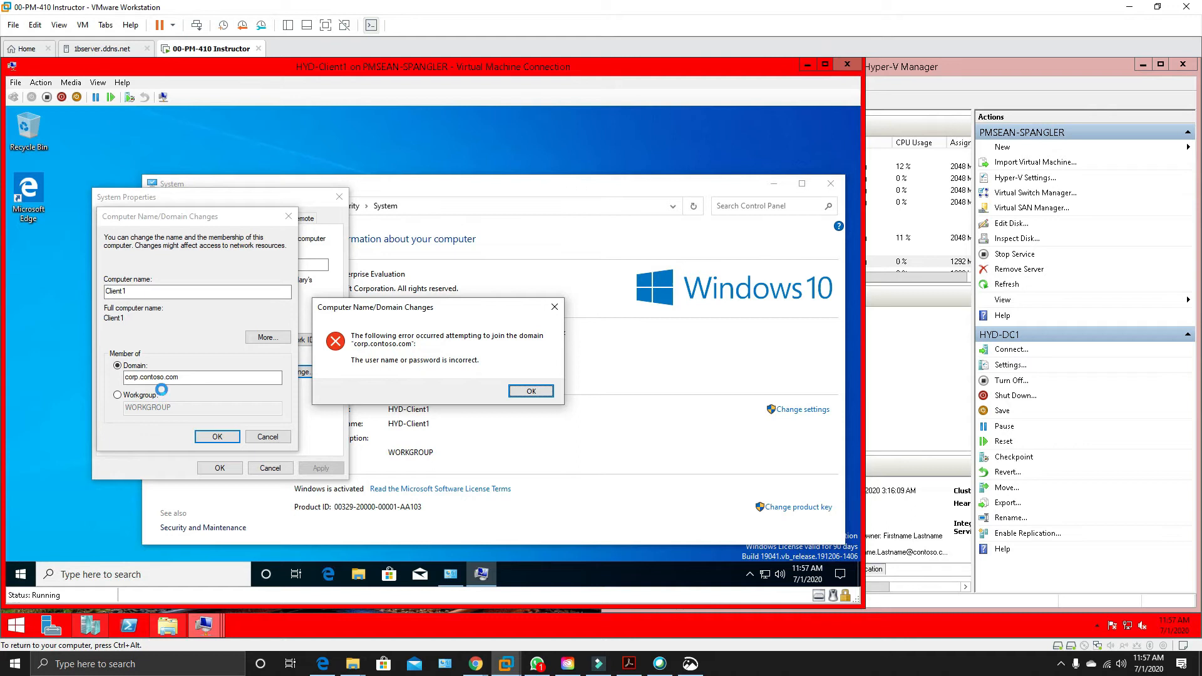
left_click(529, 393)
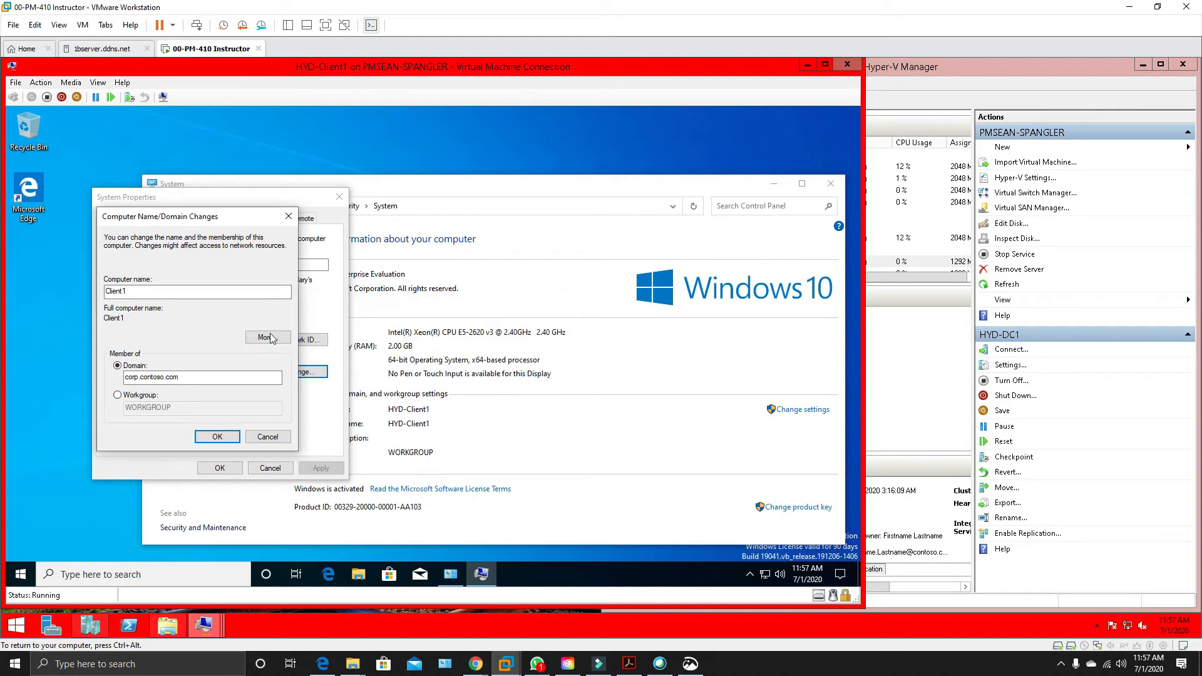
Shorten the domain to corp and resubmit the join request.
left_click(207, 377)
key("BackSpace")
key("BackSpace")
key("BackSpace")
key("BackSpace")
key("BackSpace")
key("BackSpace")
key("BackSpace")
key("BackSpace")
key("BackSpace")
type("p")
left_click(212, 432)
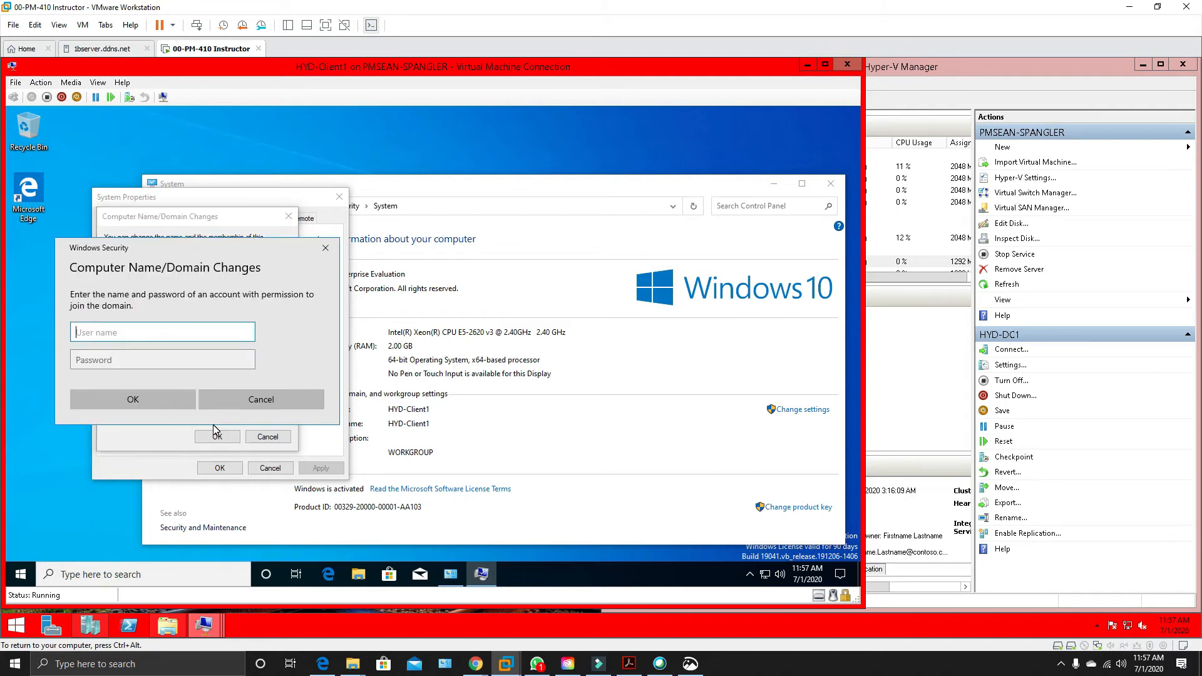
Try to authorize joining the corp domain as corp\administrator with the account password, and dismiss the resulting message.
type("corp\\administrator")
key("Tab")
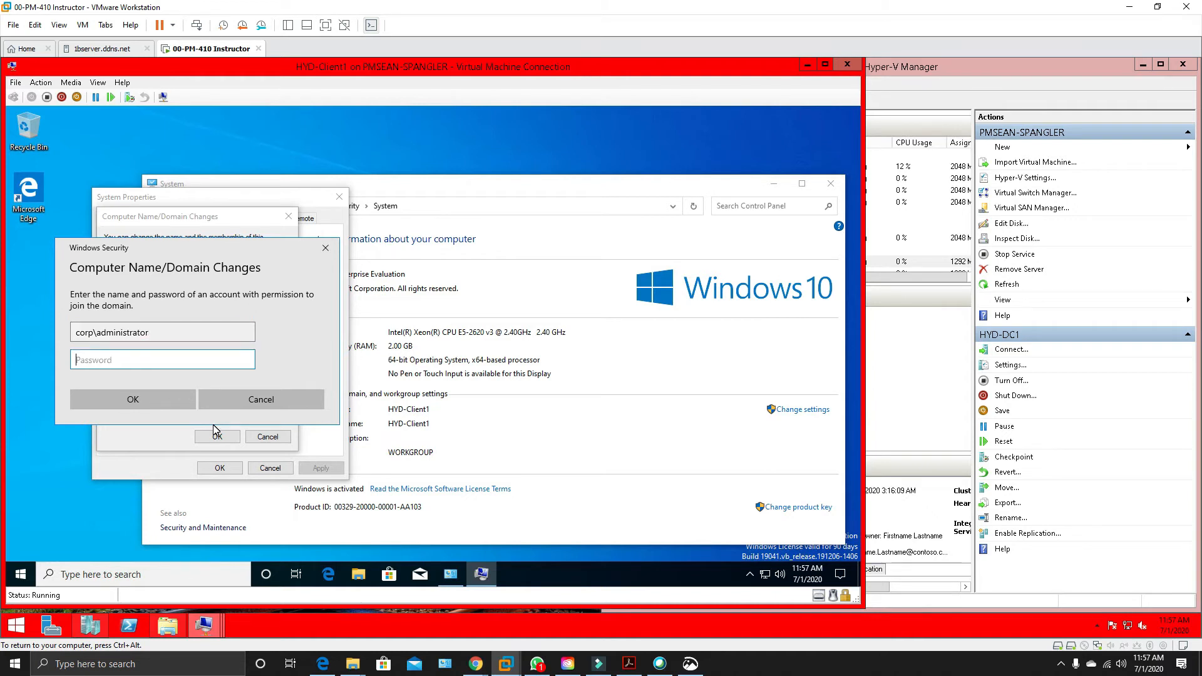
type("••••••••")
key("Return")
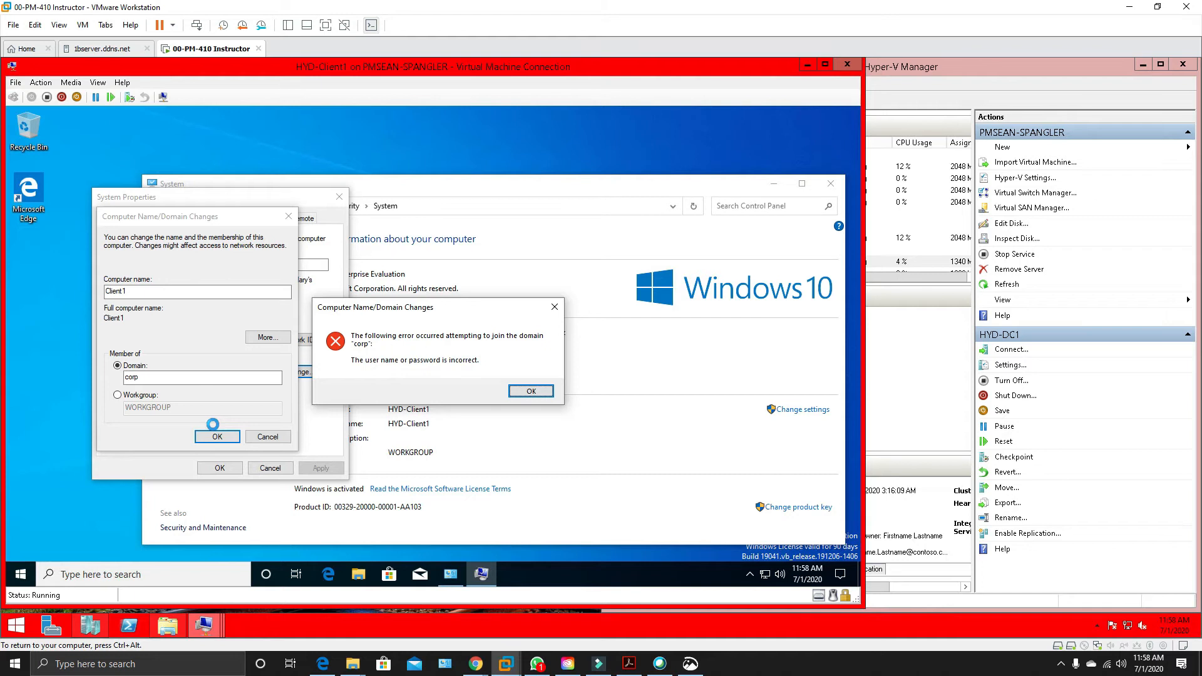
left_click(525, 393)
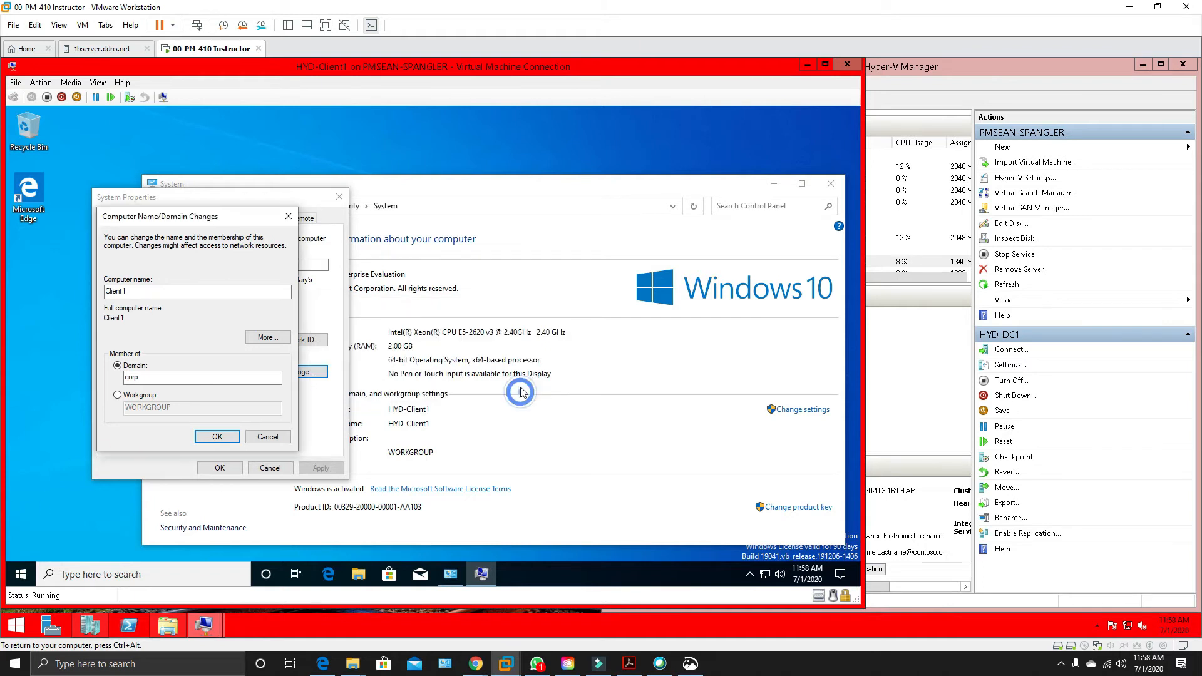
Start the HYD-INET1 virtual machine in Hyper-V Manager.
left_click(937, 70)
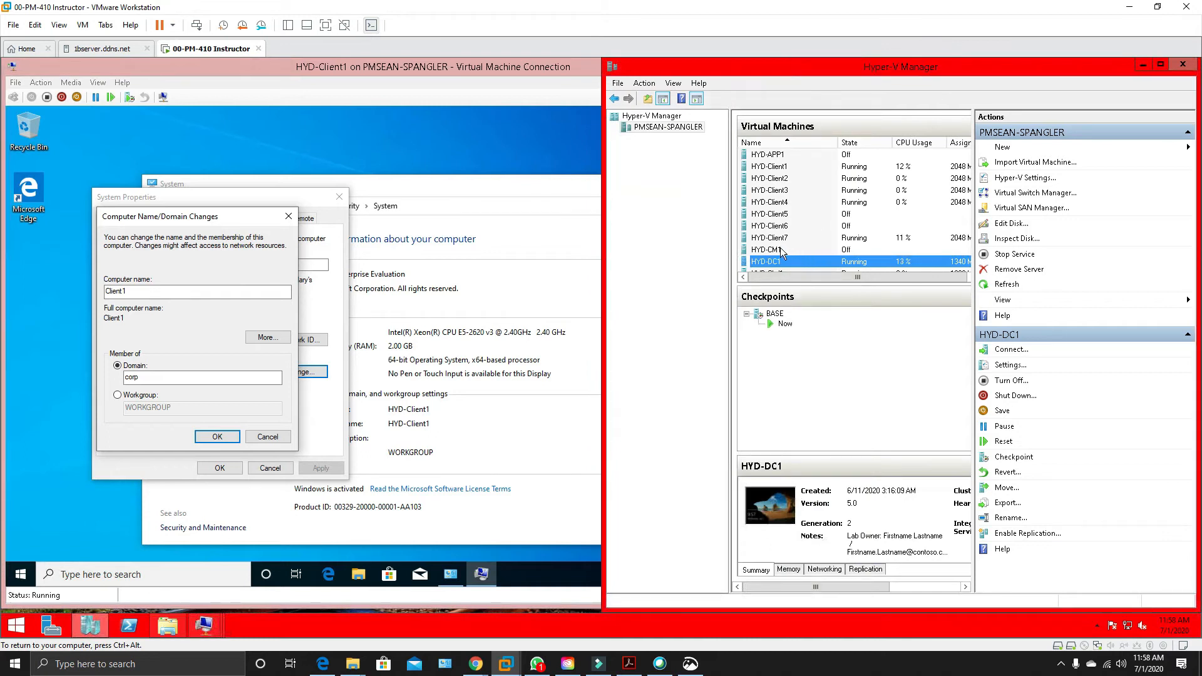
scroll(817, 235, "down", 2)
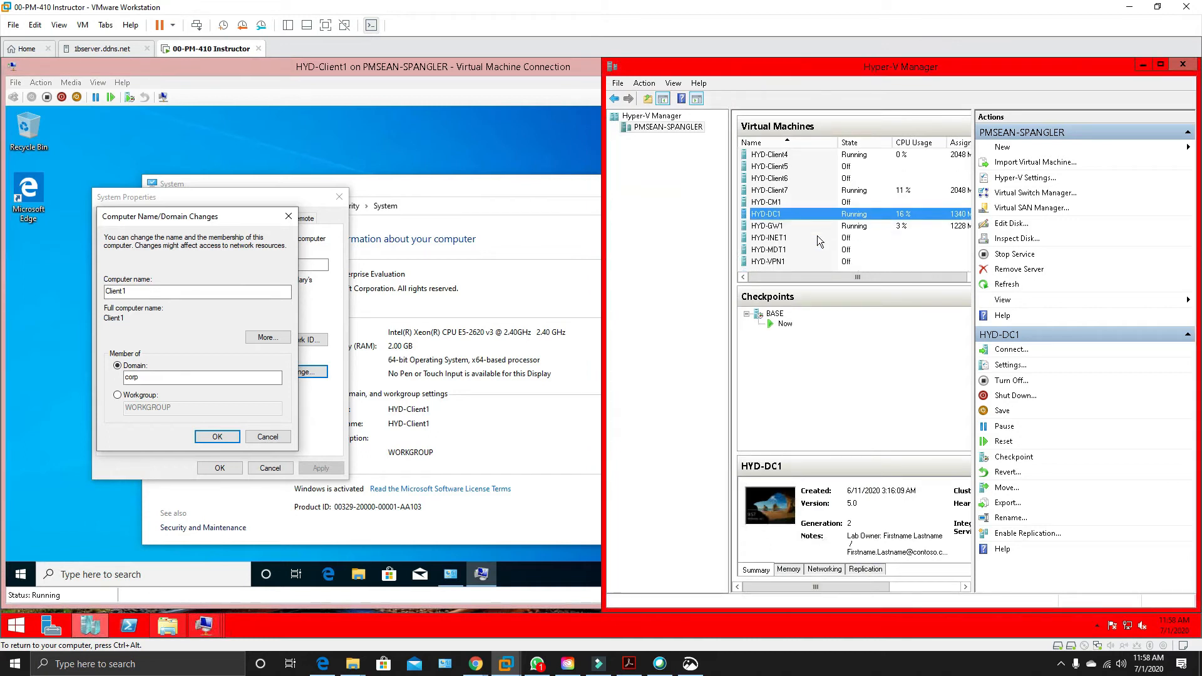
left_click(780, 239)
right_click(781, 242)
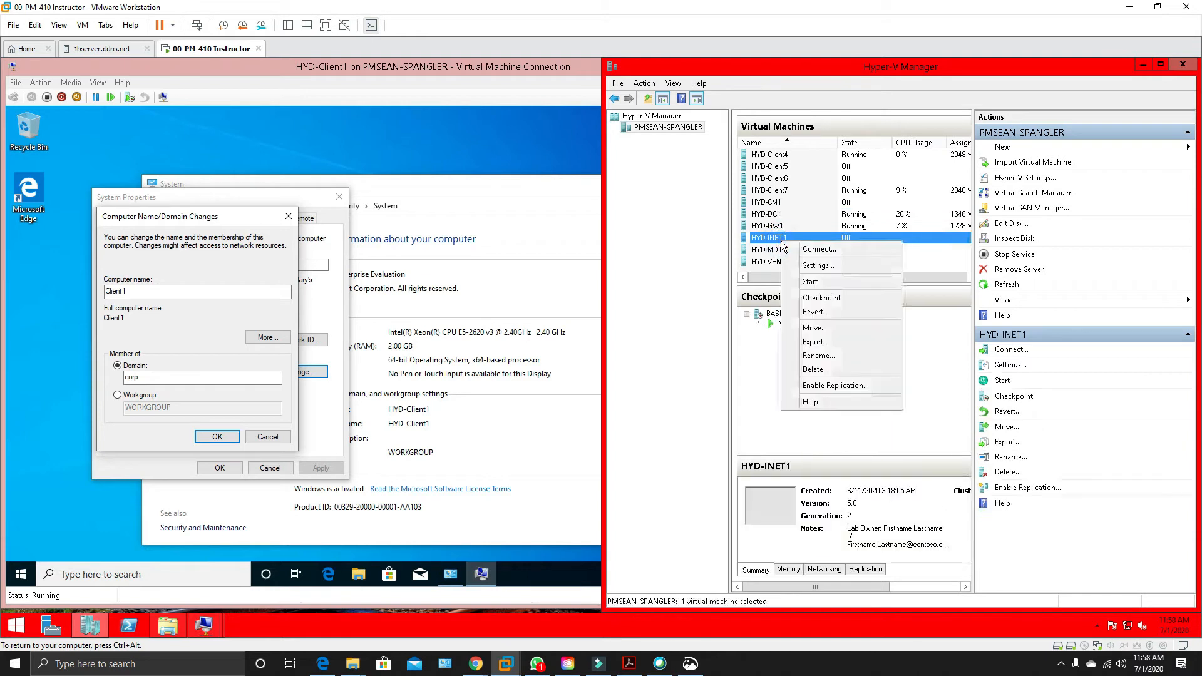
left_click(827, 287)
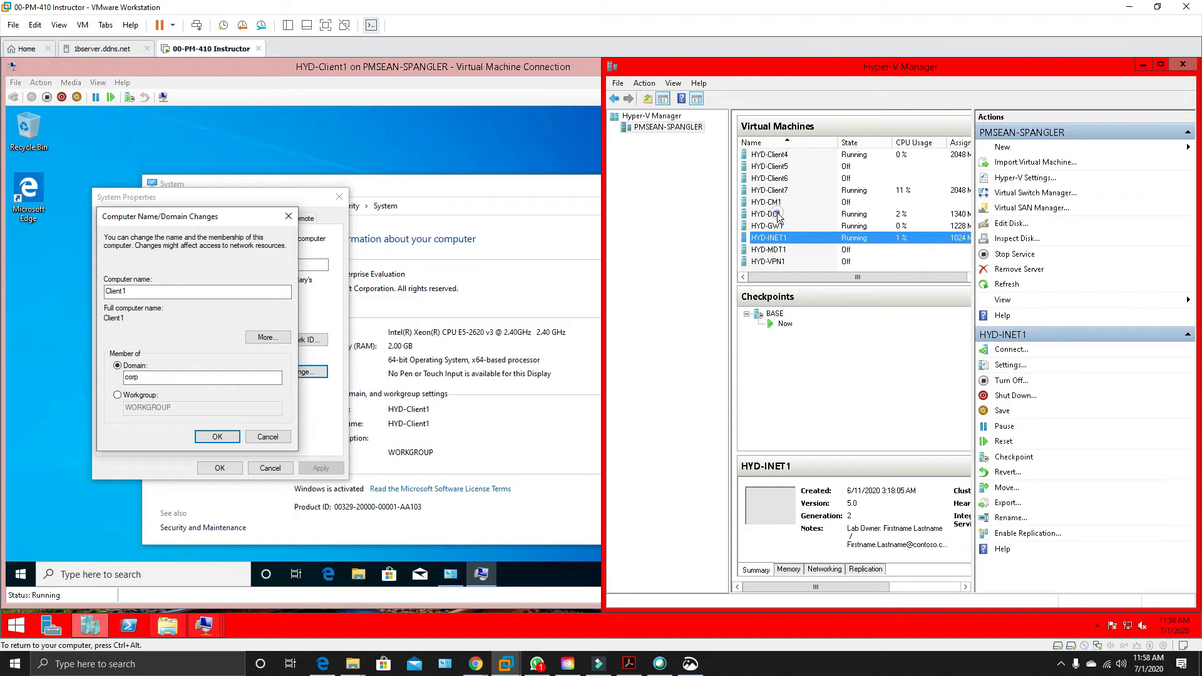
Connect to HYD-DC1, sign in as CORP\LabAdmin with the account password, and allow discovery on Network 2.
double_click(778, 214)
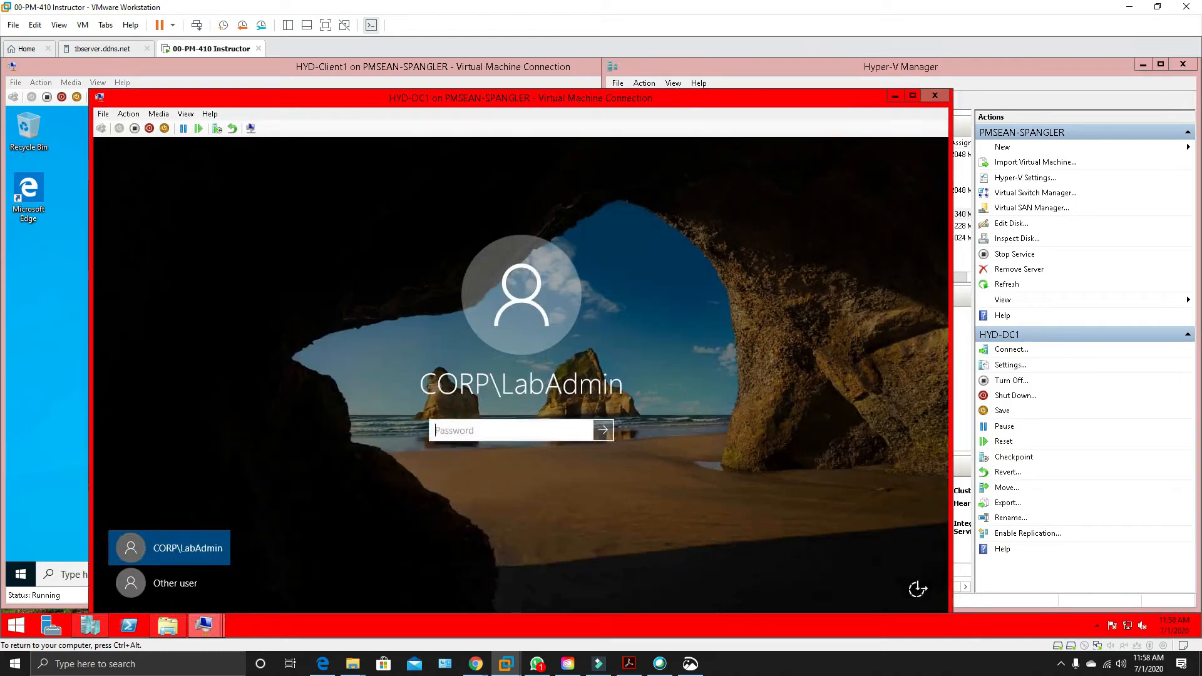
type("Pa$$w0rd")
key("Return")
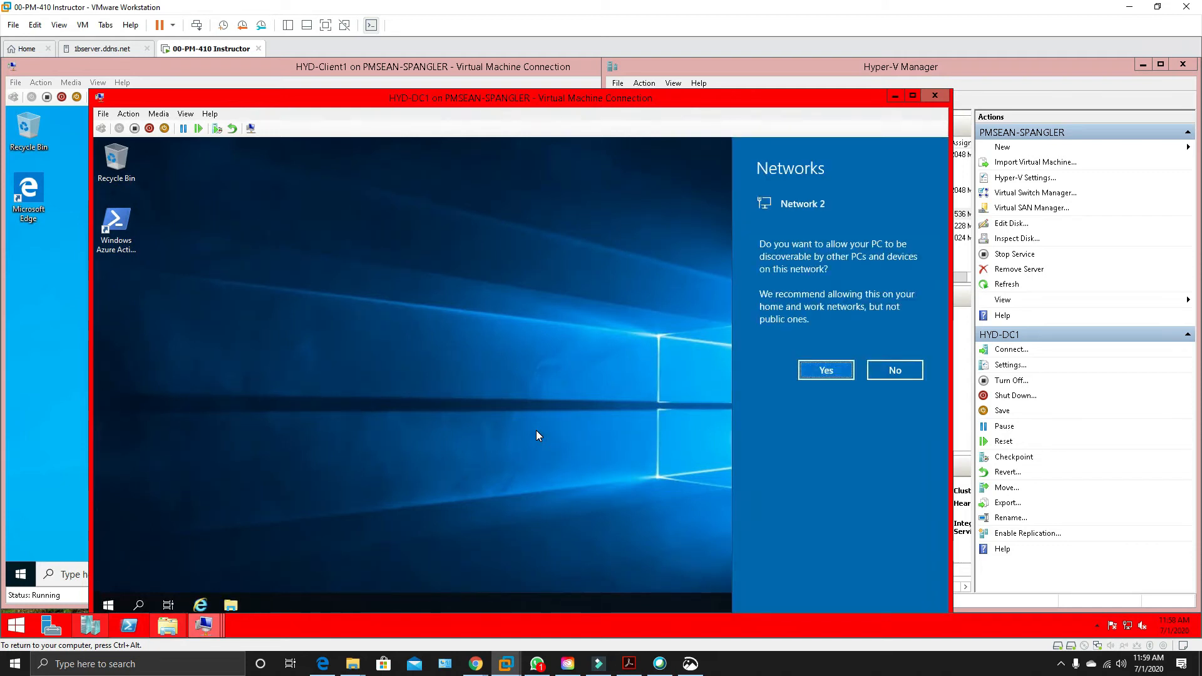
left_click(804, 375)
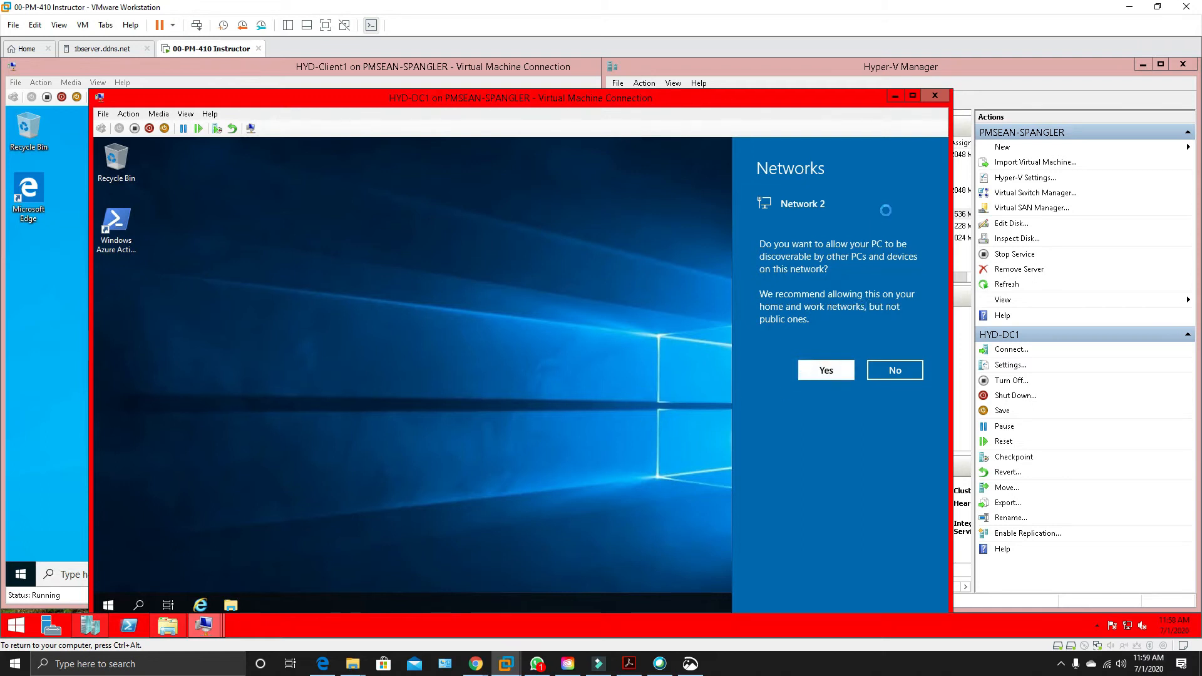
left_click(895, 96)
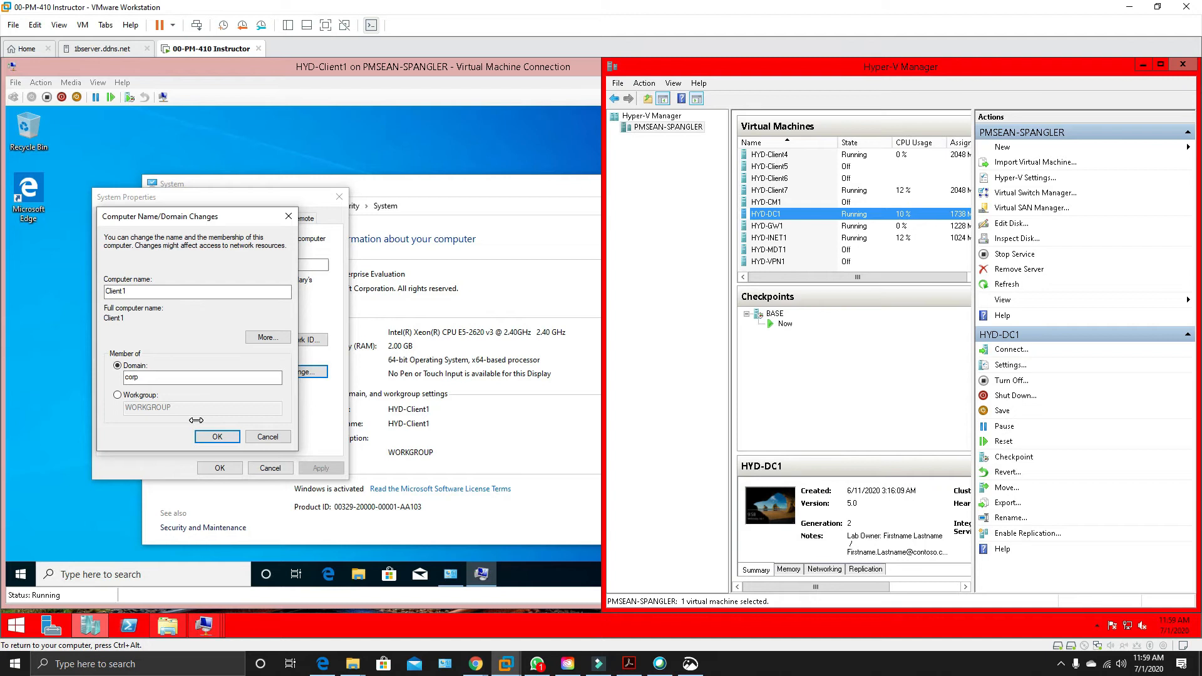
Set the domain for HYD-Client1 to corp.contoso.com and submit the join request.
left_click(149, 378)
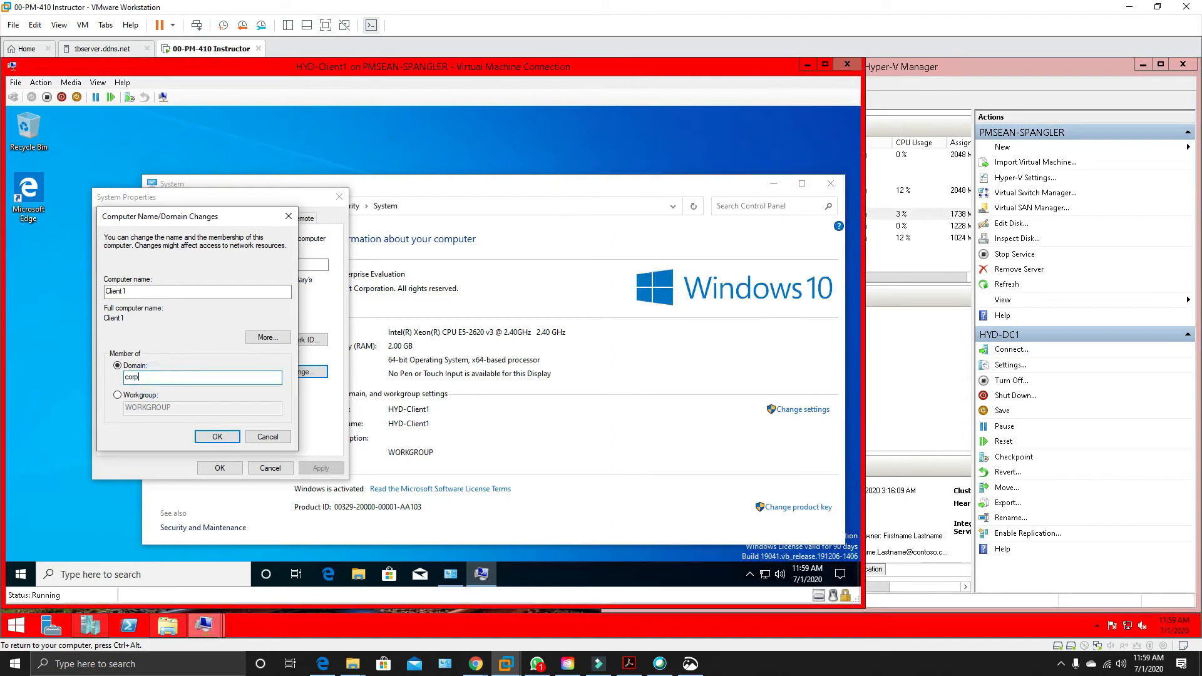
type(".contoso.com")
left_click(216, 437)
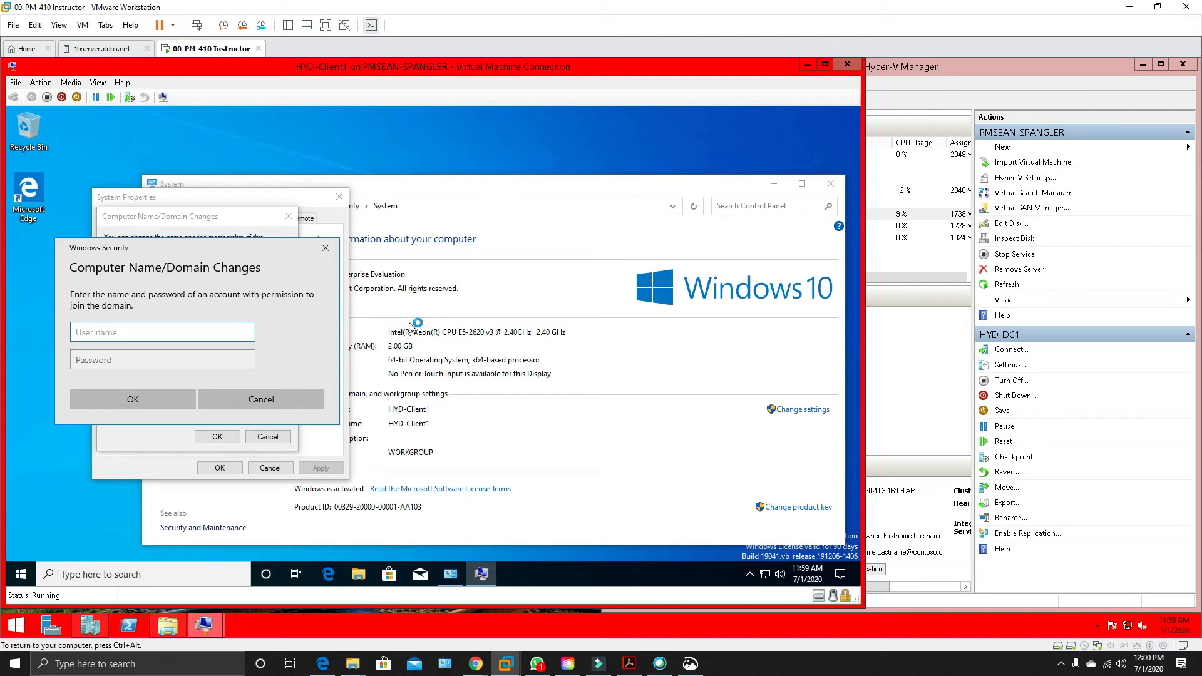
Authorize the domain join with the labadmin user name and its account password, and dismiss the resulting message.
type("labadmin")
key("Tab")
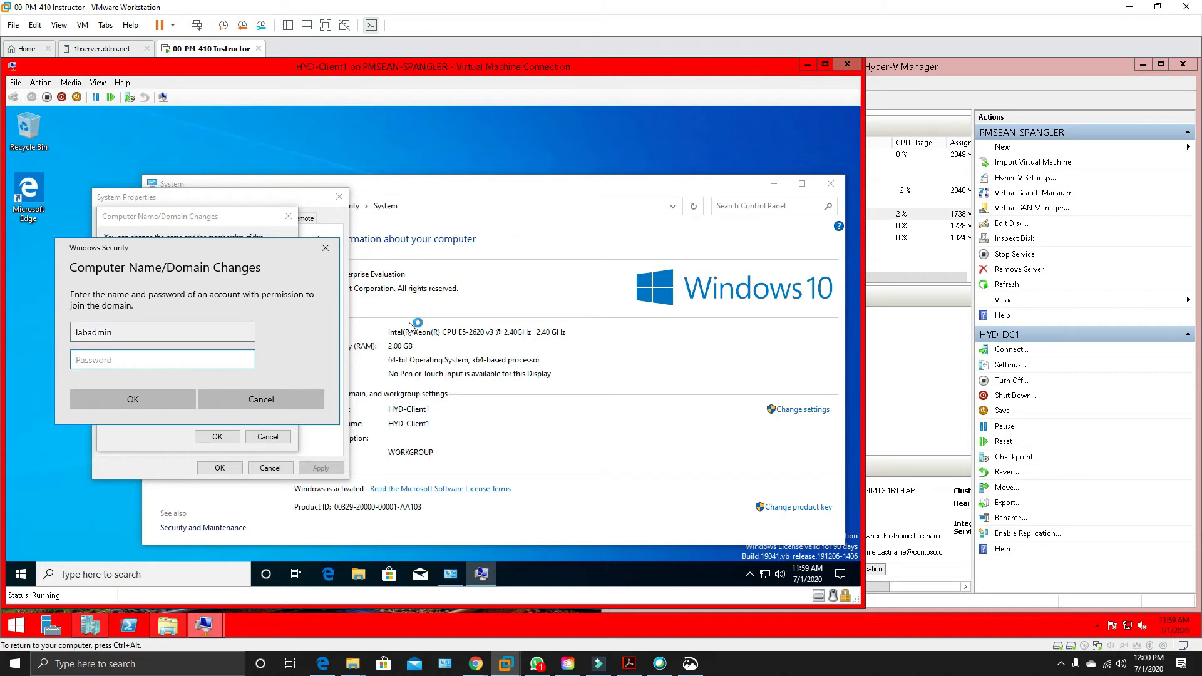
type("Pa55w.rd")
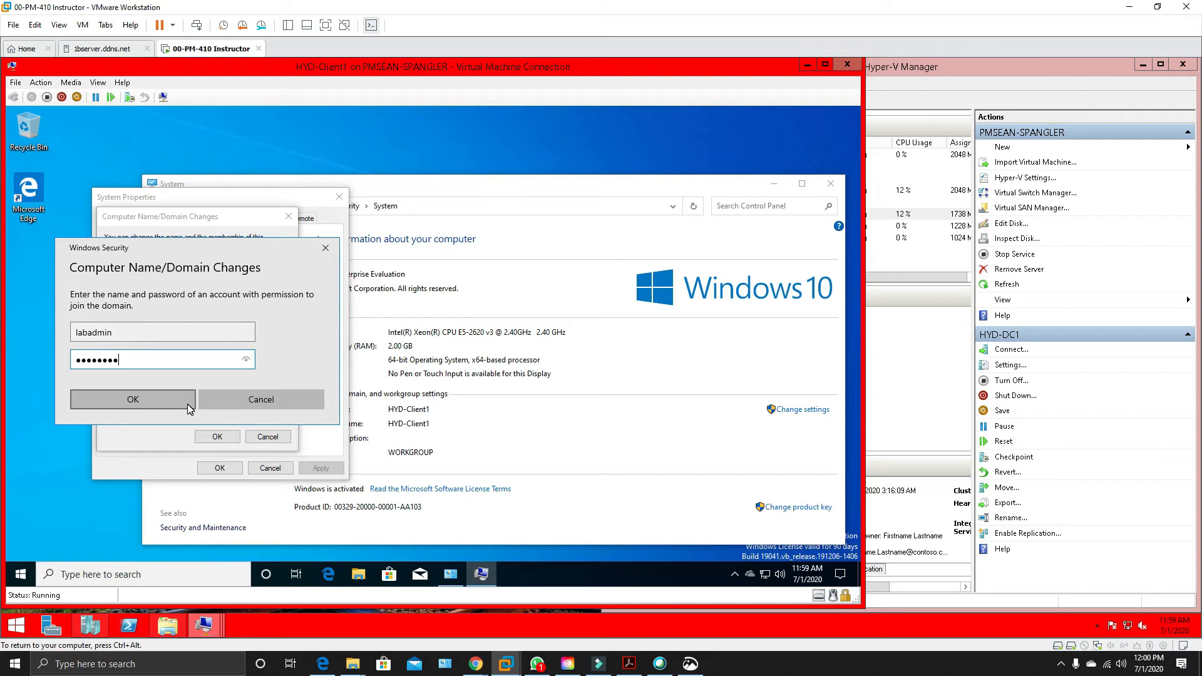
left_click(188, 404)
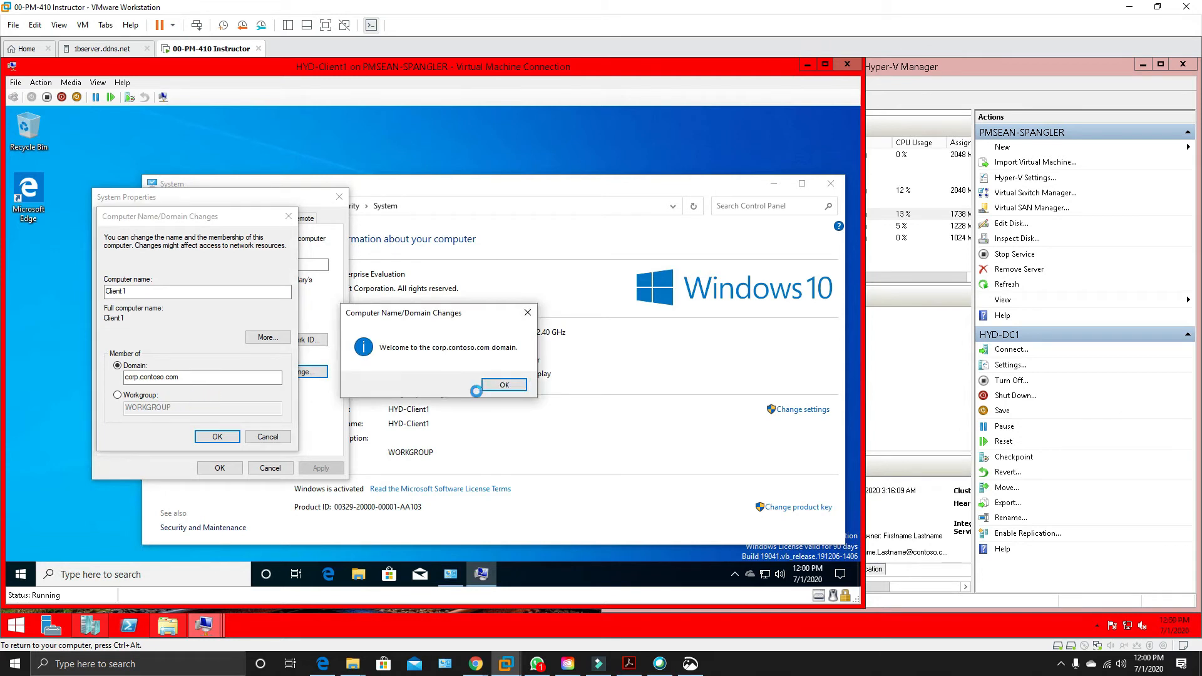
left_click(508, 386)
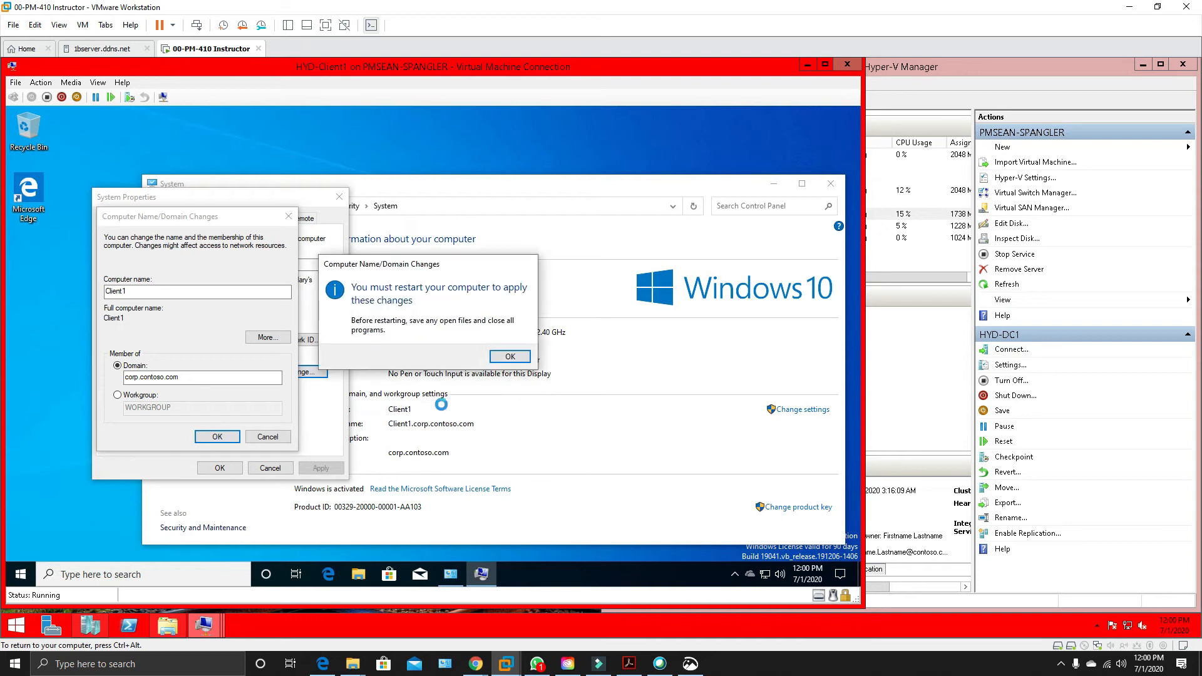
Close the system properties on HYD-Client1 and restart it to apply the domain membership.
left_click(516, 357)
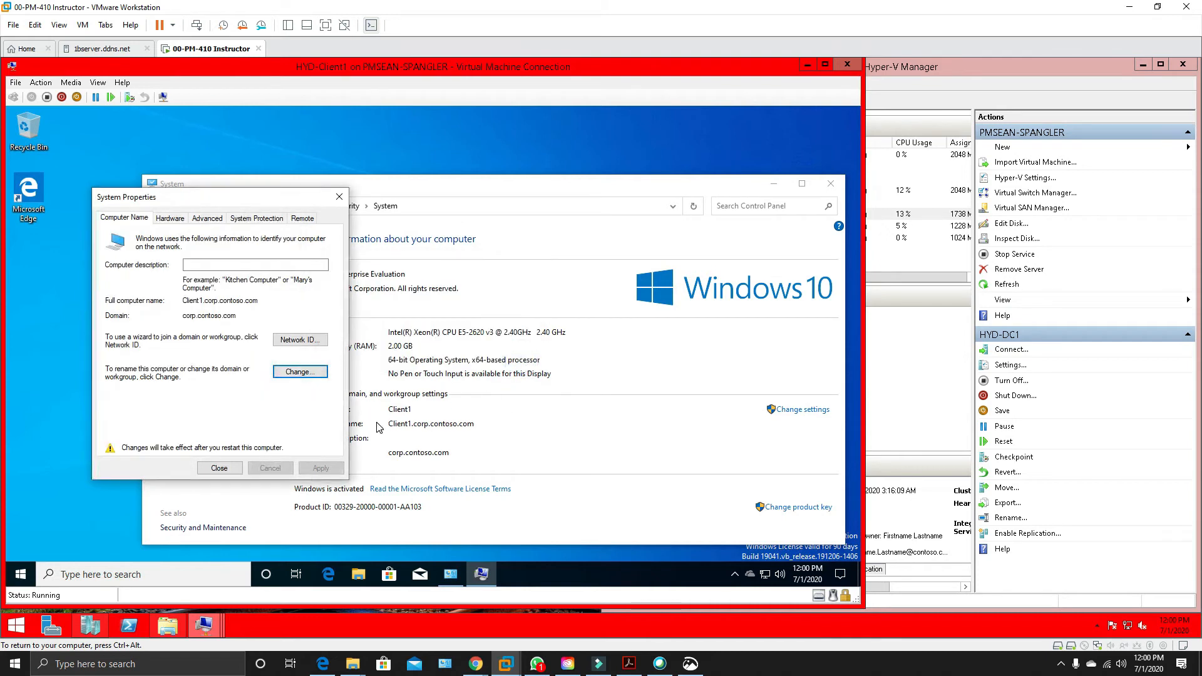
left_click(219, 468)
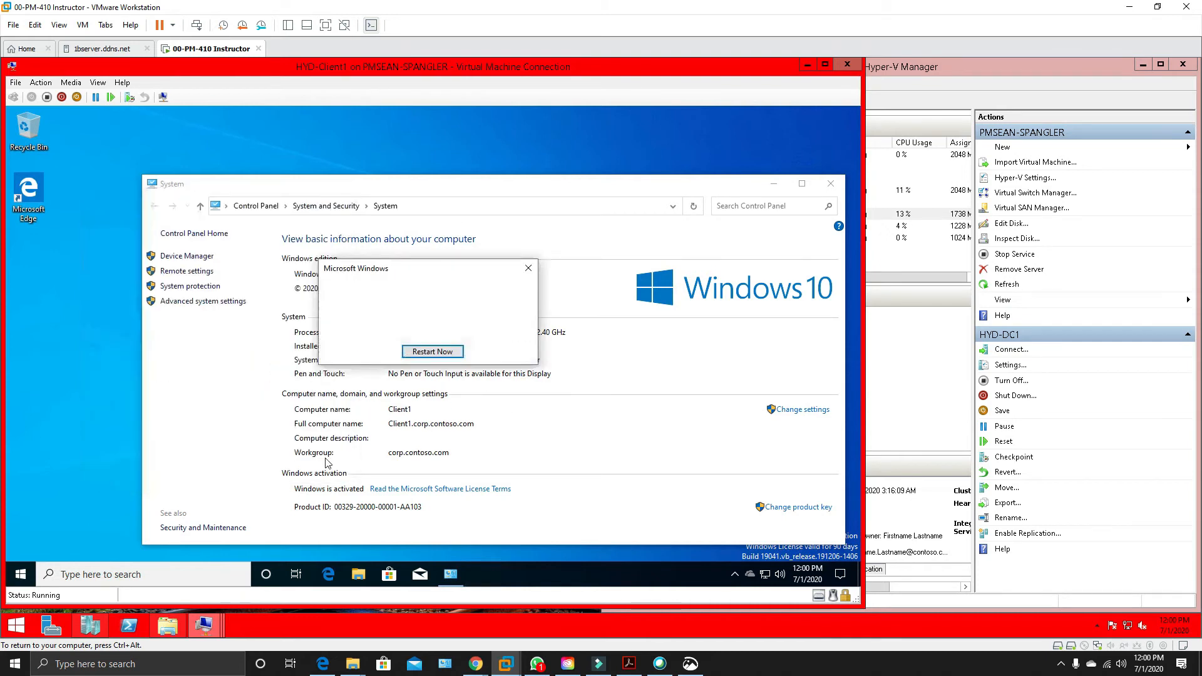
left_click(425, 354)
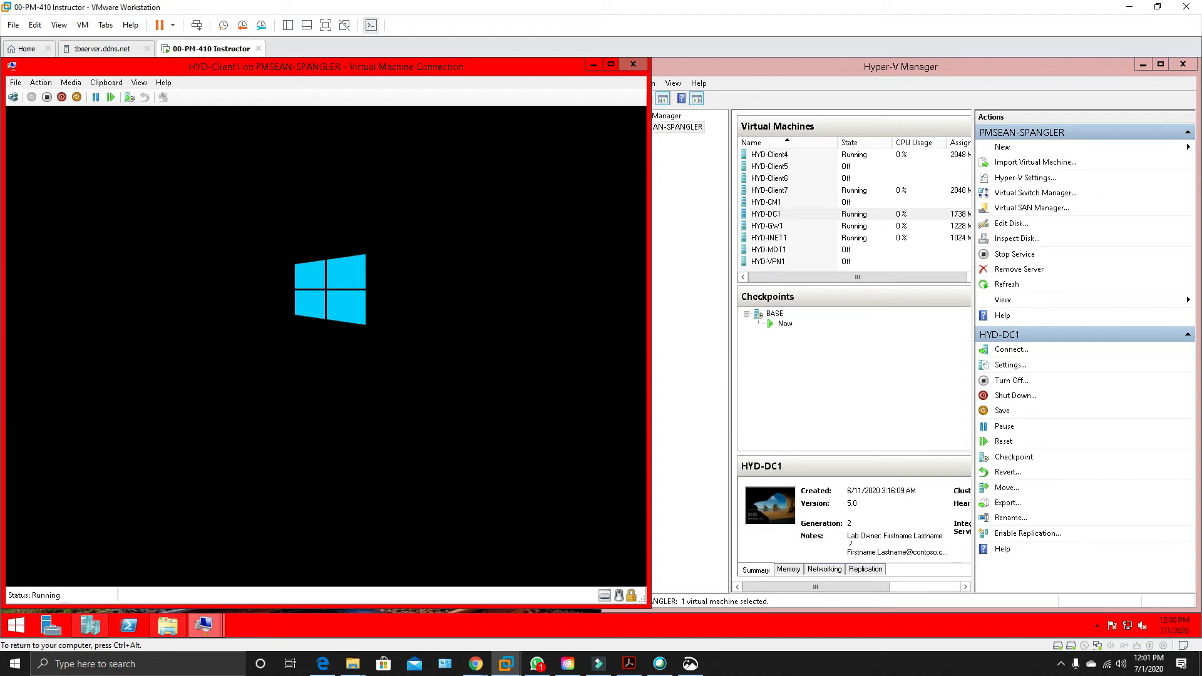
Connect to HYD-Client7, dismiss the missing script error, and reset the virtual machine.
left_click(821, 191)
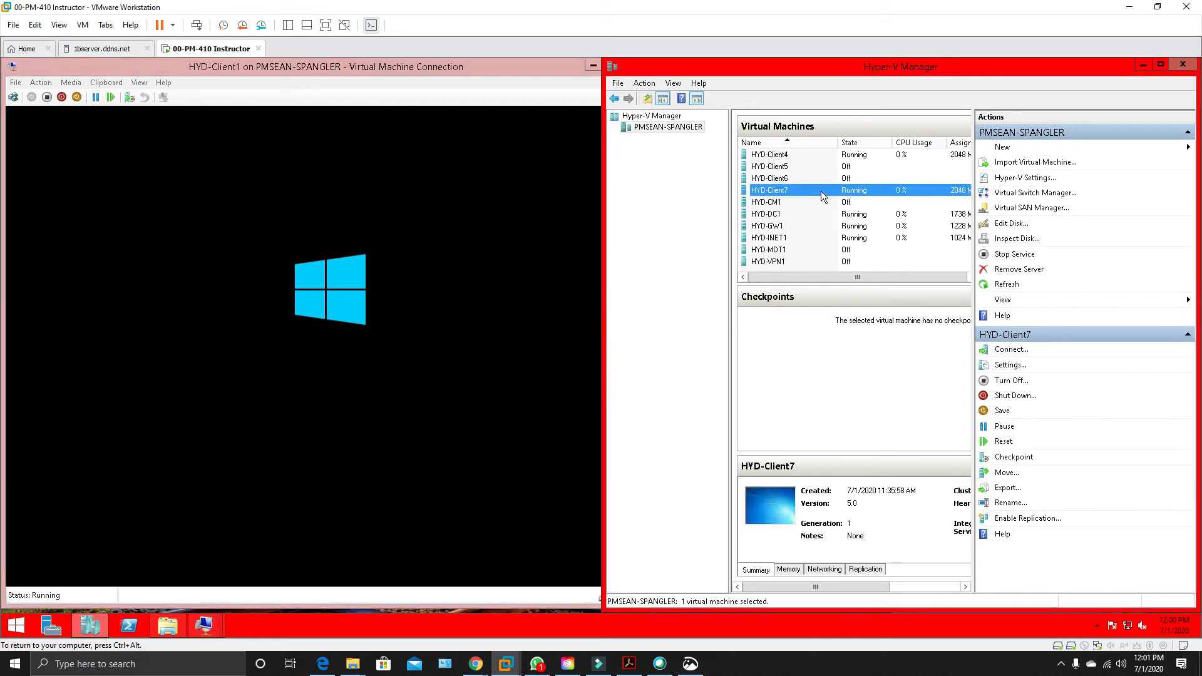
double_click(821, 191)
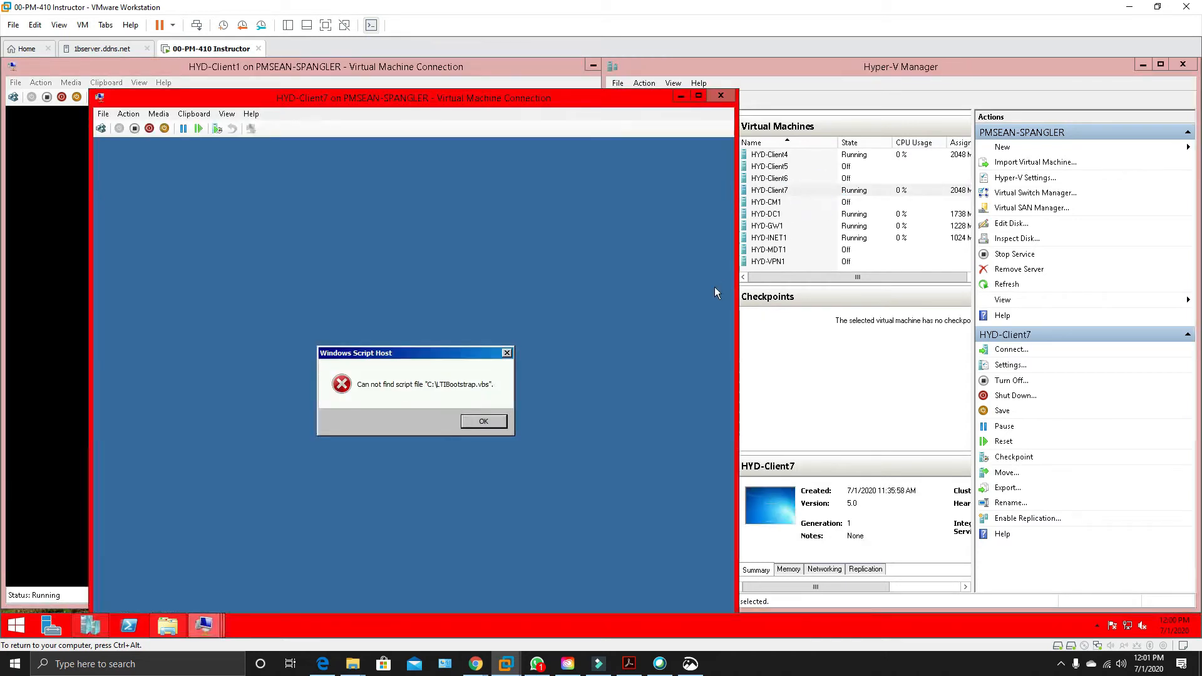
left_click(483, 421)
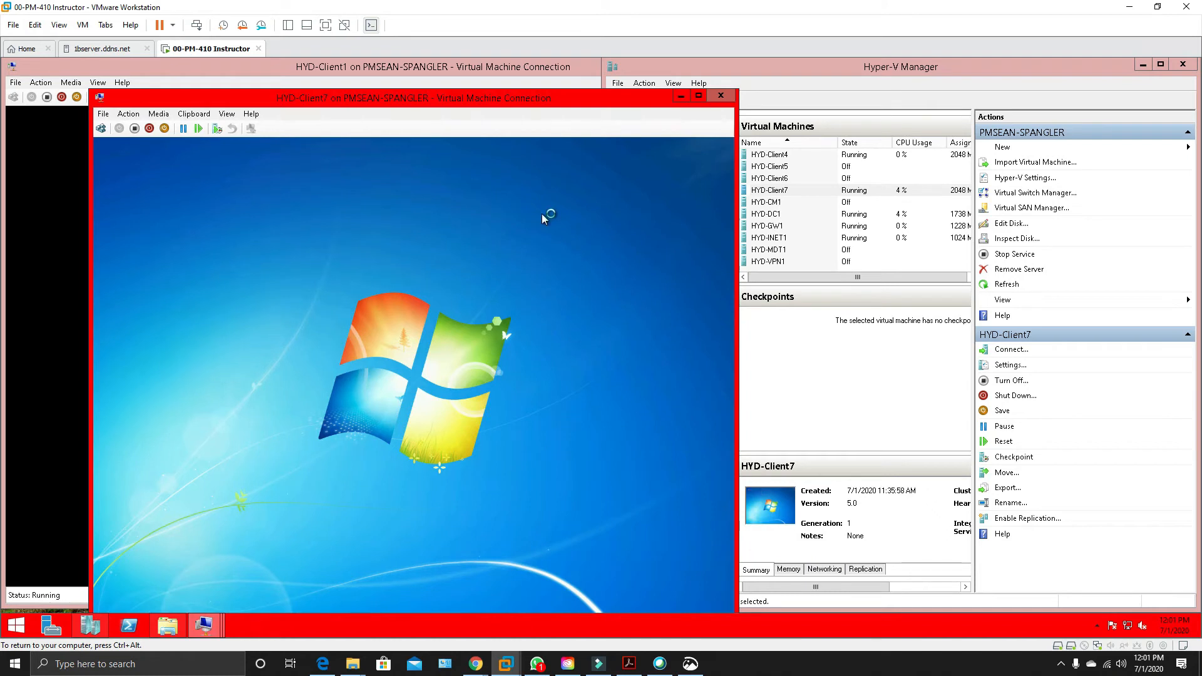
left_click(129, 114)
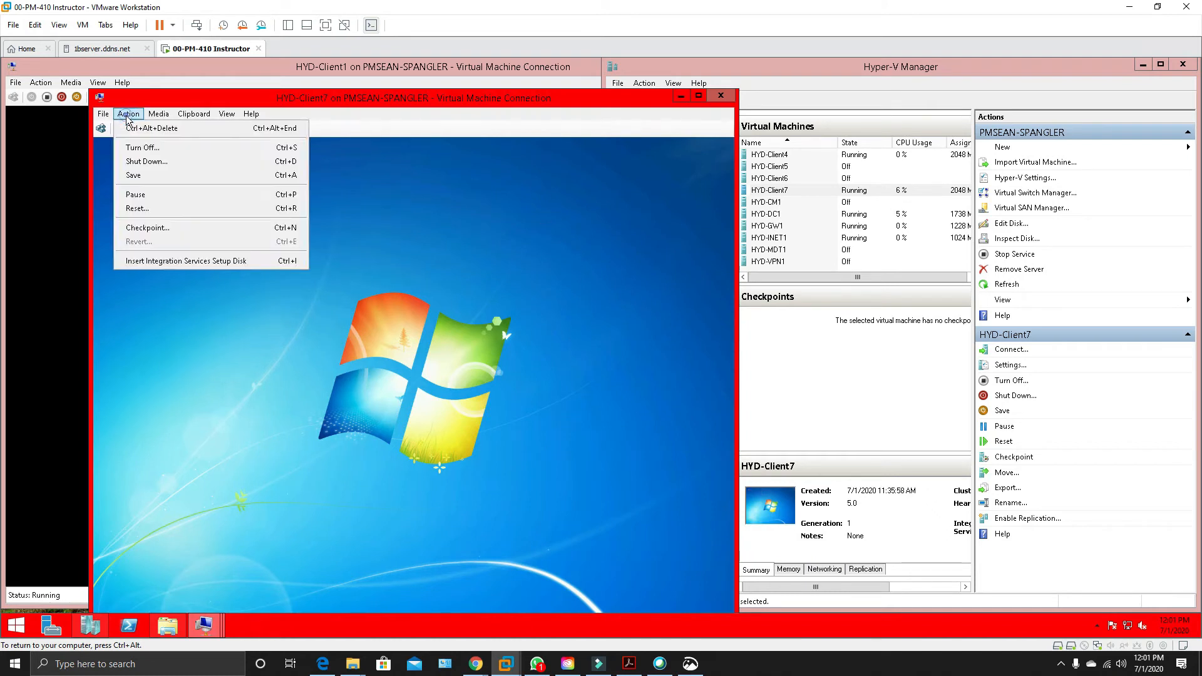
left_click(147, 208)
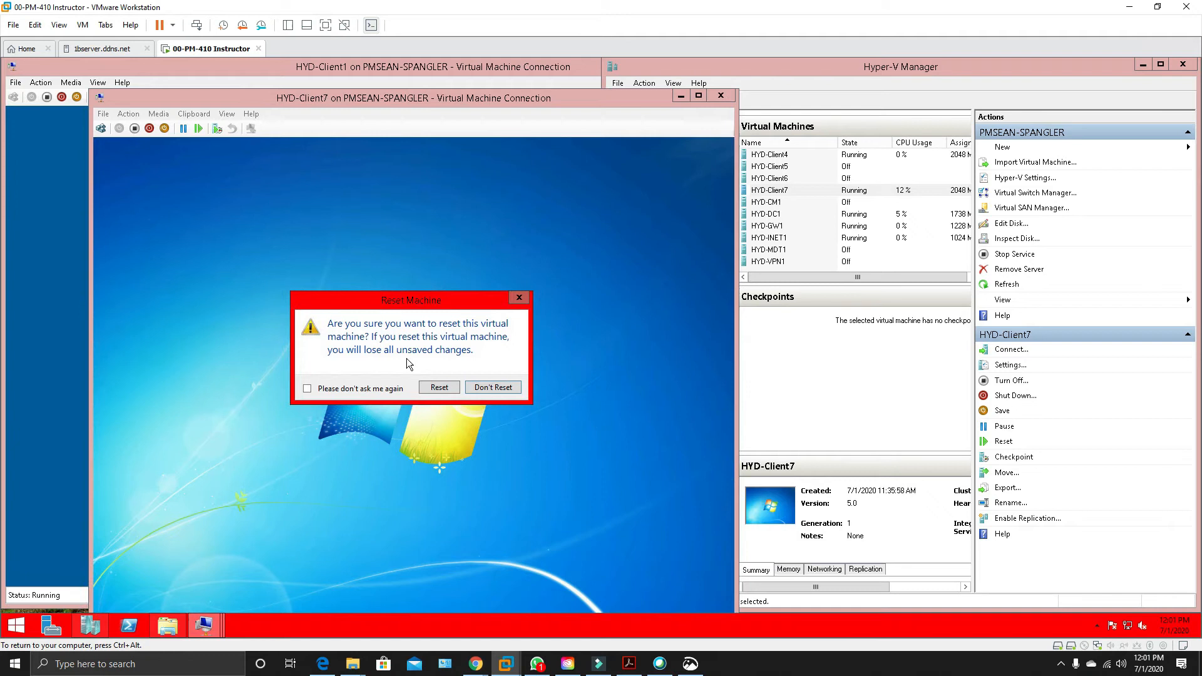
left_click(439, 387)
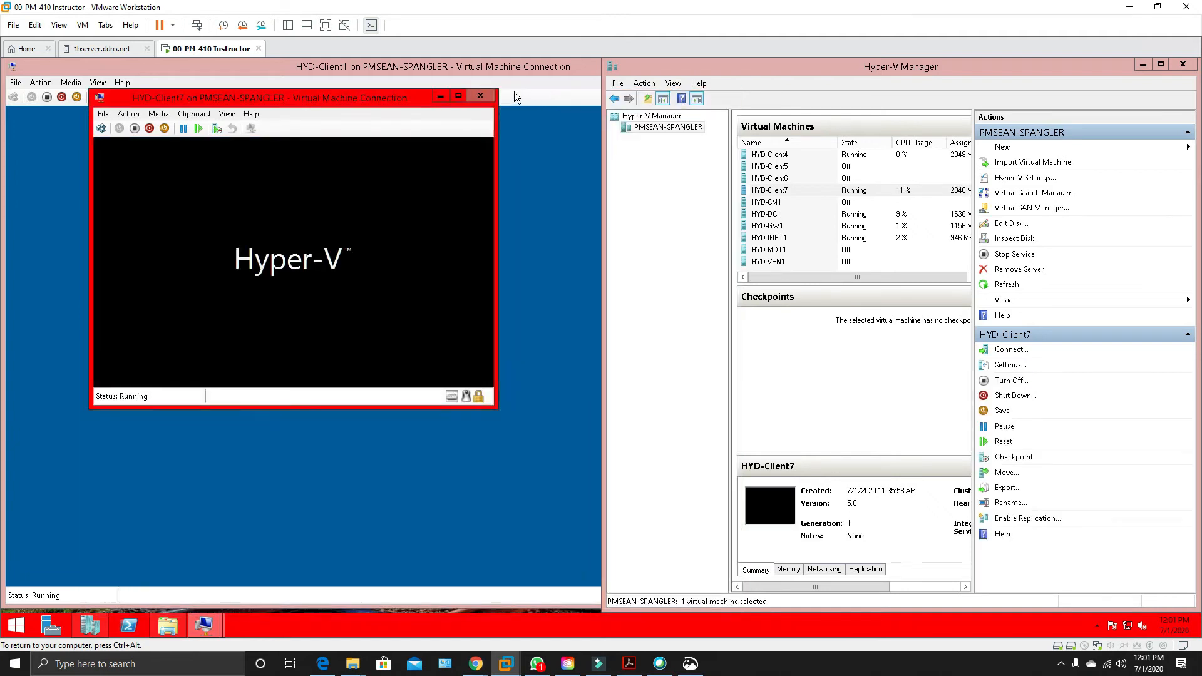
left_click(442, 98)
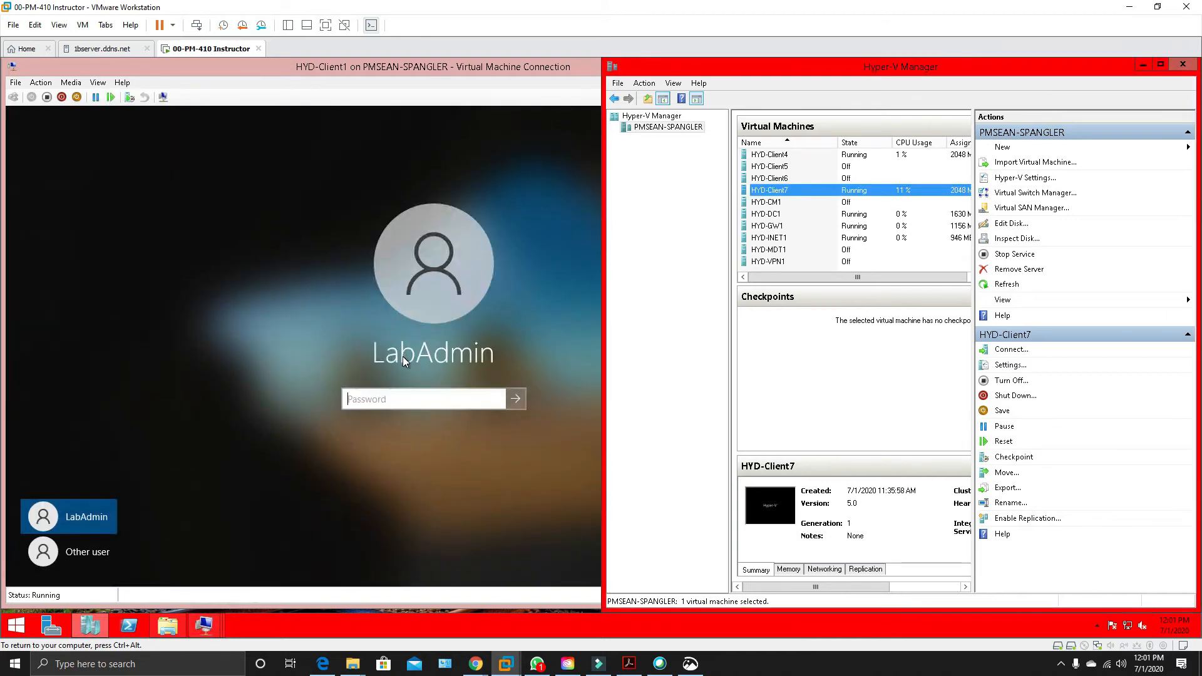
Choose to sign in to HYD-Client1 as another user and enter Labadmin as the user name.
left_click(285, 333)
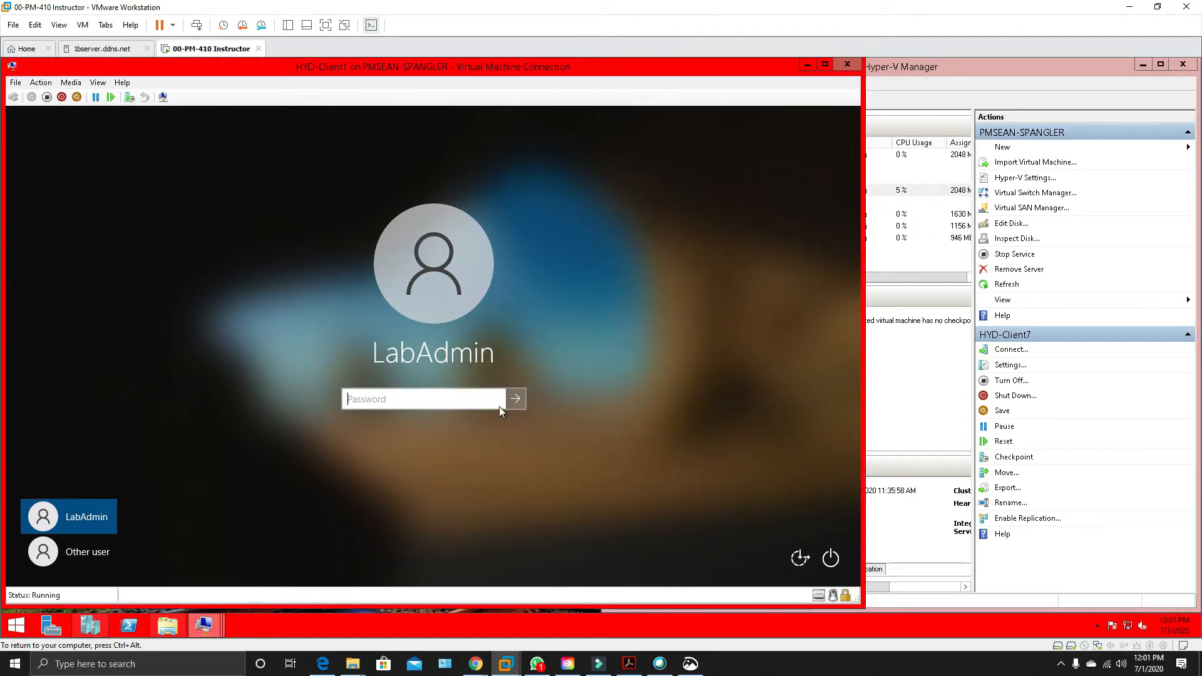
left_click(389, 449)
left_click(95, 551)
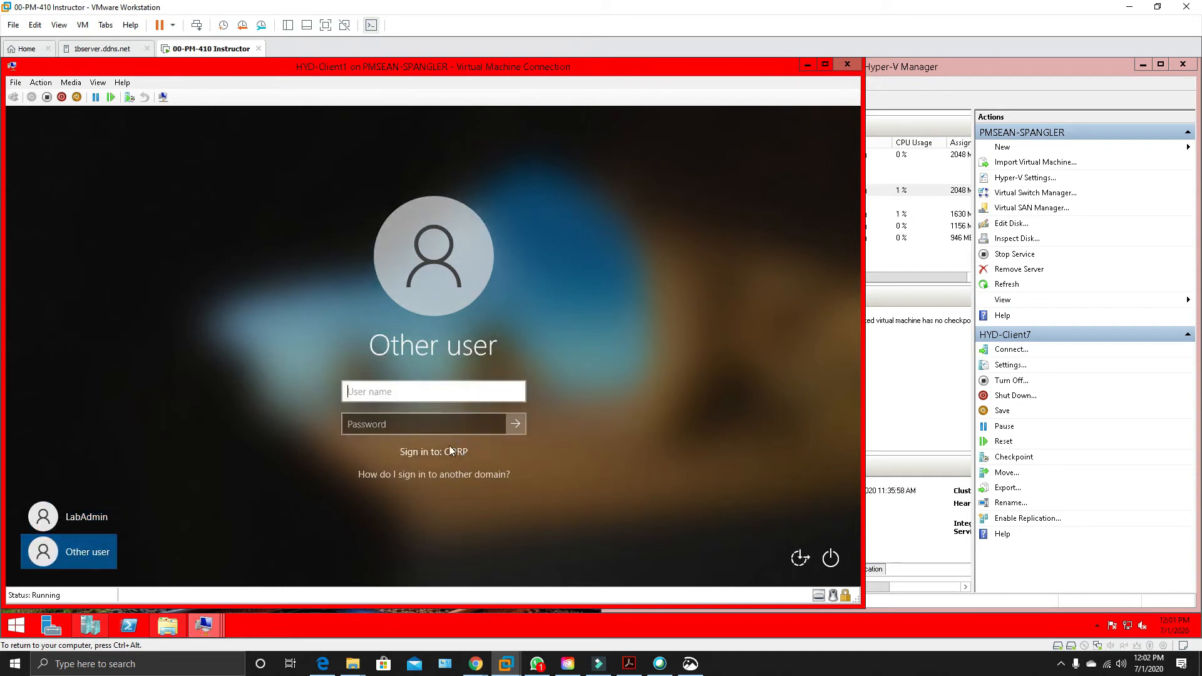
left_click(412, 392)
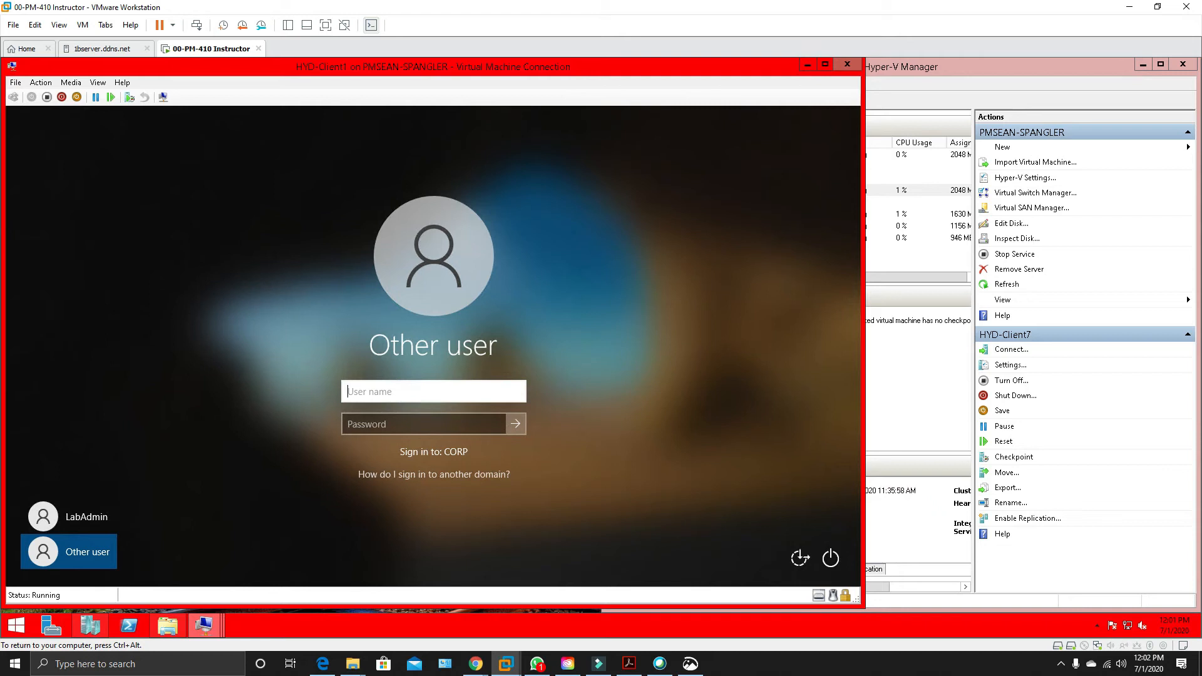
type("Labadmin")
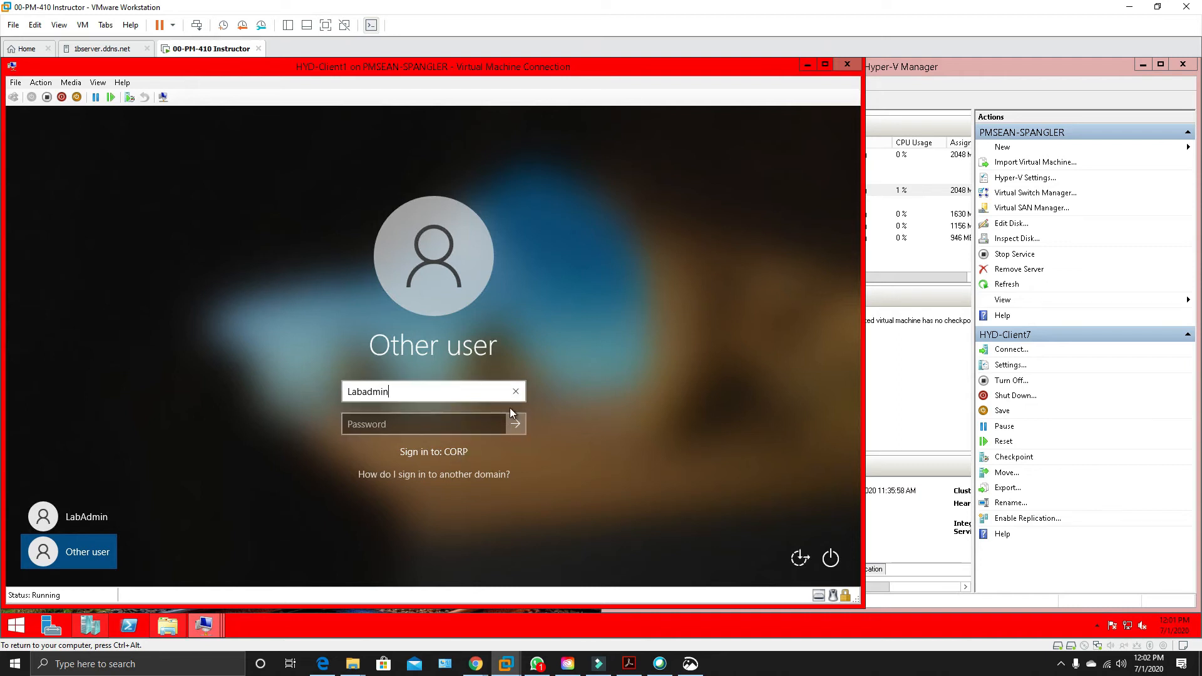
Replace the sign-in user name on HYD-Client1 with administrator.
key("BackSpace")
key("BackSpace")
key("BackSpace")
key("BackSpace")
key("BackSpace")
key("BackSpace")
type("administrator")
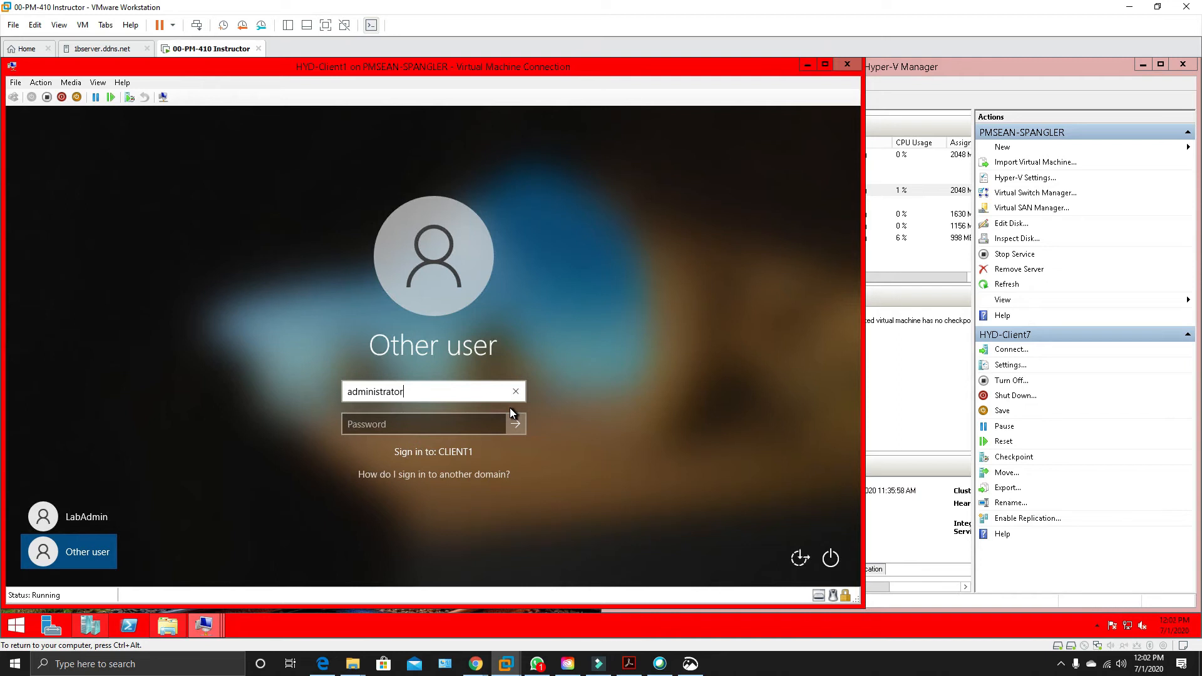
Change the sign-in user name back to LabAdmin for the CORP domain.
key("BackSpace")
key("BackSpace")
key("BackSpace")
key("BackSpace")
key("BackSpace")
key("BackSpace")
key("BackSpace")
key("BackSpace")
key("BackSpace")
key("BackSpace")
key("BackSpace")
key("BackSpace")
key("BackSpace")
type("LabAdmi")
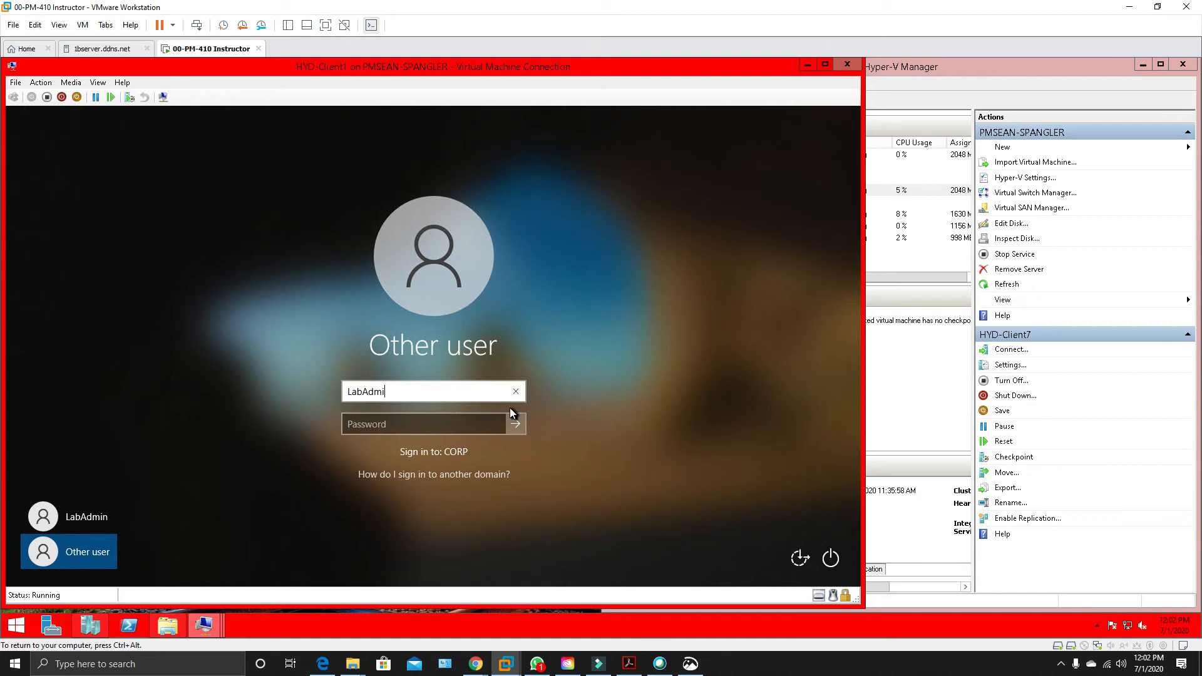
type("n")
key("Tab")
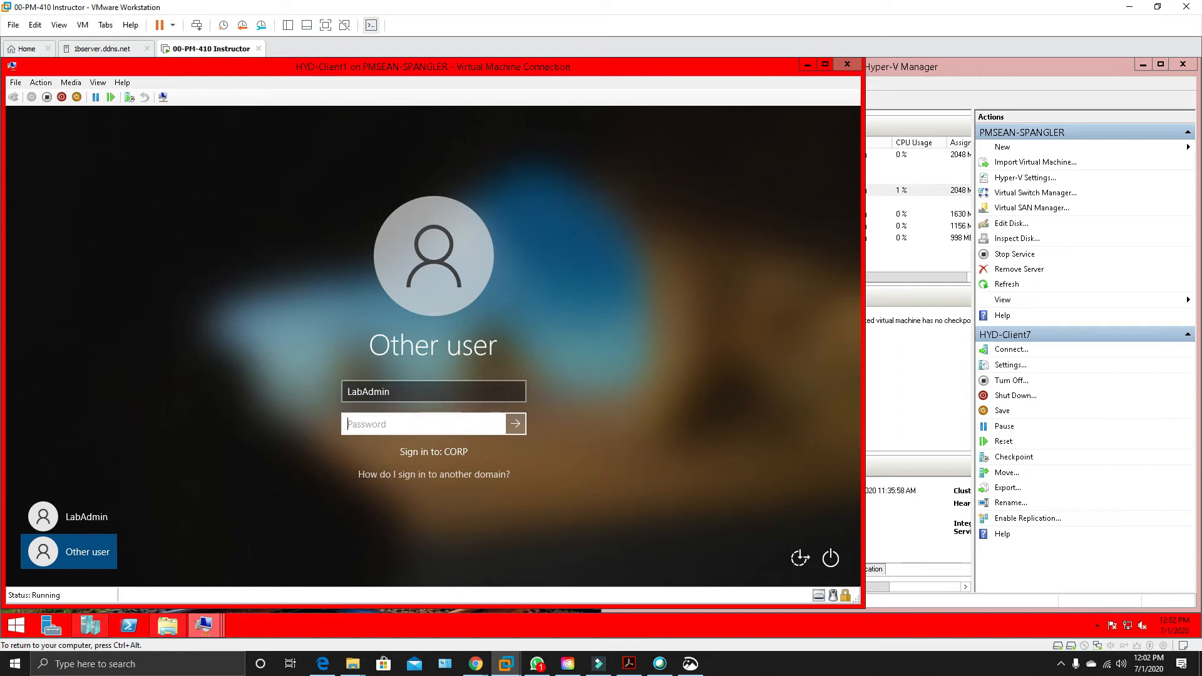
Enter the LabAdmin account password and sign in to HYD-Client1.
type("Pa55w")
key("BackSpace")
key("BackSpace")
key("BackSpace")
key("BackSpace")
key("BackSpace")
type("Pa55w0rd")
key("Return")
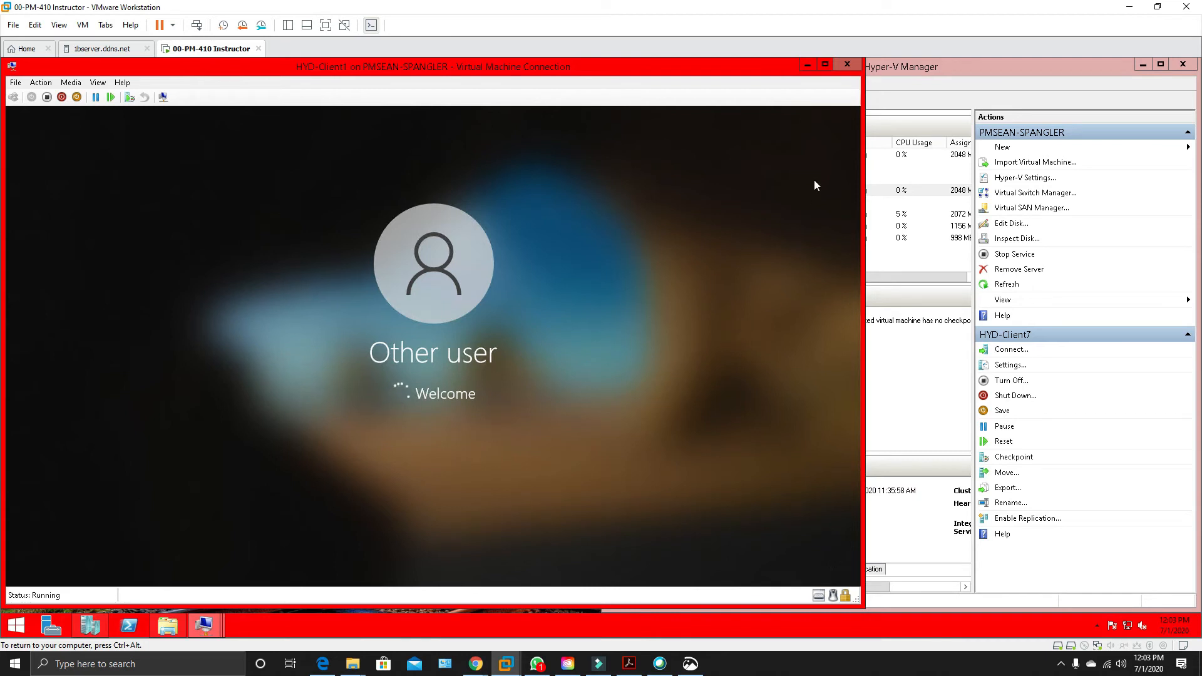
Reopen the HYD-Client7 connection and set its network location to Work network.
left_click(949, 69)
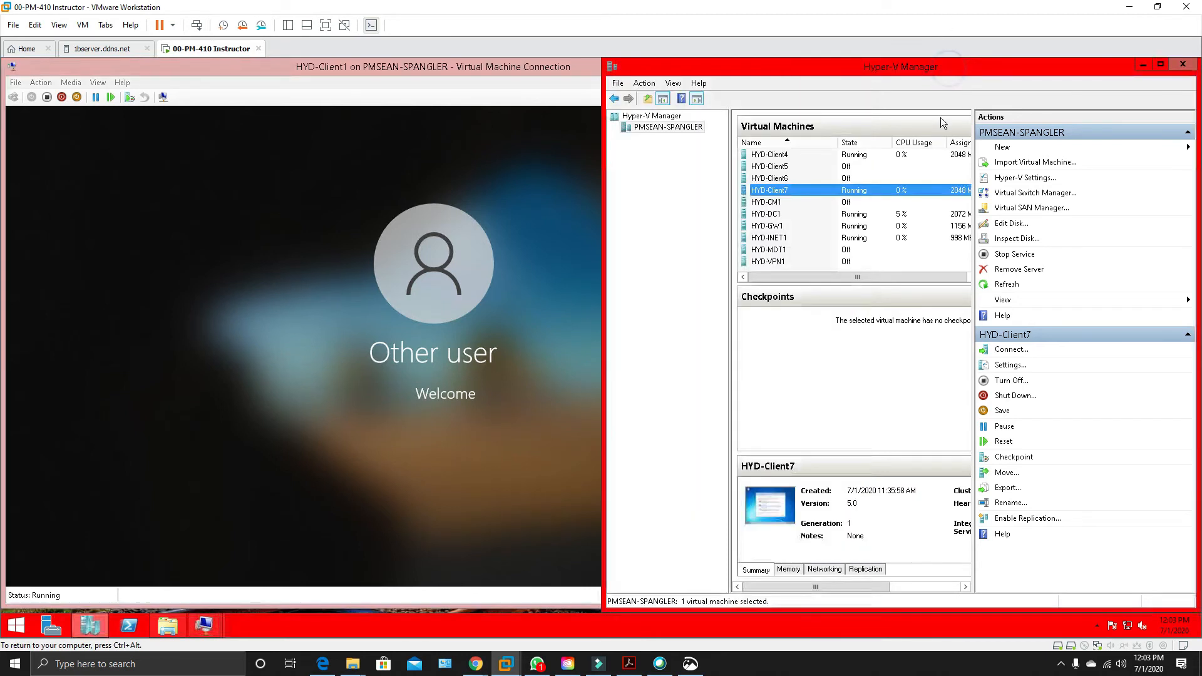
double_click(798, 194)
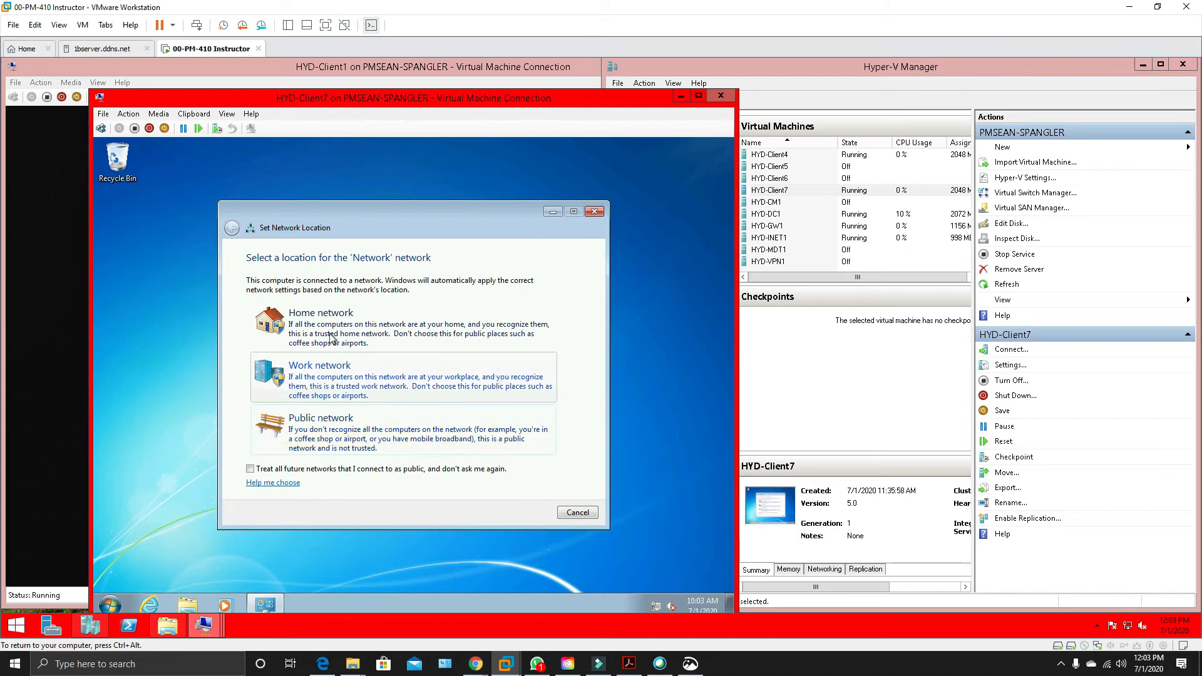
left_click(339, 377)
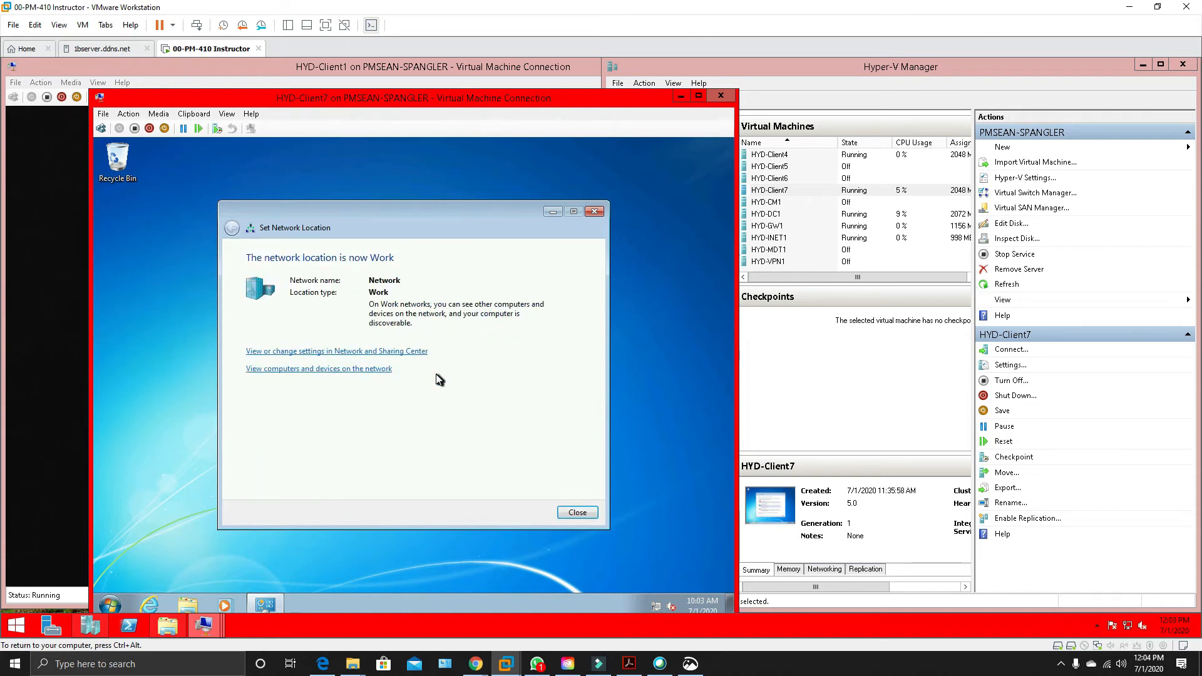
Close the network location confirmation on HYD-Client7 and refresh its desktop.
left_click(565, 514)
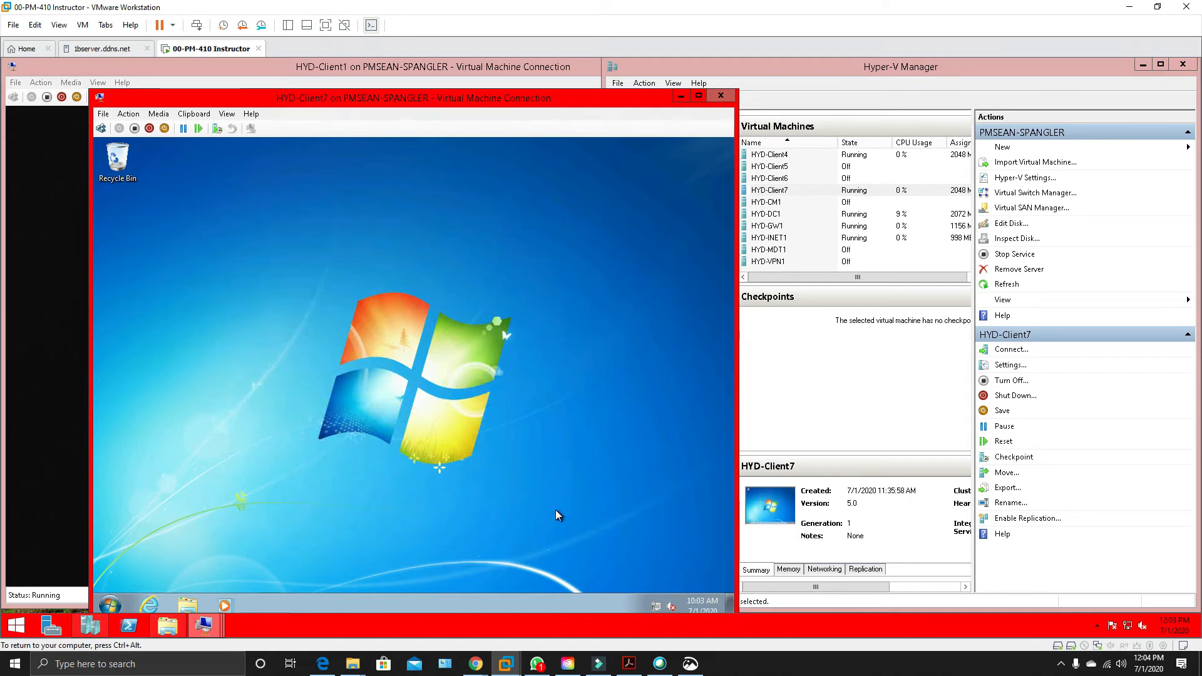
right_click(557, 511)
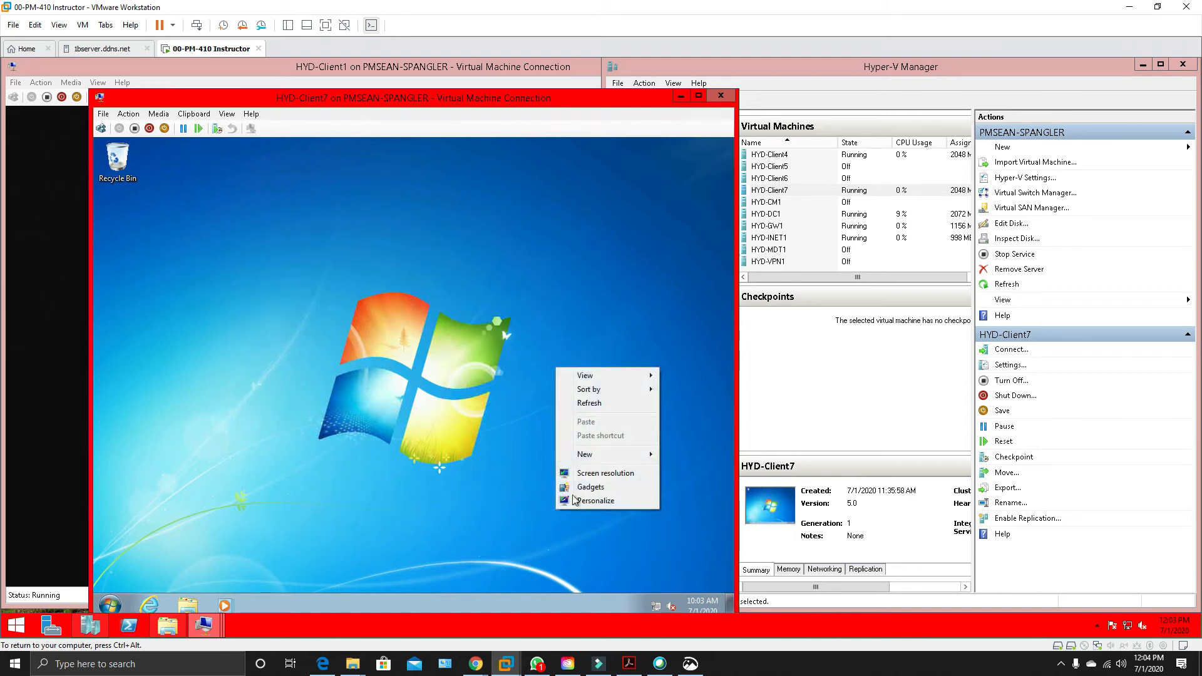
left_click(590, 406)
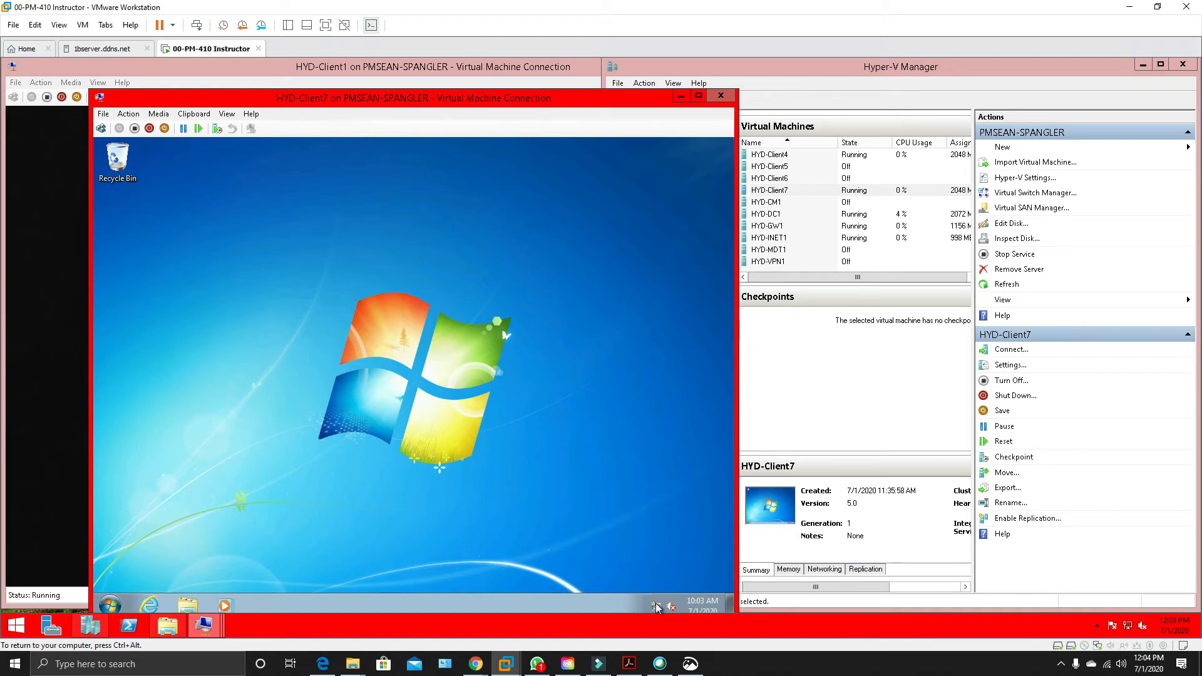
Activate Windows online on HYD-Client7 from its System information page and close the page.
mouse_move(656, 603)
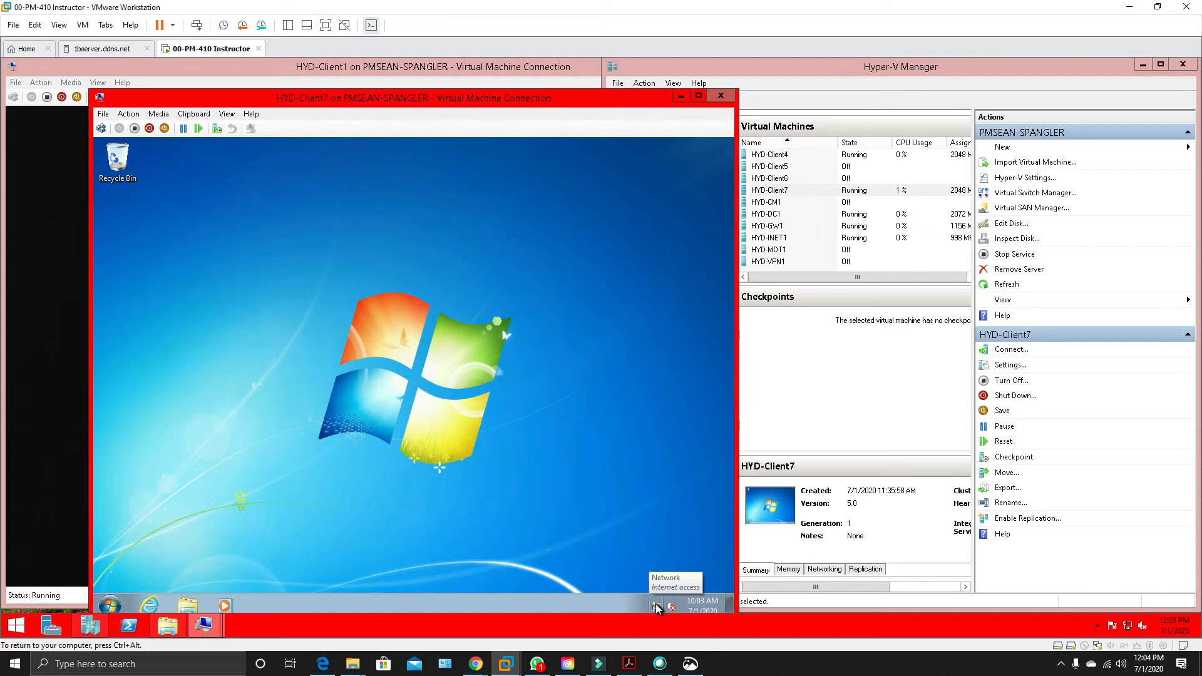
left_click(109, 605)
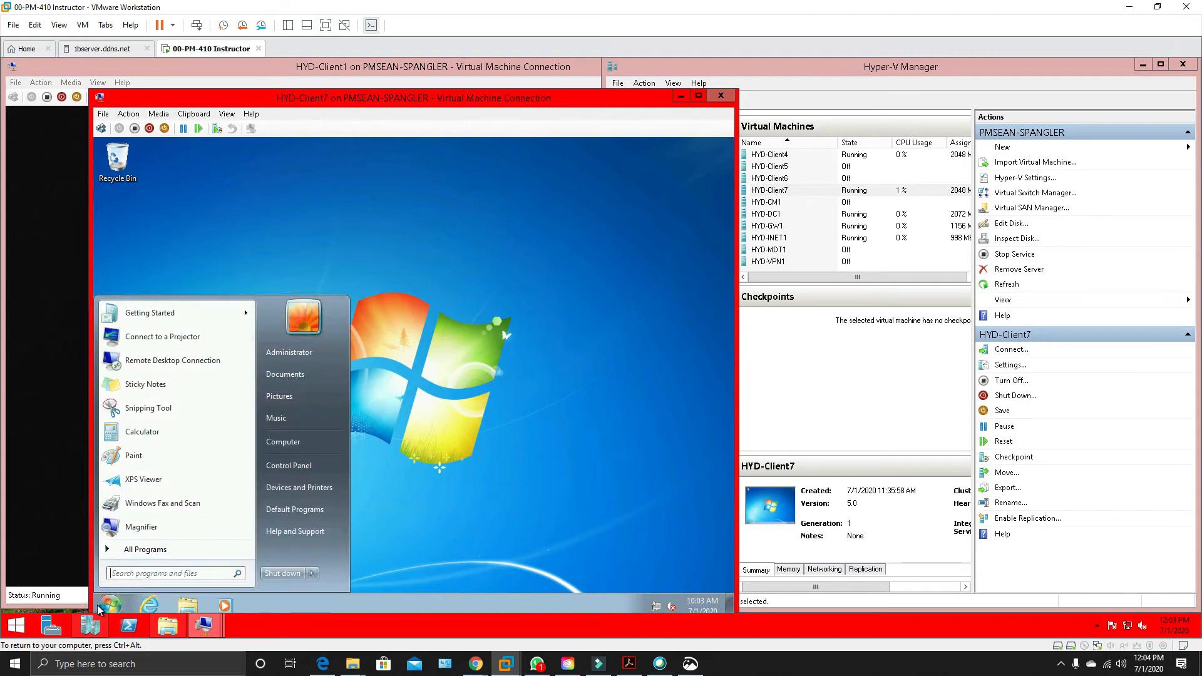
type("sys")
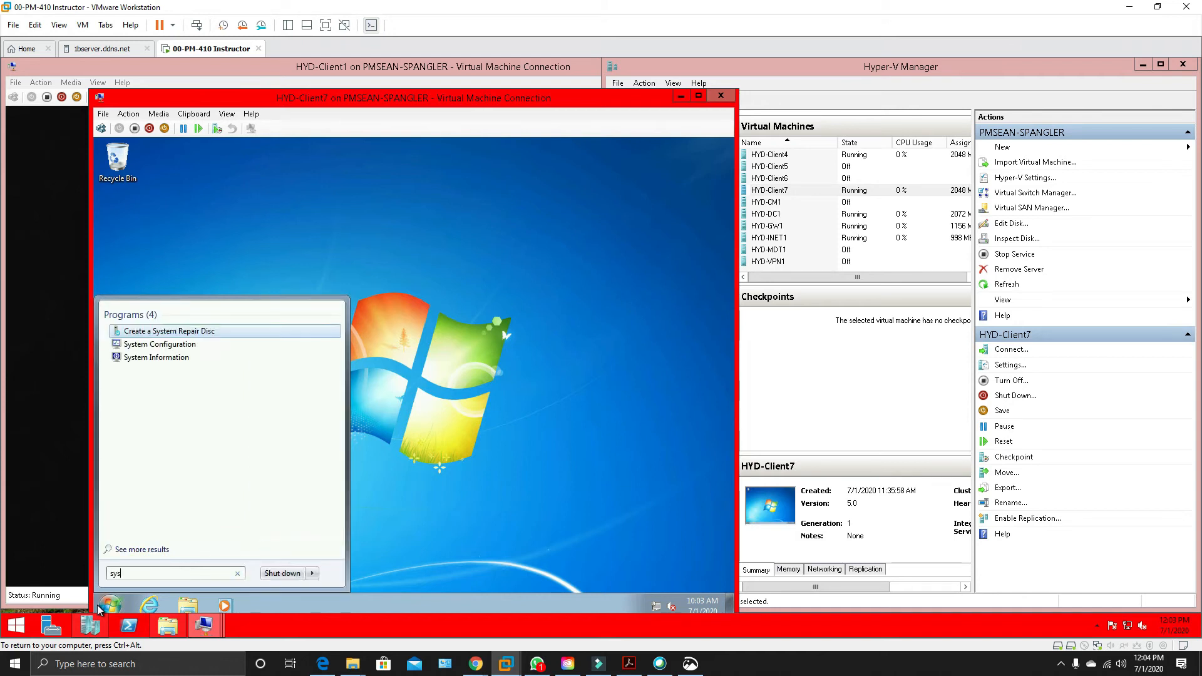
left_click(136, 405)
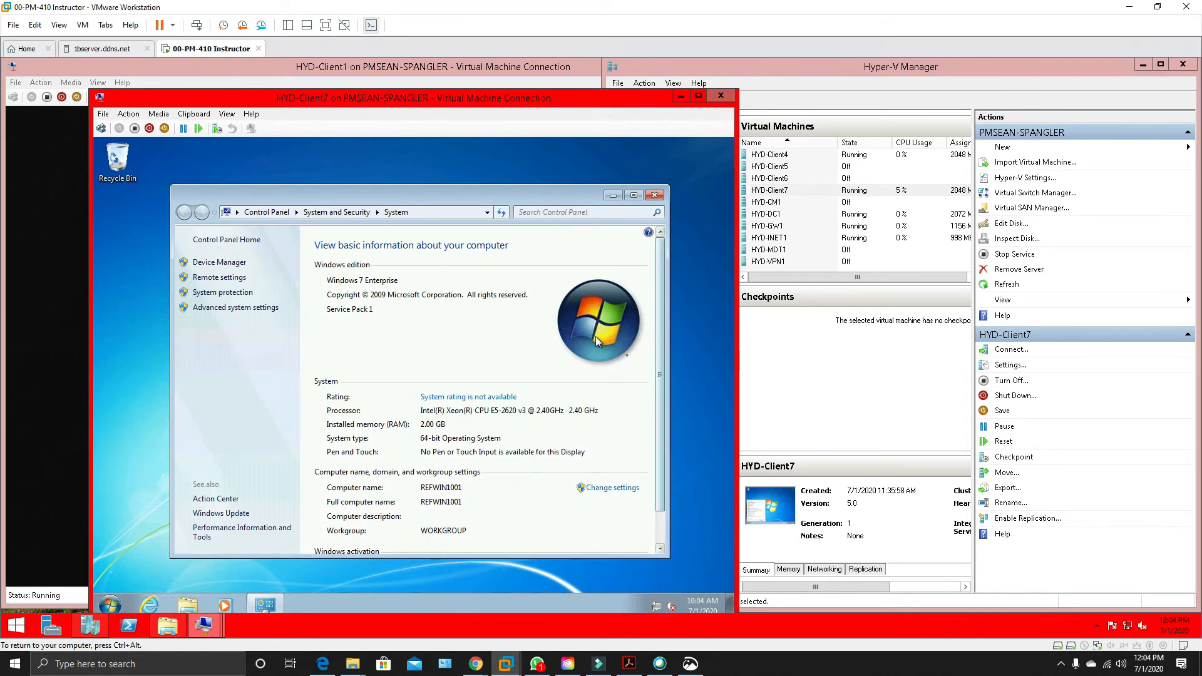
scroll(596, 341, "down", 1)
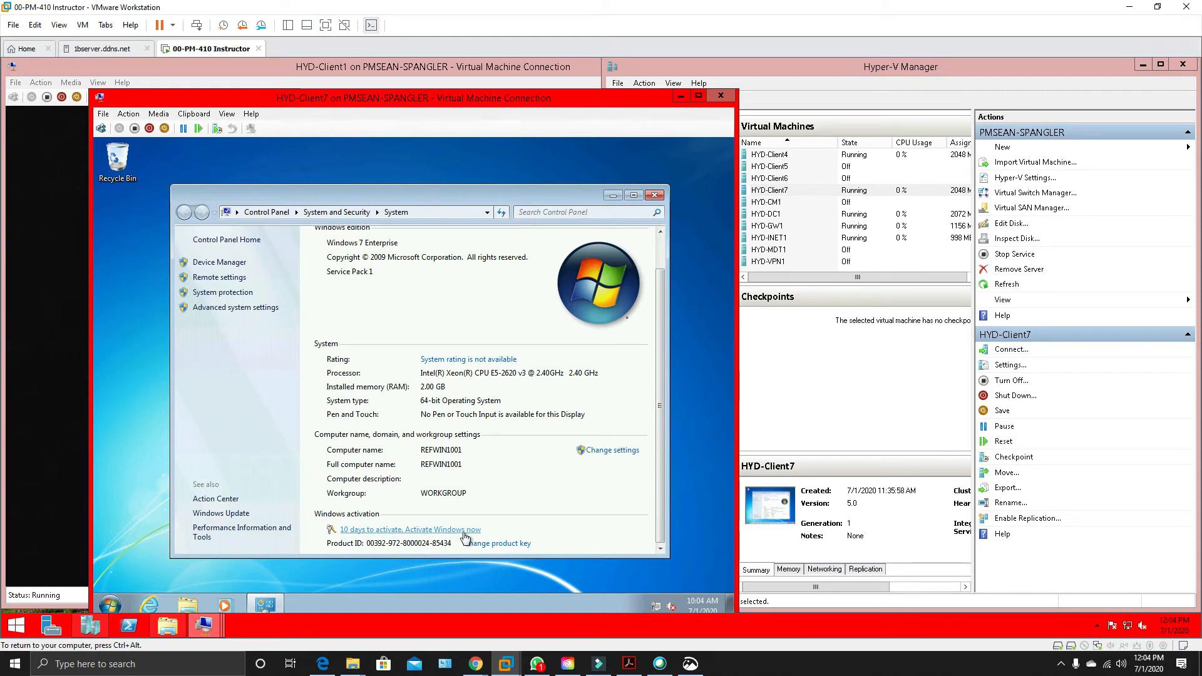
left_click(425, 531)
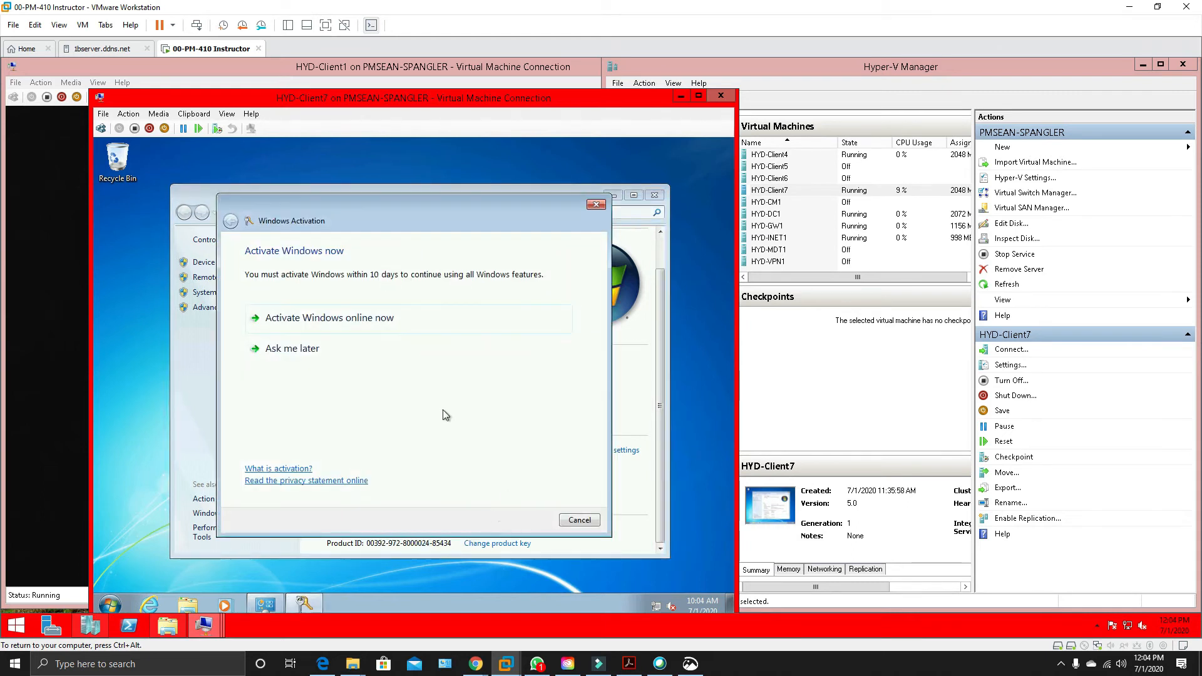
left_click(378, 318)
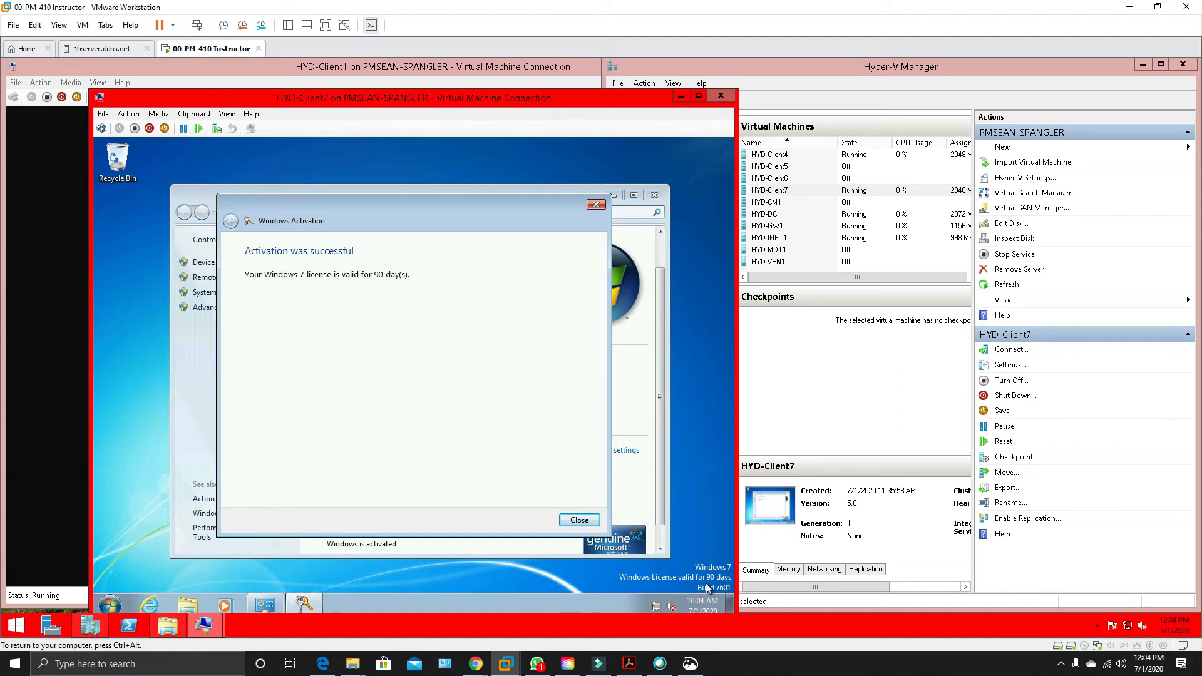
left_click(580, 521)
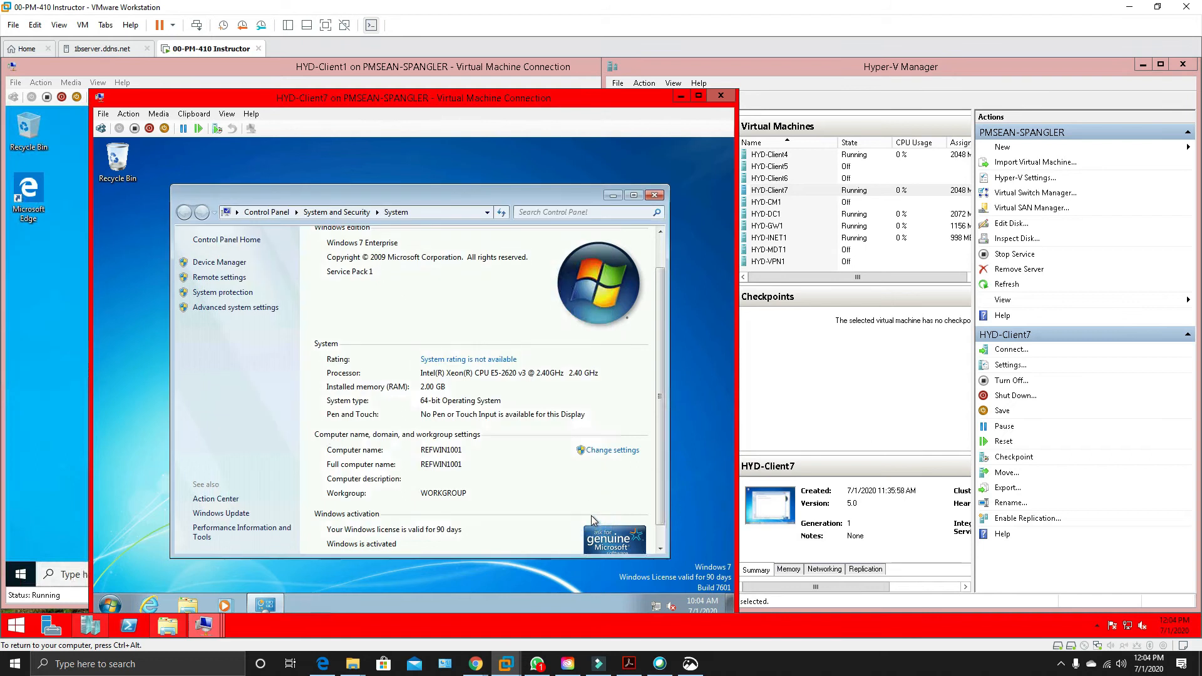
left_click(653, 196)
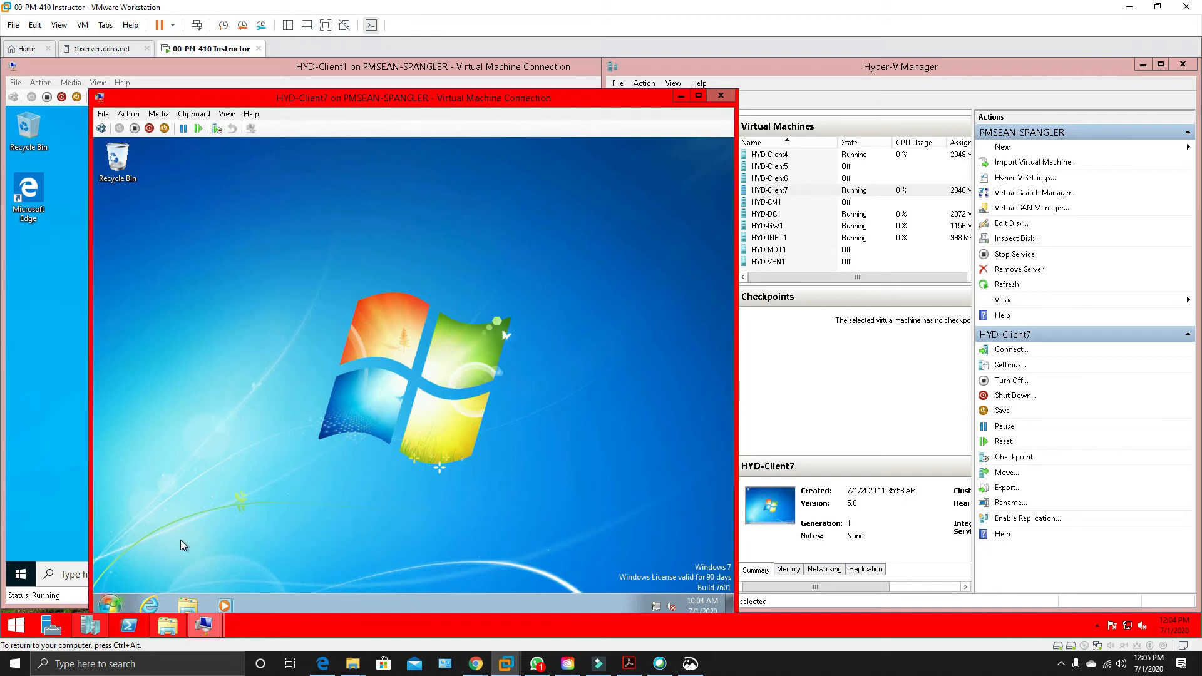
Rename the HYD-Client7 guest computer as Client7, keep it in WORKGROUP, and postpone the restart.
left_click(109, 605)
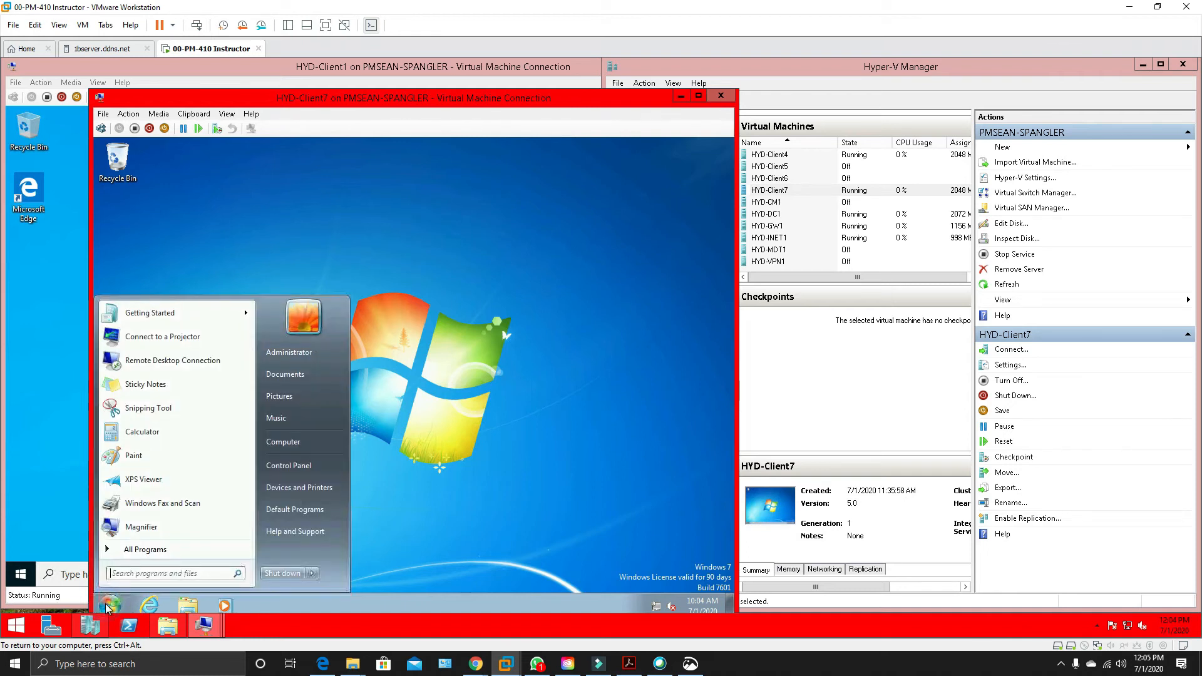
type("sys")
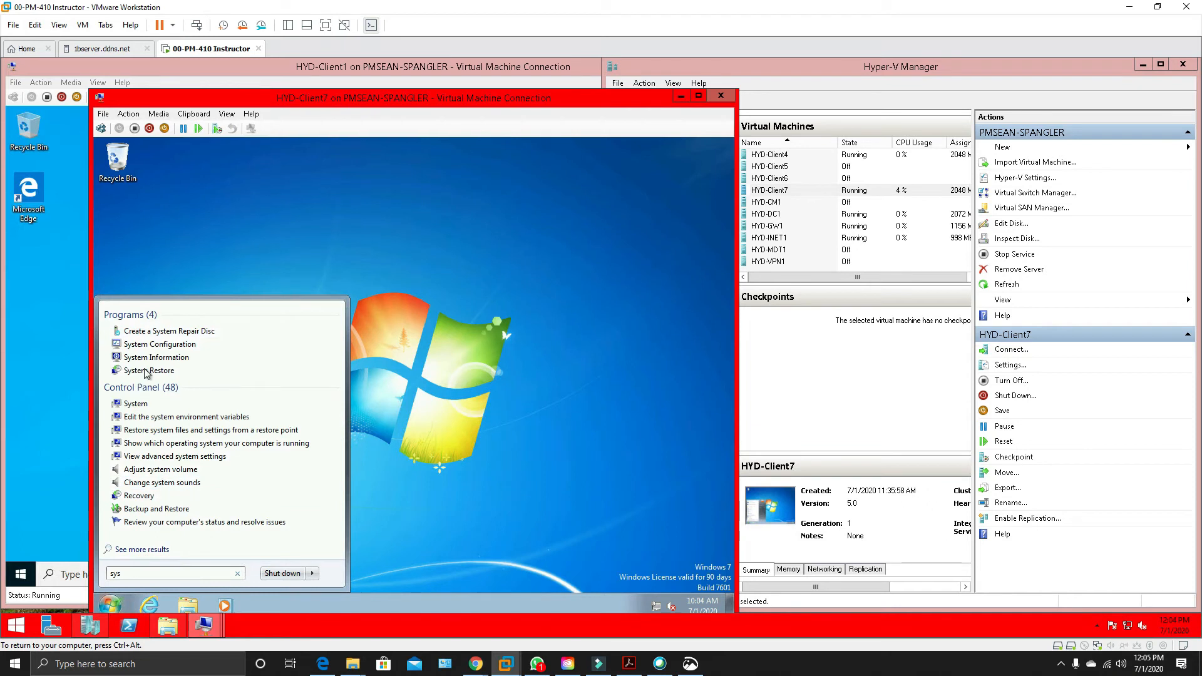
left_click(137, 403)
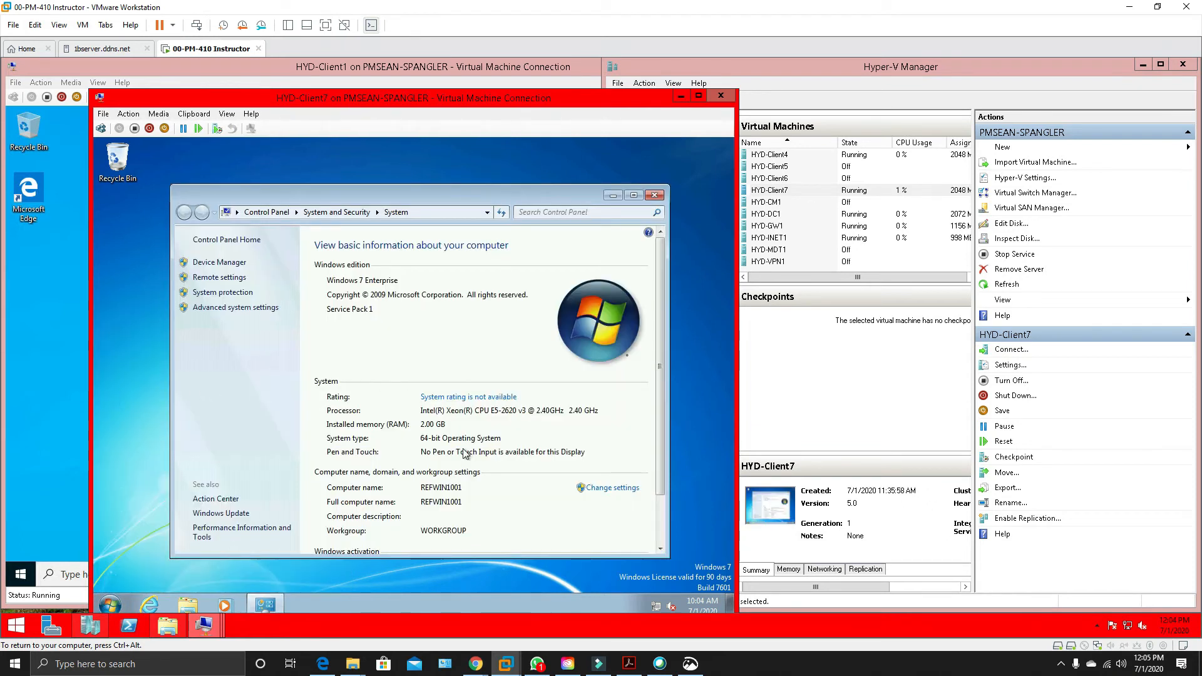
left_click(631, 487)
left_click(624, 486)
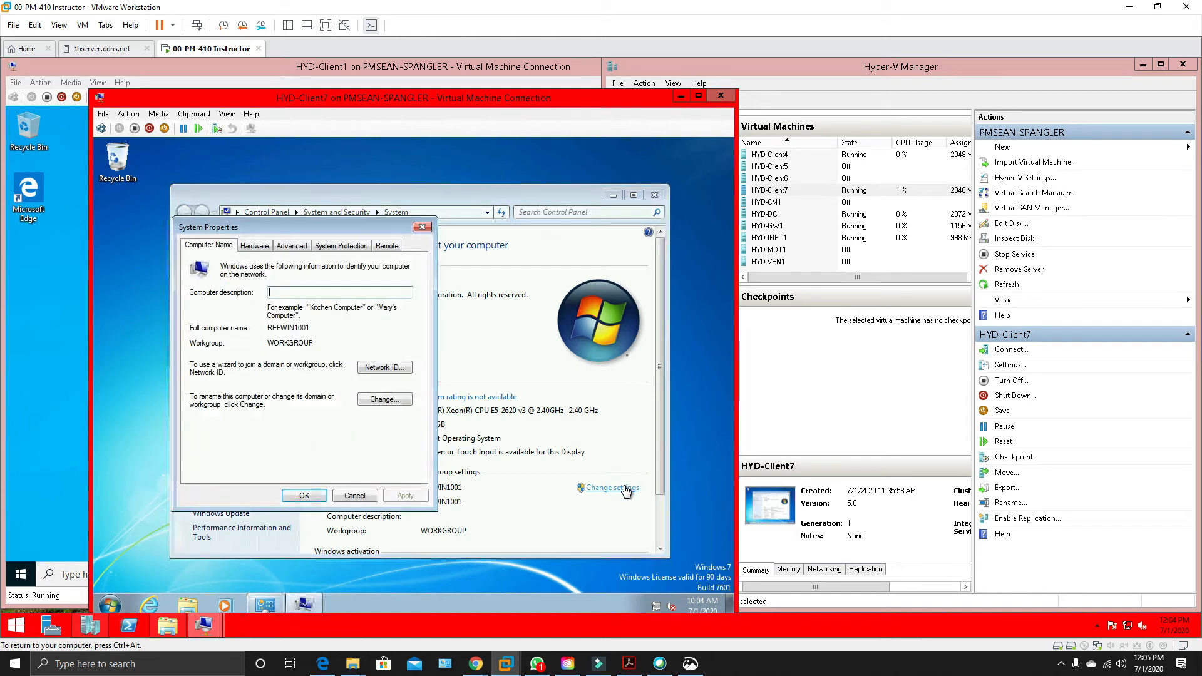
left_click(384, 399)
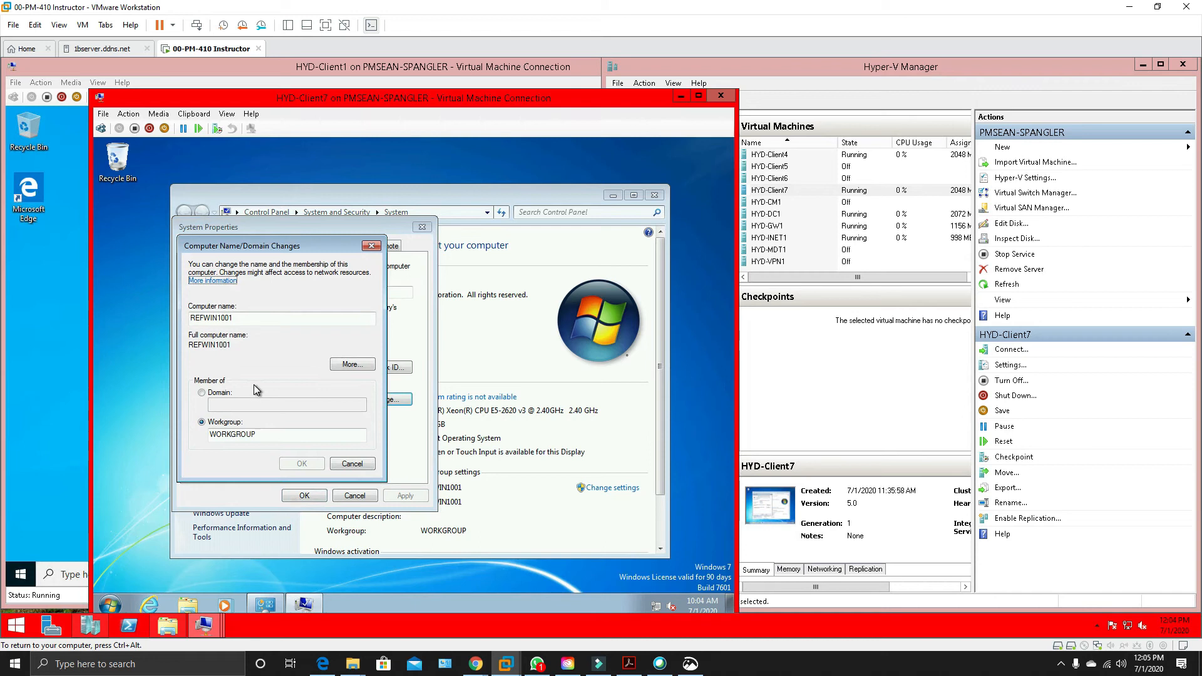
left_click(204, 318)
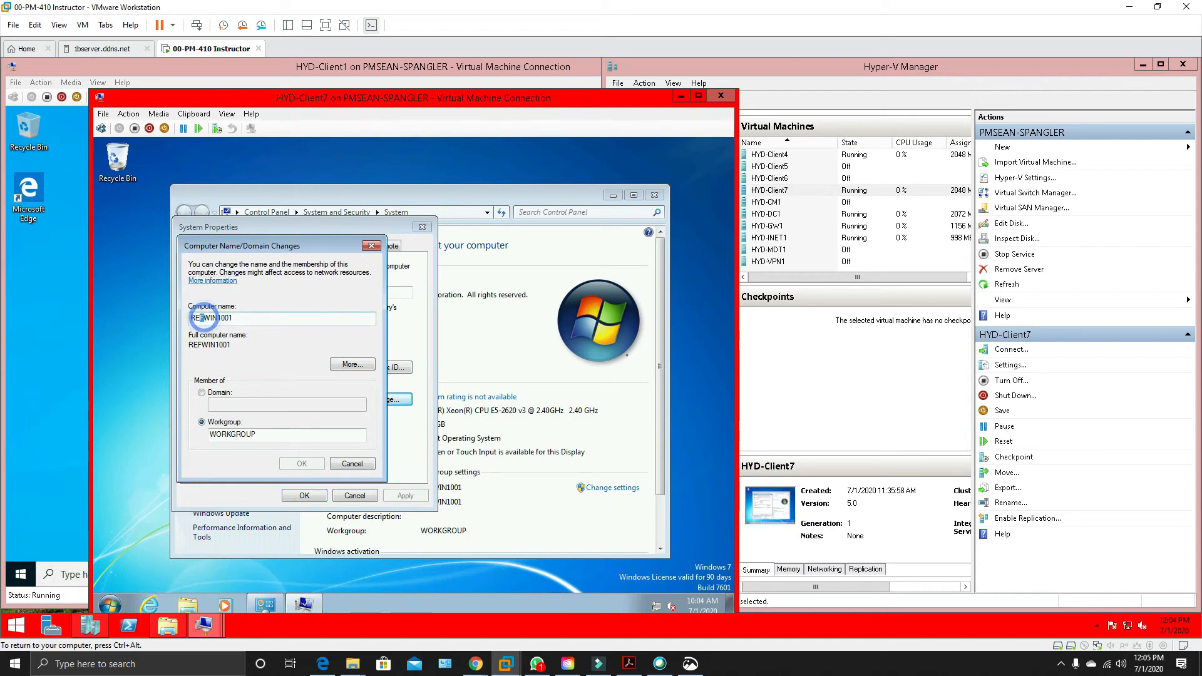
key("BackSpace")
key("BackSpace")
key("BackSpace")
double_click(225, 317)
key("BackSpace")
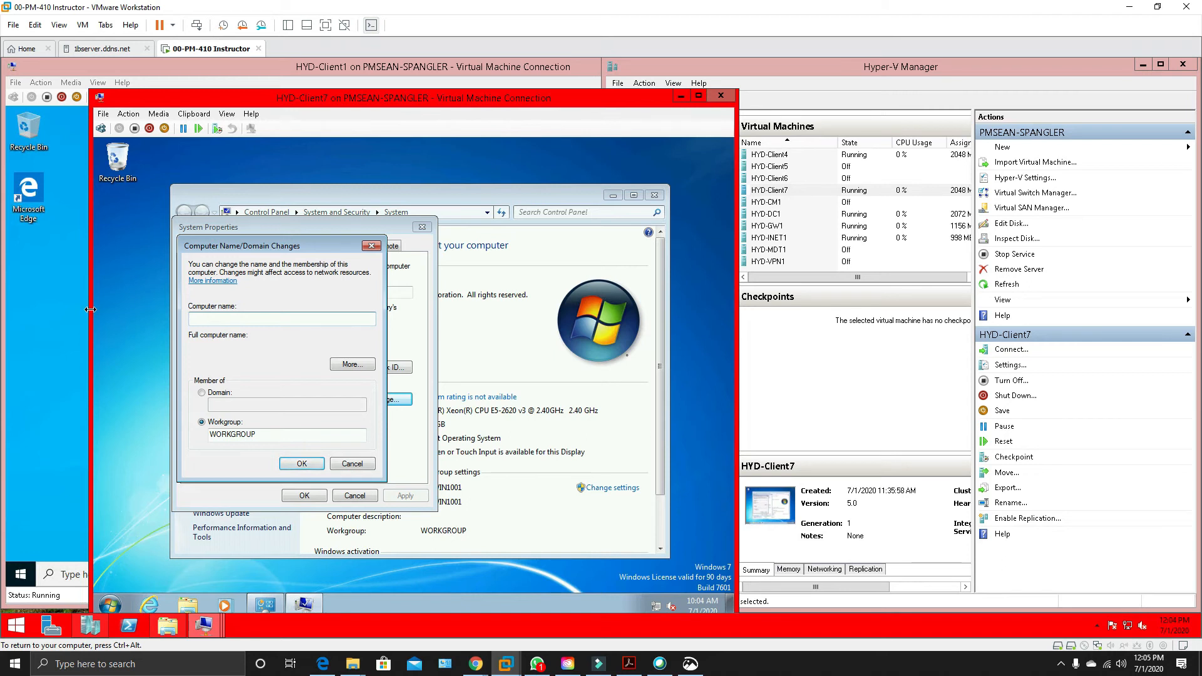
type("Client7")
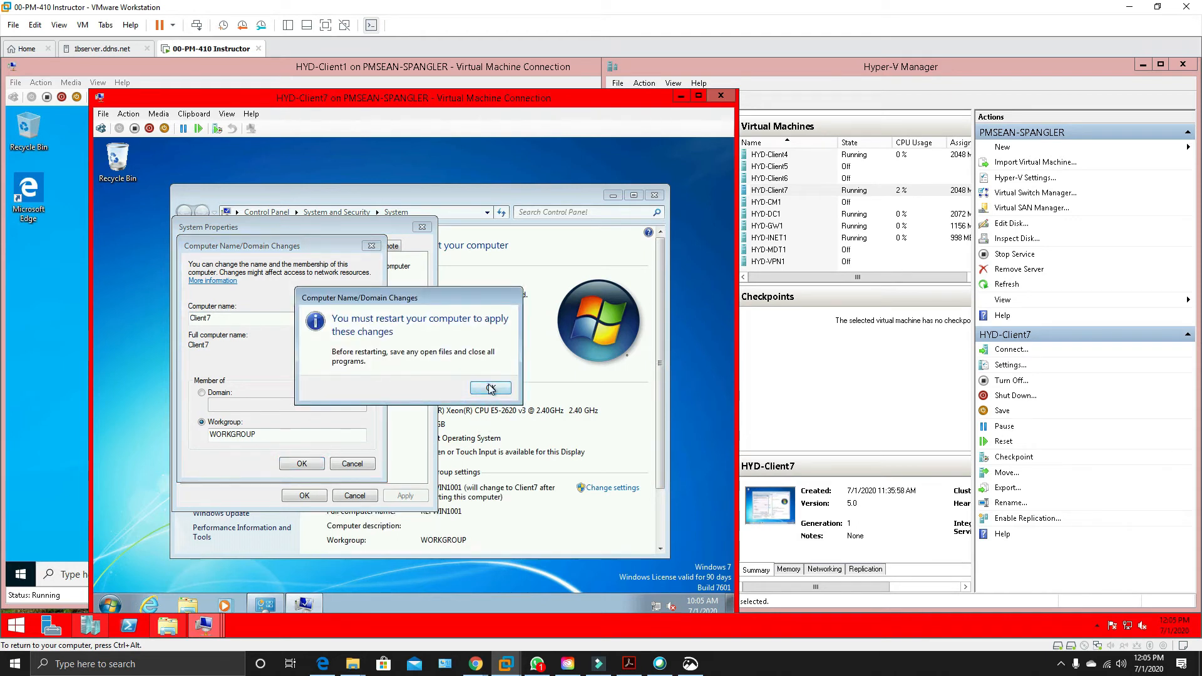
left_click(490, 387)
left_click(304, 495)
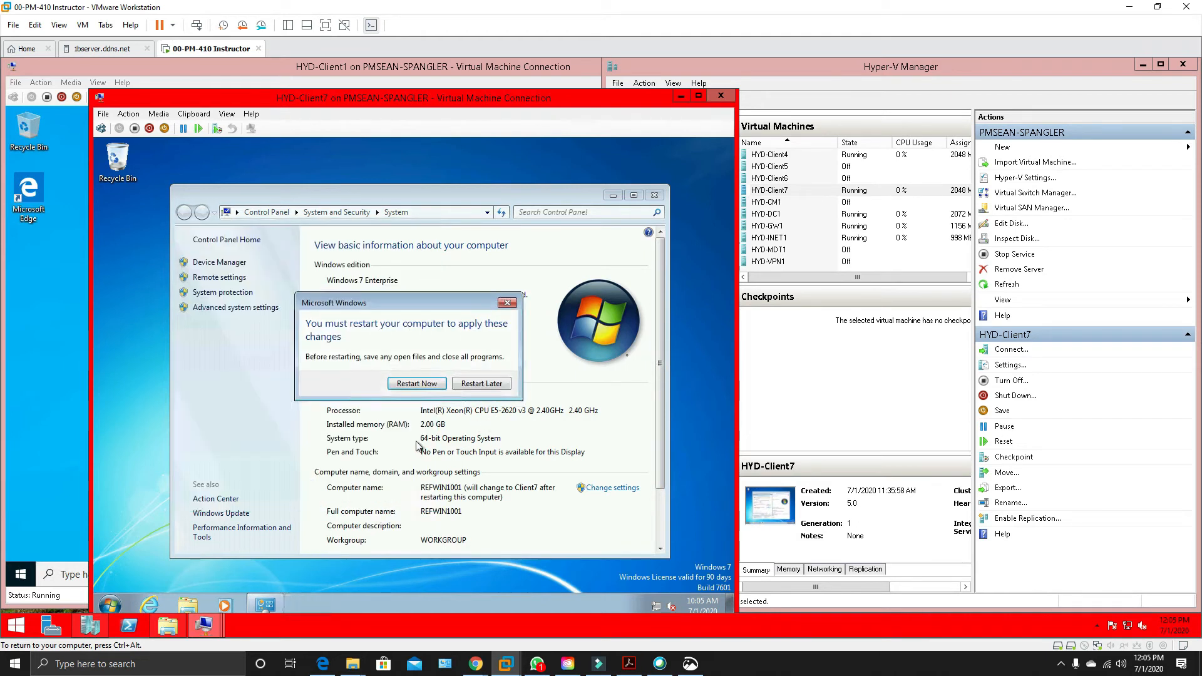
left_click(482, 385)
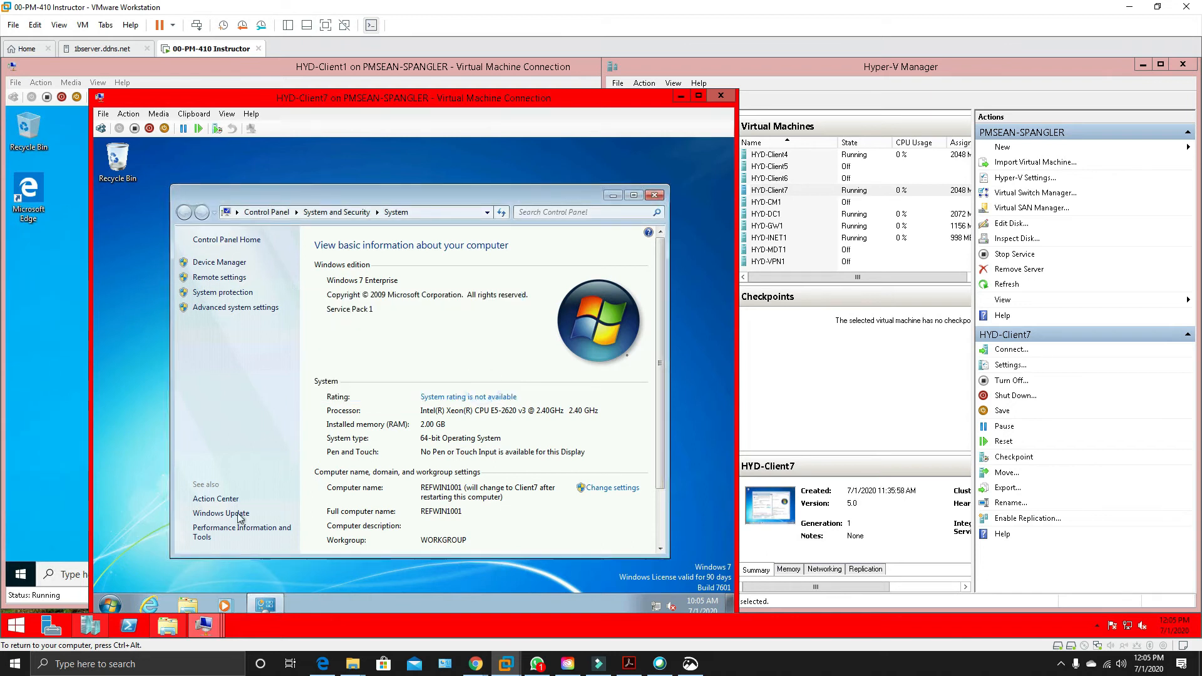
Set the HYD-Client7 time zone to (UTC-06:00) Central Time (US & Canada) and close the System window.
left_click(703, 605)
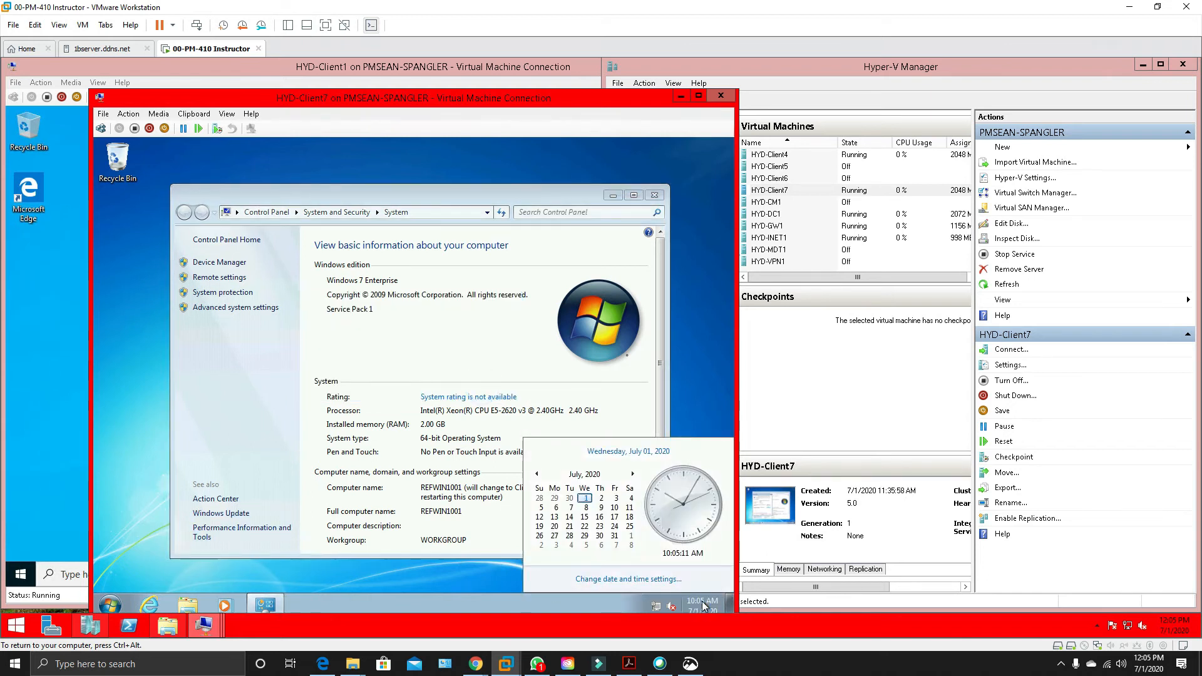
left_click(626, 576)
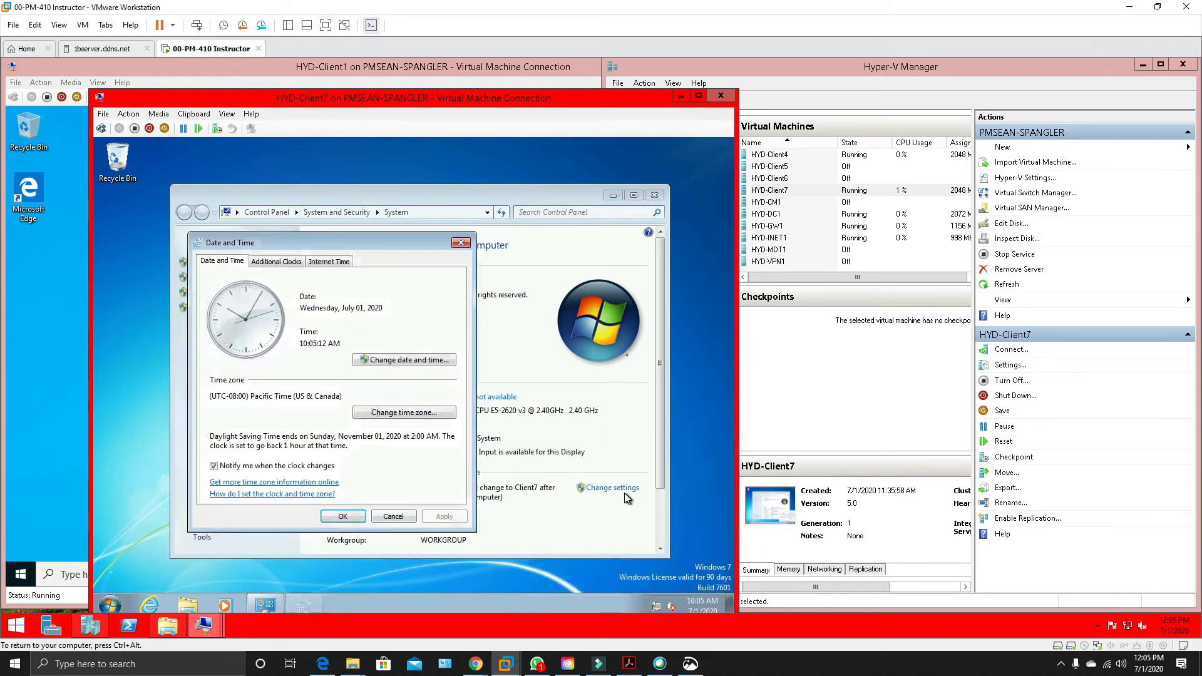
left_click(399, 413)
left_click(400, 316)
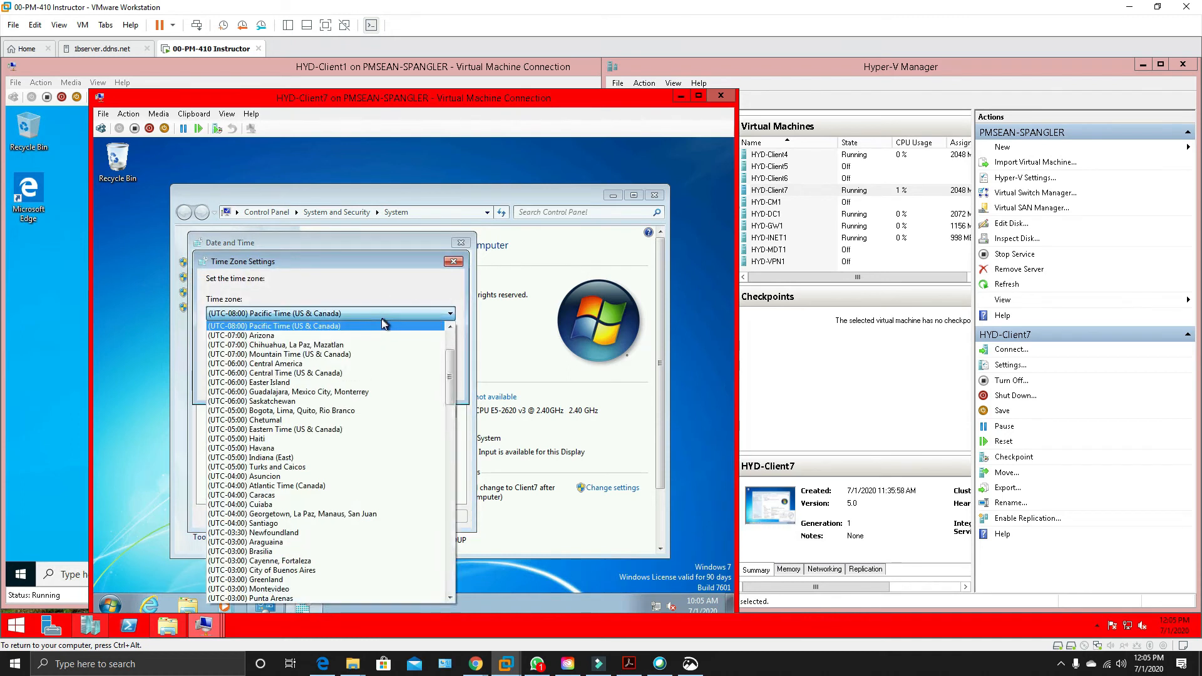
left_click(361, 374)
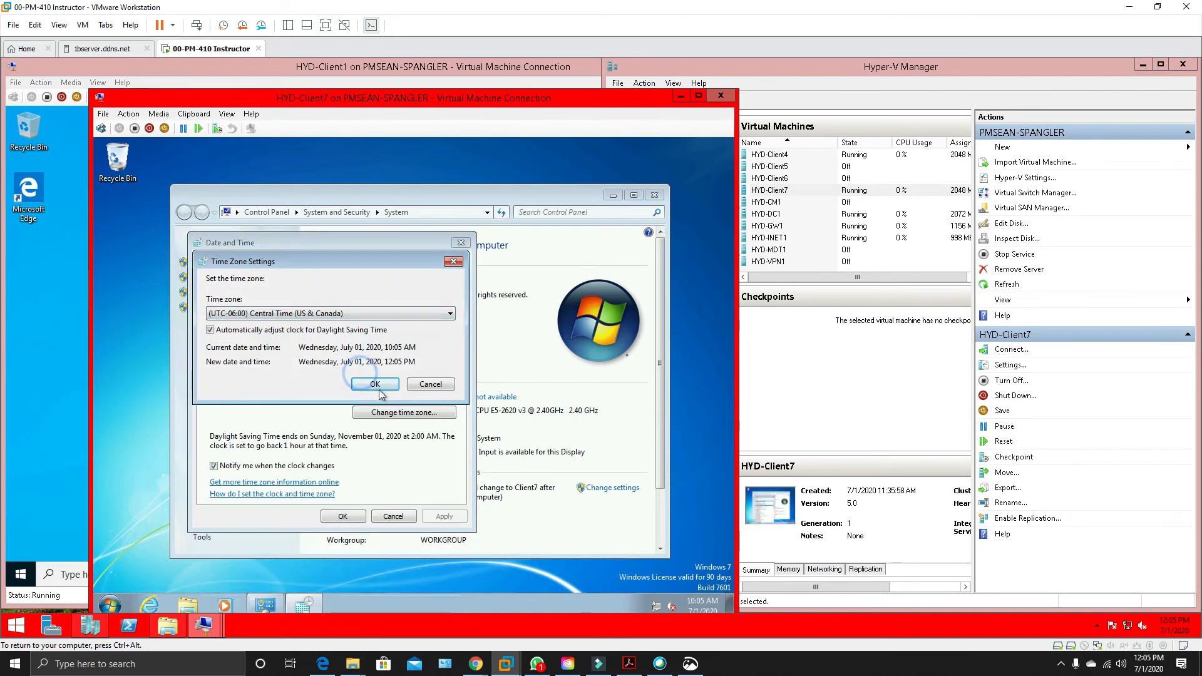
left_click(375, 382)
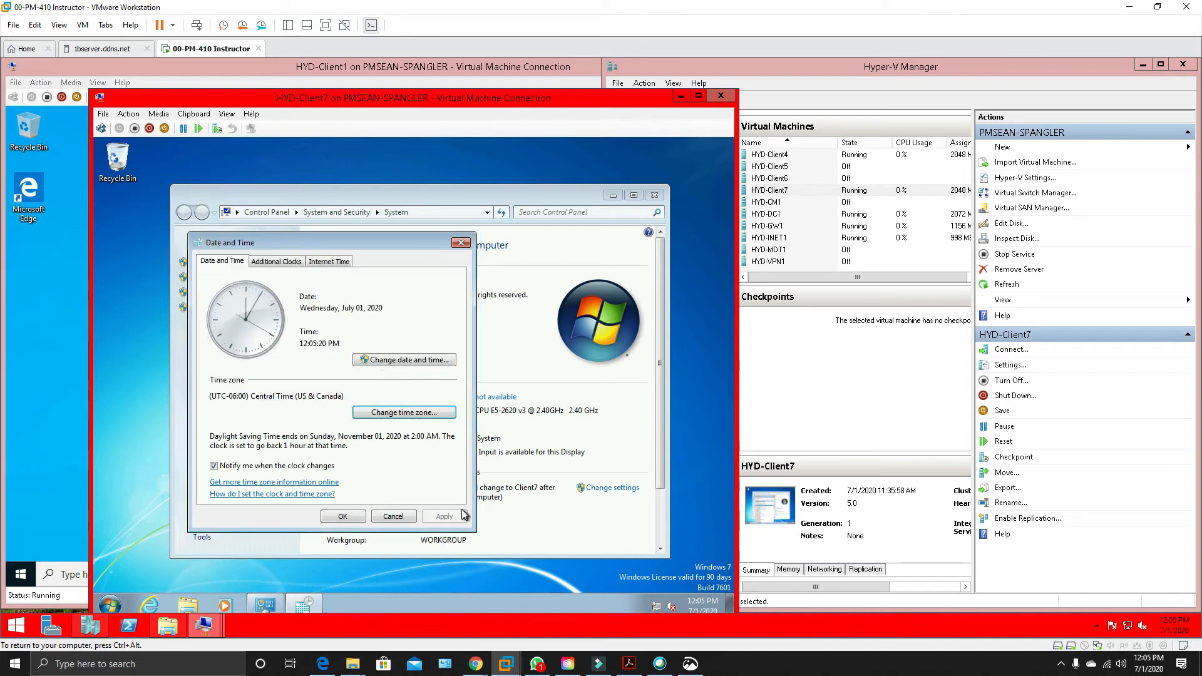
left_click(344, 517)
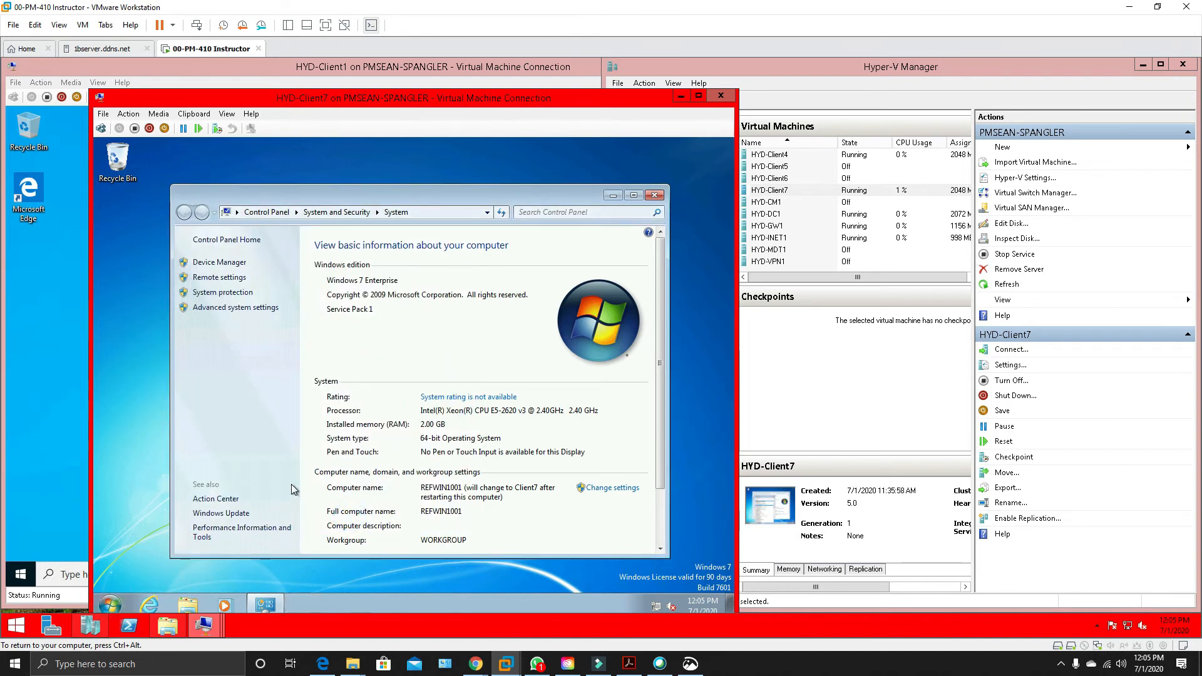
left_click(654, 194)
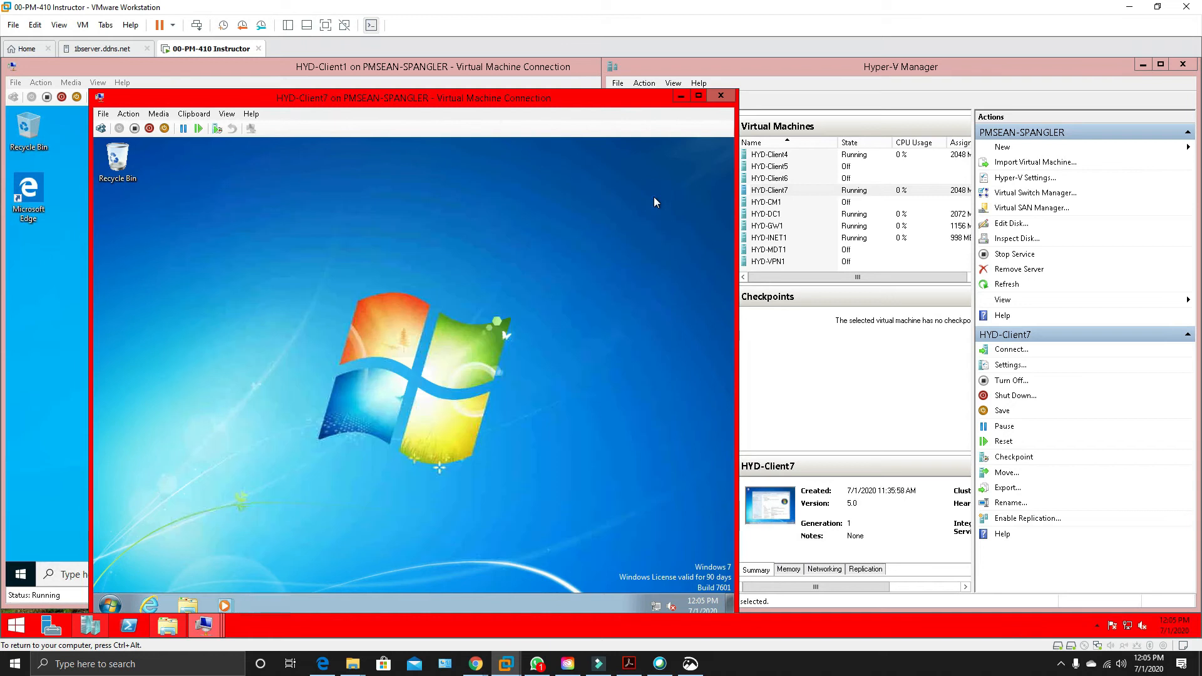
Shut down Windows on HYD-Client7.
right_click(111, 607)
left_click(182, 521)
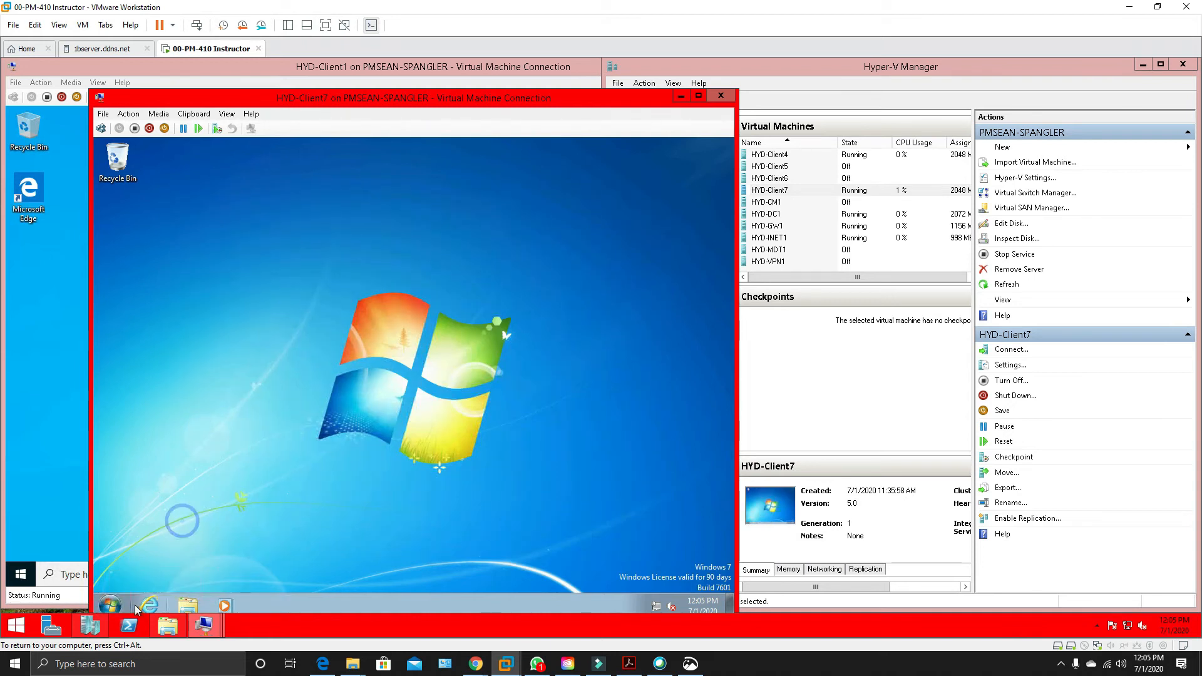
left_click(111, 606)
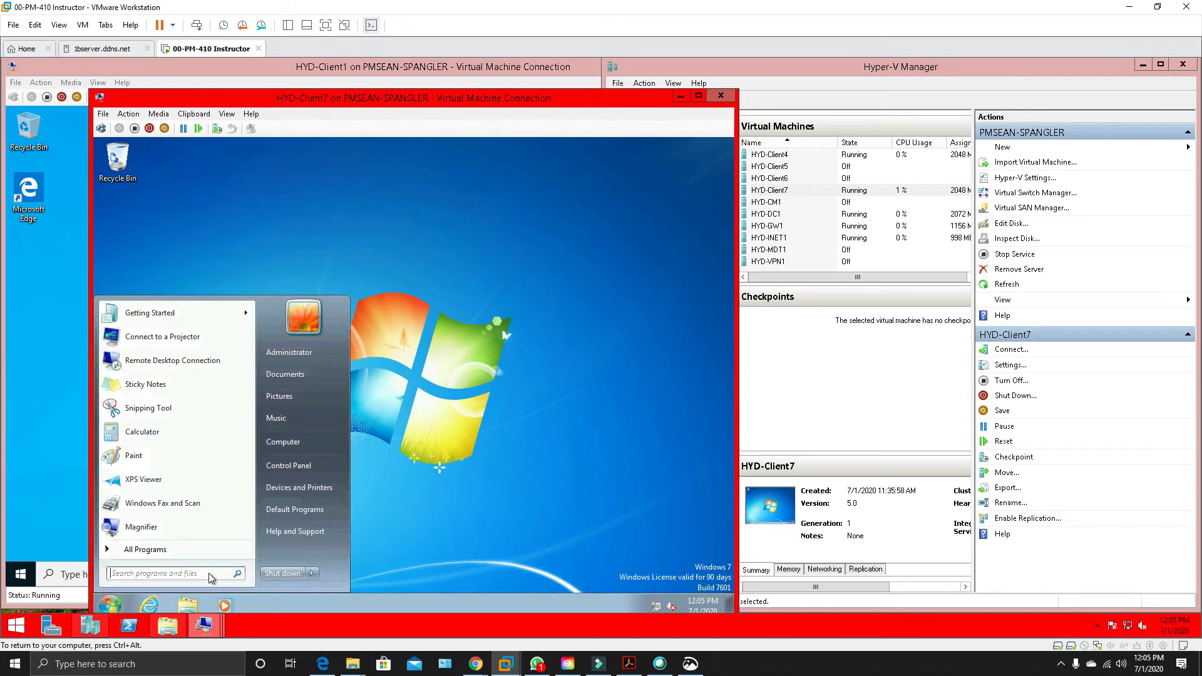
left_click(292, 573)
Switch to the HYD-Client1 connection and shut down its Windows system.
left_click(69, 323)
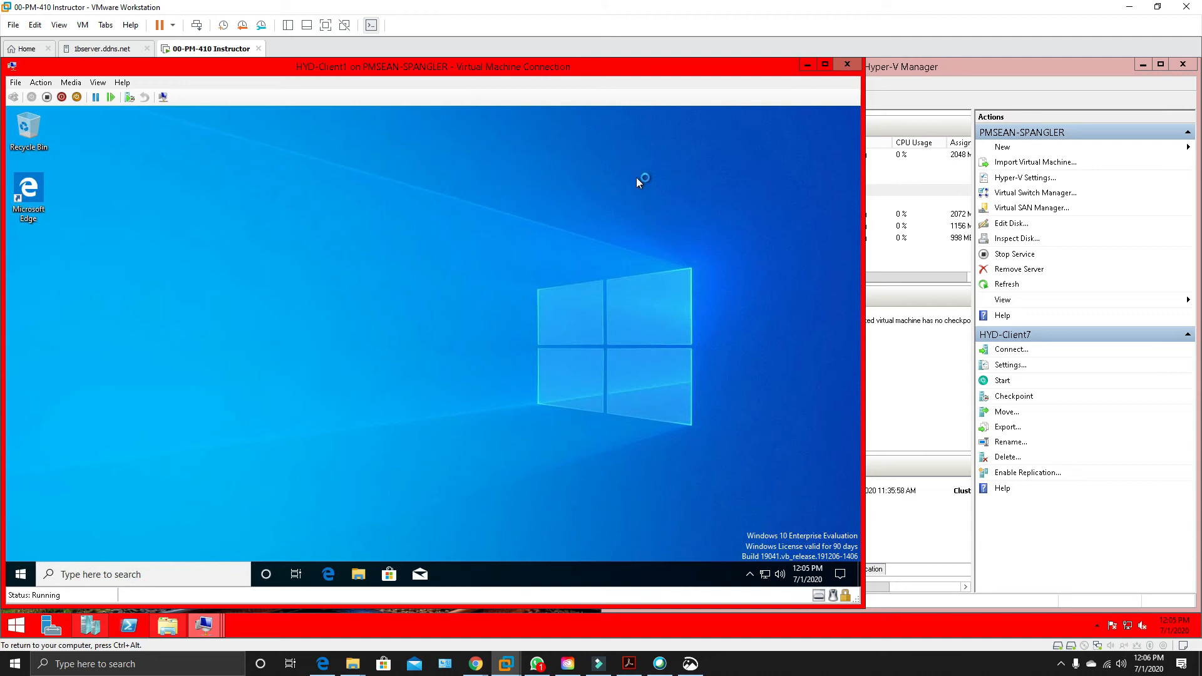
right_click(22, 577)
mouse_move(80, 533)
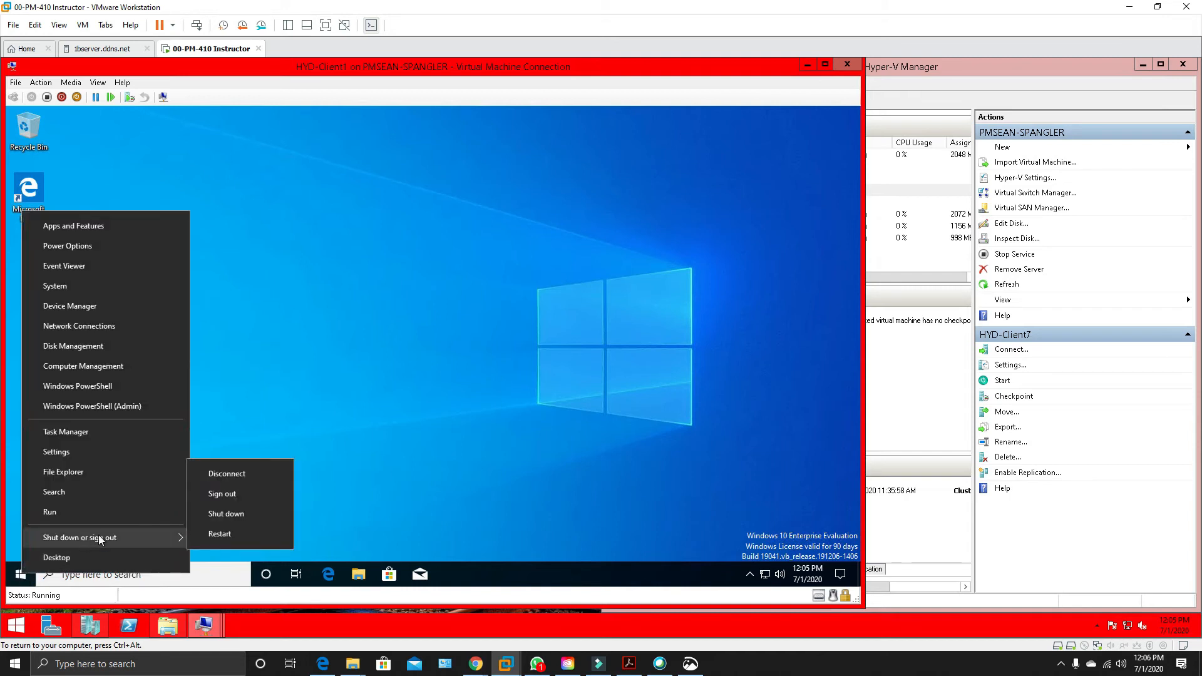
left_click(242, 516)
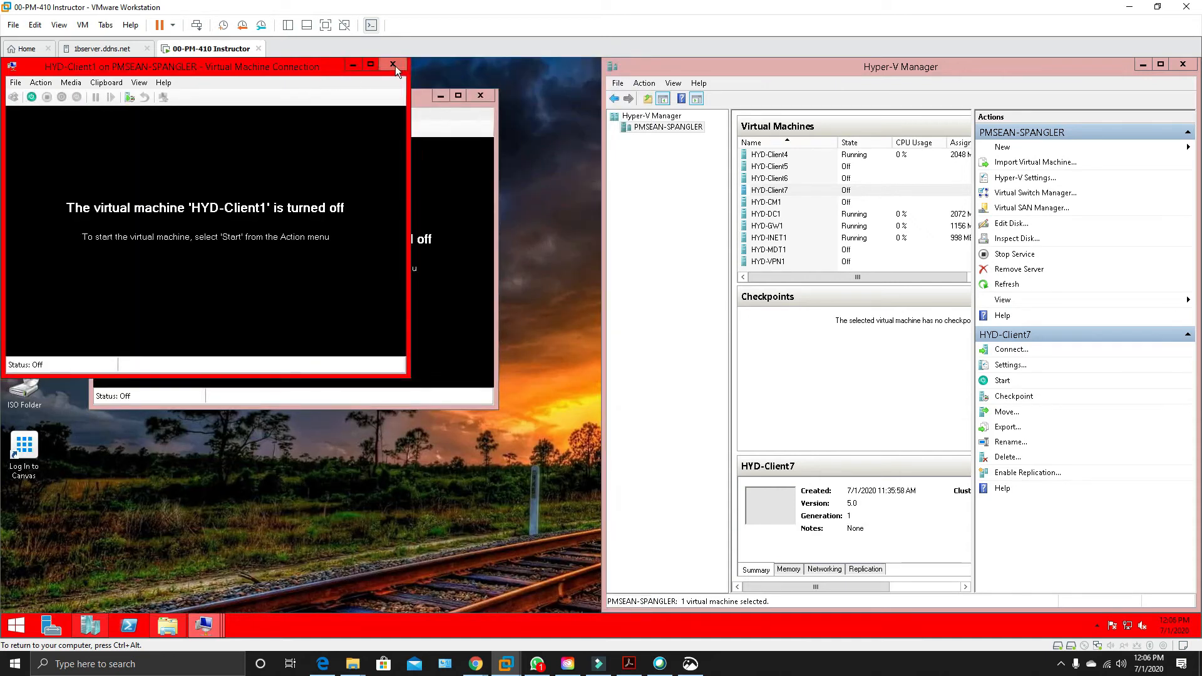
Close the HYD-Client1 connection window and widen the virtual machines list in Hyper-V Manager.
left_click(395, 65)
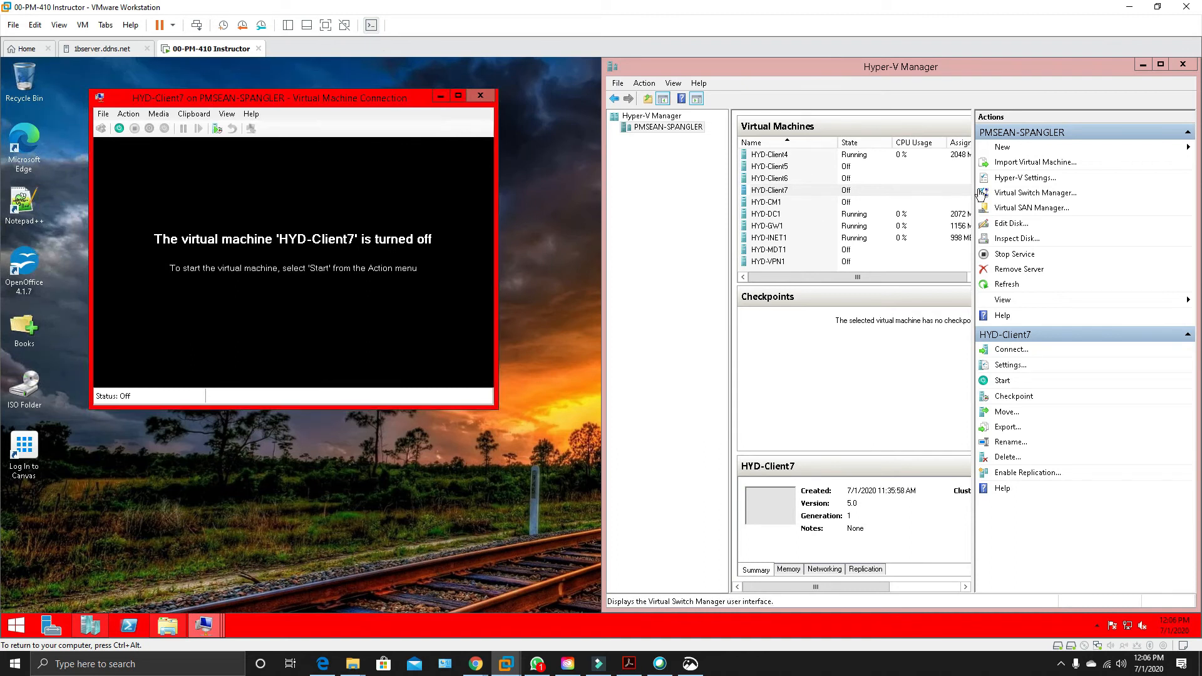
left_click_drag(976, 197, 1060, 202)
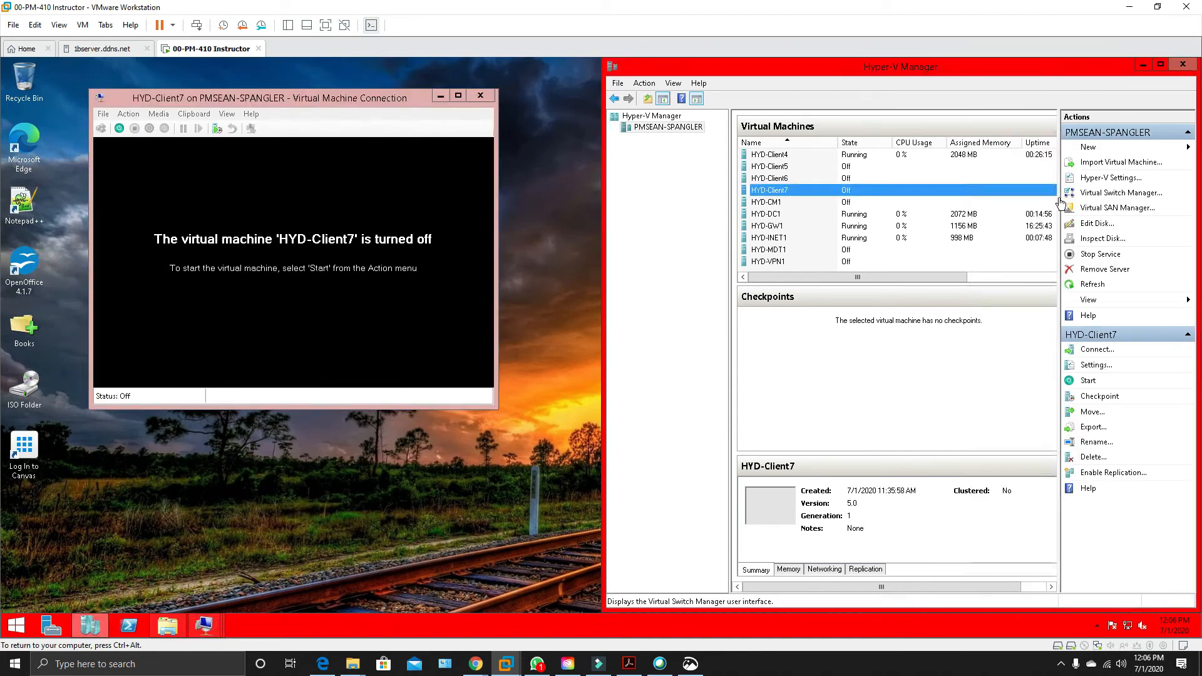
Create a checkpoint of the HYD-Client1 virtual machine.
scroll(1001, 201, "up", 2)
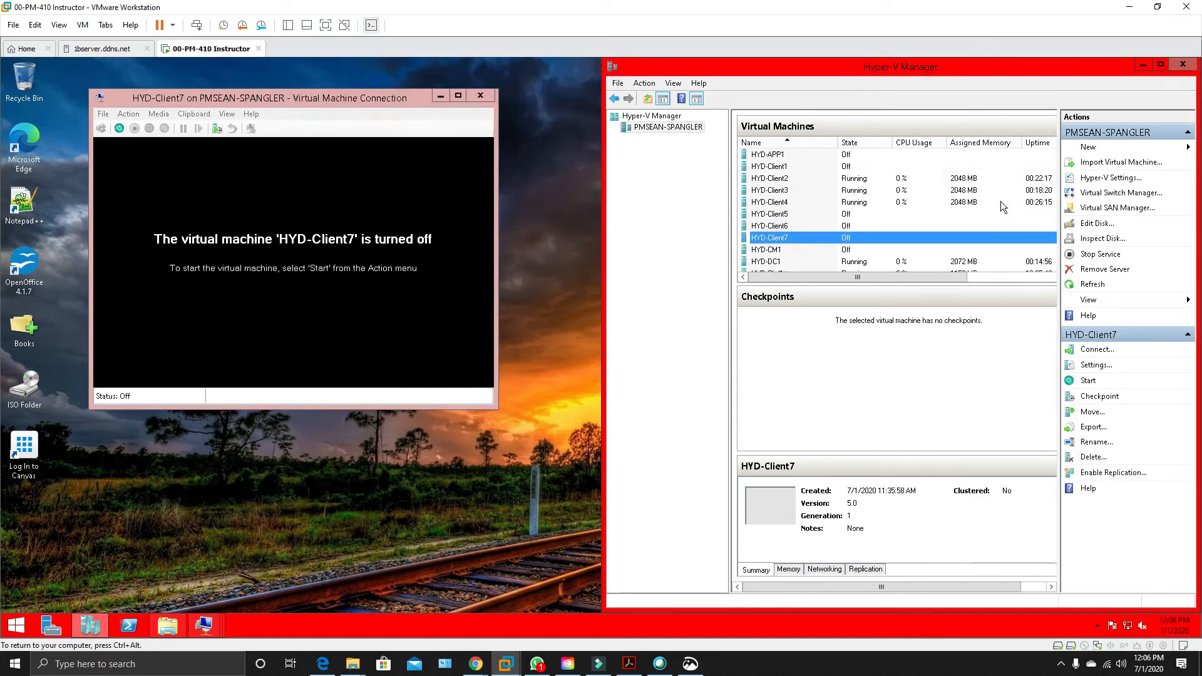
left_click(775, 164)
right_click(776, 164)
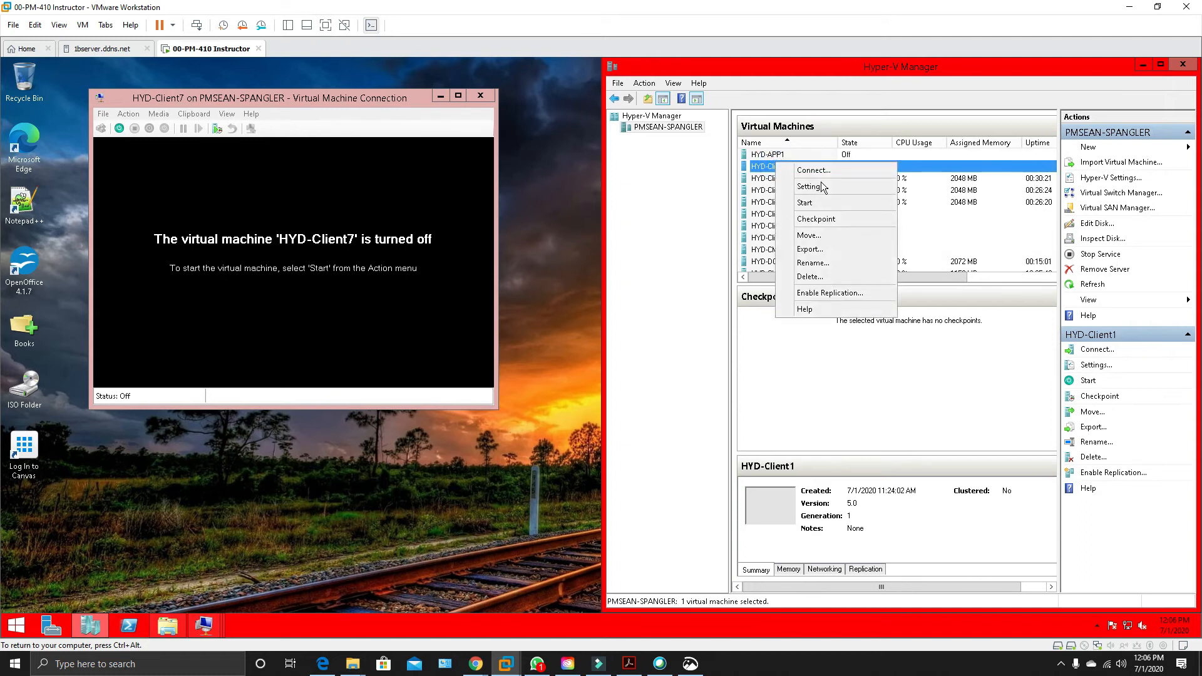
left_click(830, 219)
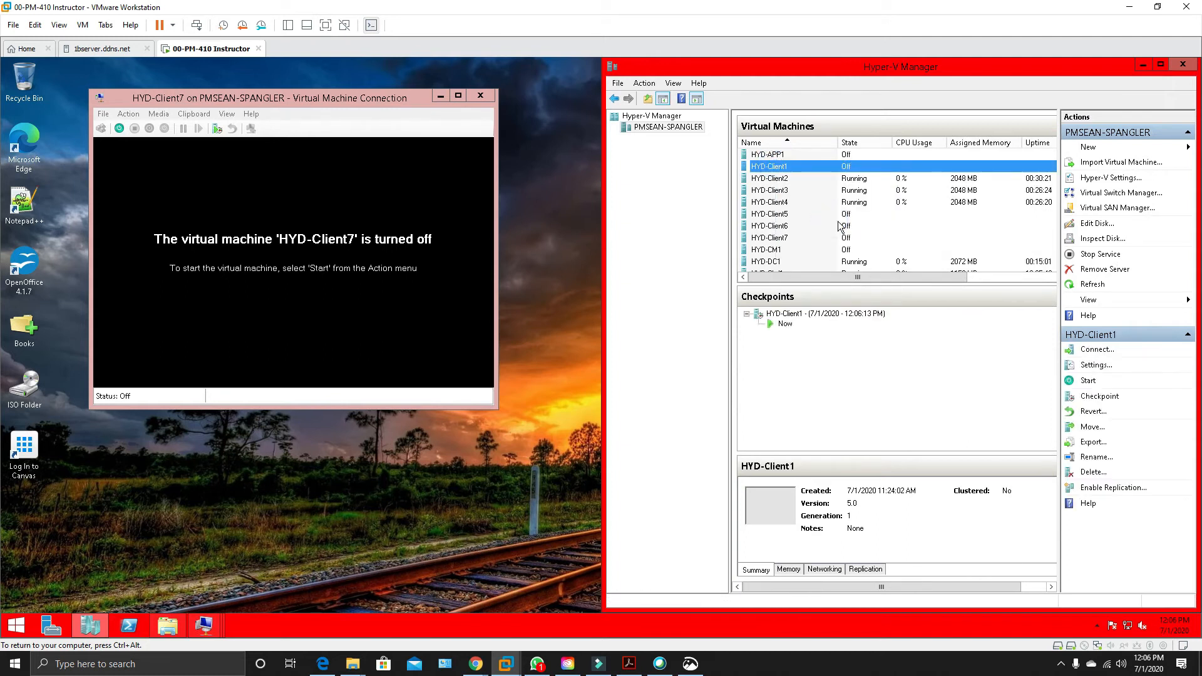
left_click(769, 179)
left_click(771, 190)
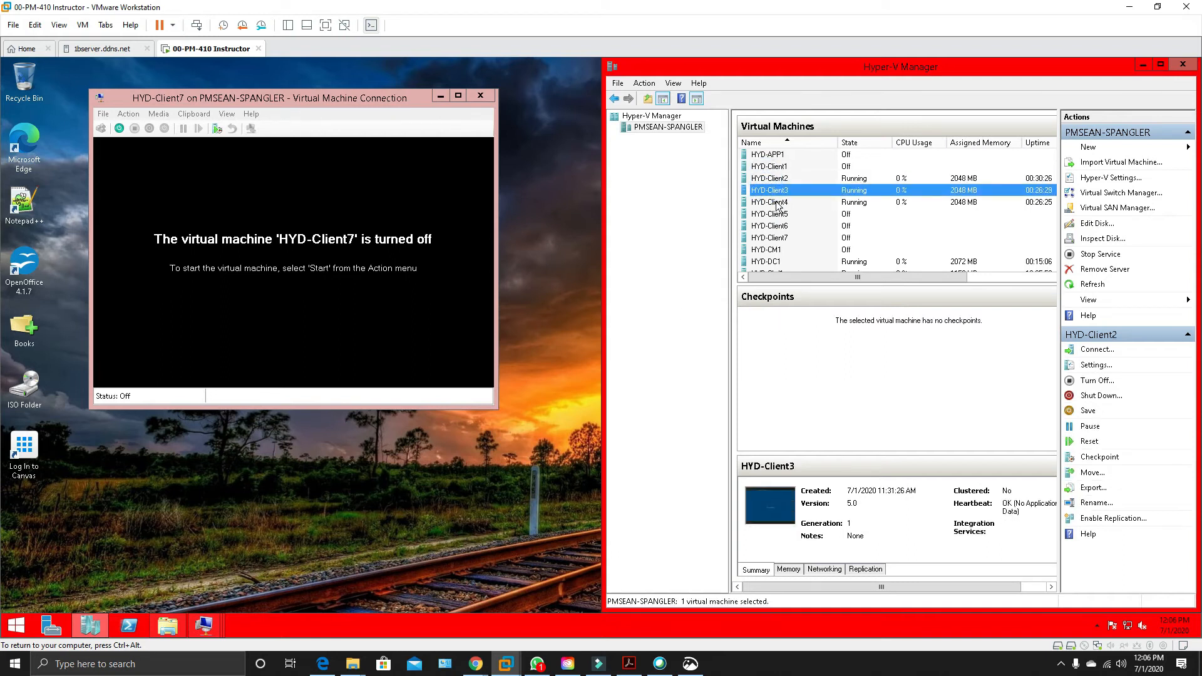
left_click(769, 166)
Connect the HYD-Client7 network adapter to the HYD-CorpNet virtual switch and save its settings.
double_click(782, 243)
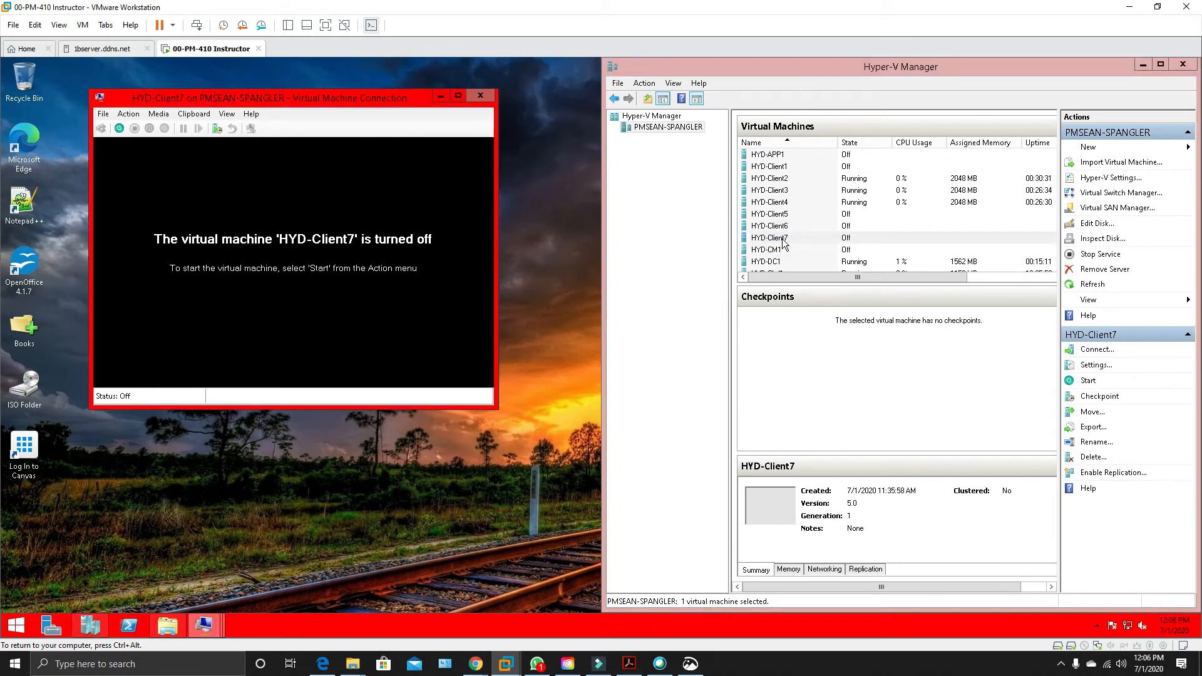
left_click(103, 114)
left_click(133, 129)
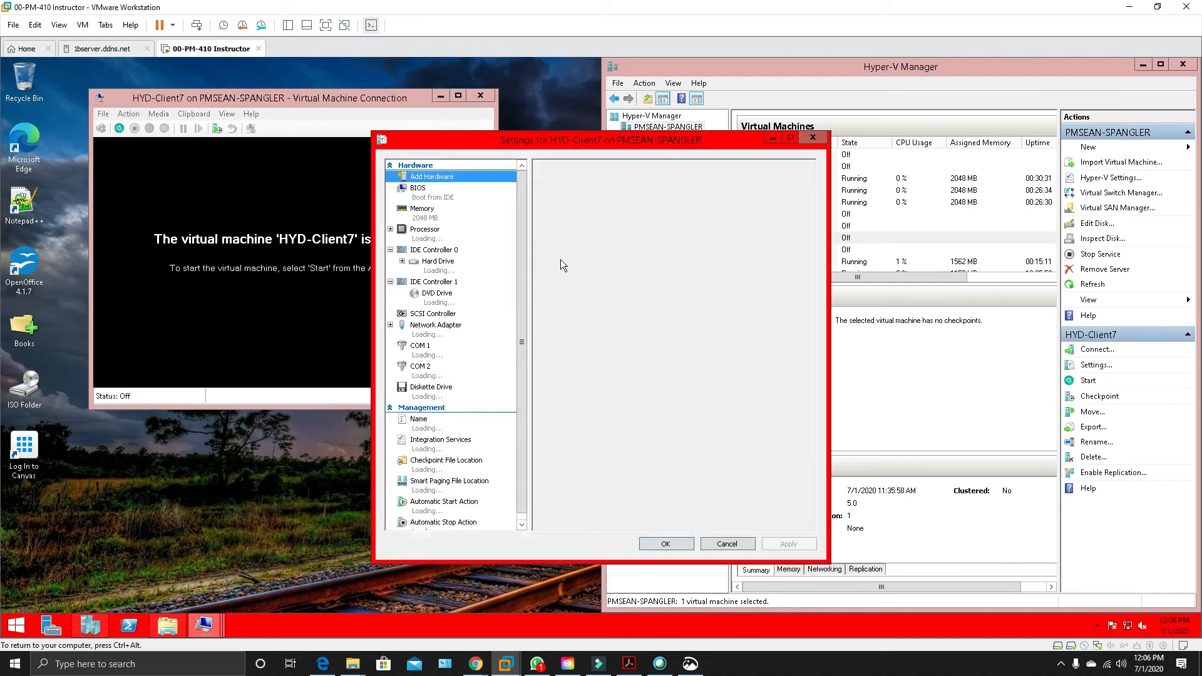
left_click(441, 335)
left_click(617, 209)
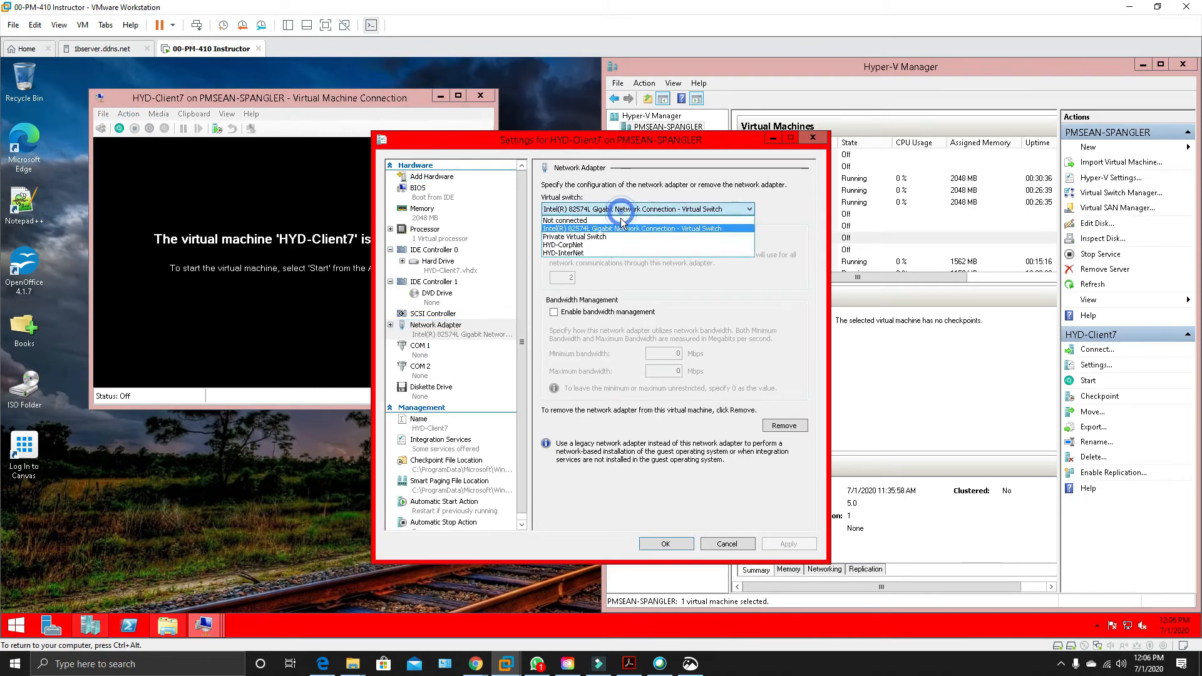
left_click(593, 245)
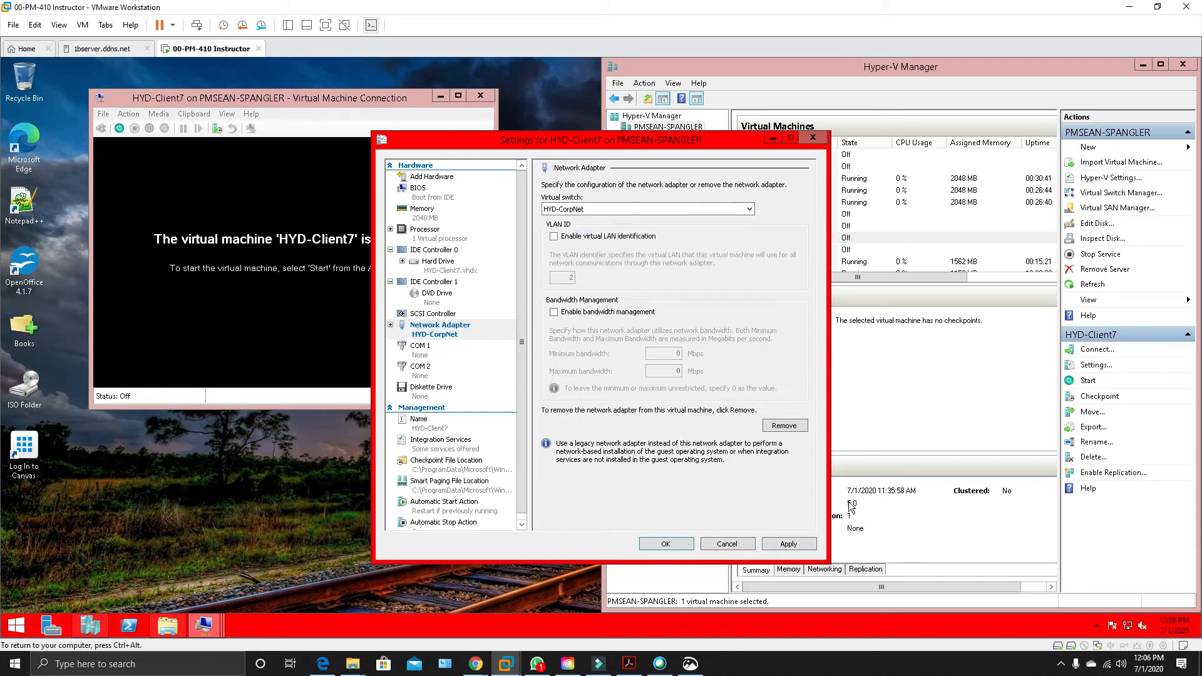
left_click(789, 544)
left_click(669, 544)
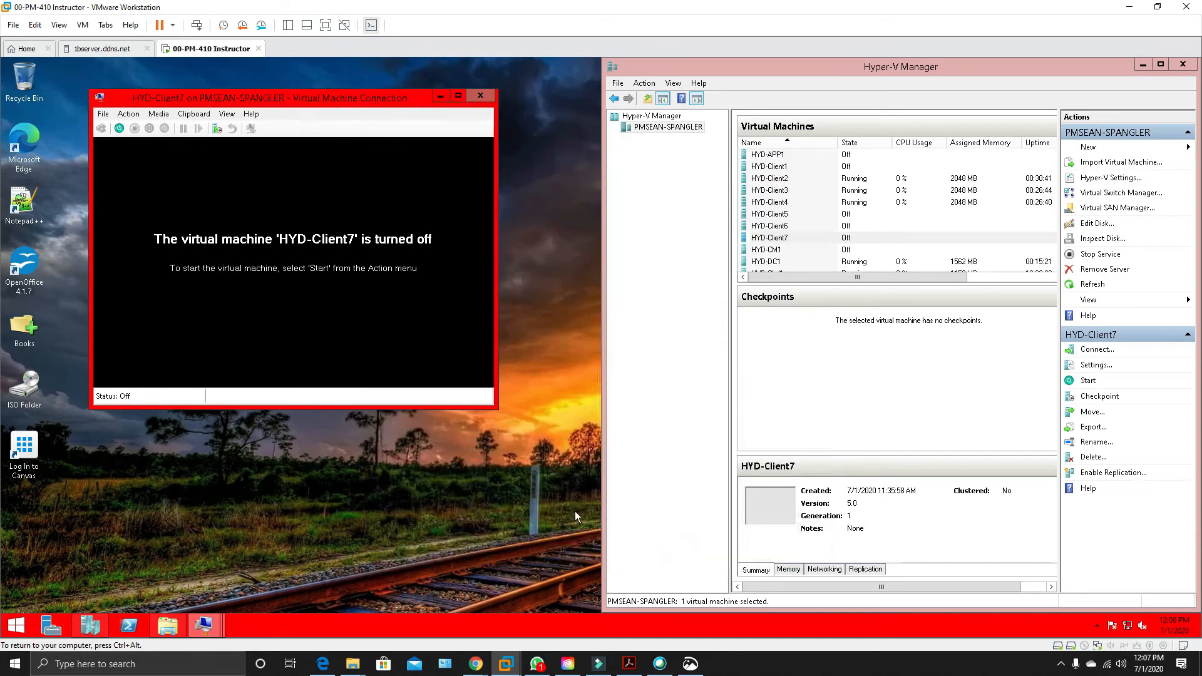
Start HYD-Client7 and set its corp.contoso.com network location to Work network.
left_click(119, 128)
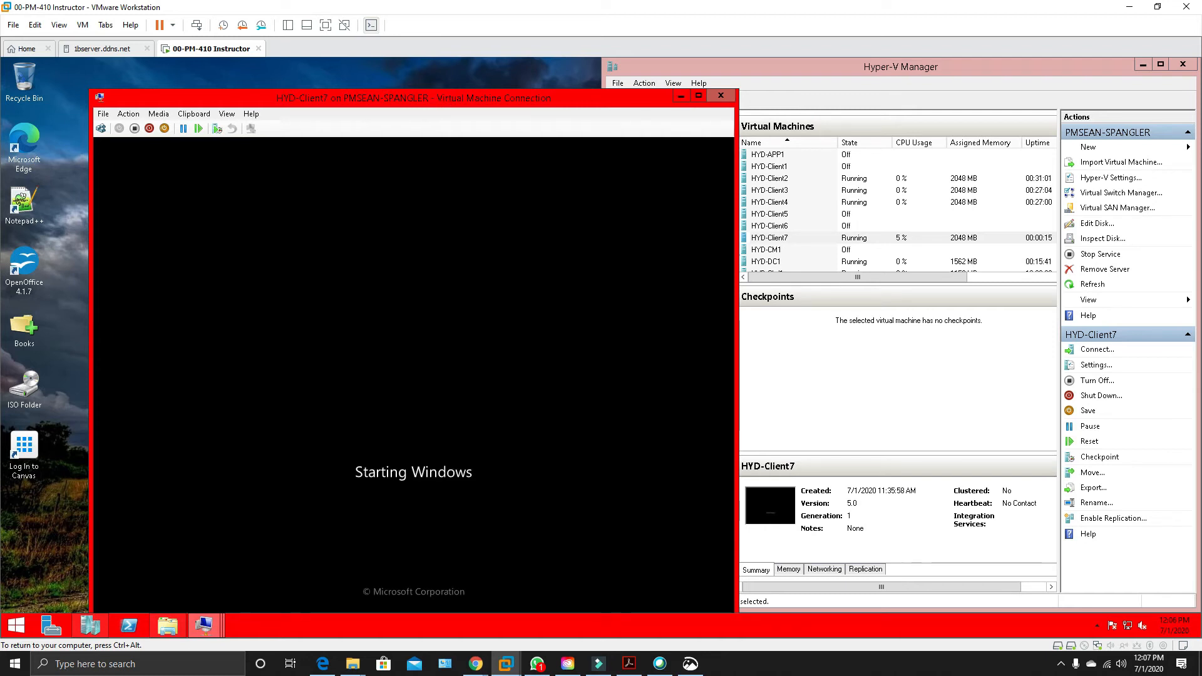
left_click_drag(475, 99, 461, 73)
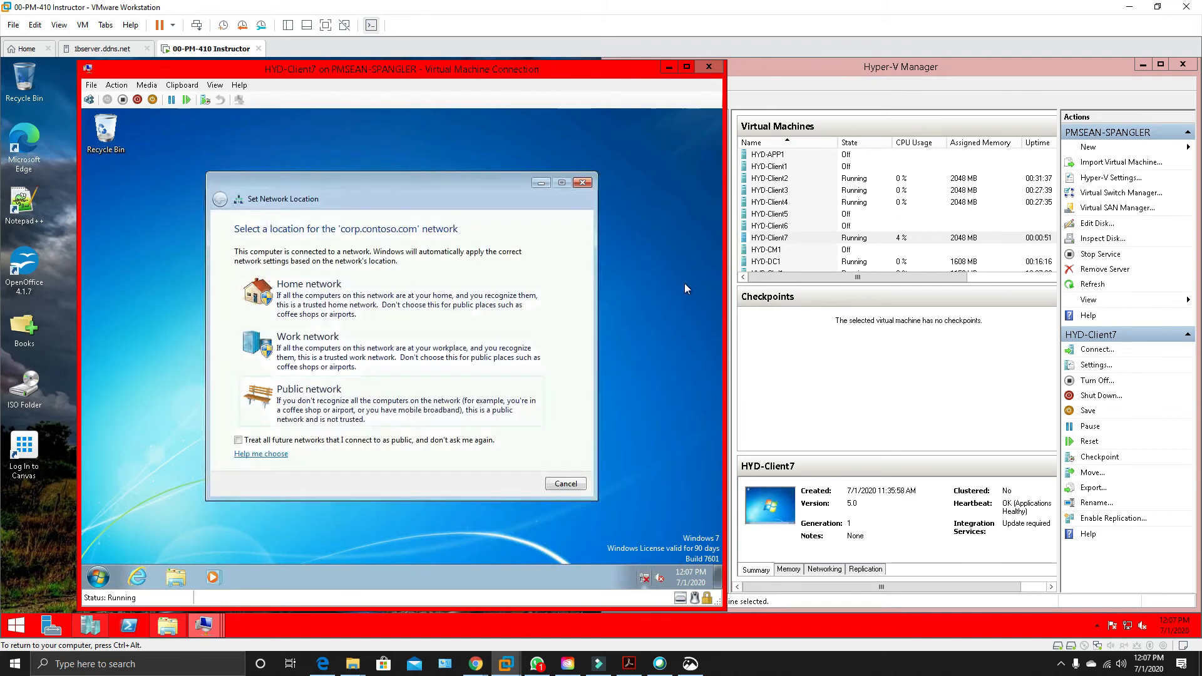
left_click(360, 347)
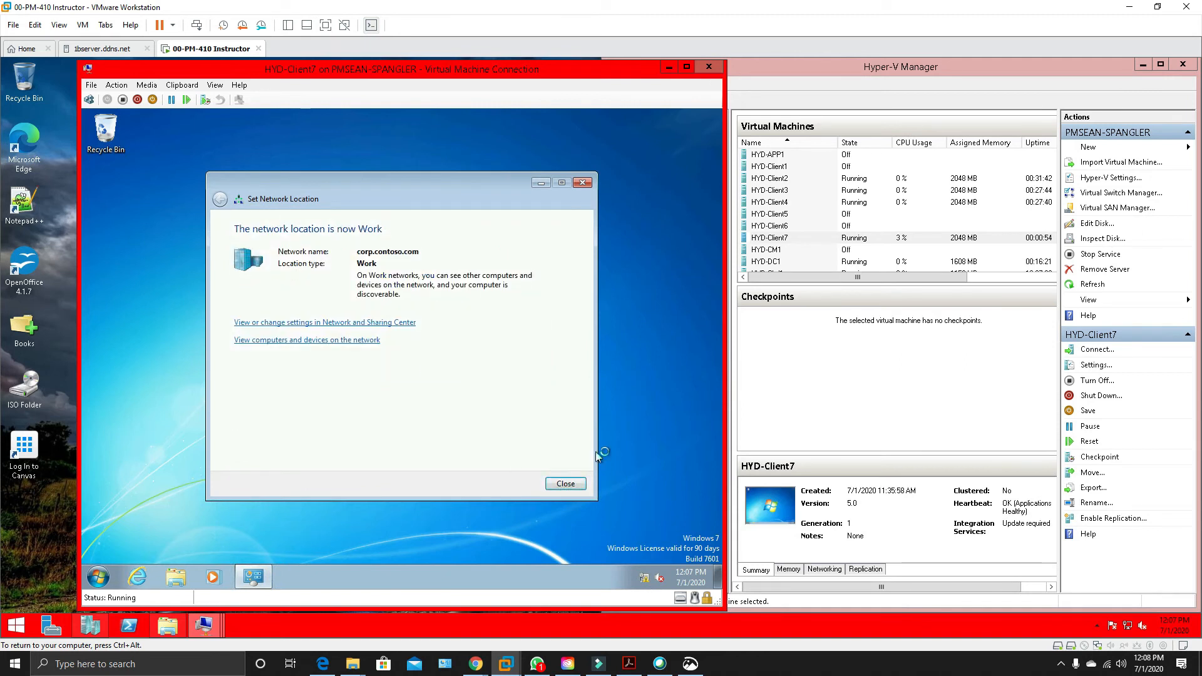
left_click(564, 483)
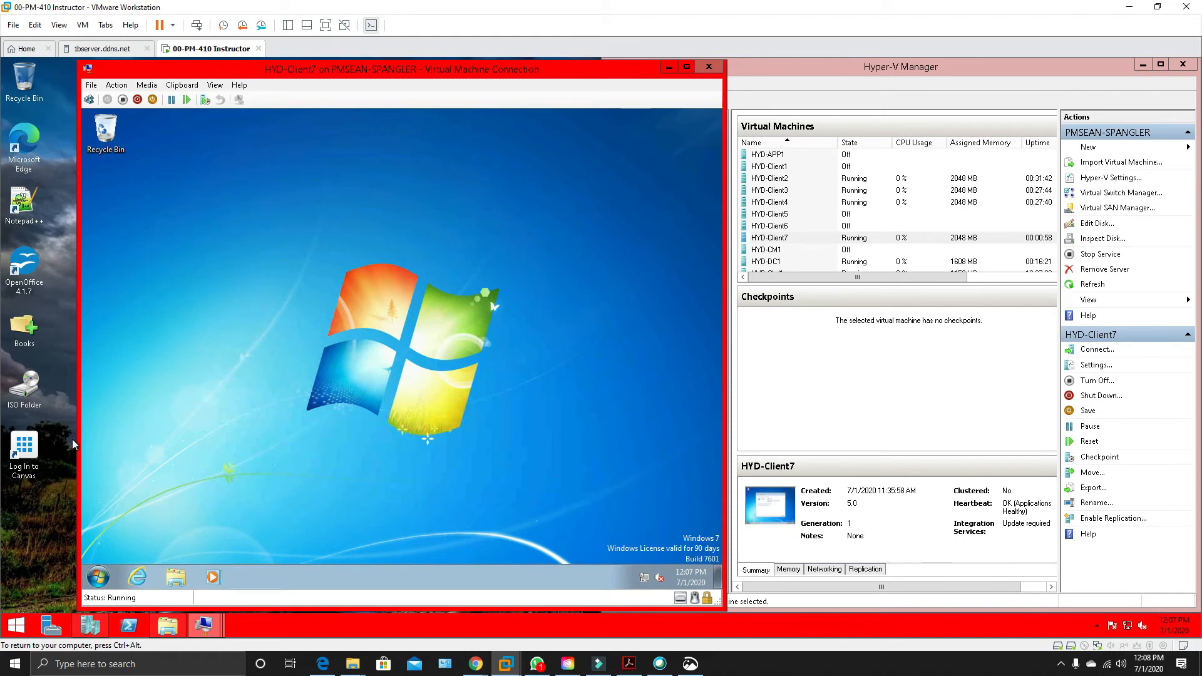
Change the HYD-Client7 membership from the workgroup to the corp domain in its system properties.
left_click(98, 577)
type("sys")
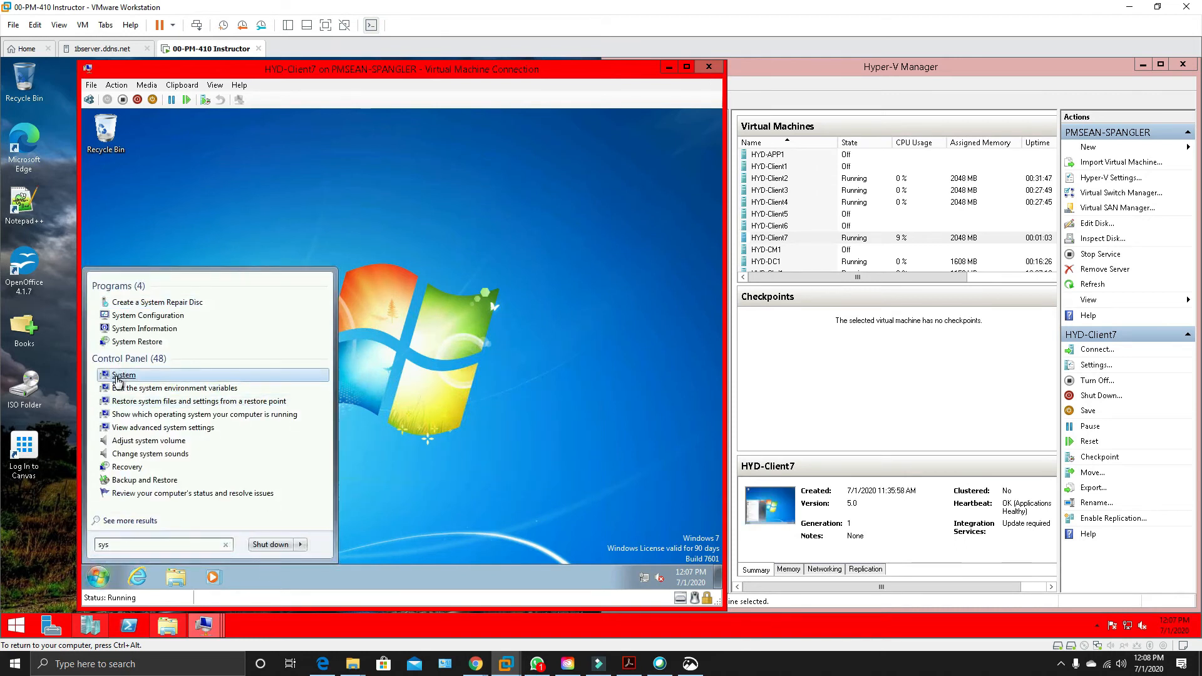
left_click(121, 375)
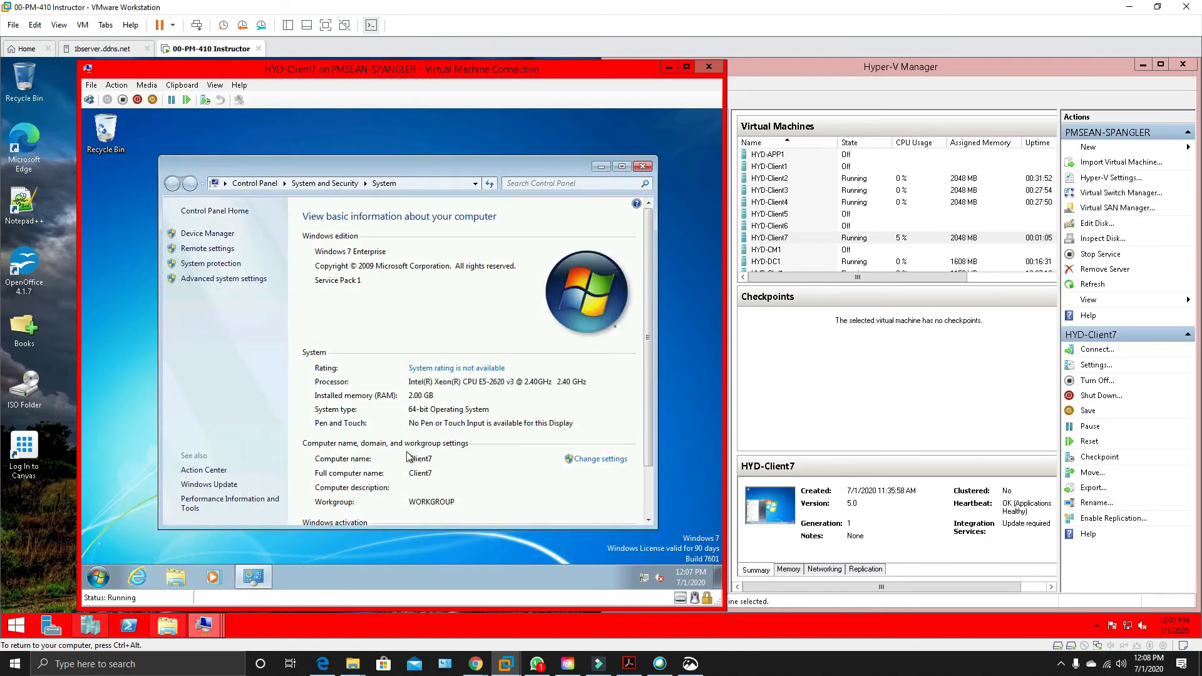
left_click(601, 462)
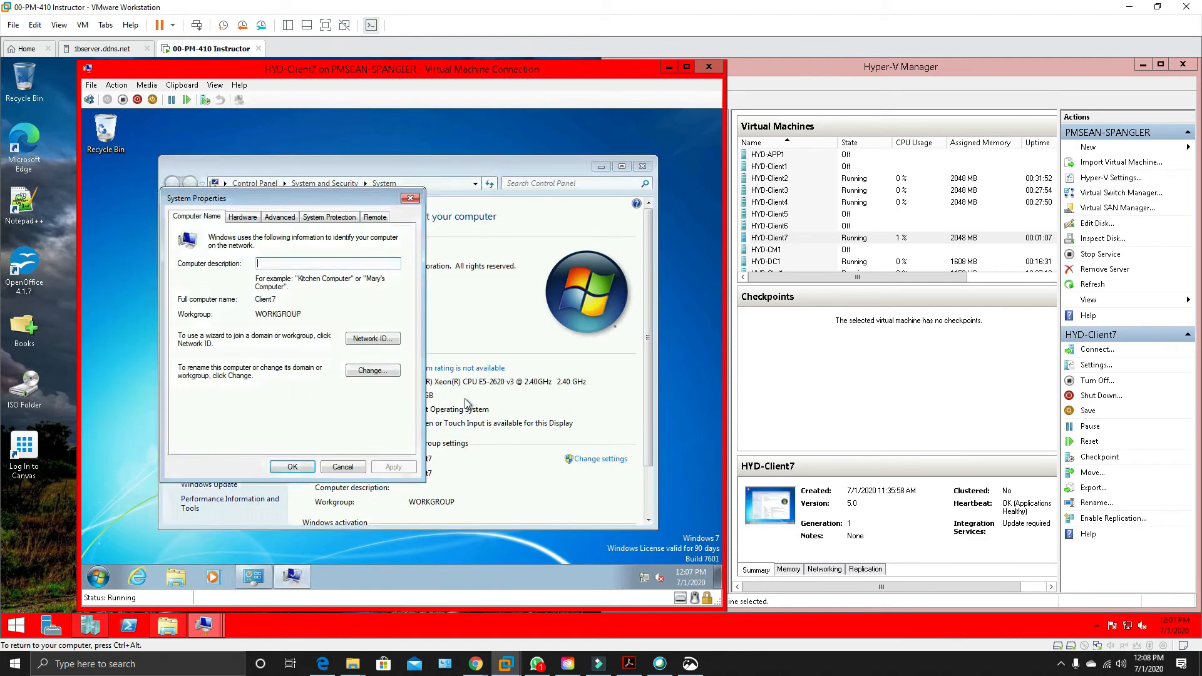
left_click(387, 378)
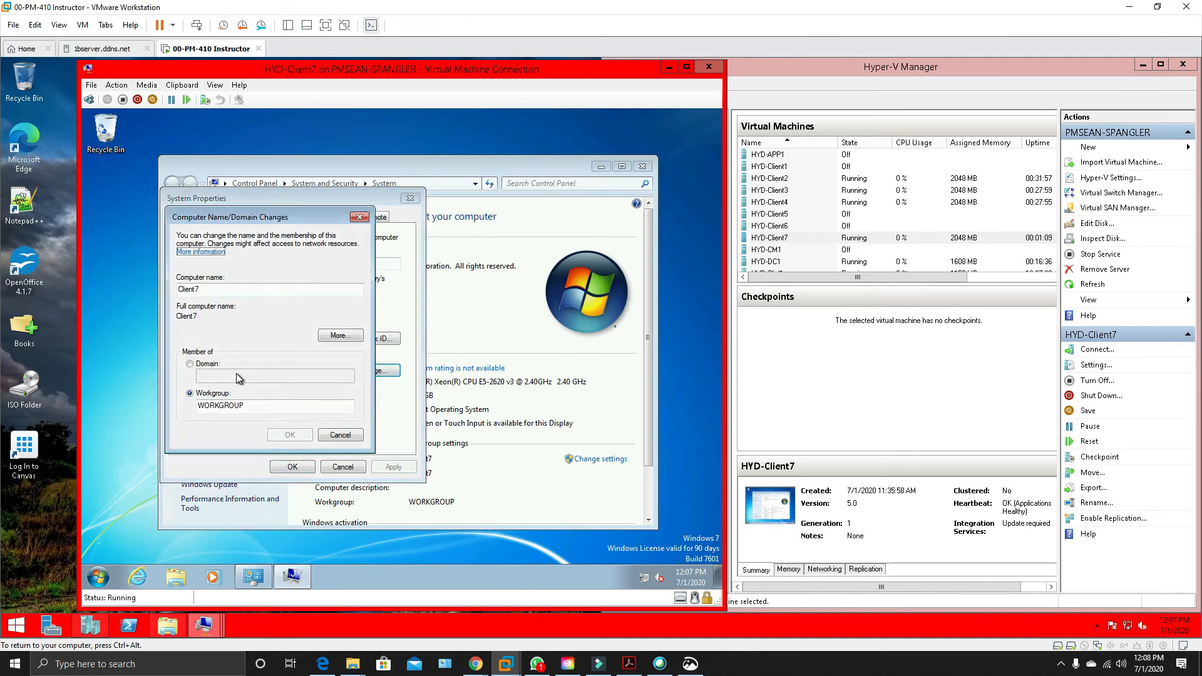
left_click(191, 365)
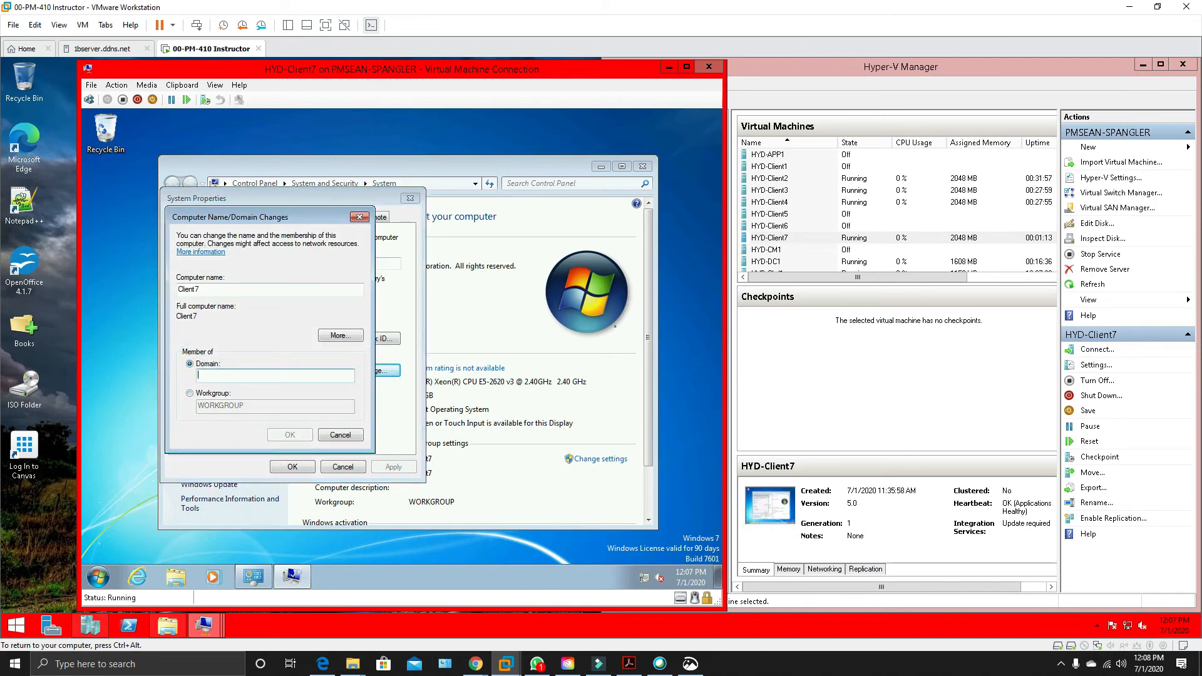
type("corp")
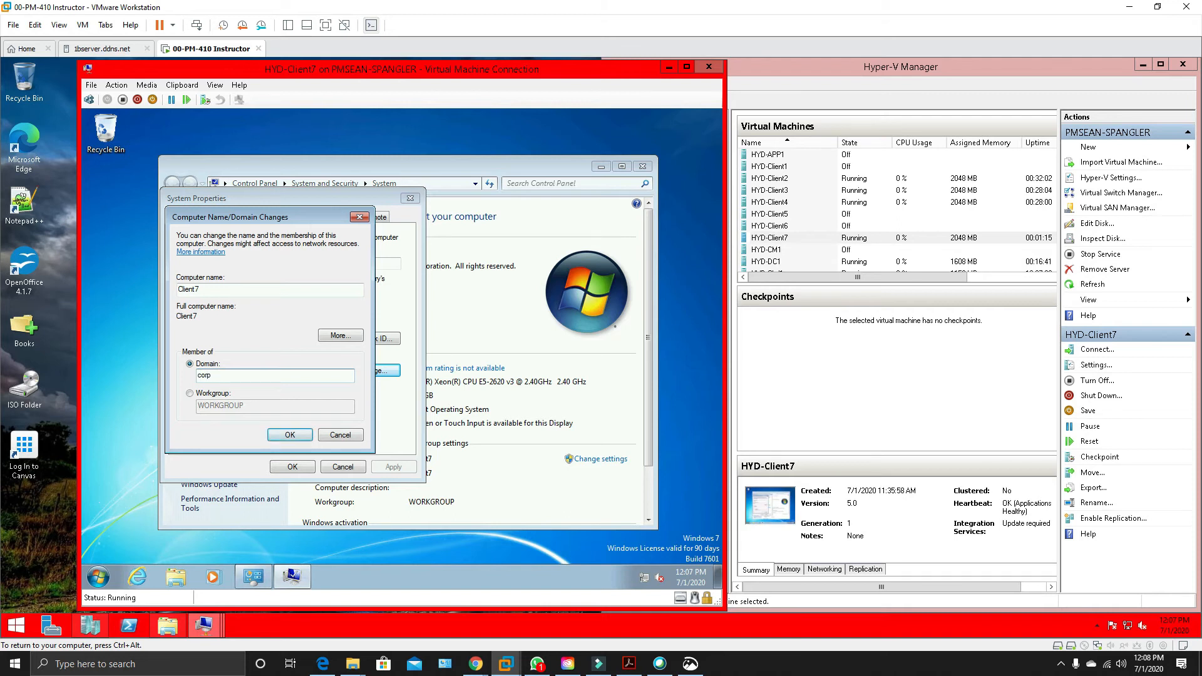
left_click(291, 435)
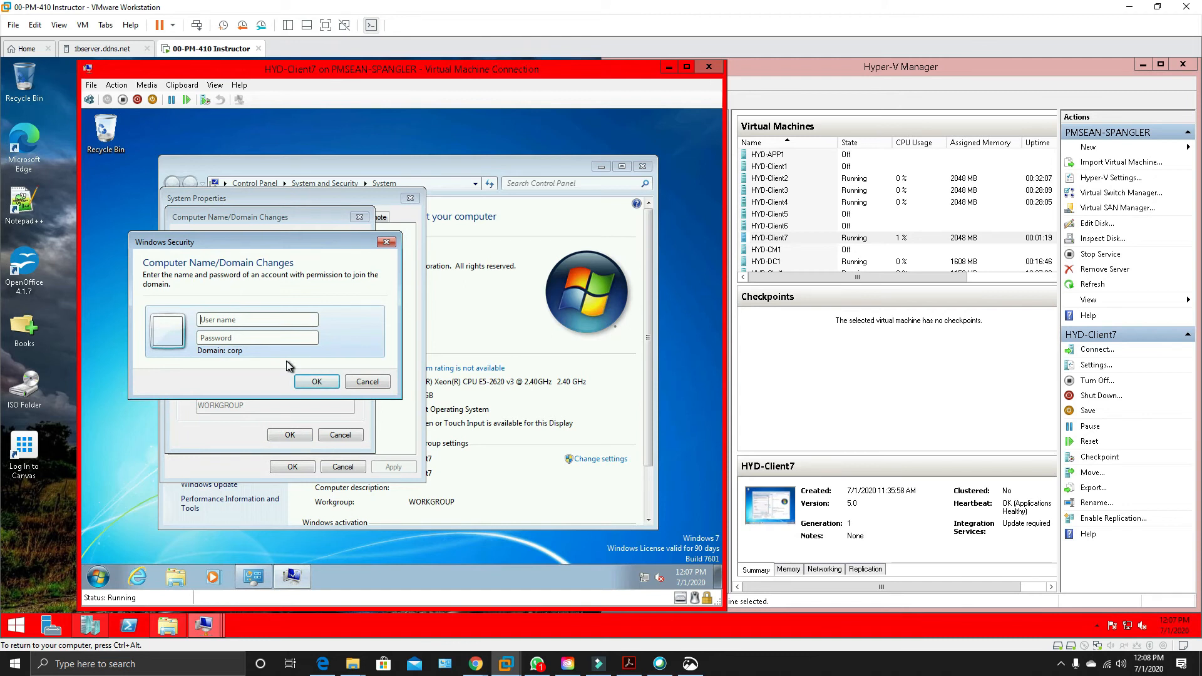
Authorize the domain join with the labadmin user name and the account password.
type("labadmin")
key("Tab")
type("Pa$$")
key("Return")
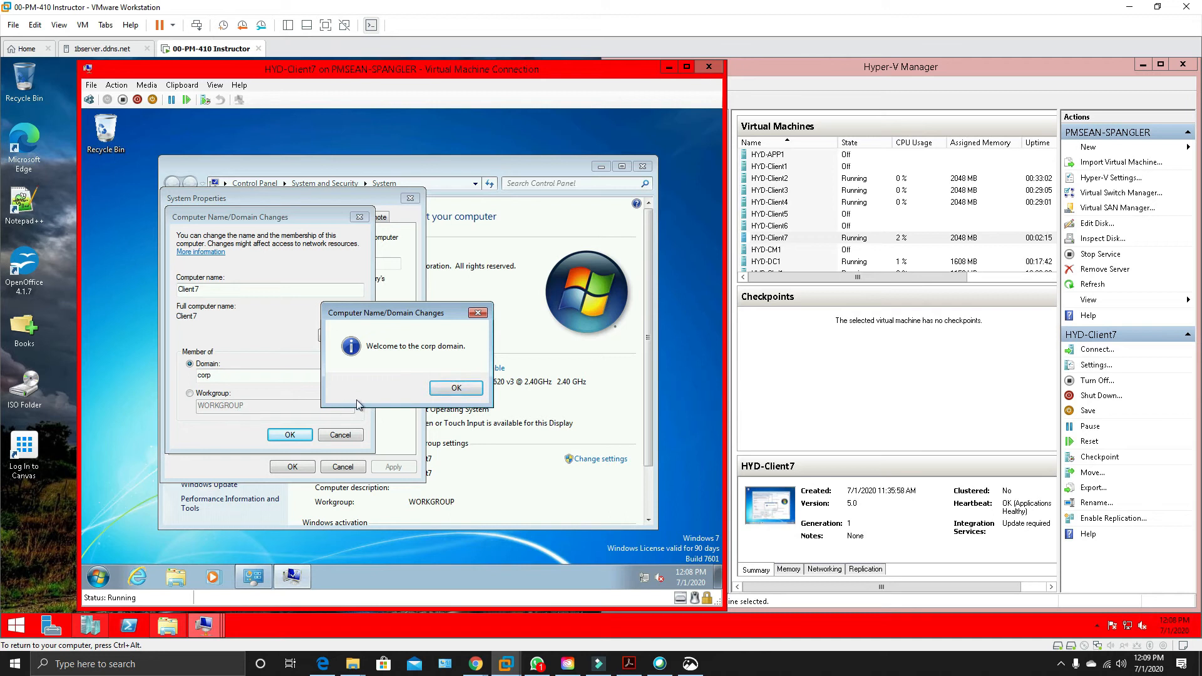
Close System Properties and restart HYD-Client7 immediately to apply the domain membership.
left_click(460, 389)
left_click(479, 359)
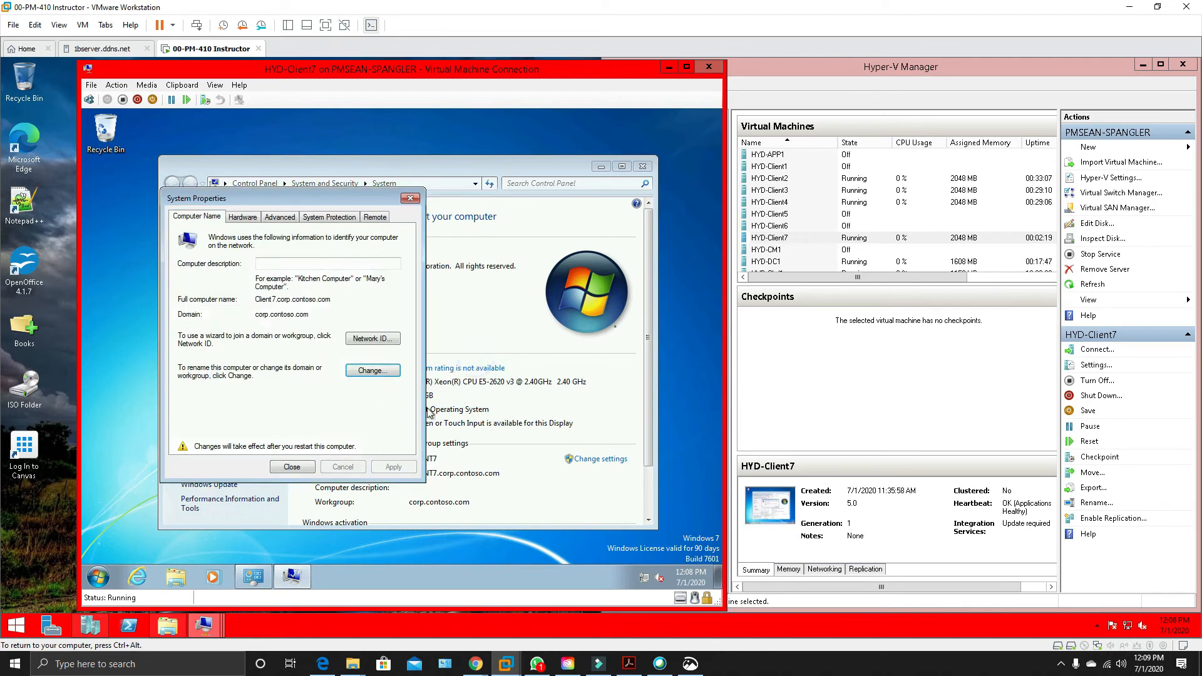
left_click(292, 467)
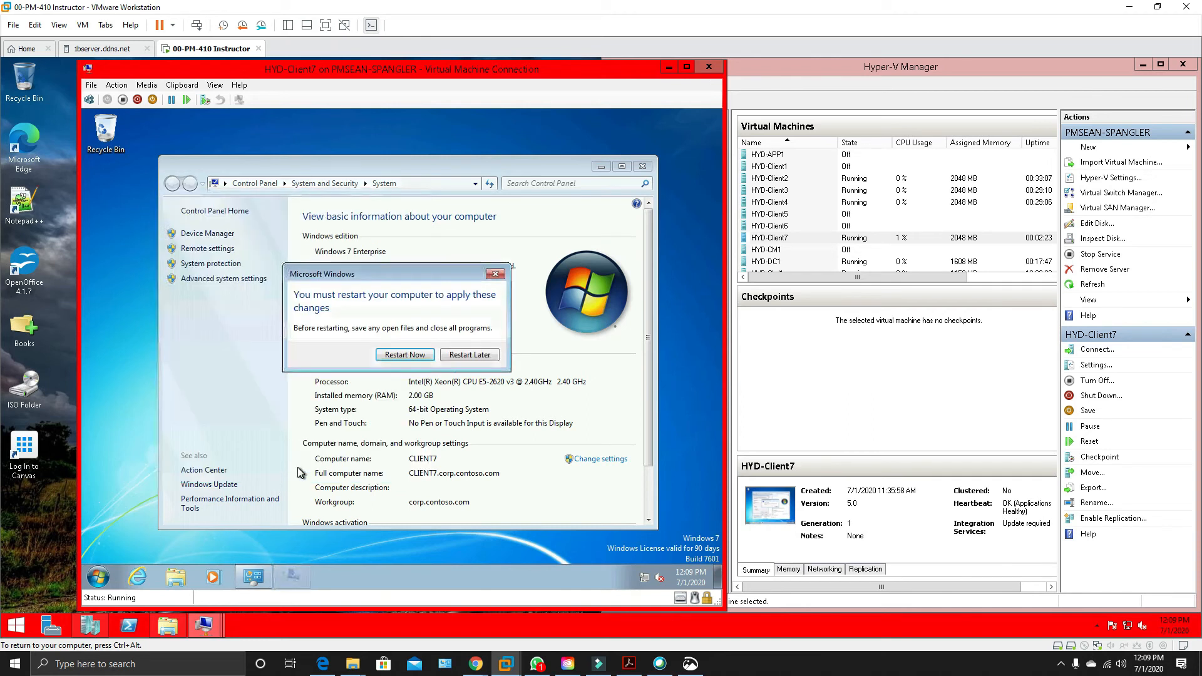
left_click(398, 356)
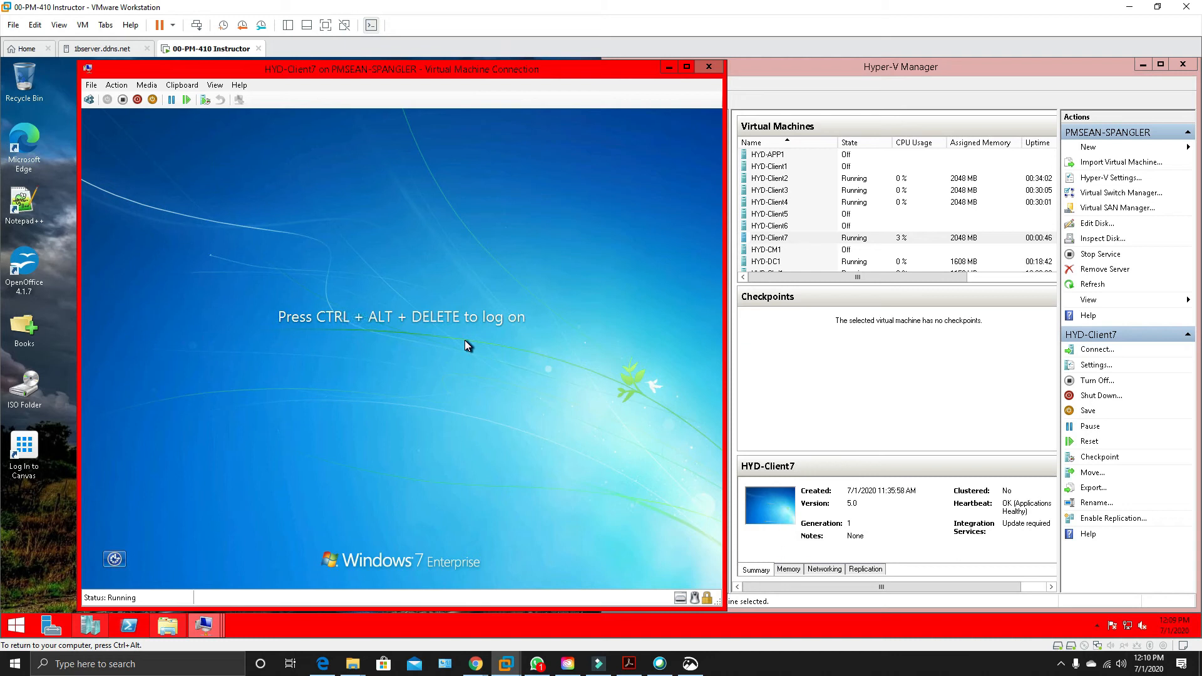
Log on to HYD-Client7 as another user in the CORP domain with the labadmin user name and the account password.
left_click(90, 100)
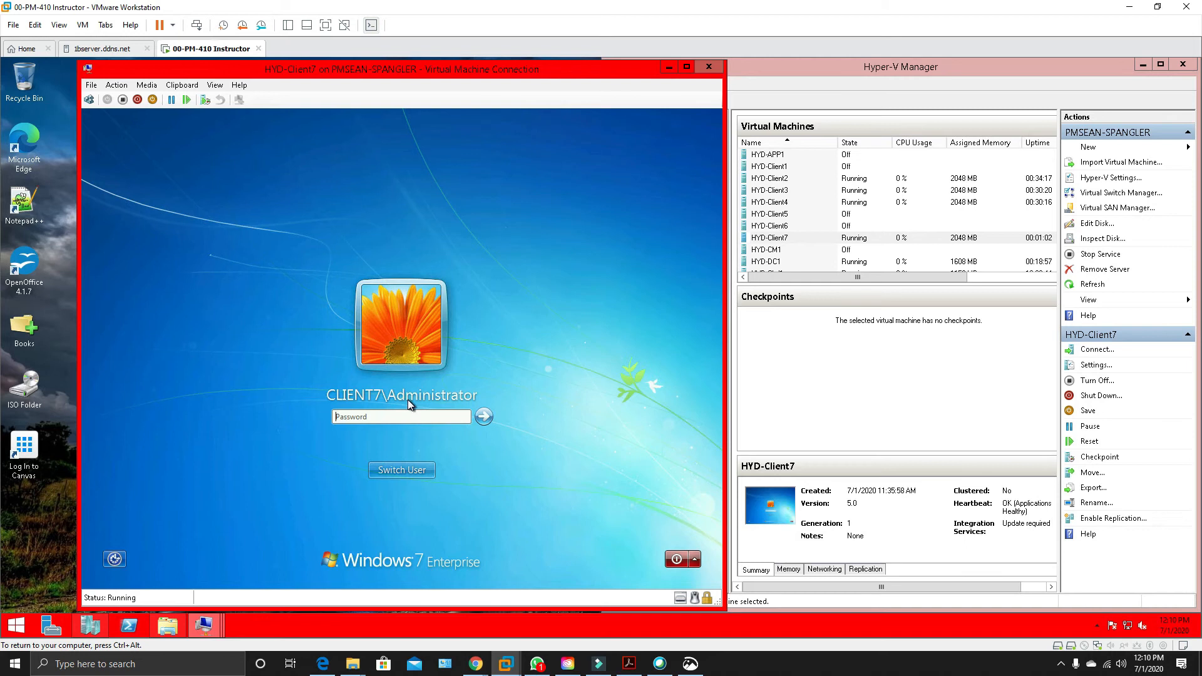
left_click(403, 471)
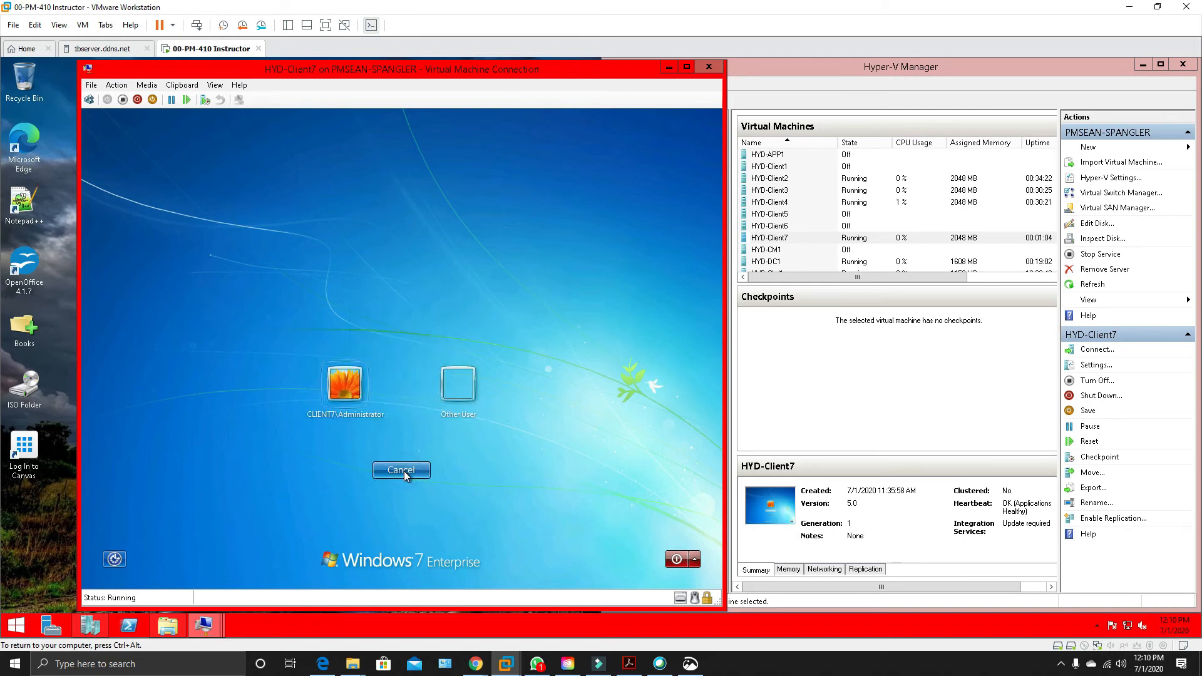
left_click(473, 390)
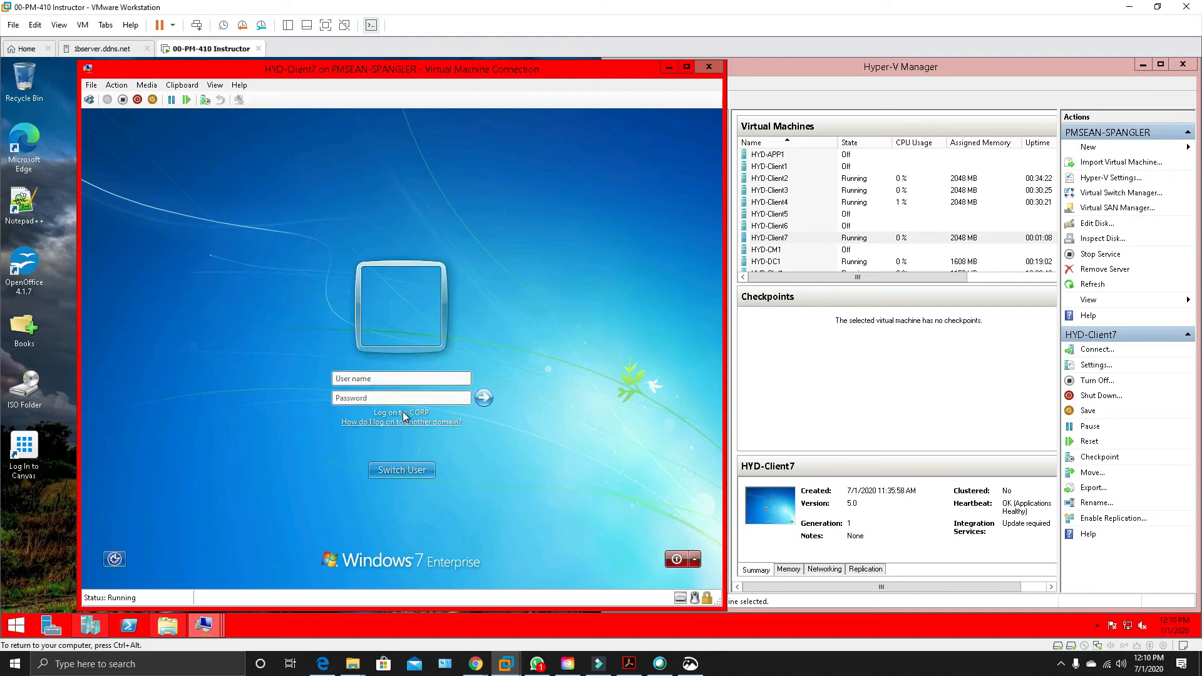
type("labadmin")
key("Tab")
type("Pa$$w0rd")
key("Return")
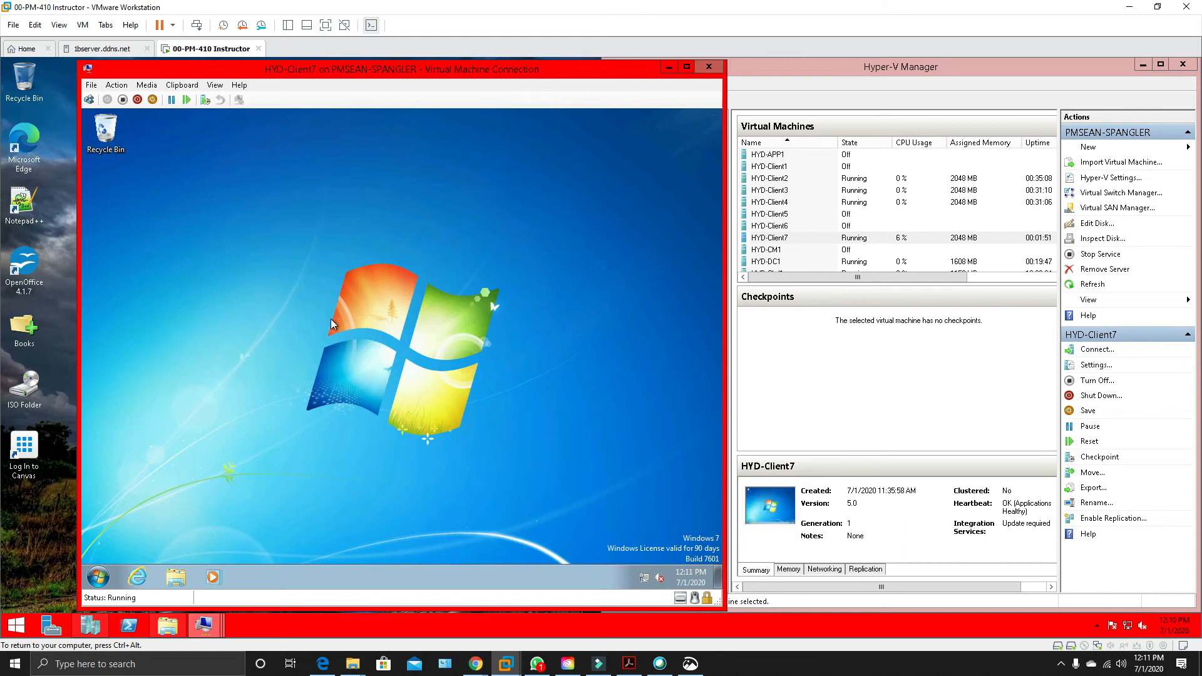
Open a command prompt as administrator on HYD-Client7 and ping dc1.
right_click(96, 582)
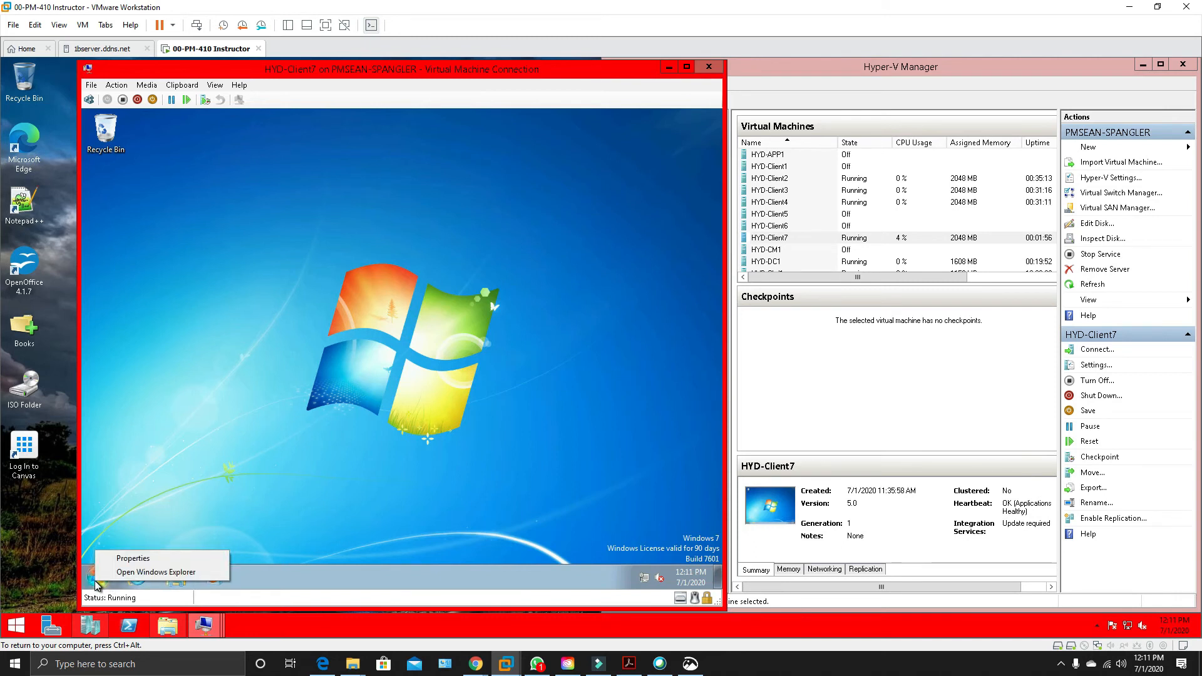
left_click(119, 490)
left_click(101, 576)
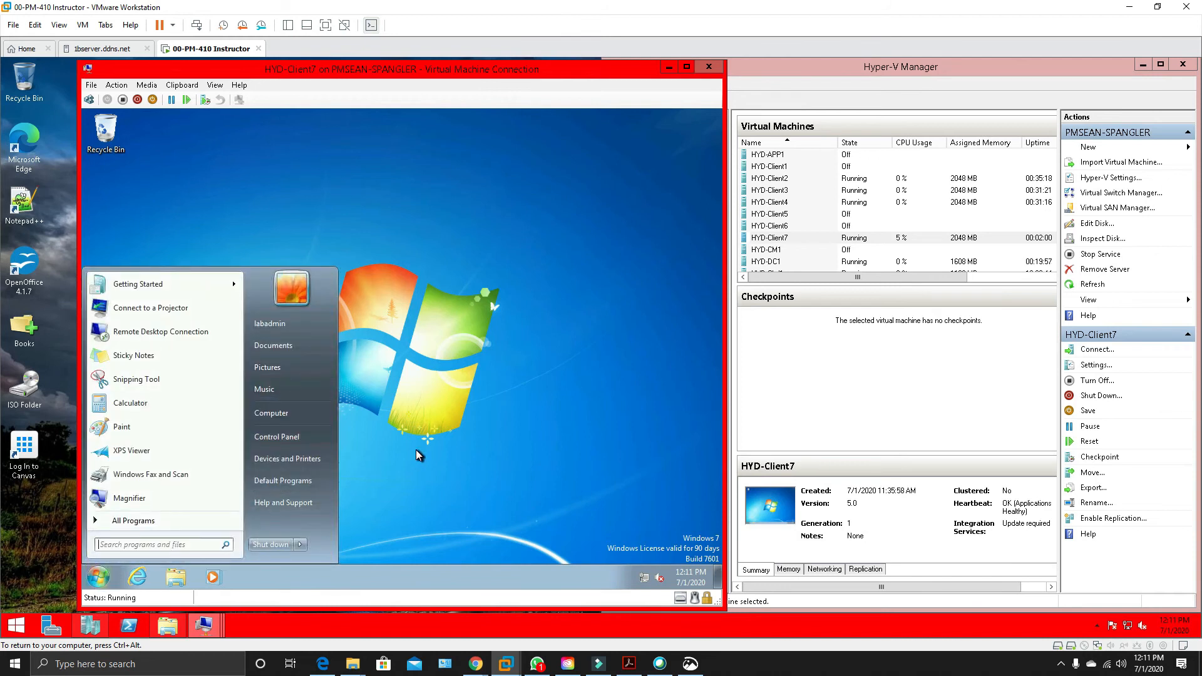
type("cmd")
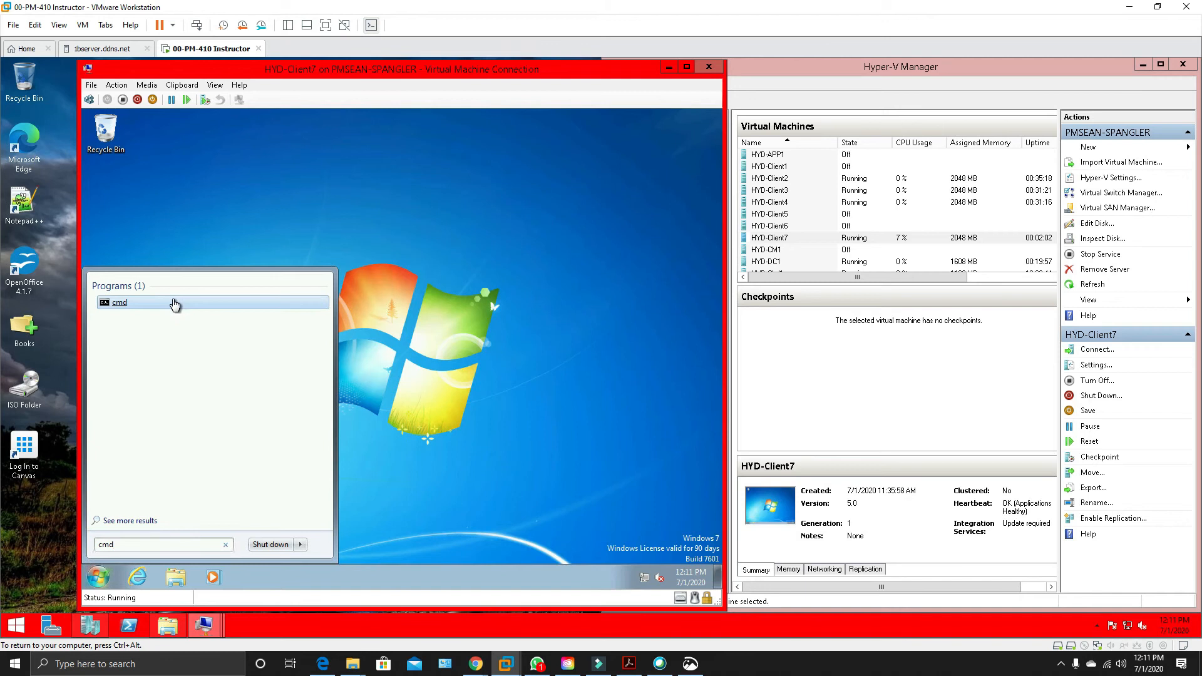
right_click(174, 304)
left_click(228, 319)
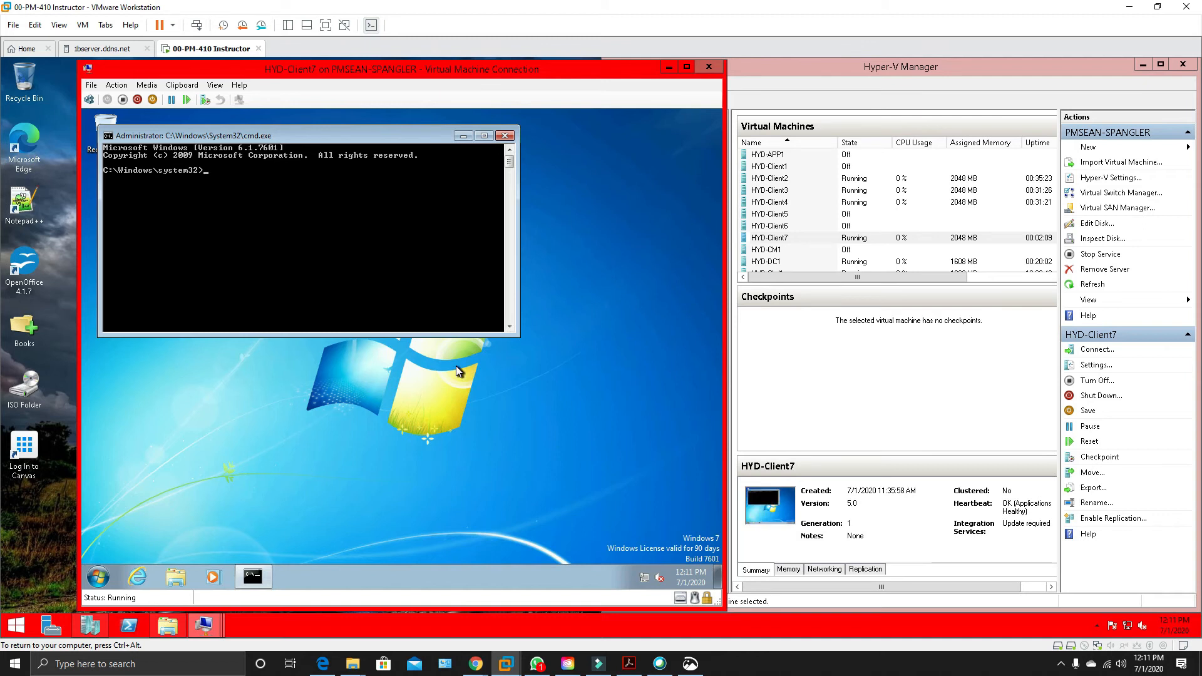
type("ping dc1")
key("Return")
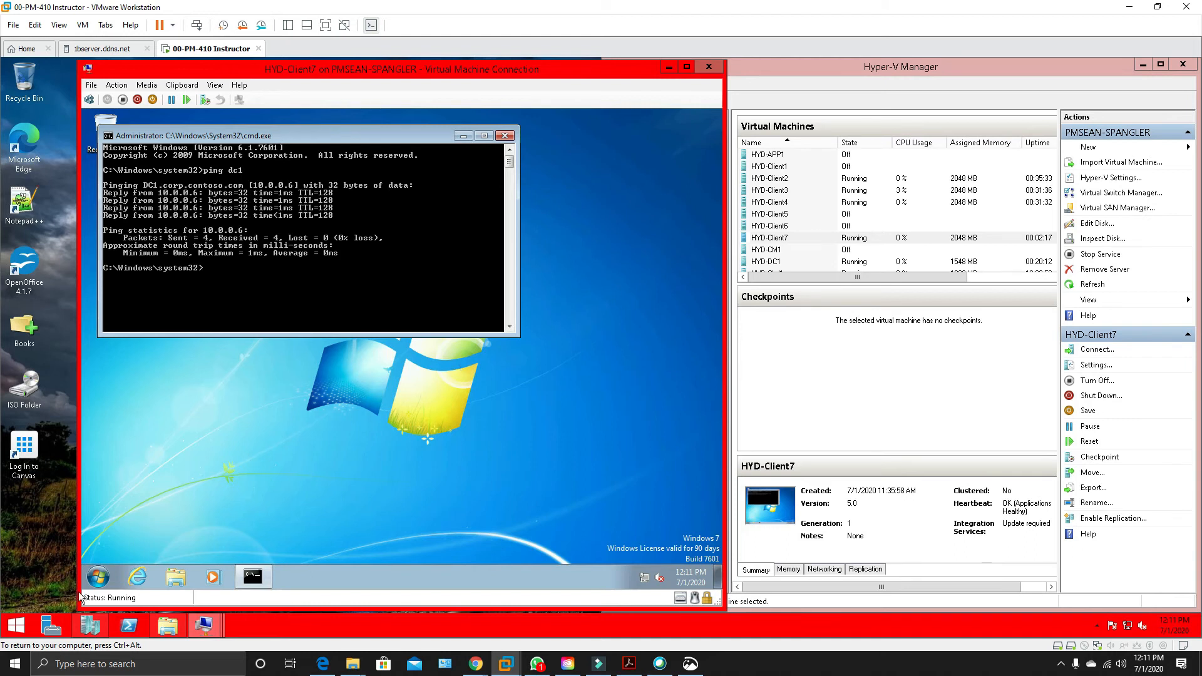
Browse the shares on \\dc1 from HYD-Client7, and close the share window and the command prompt.
left_click(108, 584)
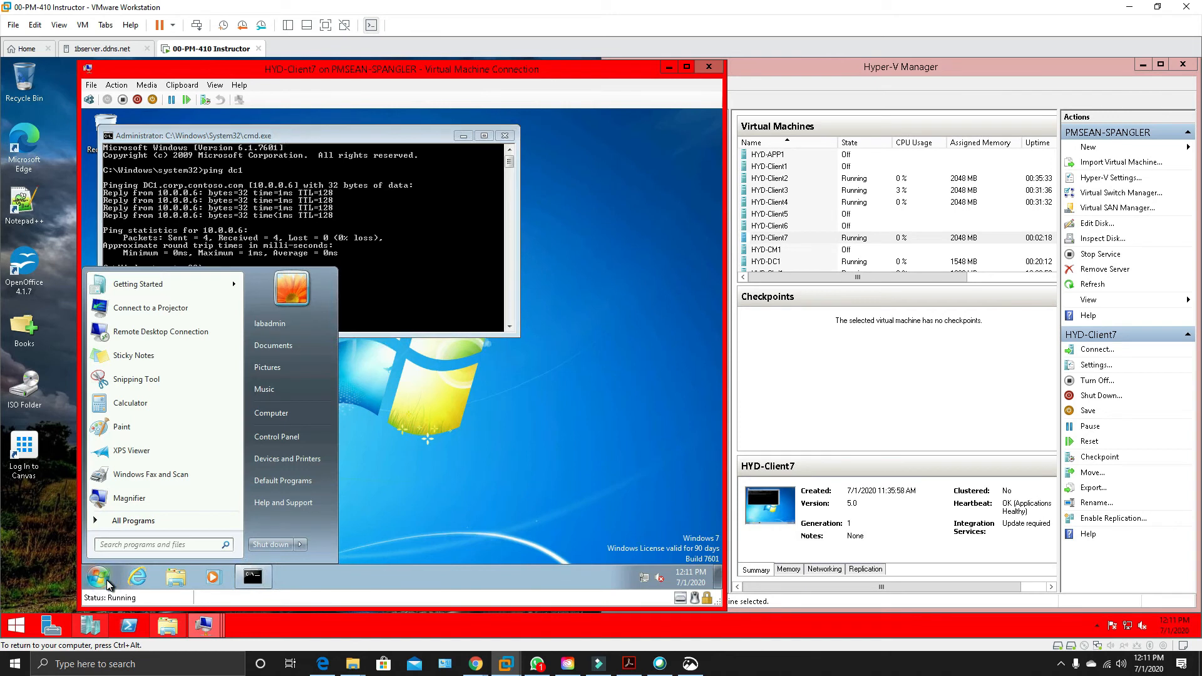
type("\\\\dc1")
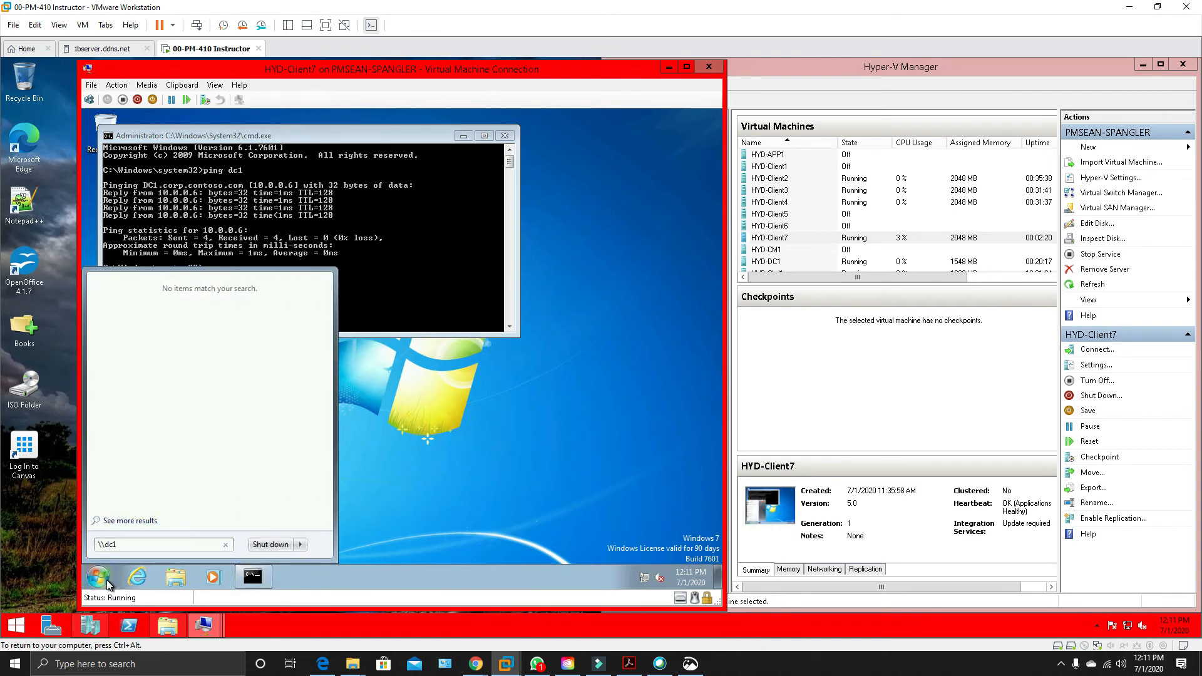
key("Return")
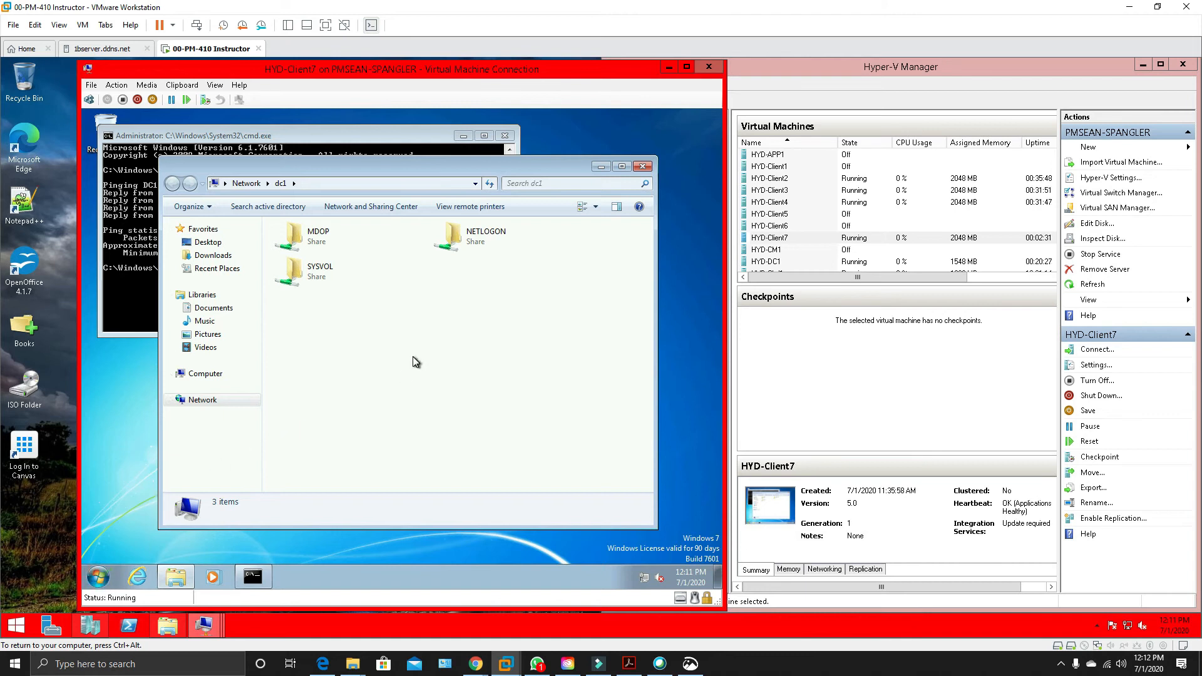
left_click(643, 167)
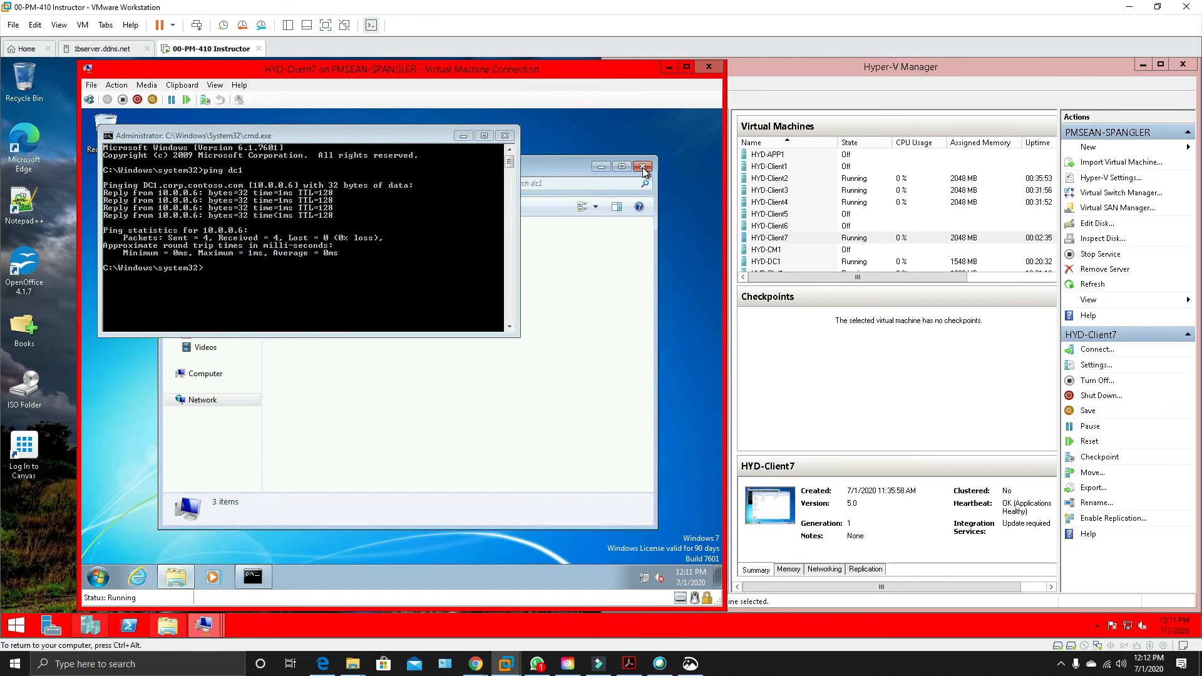
left_click(506, 136)
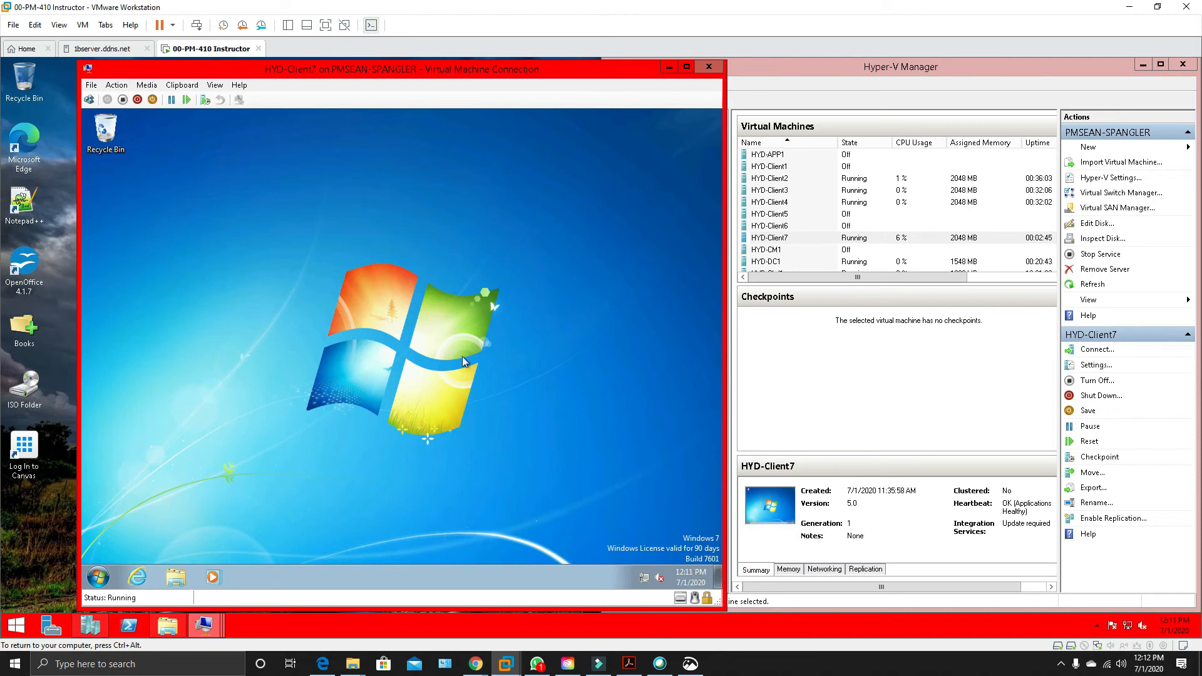
Shut down Windows on HYD-Client7.
right_click(107, 586)
left_click(152, 502)
left_click(99, 584)
left_click(446, 506)
right_click(98, 577)
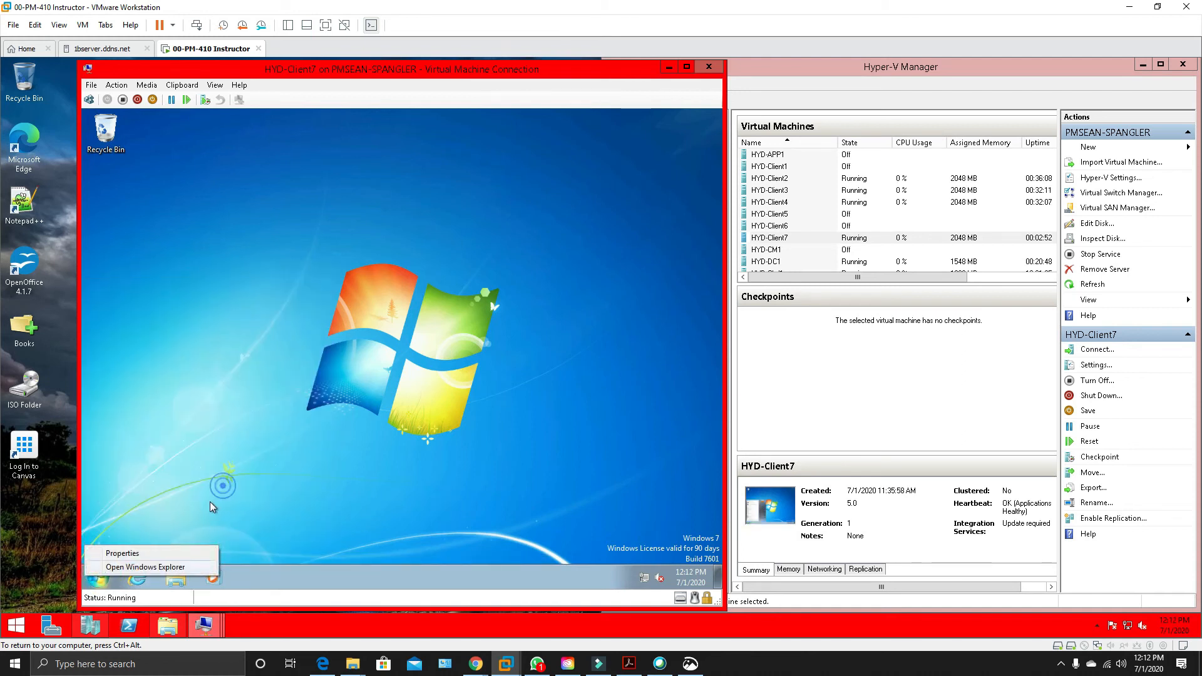
left_click(210, 507)
left_click(99, 578)
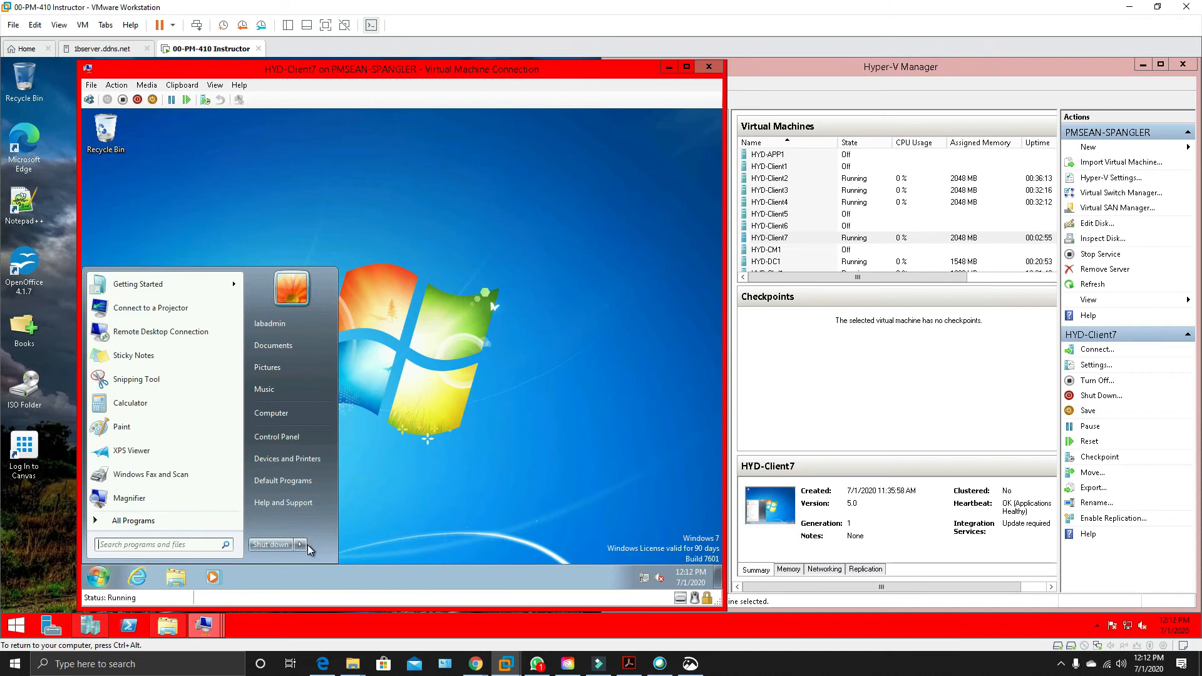
left_click(274, 545)
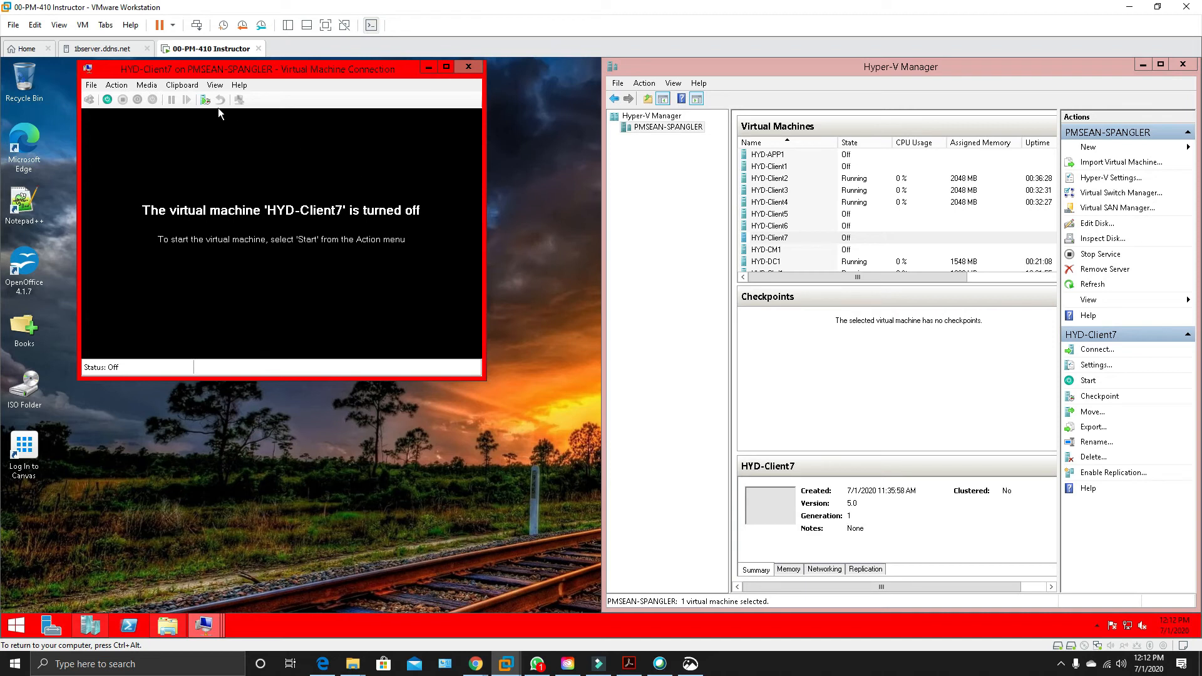
Close the HYD-Client7 connection window and create a checkpoint of the powered-off HYD-Client7.
left_click(467, 70)
right_click(813, 240)
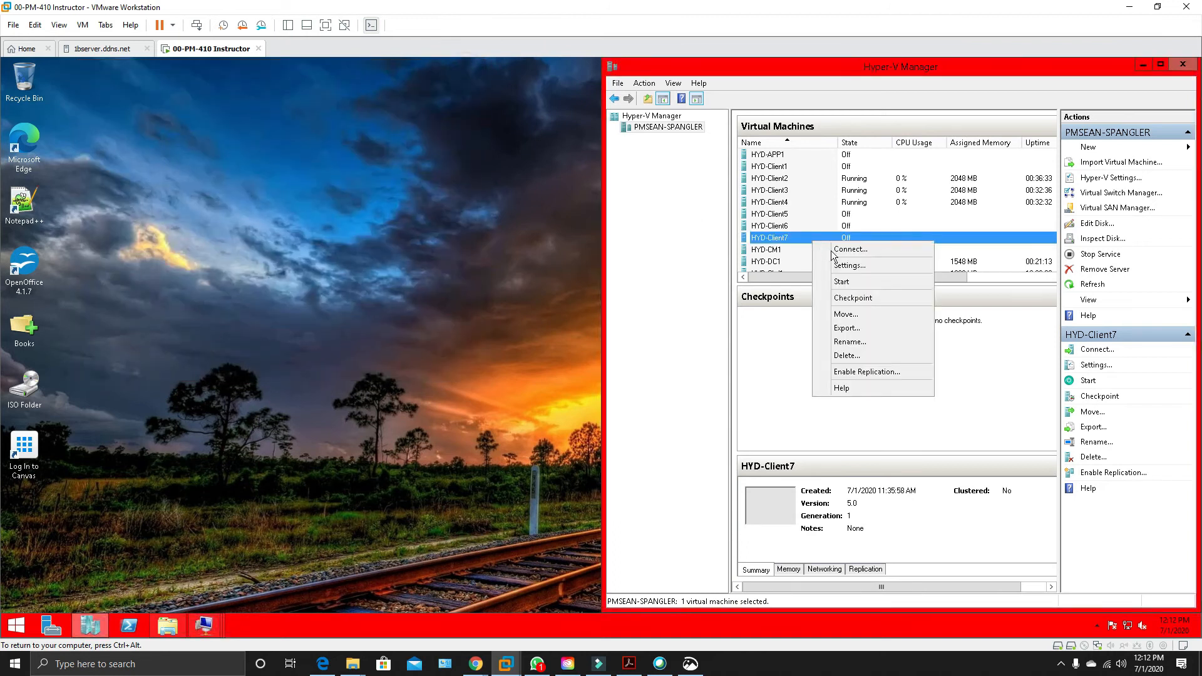
left_click(858, 301)
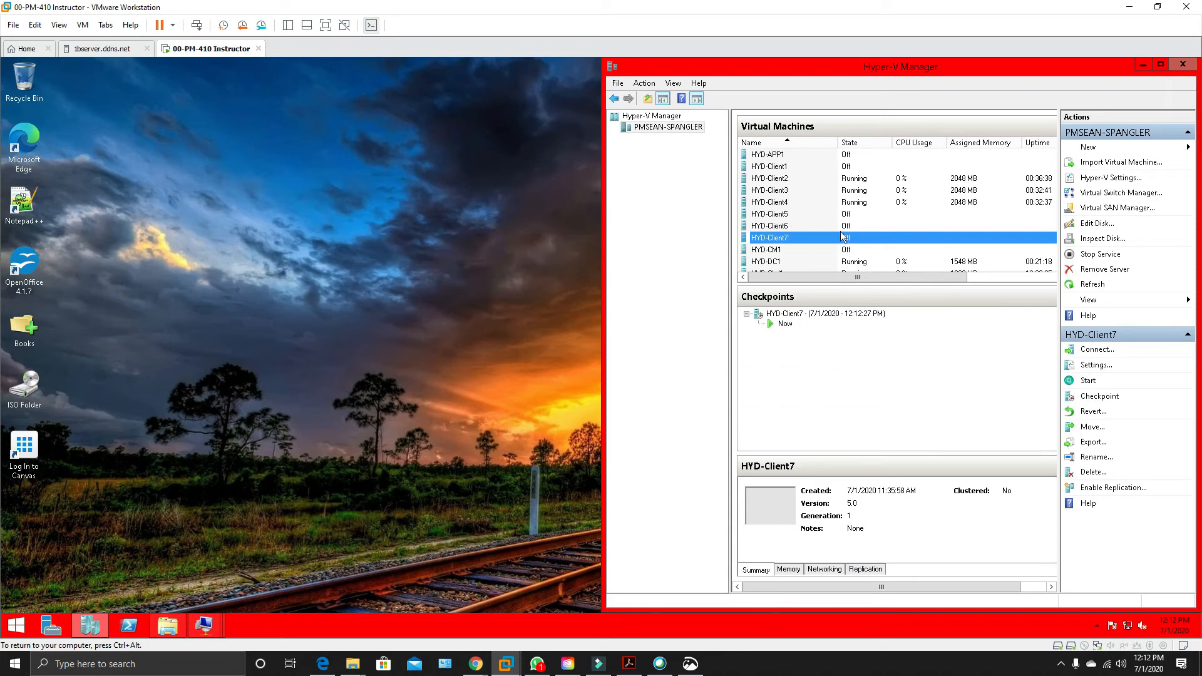
Connect to HYD-Client2 and continue its Windows setup, choosing domain join instead of a Microsoft work or school account.
double_click(795, 180)
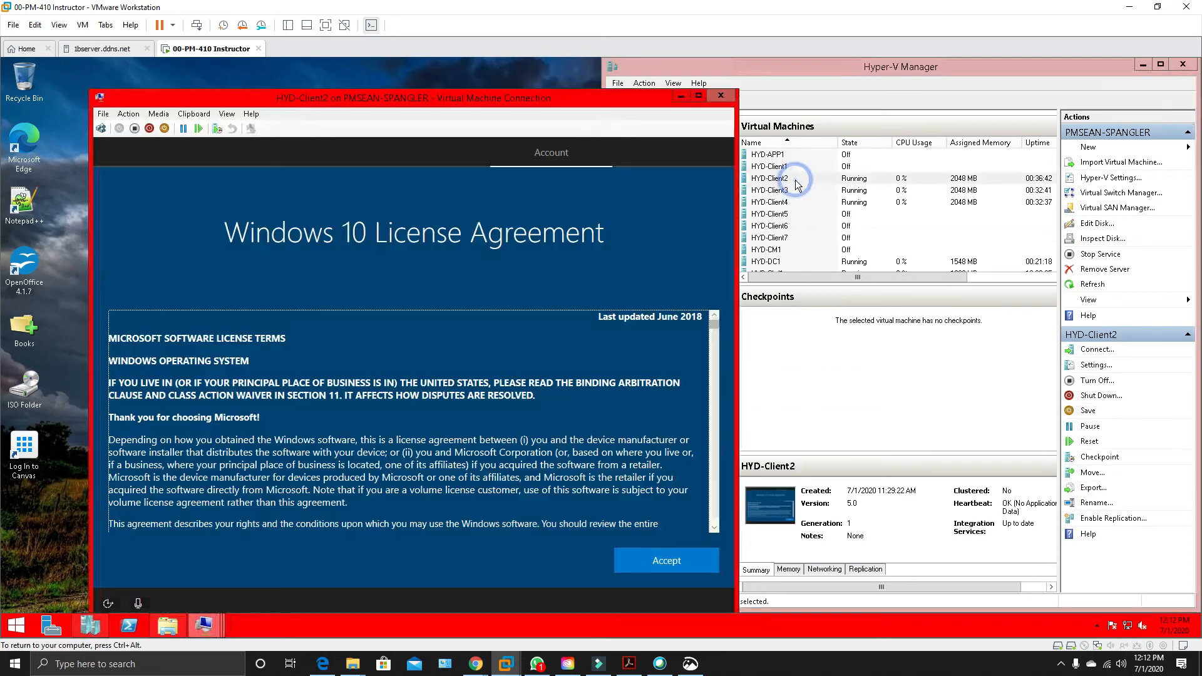
left_click(642, 557)
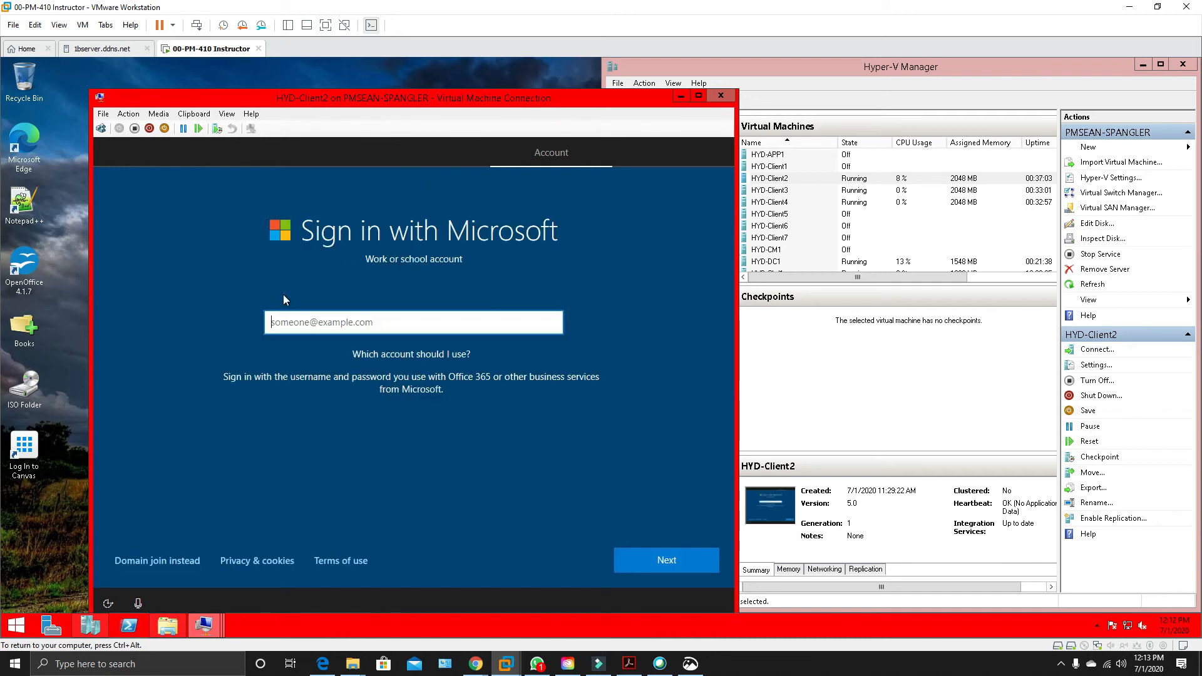
left_click(175, 566)
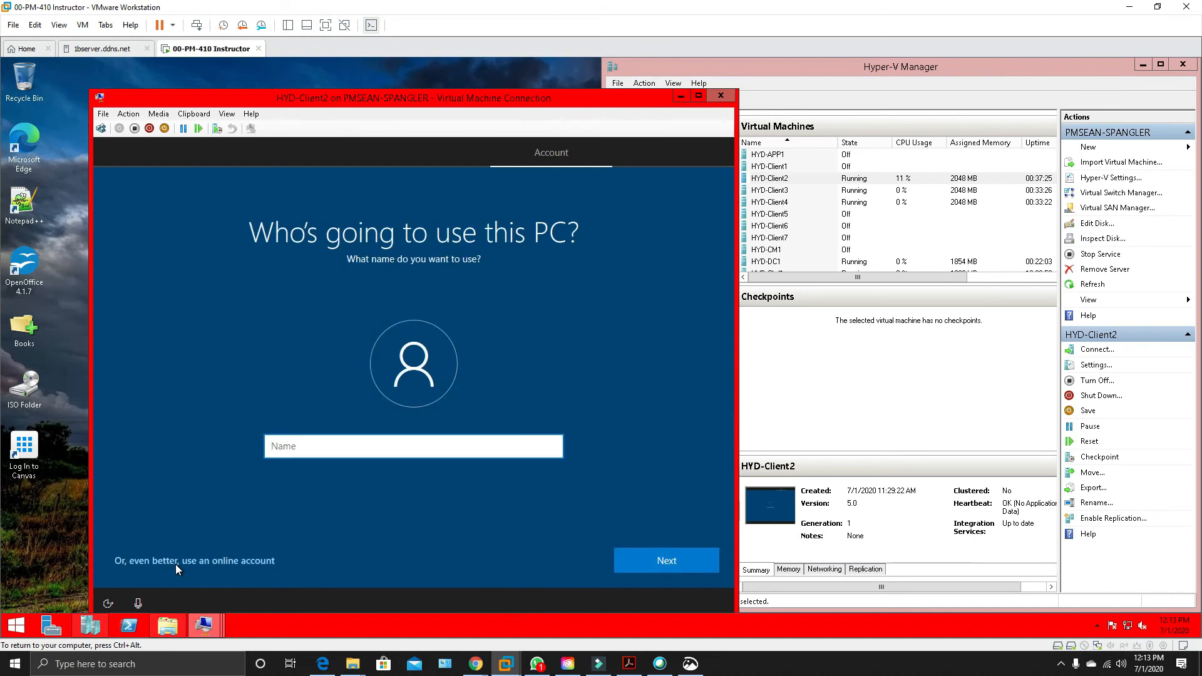
Name the HYD-Client2 user labadmin and continue with a blank password.
type("labadmin")
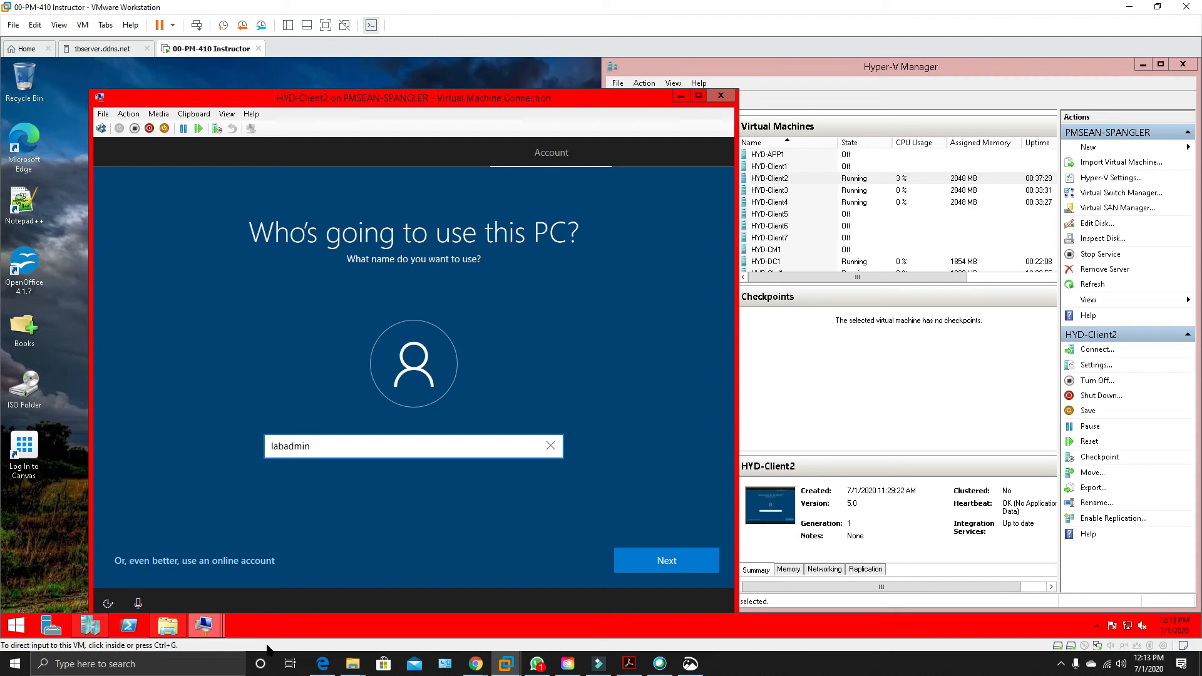
left_click(686, 562)
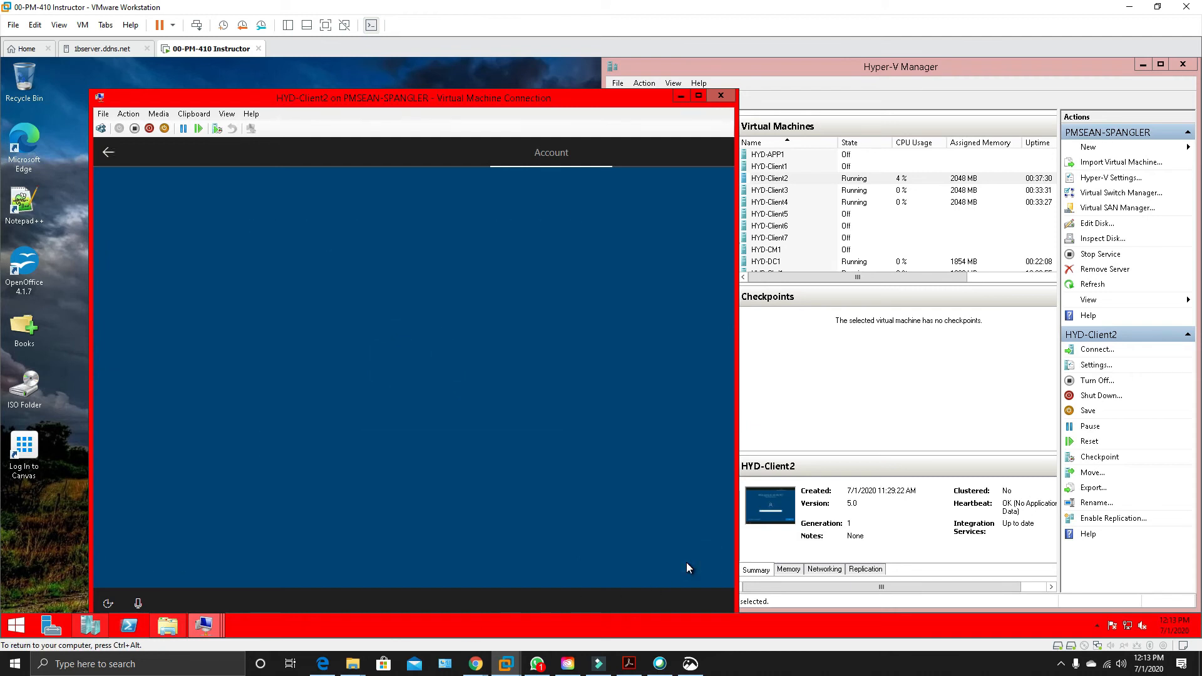
left_click(686, 562)
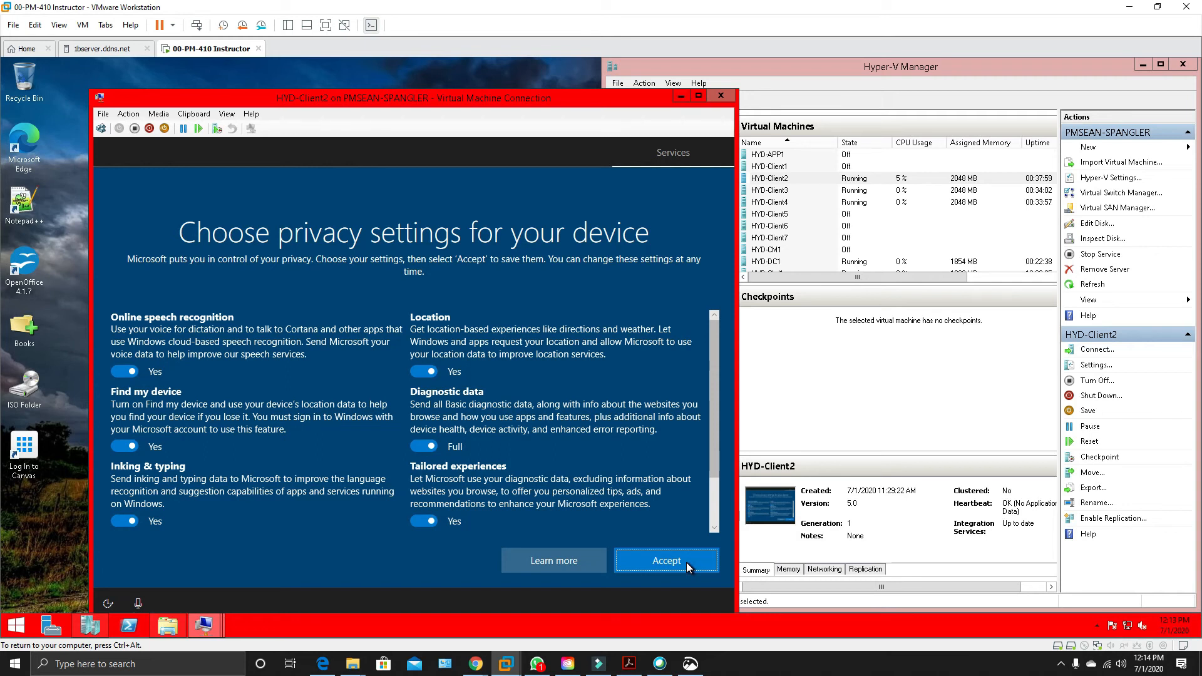
On HYD-Client2, turn off location, tailored experiences, online speech recognition, find my device, and inking and typing, and set diagnostic data to Basic.
left_click(426, 373)
left_click(424, 447)
left_click(422, 524)
left_click(124, 372)
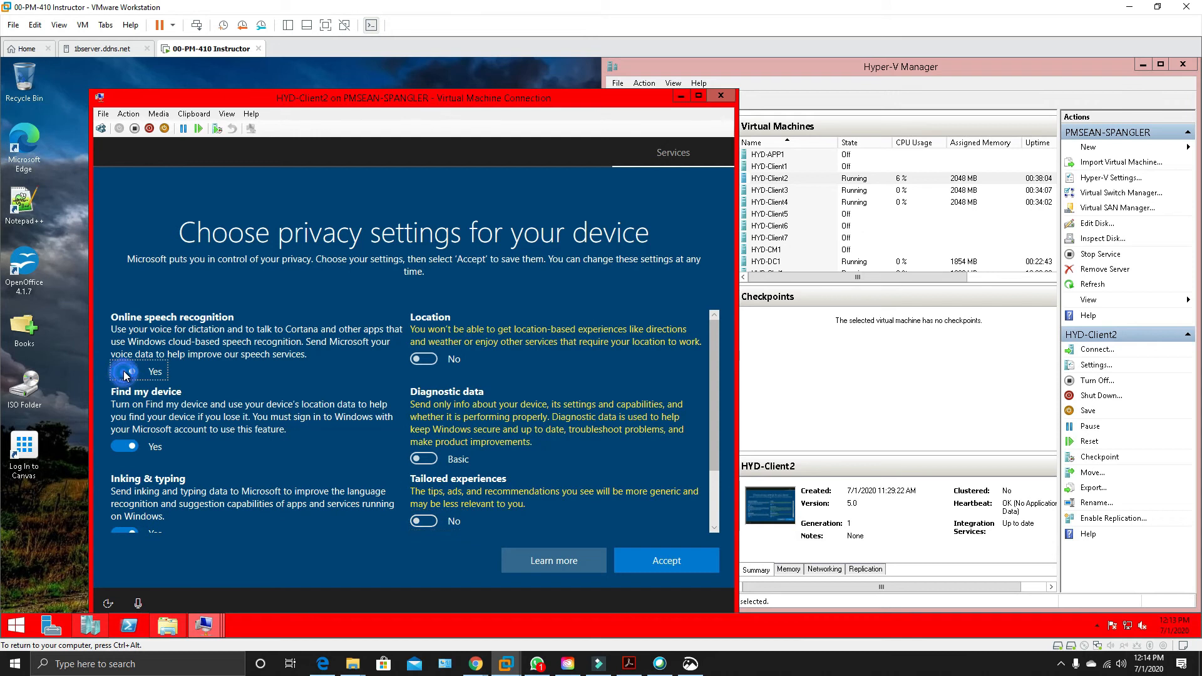
left_click(121, 460)
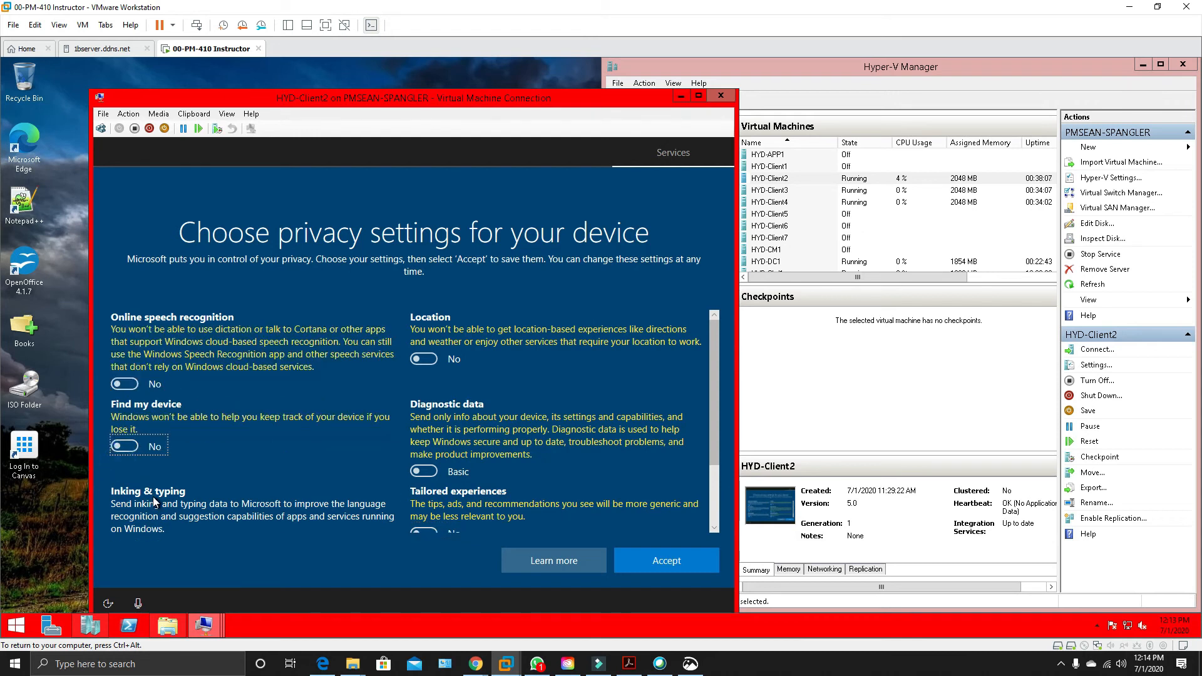
scroll(157, 501, "down", 2)
left_click(126, 479)
scroll(441, 531, "down", 1)
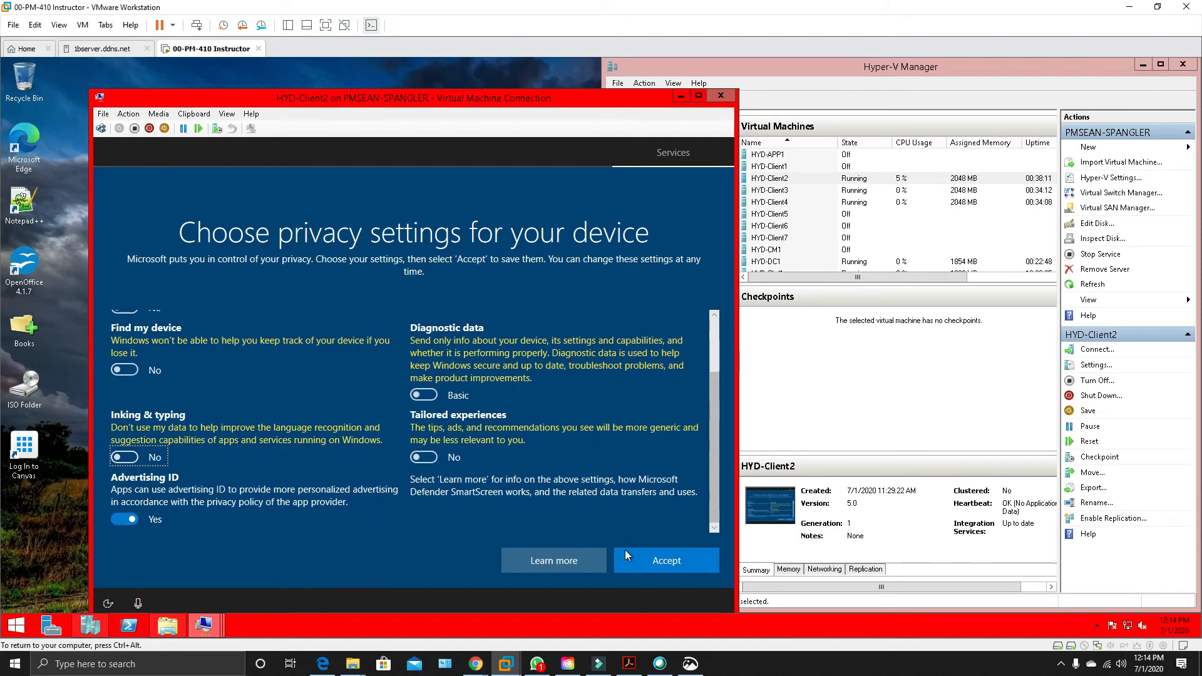
Accept the HYD-Client2 privacy settings and decline both activity history and Cortana.
left_click(664, 563)
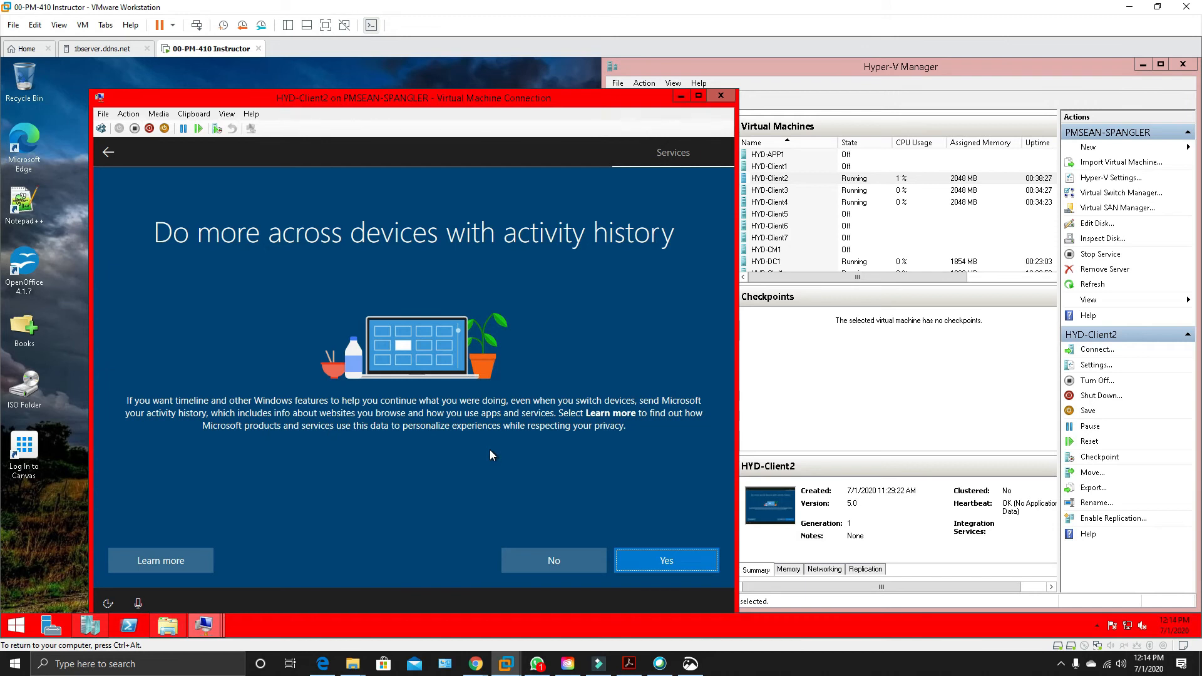
left_click(580, 559)
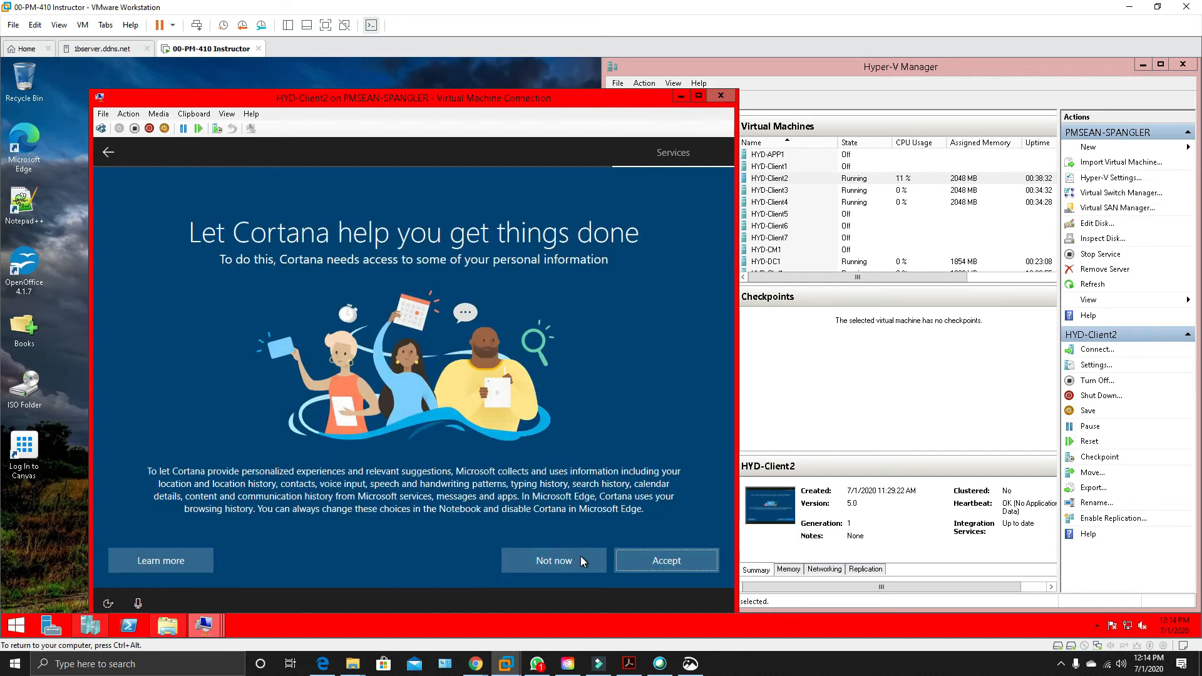
left_click(580, 570)
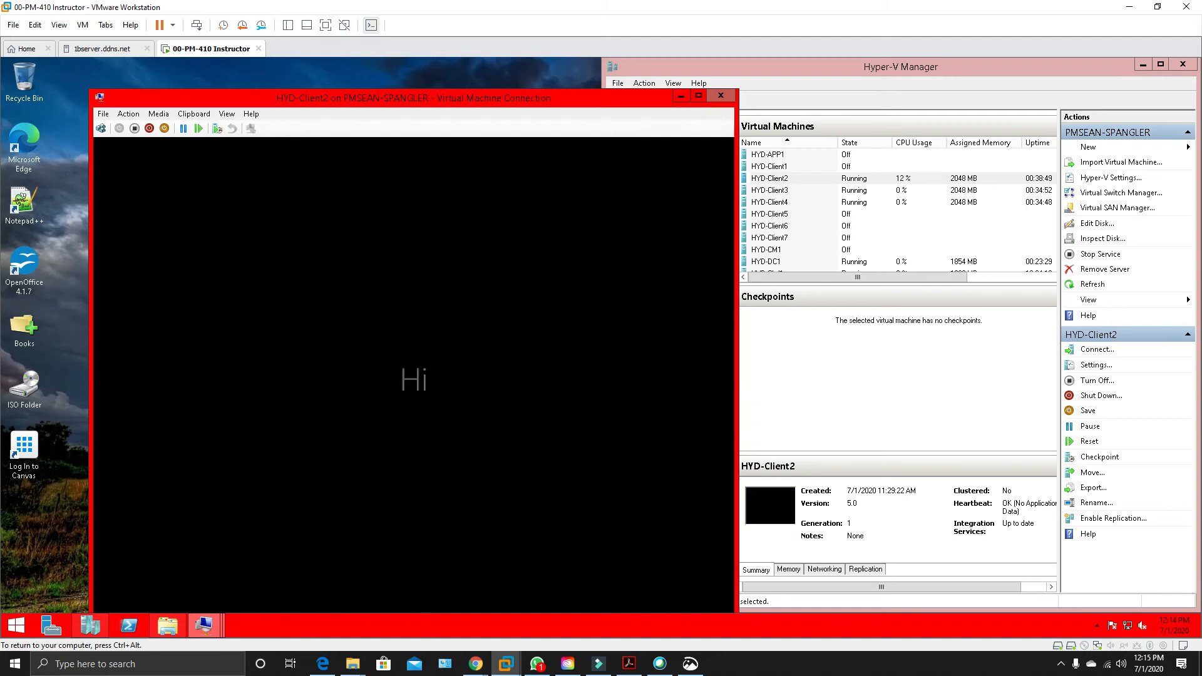
Move the HYD-Client2 connection window aside and connect to HYD-Client3.
key("ctrl+alt")
left_click_drag(644, 100, 595, 88)
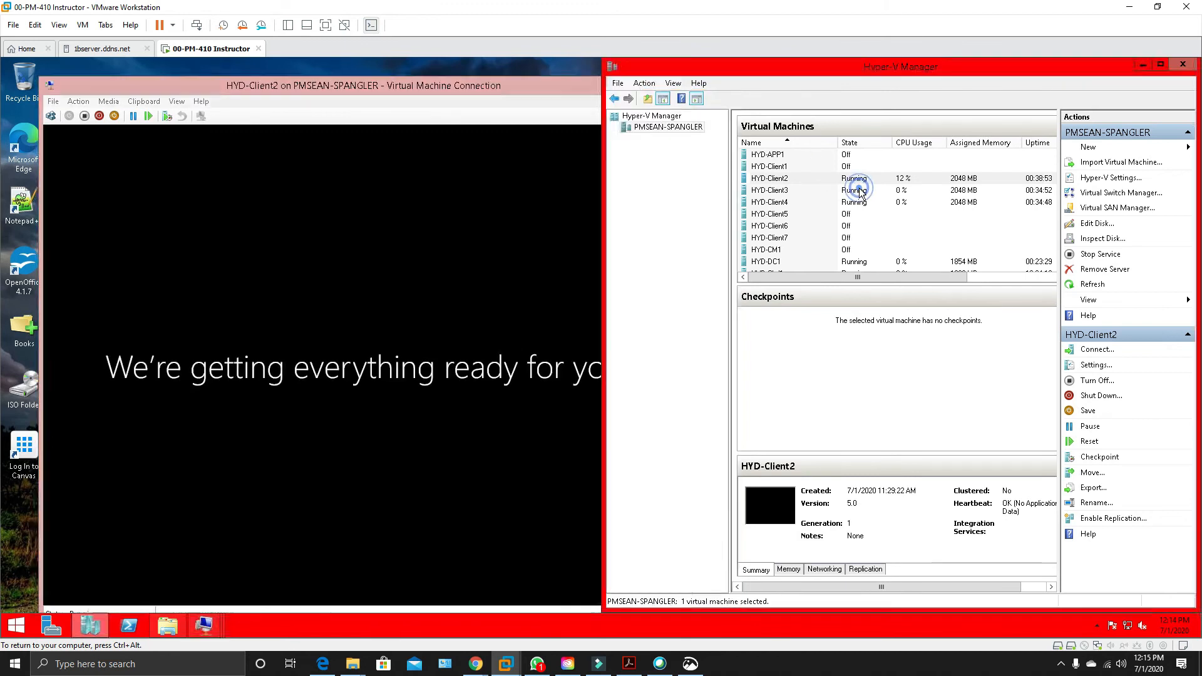
double_click(855, 189)
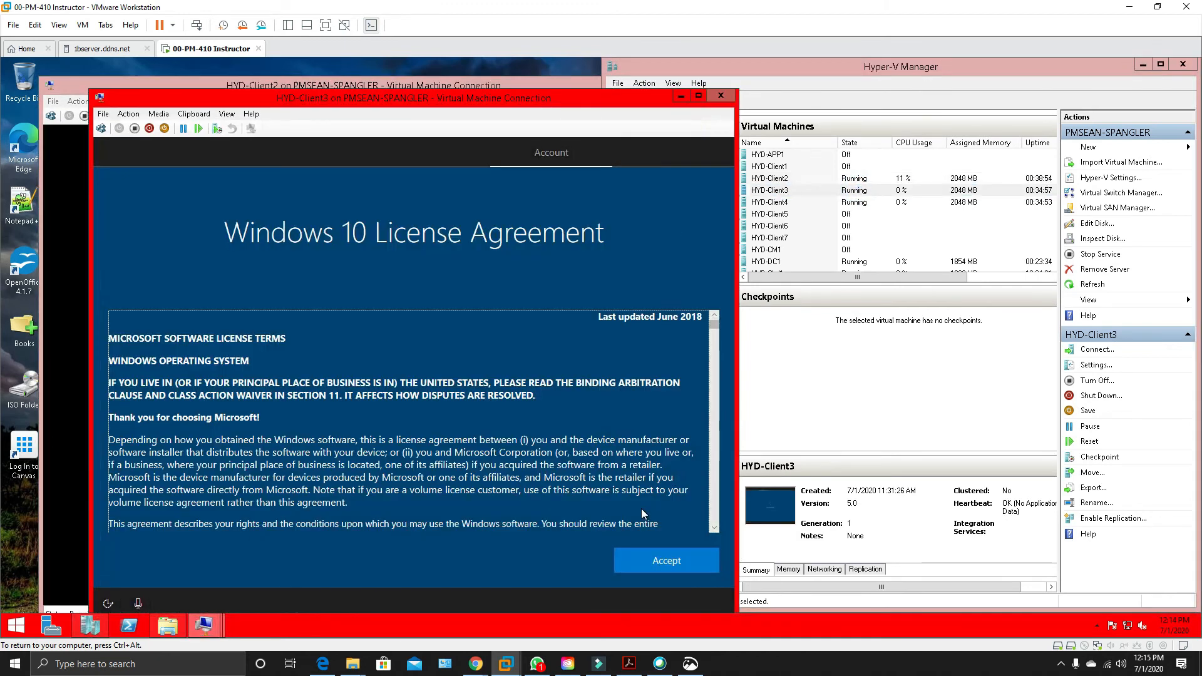
Connect to HYD-Client4, accept its Windows 10 License Agreement, and minimize its connection window.
double_click(841, 204)
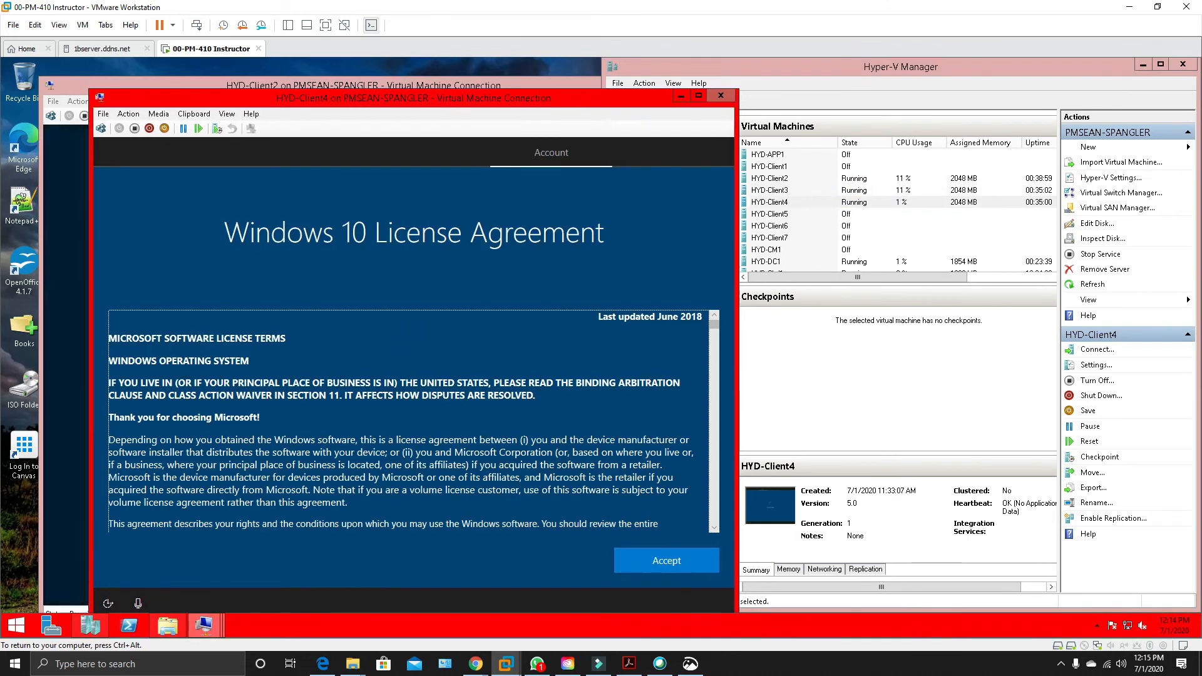
left_click(702, 562)
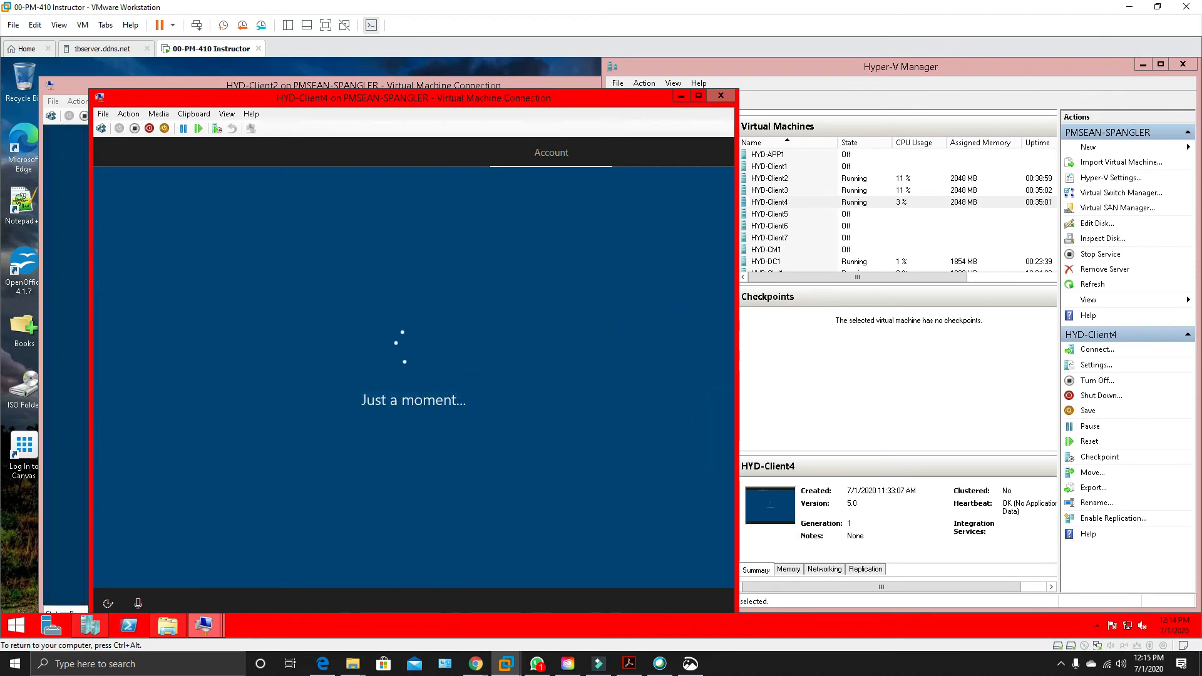
left_click(682, 97)
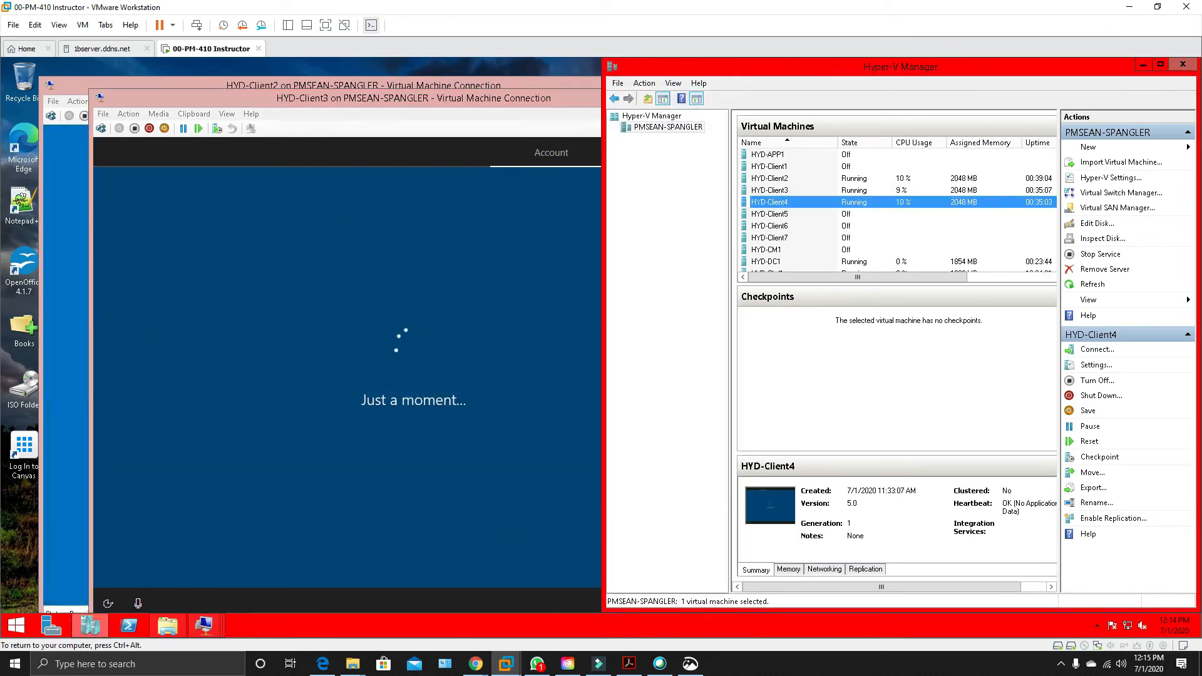
Arrange the HYD-Client2 and HYD-Client3 connection windows side by side, each filling half the desktop.
left_click(355, 99)
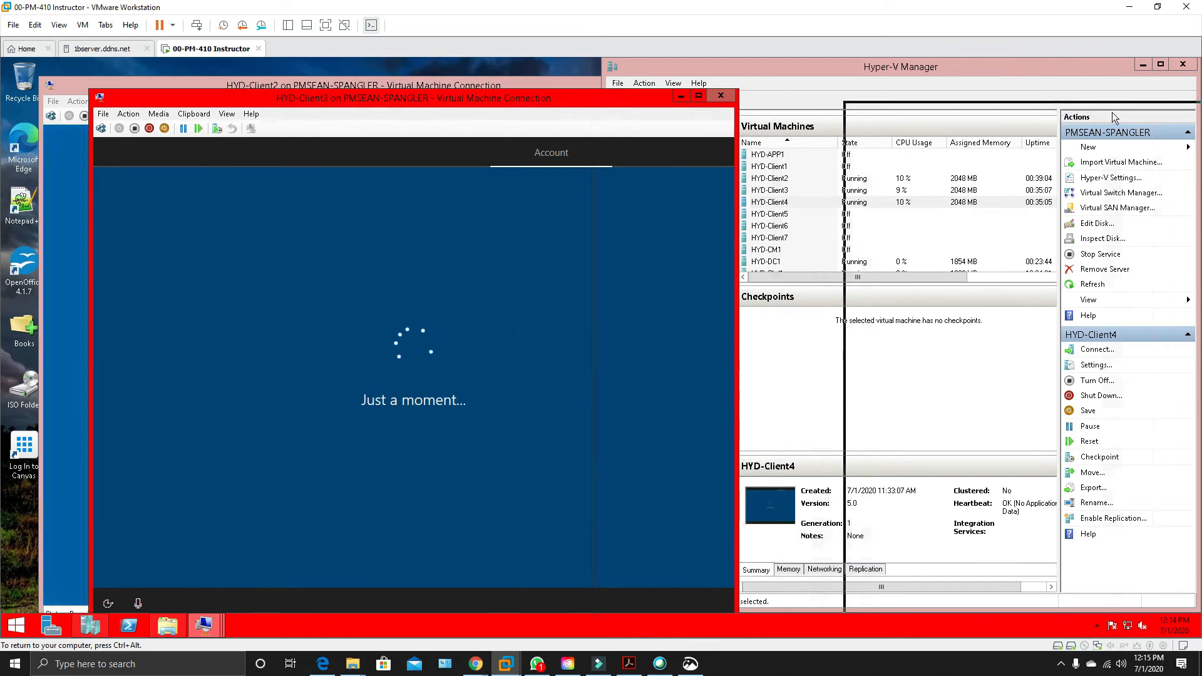
left_click_drag(1201, 105, 1201, 105)
left_click_drag(558, 89, 3, 101)
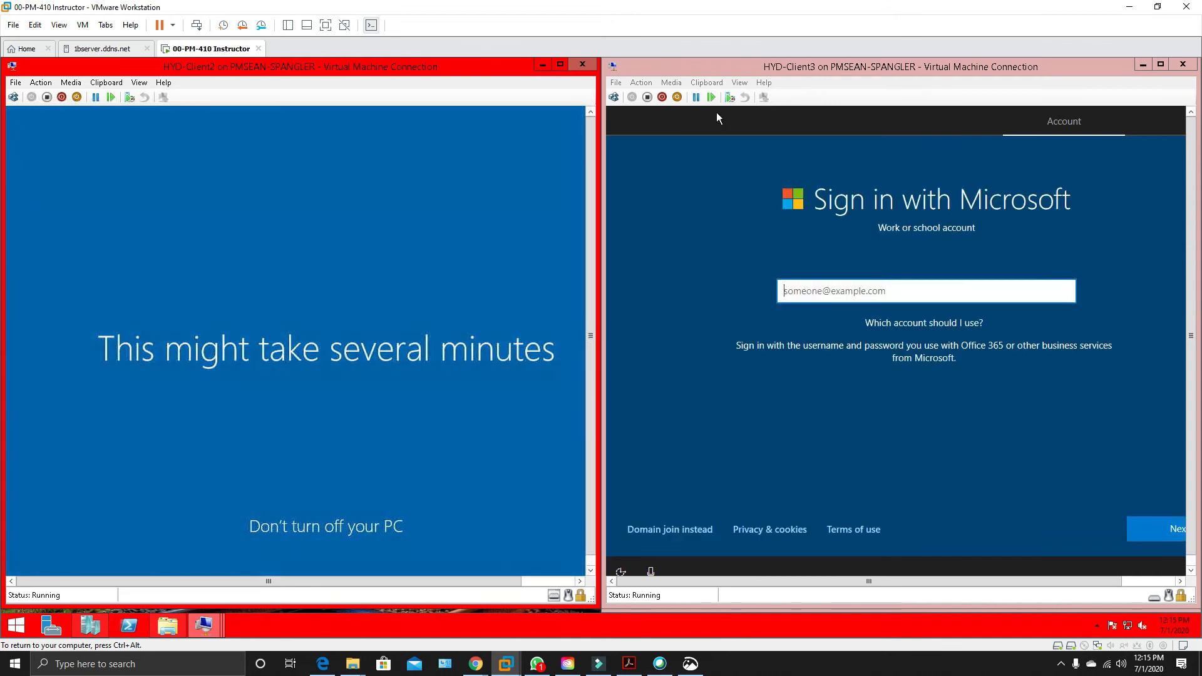
On HYD-Client3, choose domain join instead and set up the user labadmin with a blank password.
left_click(685, 530)
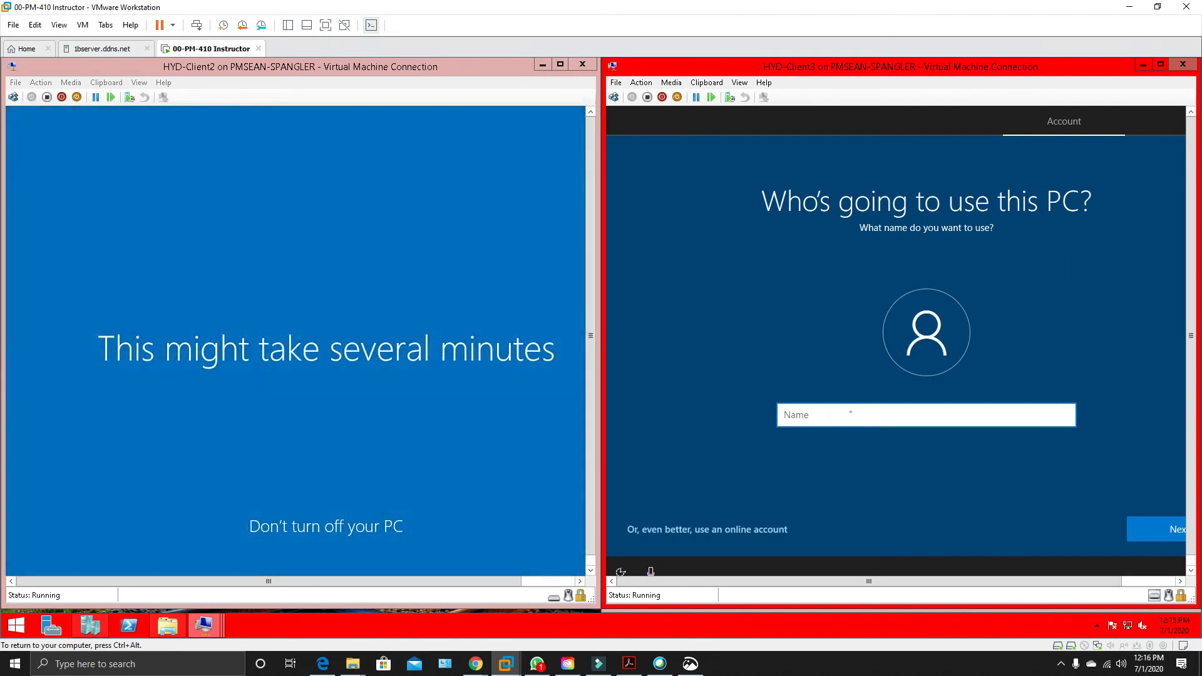
type("Iabadmin")
left_click(1139, 528)
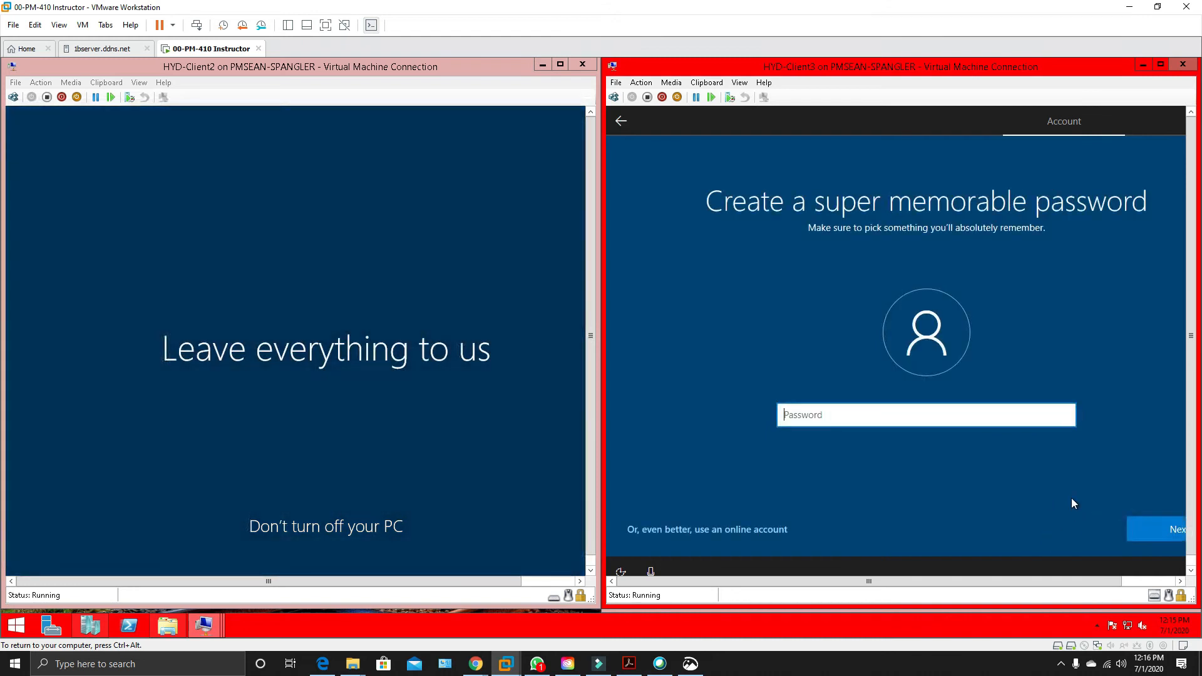
left_click(1168, 534)
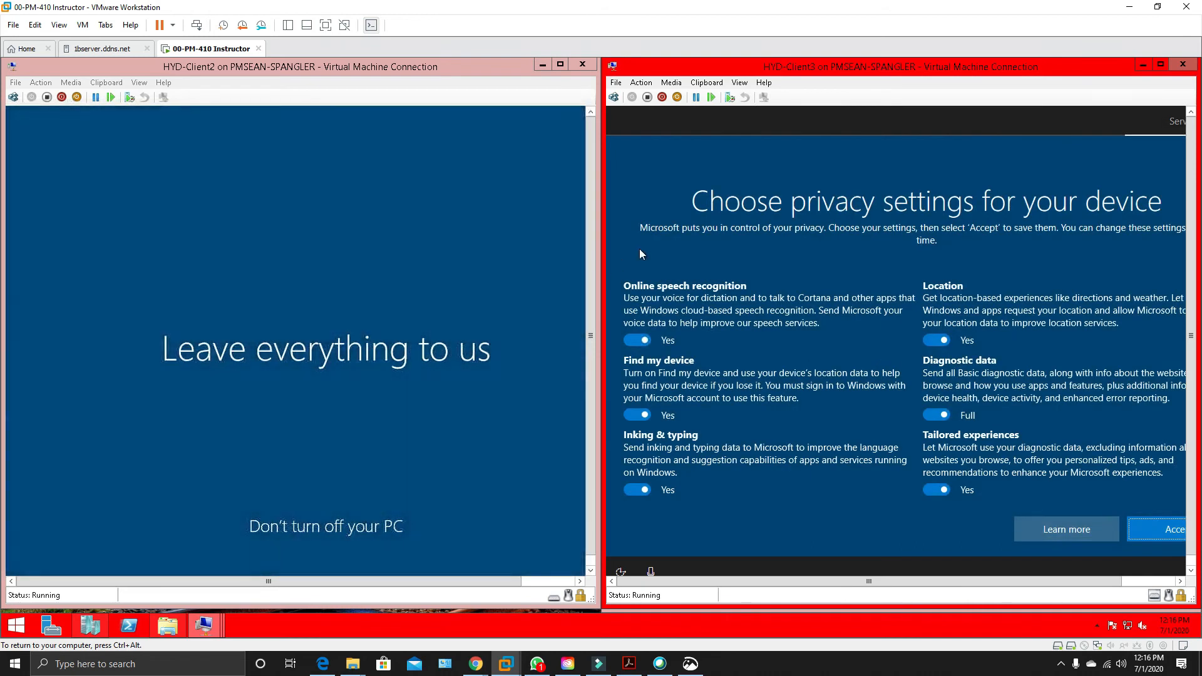
On HYD-Client3, turn off every privacy option except diagnostic data, accept the settings and decline Cortana.
left_click(639, 340)
left_click(640, 428)
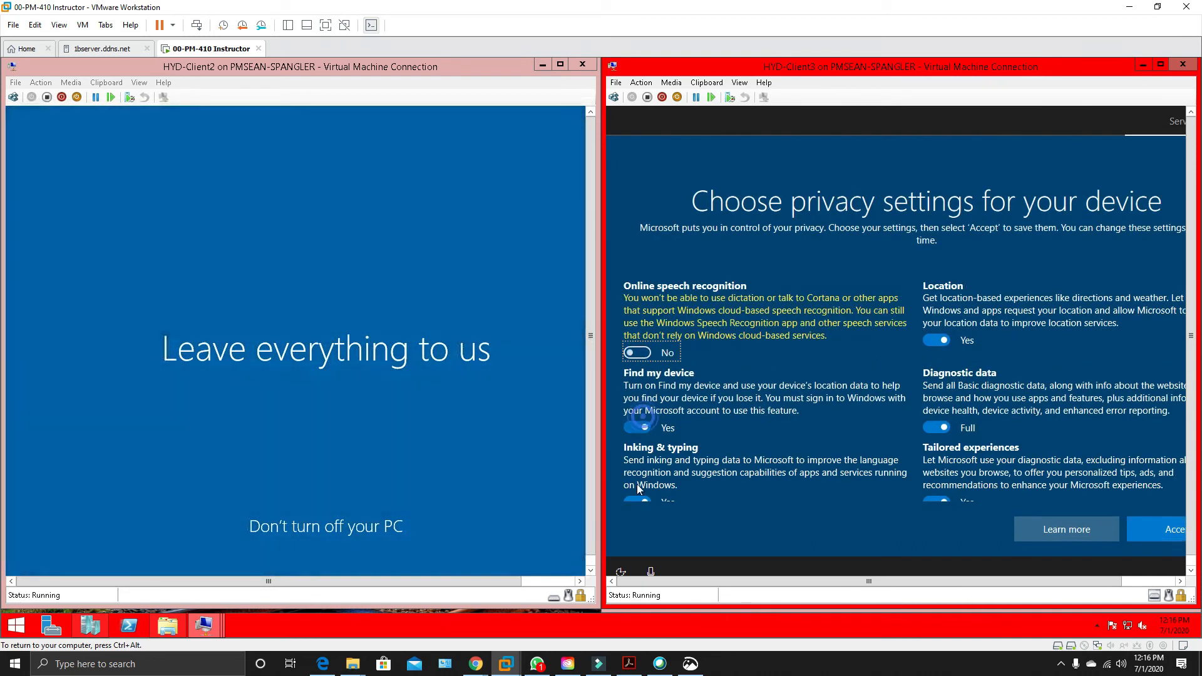
left_click(638, 490)
left_click(944, 339)
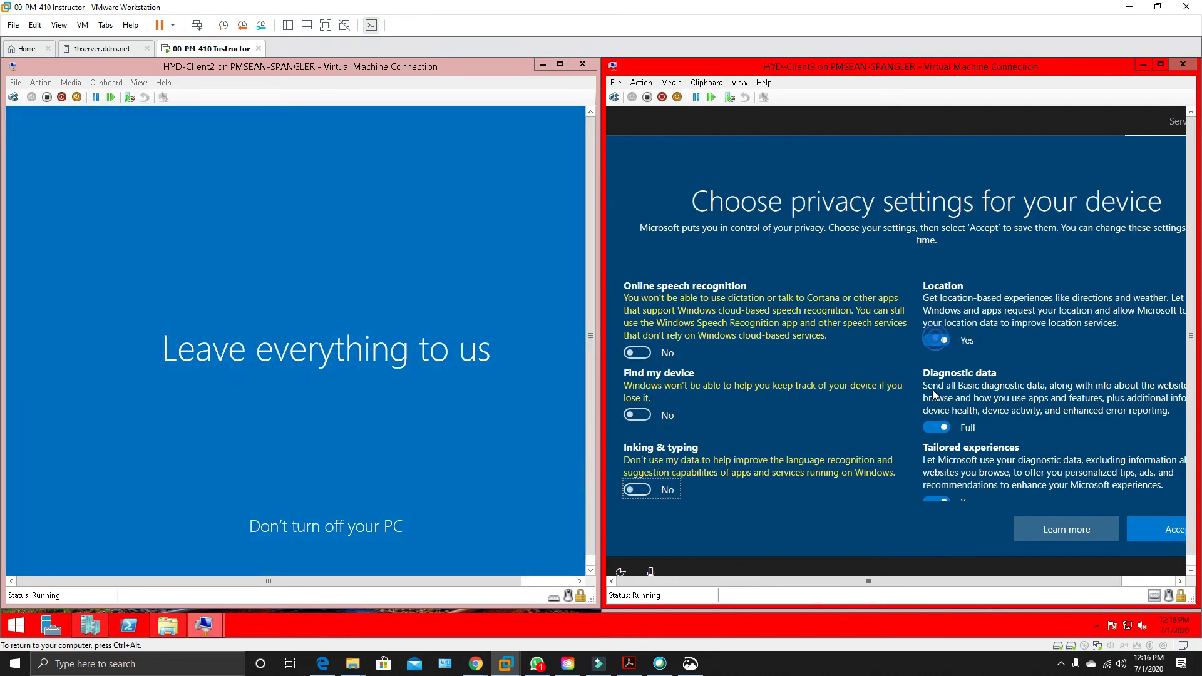
left_click(938, 501)
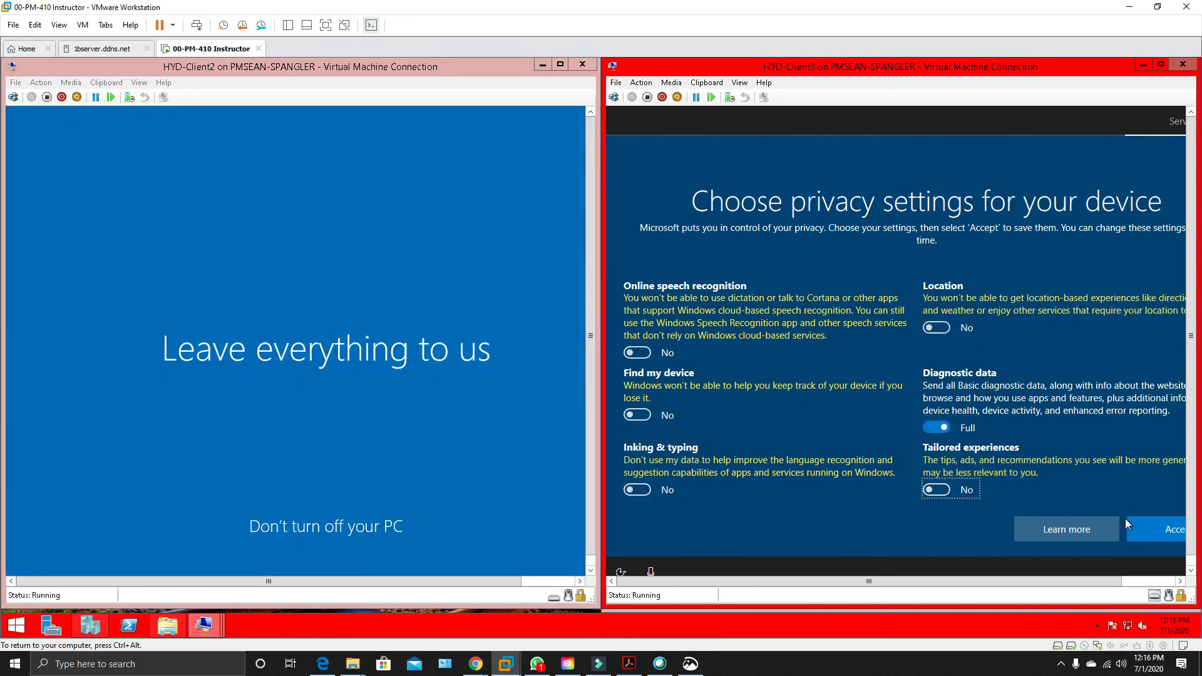
left_click(1160, 529)
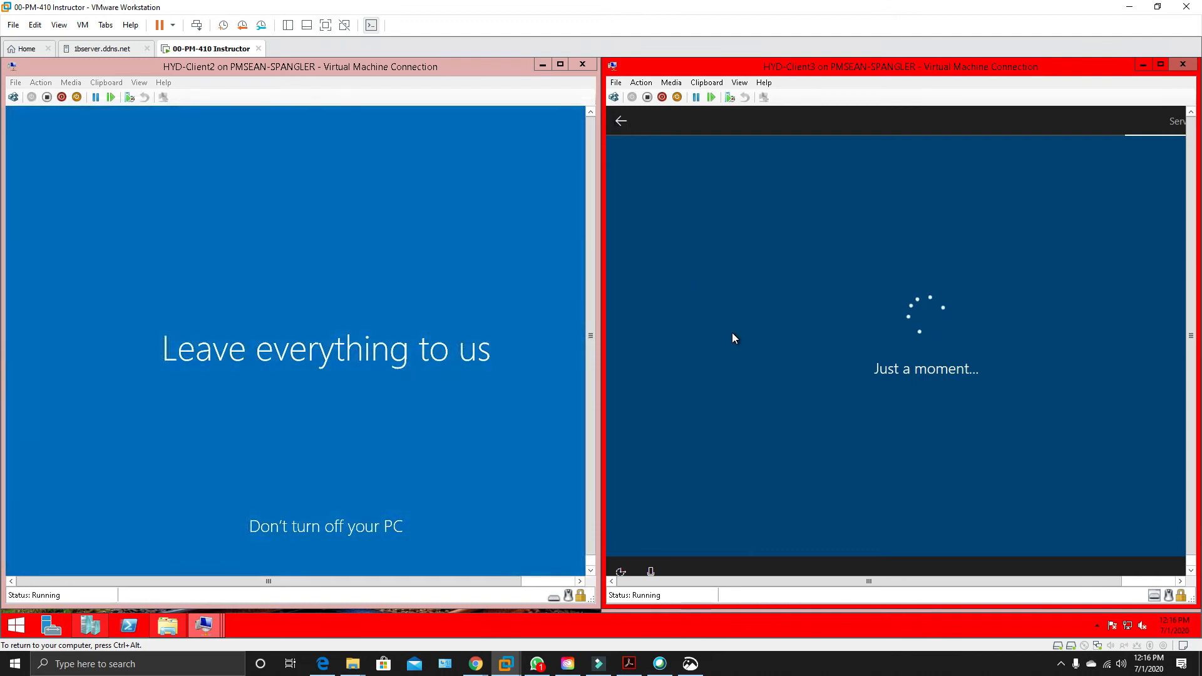
left_click(1049, 536)
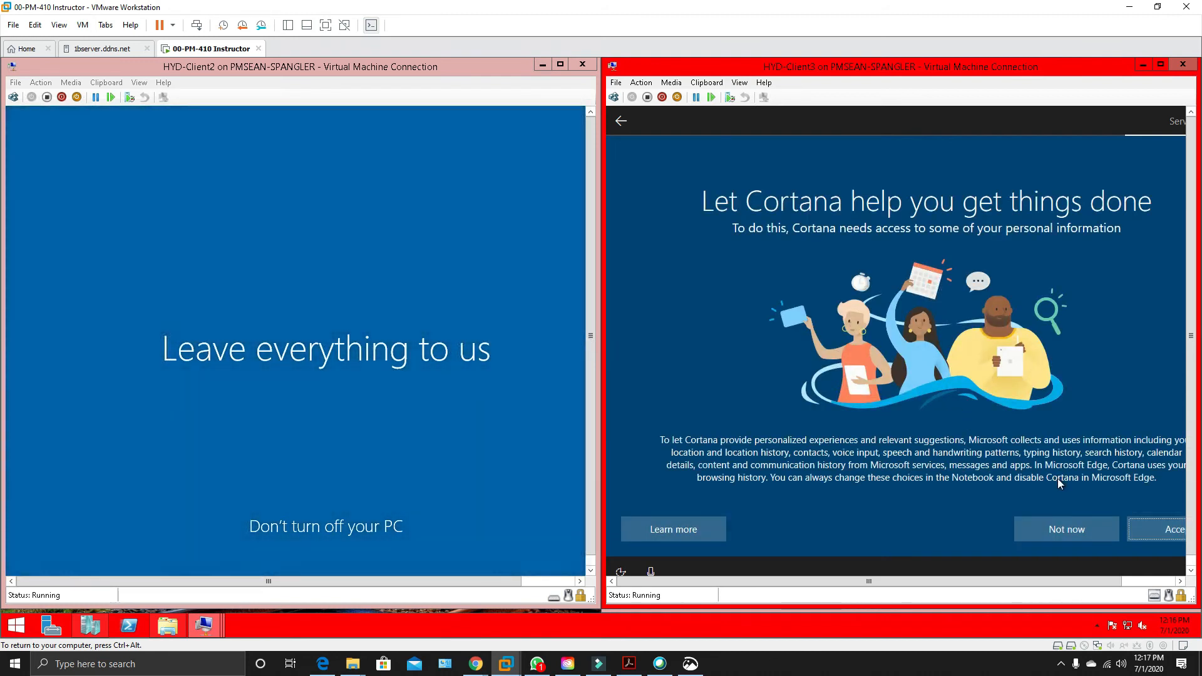
left_click(1063, 521)
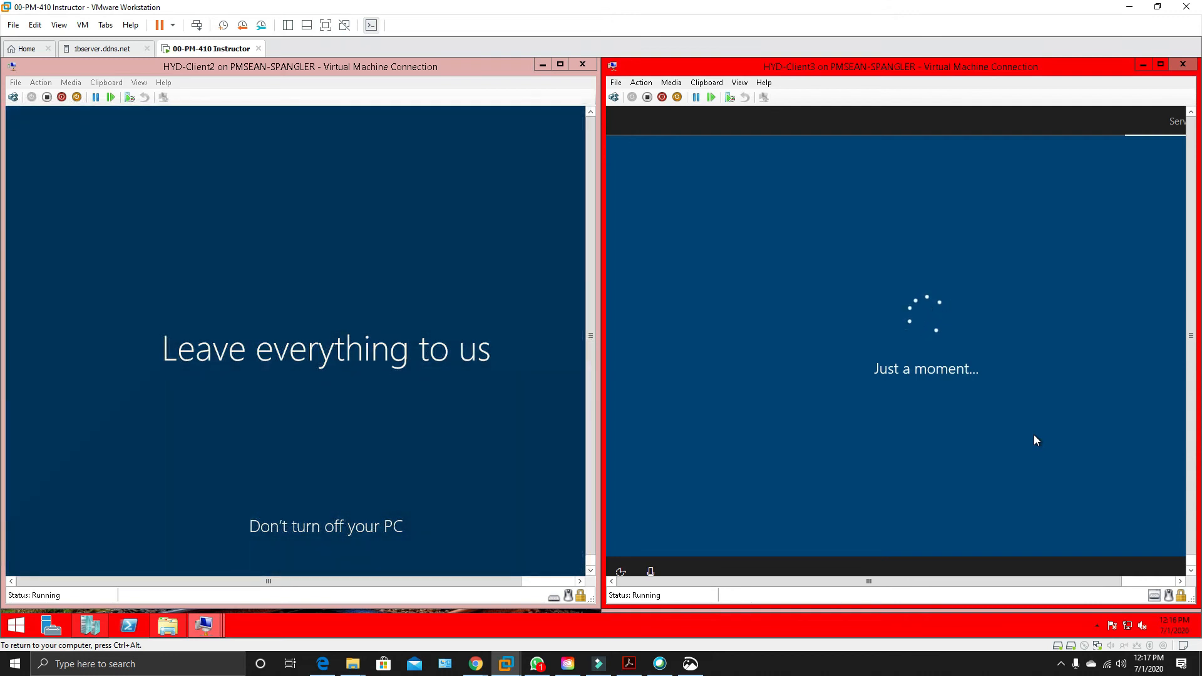
Connect to HYD-Client2 at 1366 by 768 pixels, sign in and allow the PC to be discoverable on the network.
left_click(10, 584)
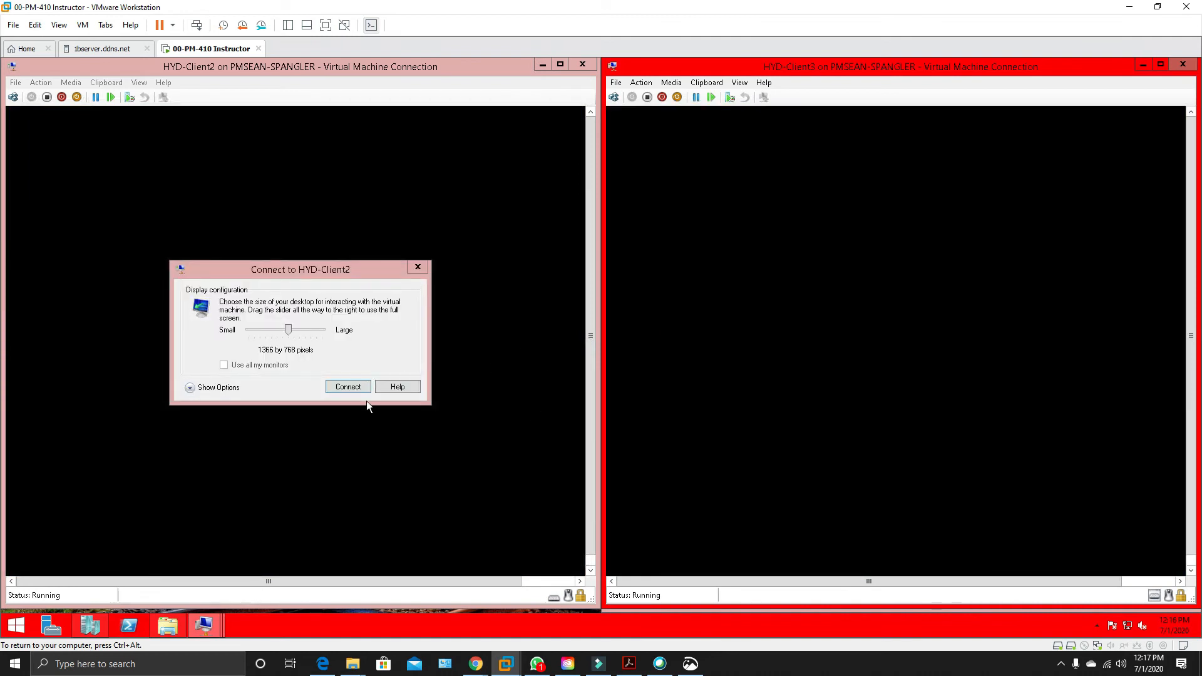
left_click(353, 385)
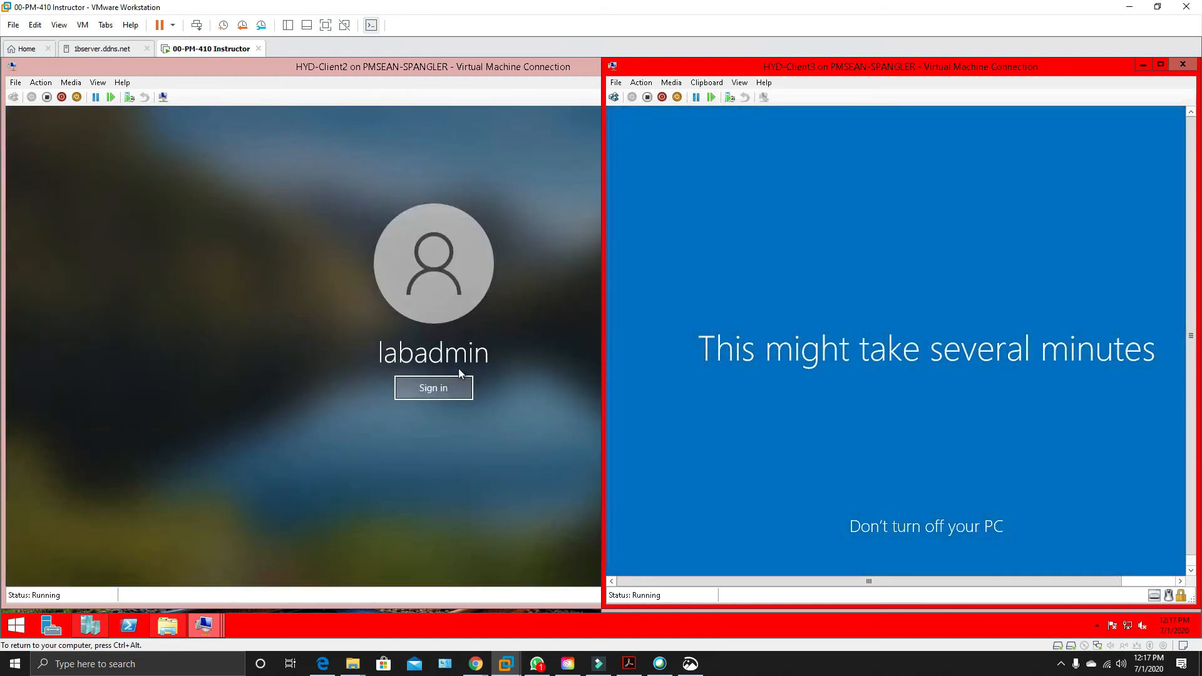
left_click(445, 388)
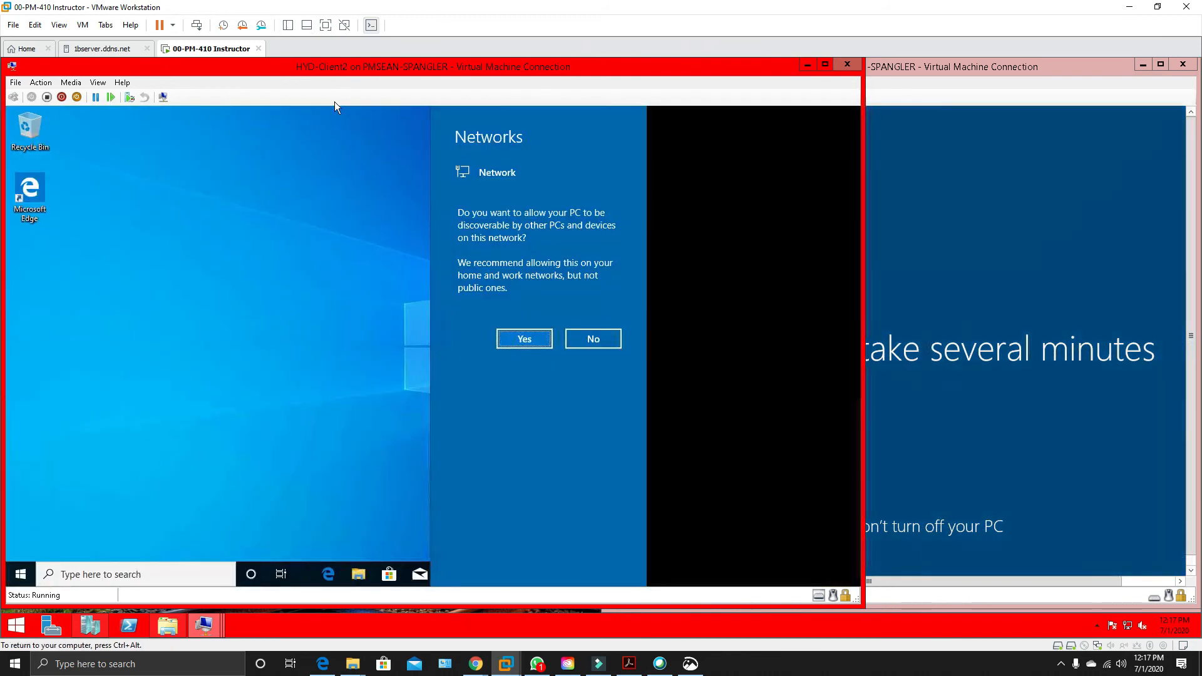
left_click(738, 338)
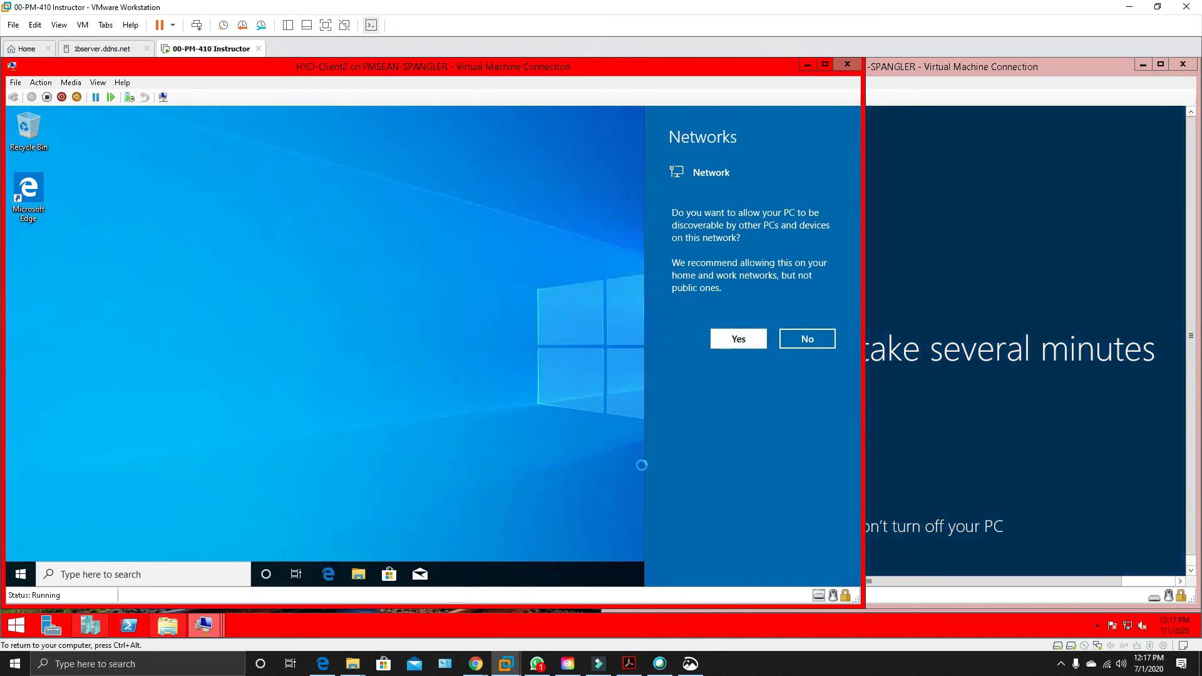
left_click(761, 340)
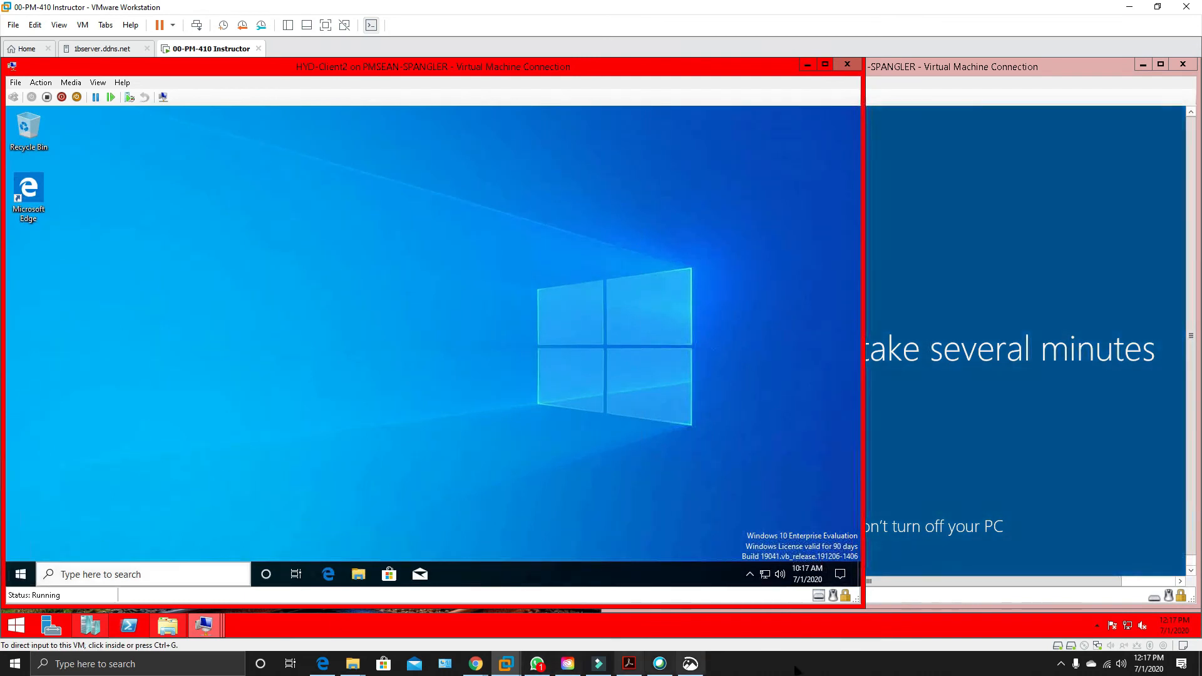
Set the time zone of HYD-Client2 to (UTC-06:00) Central Time (US & Canada) and close the settings window.
right_click(809, 573)
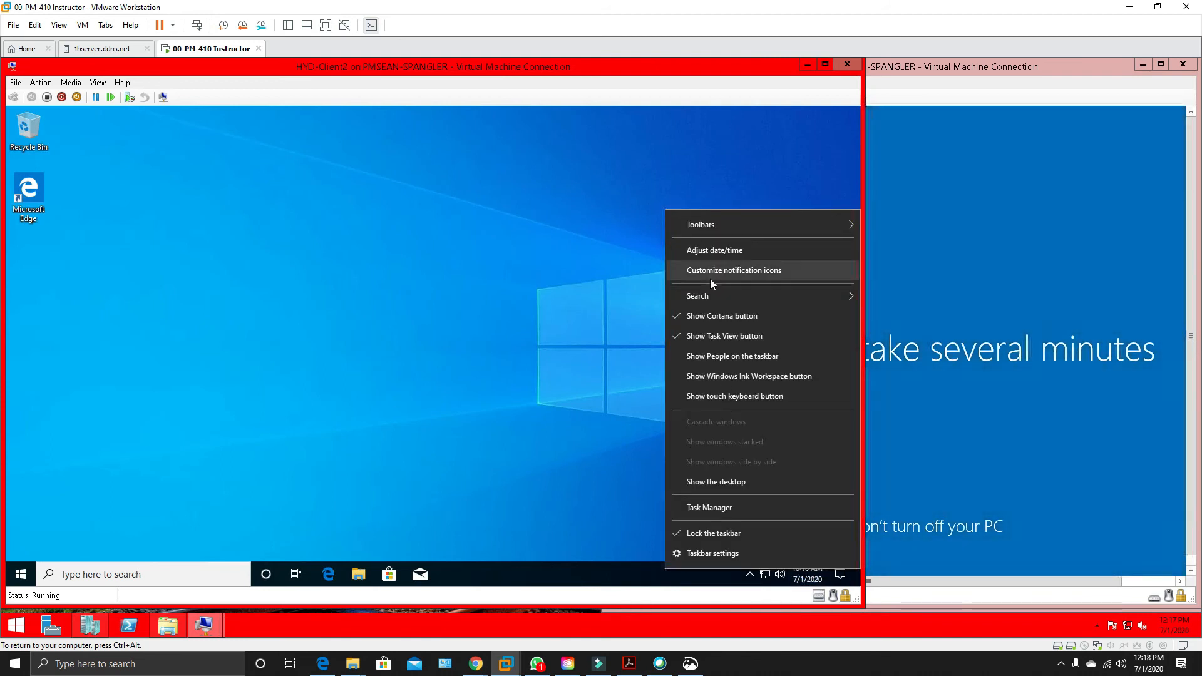
left_click(701, 250)
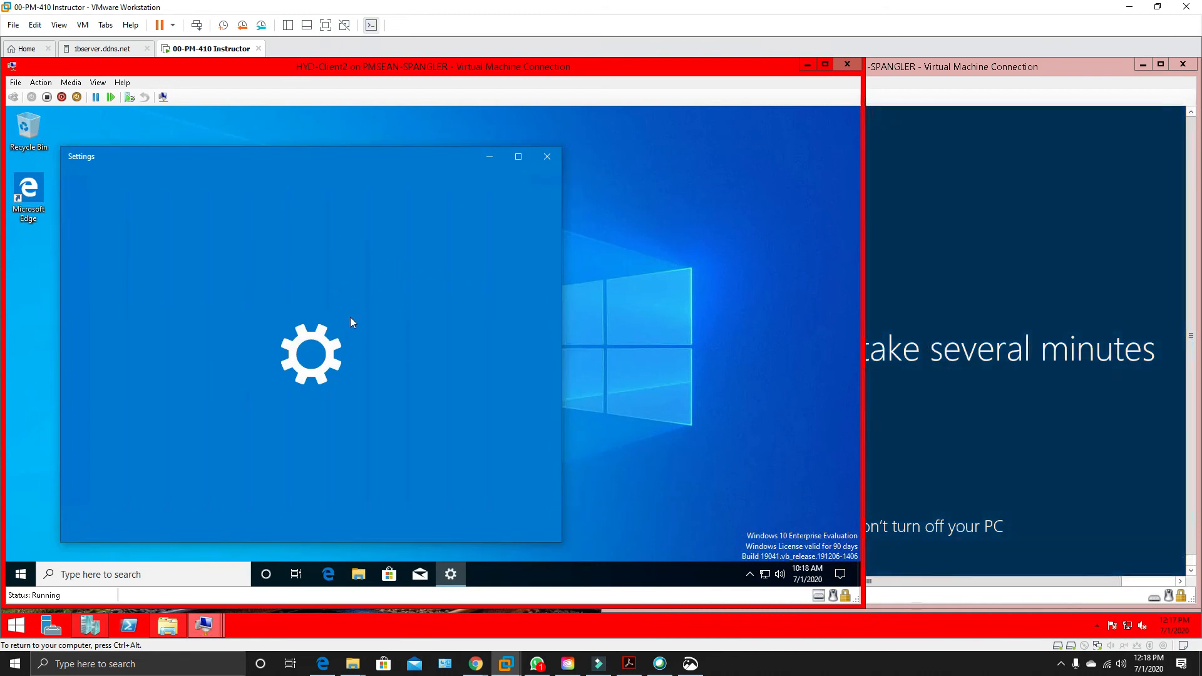
scroll(476, 376, "down", 2)
left_click(462, 395)
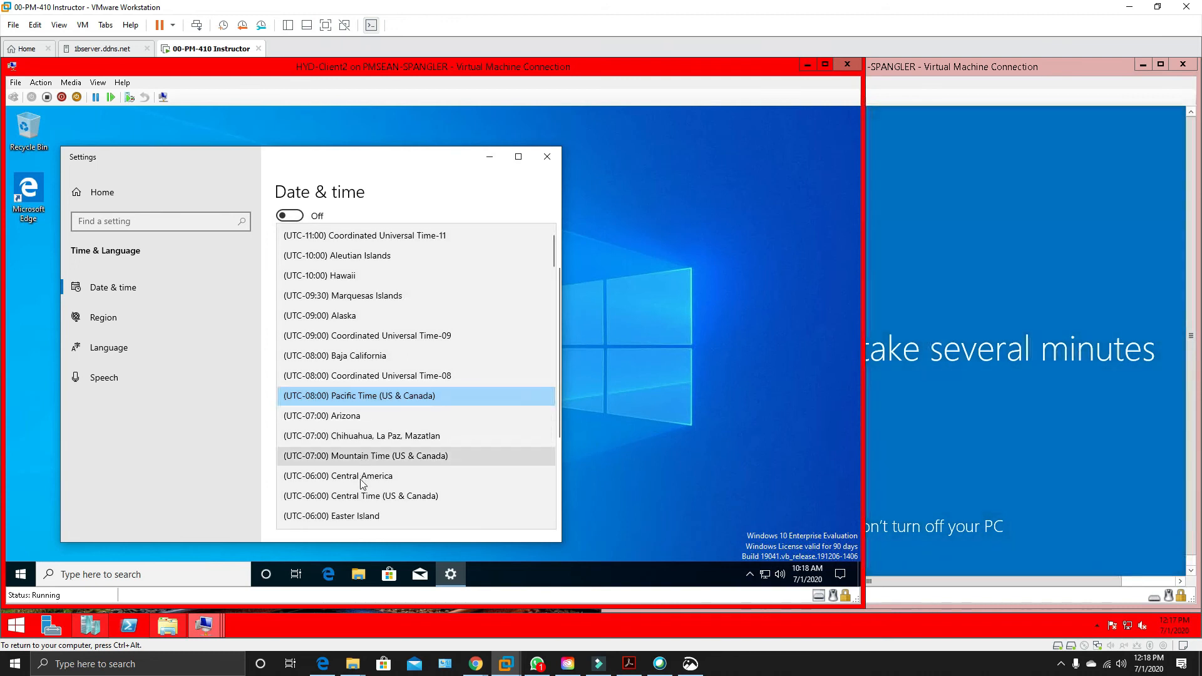
left_click(357, 498)
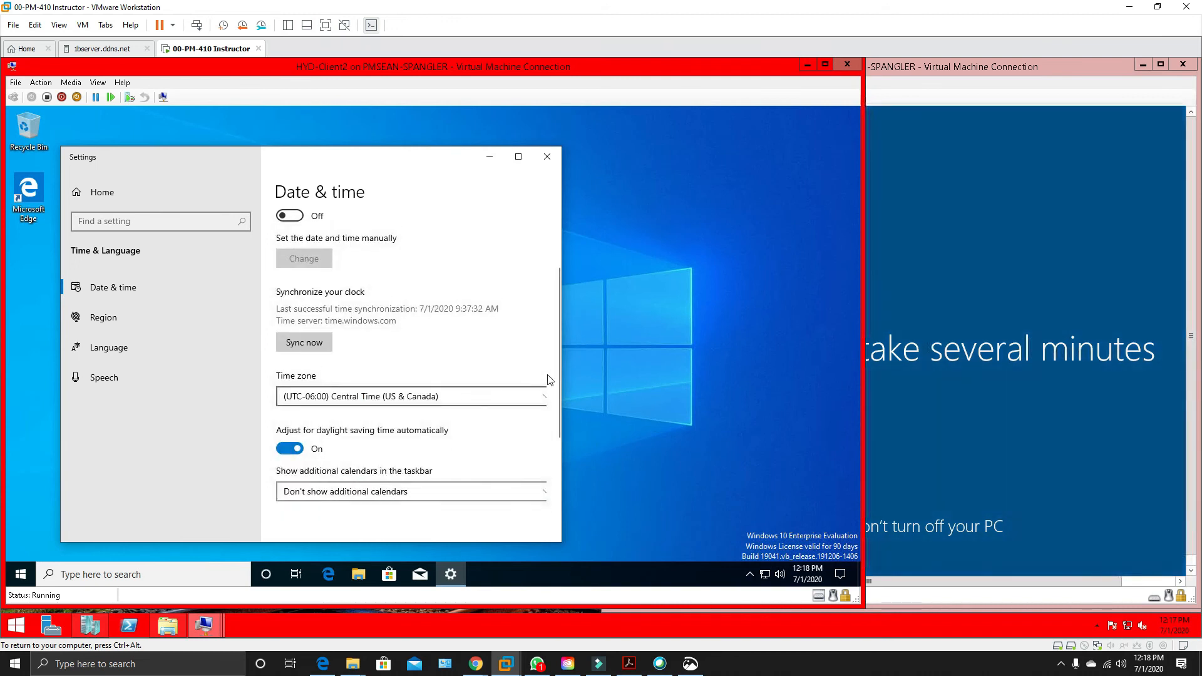
left_click(547, 157)
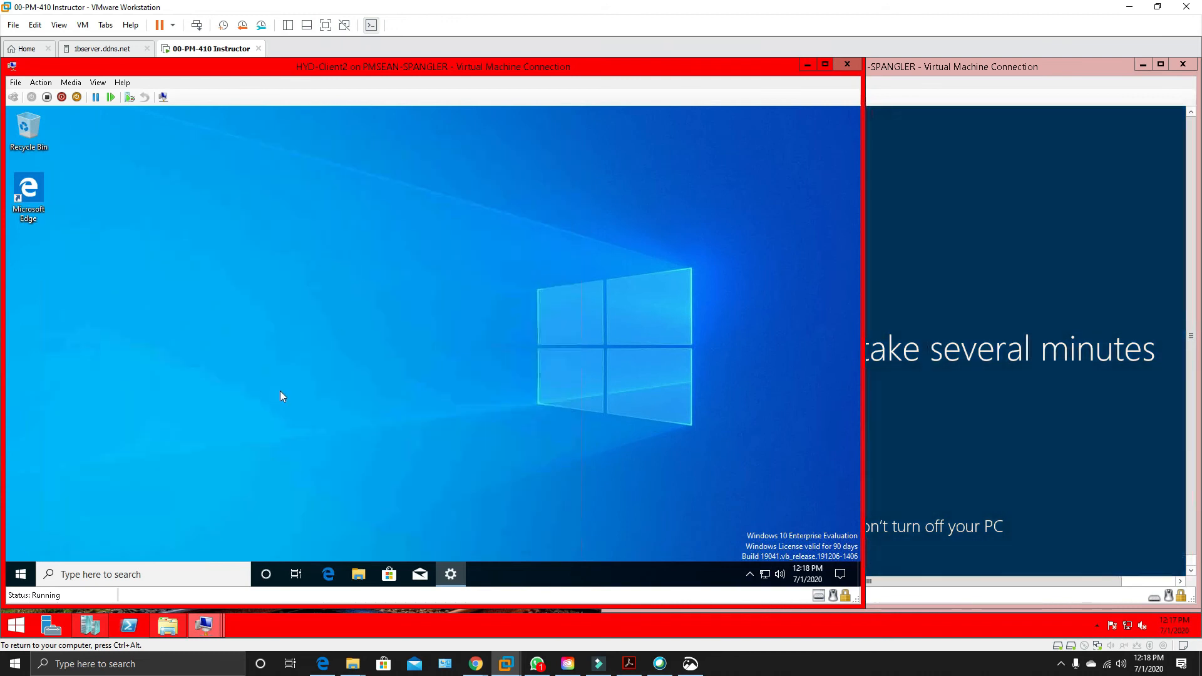
Search for the System page on HYD-Client2 and open its computer name and domain change settings.
left_click(20, 575)
type("sys")
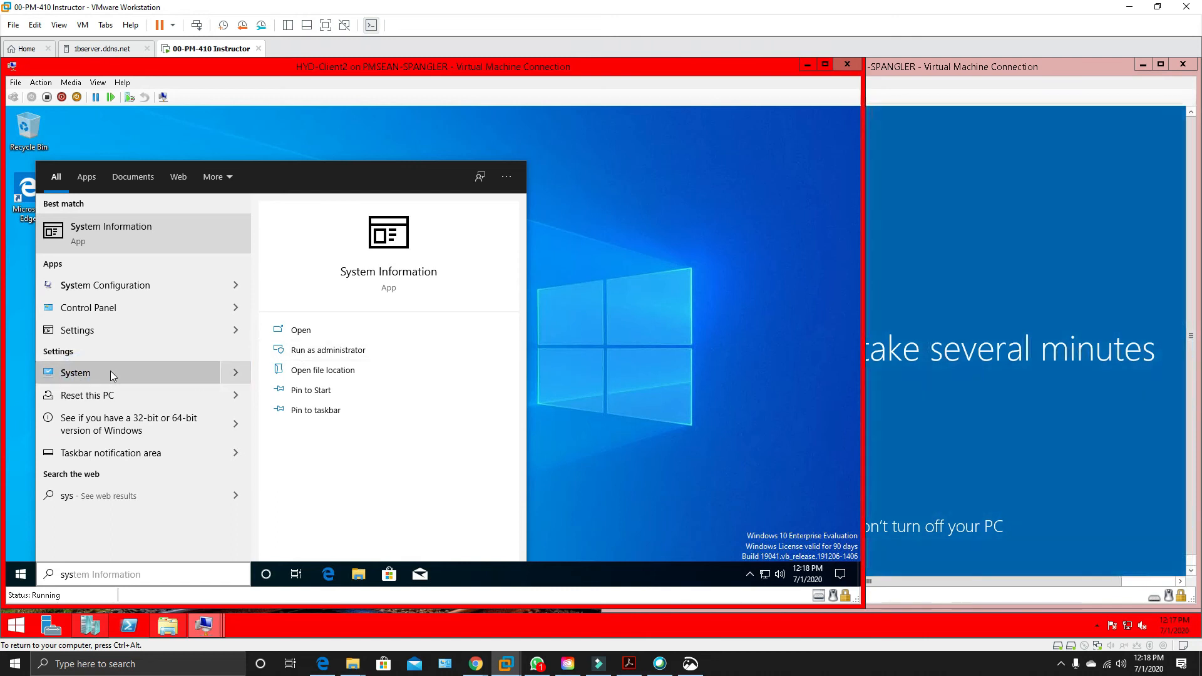
left_click(79, 371)
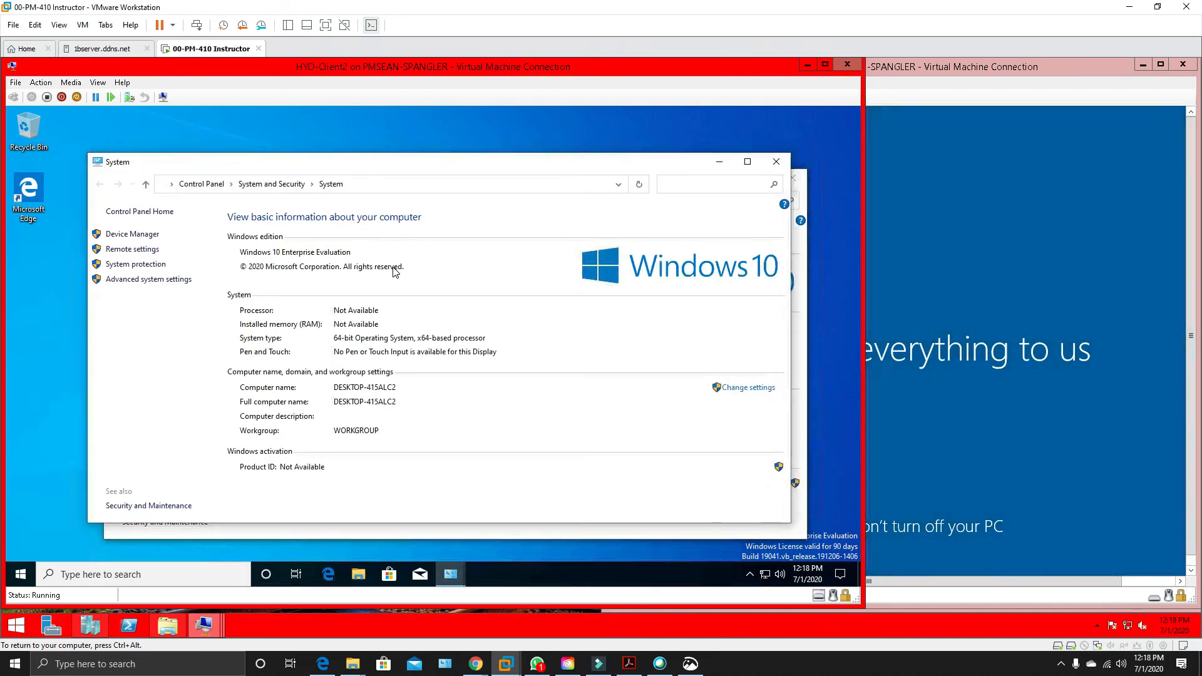
left_click(744, 391)
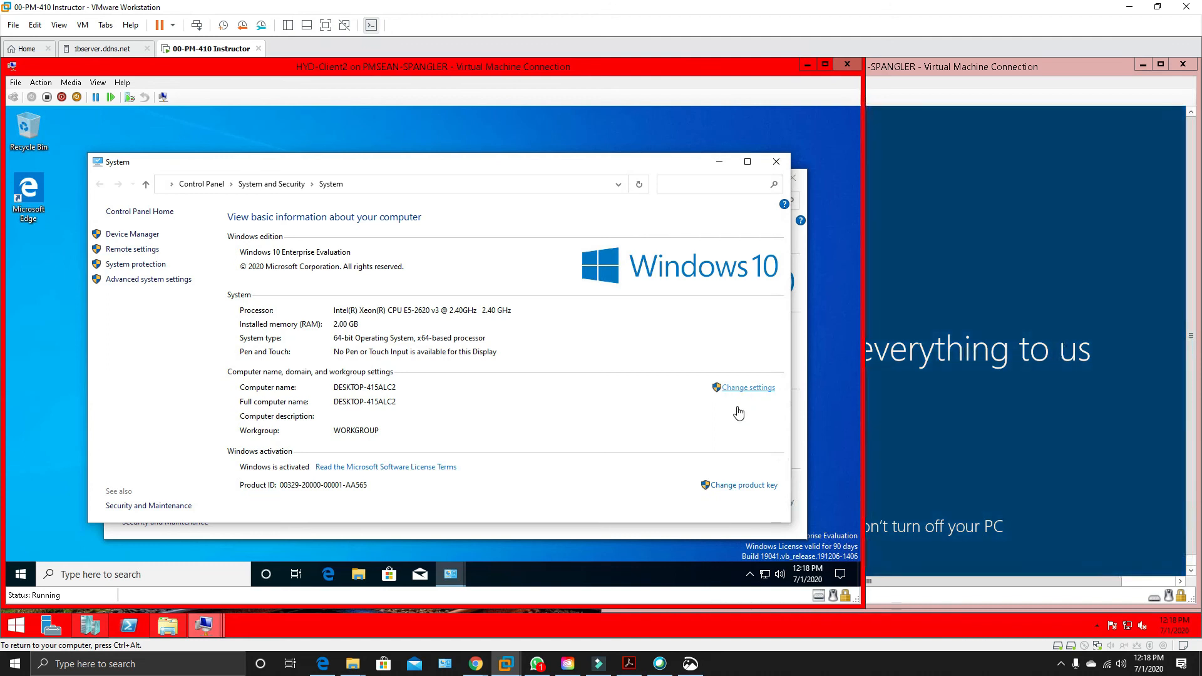
left_click(283, 355)
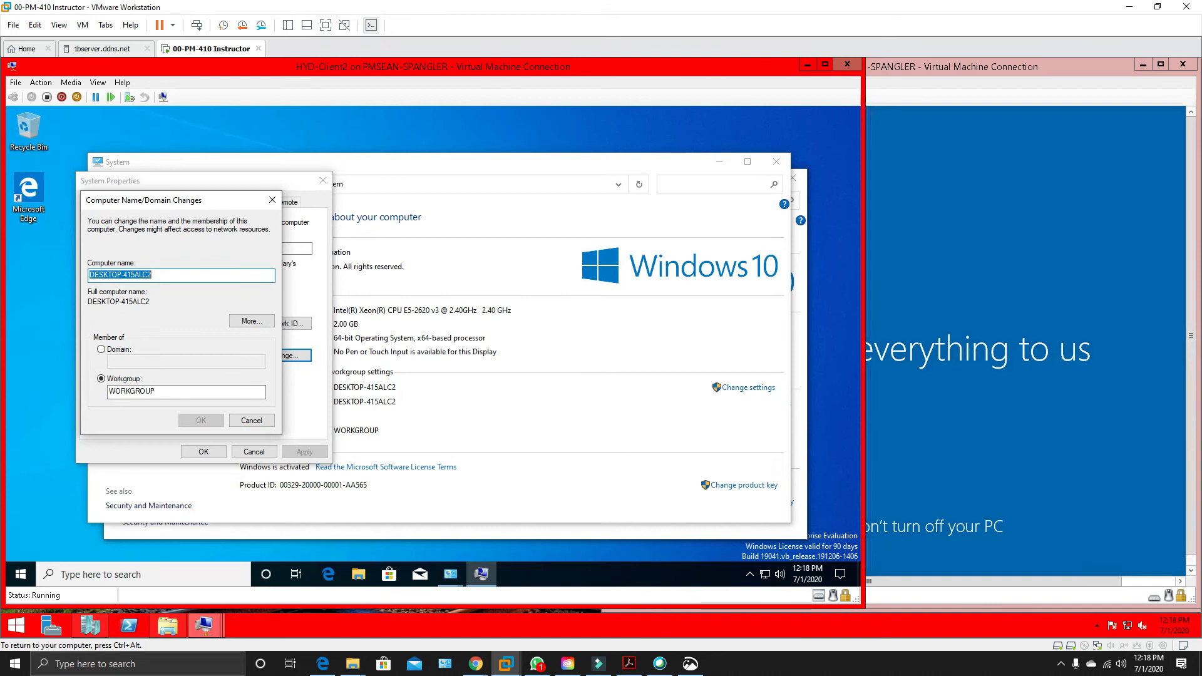
Rename the HYD-Client2 computer as Client2 and close the system properties without restarting.
type("HYD-Client1")
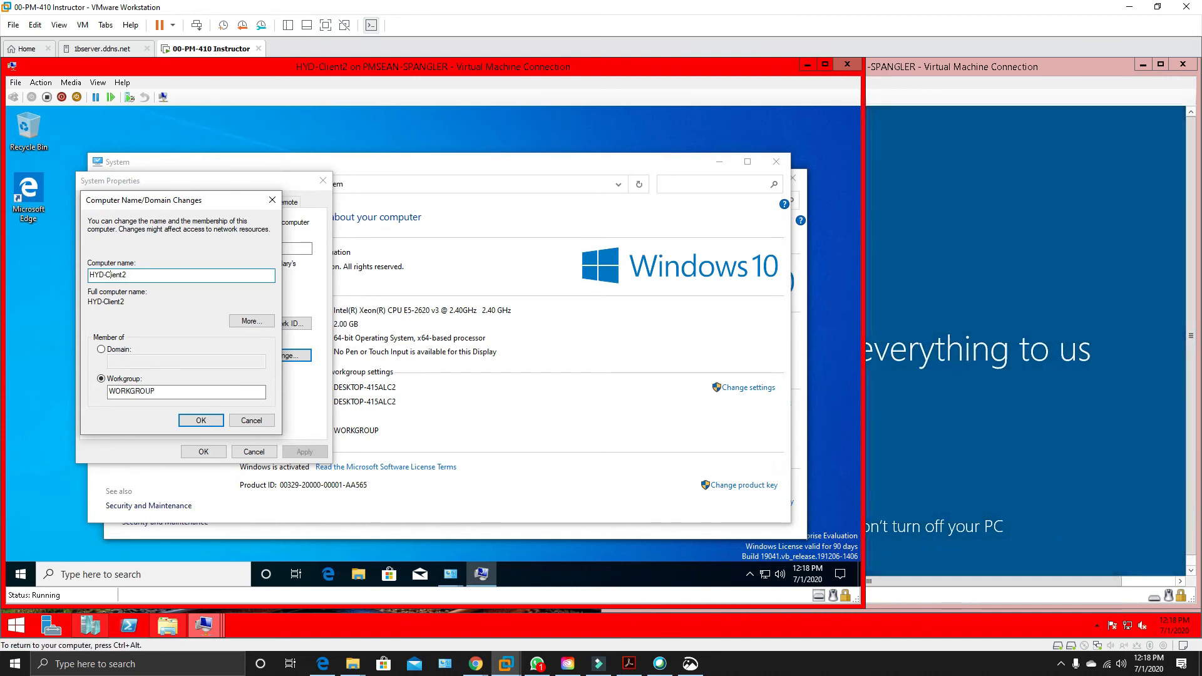
left_click(105, 275)
key("BackSpace")
key("BackSpace")
key("BackSpace")
key("BackSpace")
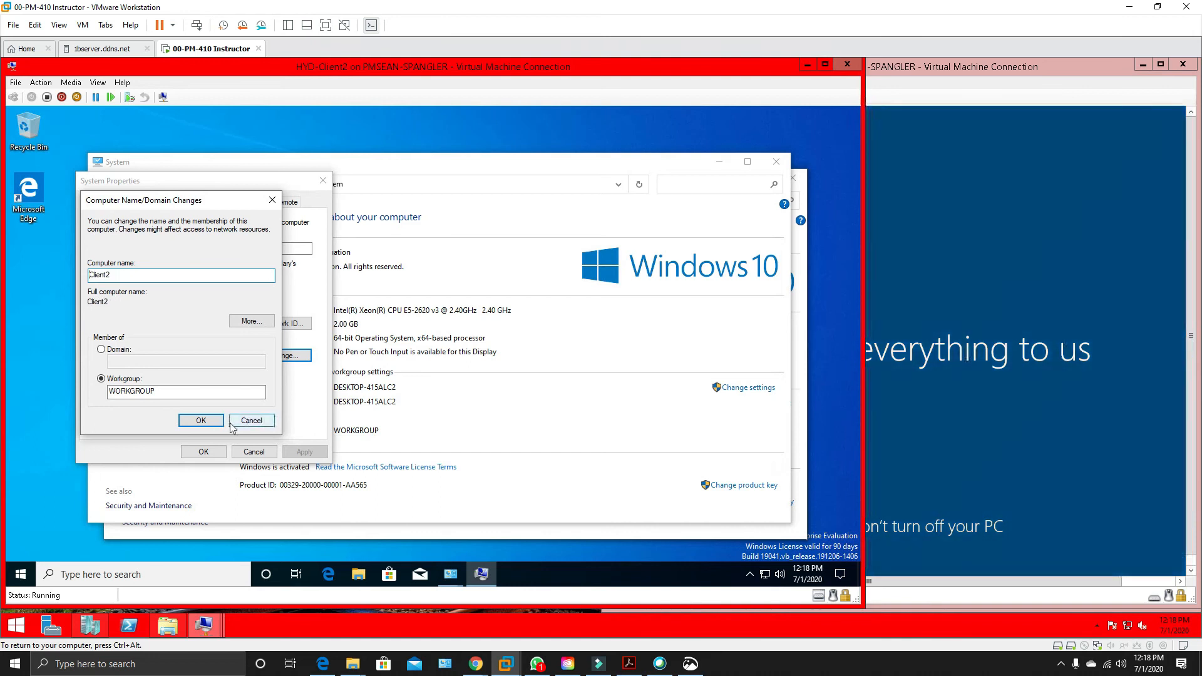
left_click(210, 424)
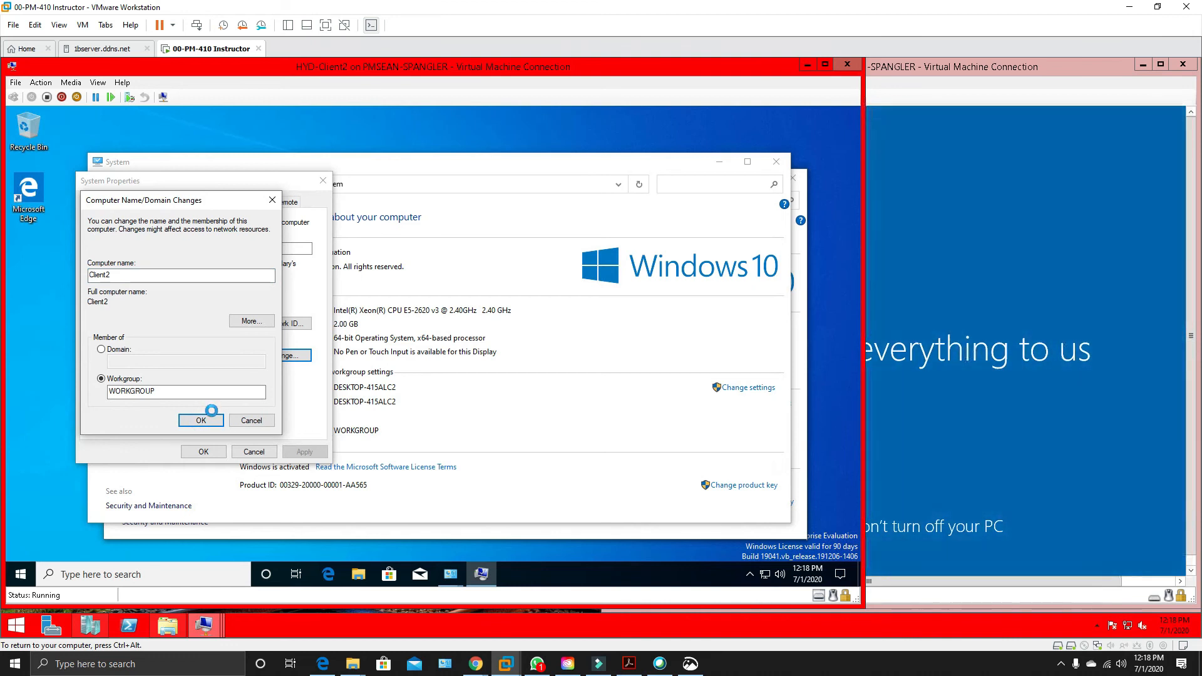
left_click(512, 357)
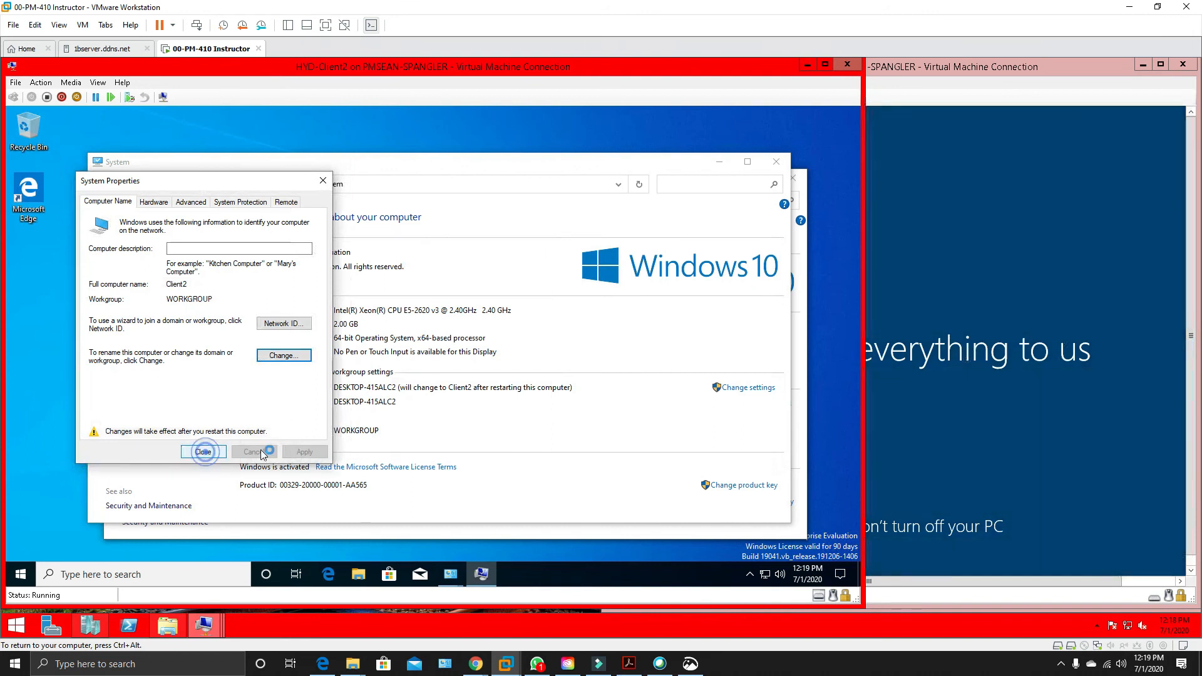
left_click(495, 351)
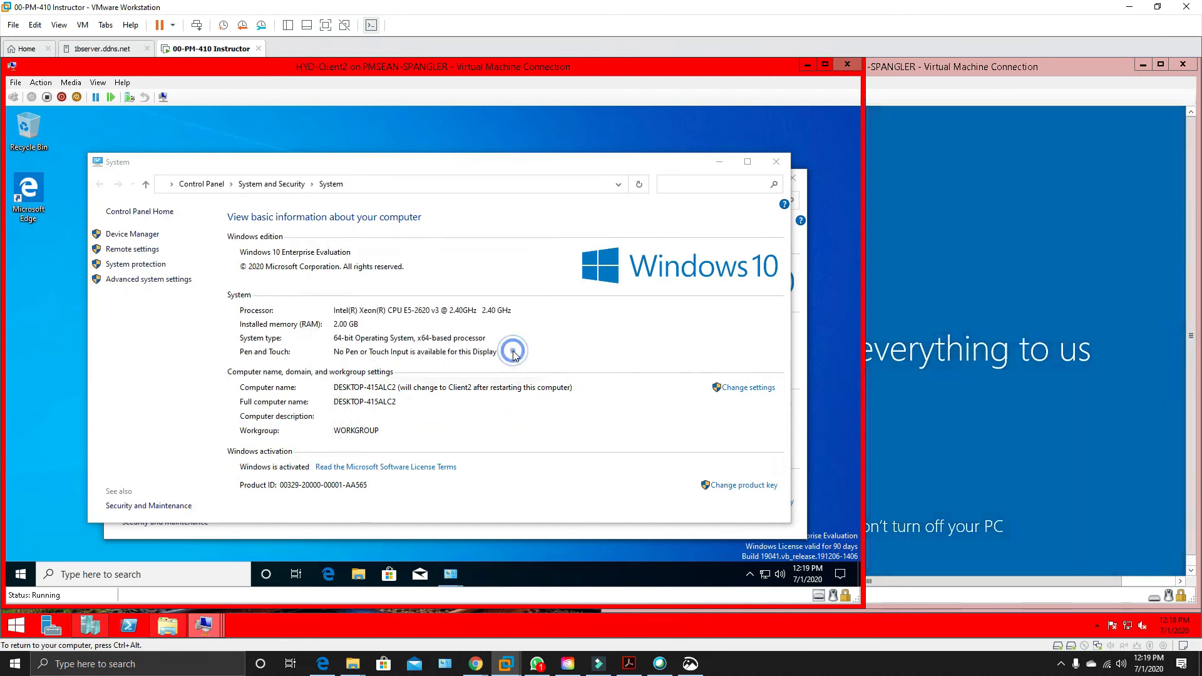
Shut down HYD-Client2 and connect to the HYD-Client3 desktop session.
left_click(23, 573)
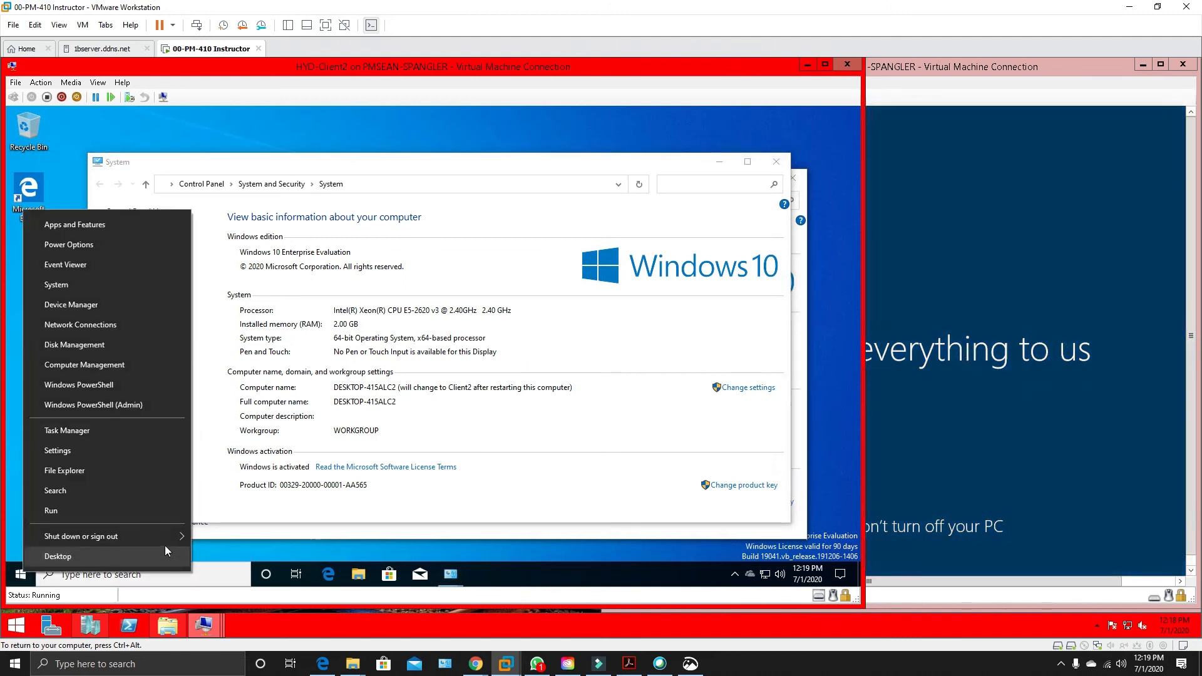
mouse_move(179, 537)
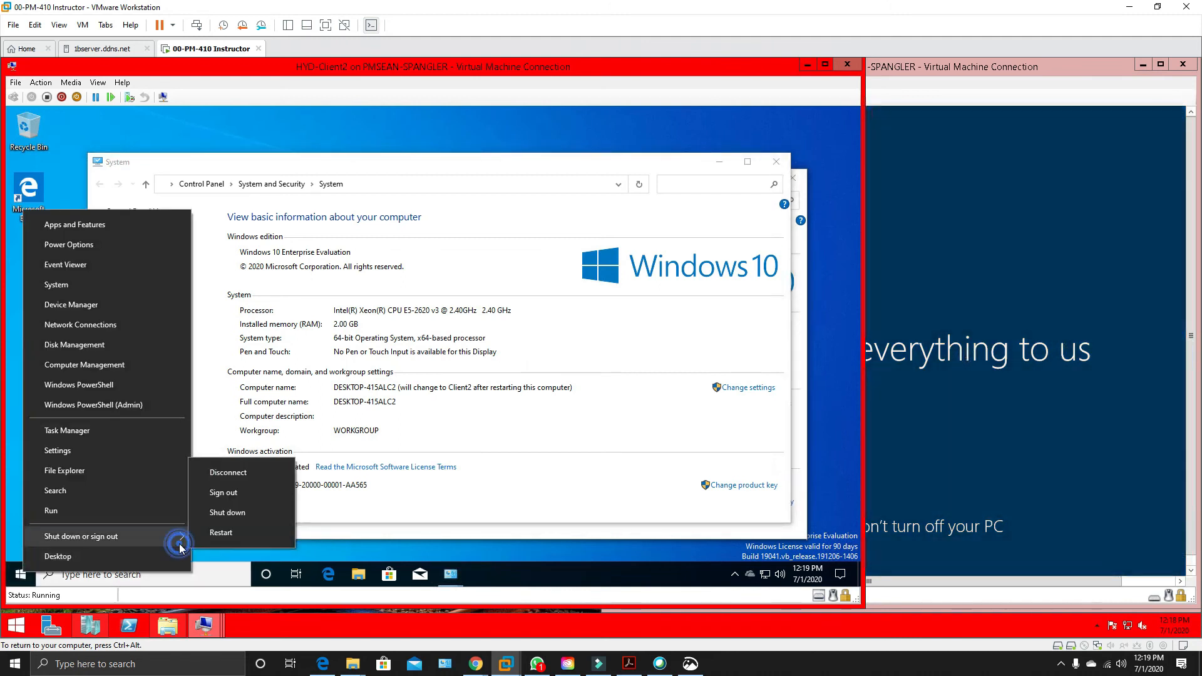
left_click(242, 514)
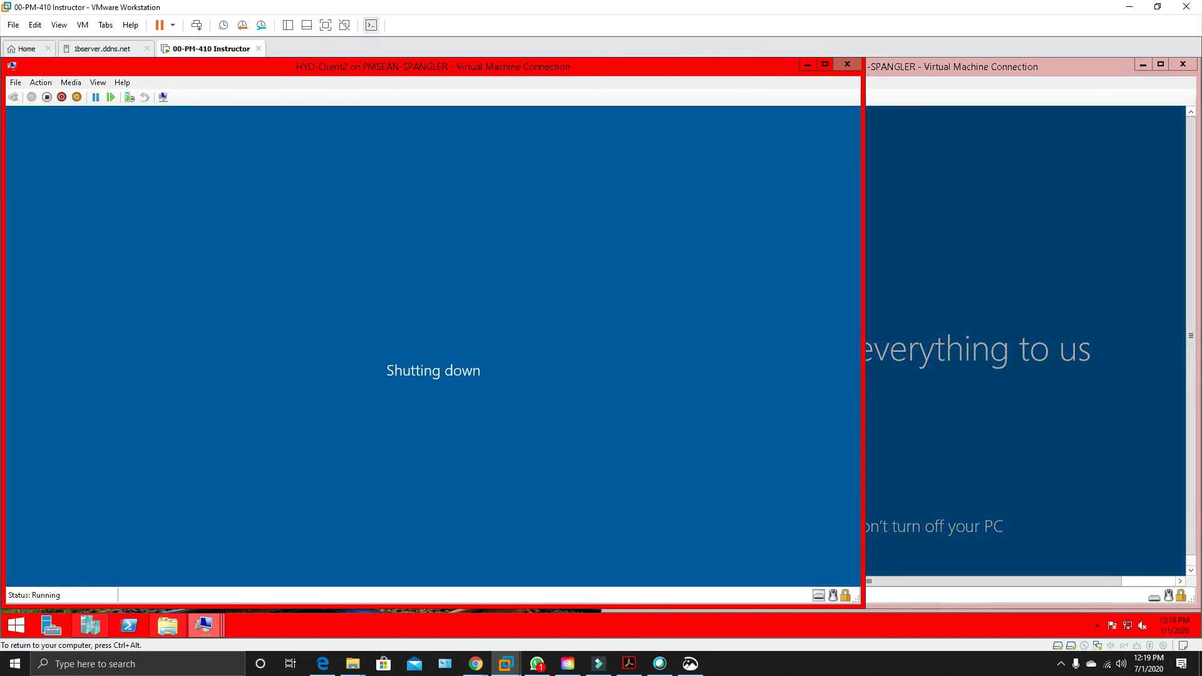
left_click(1005, 325)
left_click(943, 386)
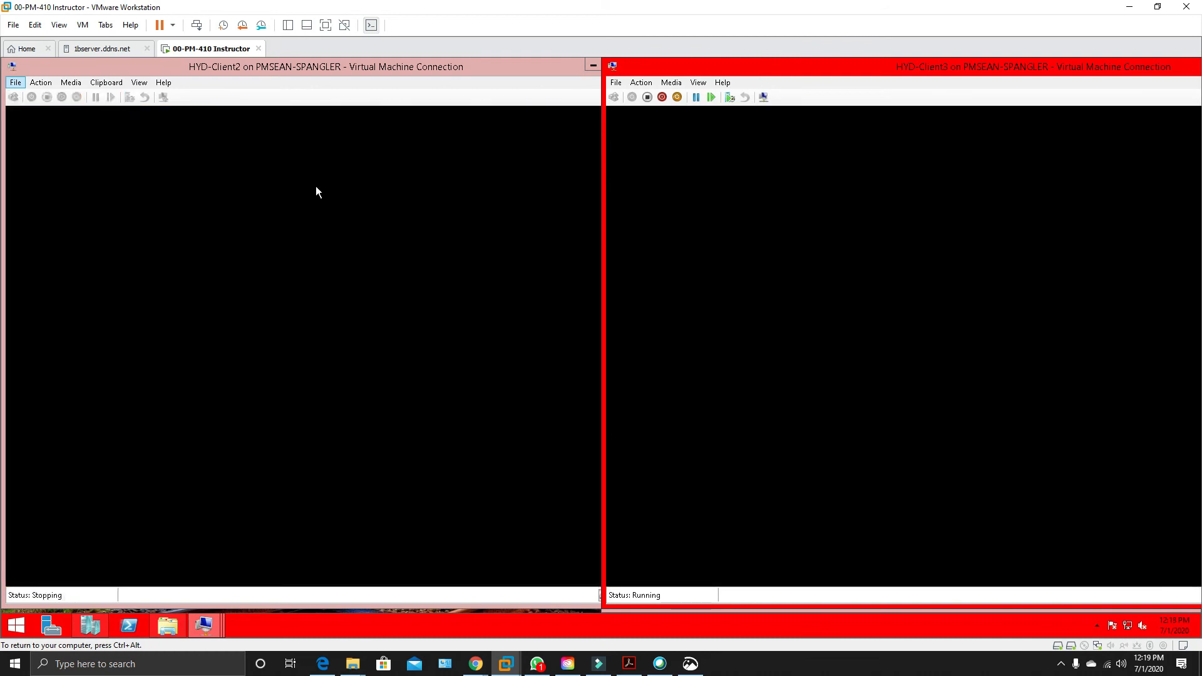
Assign HYD-Client2's network adapter to the HYD-CorpNet virtual switch and start the virtual machine.
left_click(15, 82)
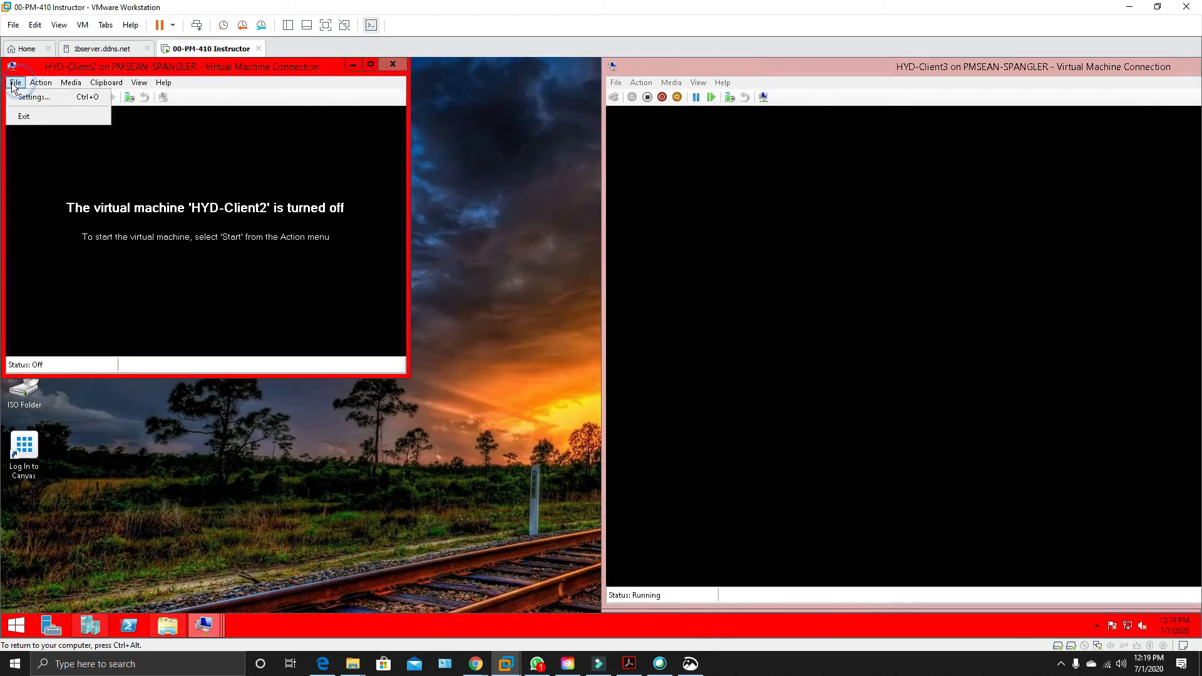
left_click(24, 99)
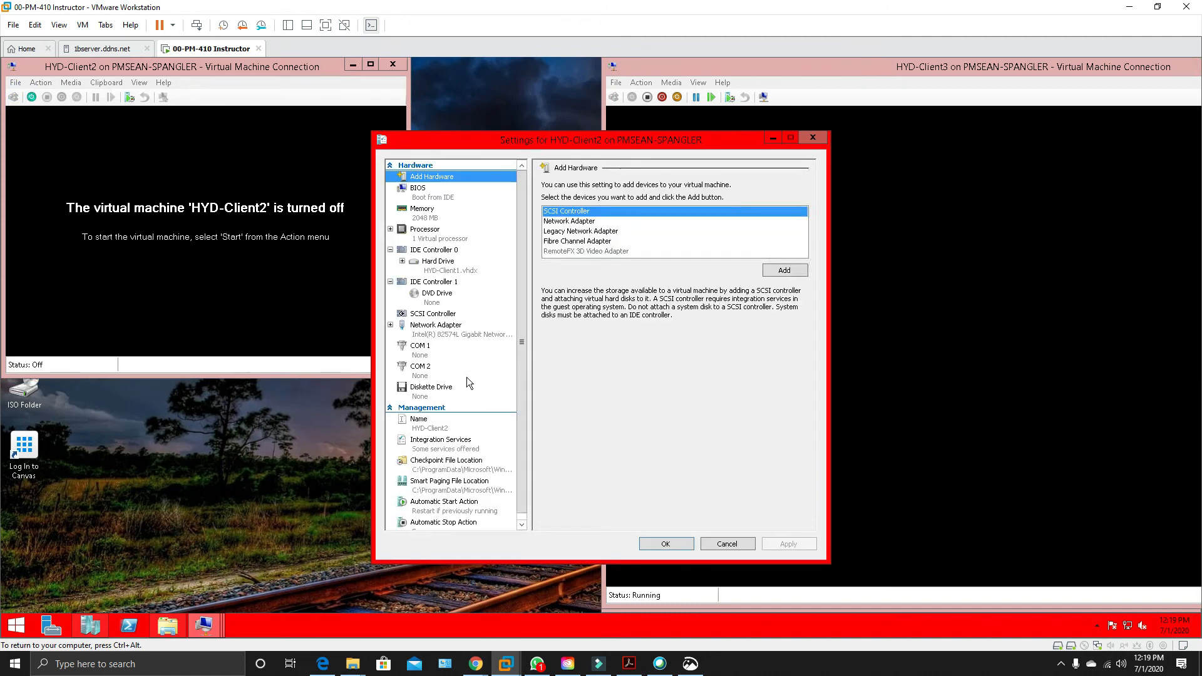
left_click(439, 328)
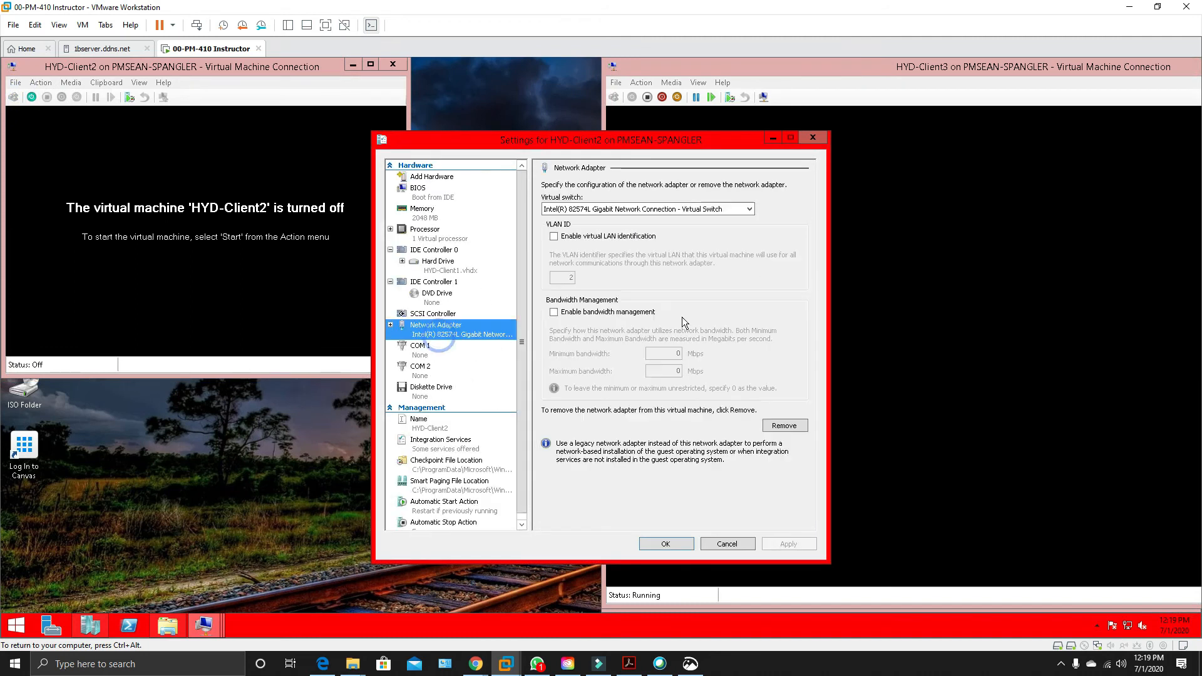
left_click(750, 210)
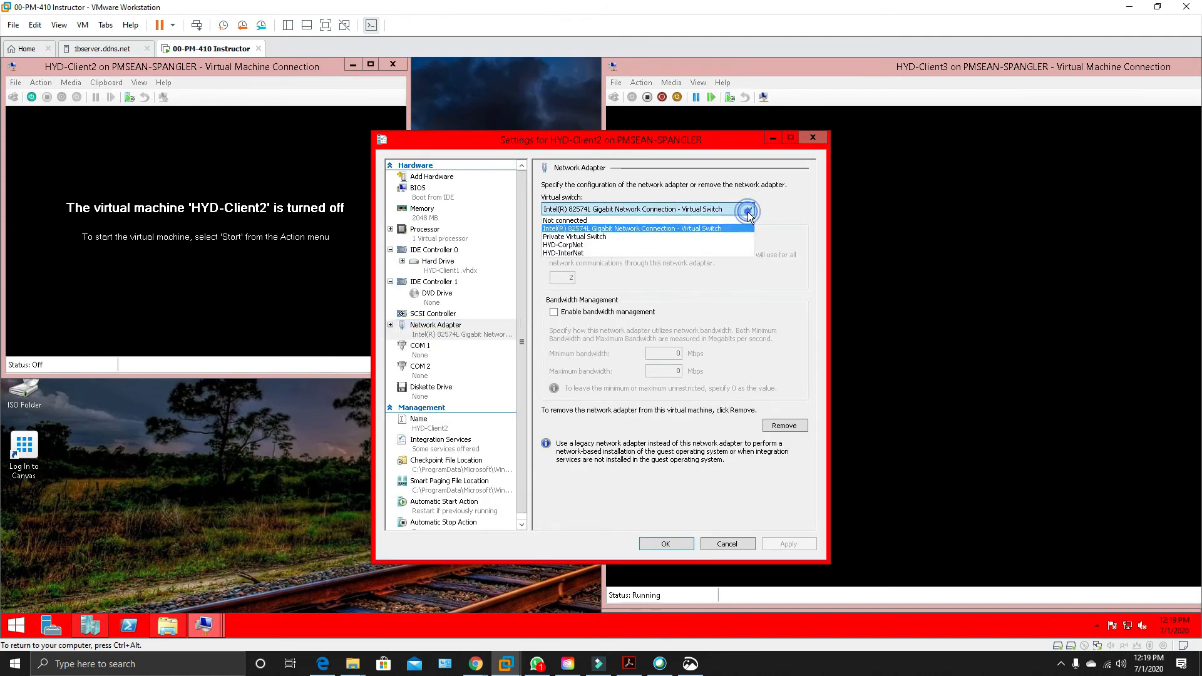
left_click(605, 245)
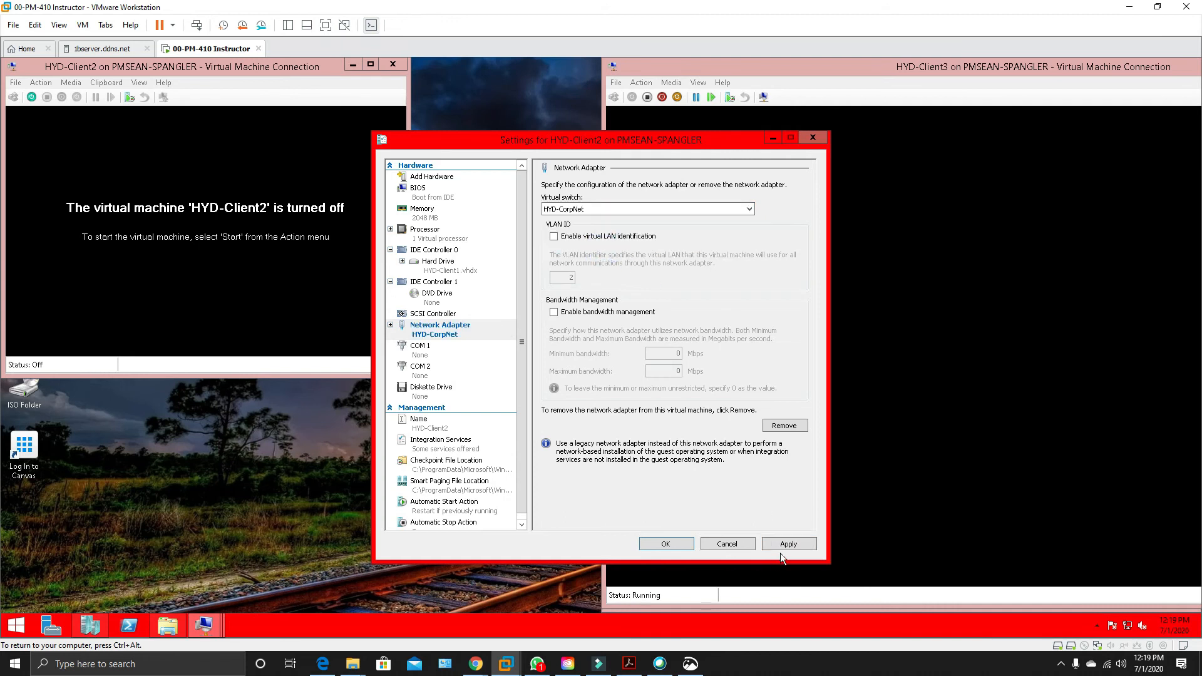
left_click(797, 546)
left_click(657, 547)
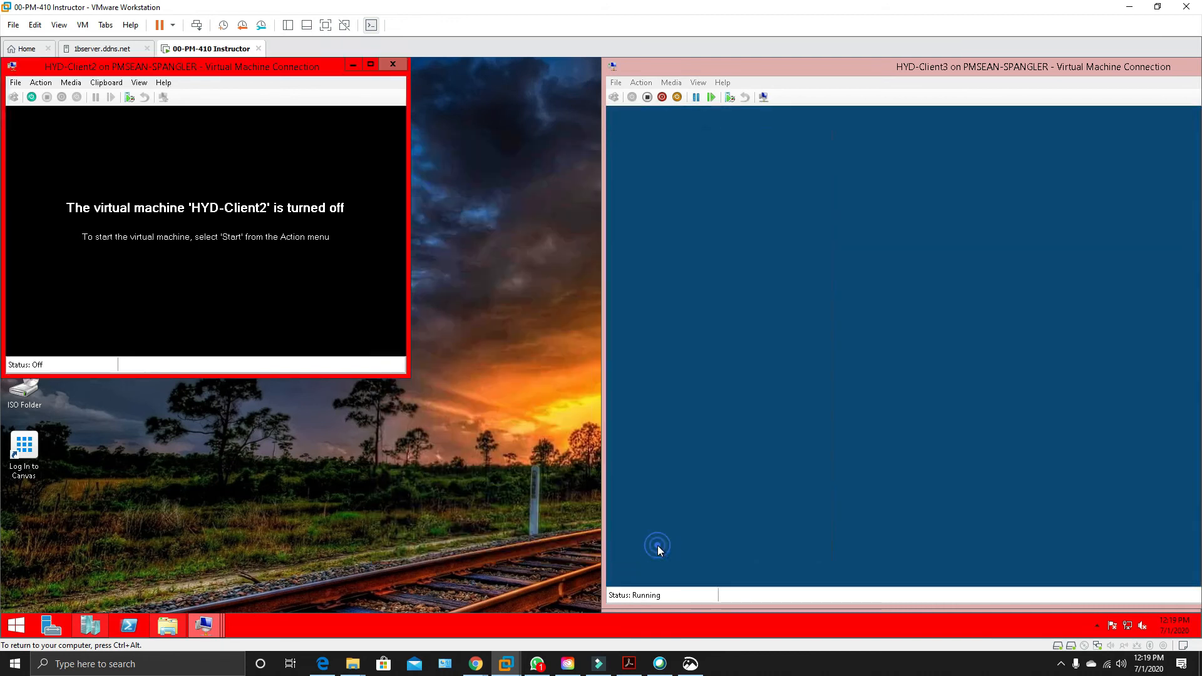
left_click(32, 97)
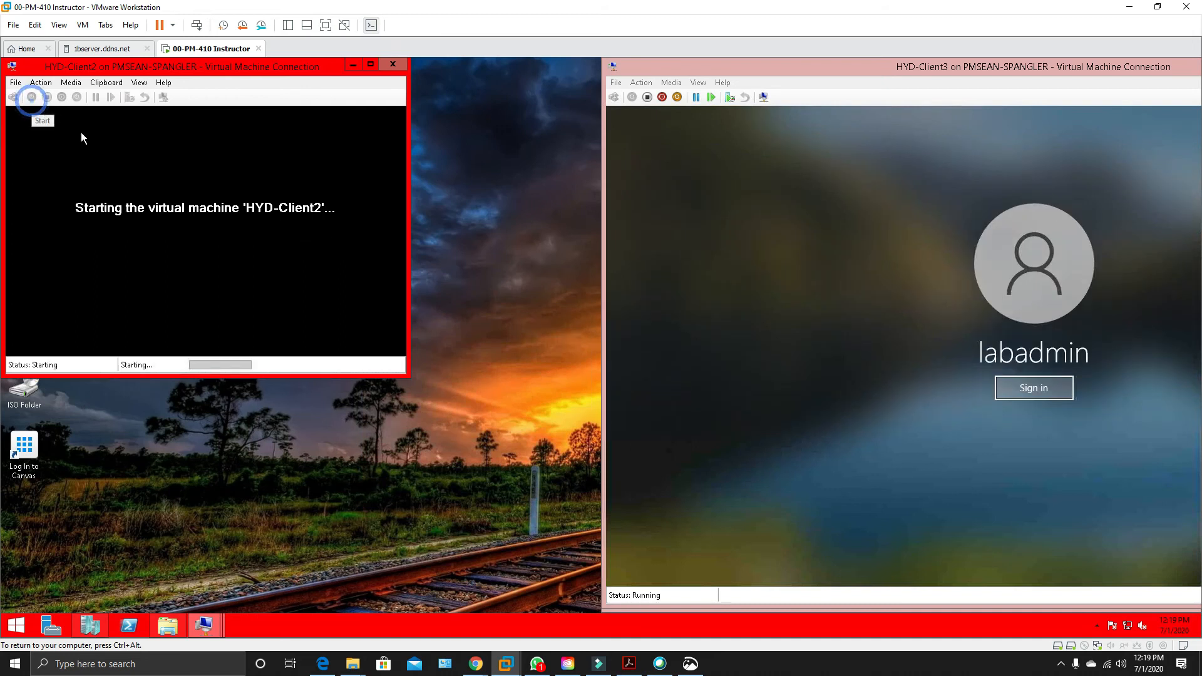
Sign in to HYD-Client3 as labadmin while HYD-Client2 starts.
left_click(1015, 389)
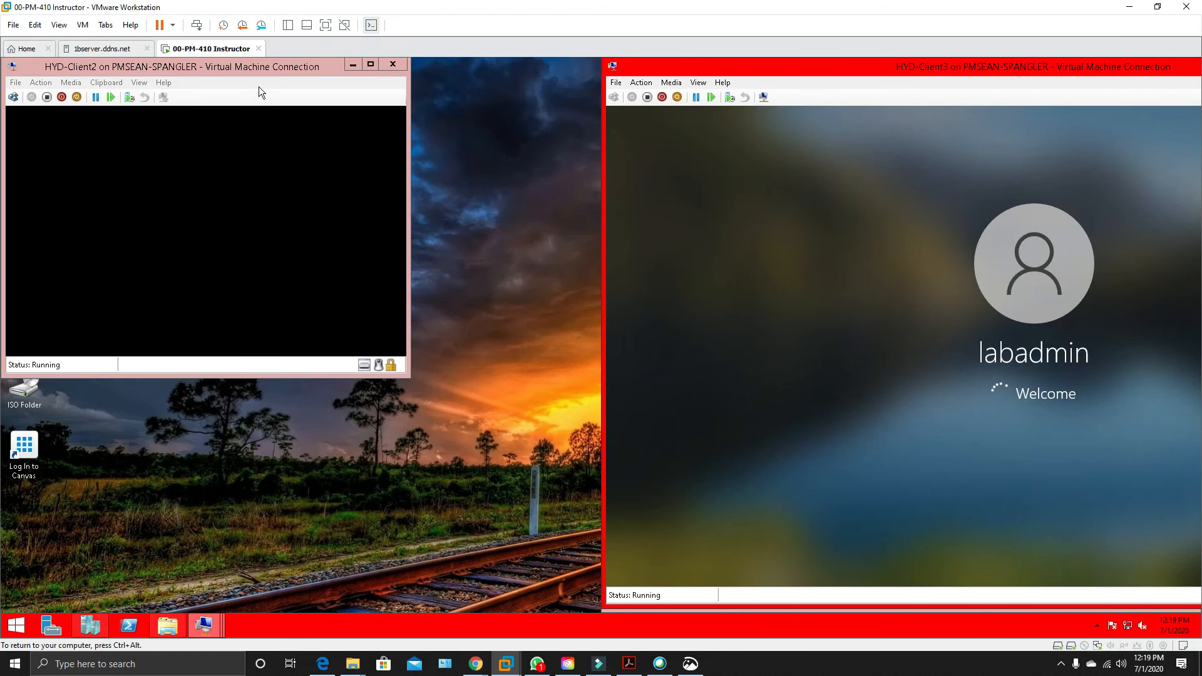
double_click(229, 71)
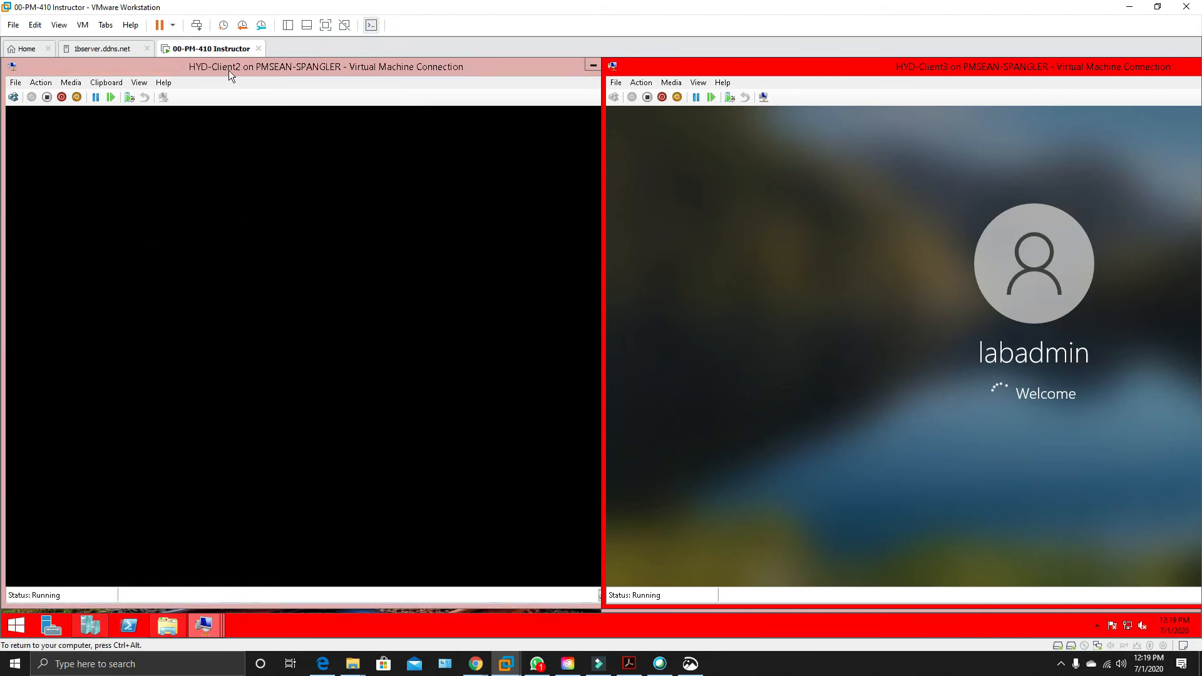
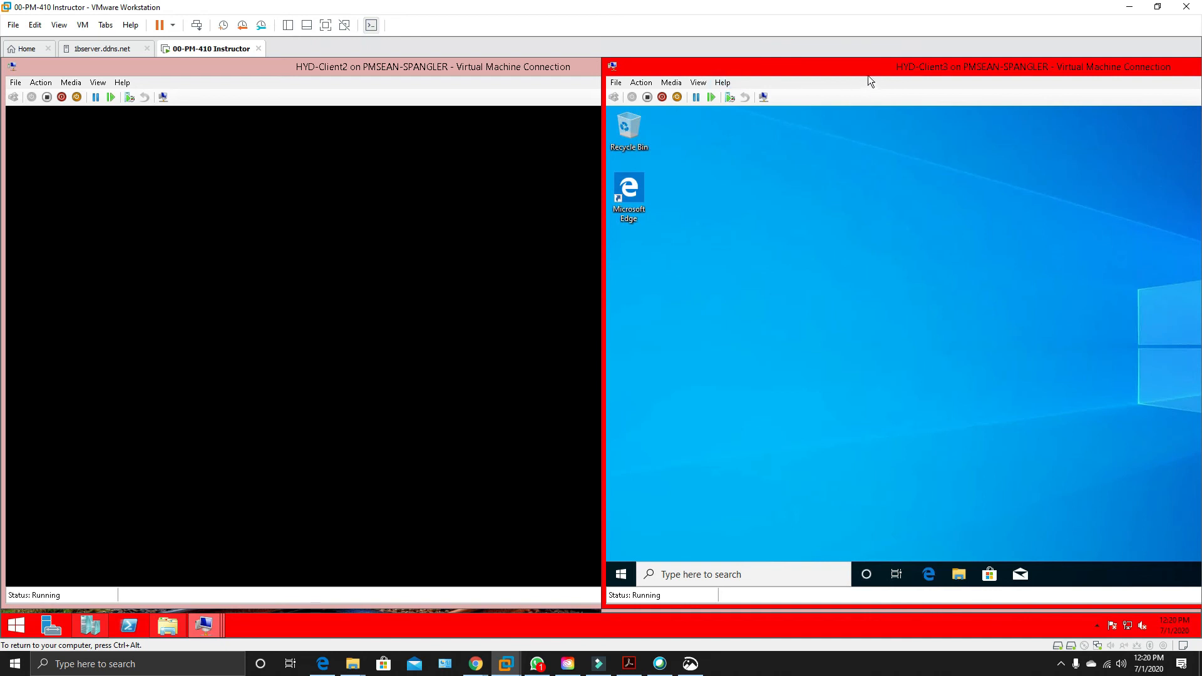
Minimize the HYD-Client3 session, connect to HYD-Client4 beside HYD-Client2, and choose Domain join instead in its Windows setup.
left_click_drag(872, 70, 636, 108)
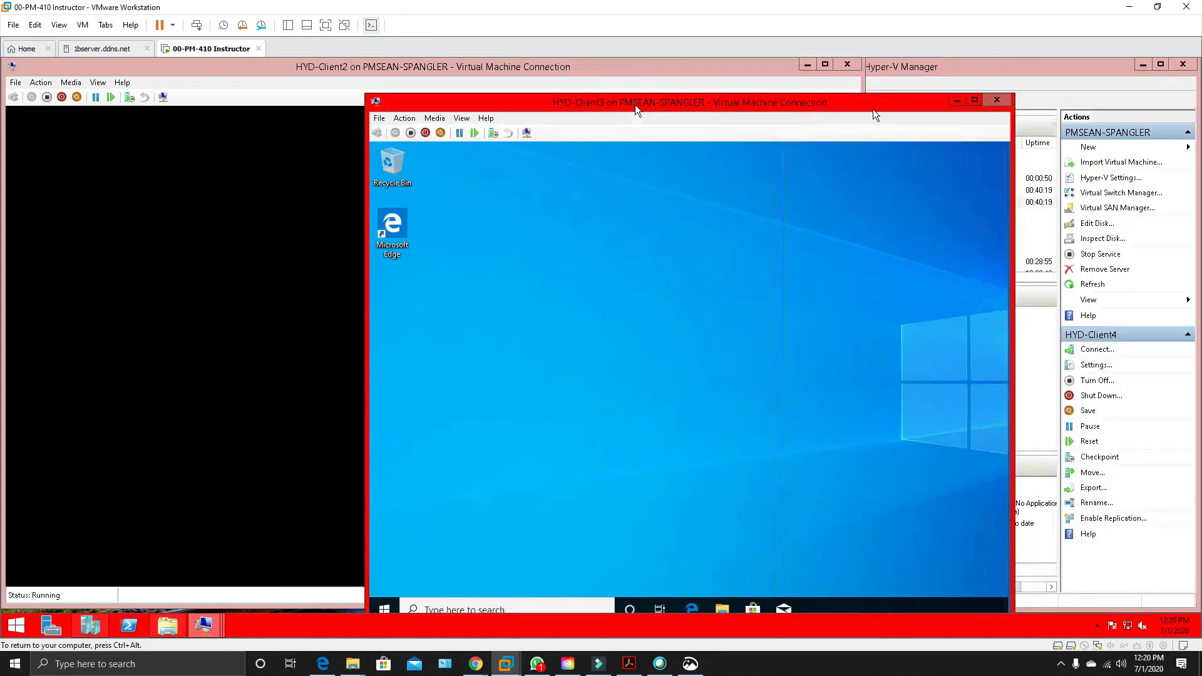
left_click(961, 102)
left_click(949, 225)
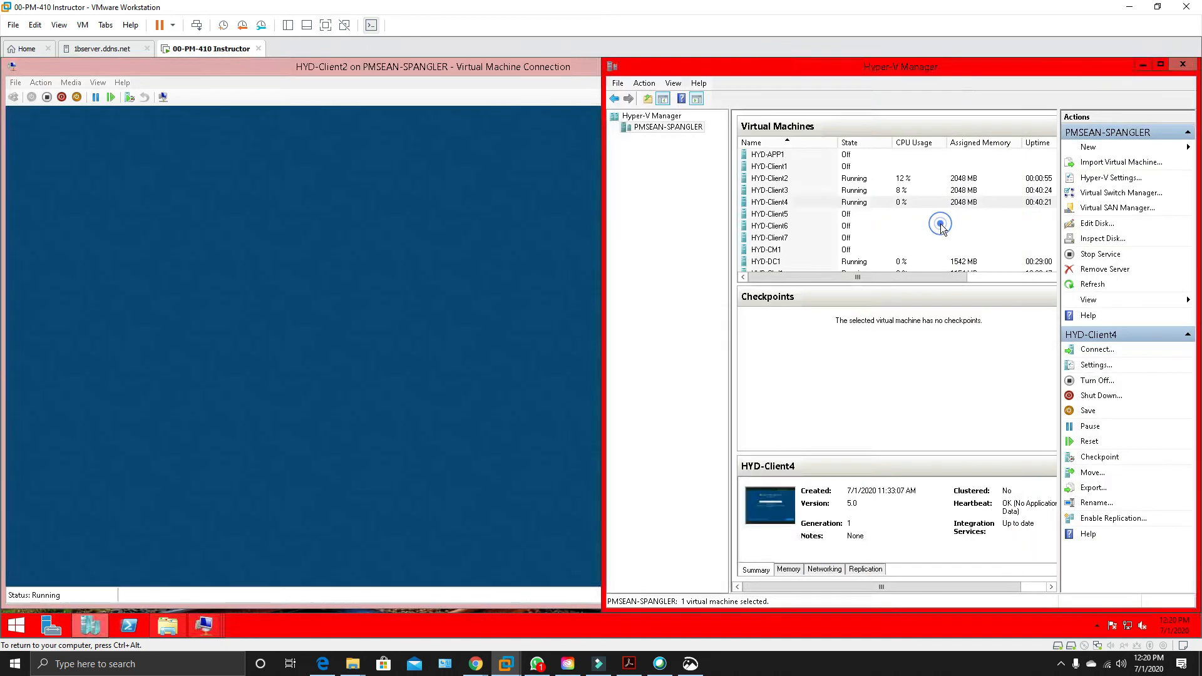
double_click(818, 201)
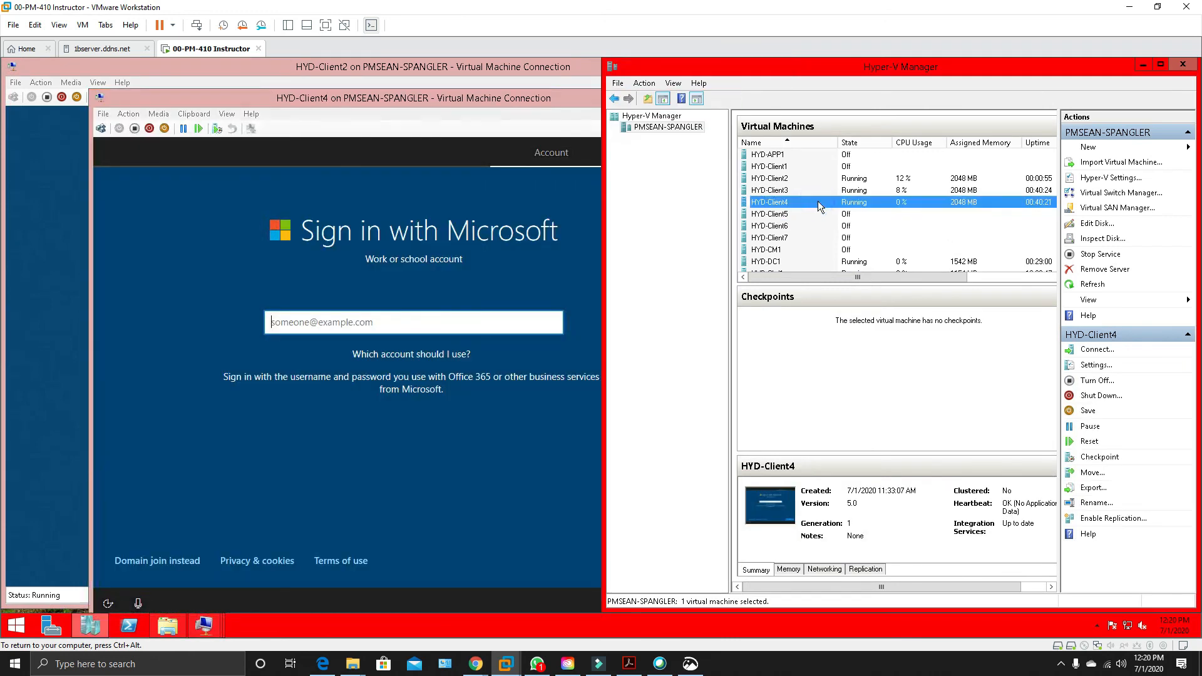
left_click_drag(441, 99, 1001, 74)
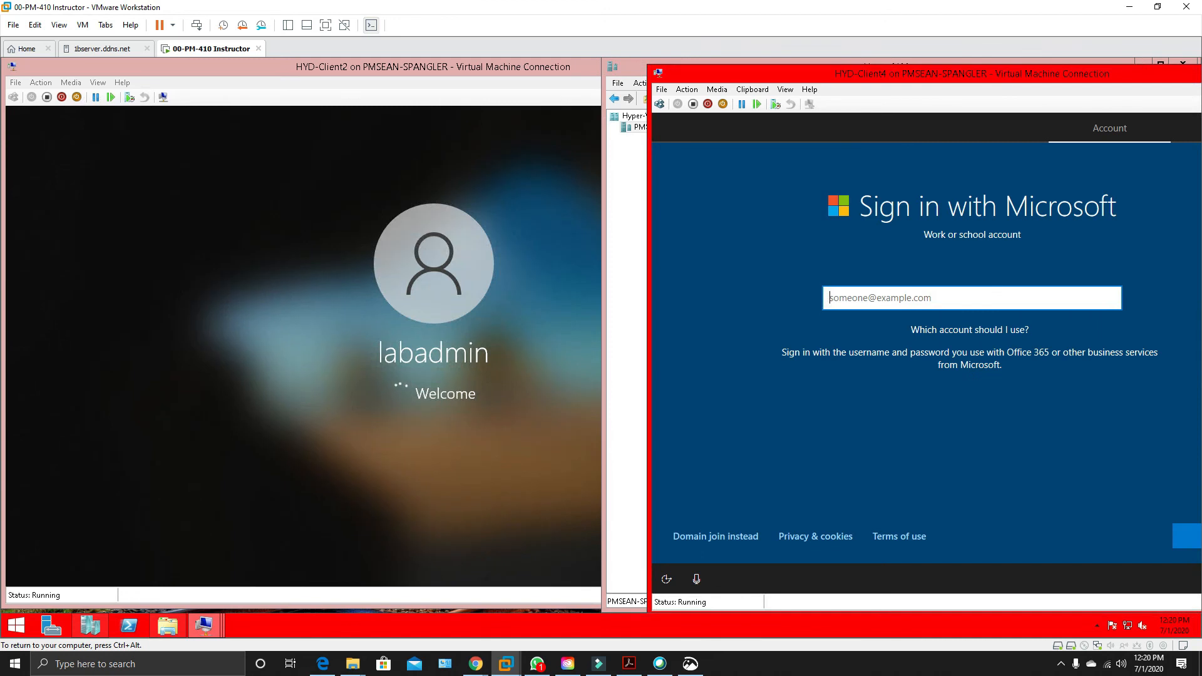
left_click(742, 538)
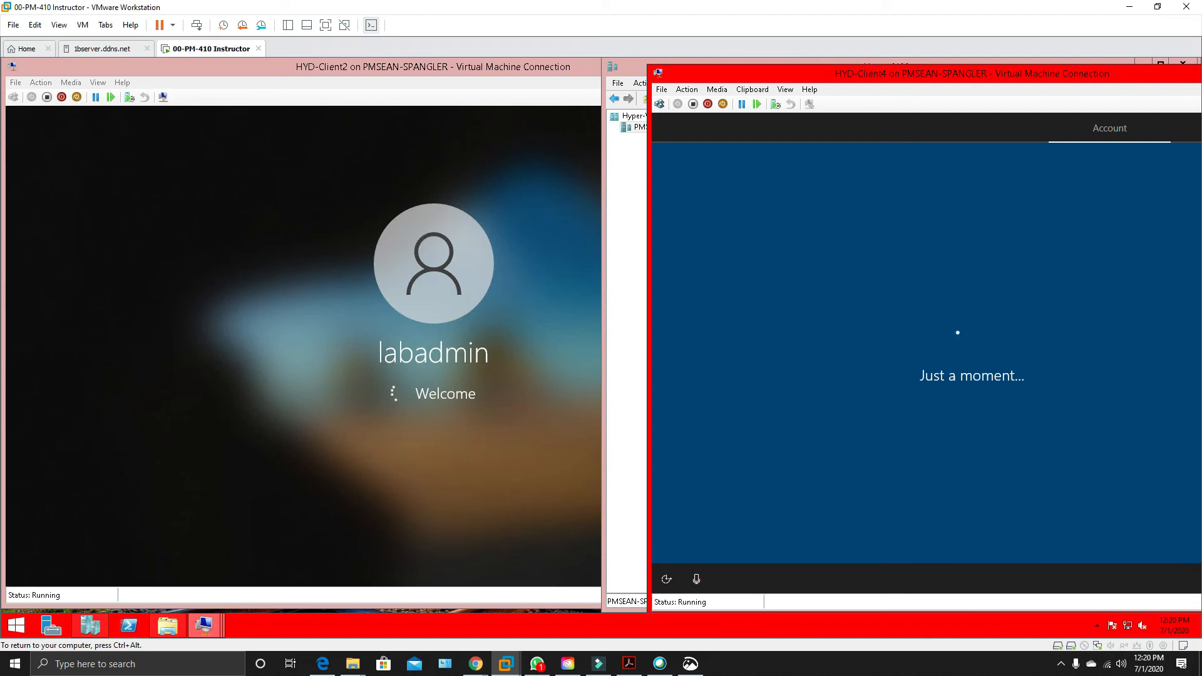
left_click_drag(866, 73, 817, 66)
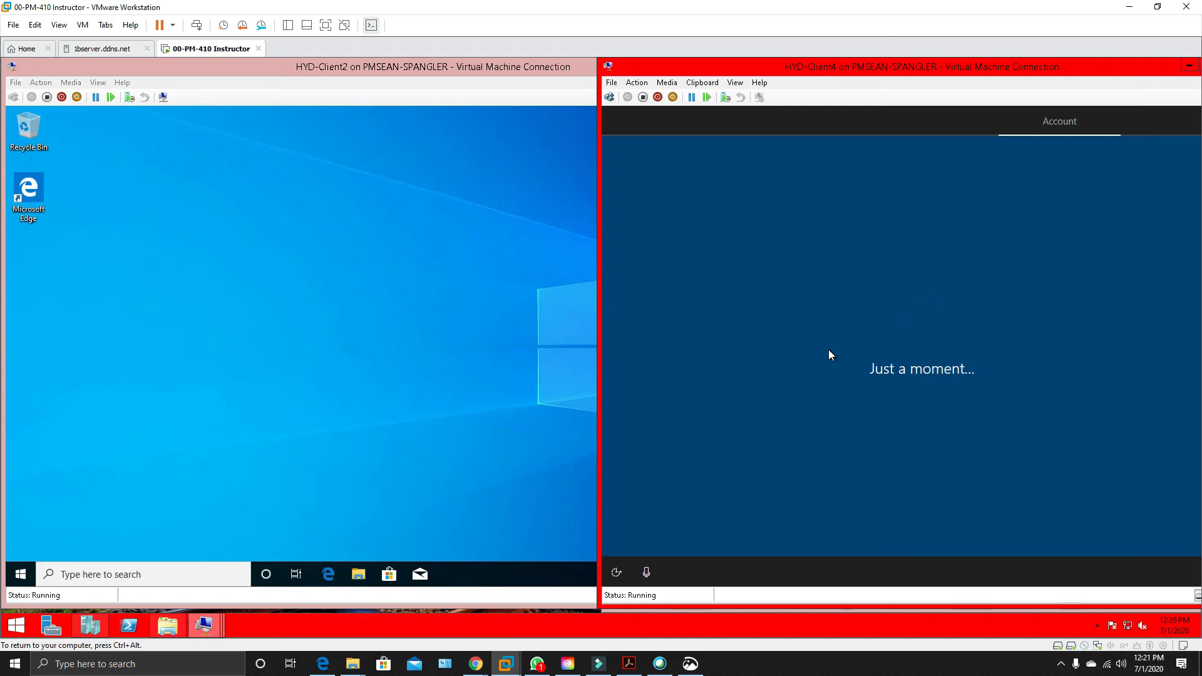
Change the labadmin account password on HYD-Client2, leaving the old password blank and entering and confirming the new password.
left_click(444, 301)
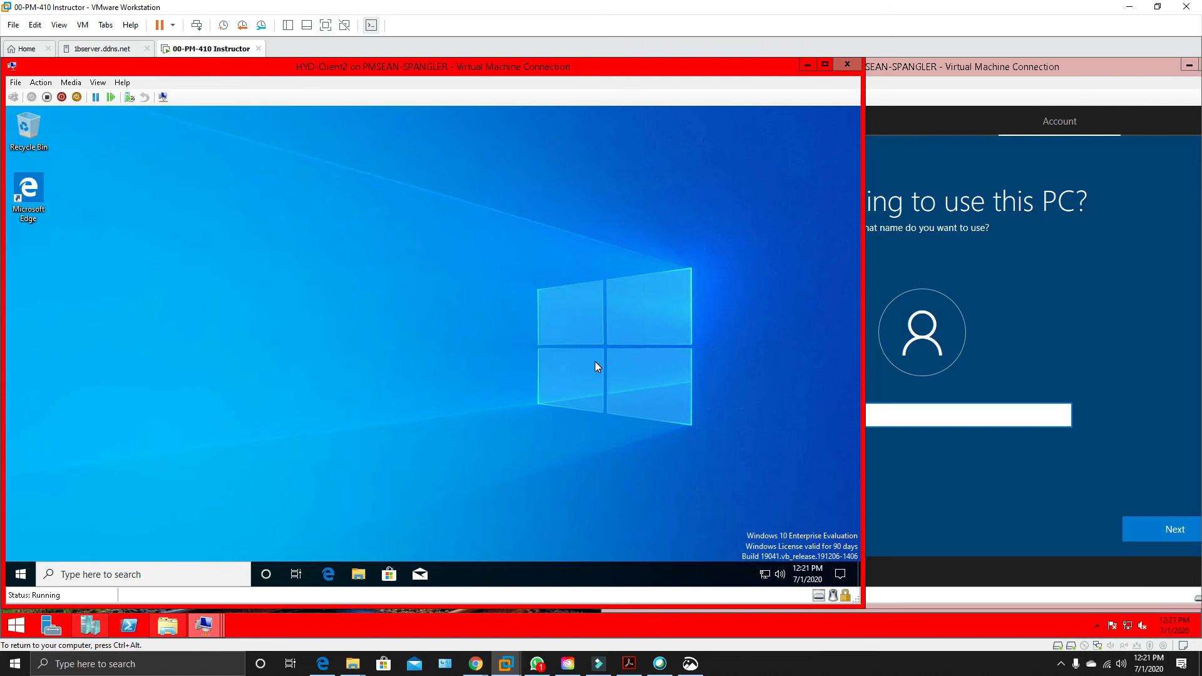
key("ctrl+alt+End")
left_click(455, 317)
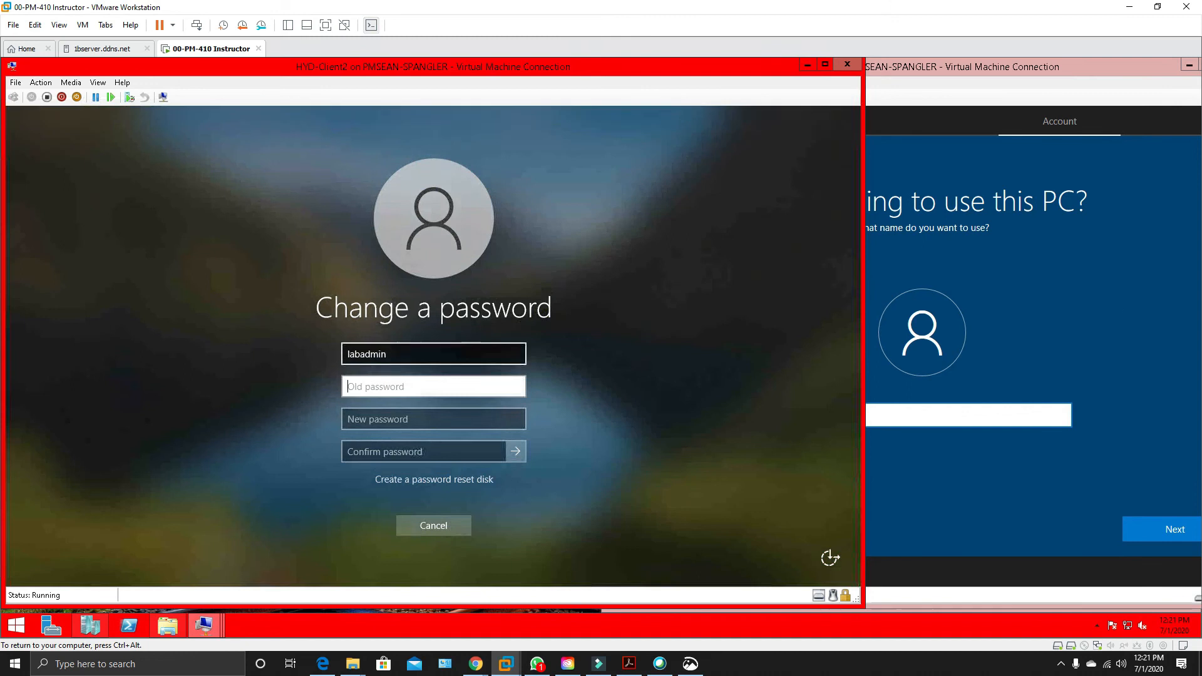
left_click(422, 419)
type("Pa$$w0rd")
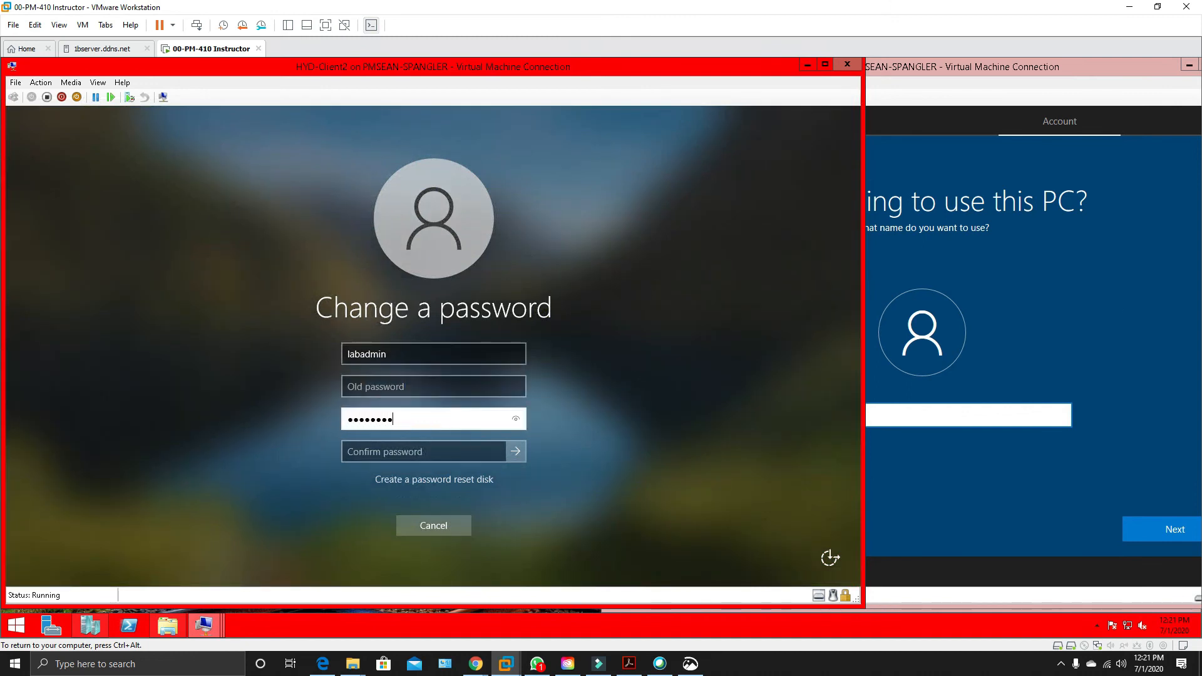
key("Tab")
type("Pa$$w0rd")
left_click(499, 450)
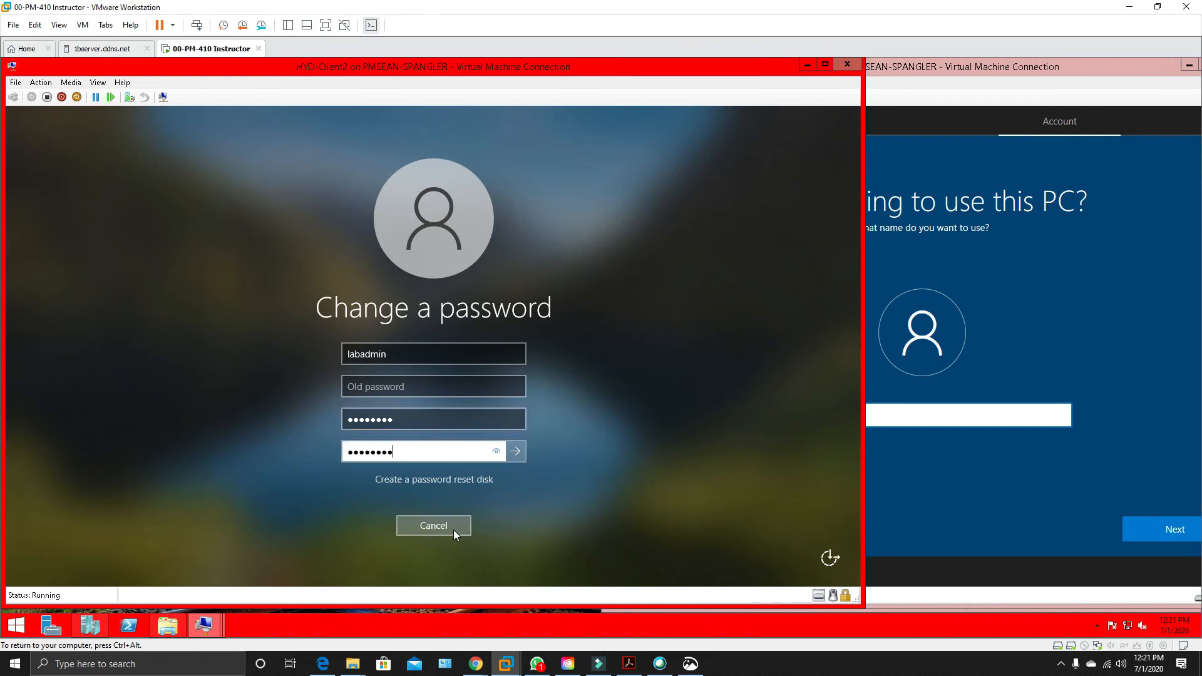
left_click(514, 449)
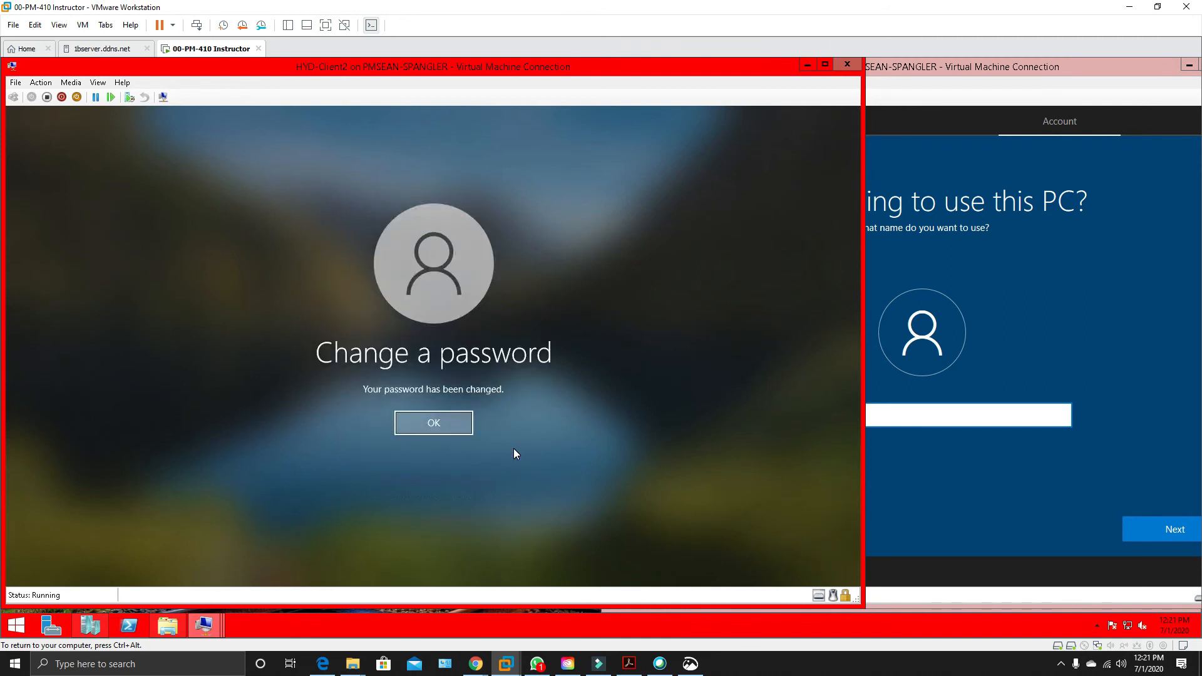
left_click(440, 422)
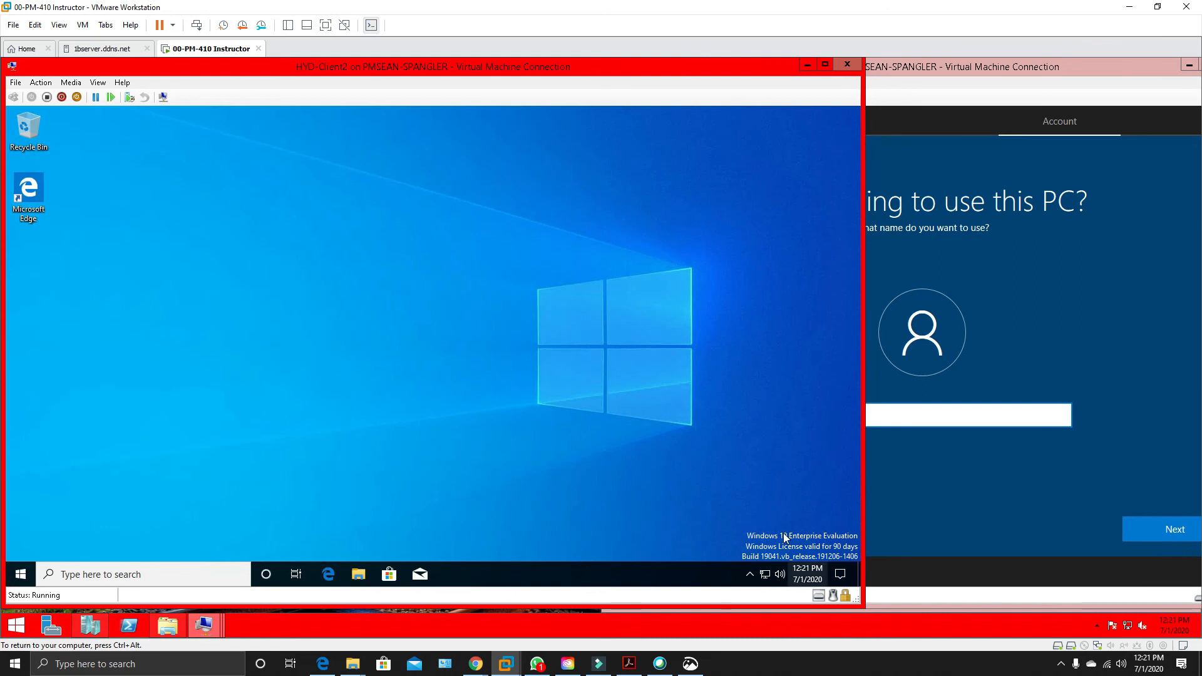
Open the Computer Name/Domain Changes dialog from HYD-Client2's System settings.
left_click(18, 574)
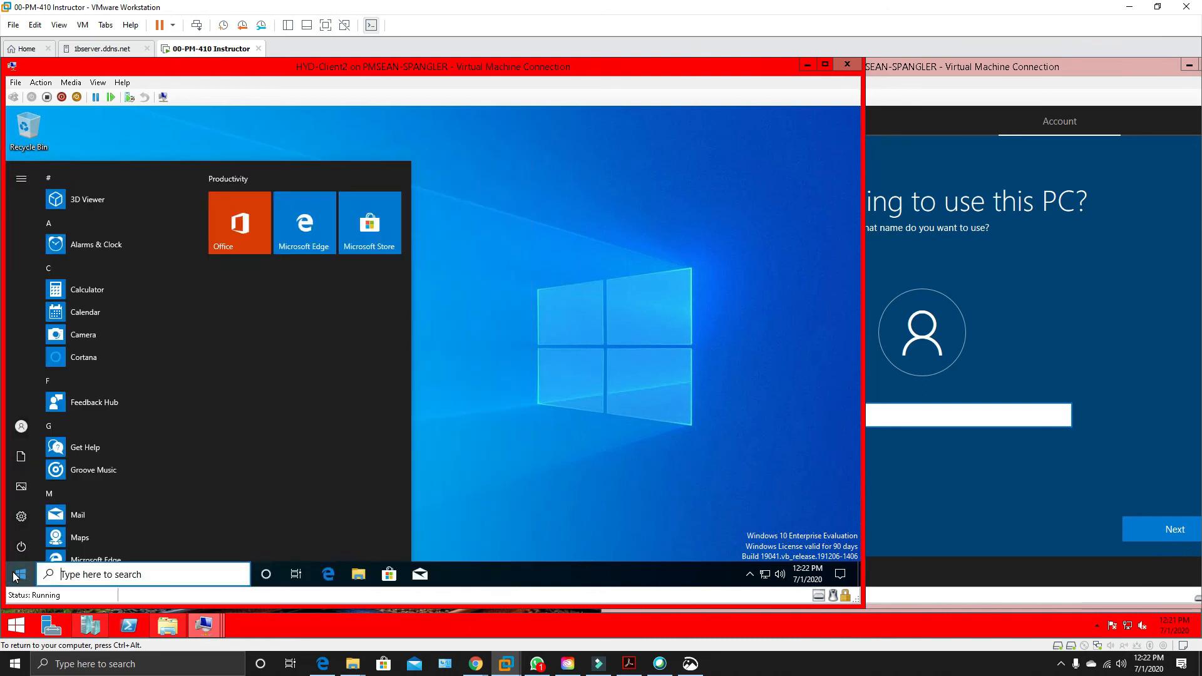
type("sysd")
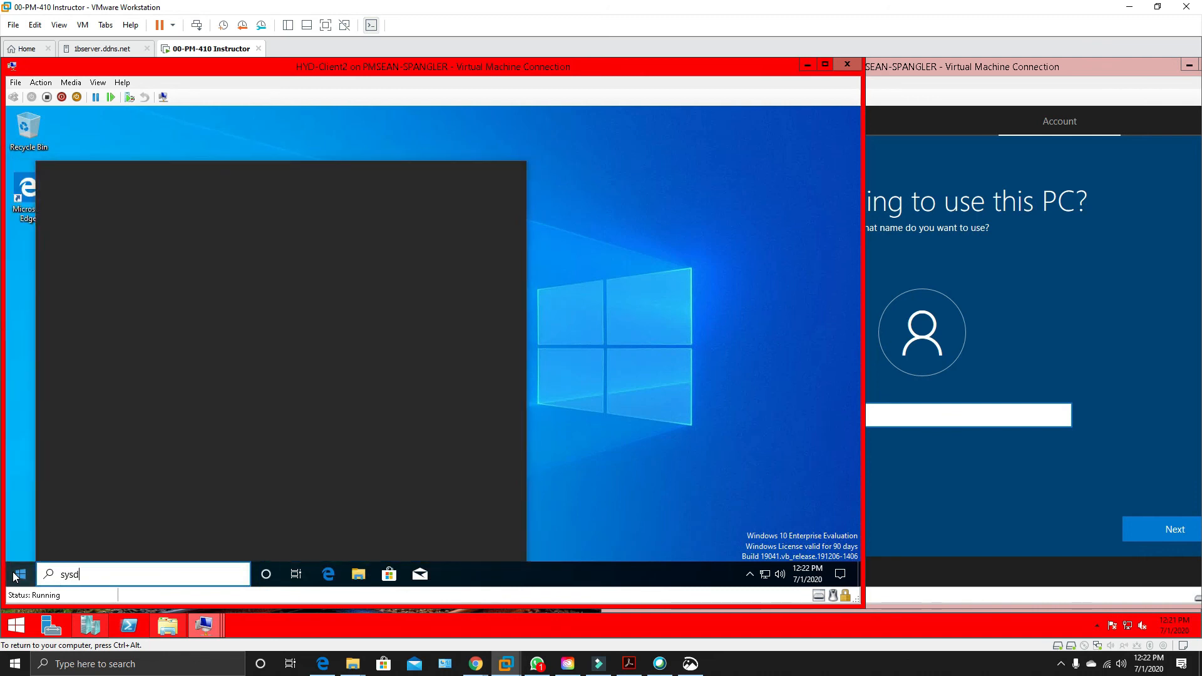
key("BackSpace")
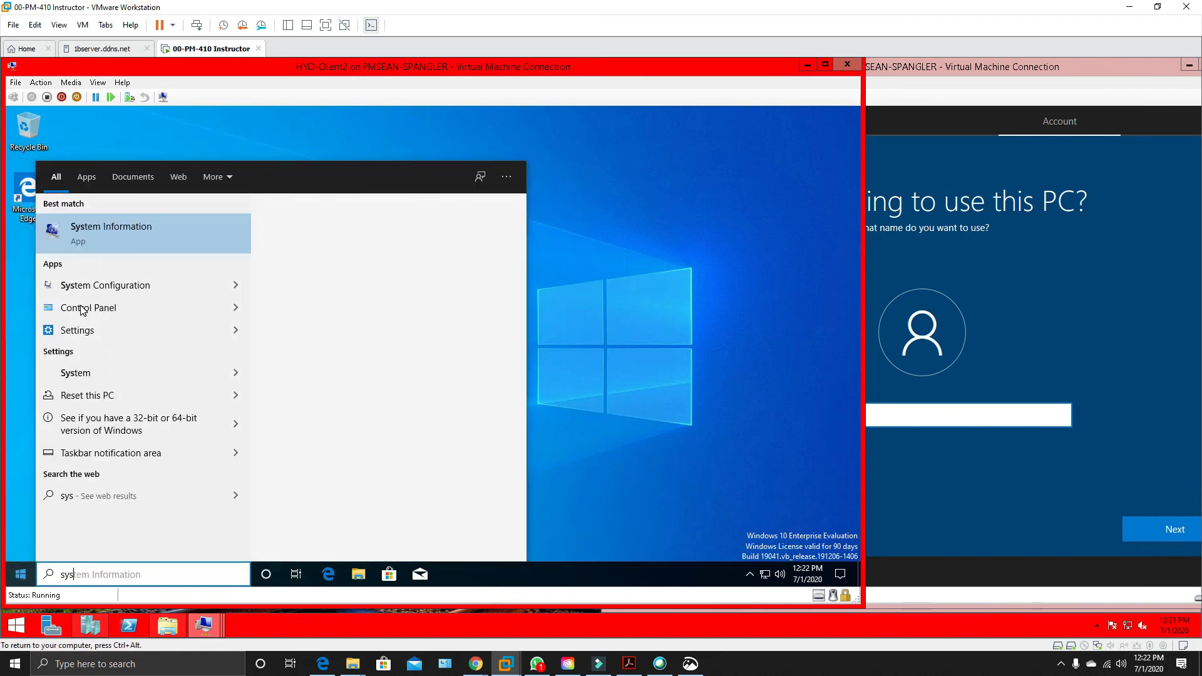
left_click(90, 375)
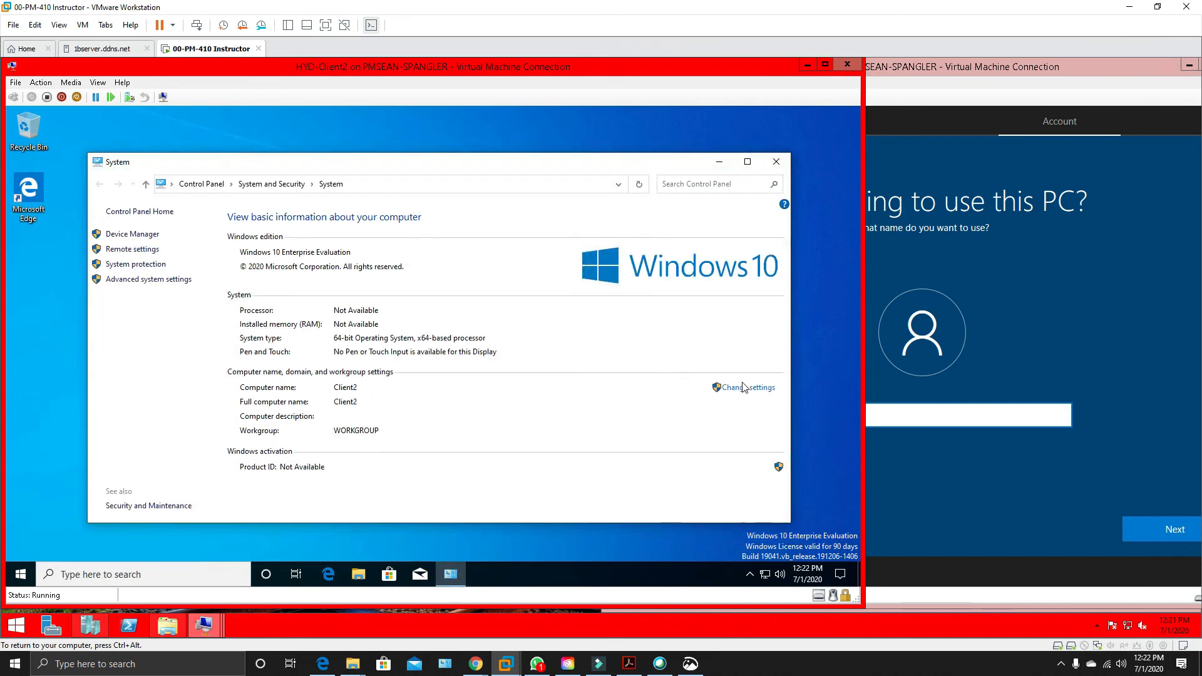
left_click(753, 391)
left_click(733, 388)
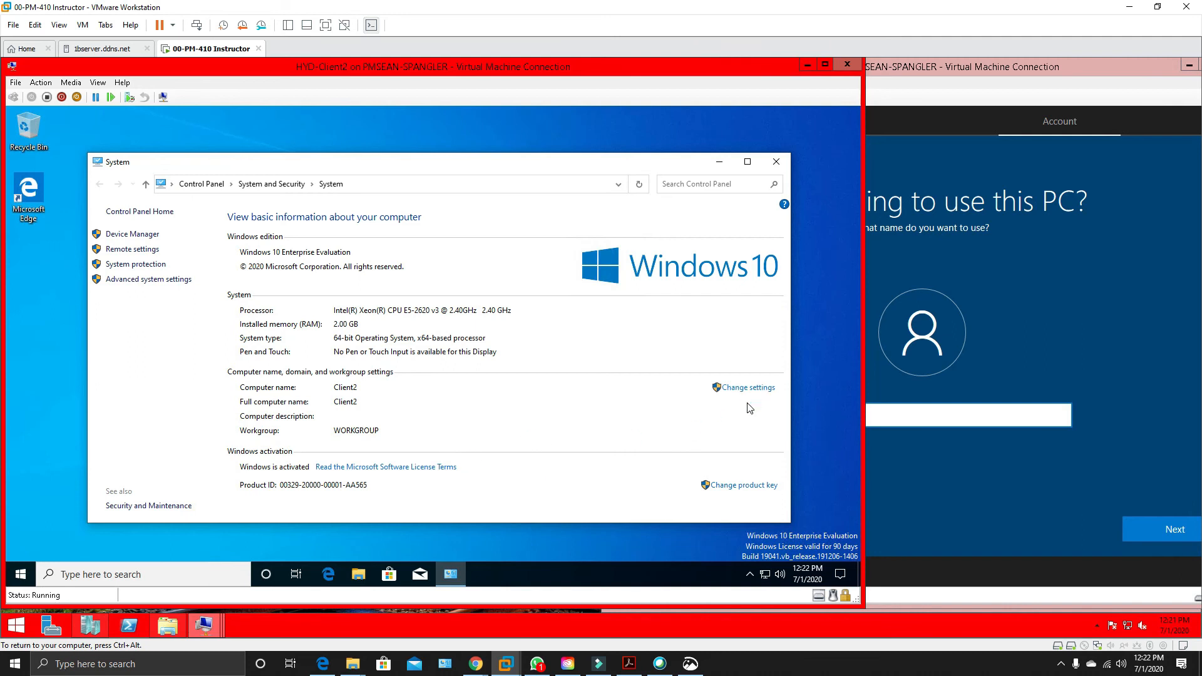
left_click(316, 388)
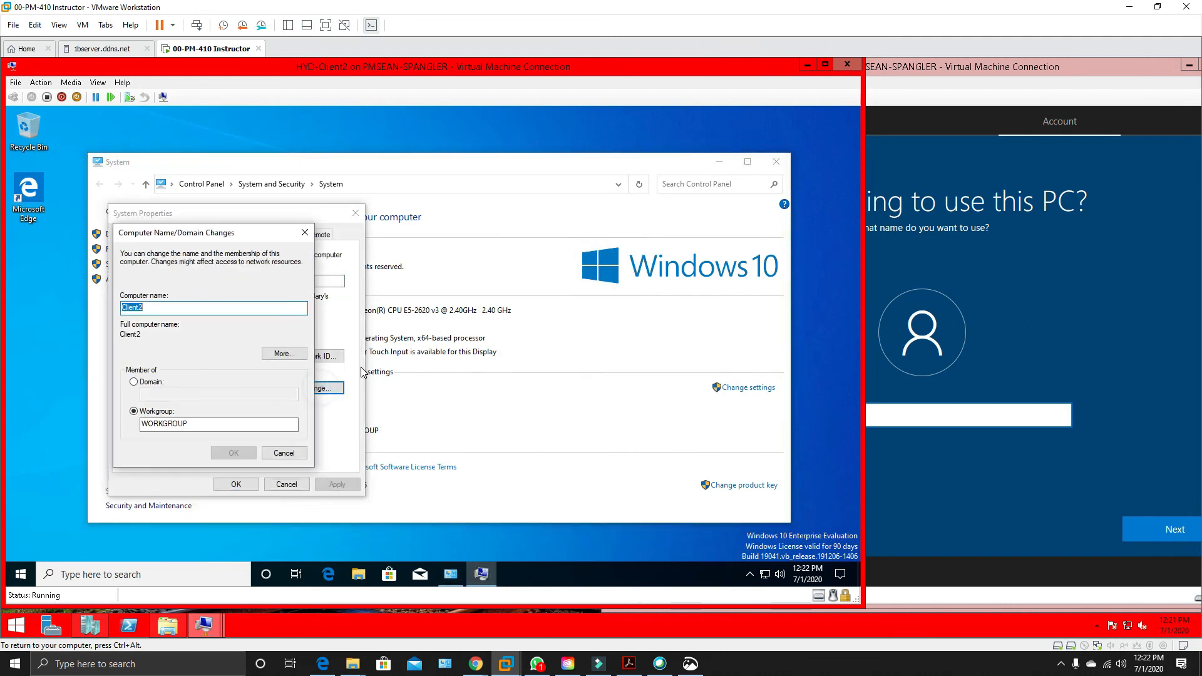
Set HYD-Client2's domain membership to corp and authorize the join as labadmin with the account password.
left_click(151, 383)
left_click(151, 389)
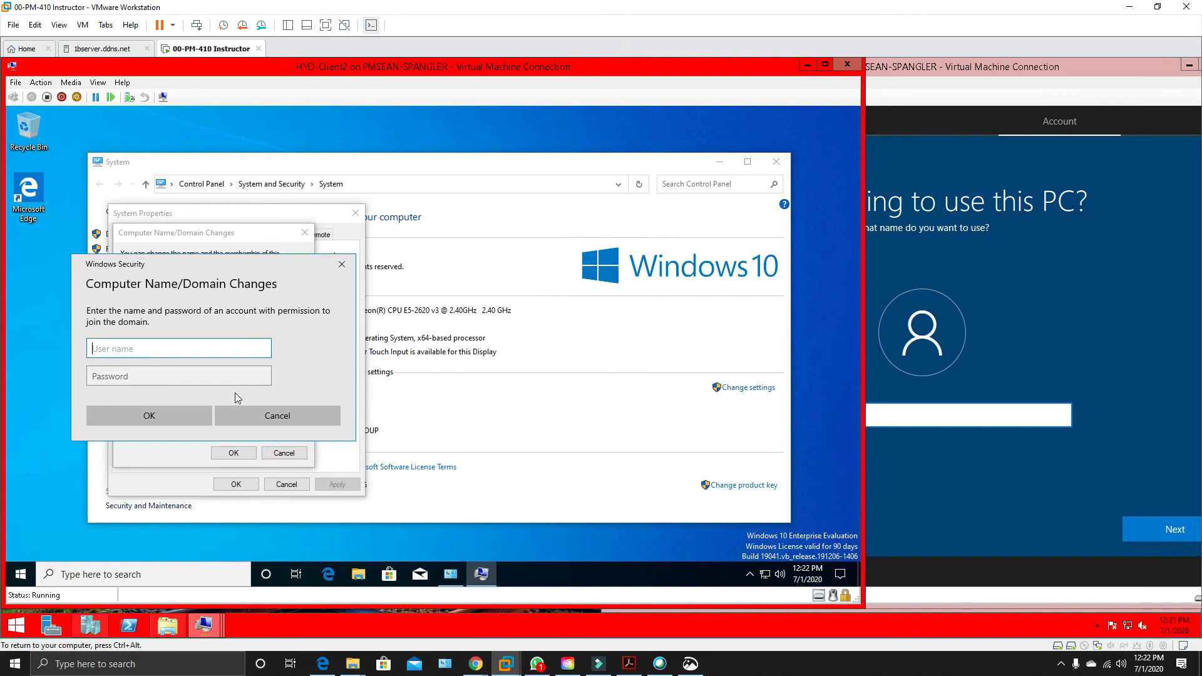
type("labadmin")
key("Tab")
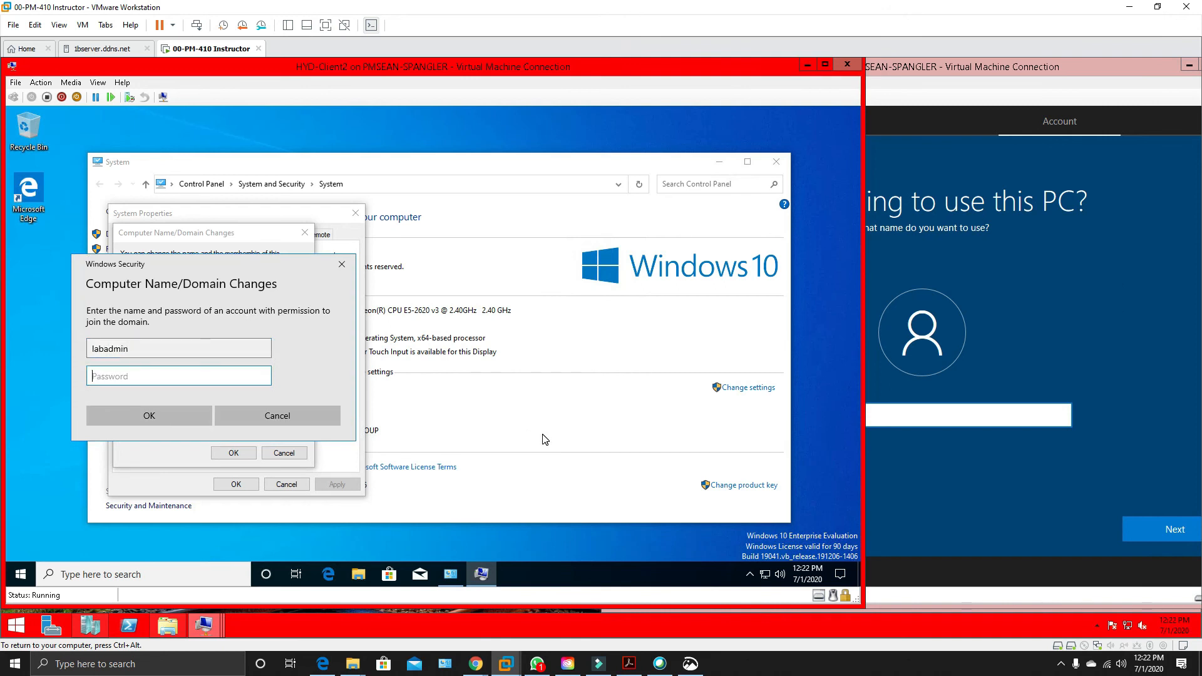
type("P")
key("Return")
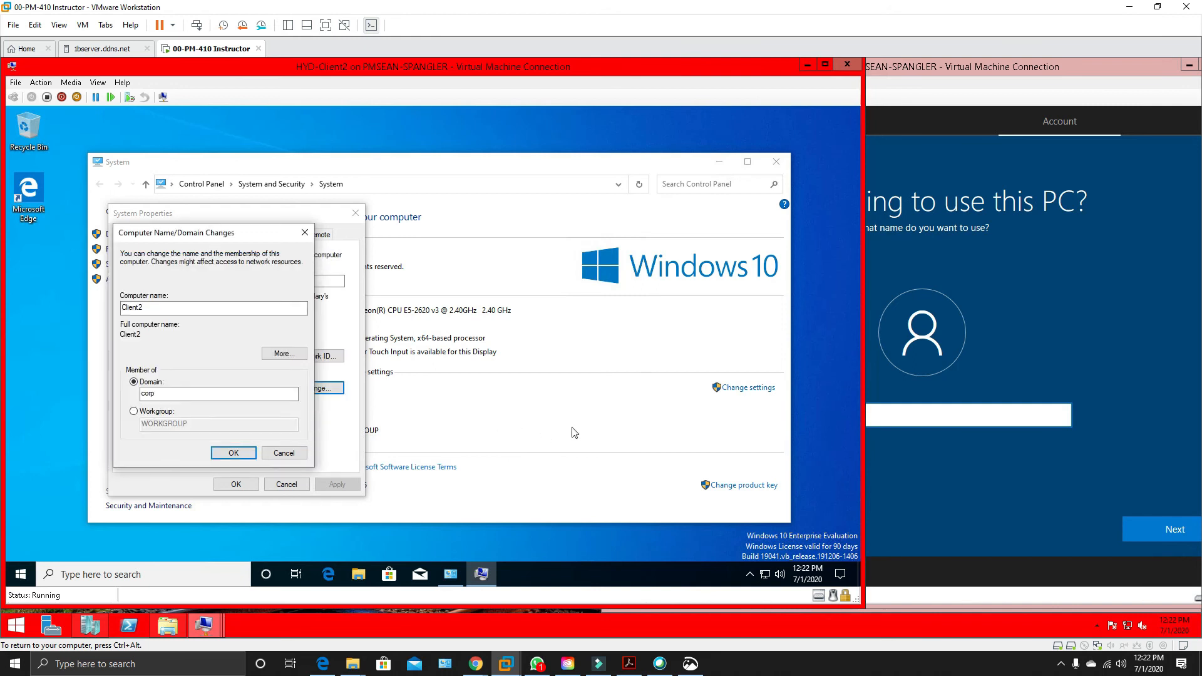
Create the LabAdmin account with a blank password in HYD-Client4's setup, and minimize the System window on HYD-Client2.
left_click(1015, 420)
type("LabAdmin")
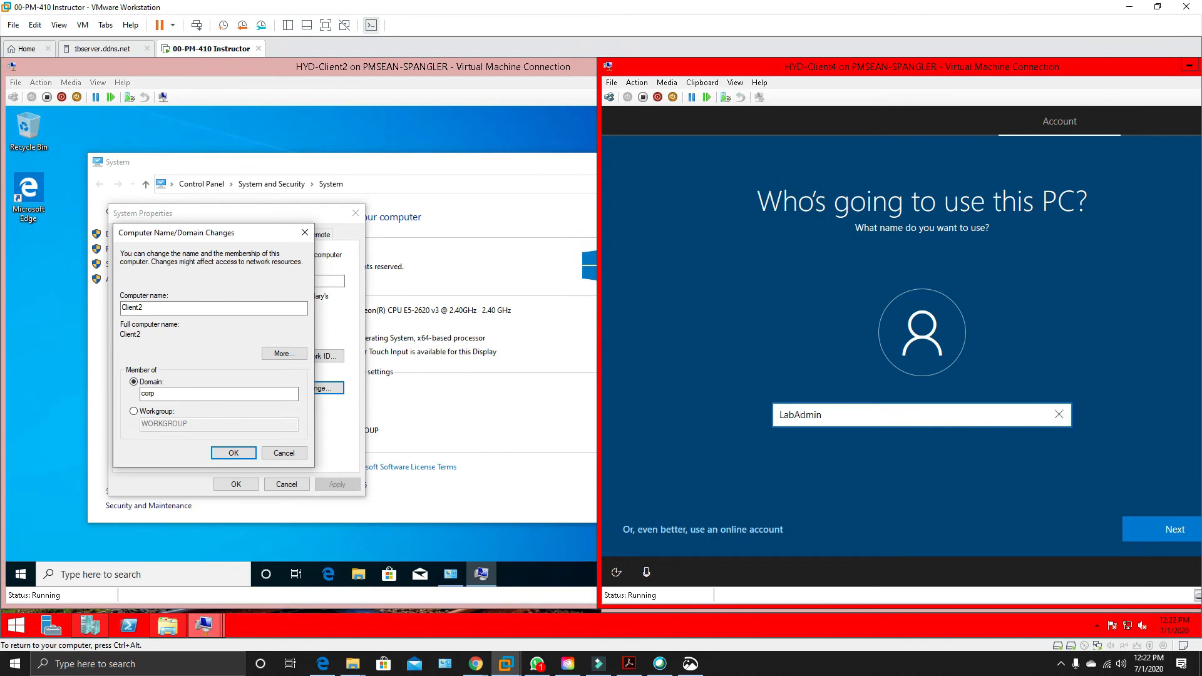
key("Return")
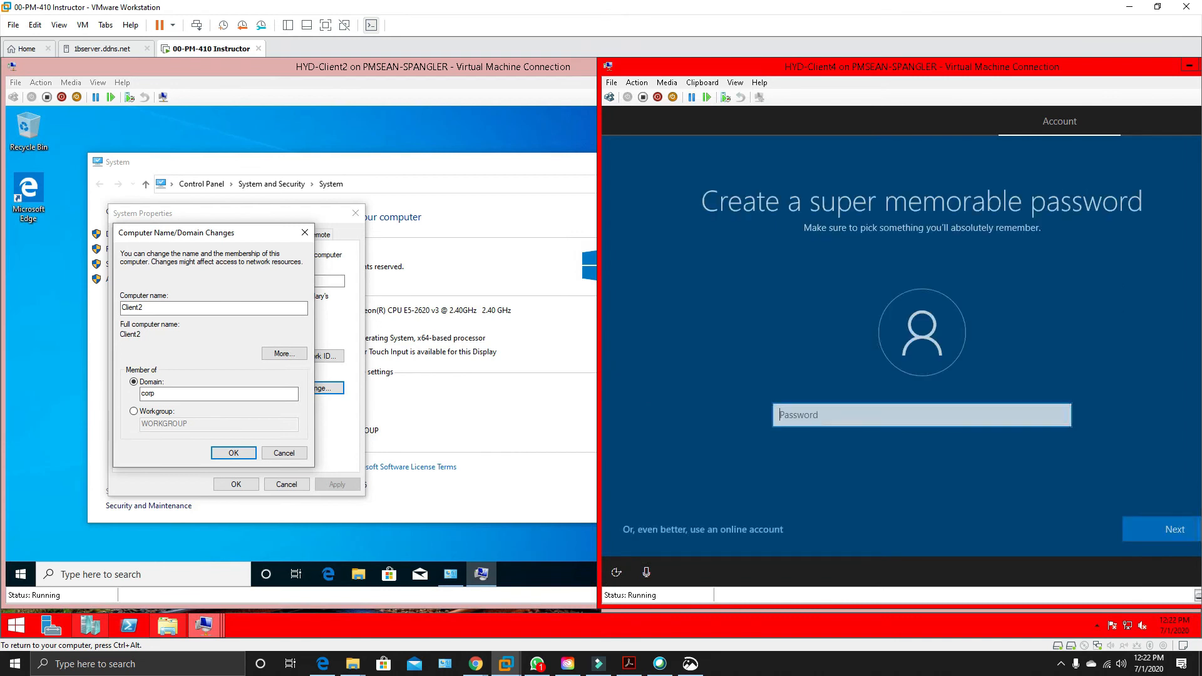
left_click(1125, 521)
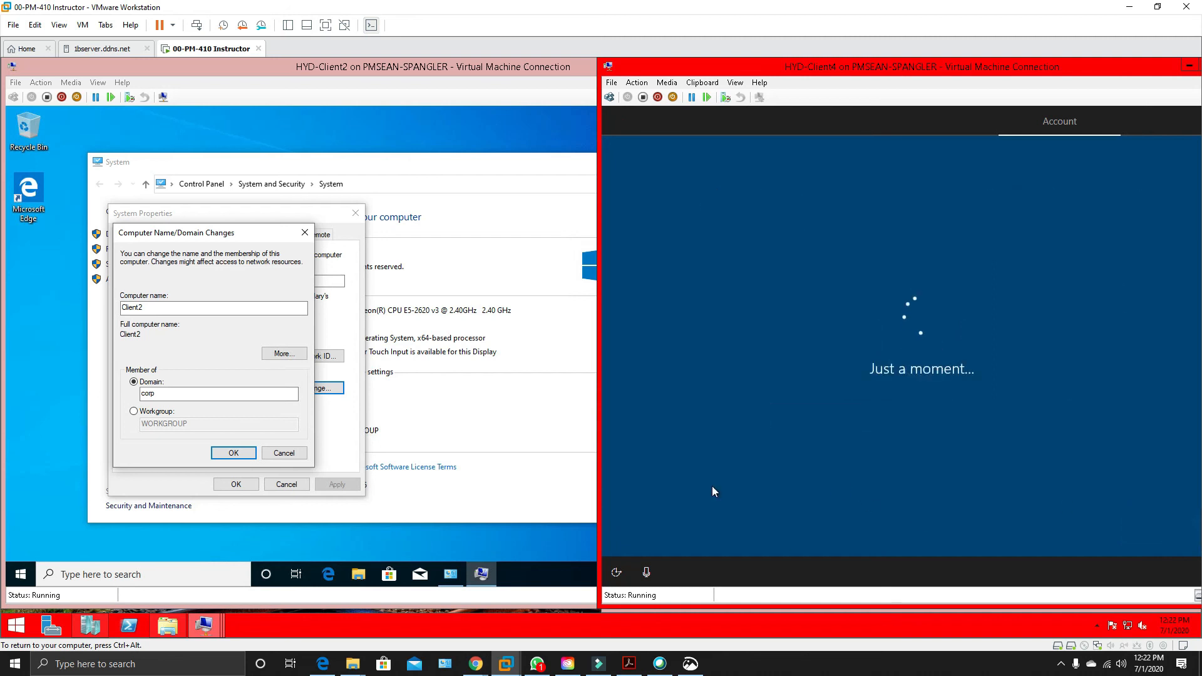
left_click(432, 390)
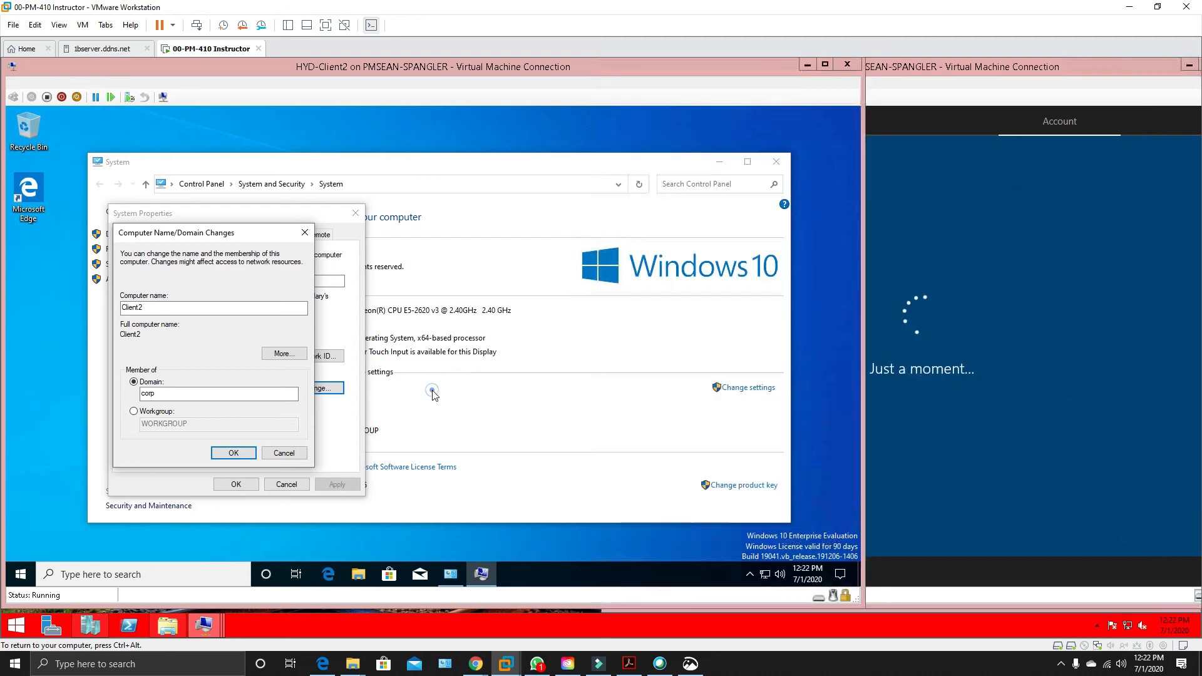
left_click(719, 161)
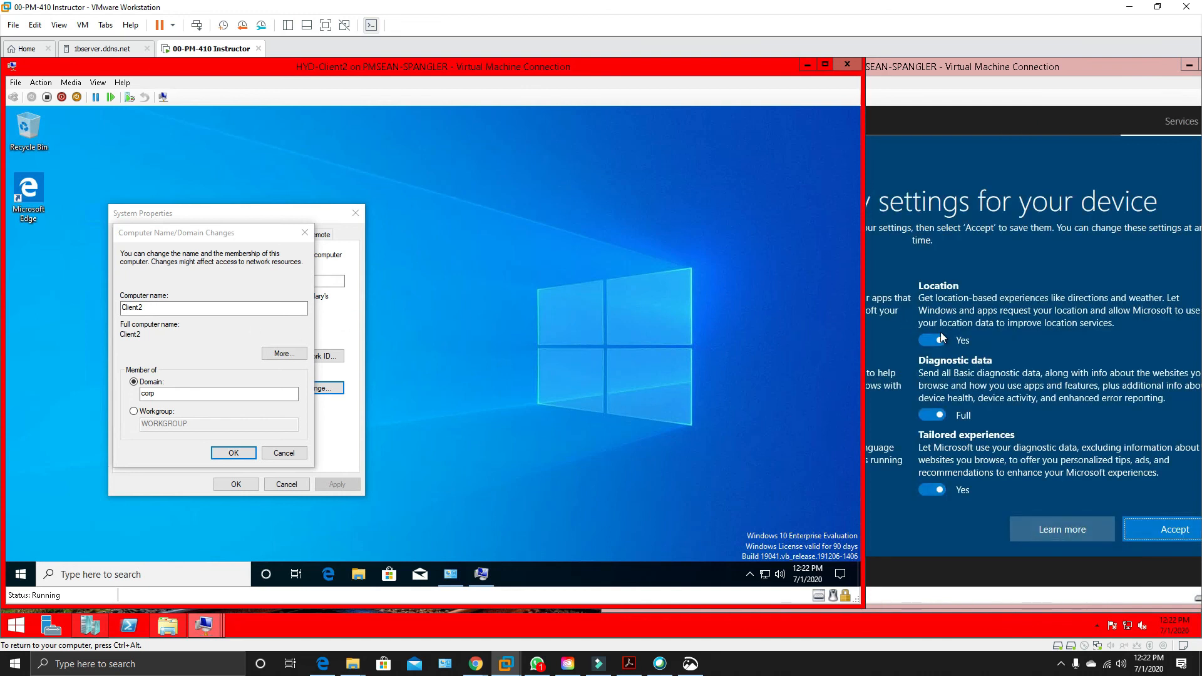
Turn off all optional privacy settings in HYD-Client4's setup, set diagnostic data to Basic, and accept them.
left_click(942, 338)
left_click(942, 338)
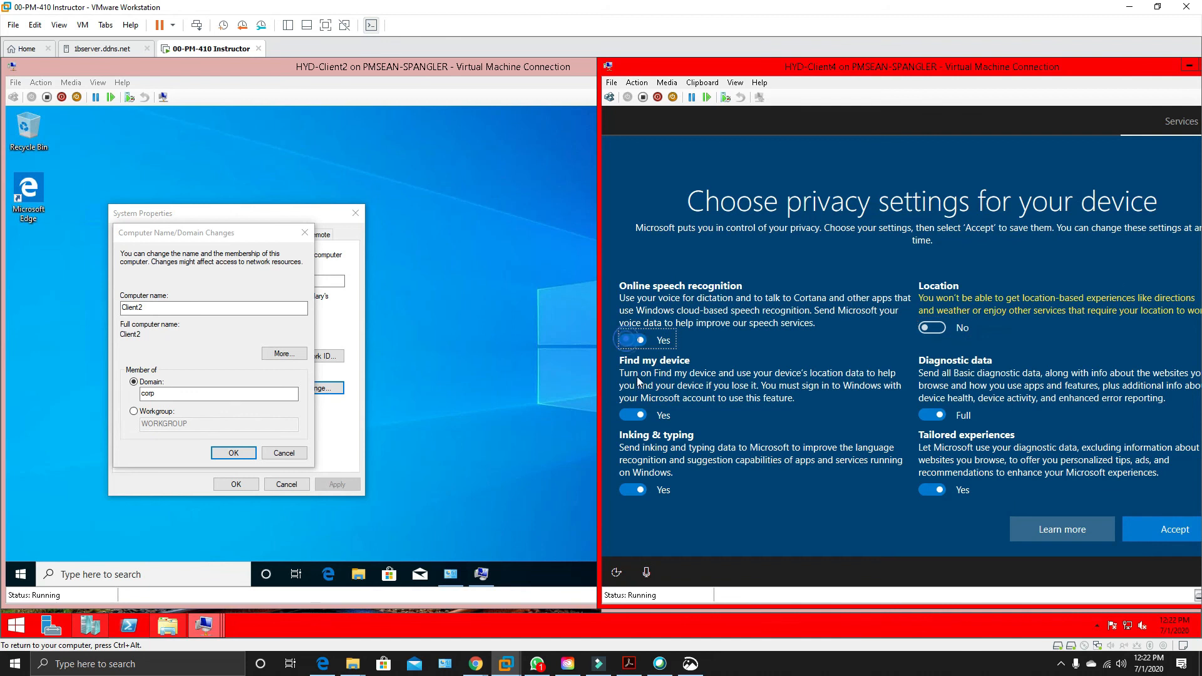
left_click(642, 421)
left_click(939, 428)
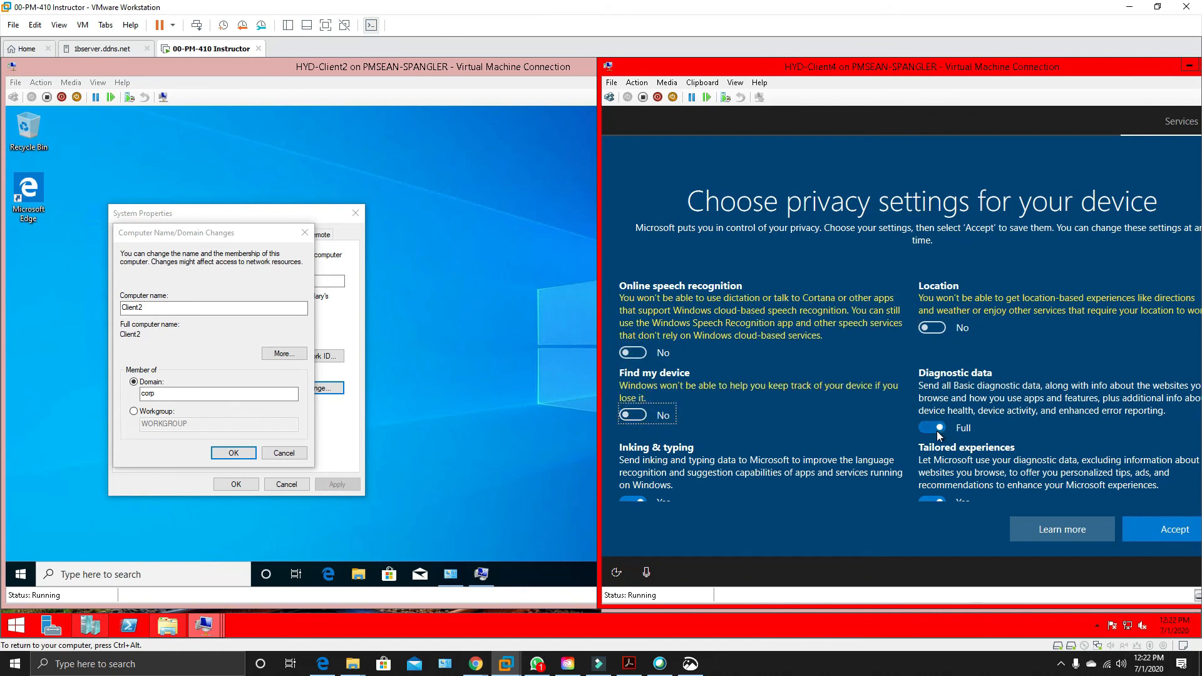
scroll(930, 469, "down", 1)
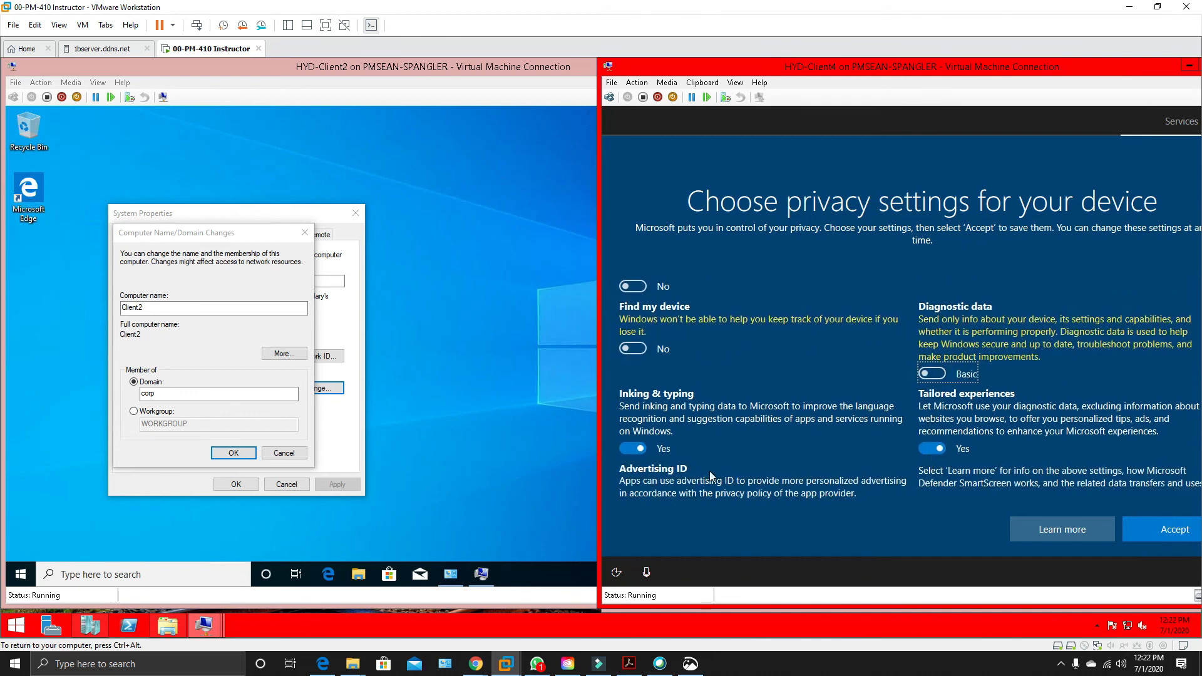
left_click(630, 449)
left_click(928, 449)
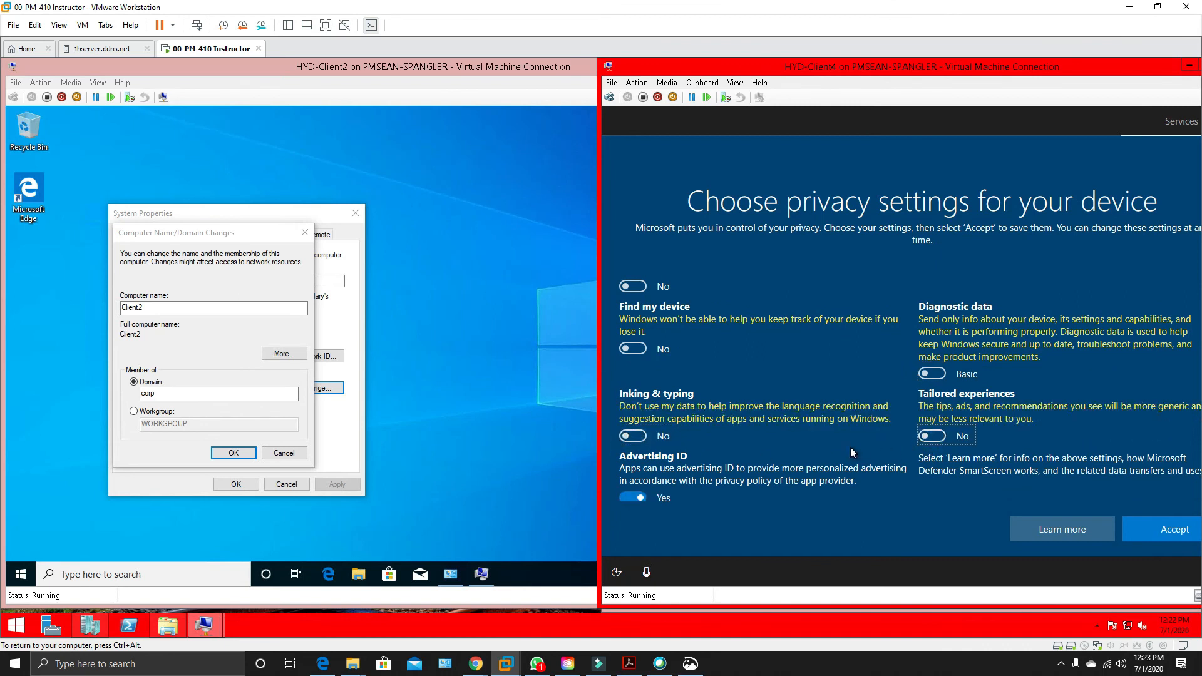
left_click(637, 497)
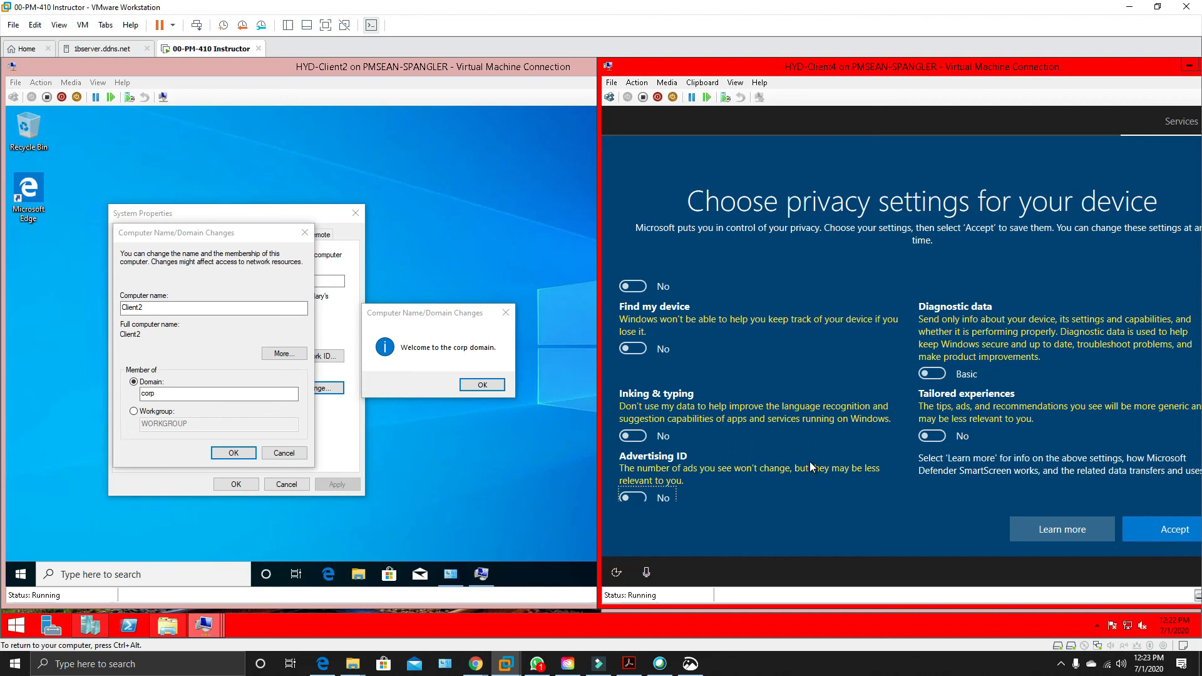
left_click(1175, 535)
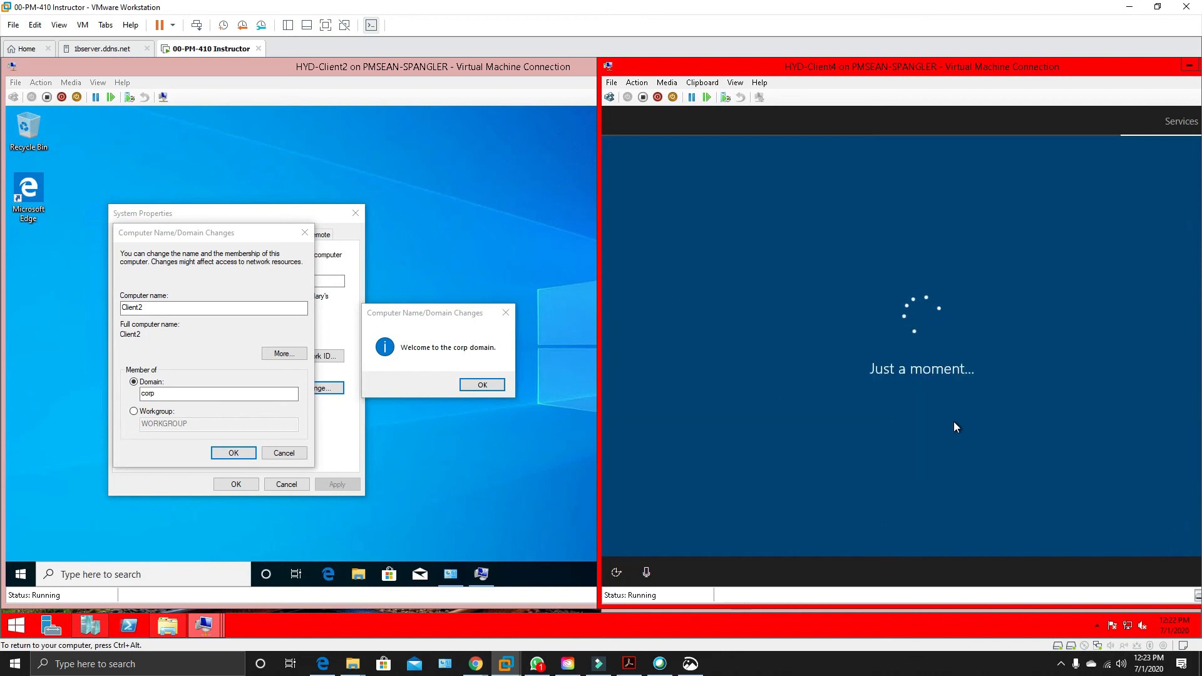
Dismiss the domain join messages on HYD-Client2 and close its System Properties.
left_click(497, 386)
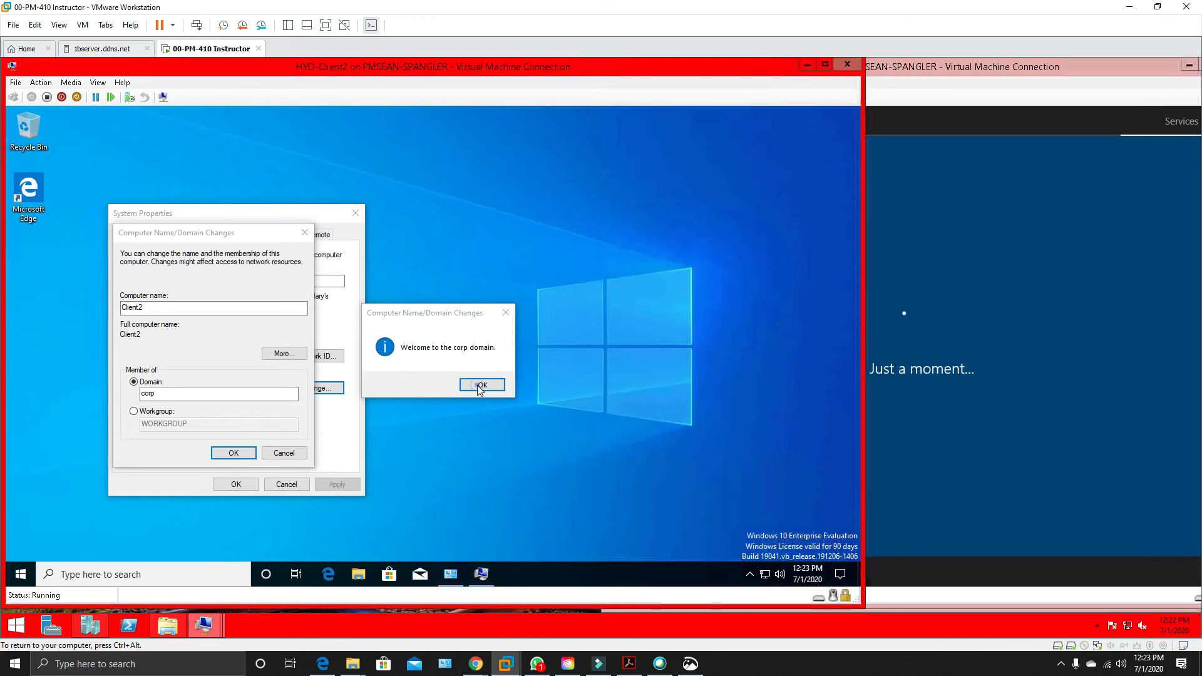
left_click(511, 356)
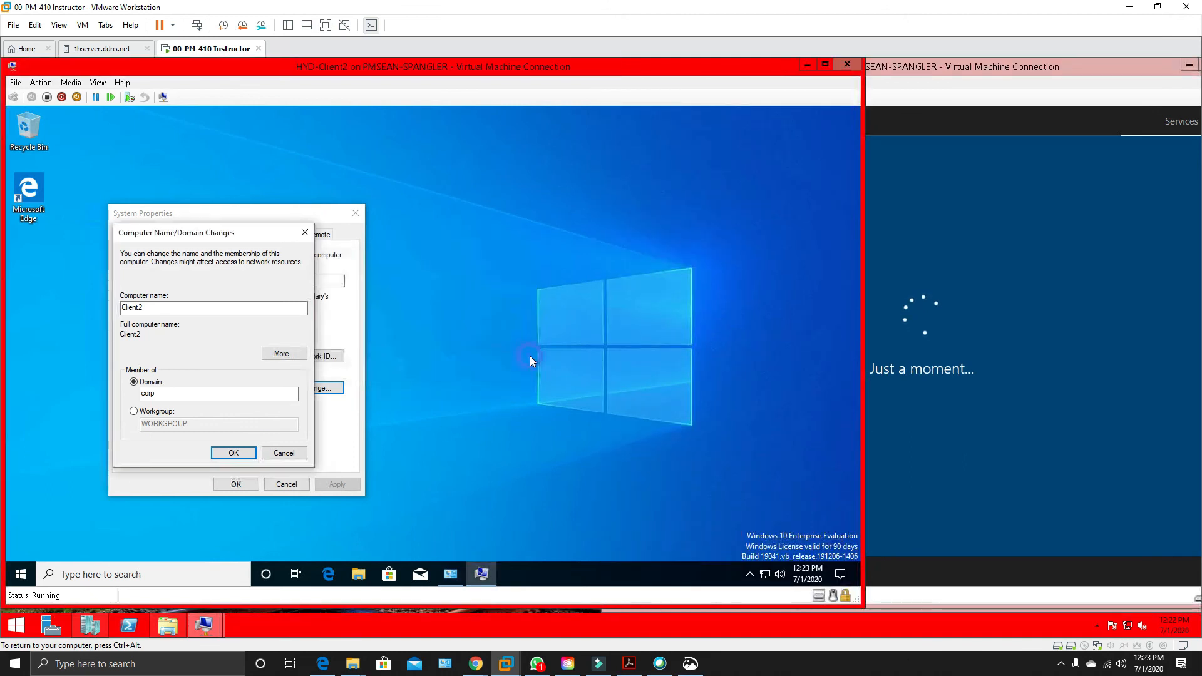
left_click(225, 486)
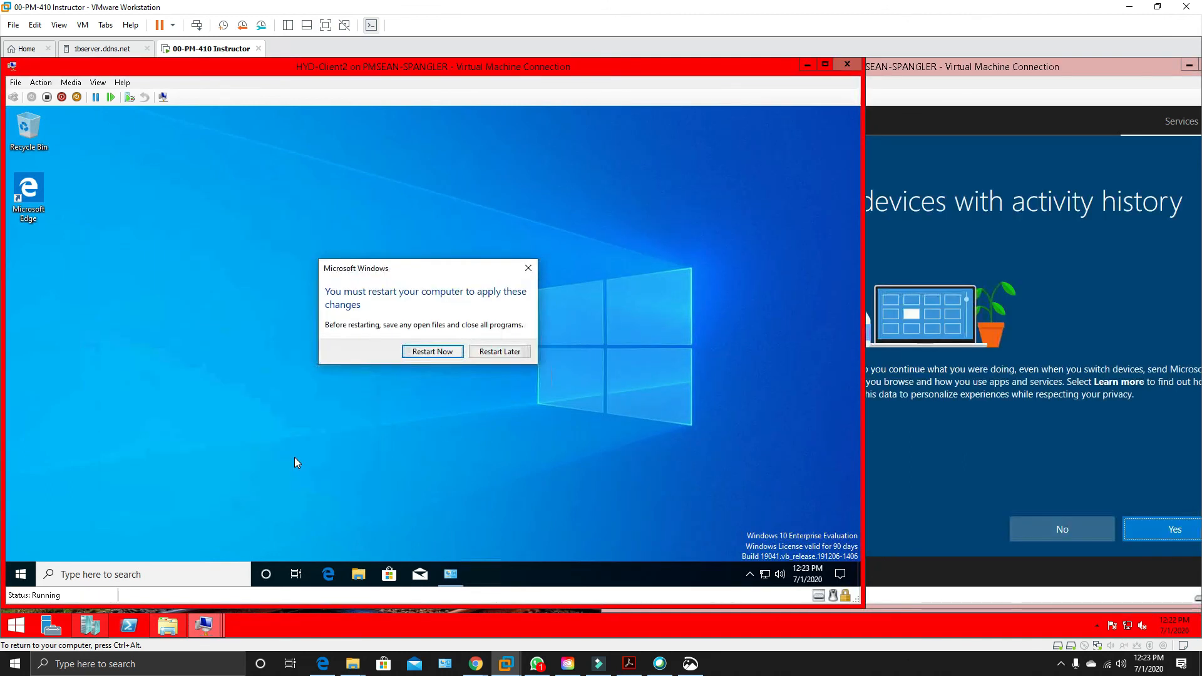
Restart HYD-Client2 to apply its changes, and decline activity history and the following optional service in HYD-Client4's setup.
left_click(414, 355)
left_click(1147, 437)
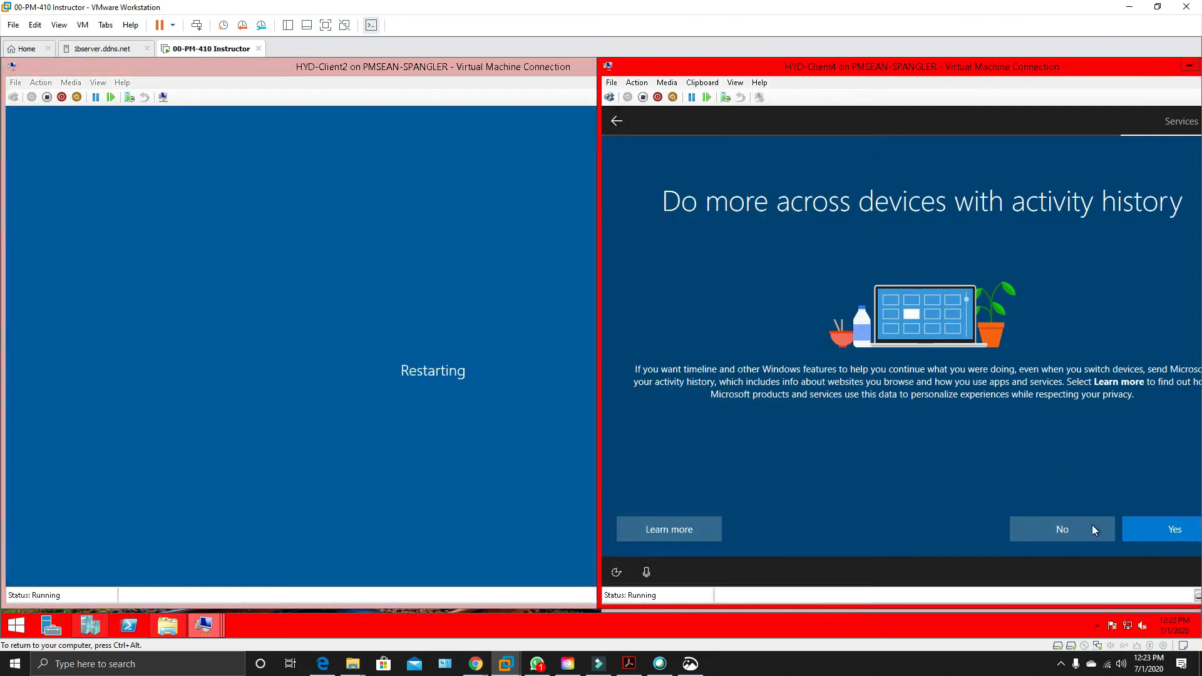
left_click(1073, 535)
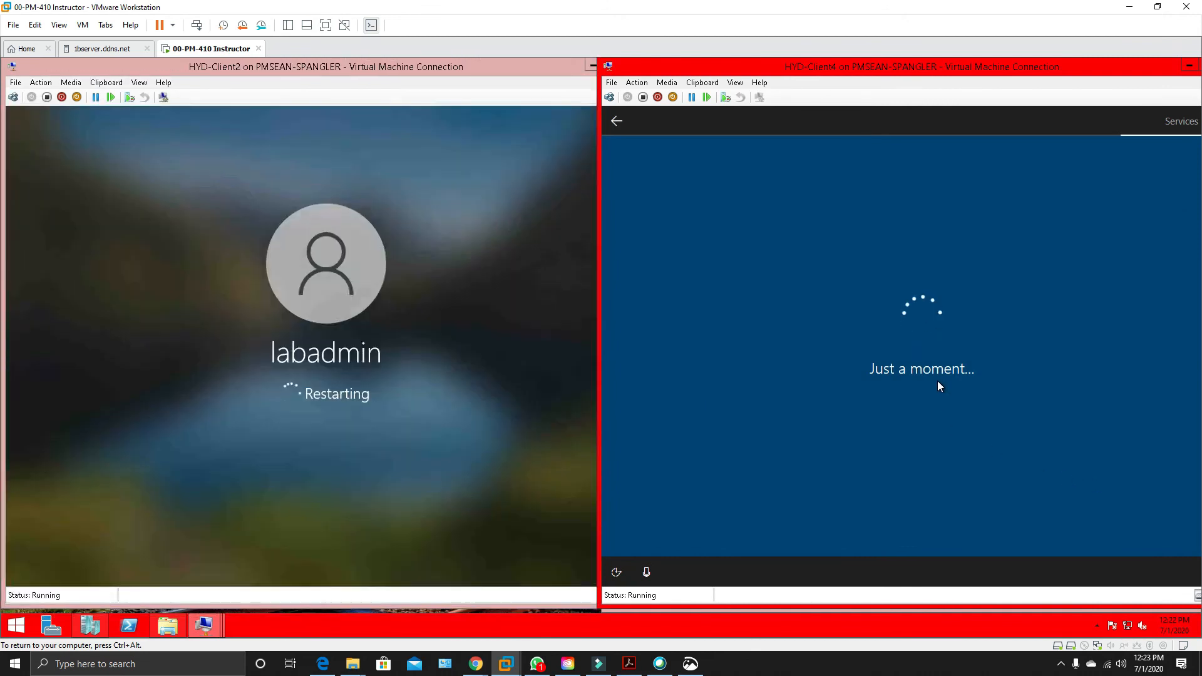
left_click(1071, 520)
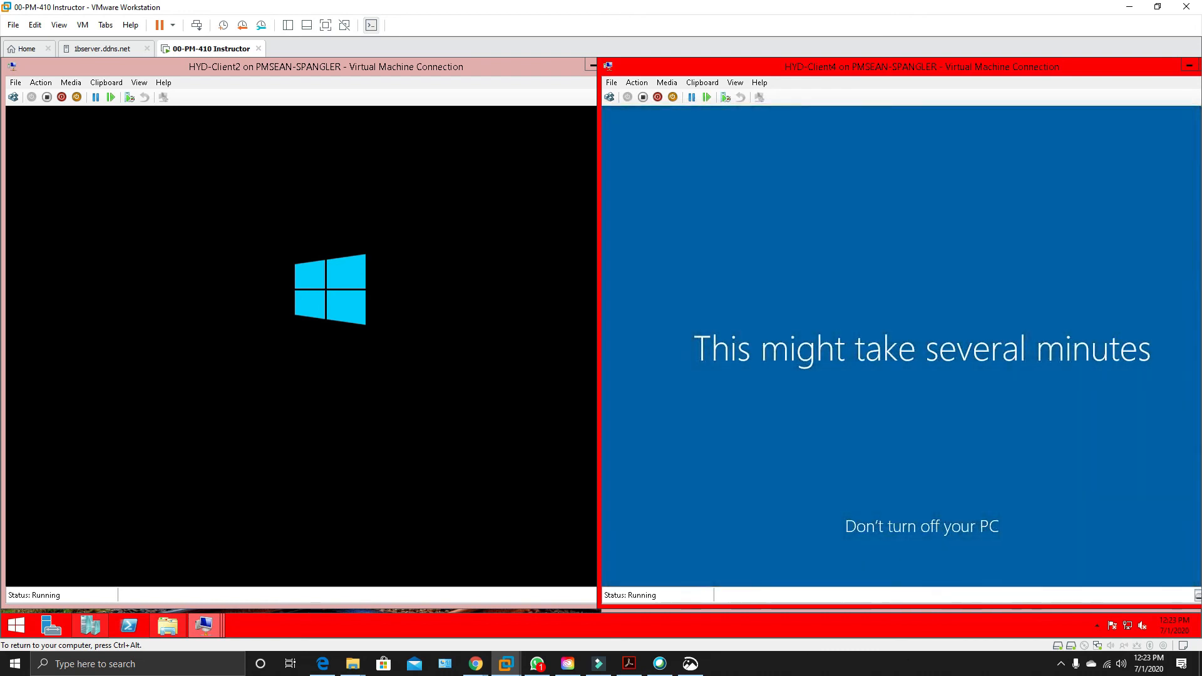
Minimize the HYD-Client4 connection, connect to HYD-Client3, and place its window beside HYD-Client2.
key("ctrl+alt")
left_click(1191, 71)
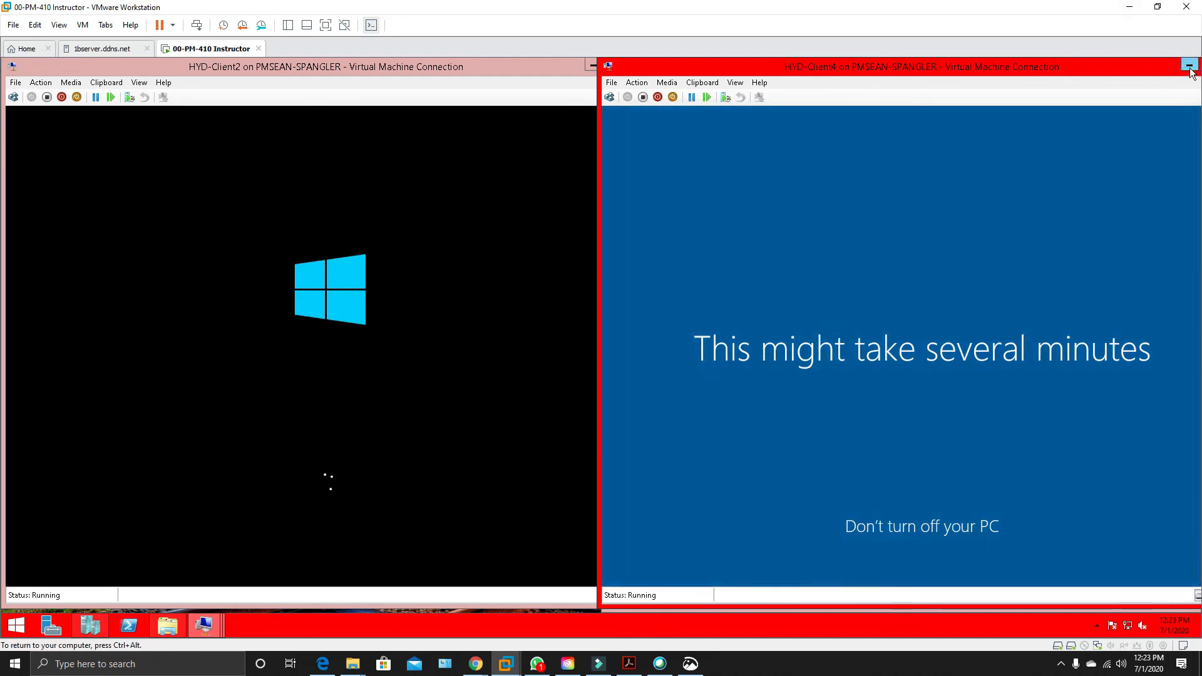
left_click(1189, 67)
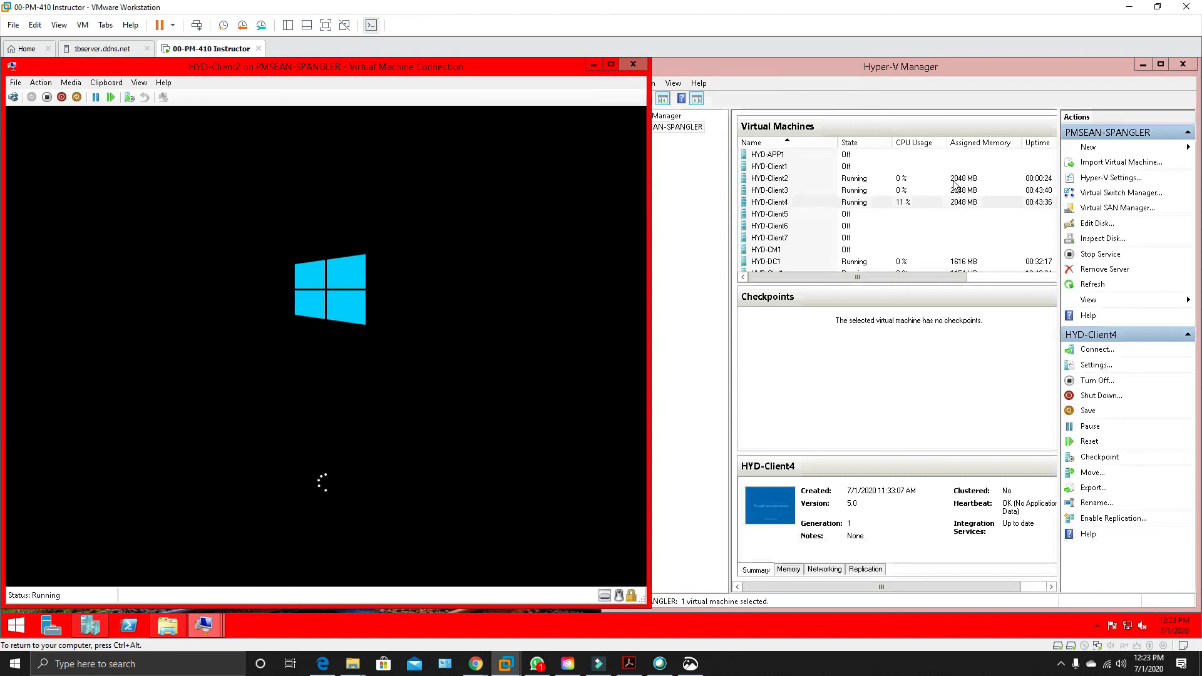
left_click(780, 191)
double_click(780, 191)
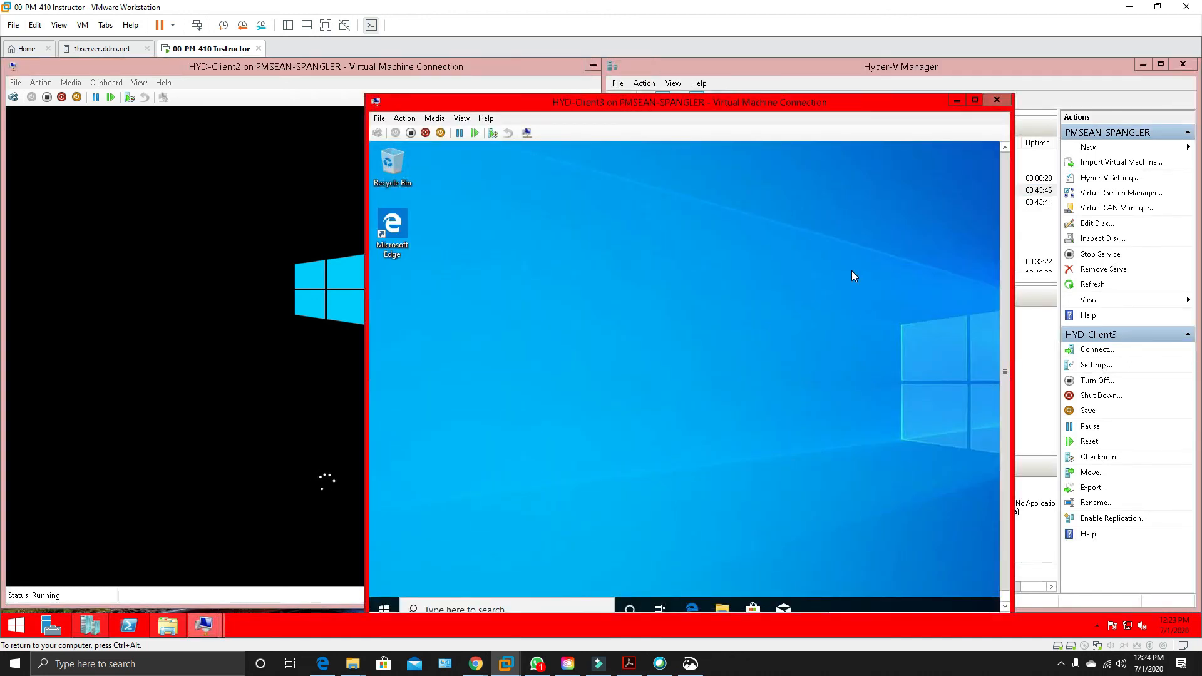
left_click_drag(869, 103, 1201, 114)
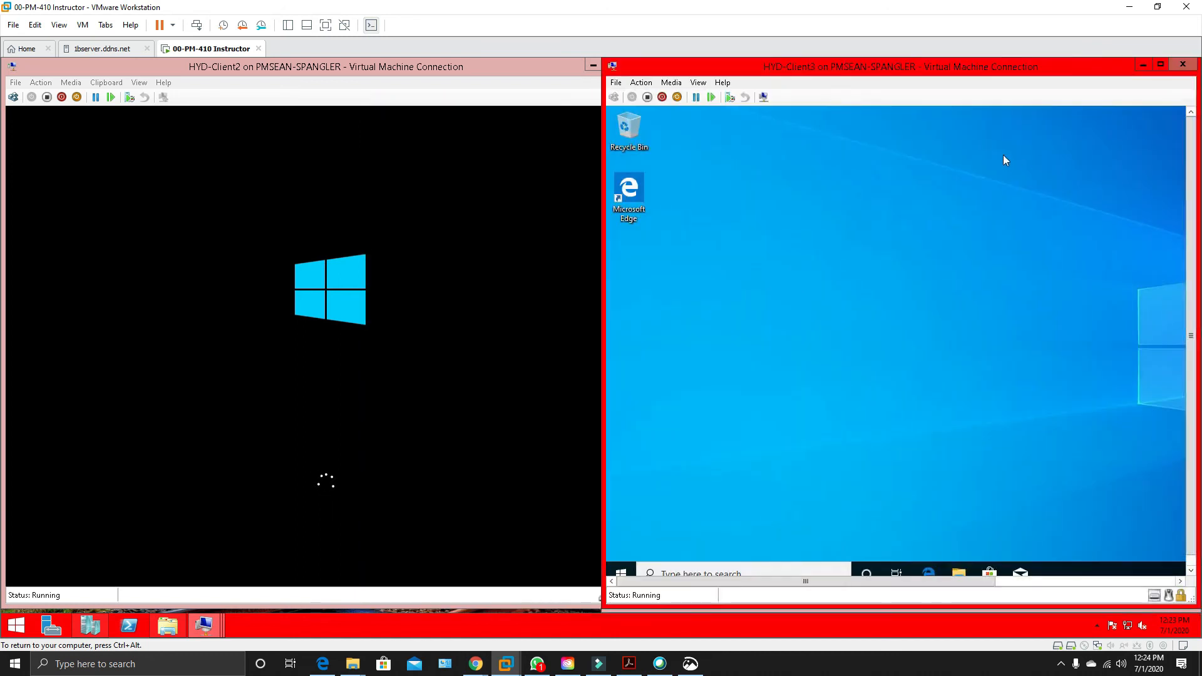
Allow HYD-Client3 to be discoverable on its network and open its date and time settings.
left_click_drag(917, 583, 1084, 590)
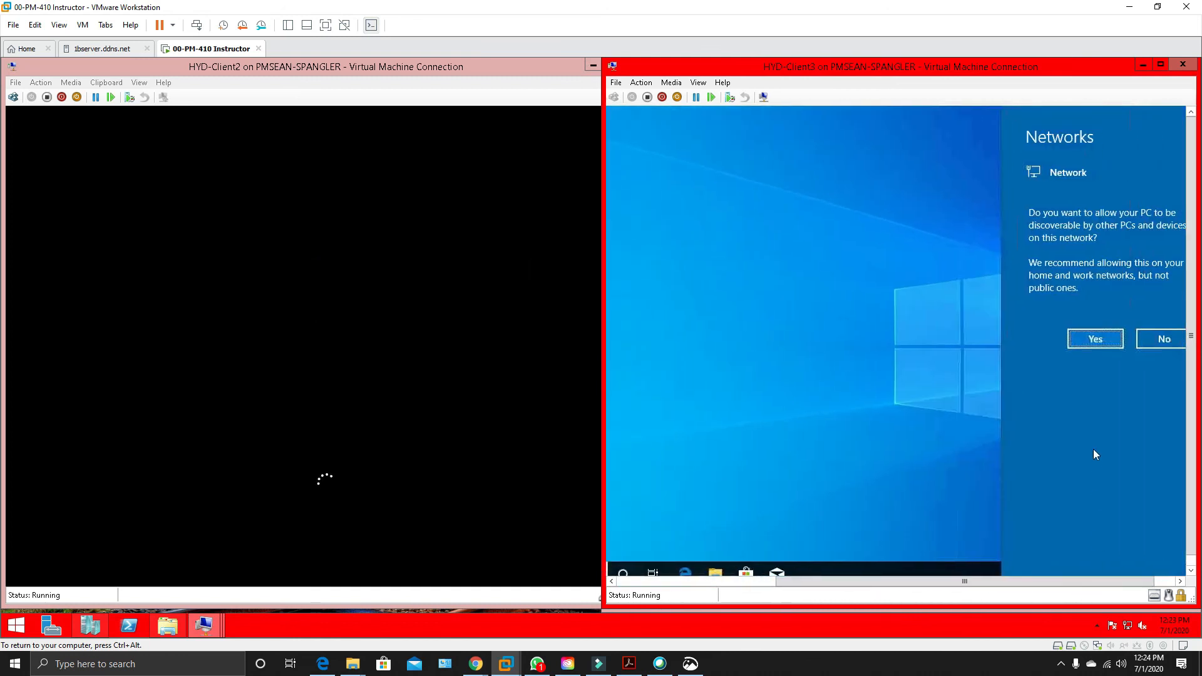
left_click(1101, 342)
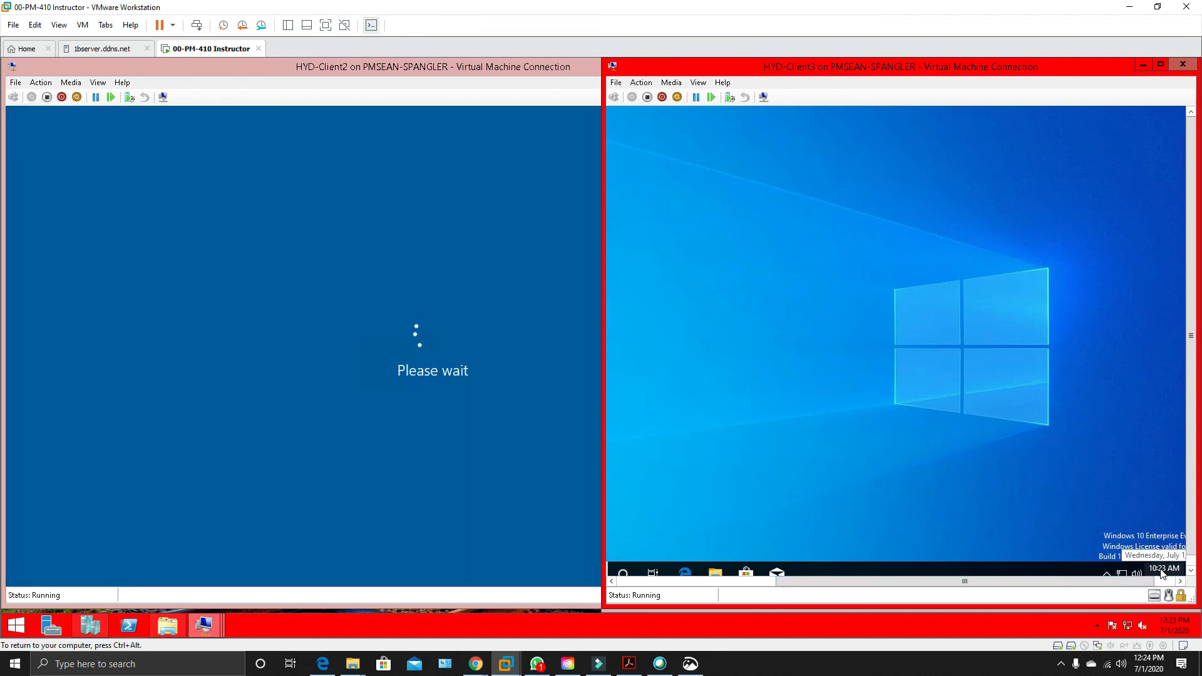
right_click(1162, 571)
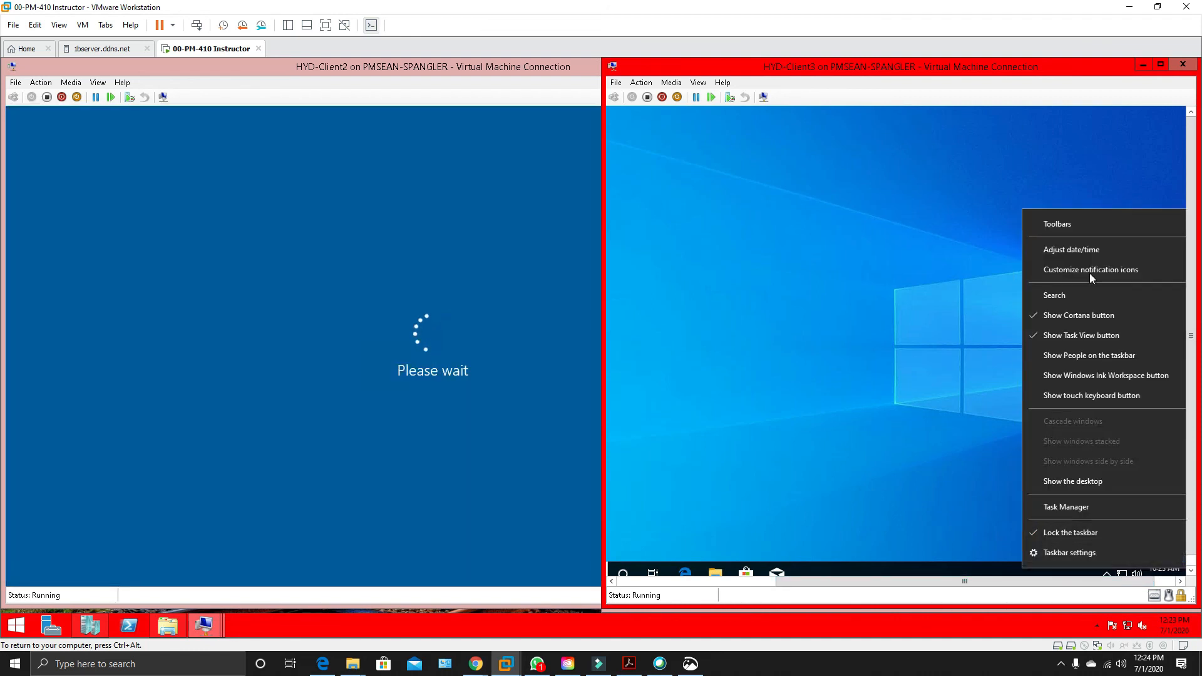
left_click(1087, 246)
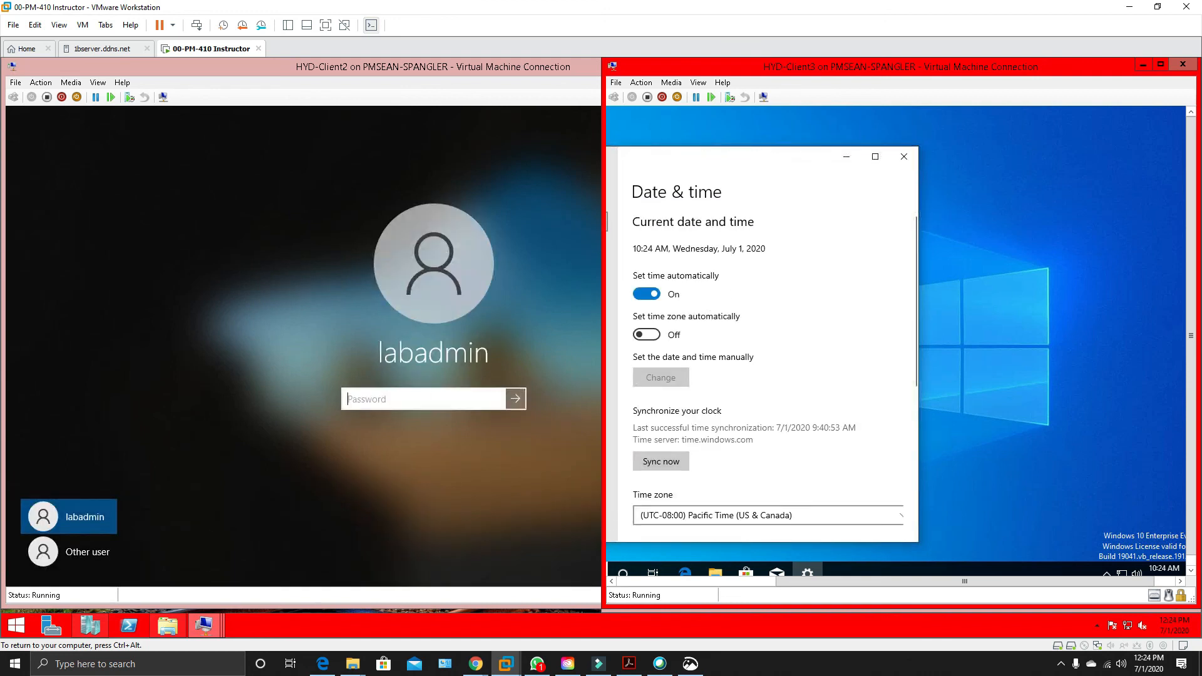
Sign in to HYD-Client2 on the CORP domain as another user, labadmin, with the account password.
left_click(437, 393)
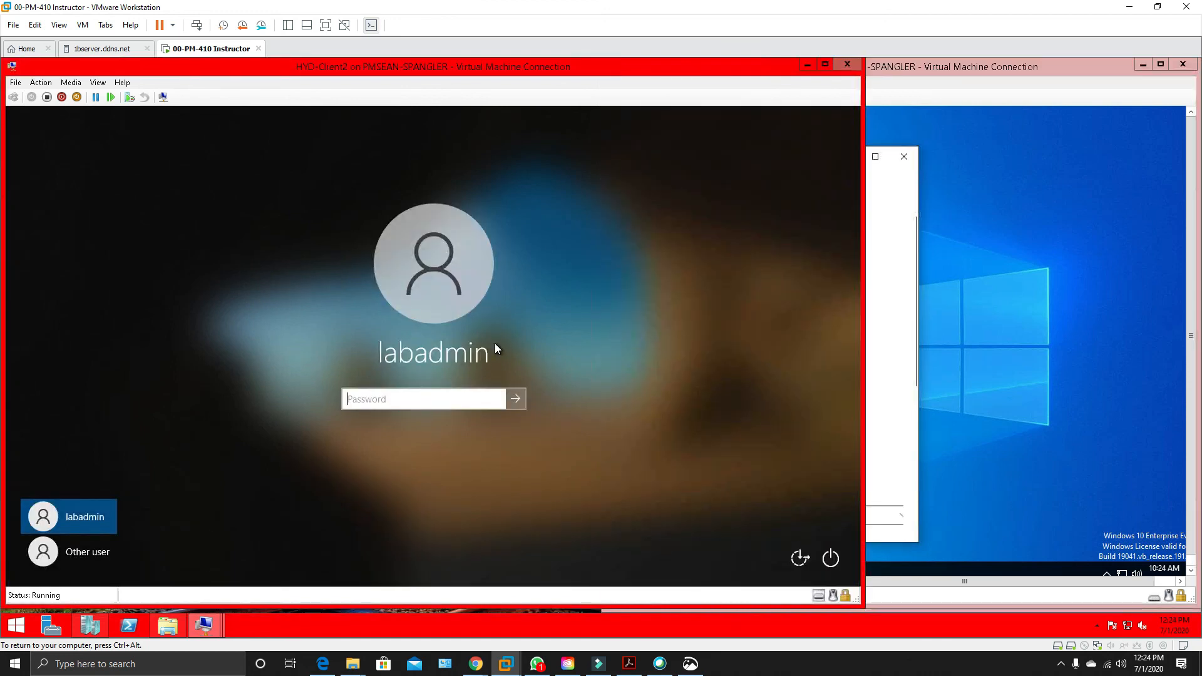
left_click(80, 549)
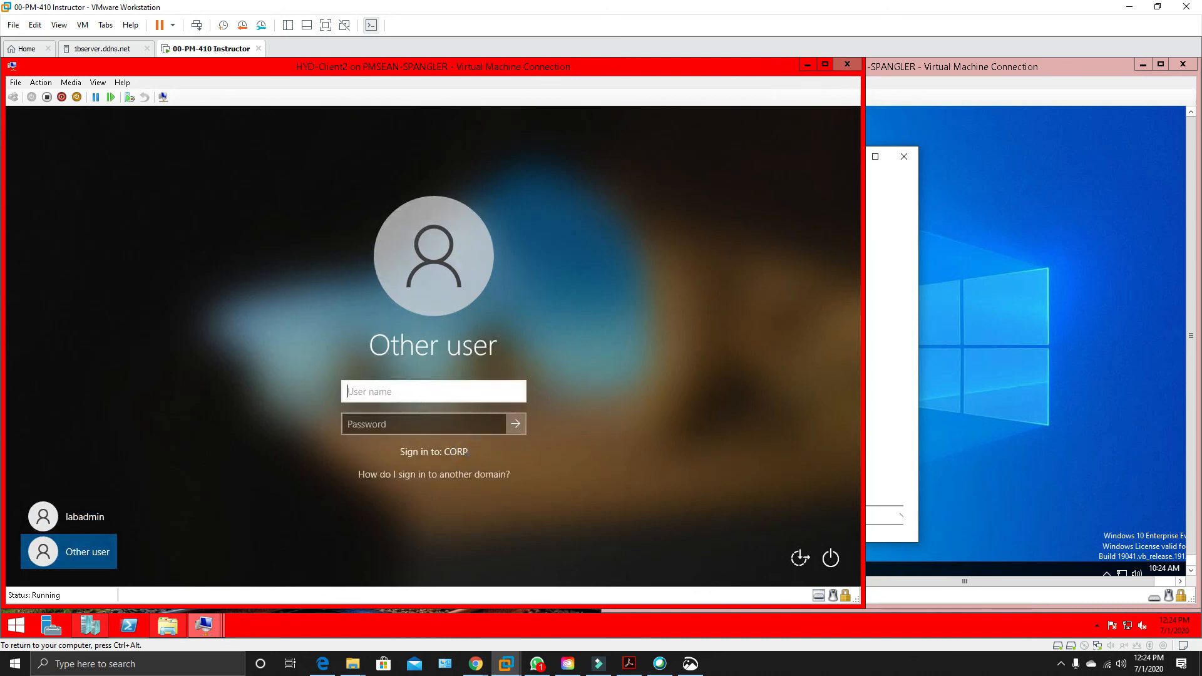
type("labadmin")
left_click(390, 429)
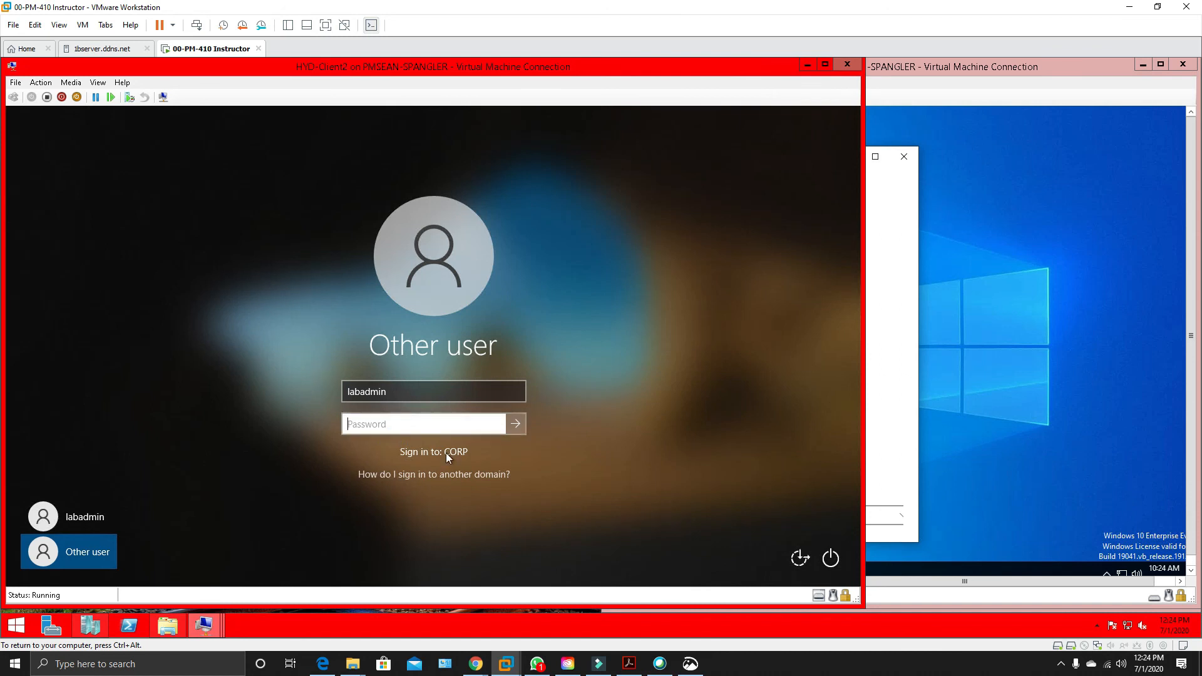
left_click(417, 424)
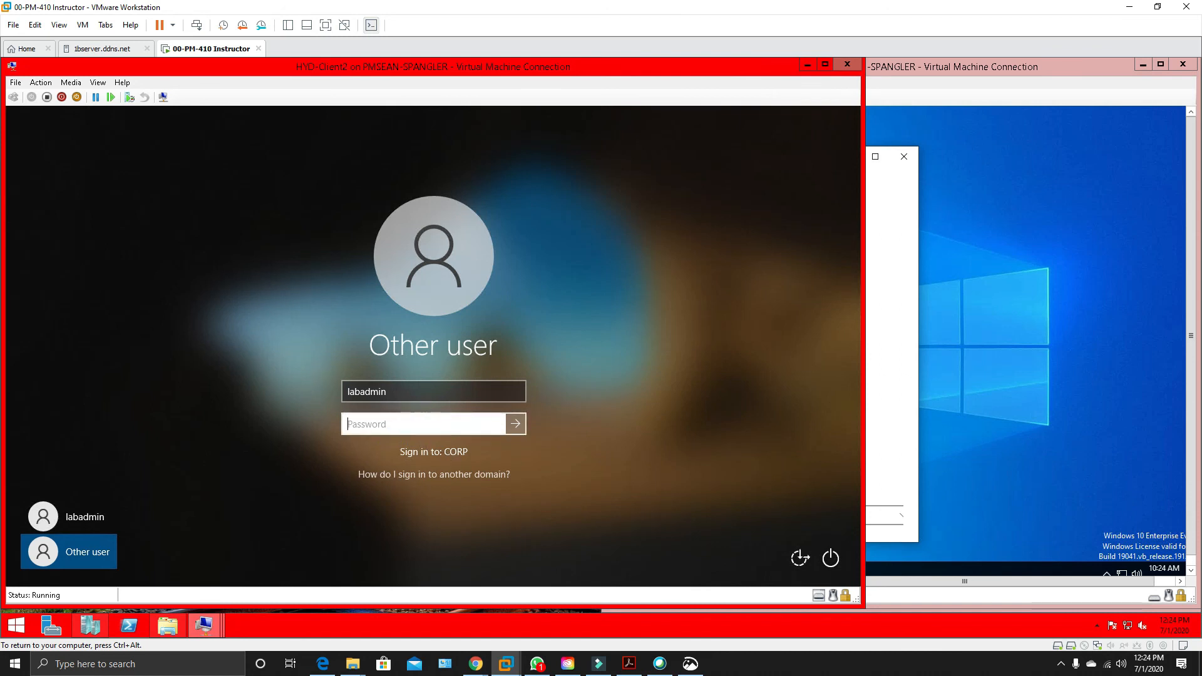
type("Pa")
key("Return")
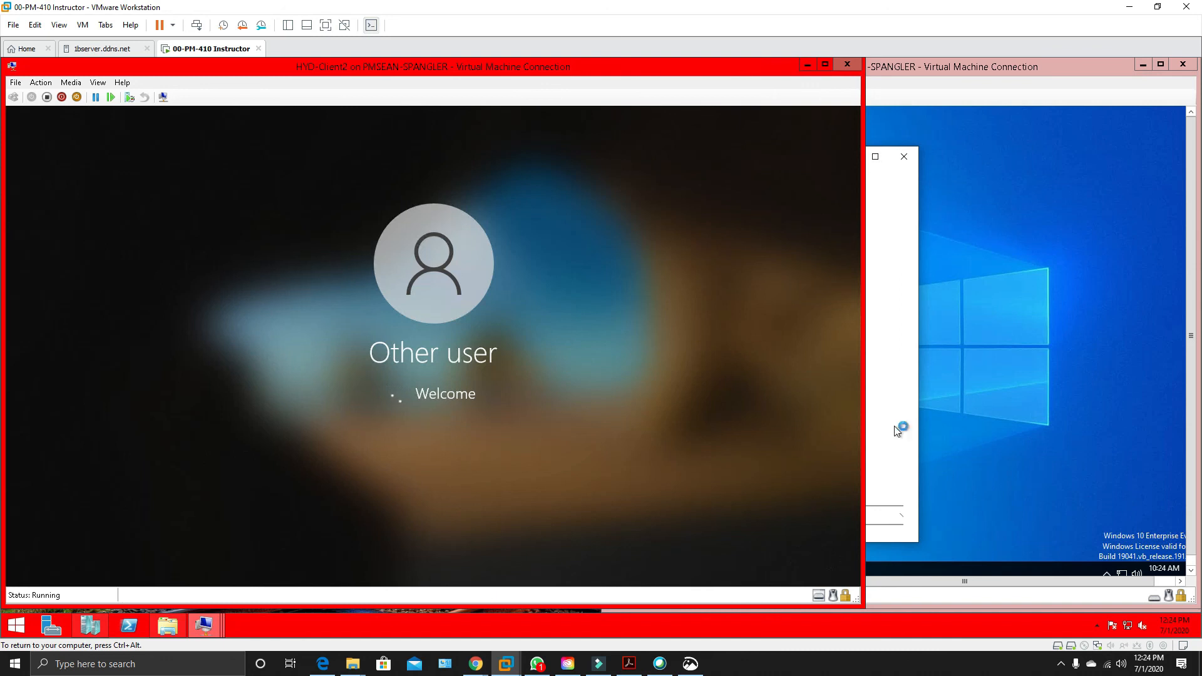
Set HYD-Client3's time zone to (UTC-06:00) Central Time (US & Canada) and close its date and time settings.
left_click(1019, 384)
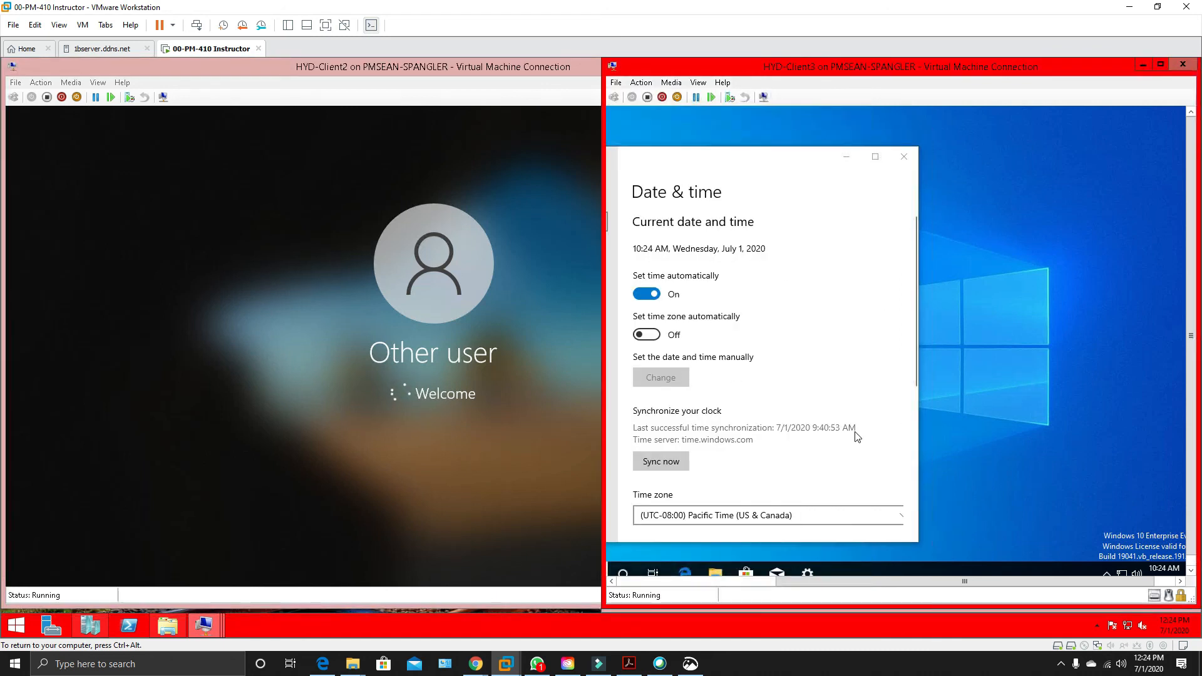
left_click(875, 512)
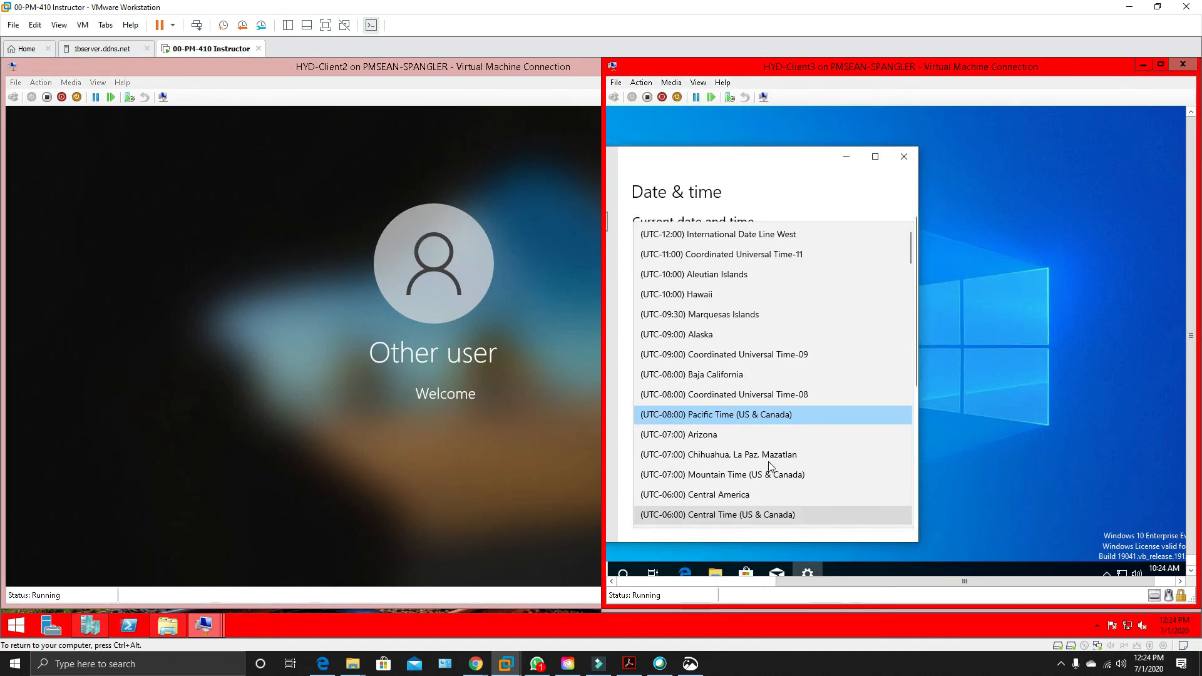
left_click(743, 514)
left_click(1050, 457)
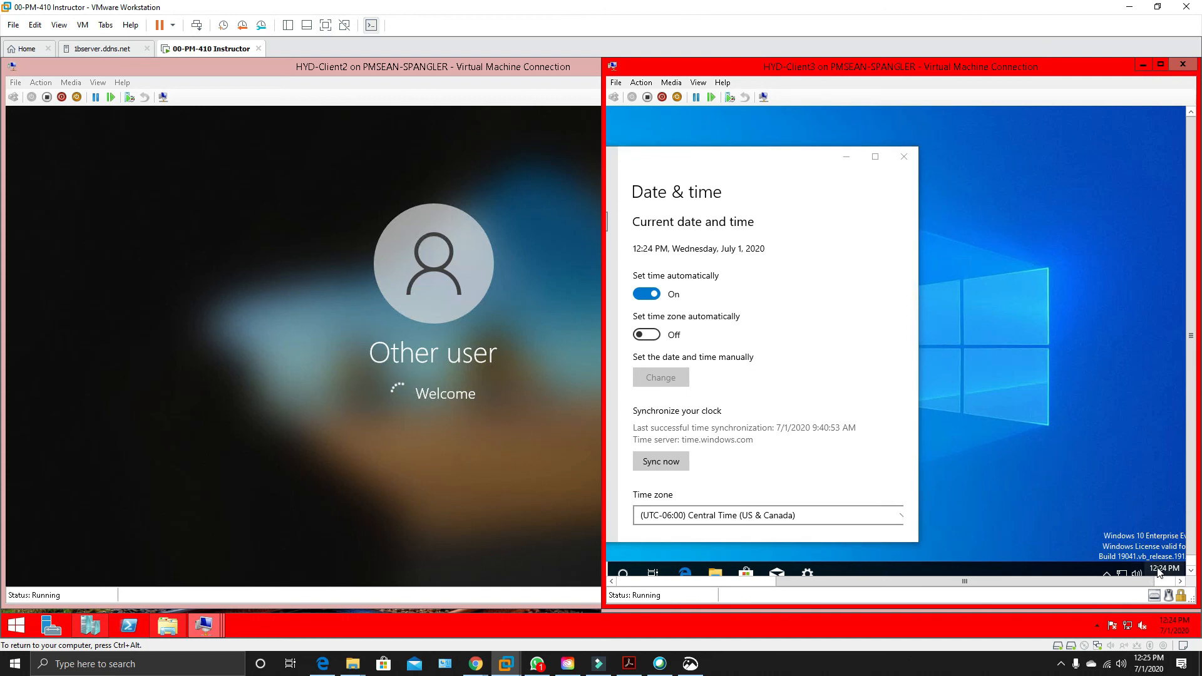
left_click(909, 158)
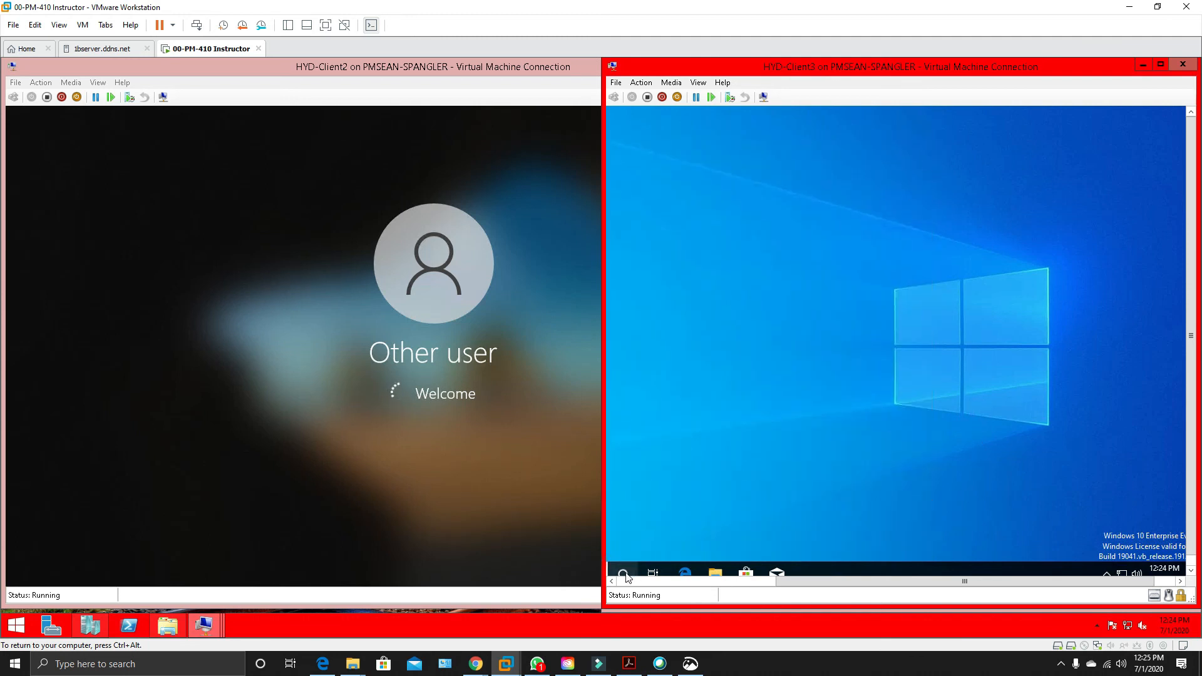
Find and open the System page on HYD-Client3, and move the window so its computer name settings are reachable.
left_click_drag(798, 583, 624, 575)
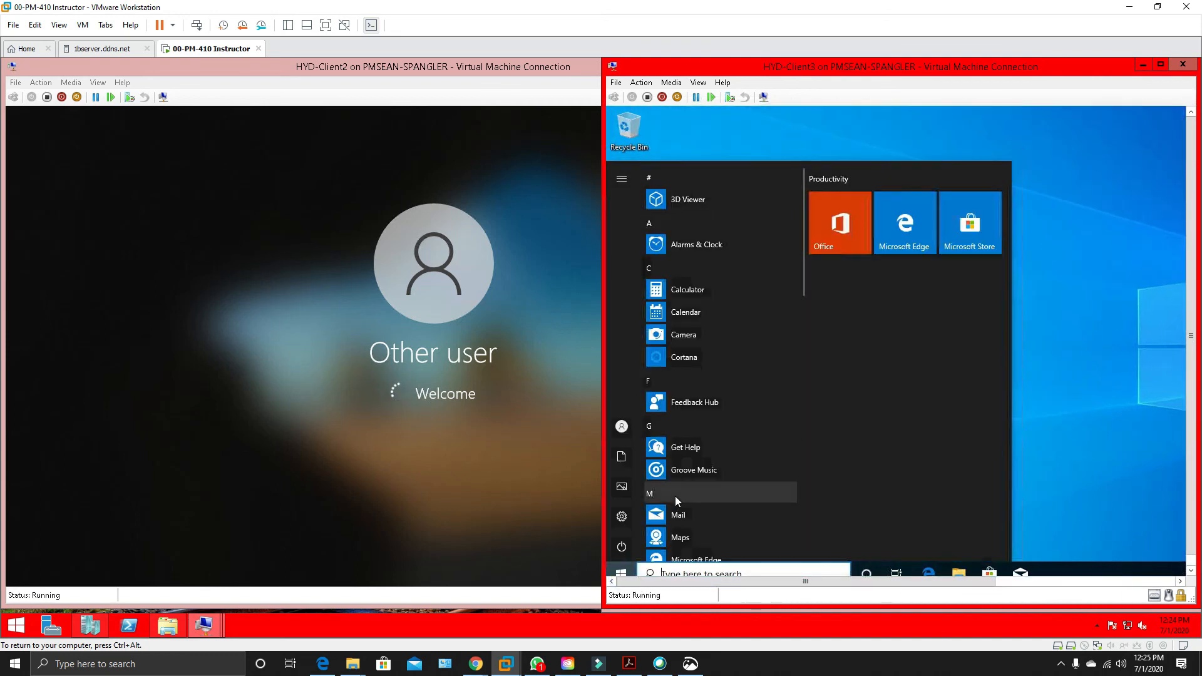
type("sys")
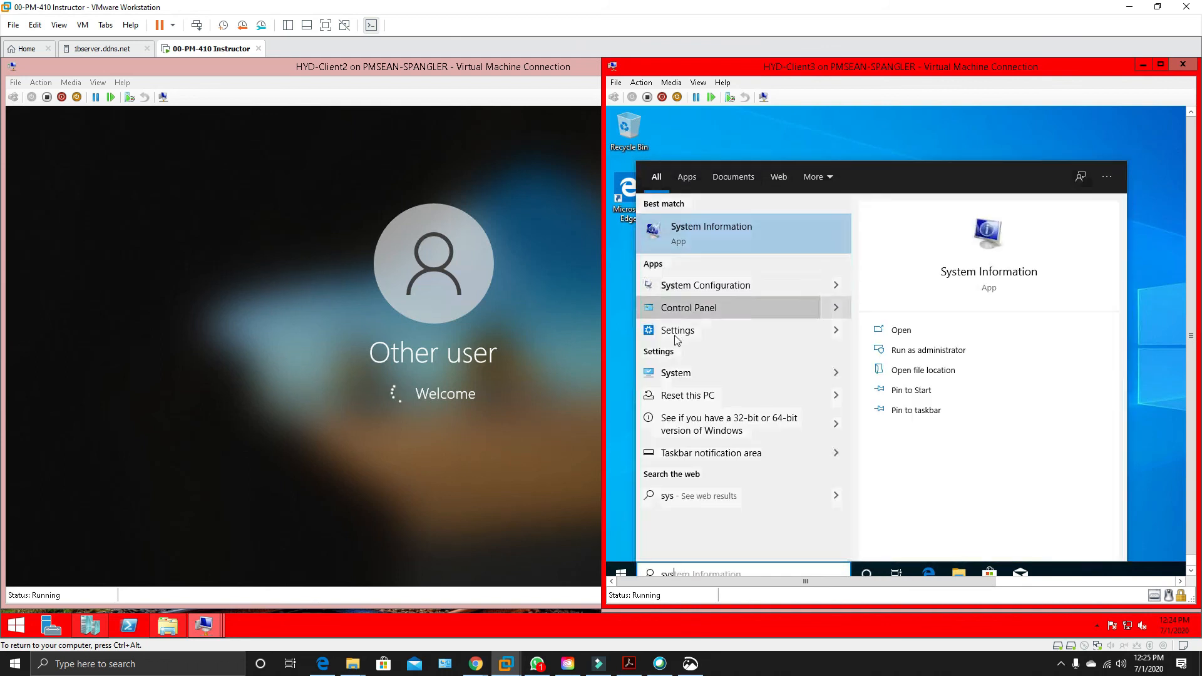
left_click(669, 374)
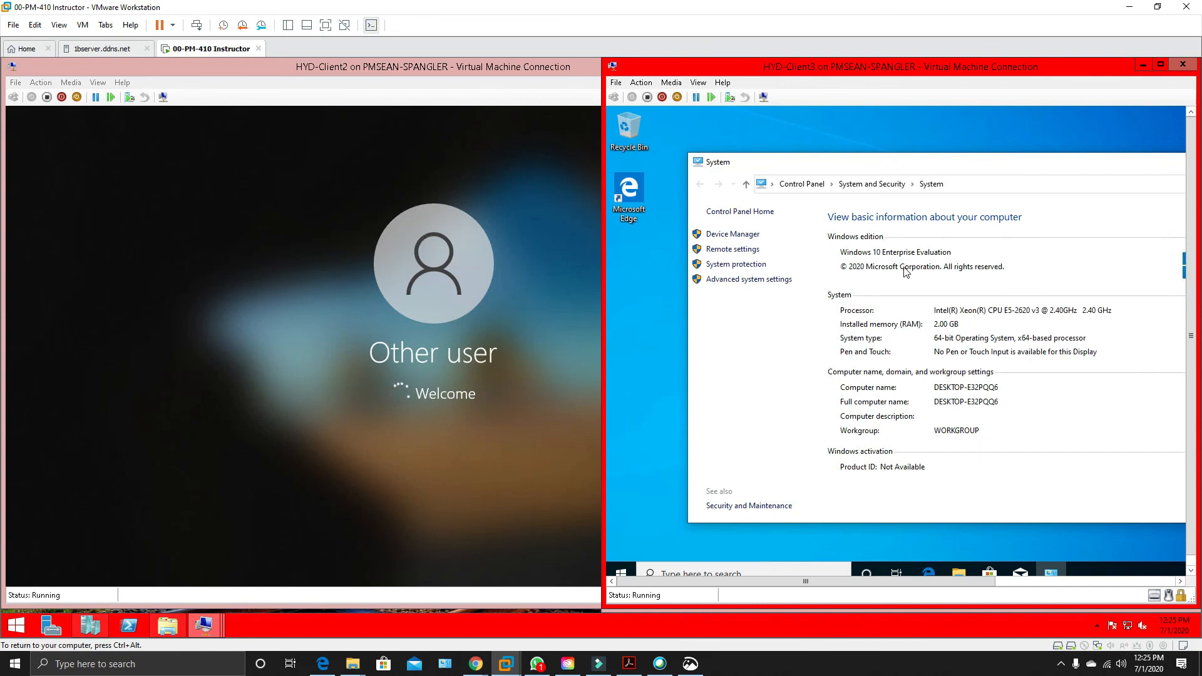
left_click_drag(979, 170, 794, 188)
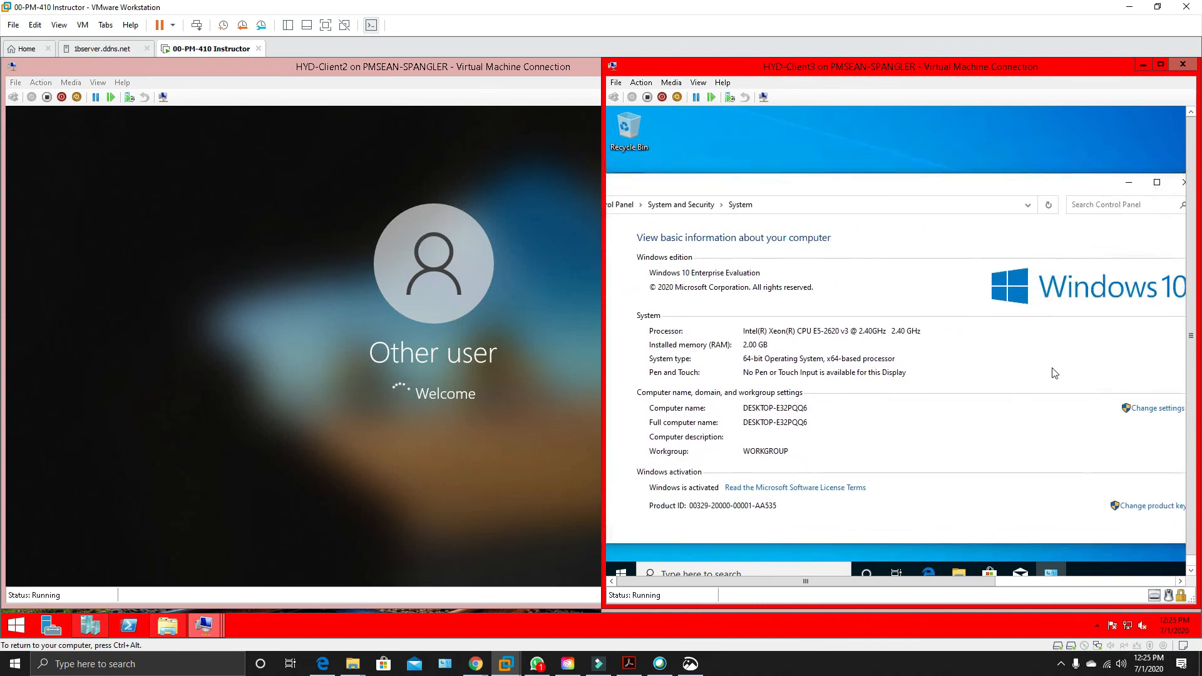
Rename the computer in HYD-Client3 as Client3, close System Properties, and postpone the restart.
left_click(1157, 408)
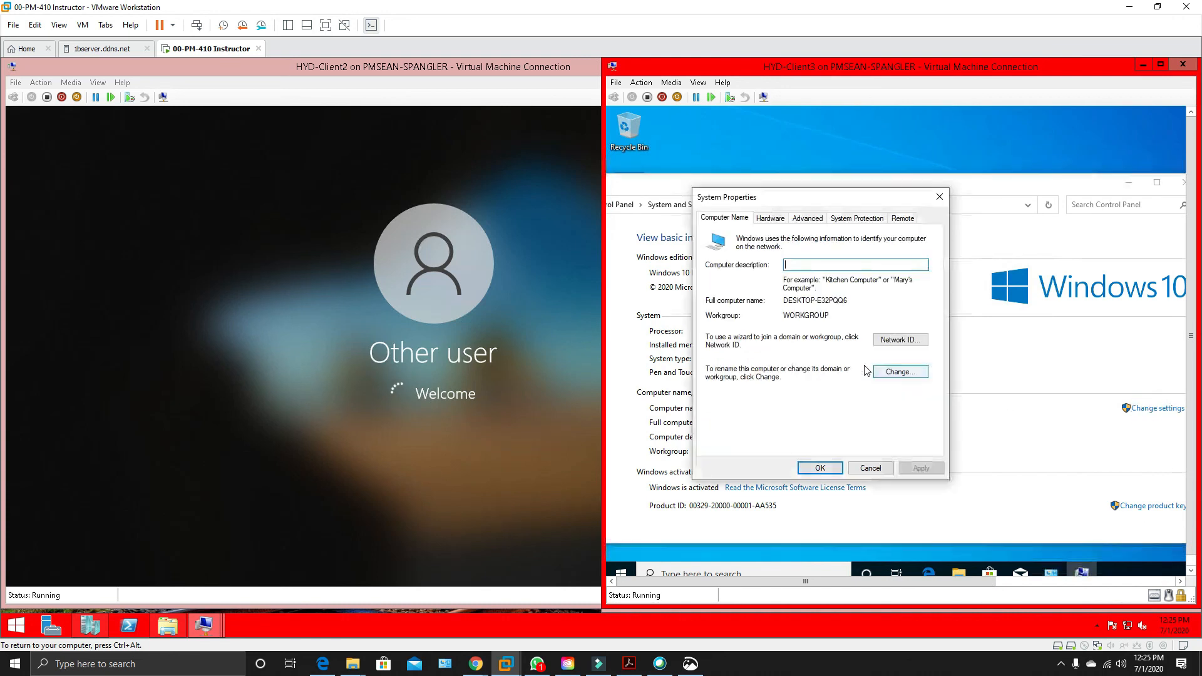
left_click(904, 372)
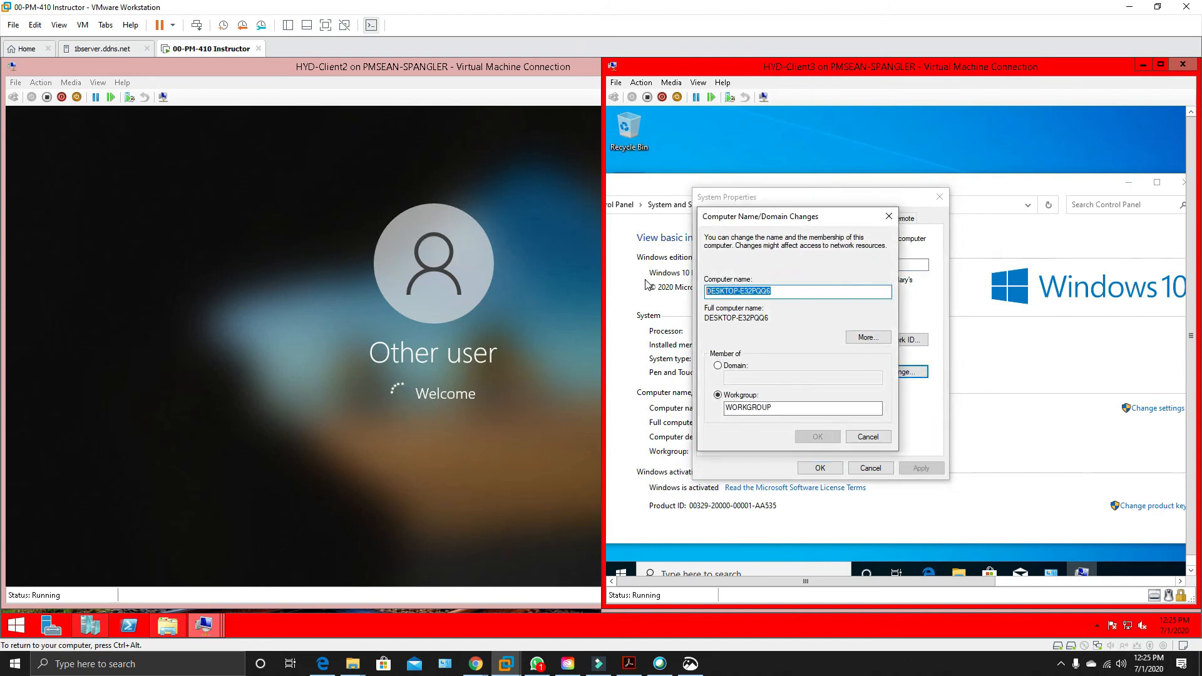
type("HYD-Client1")
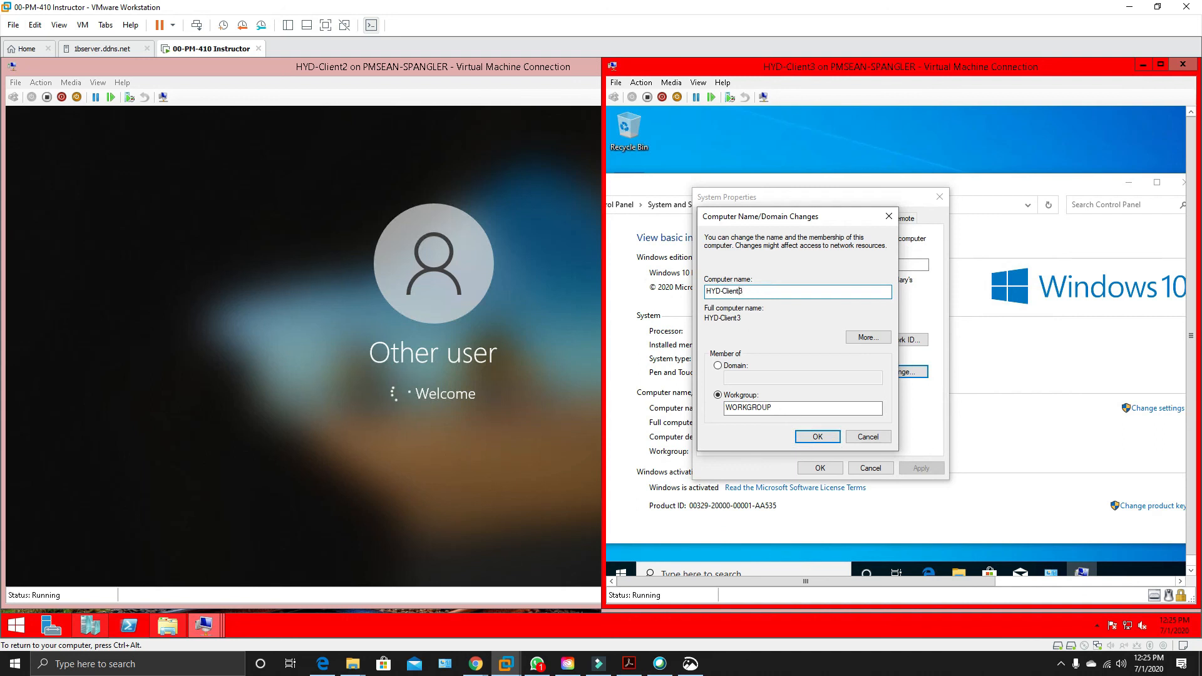
key("BackSpace")
key("BackSpace")
key("BackSpace")
key("BackSpace")
left_click(812, 436)
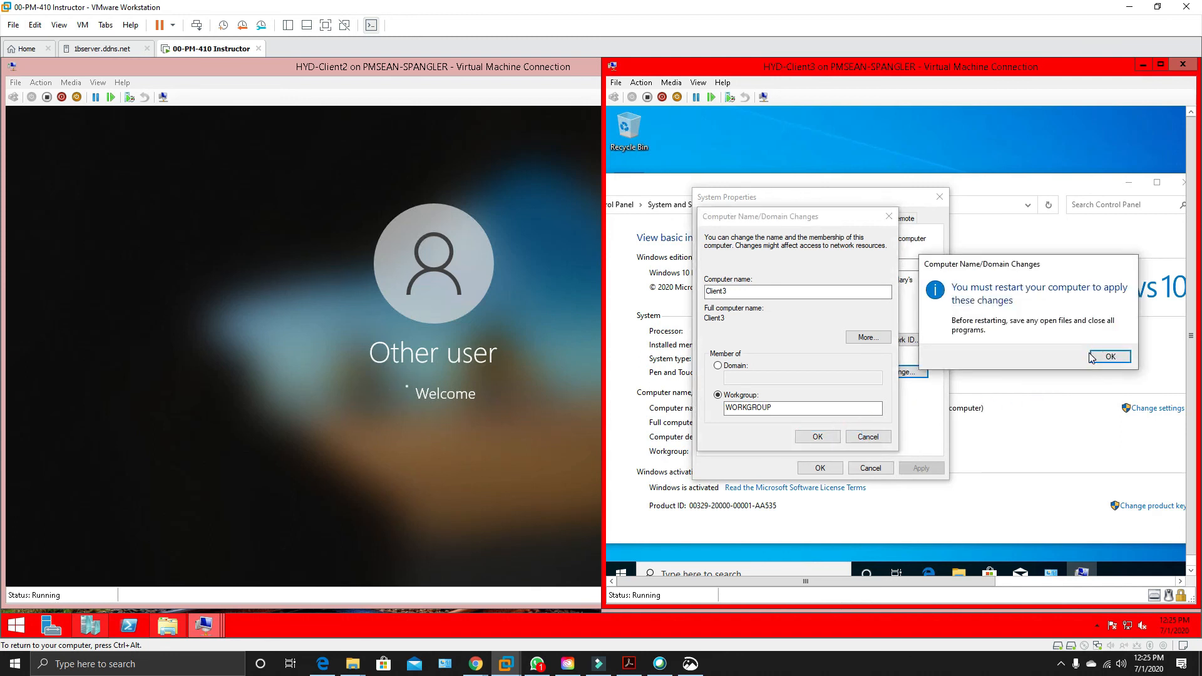
left_click(1091, 356)
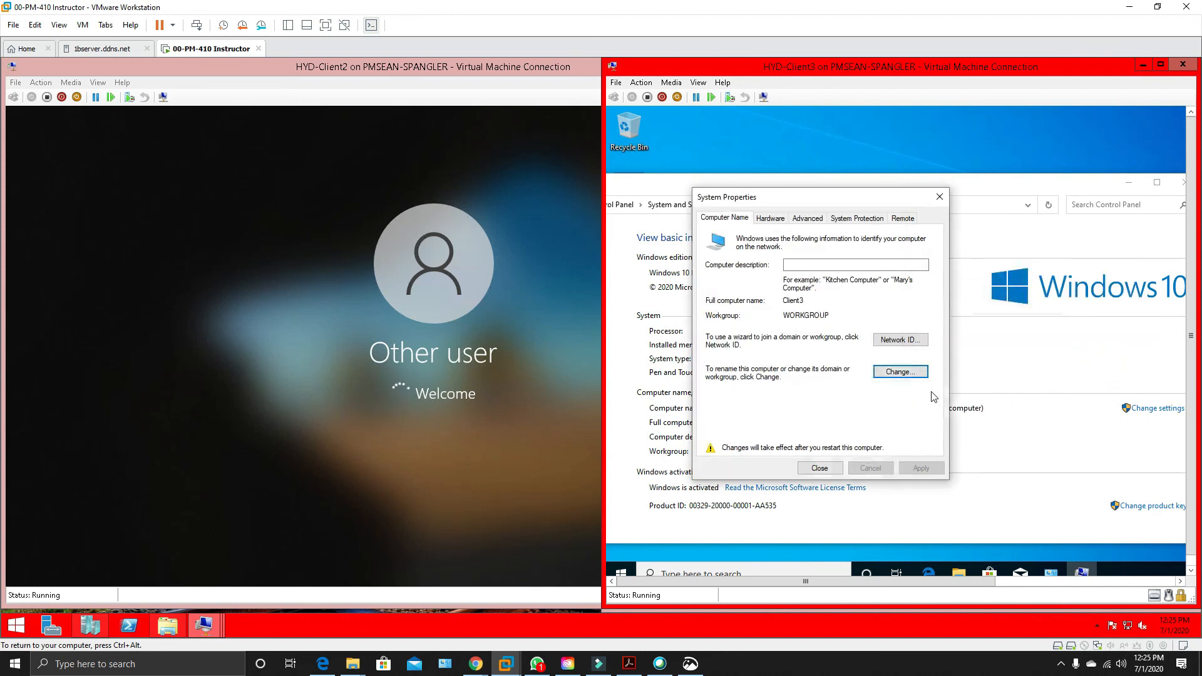
left_click(829, 470)
left_click(1095, 353)
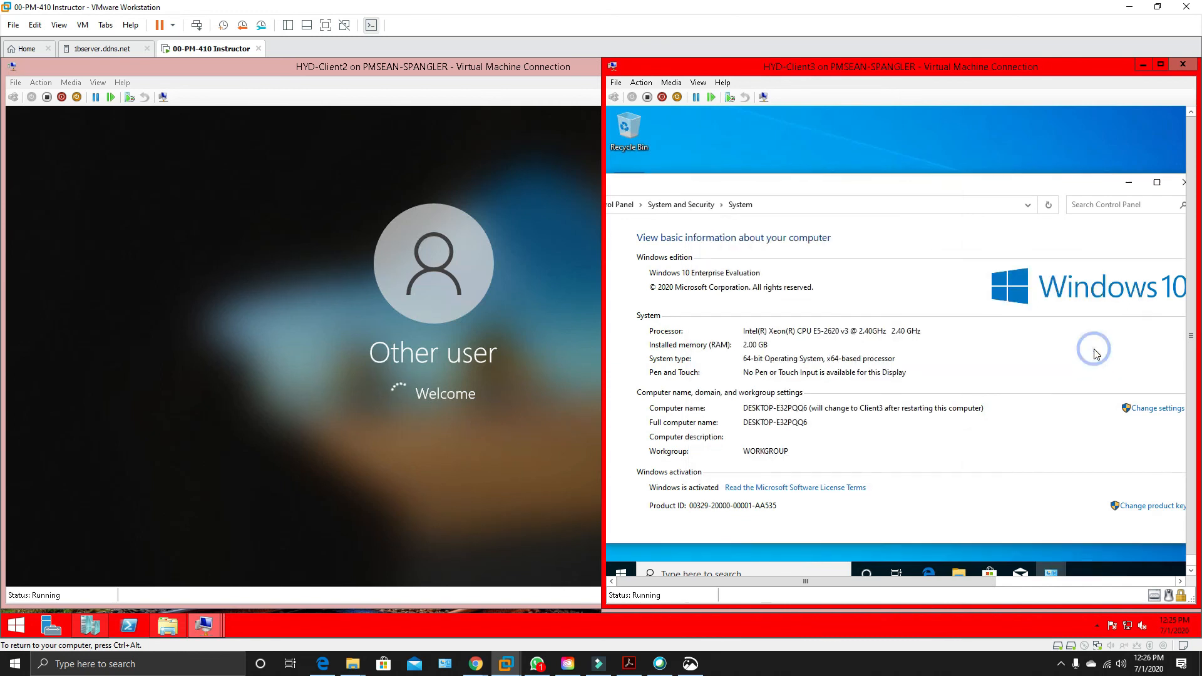
Shut down Windows on HYD-Client3.
right_click(621, 571)
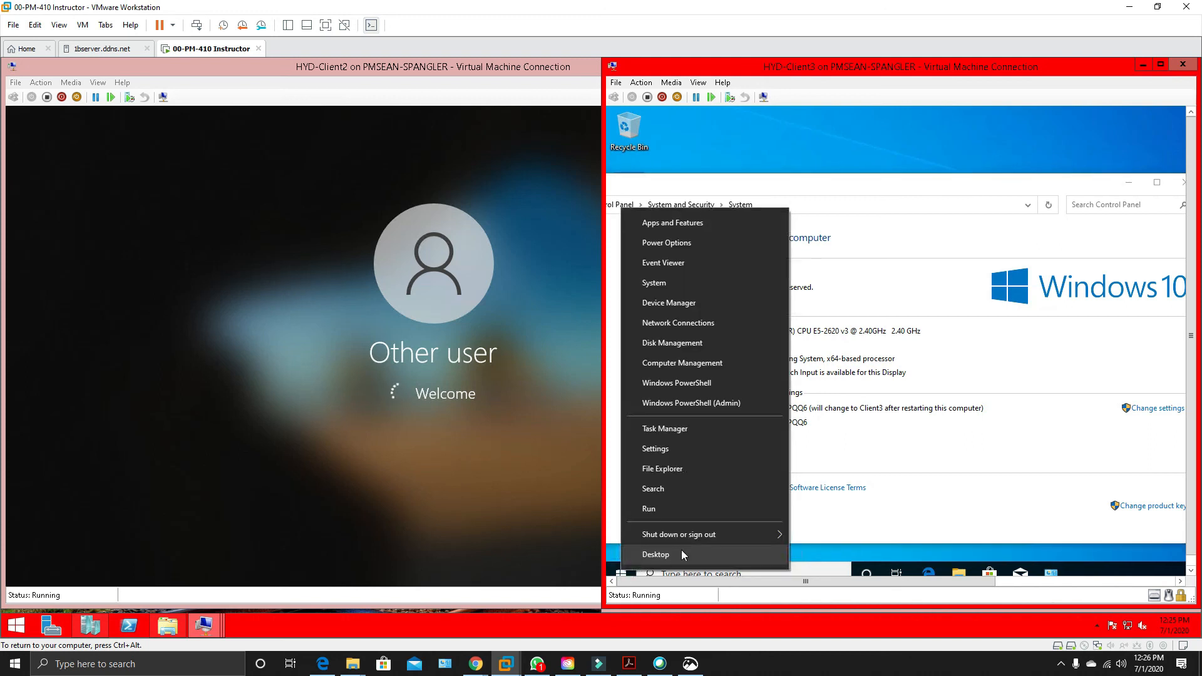
mouse_move(727, 531)
left_click(838, 511)
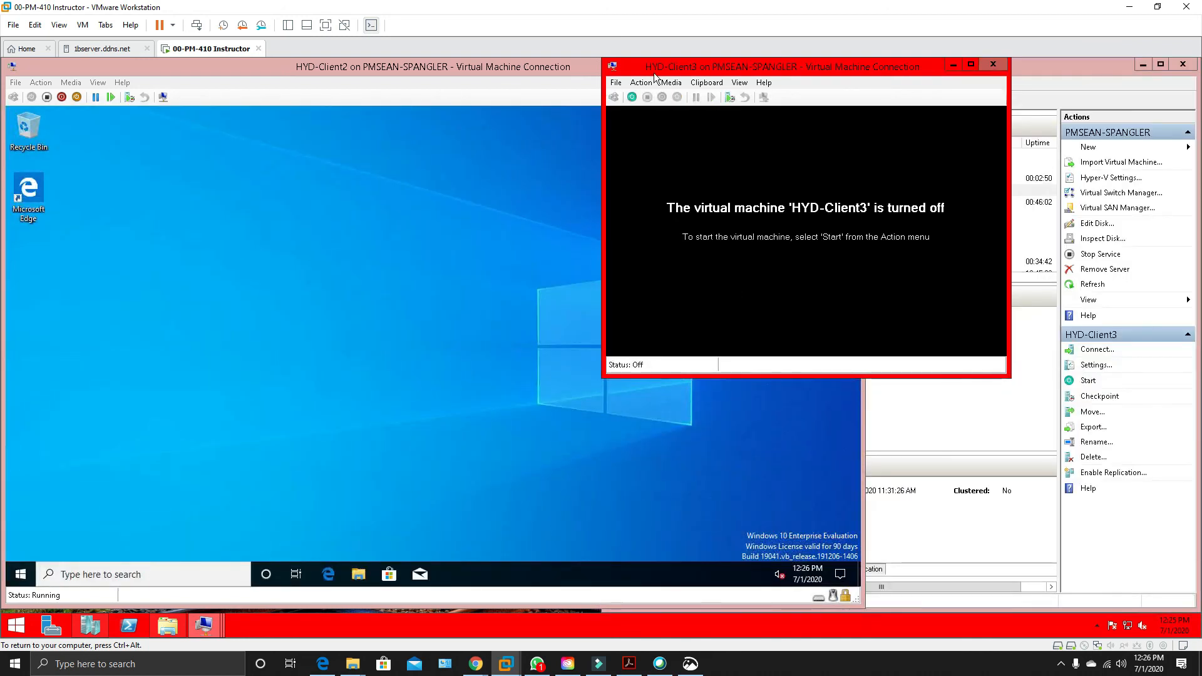
Switch HYD-Client3's network adapter to the HYD-CorpNet virtual switch and save the virtual machine's settings.
left_click(618, 84)
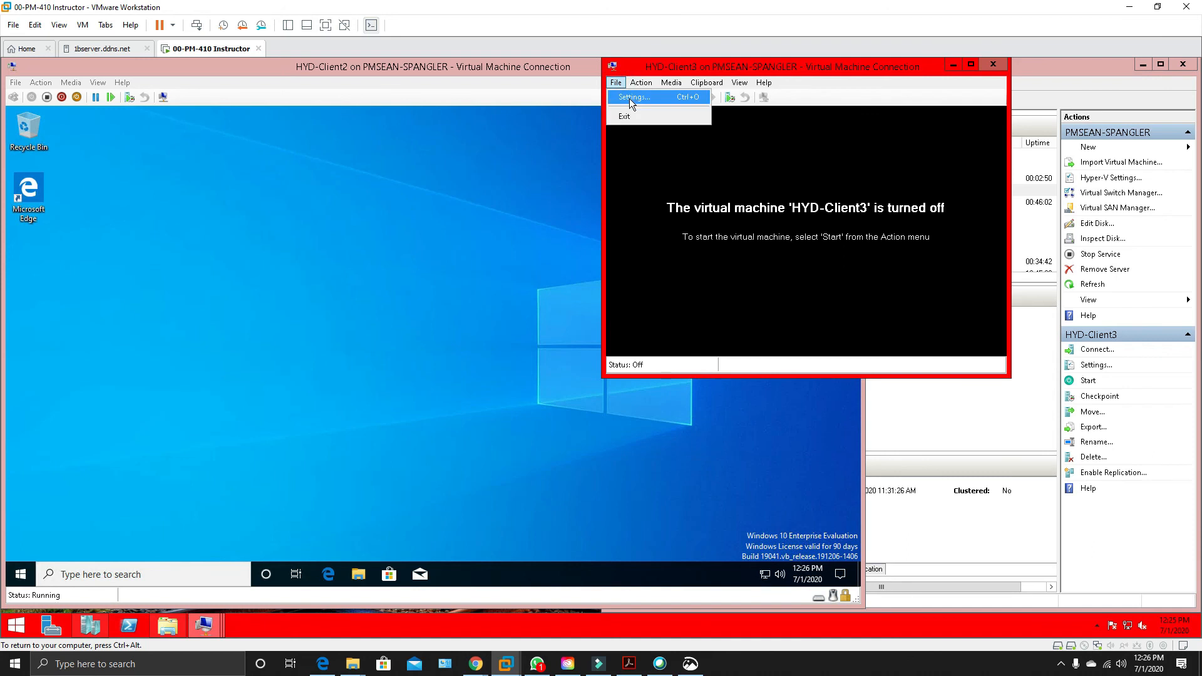
left_click(629, 99)
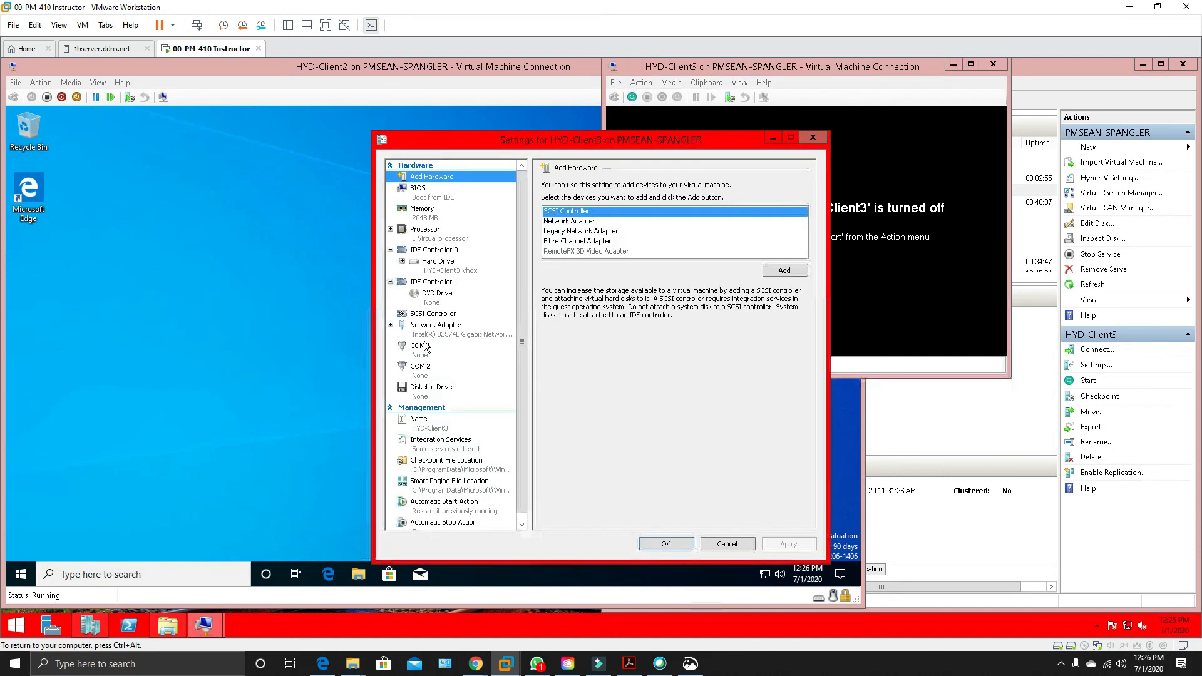
left_click(429, 334)
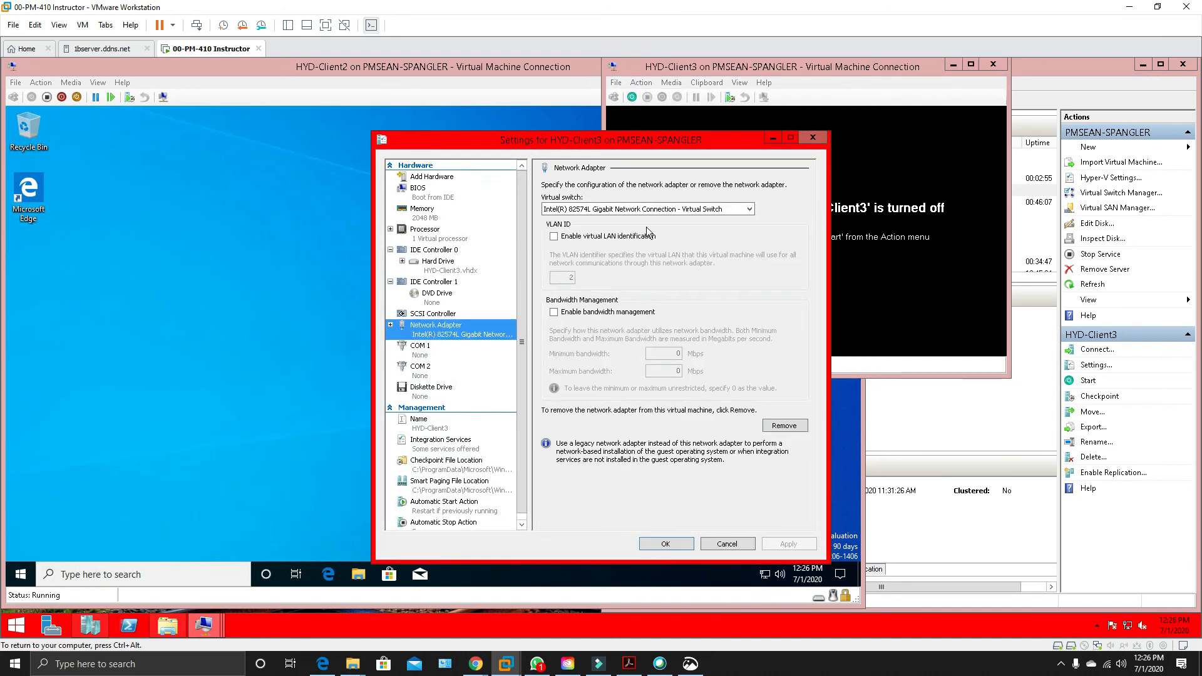
left_click(640, 211)
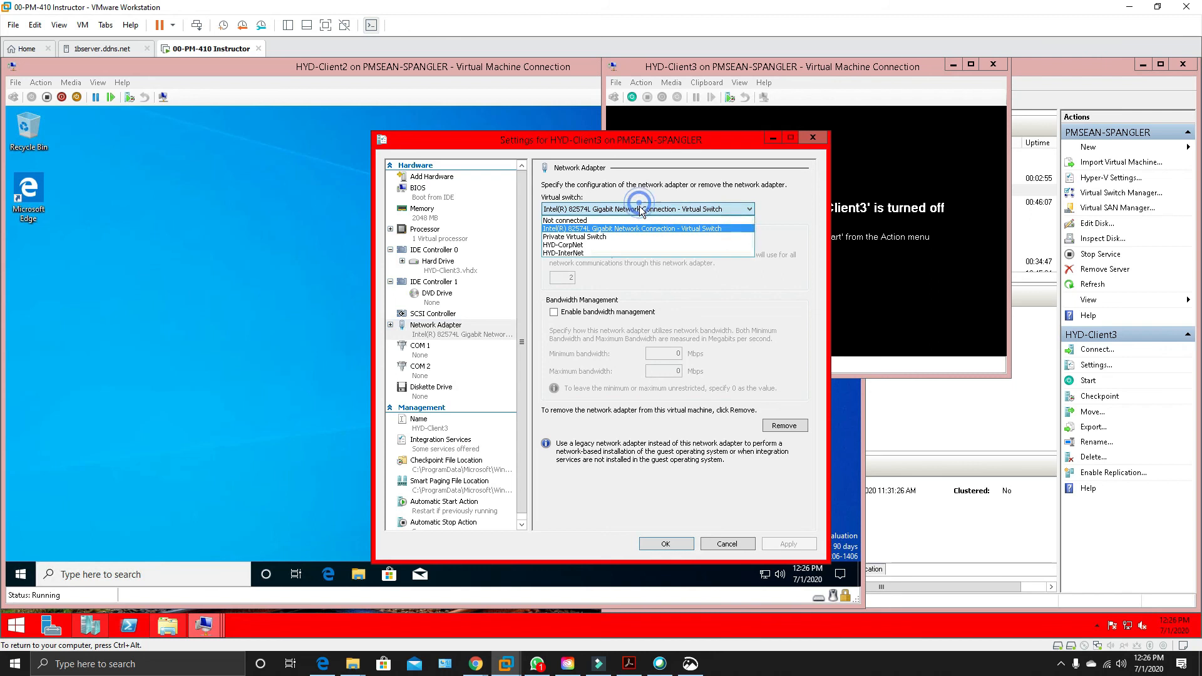
left_click(592, 245)
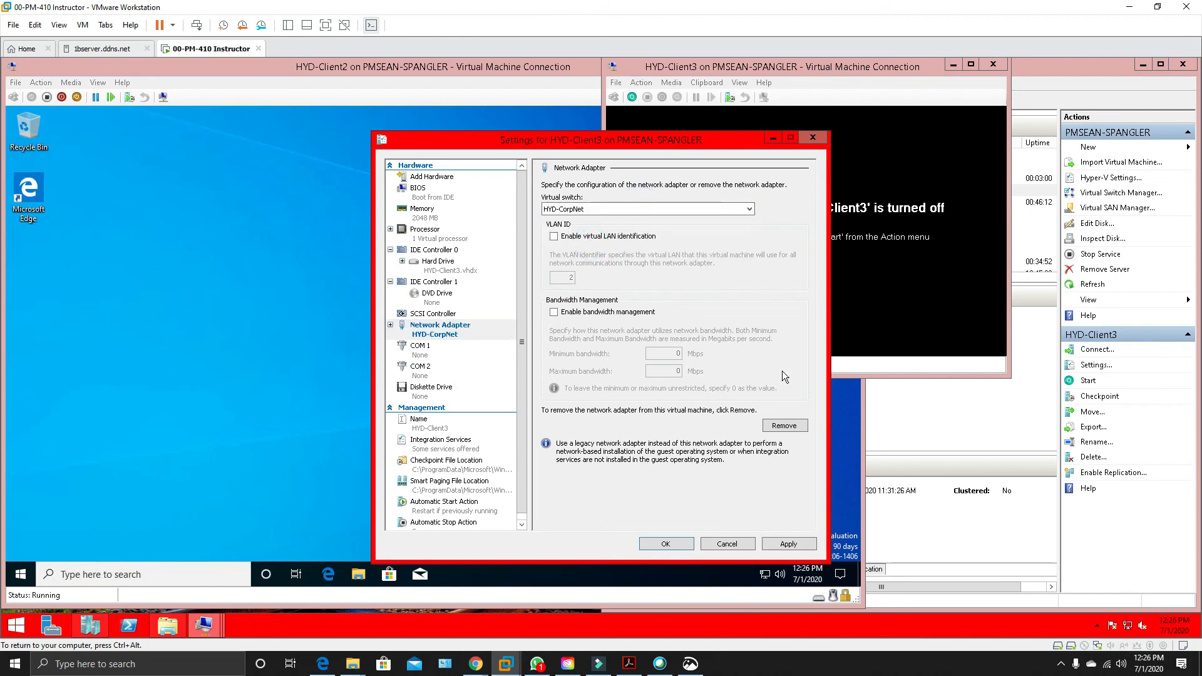
left_click(791, 545)
left_click(667, 544)
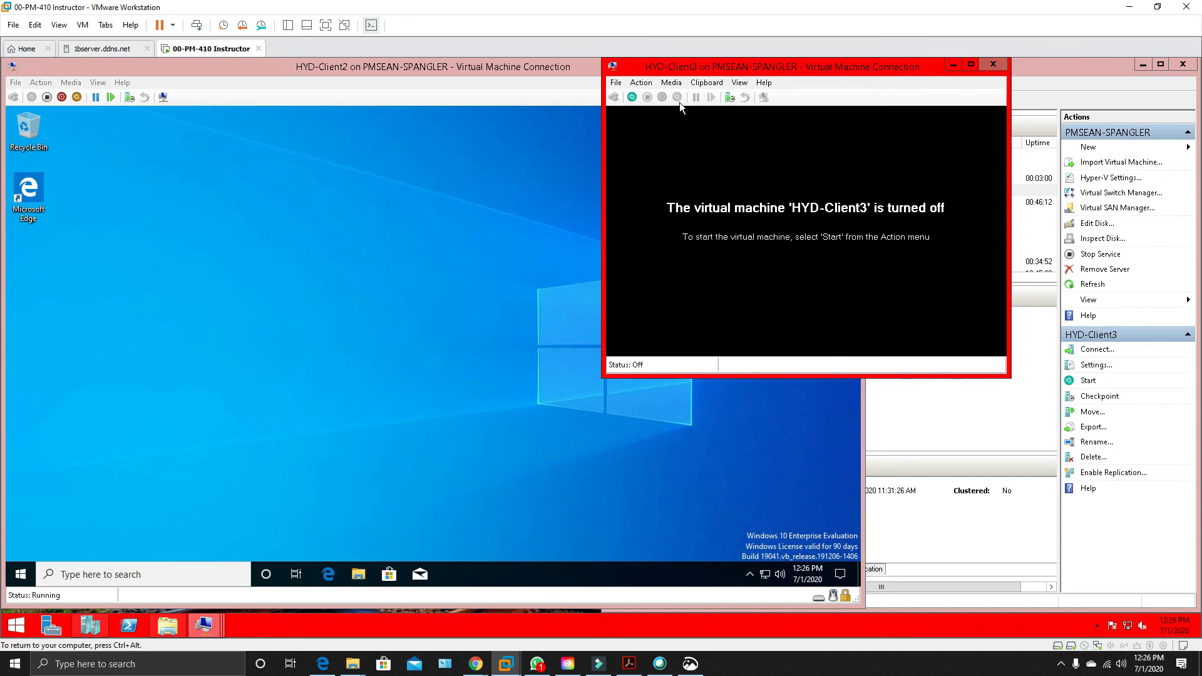
Close HYD-Client3's connection window and create a checkpoint of that virtual machine in Hyper-V Manager.
left_click(993, 64)
left_click(1010, 84)
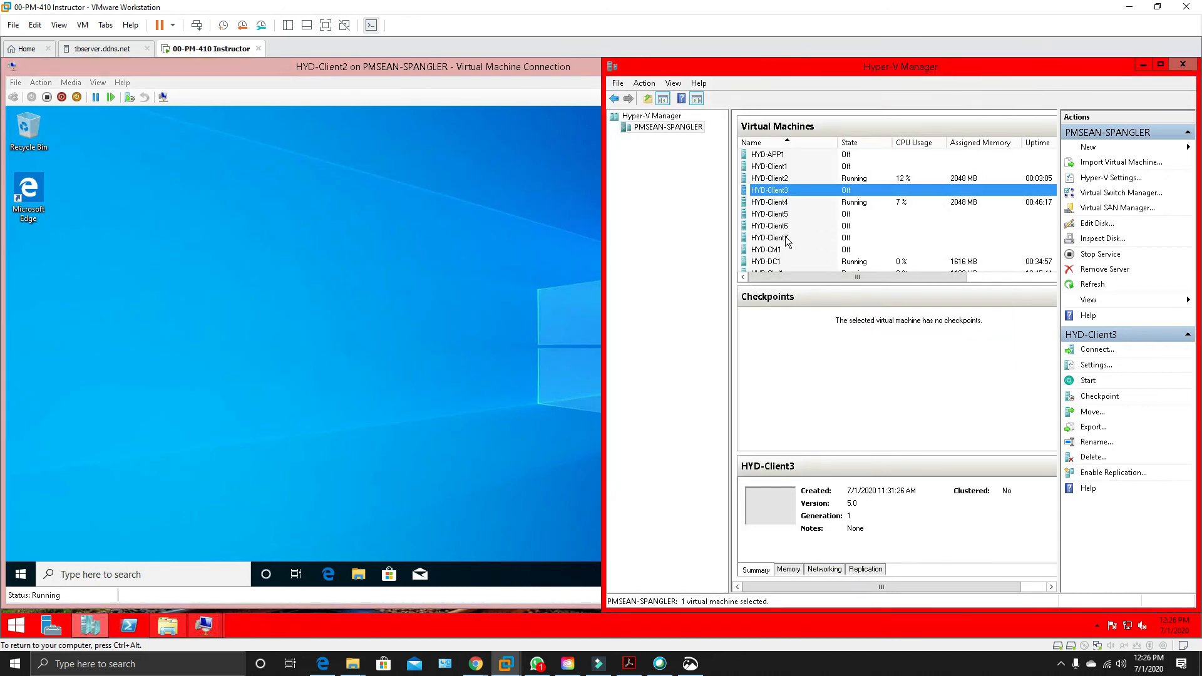
right_click(790, 190)
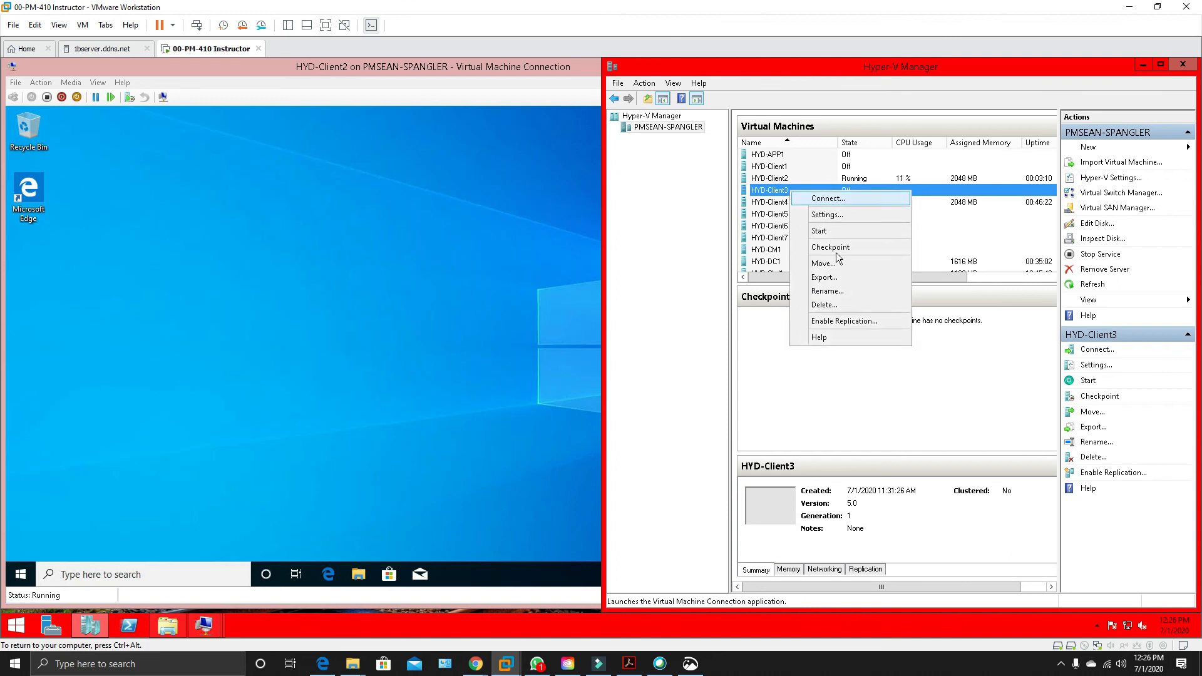
left_click(836, 246)
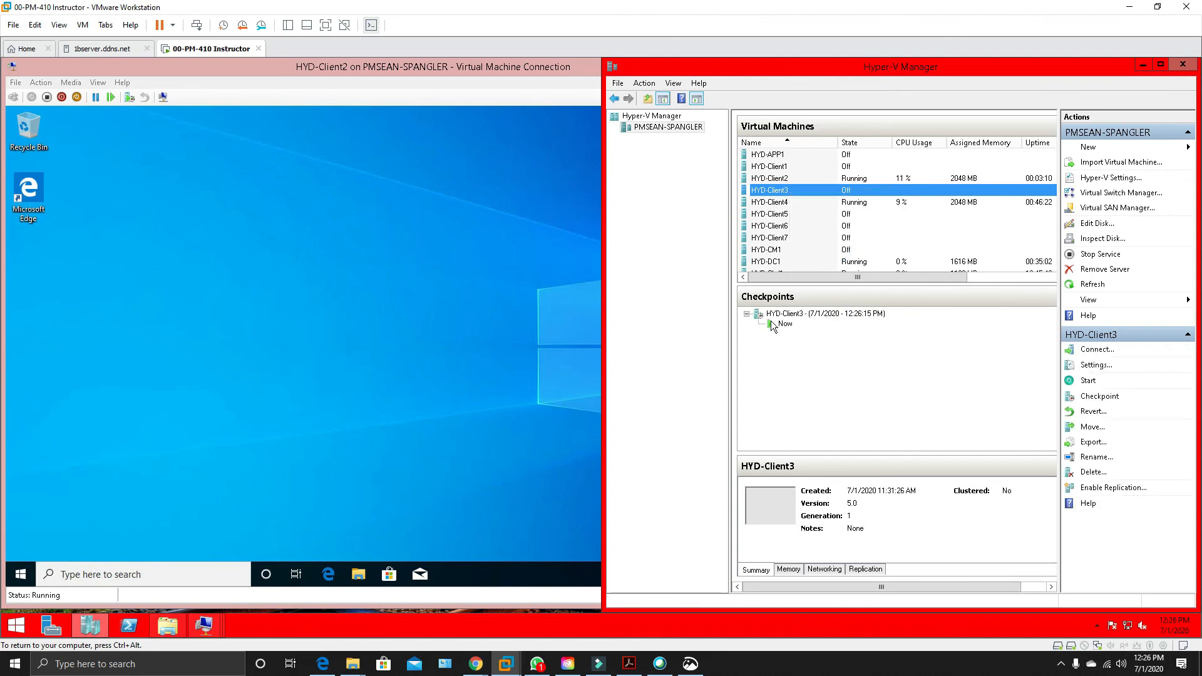
Shut down Windows on HYD-Client2.
left_click(347, 216)
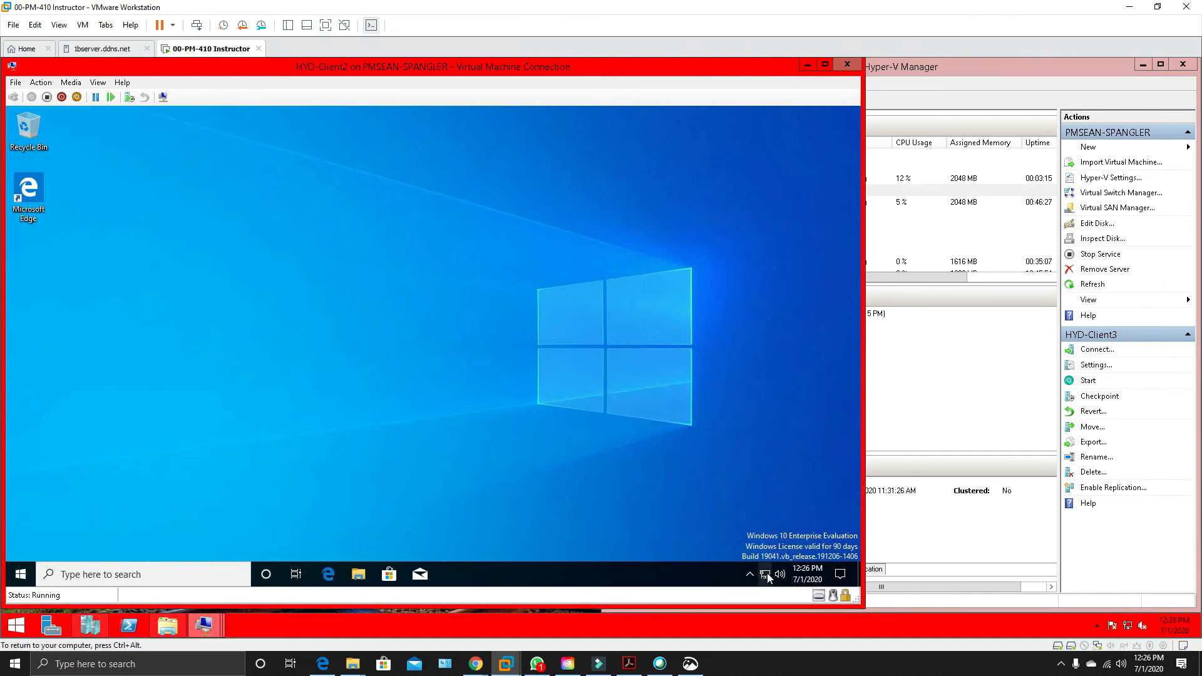
mouse_move(769, 576)
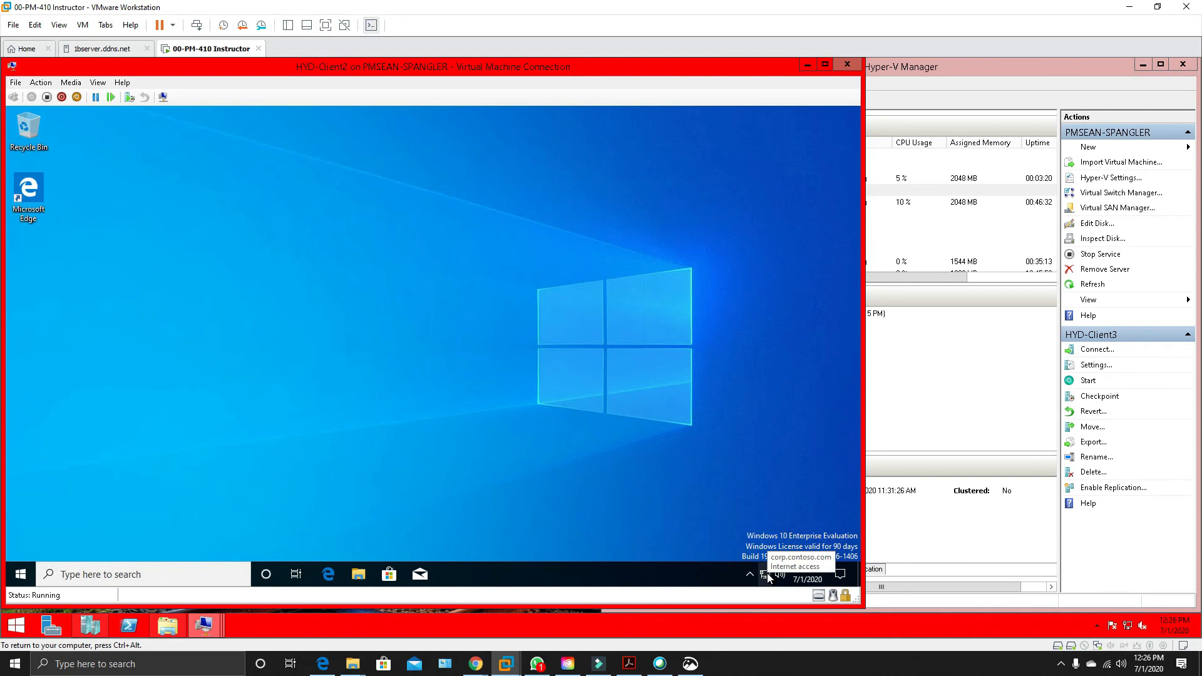
left_click(32, 581)
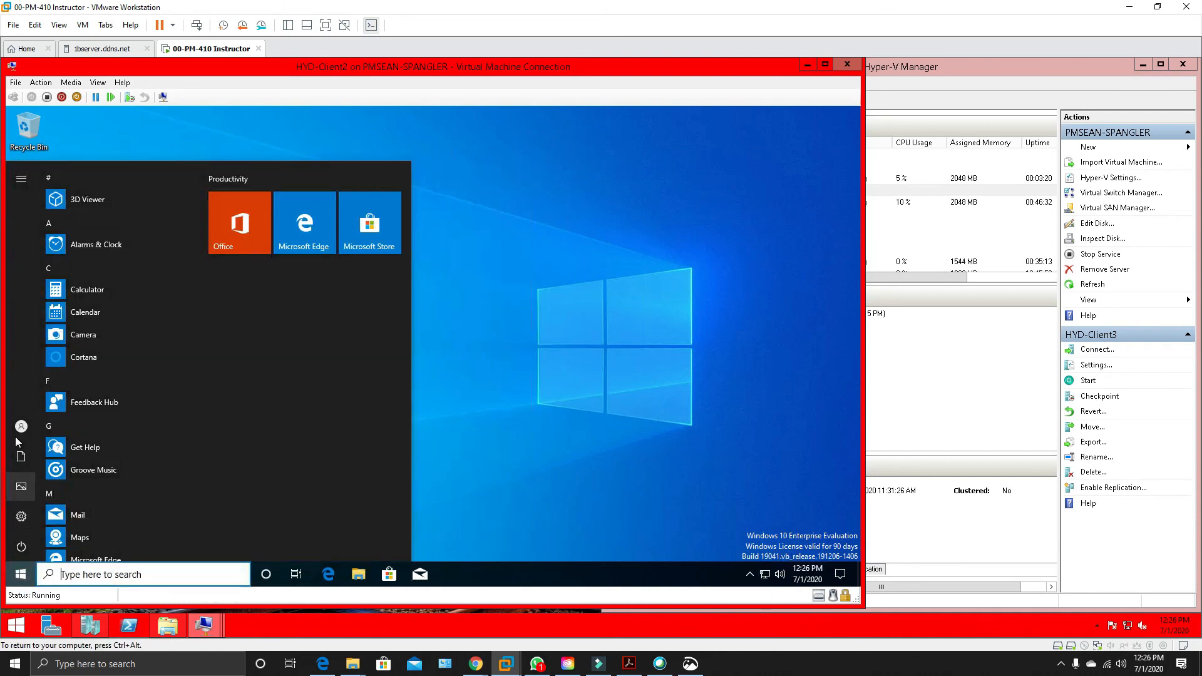
mouse_move(18, 431)
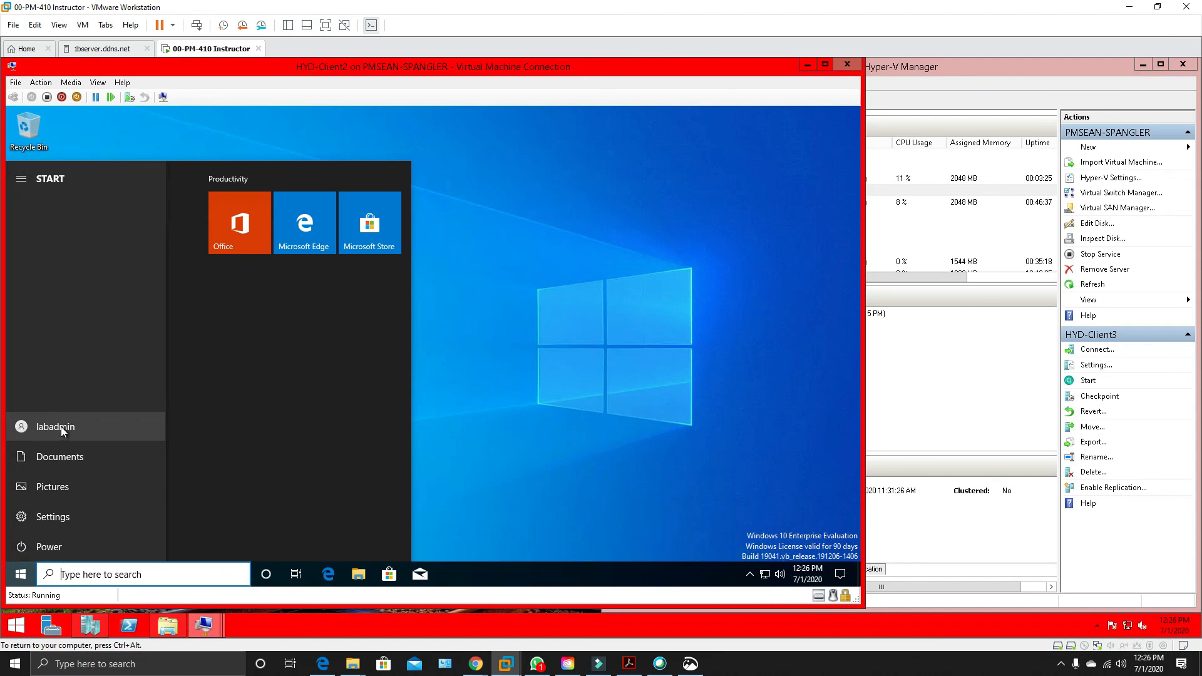
right_click(21, 575)
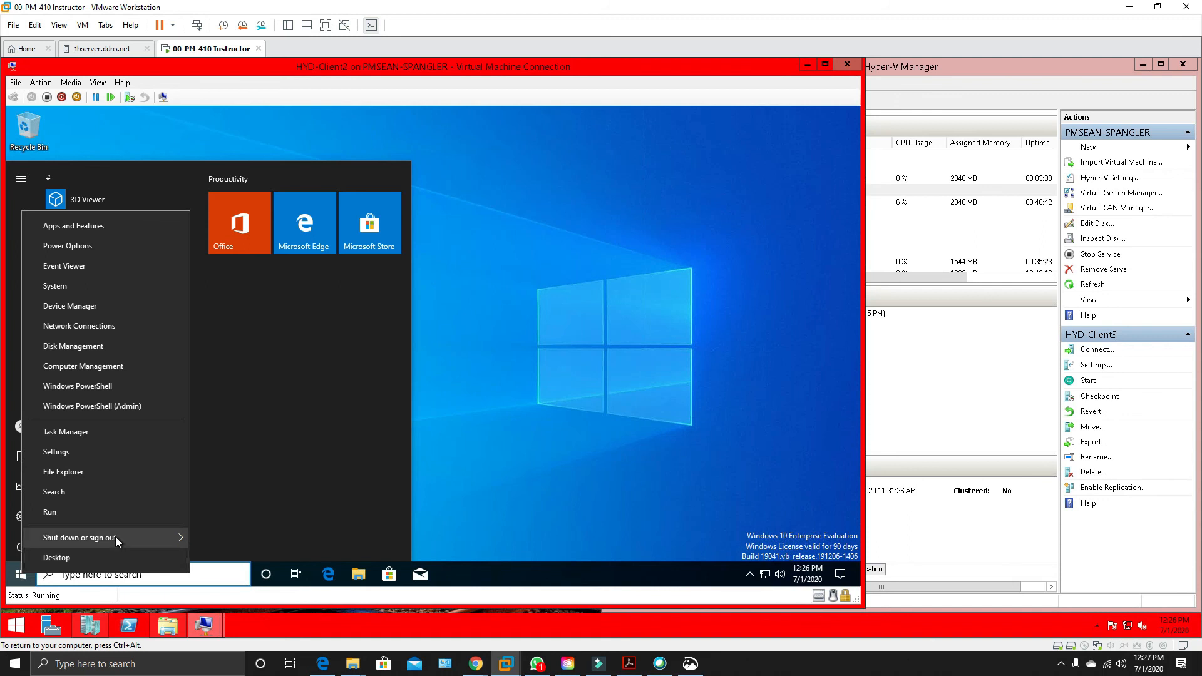
mouse_move(115, 536)
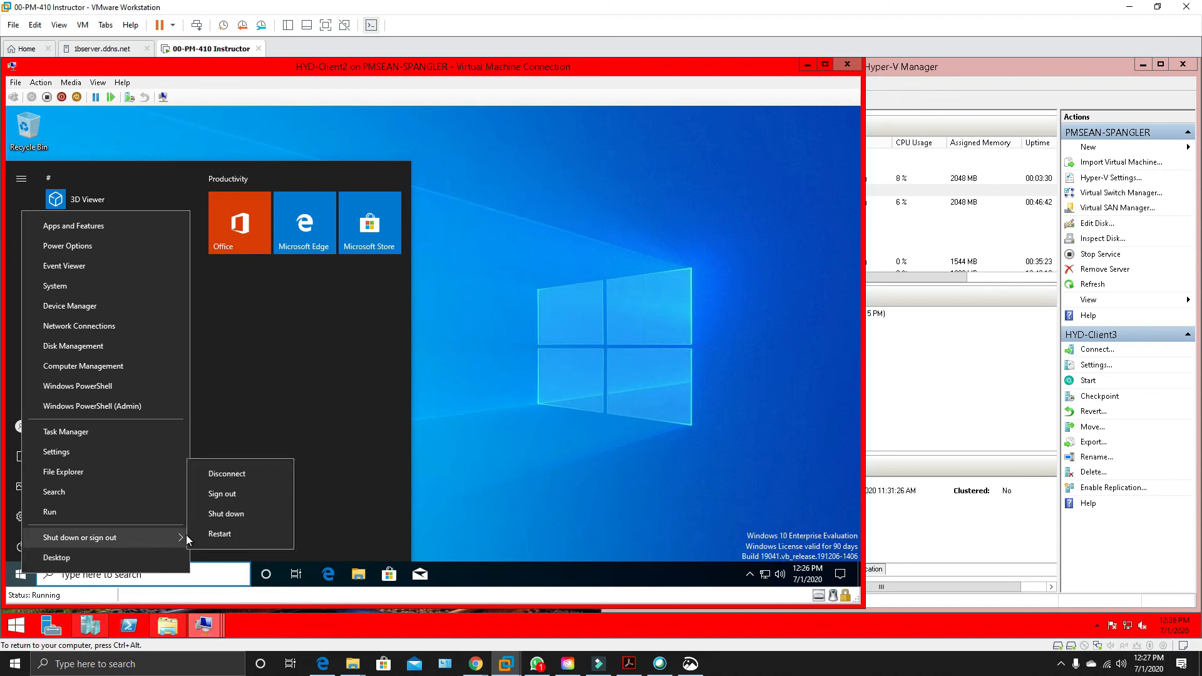
left_click(279, 515)
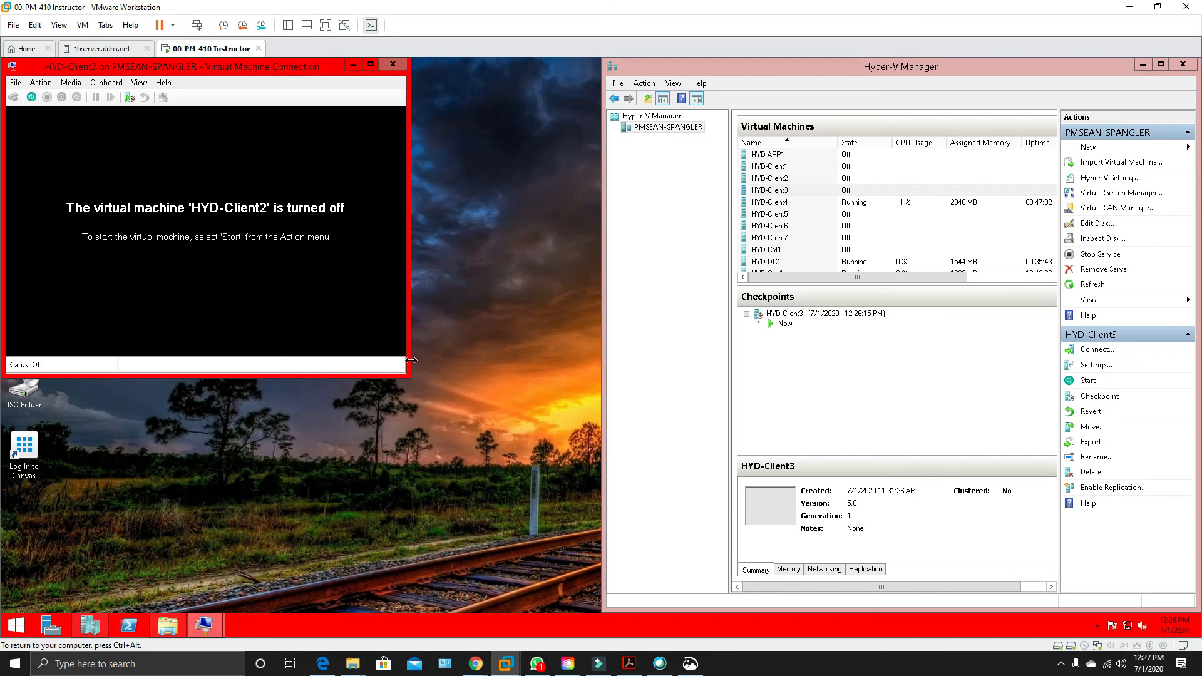
Close HYD-Client2's connection window and create a checkpoint of that virtual machine in Hyper-V Manager.
left_click_drag(111, 67, 199, 100)
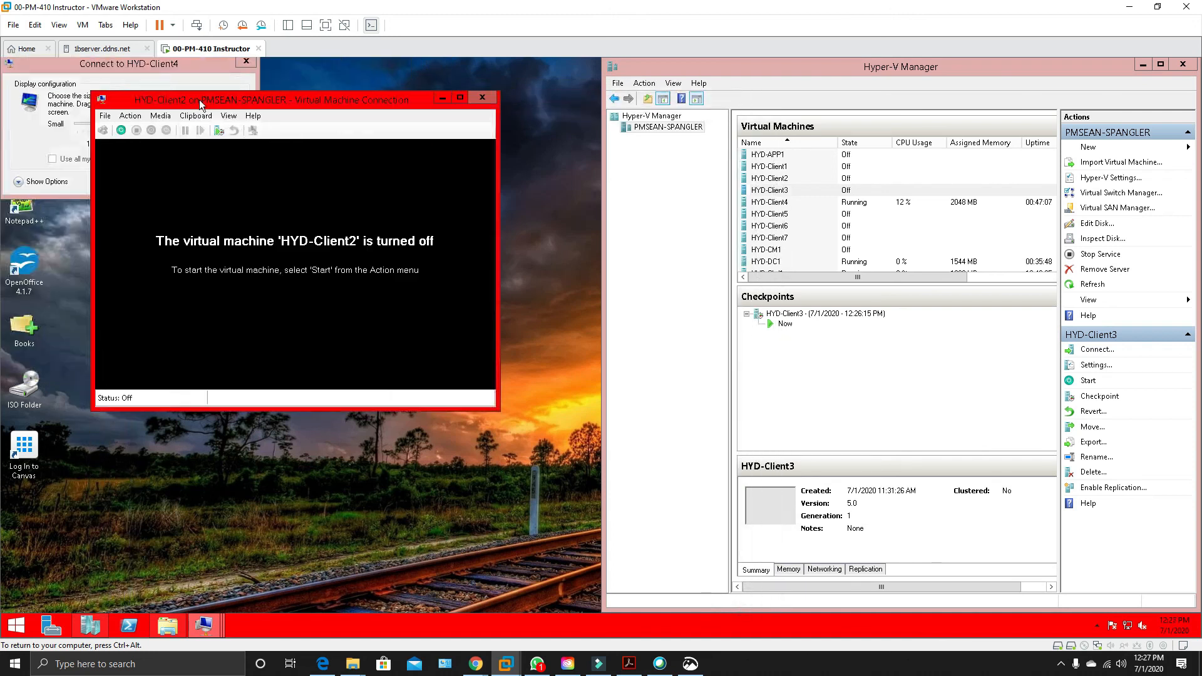
left_click(483, 98)
left_click(813, 177)
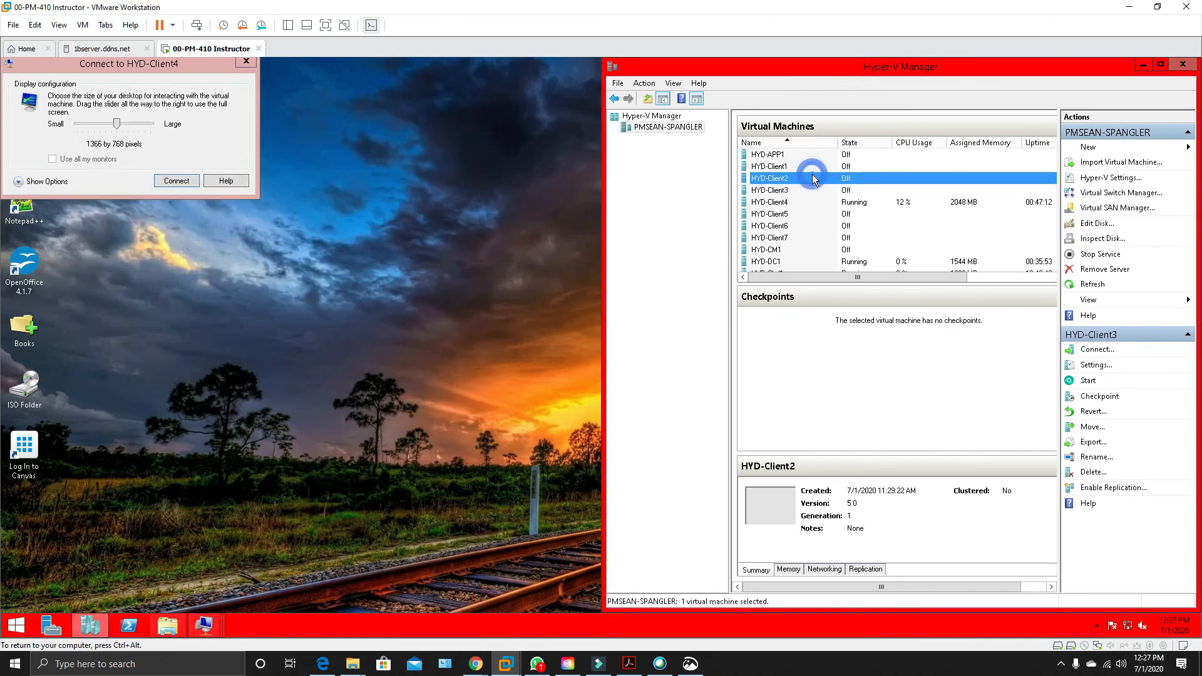
right_click(812, 178)
left_click(846, 230)
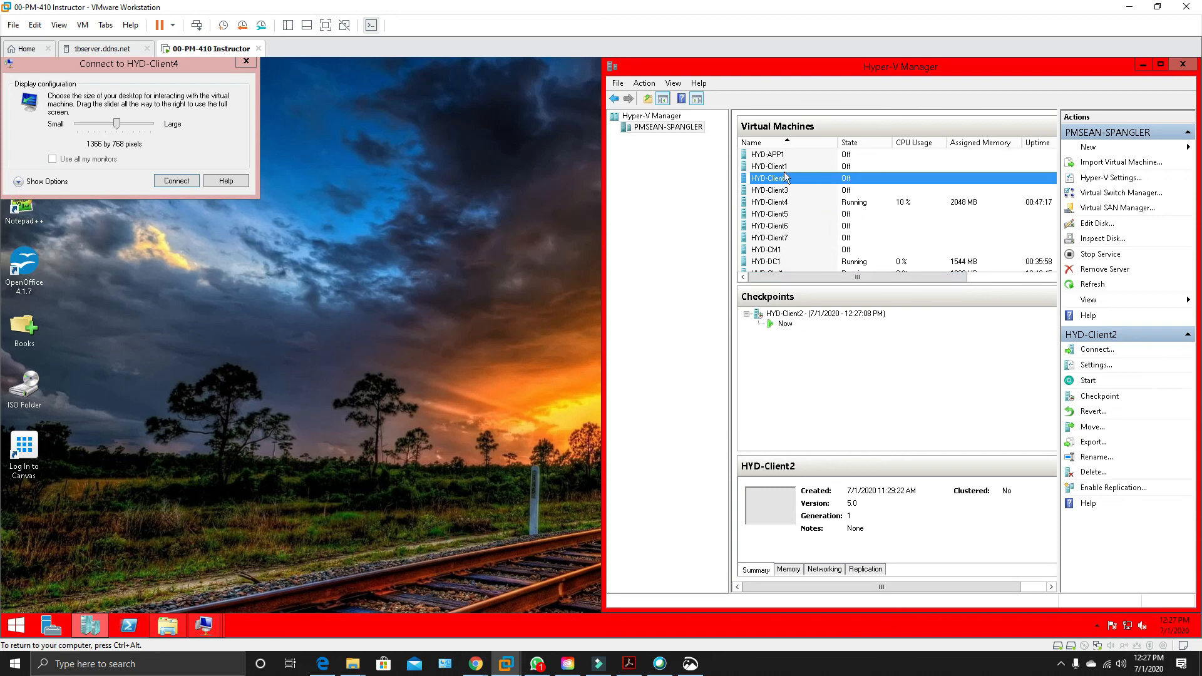
Connect to the running HYD-Client4 virtual machine with a 1366 by 768 pixel display.
left_click(774, 251)
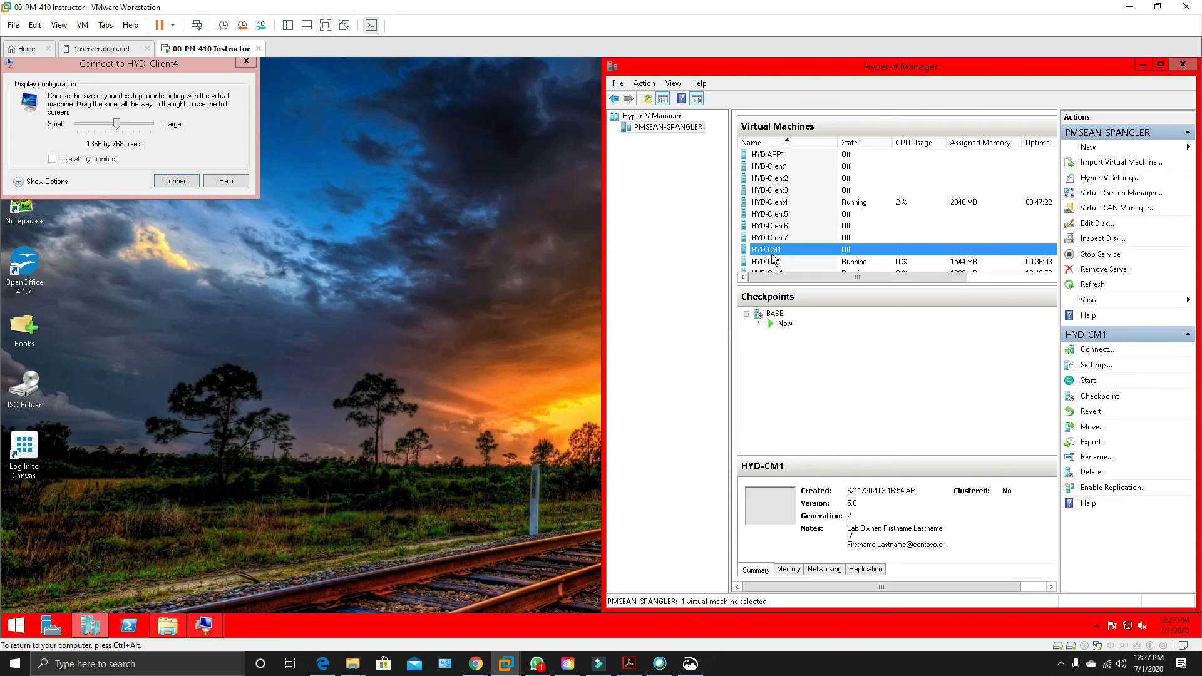
left_click(773, 259)
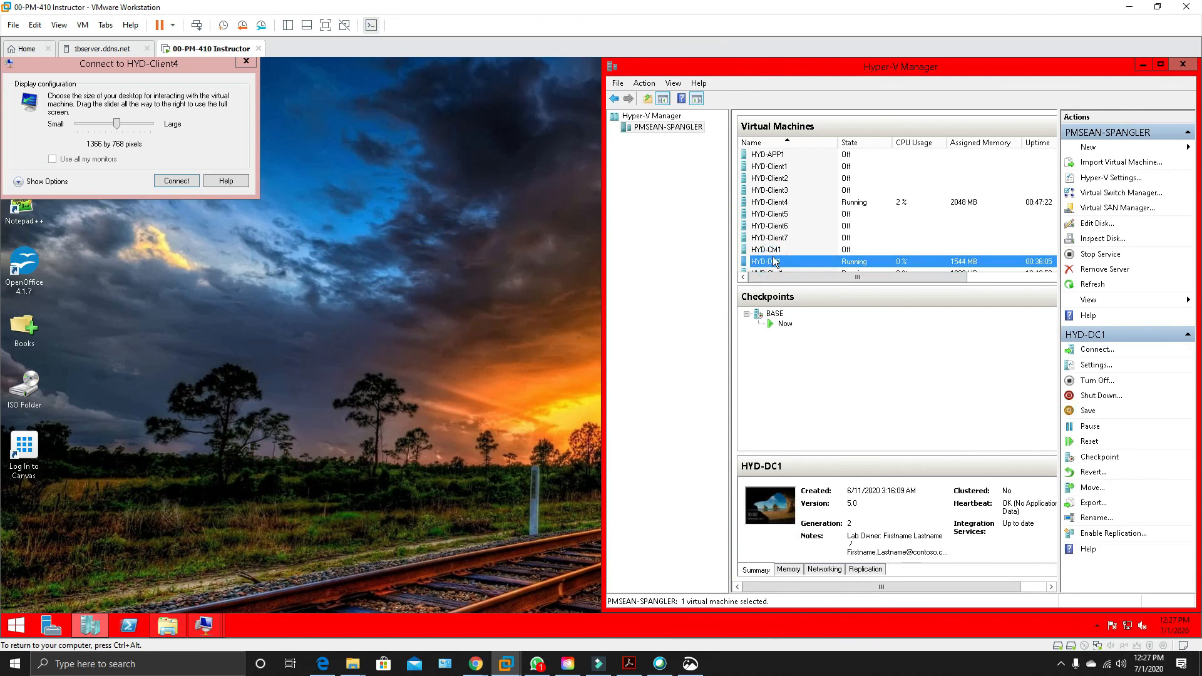
left_click(774, 202)
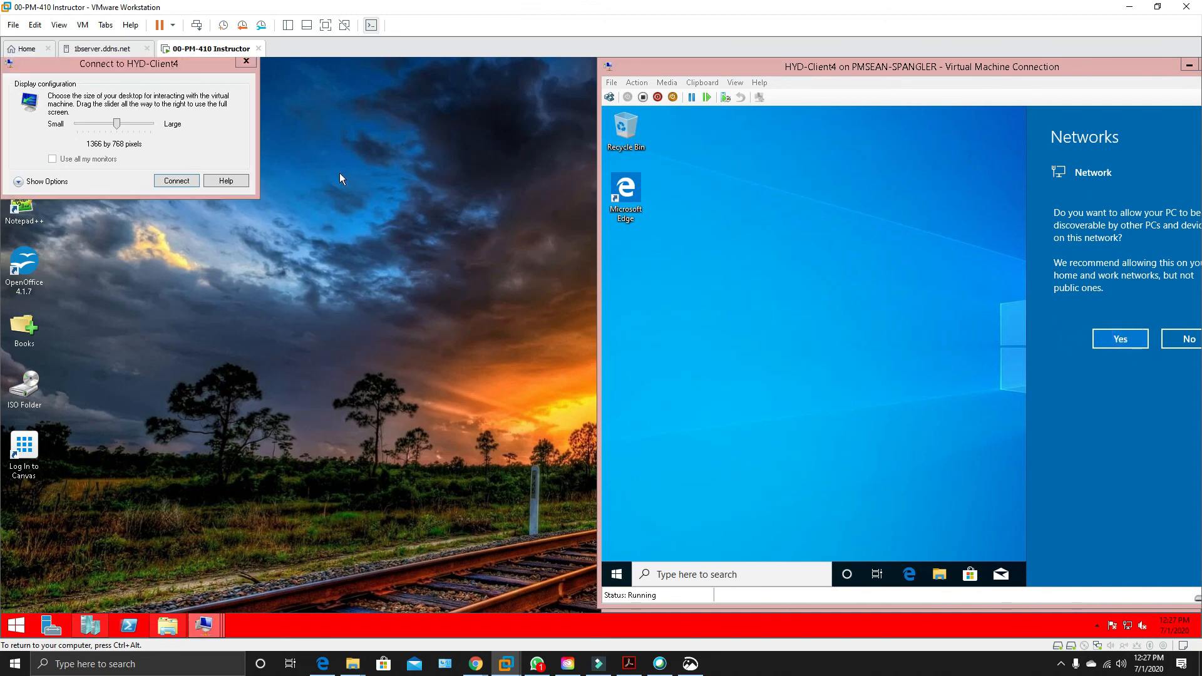
left_click(176, 181)
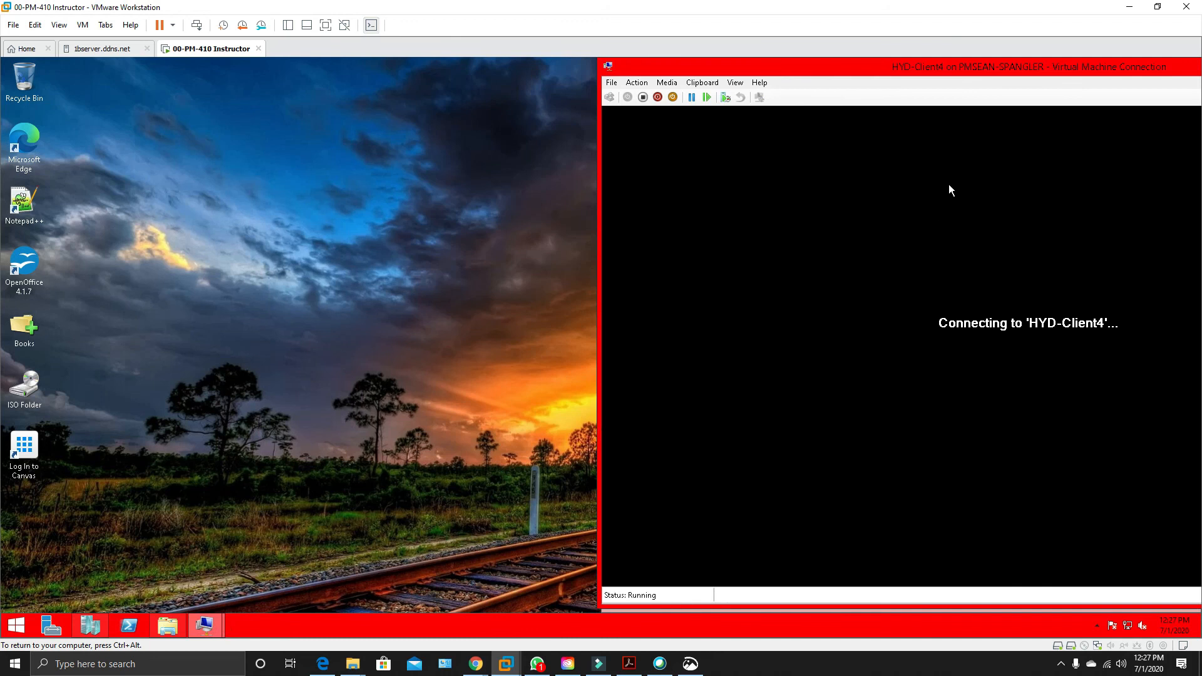
Bring HYD-Client4's window fully into view, sign in as LabAdmin and allow the PC to be discoverable on the network.
left_click_drag(988, 67, 576, 79)
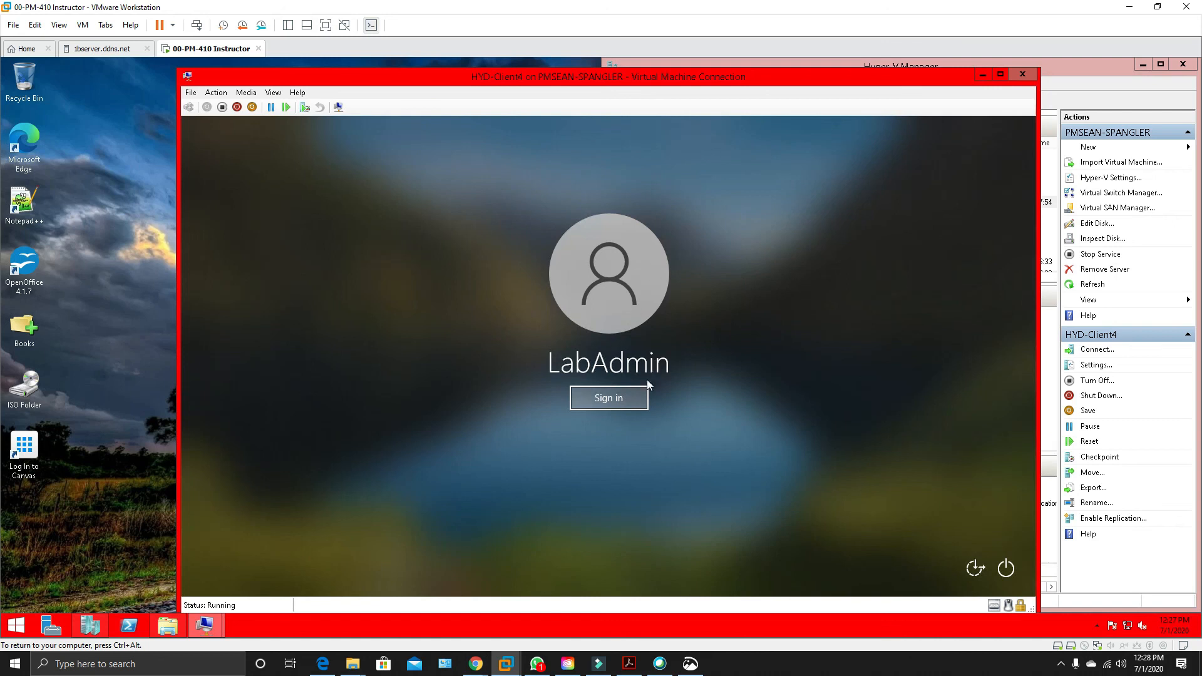
left_click(630, 401)
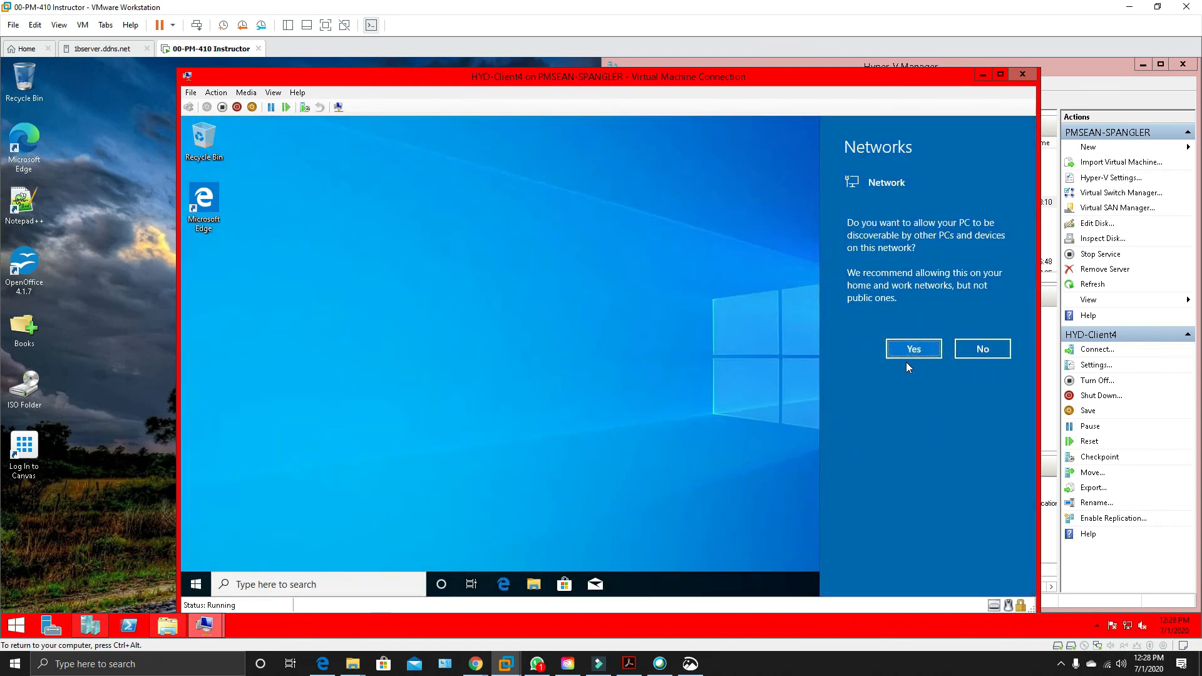
left_click(895, 343)
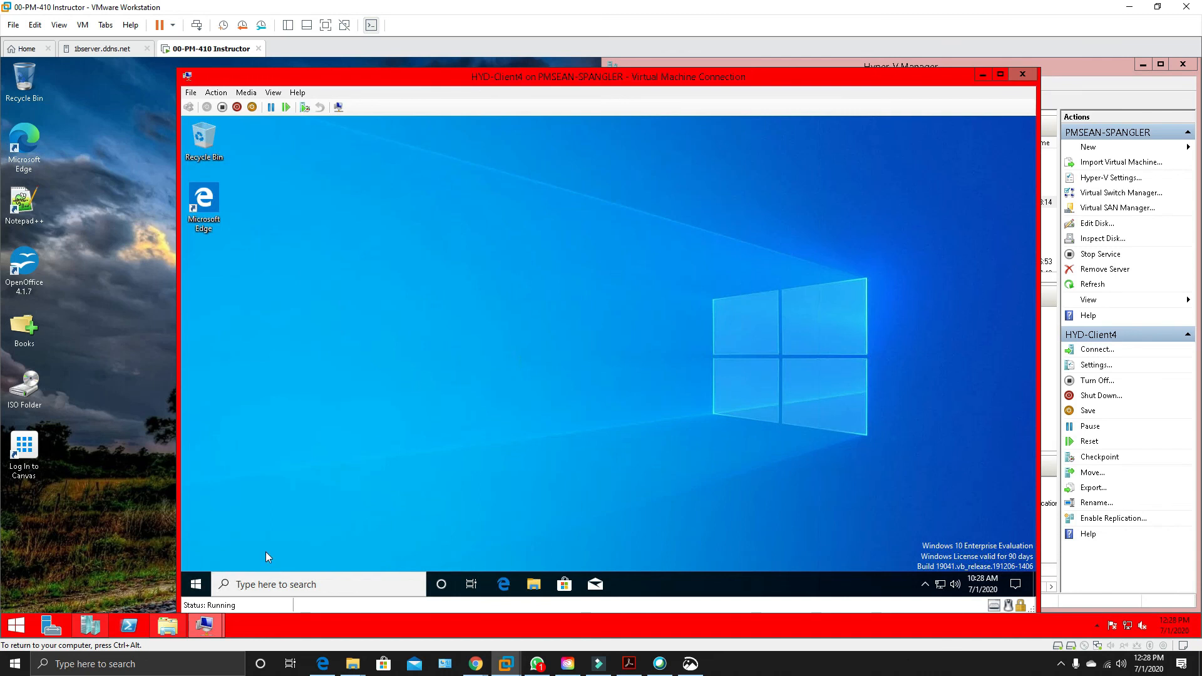
Set HYD-Client4's time zone to (UTC-06:00) Central Time (US & Canada) and close its date and time settings.
right_click(982, 587)
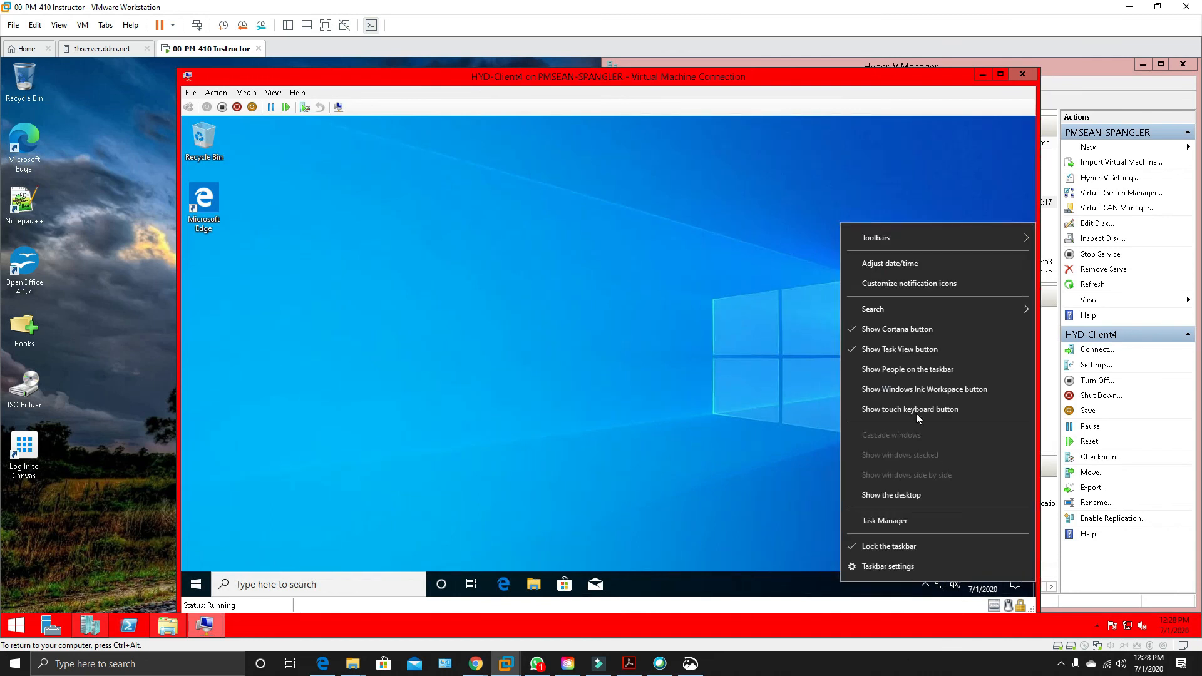
left_click(896, 264)
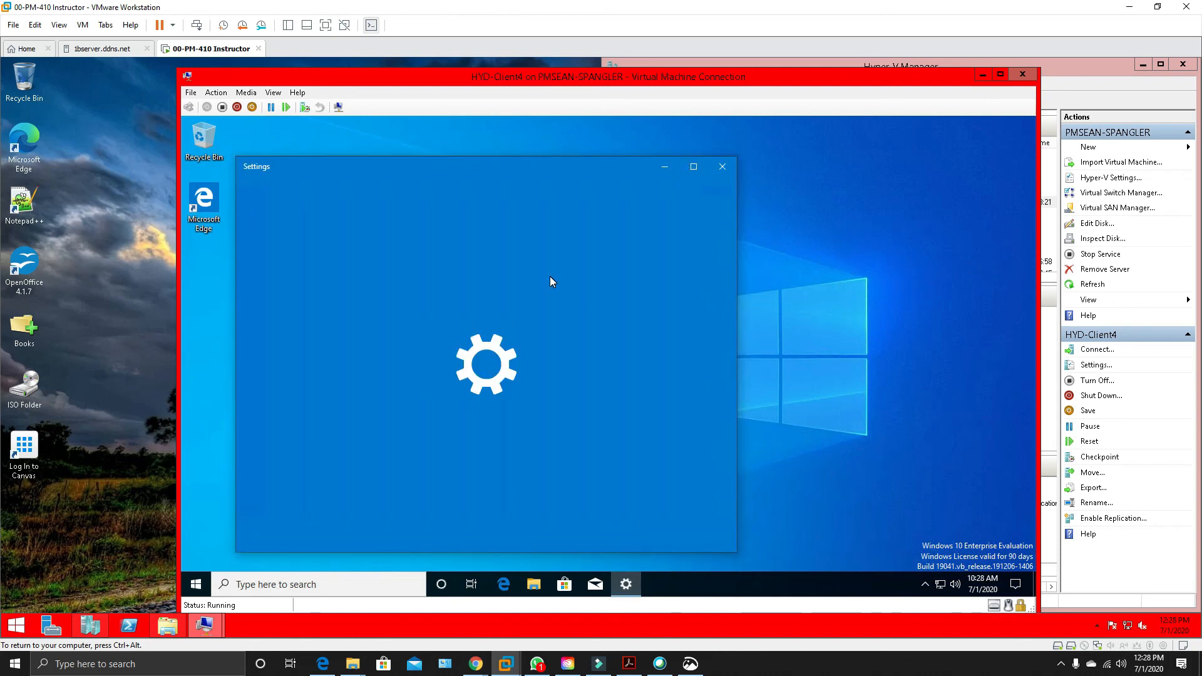
left_click(566, 528)
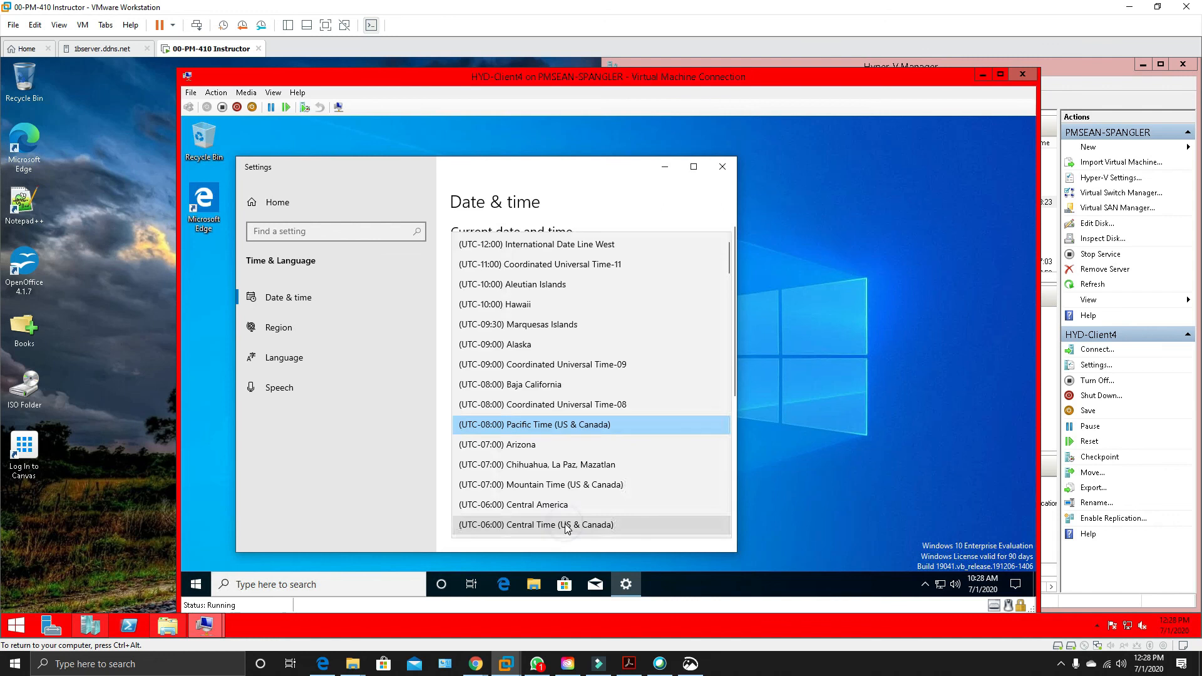
left_click(540, 529)
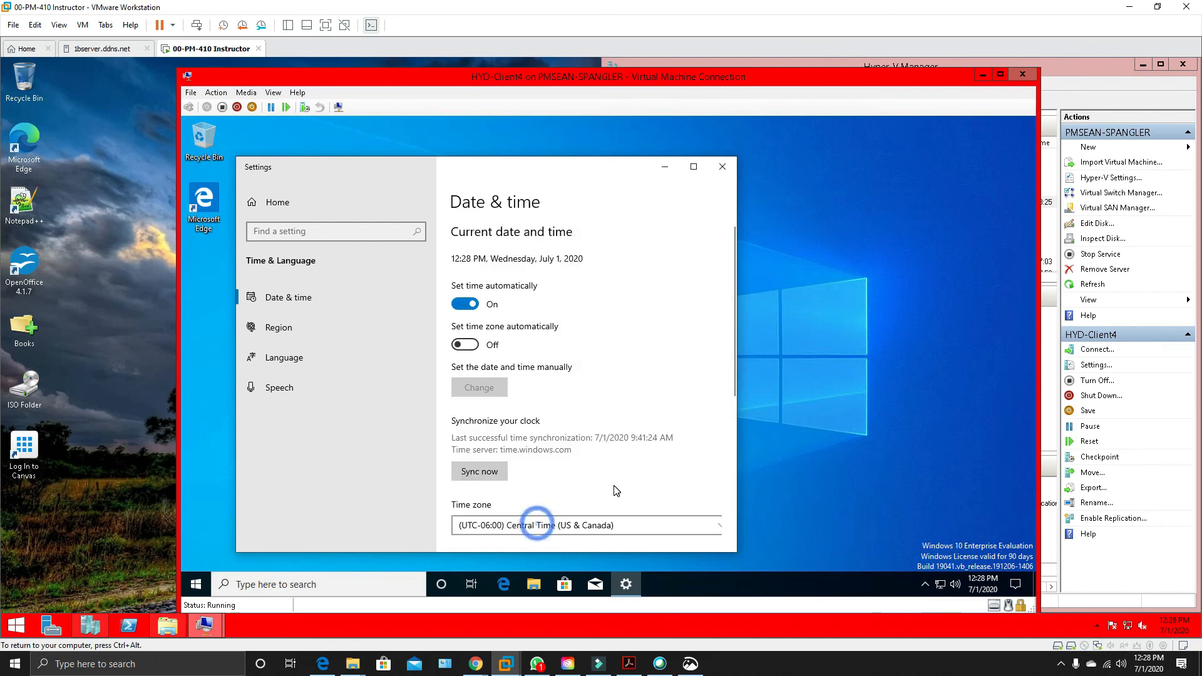
left_click(722, 166)
Find and open the System page on HYD-Client4, and open its computer name settings in System Properties.
left_click(198, 586)
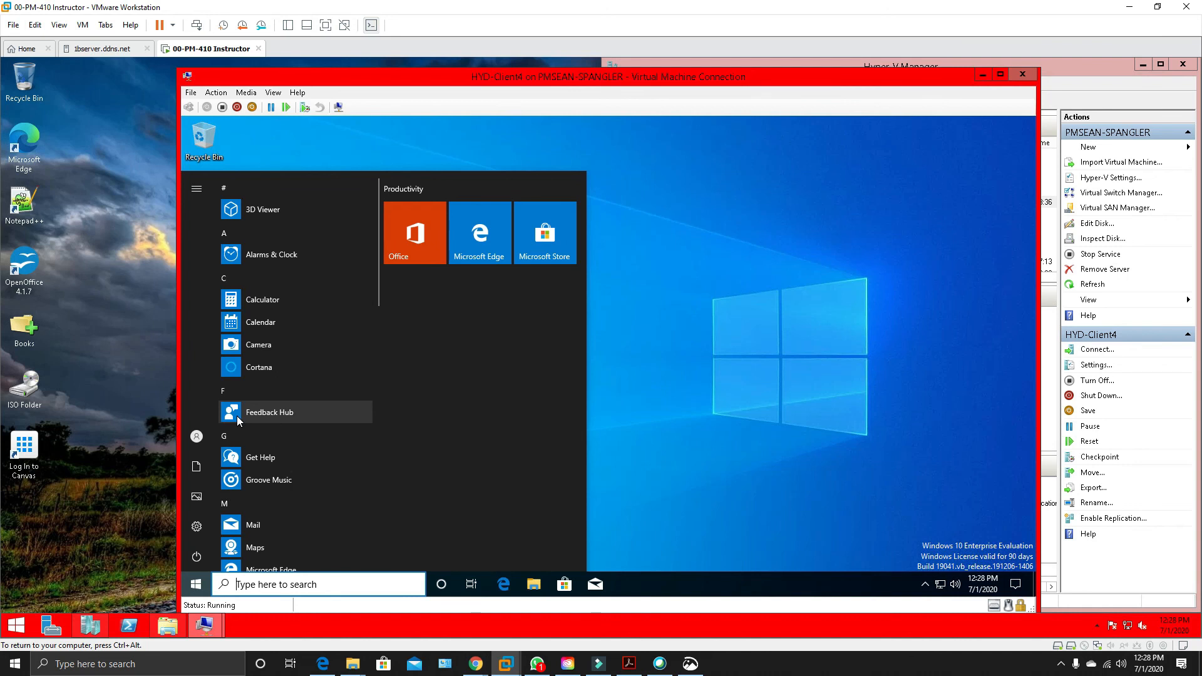
left_click(275, 584)
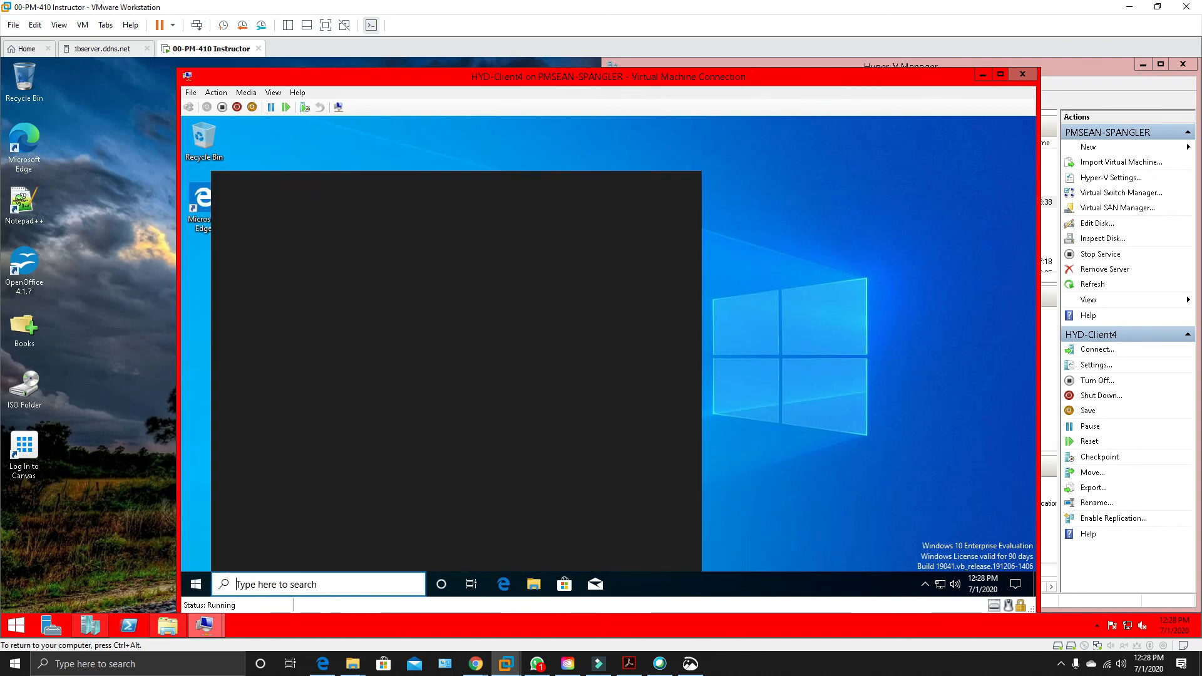
type("sys")
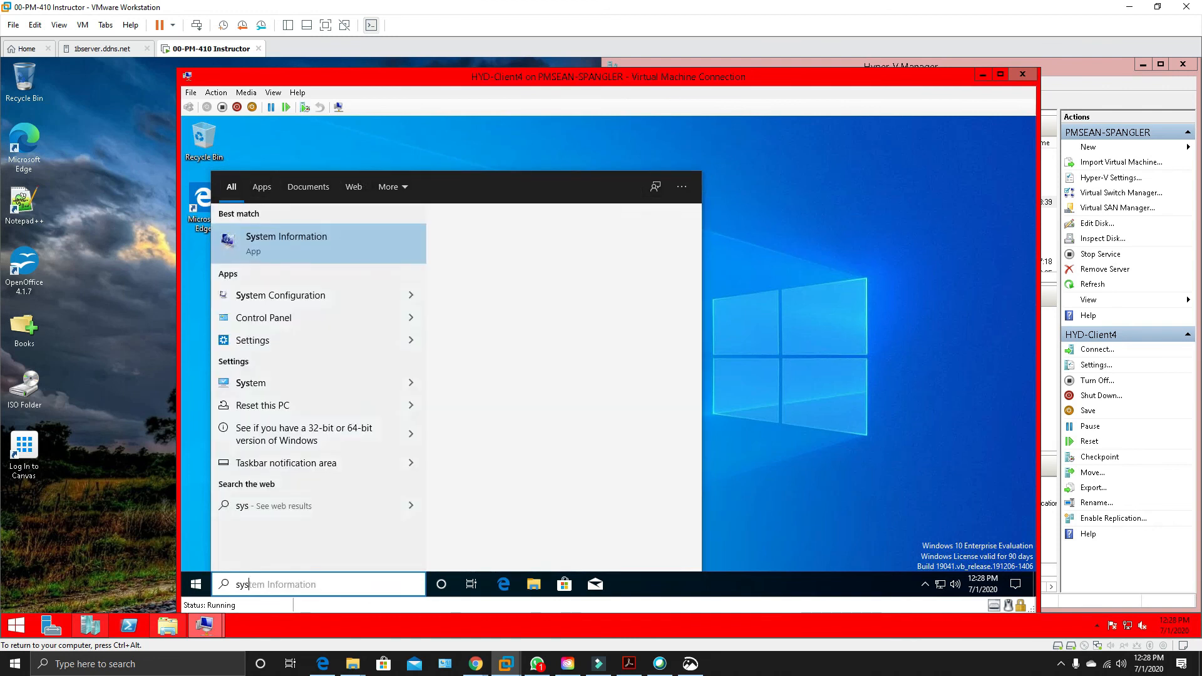
left_click(252, 391)
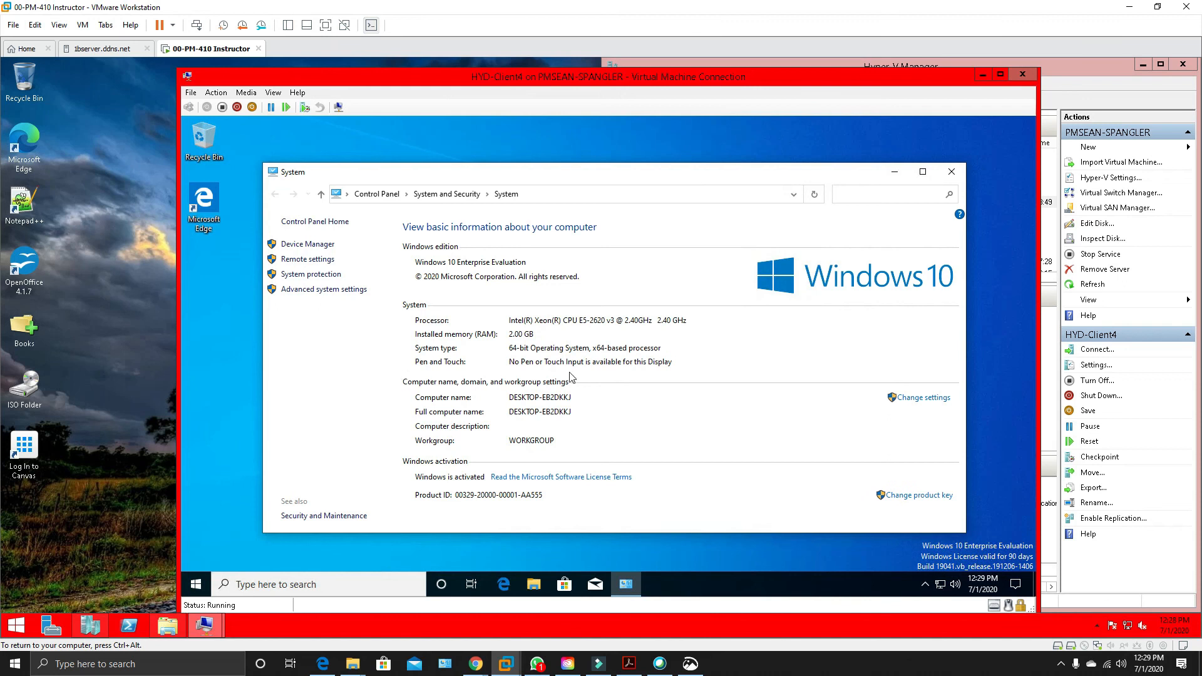
left_click(922, 398)
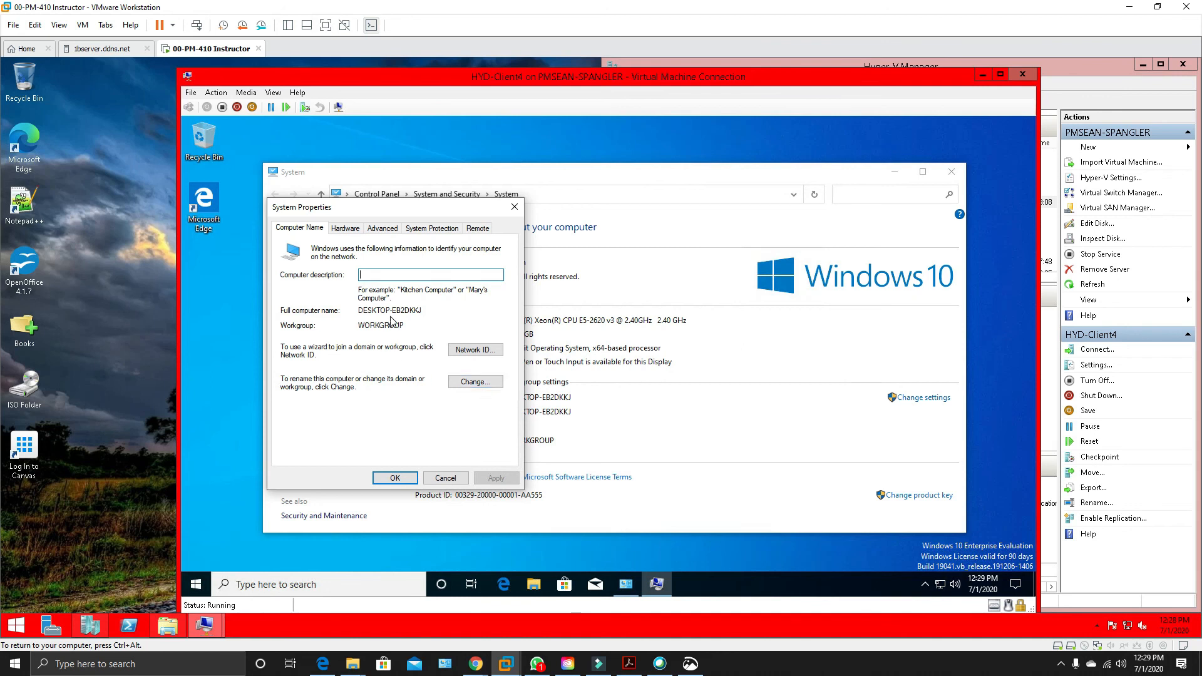
Rename the computer Client4 and close its System Properties, postponing the required restart.
left_click(479, 384)
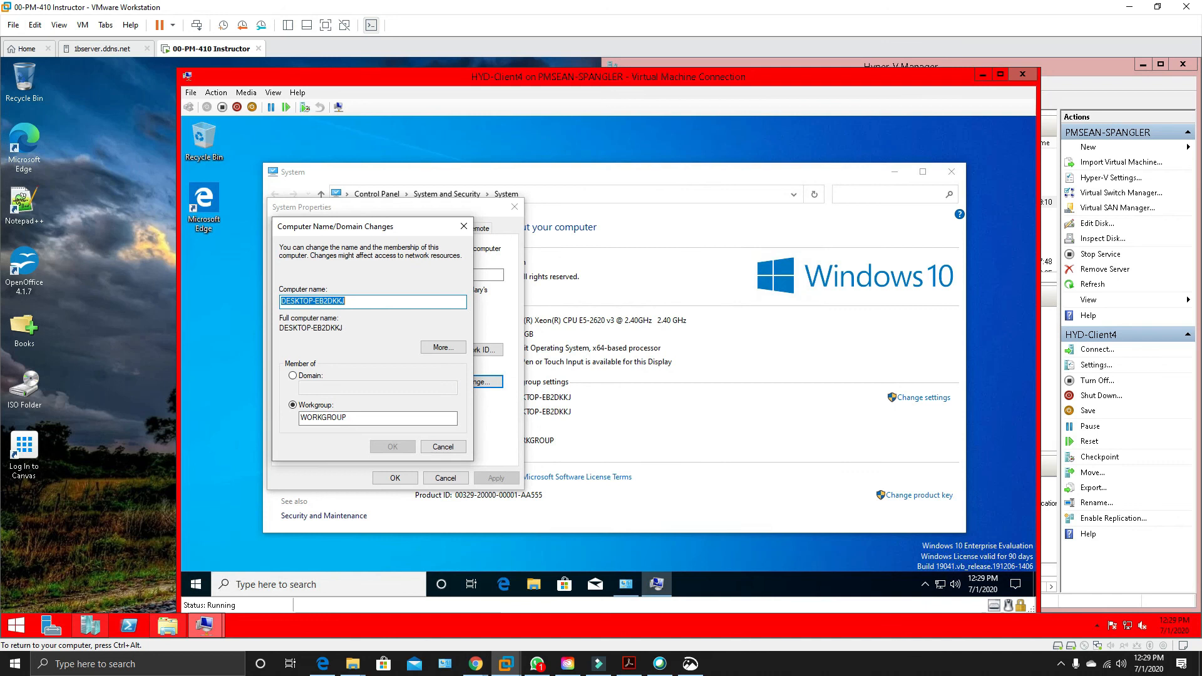
type("HYD-Client1")
left_click(298, 301)
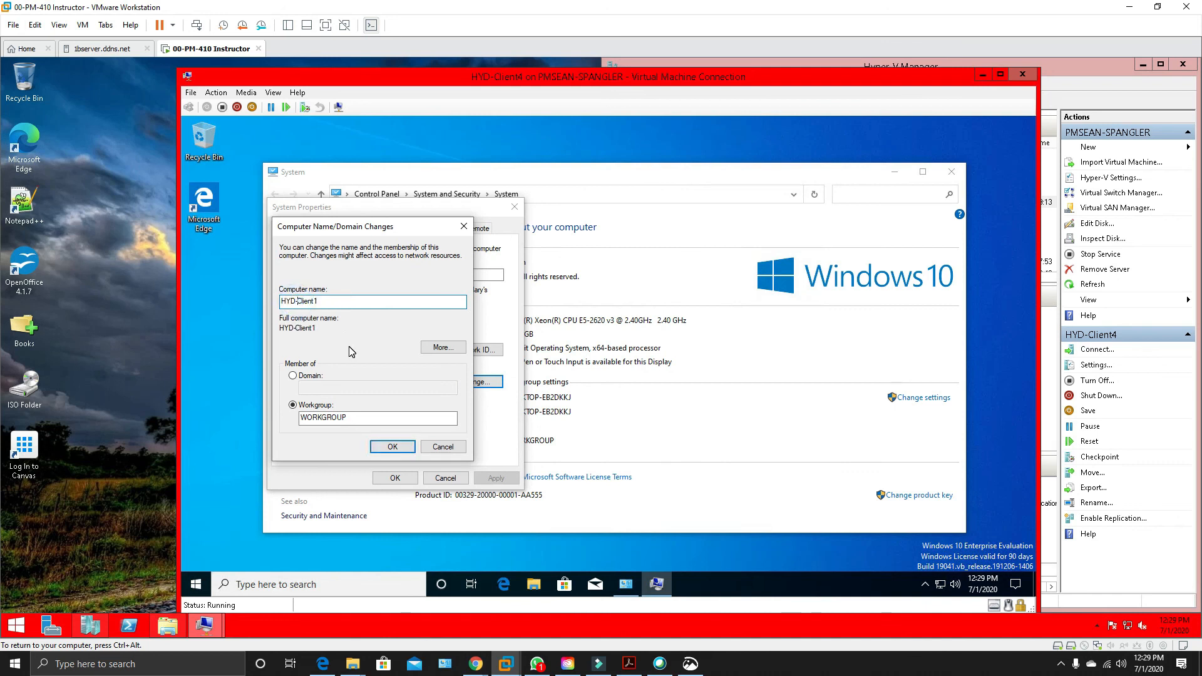
key("BackSpace")
key("BackSpace")
key("BackSpace")
key("BackSpace")
left_click(307, 300)
left_click(392, 448)
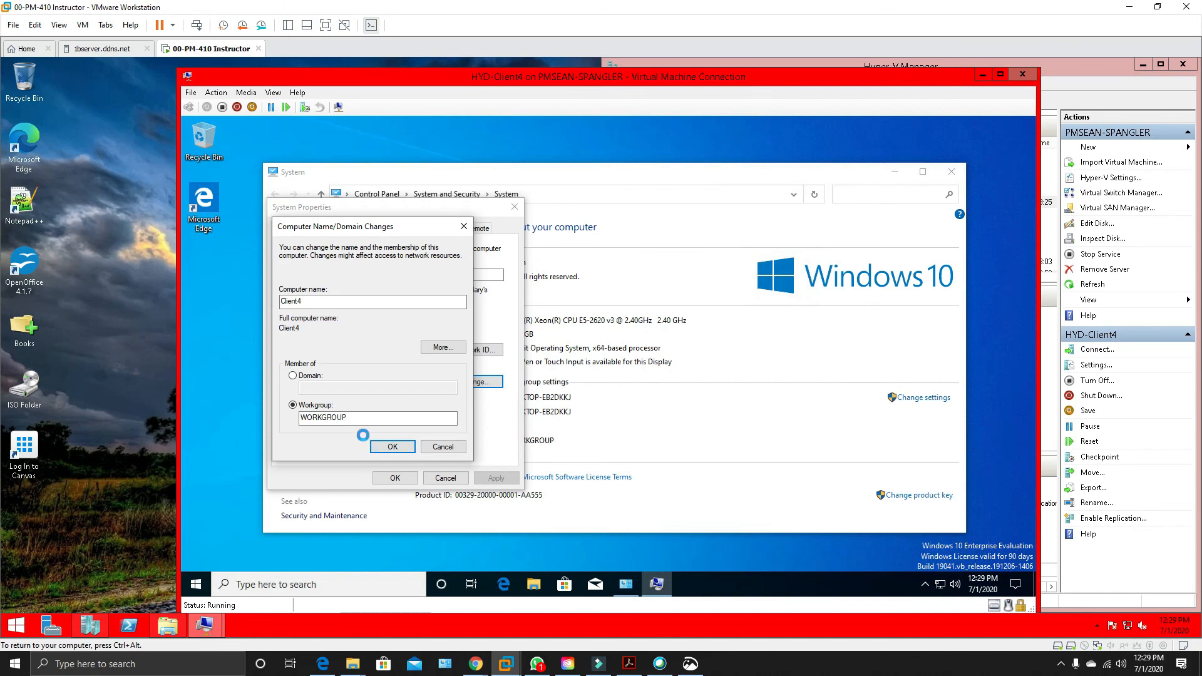
left_click(666, 368)
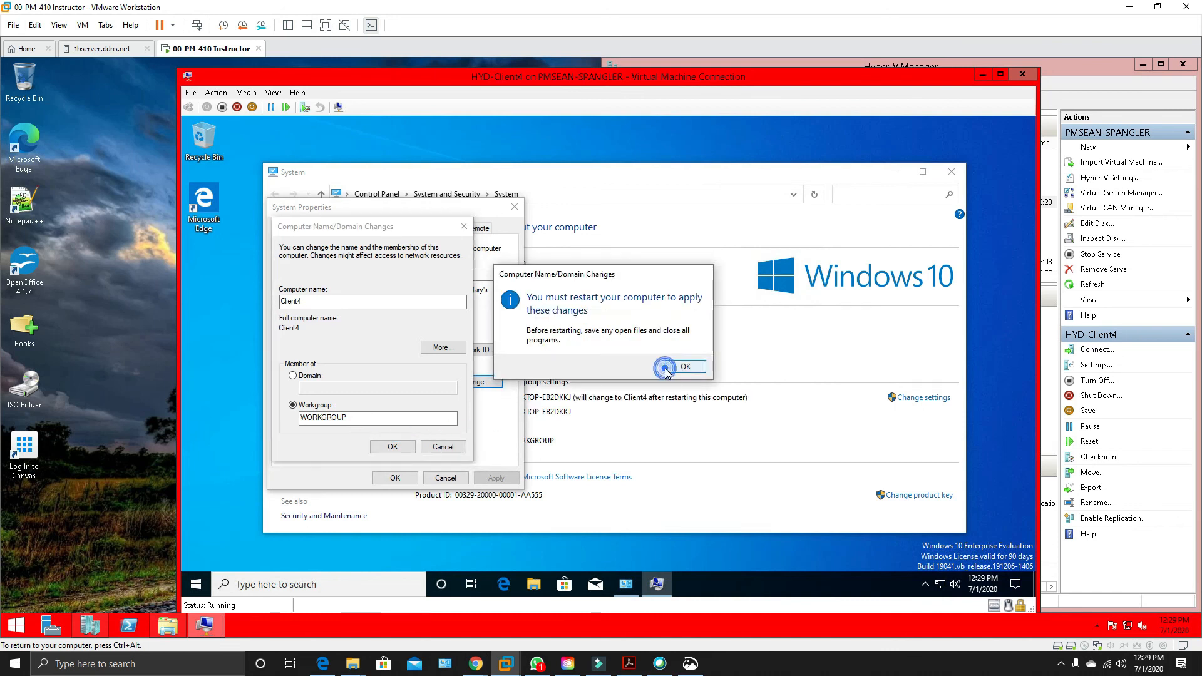
left_click(395, 479)
left_click(676, 365)
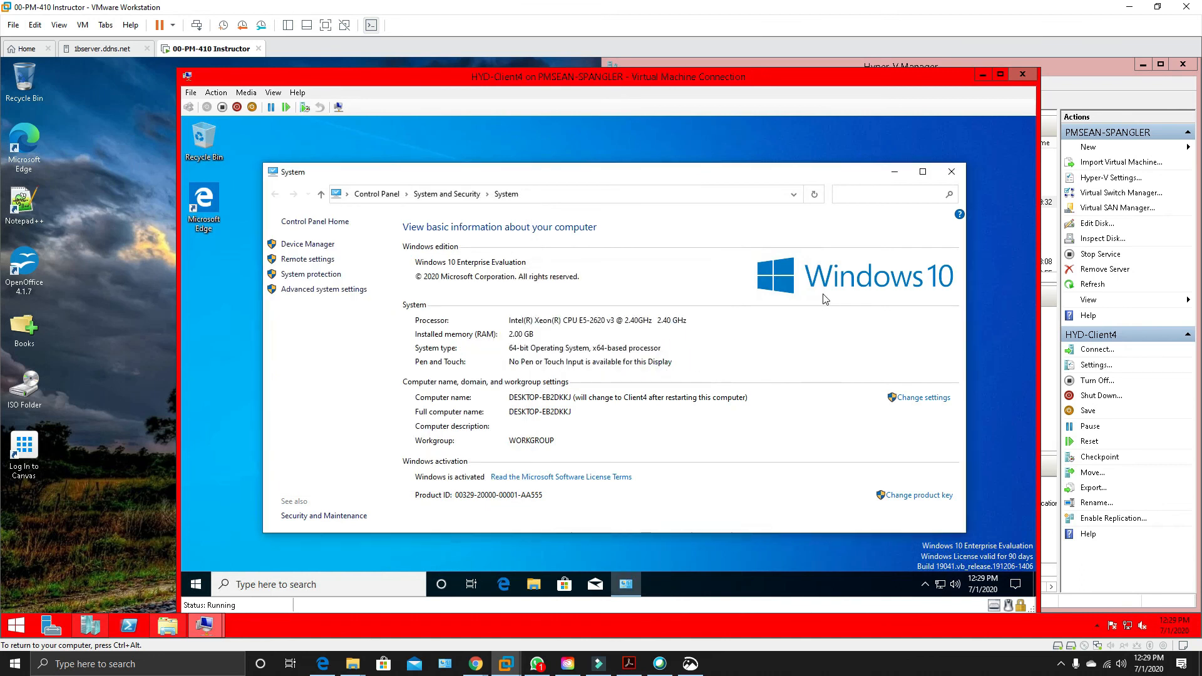
Close the System window and shut down HYD-Client4 from within Windows.
left_click(952, 173)
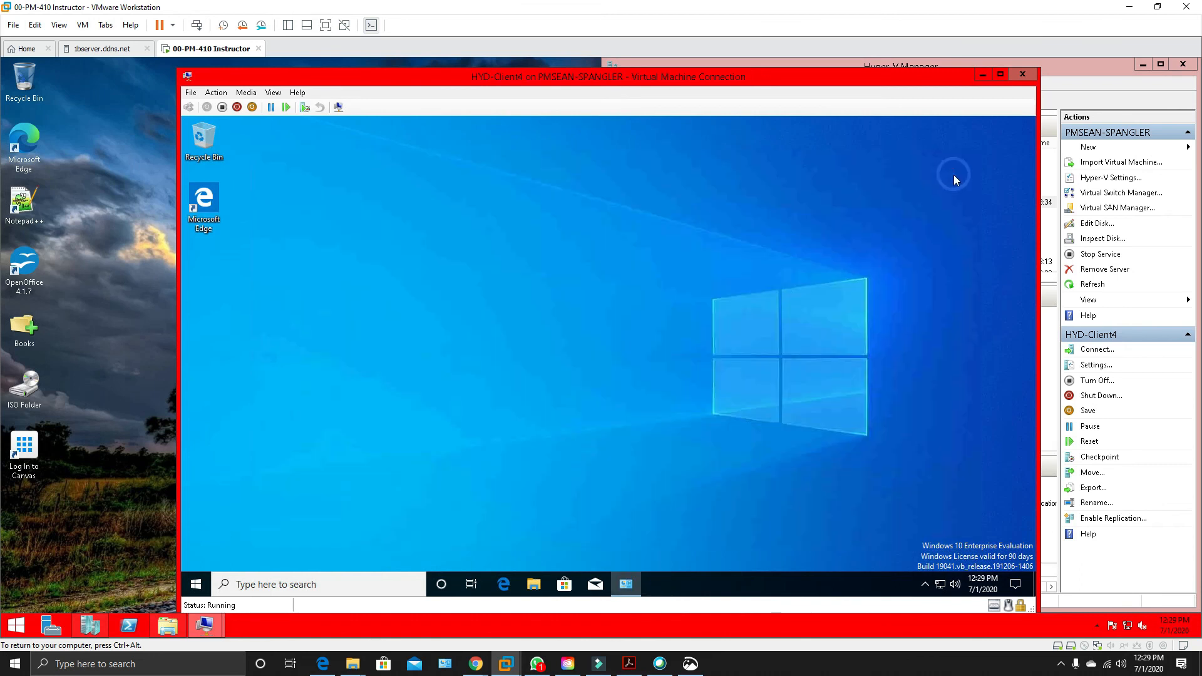
right_click(194, 587)
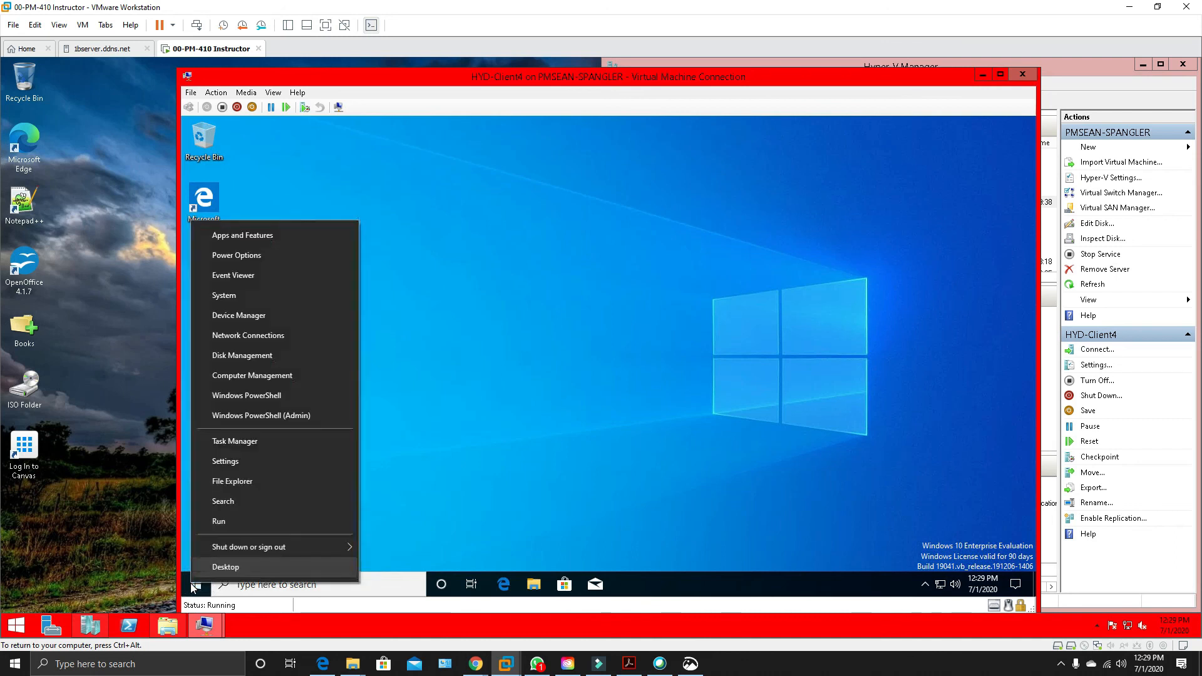
mouse_move(282, 548)
left_click(412, 527)
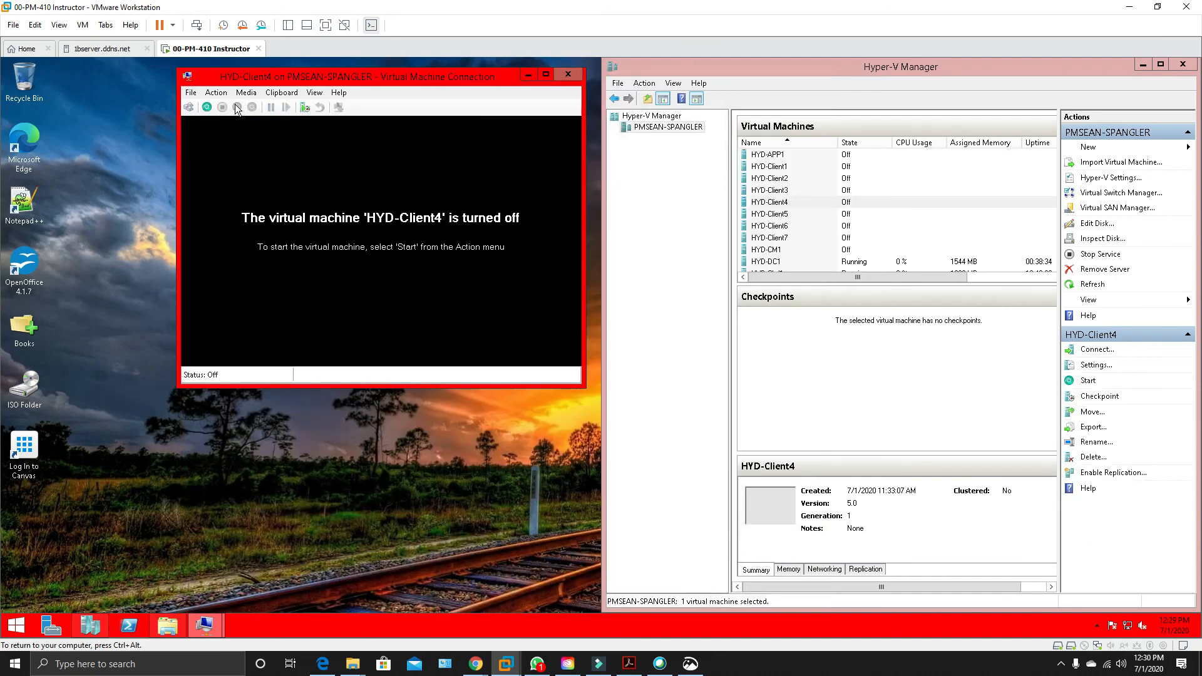
Connect HYD-Client4's network adapter to the HYD-CorpNet virtual switch and apply the settings.
right_click(794, 203)
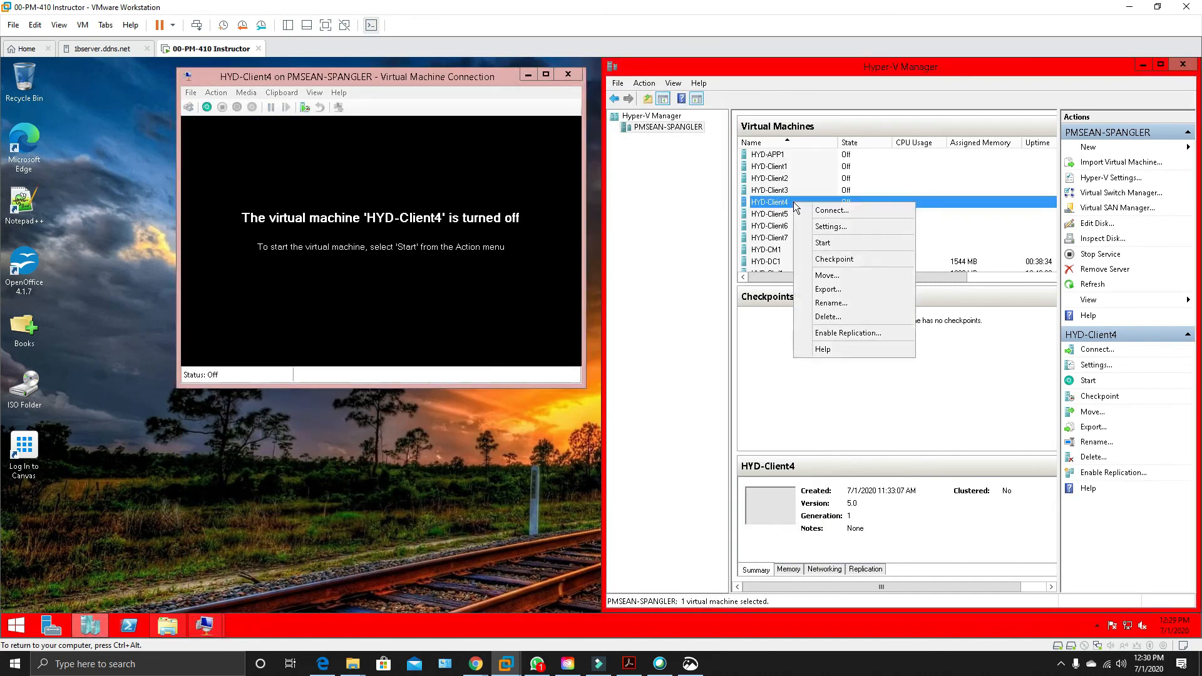
left_click(821, 227)
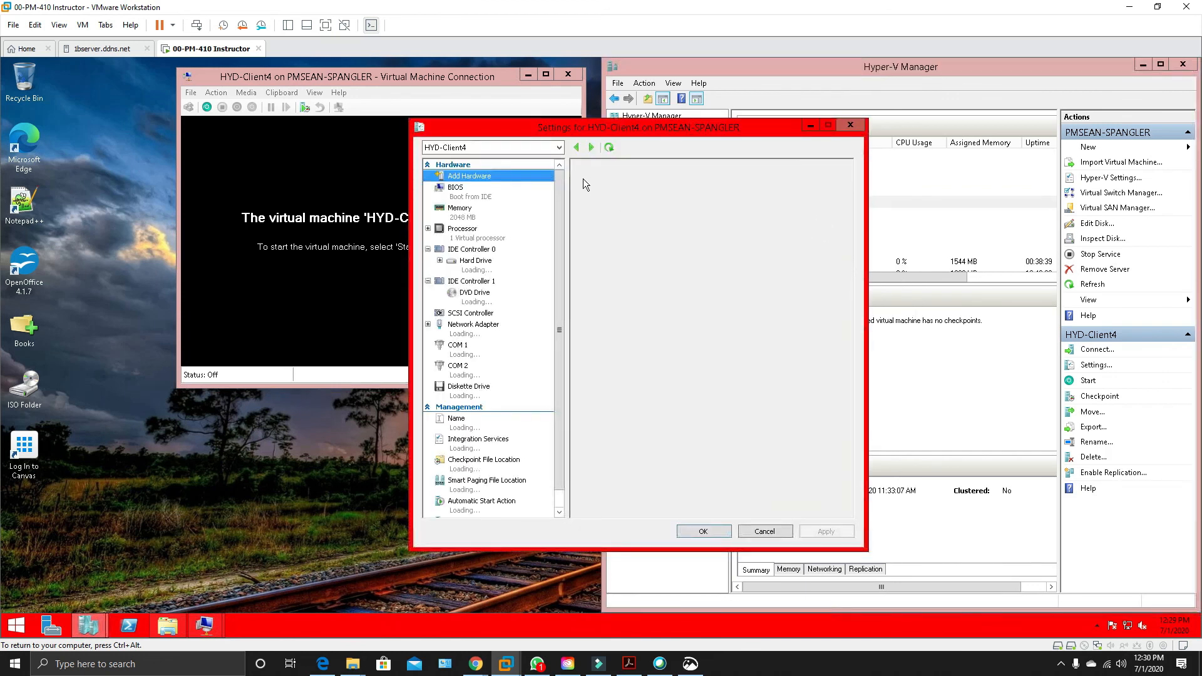
left_click(474, 330)
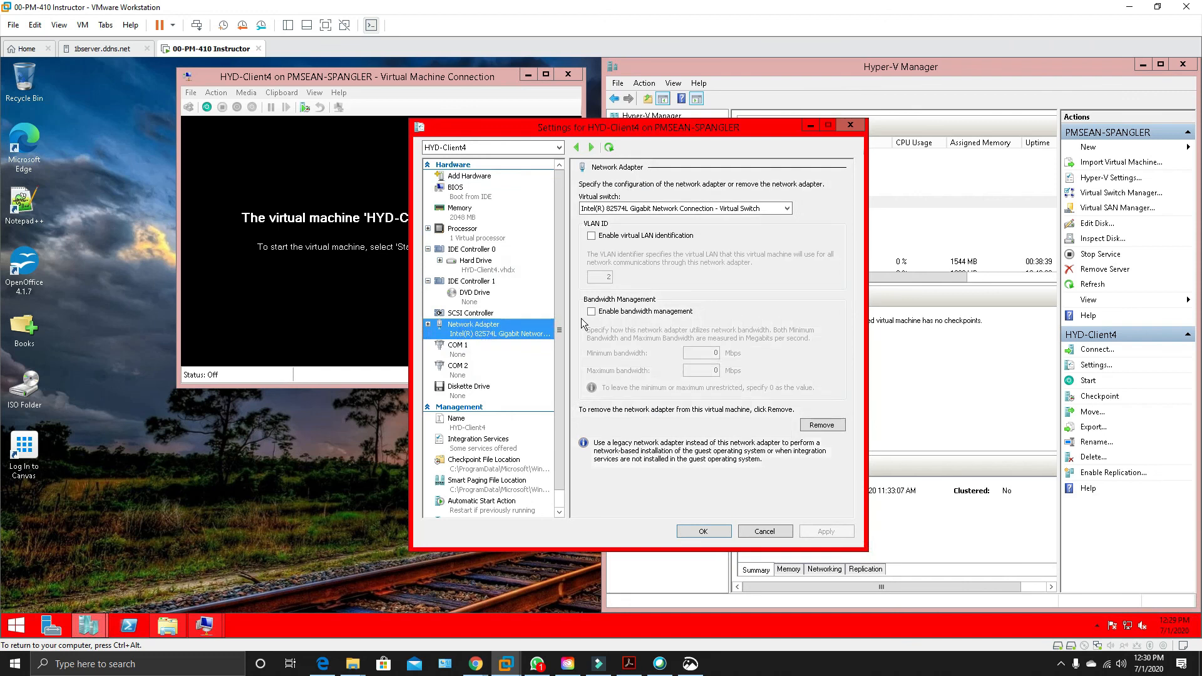
left_click(657, 209)
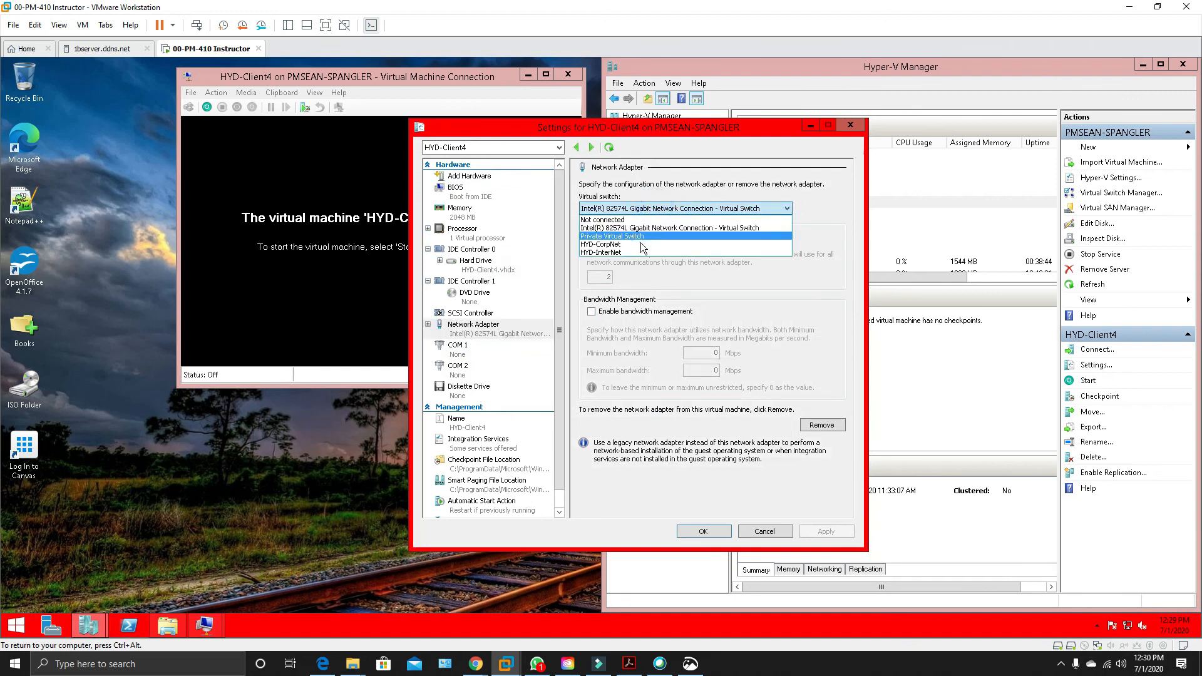
left_click(646, 245)
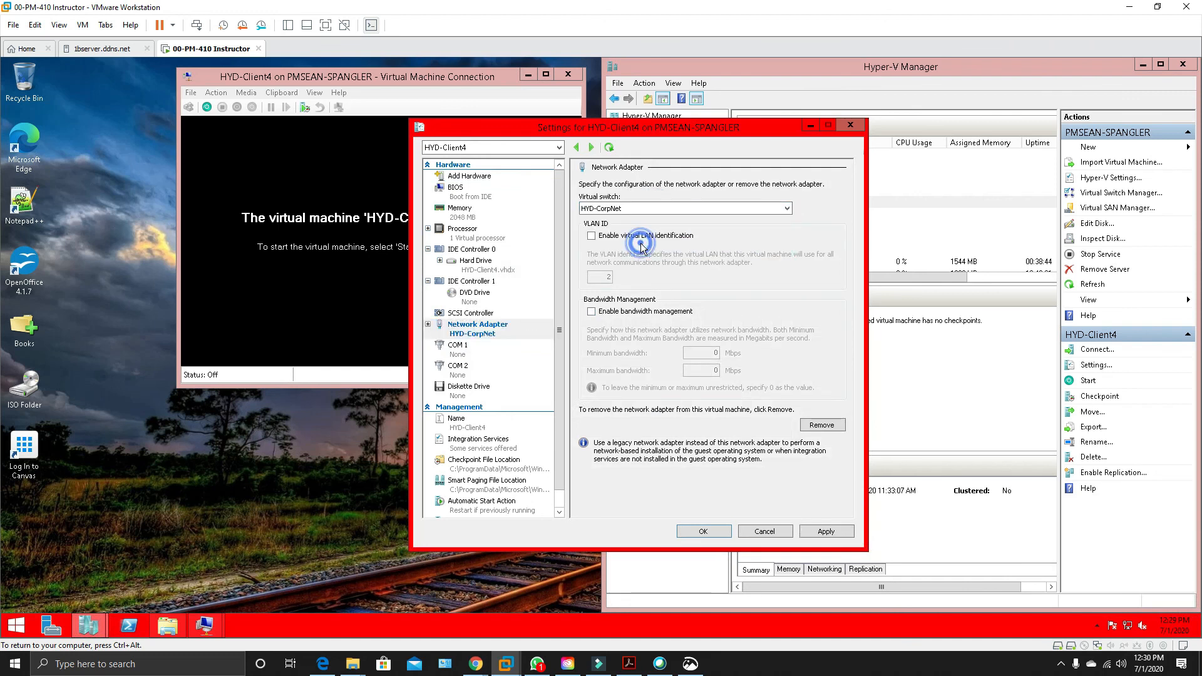
left_click(821, 531)
left_click(702, 532)
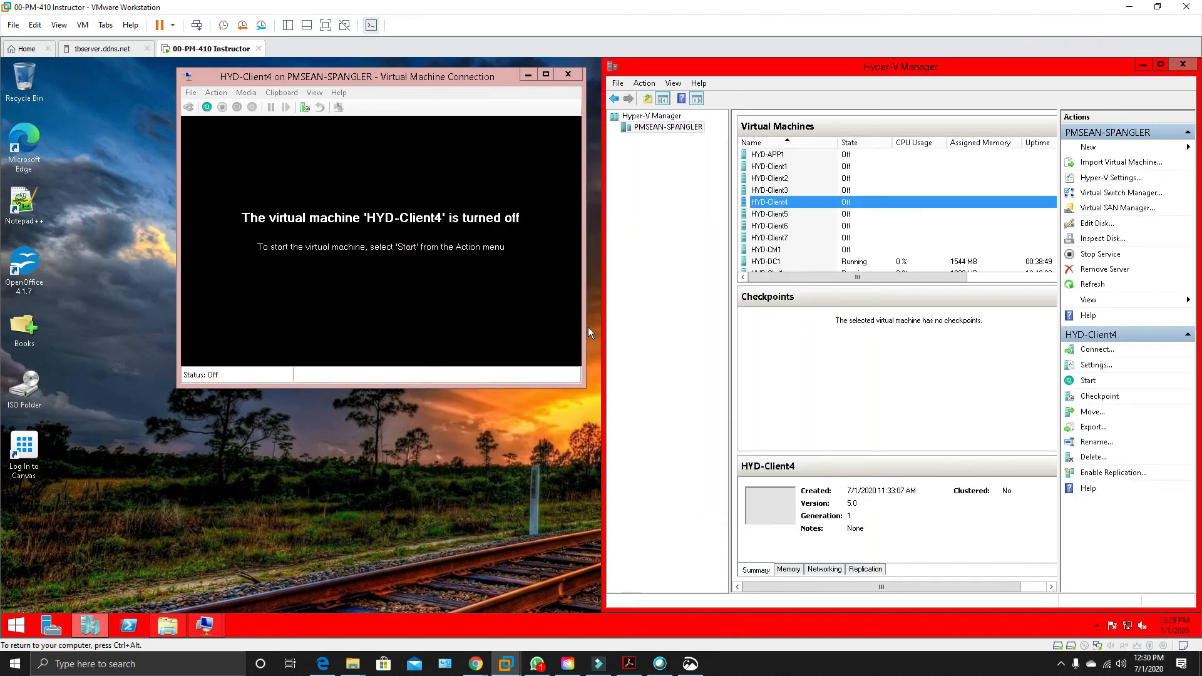
Close HYD-Client4's connection window and create a checkpoint of the virtual machine.
left_click(569, 74)
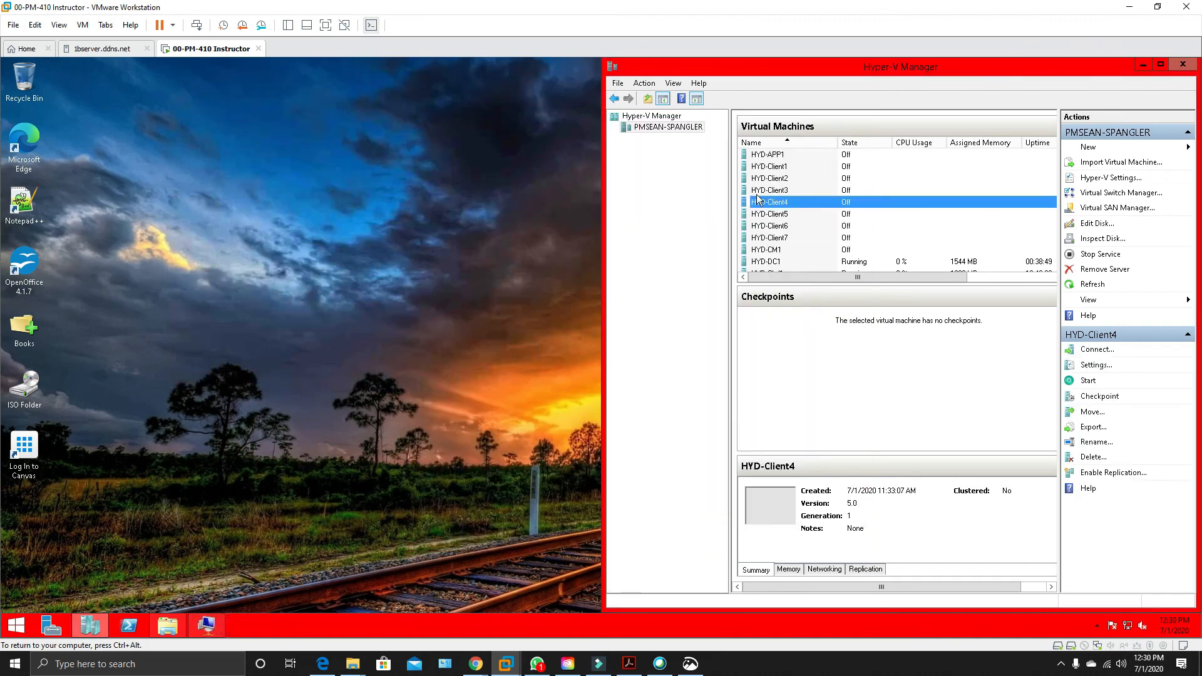
right_click(778, 206)
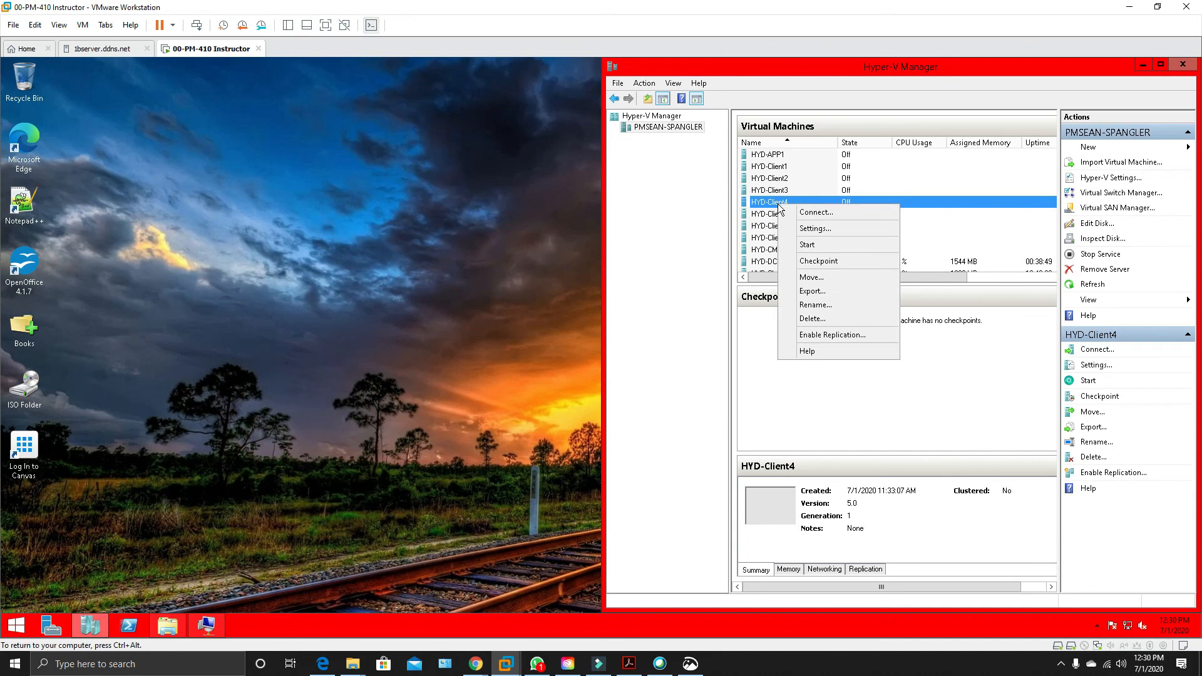
left_click(835, 262)
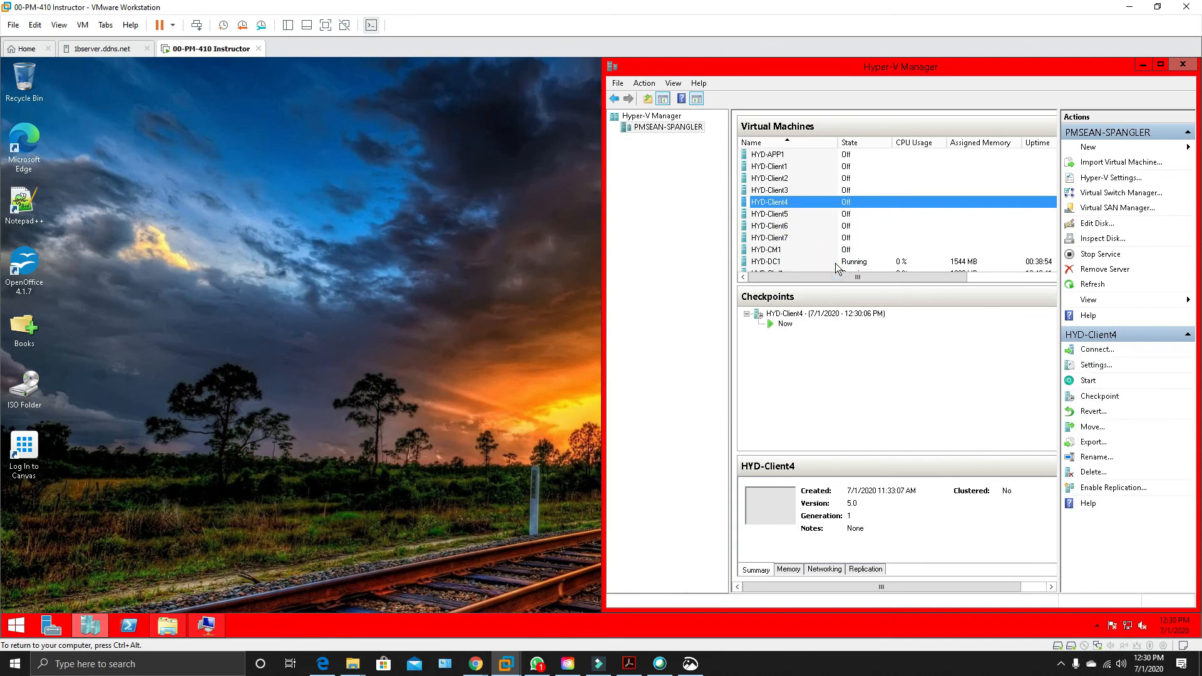
Select HYD-Client7 to review its checkpoints, and minimize VMware Workstation and the browser to show the host desktop.
left_click(789, 239)
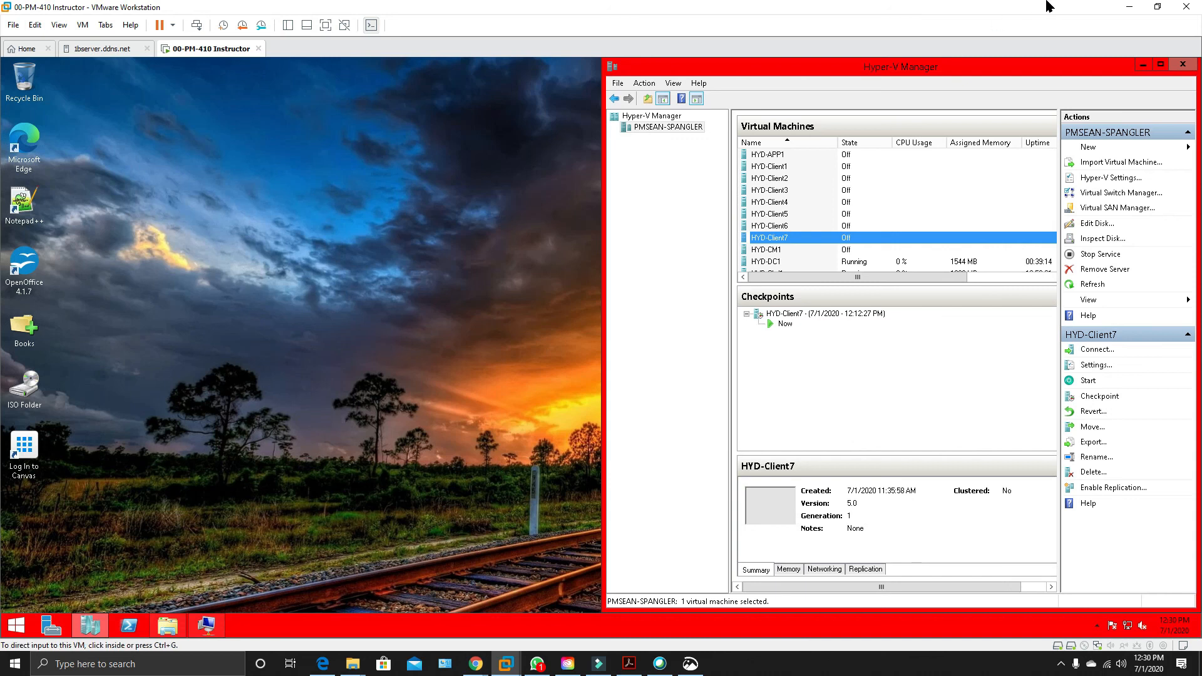
left_click(1128, 9)
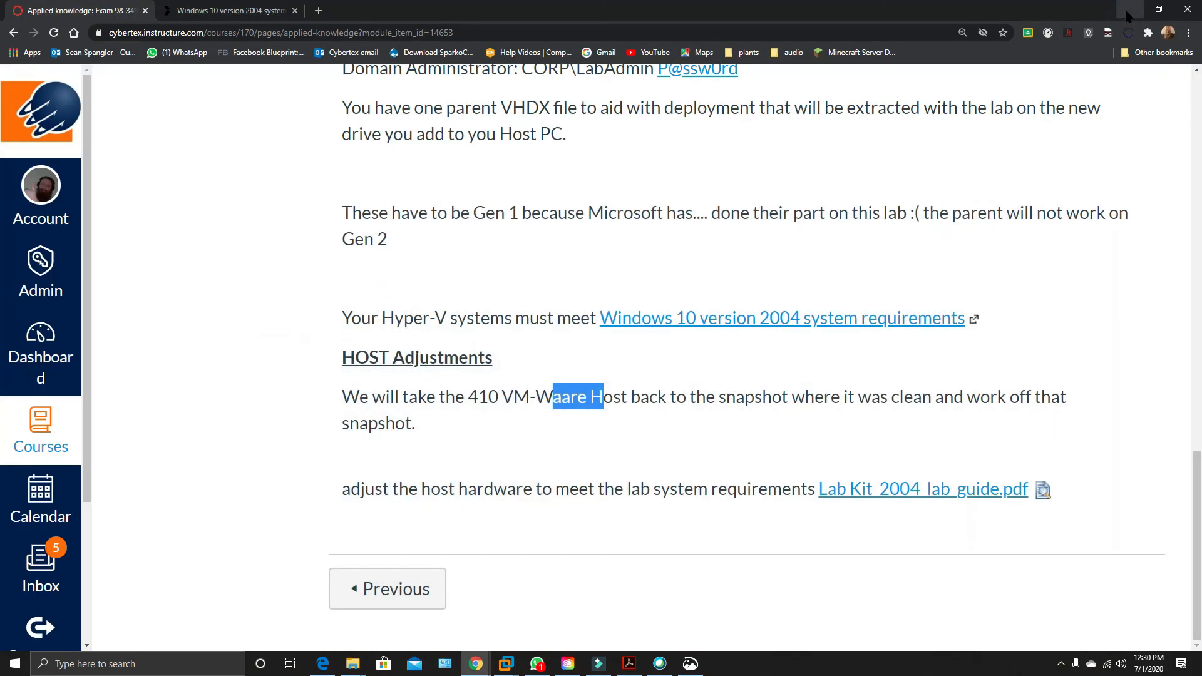
left_click(1121, 14)
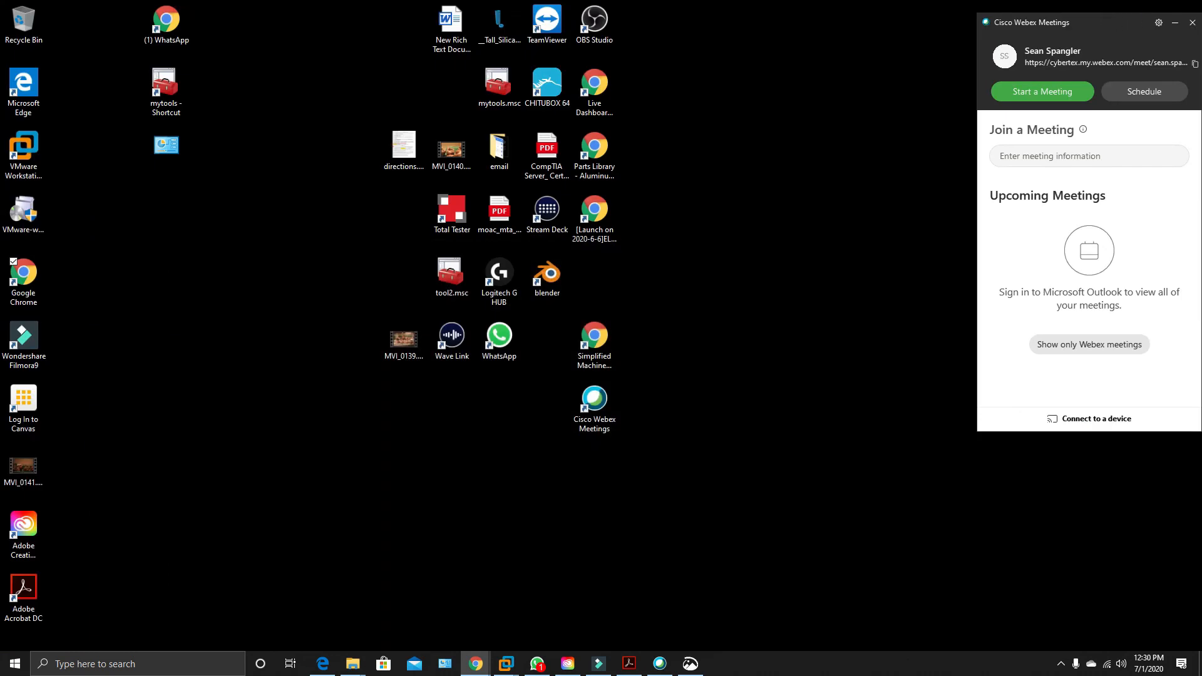
left_click(812, 144)
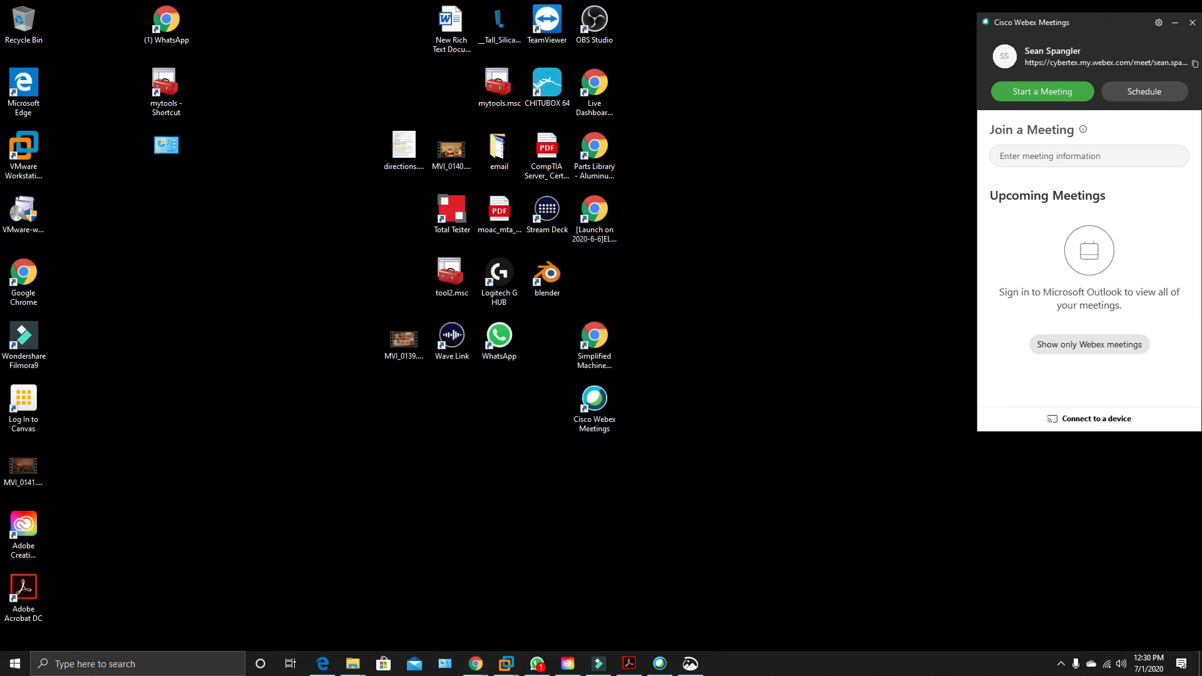